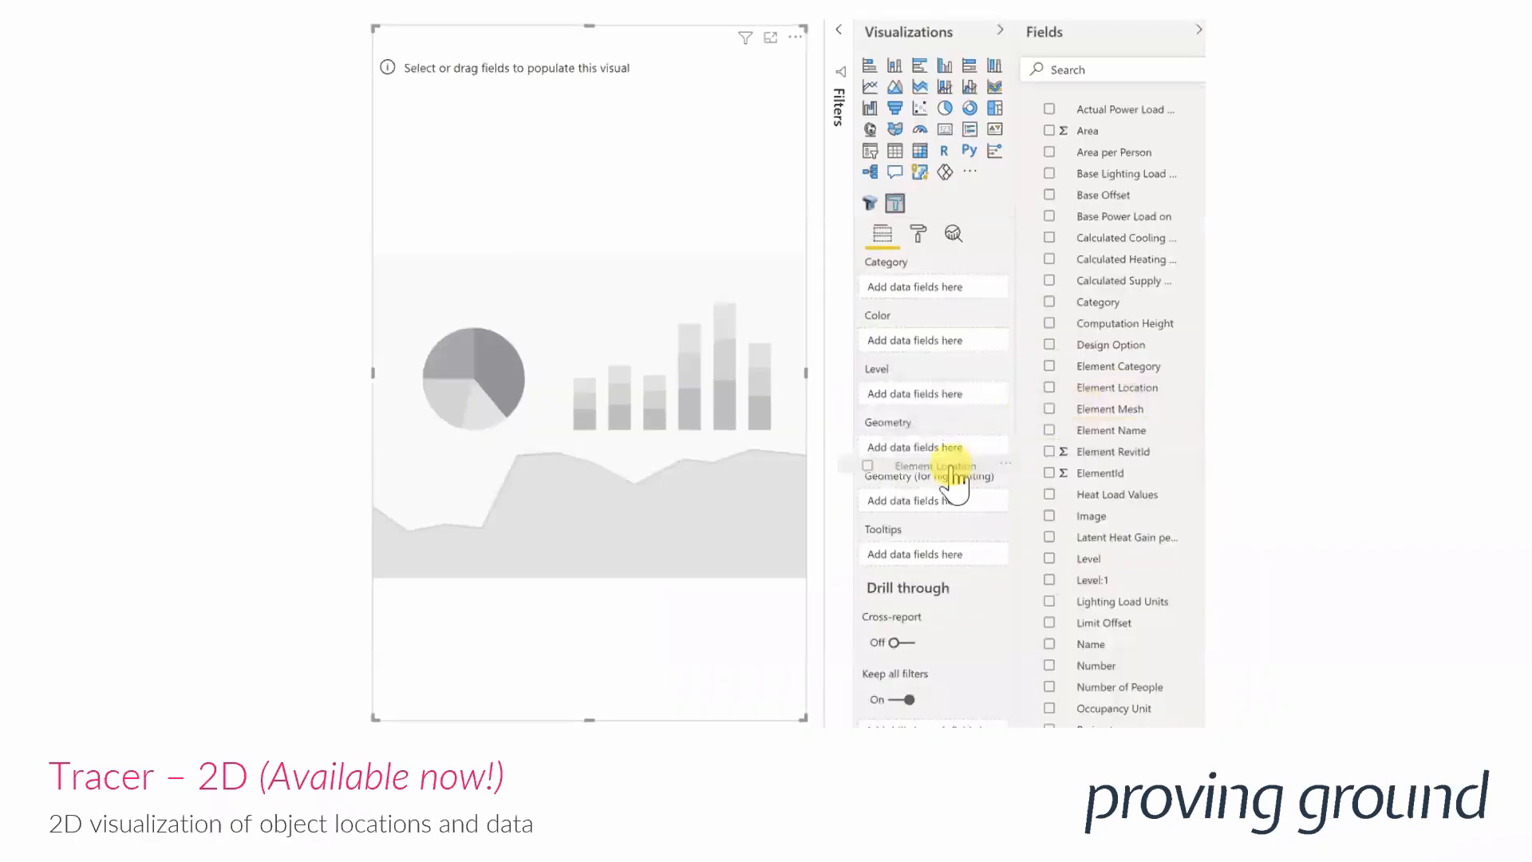
Step: Populate the empty Tracer visual with Element Location as Geometry, Level:1 as Level and Name as Category
{"action": "left_click_drag", "start_coordinate": [954, 468], "coordinate": [967, 472]}
{"action": "left_click_drag", "start_coordinate": [1110, 572], "coordinate": [982, 400]}
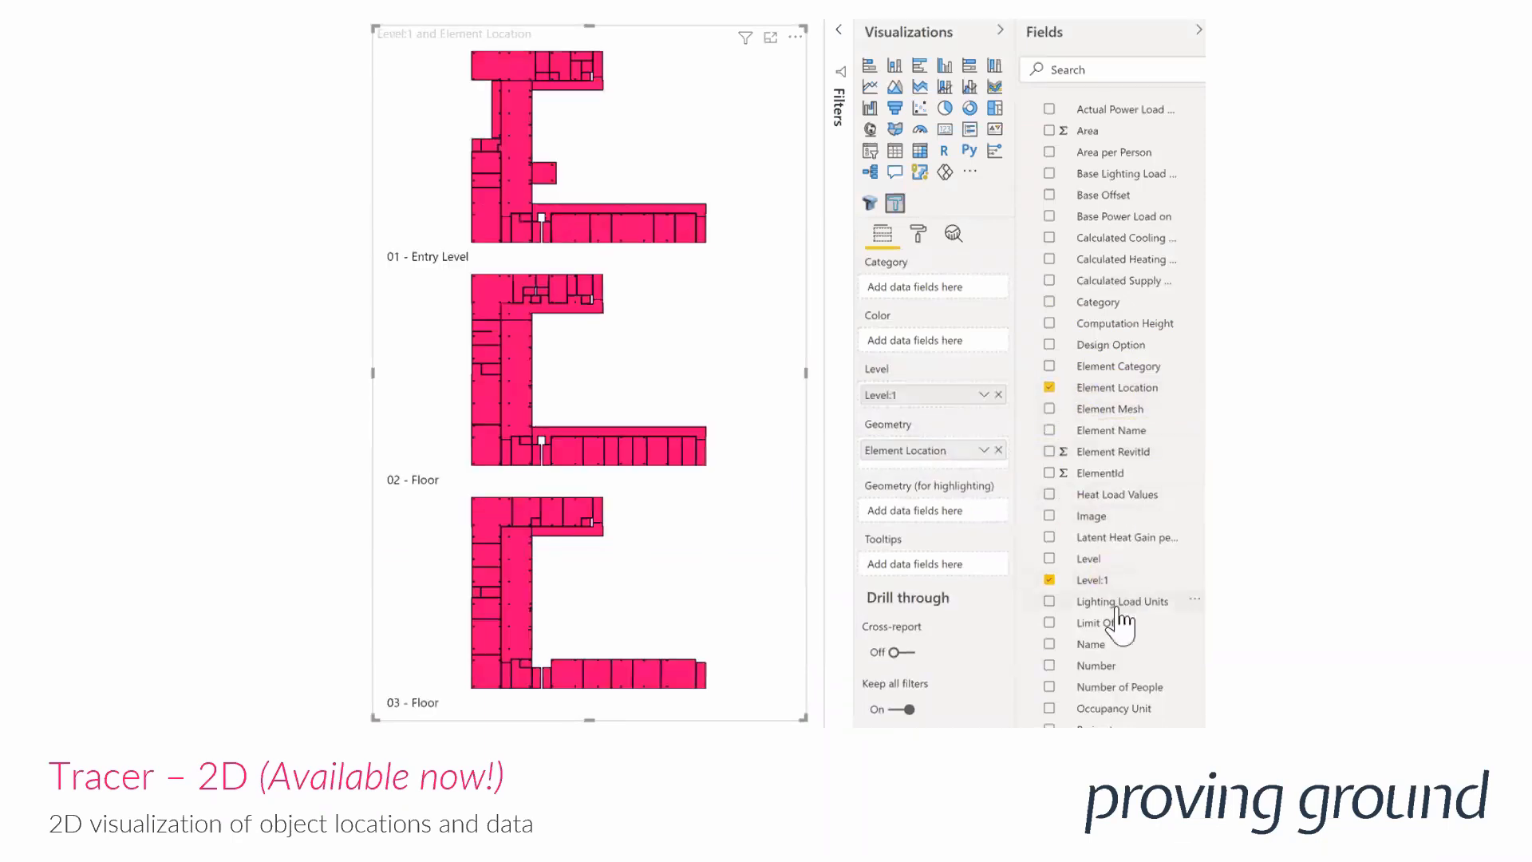
{"action": "left_click_drag", "start_coordinate": [1100, 643], "coordinate": [948, 294]}
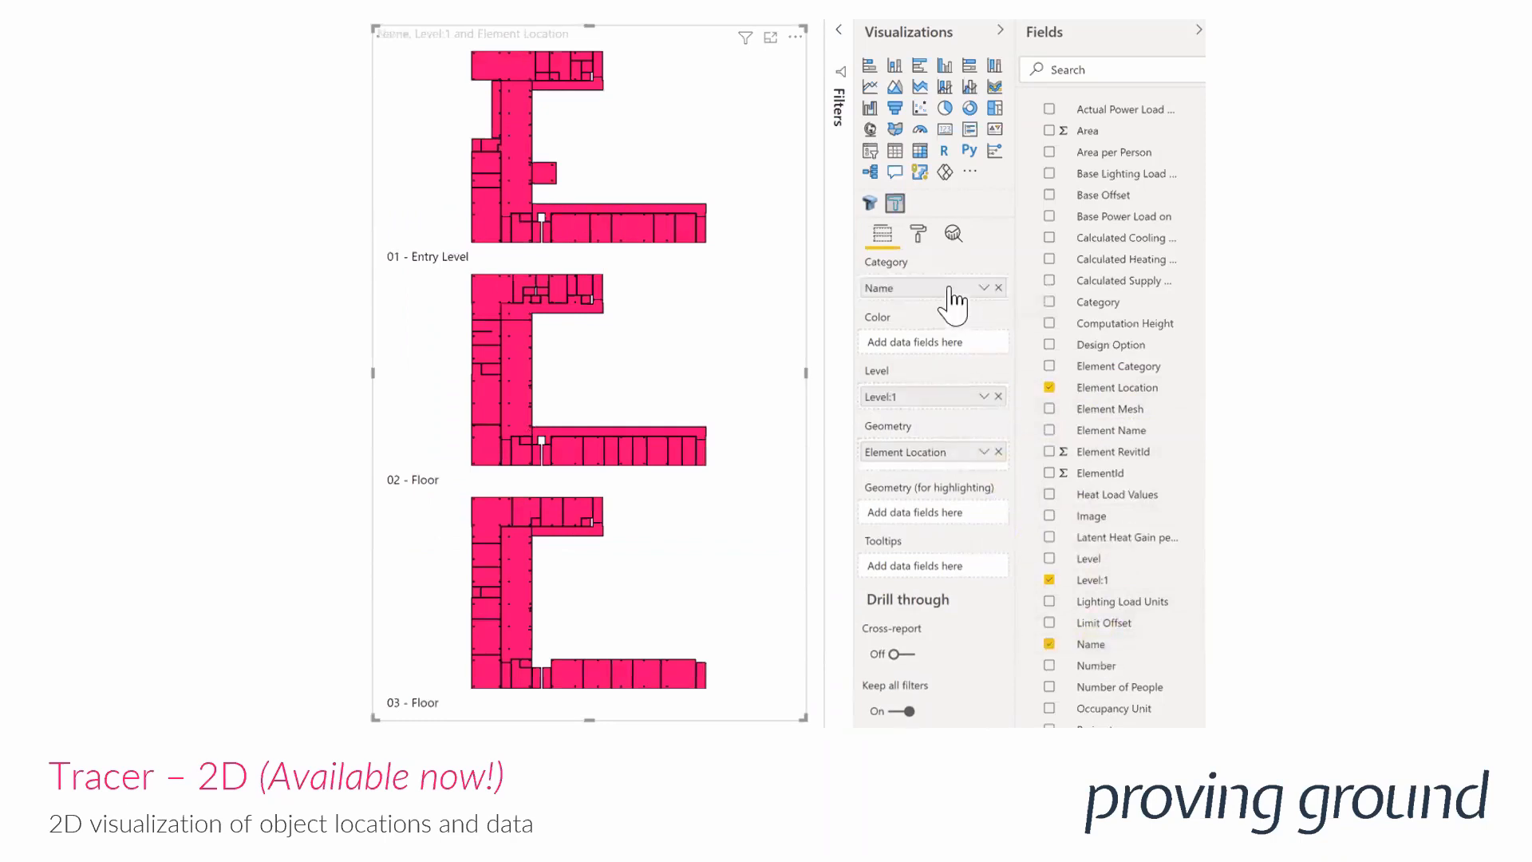
Step: Highlight the middle room of the lower wing and the lower corner room on the 01 - Entry Level plan, and clear the selection
{"action": "left_click", "coordinate": [630, 228]}
{"action": "left_click", "coordinate": [487, 217]}
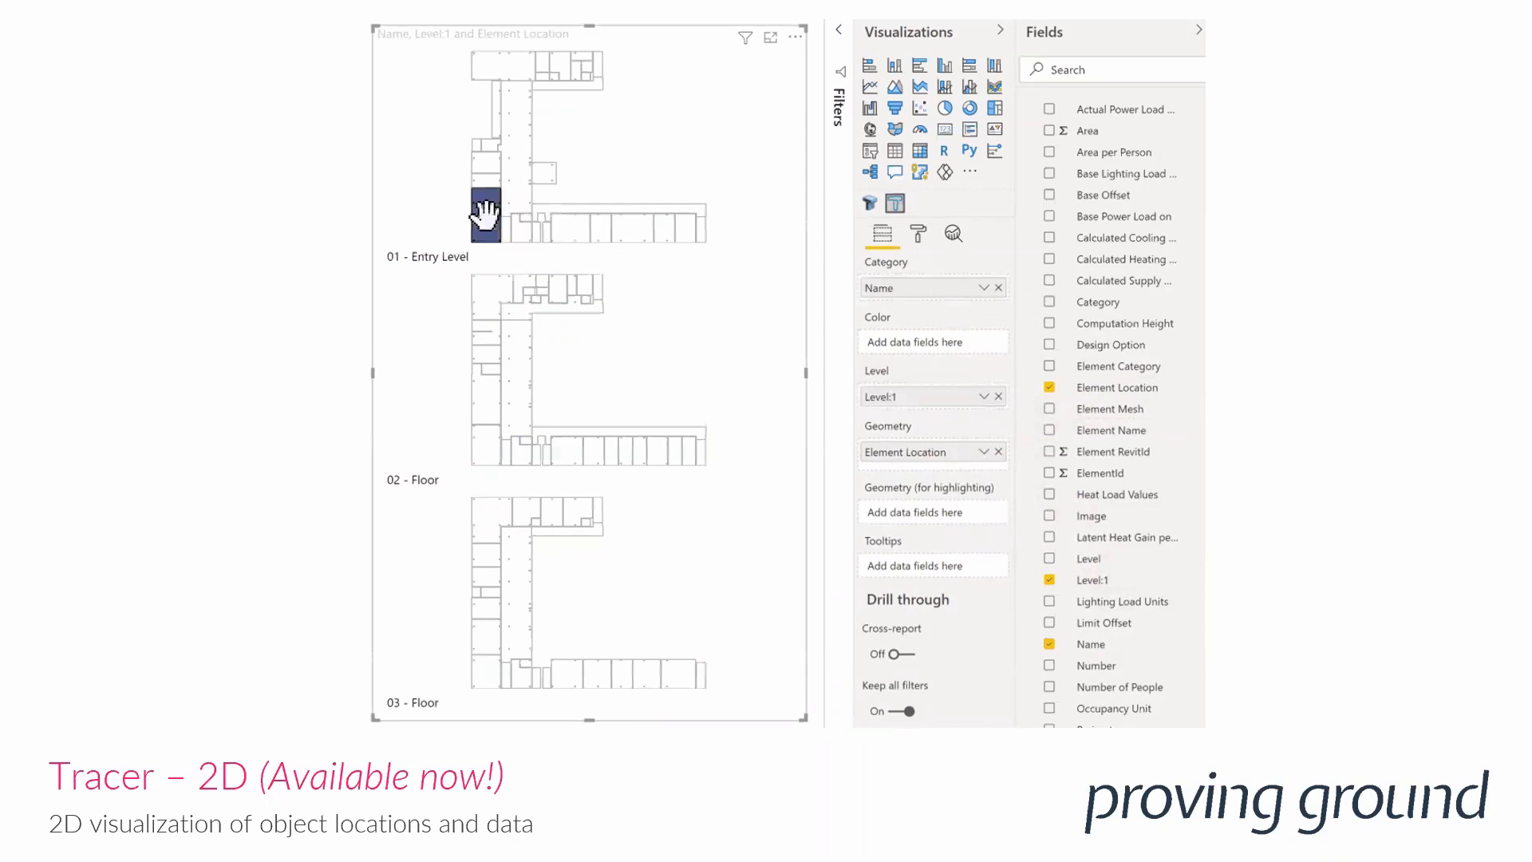
{"action": "left_click", "coordinate": [636, 158]}
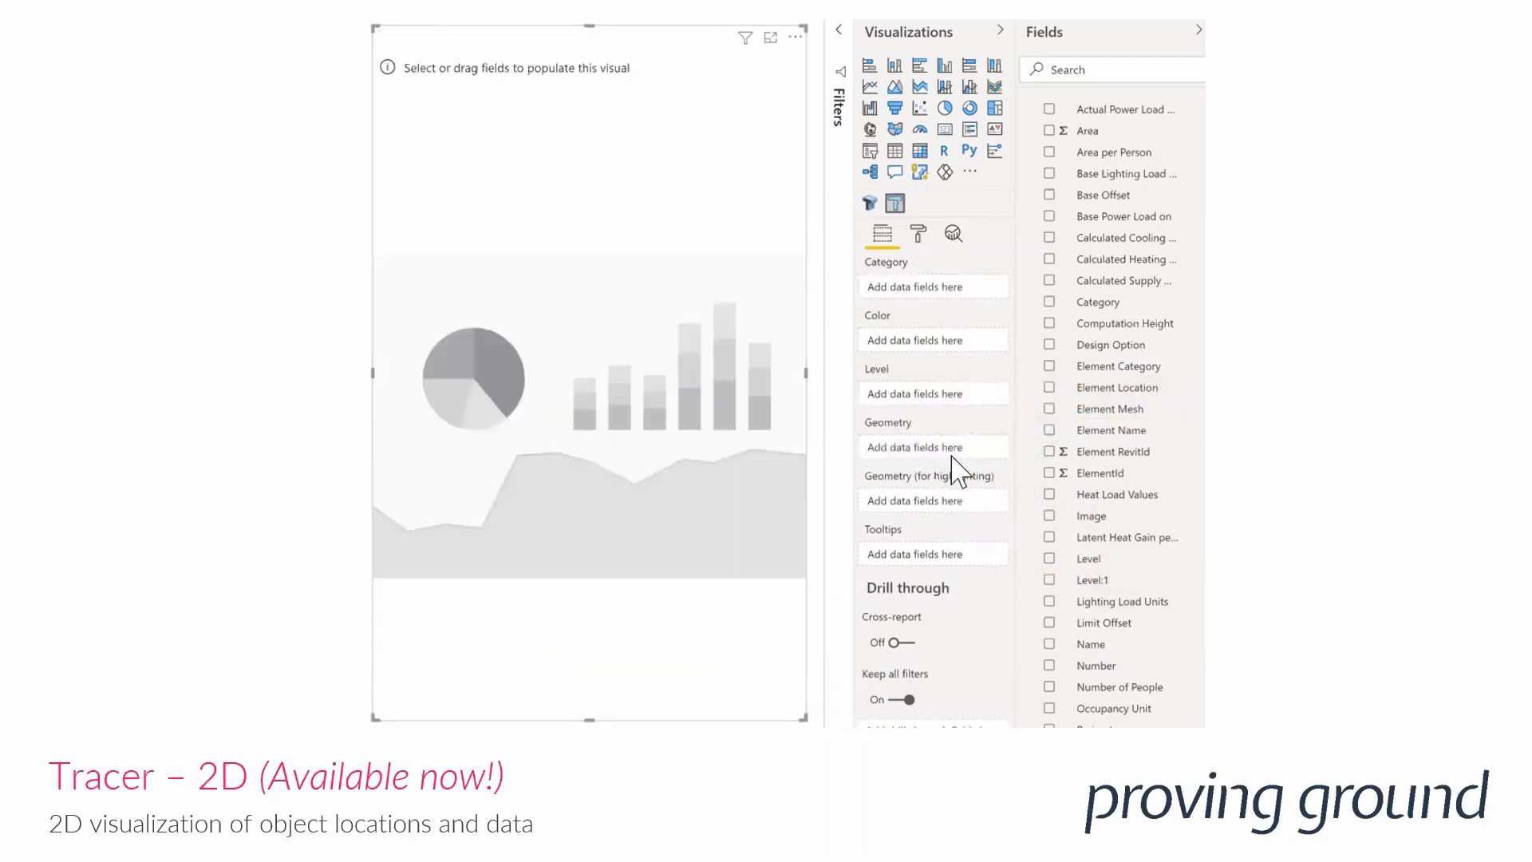
Step: Map Element Location to Geometry, Level:1 to Level and Name to Category in the blank visual
{"action": "left_click_drag", "start_coordinate": [1117, 387], "coordinate": [951, 456]}
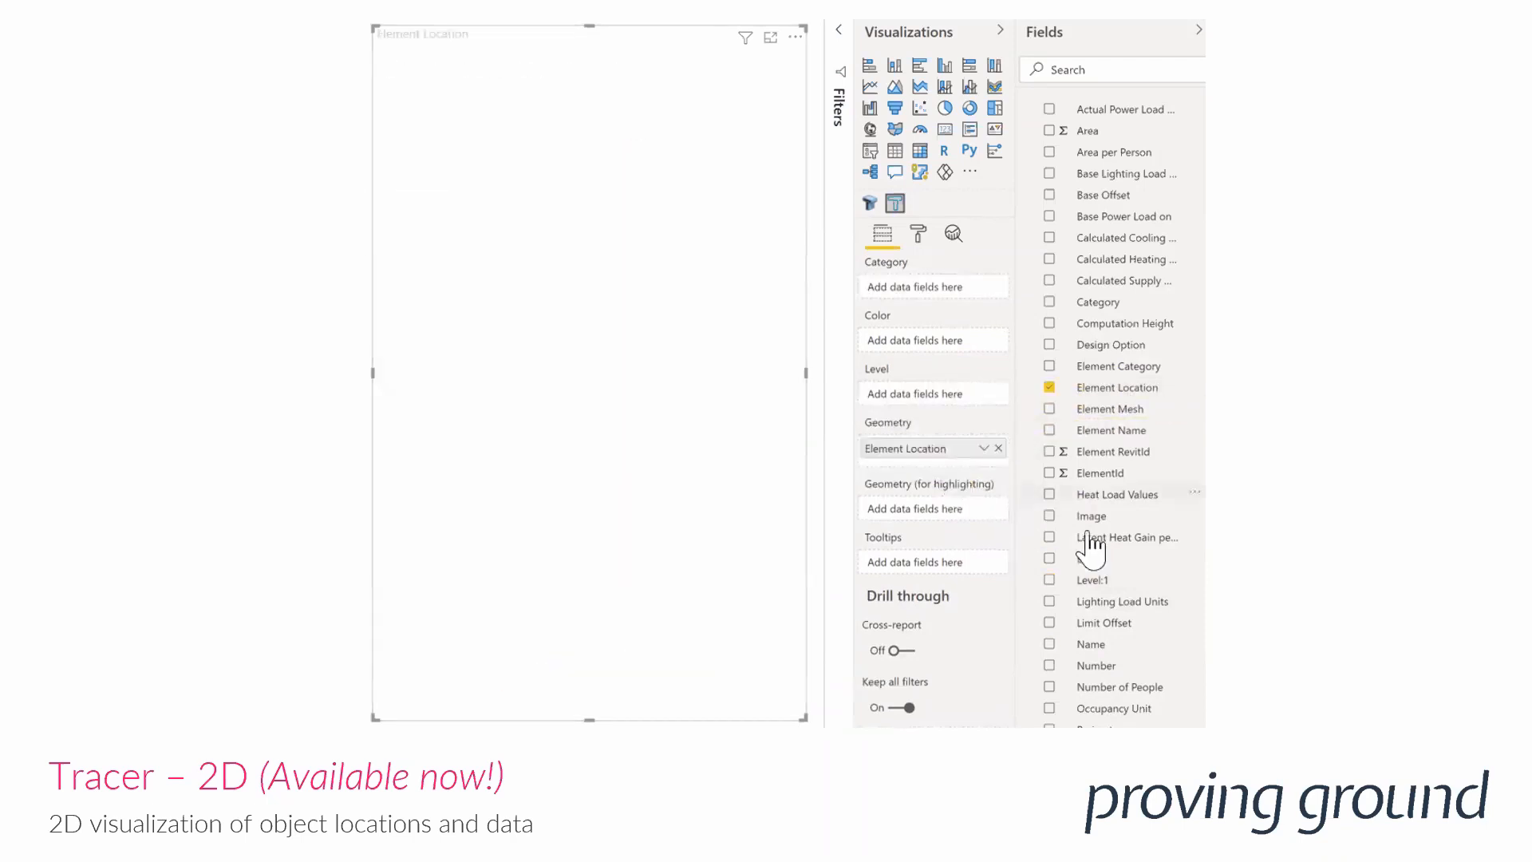
{"action": "left_click_drag", "start_coordinate": [1105, 578], "coordinate": [974, 399]}
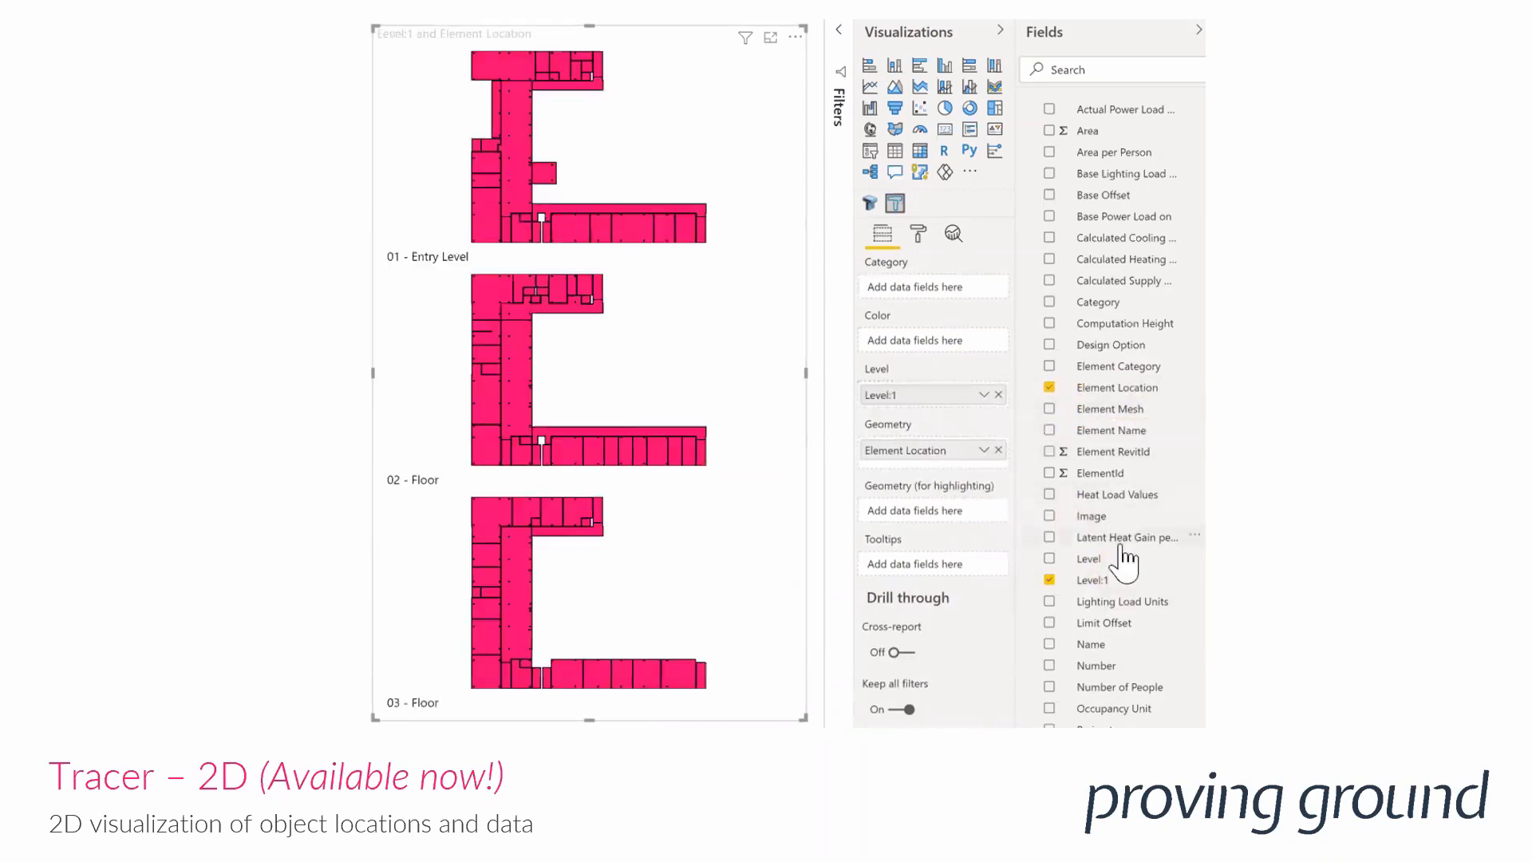
{"action": "left_click_drag", "start_coordinate": [1108, 645], "coordinate": [953, 301]}
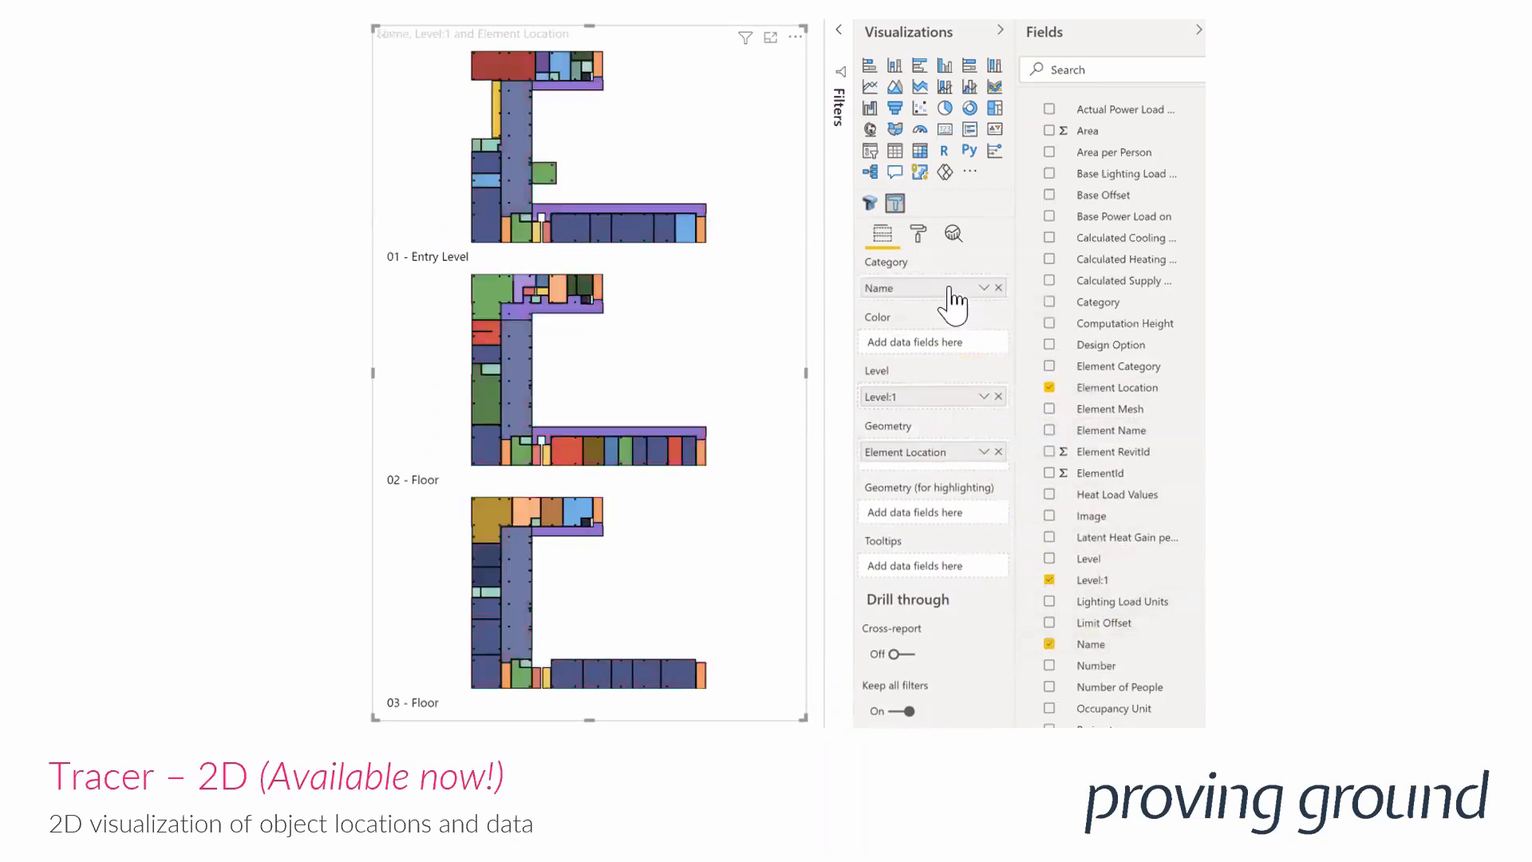
Step: Highlight two Instruction rooms in turn on the 01 - Entry Level plan, first in the lower wing and last in the lower corner
{"action": "left_click", "coordinate": [631, 228]}
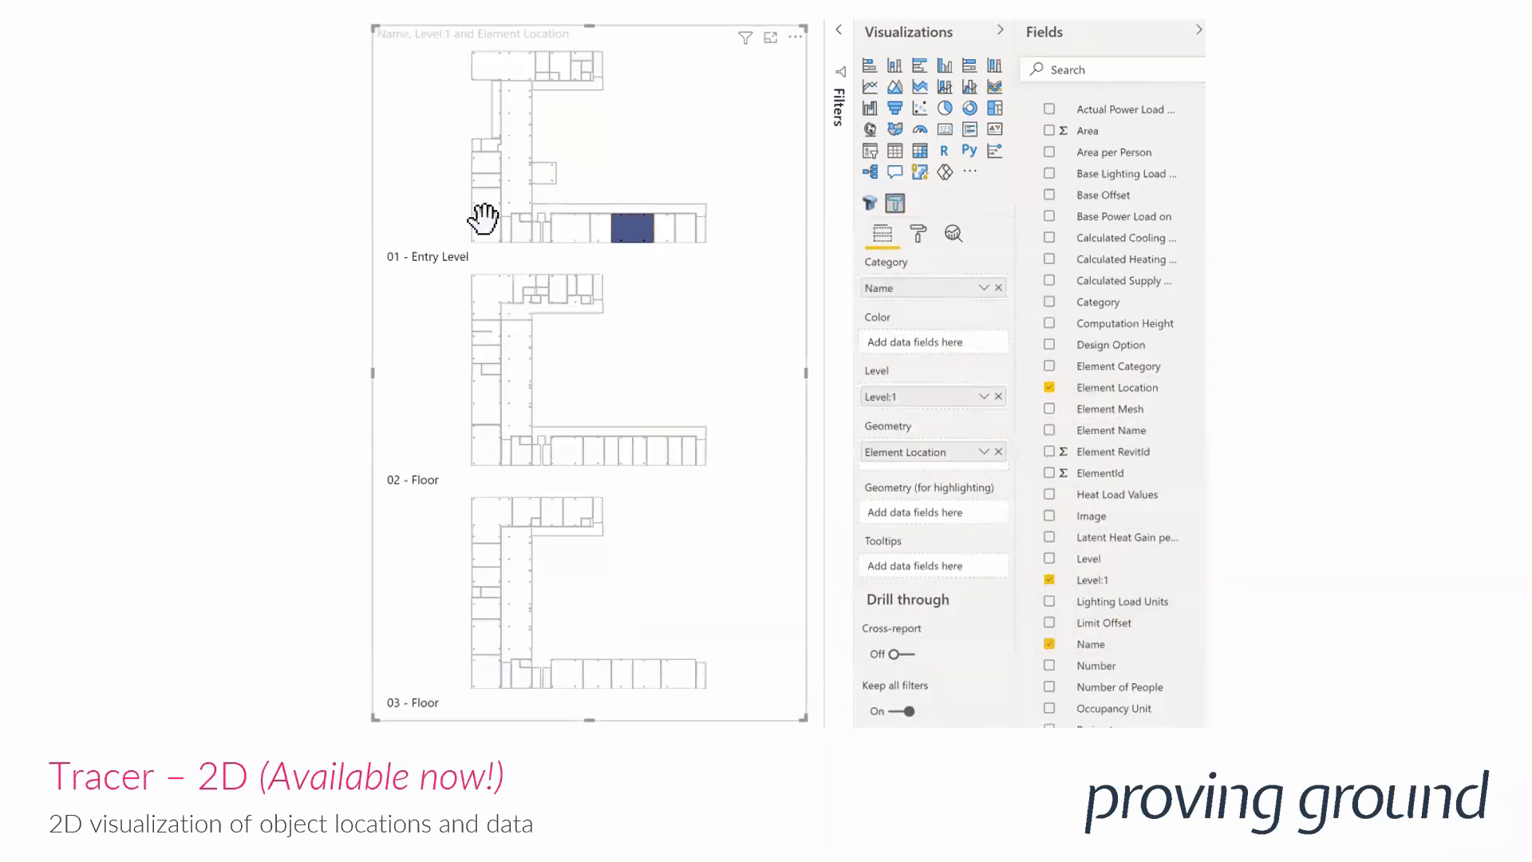
{"action": "left_click", "coordinate": [486, 216]}
Step: Build the floor plan visual with Element Location as Geometry, split by Level:1 and categorised by Name
{"action": "left_click_drag", "start_coordinate": [1117, 387], "coordinate": [949, 476]}
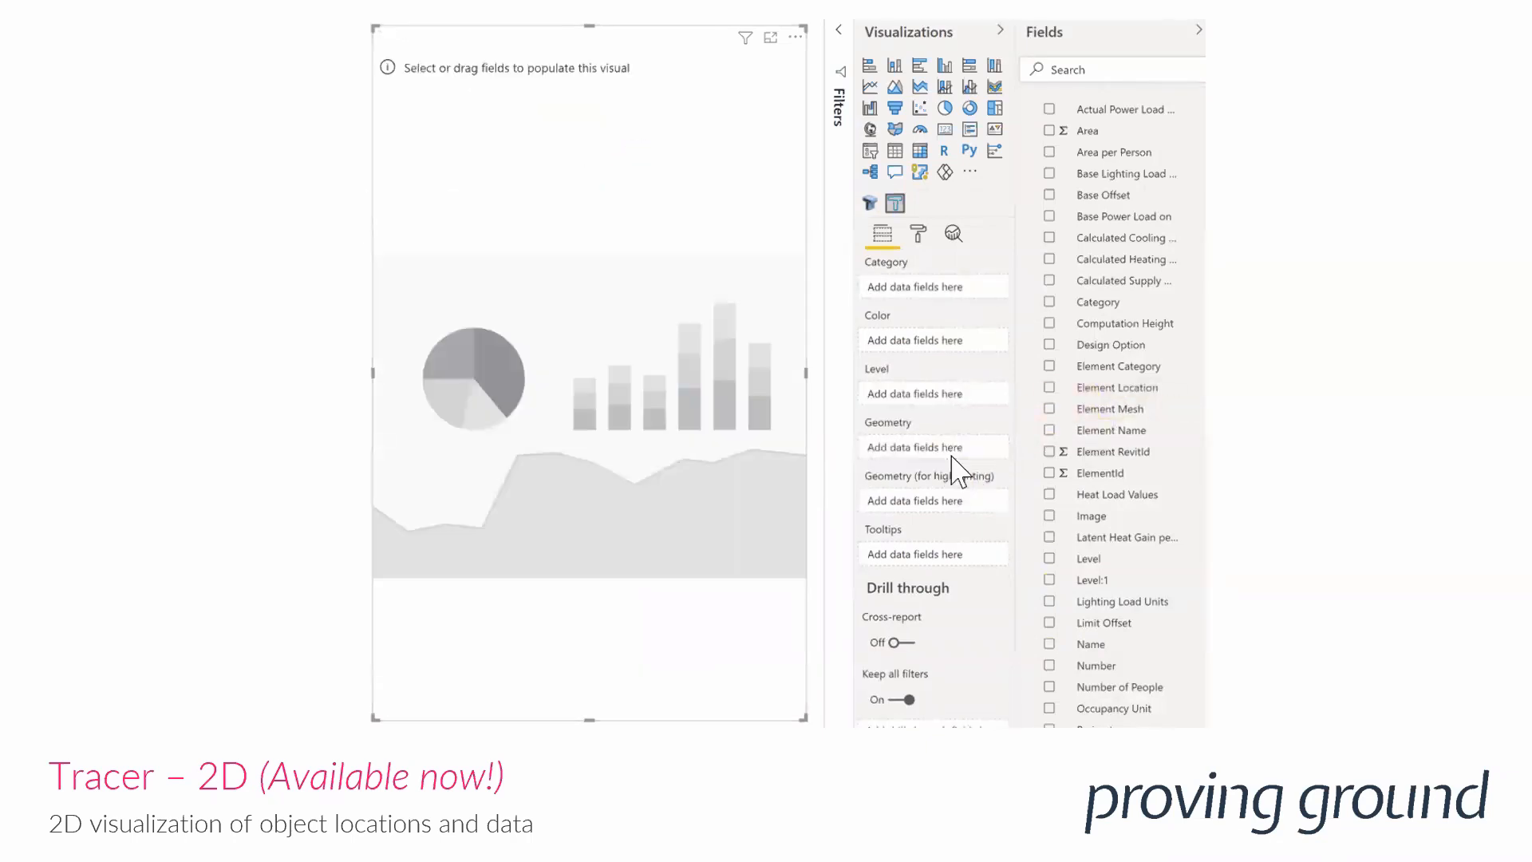
{"action": "left_click_drag", "start_coordinate": [1111, 580], "coordinate": [985, 414]}
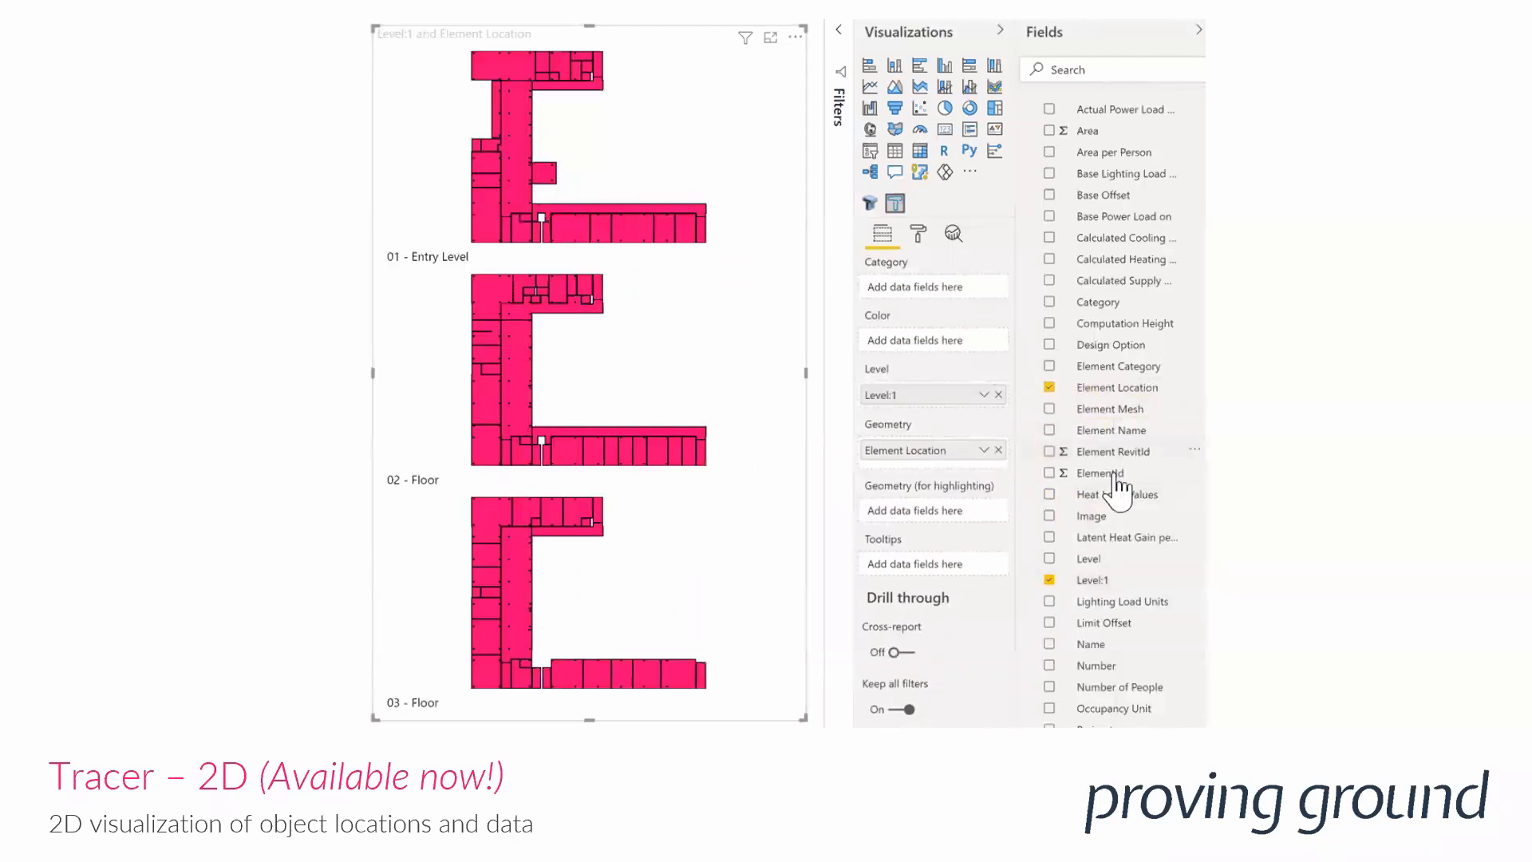
{"action": "left_click_drag", "start_coordinate": [1092, 644], "coordinate": [938, 290]}
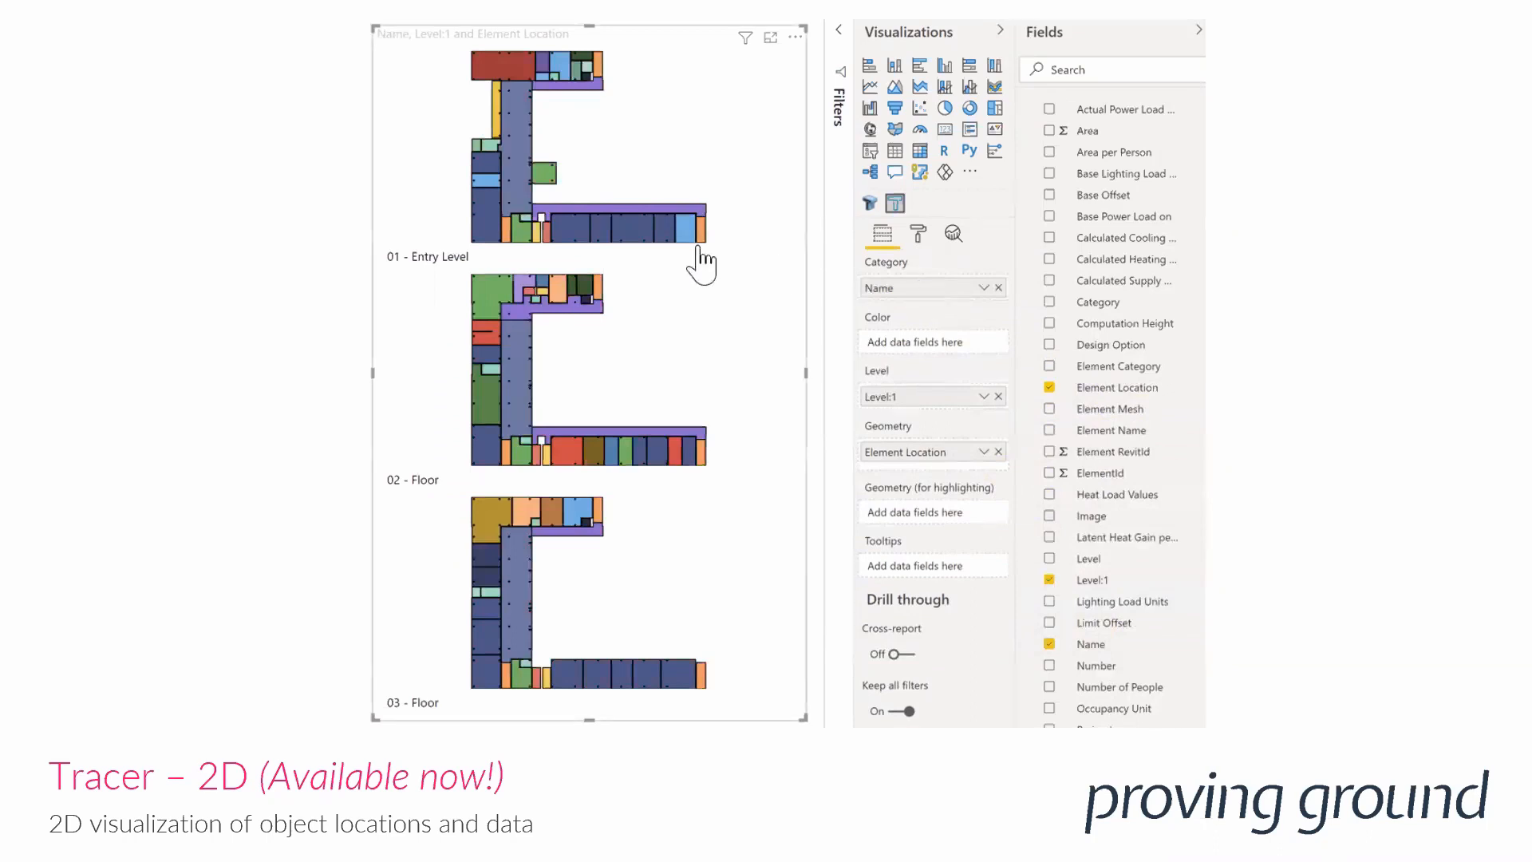
Step: Highlight the lower-wing and lower-corner Instruction rooms in turn on the 01 - Entry Level plan, and clear the selection
{"action": "left_click", "coordinate": [630, 227]}
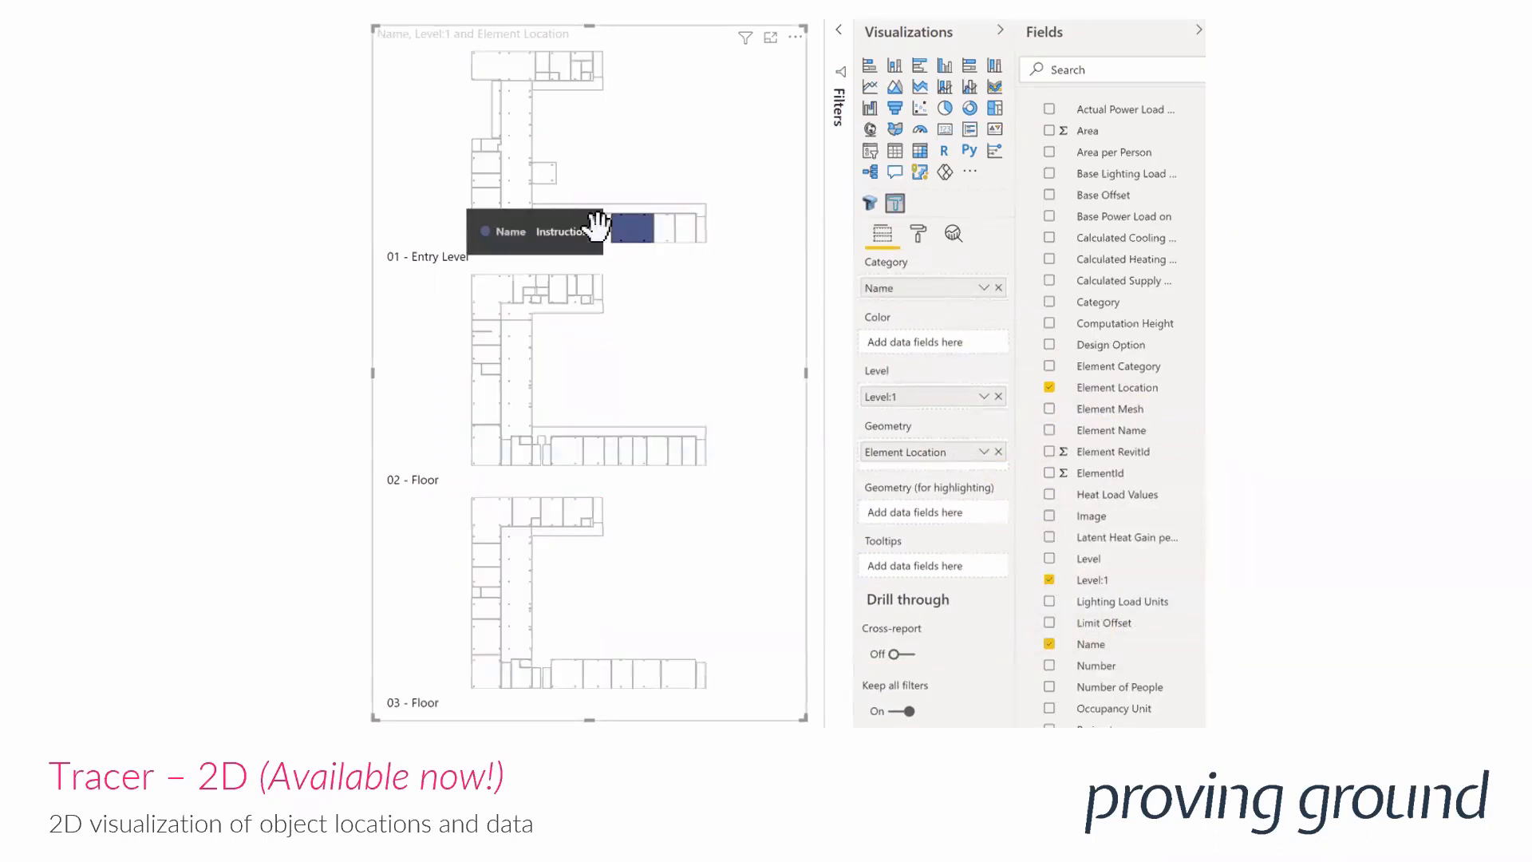
{"action": "left_click", "coordinate": [490, 214]}
{"action": "left_click", "coordinate": [636, 158]}
Step: Assign Element Location as Geometry, Level:1 as Level and Name as Category in the empty visual
{"action": "left_click_drag", "start_coordinate": [1117, 387], "coordinate": [945, 448]}
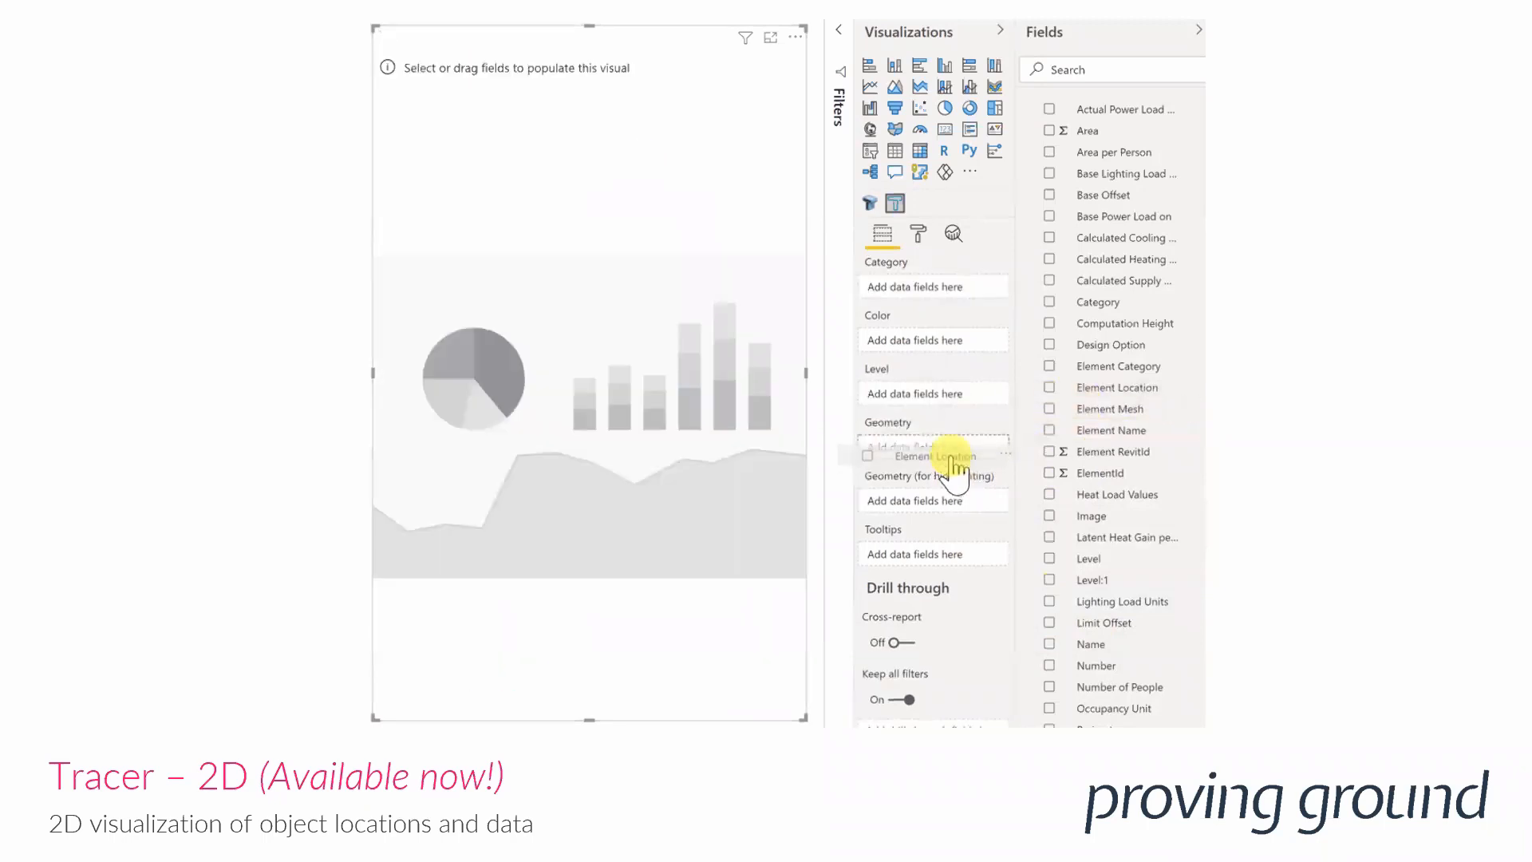
{"action": "left_click_drag", "start_coordinate": [1113, 580], "coordinate": [977, 411]}
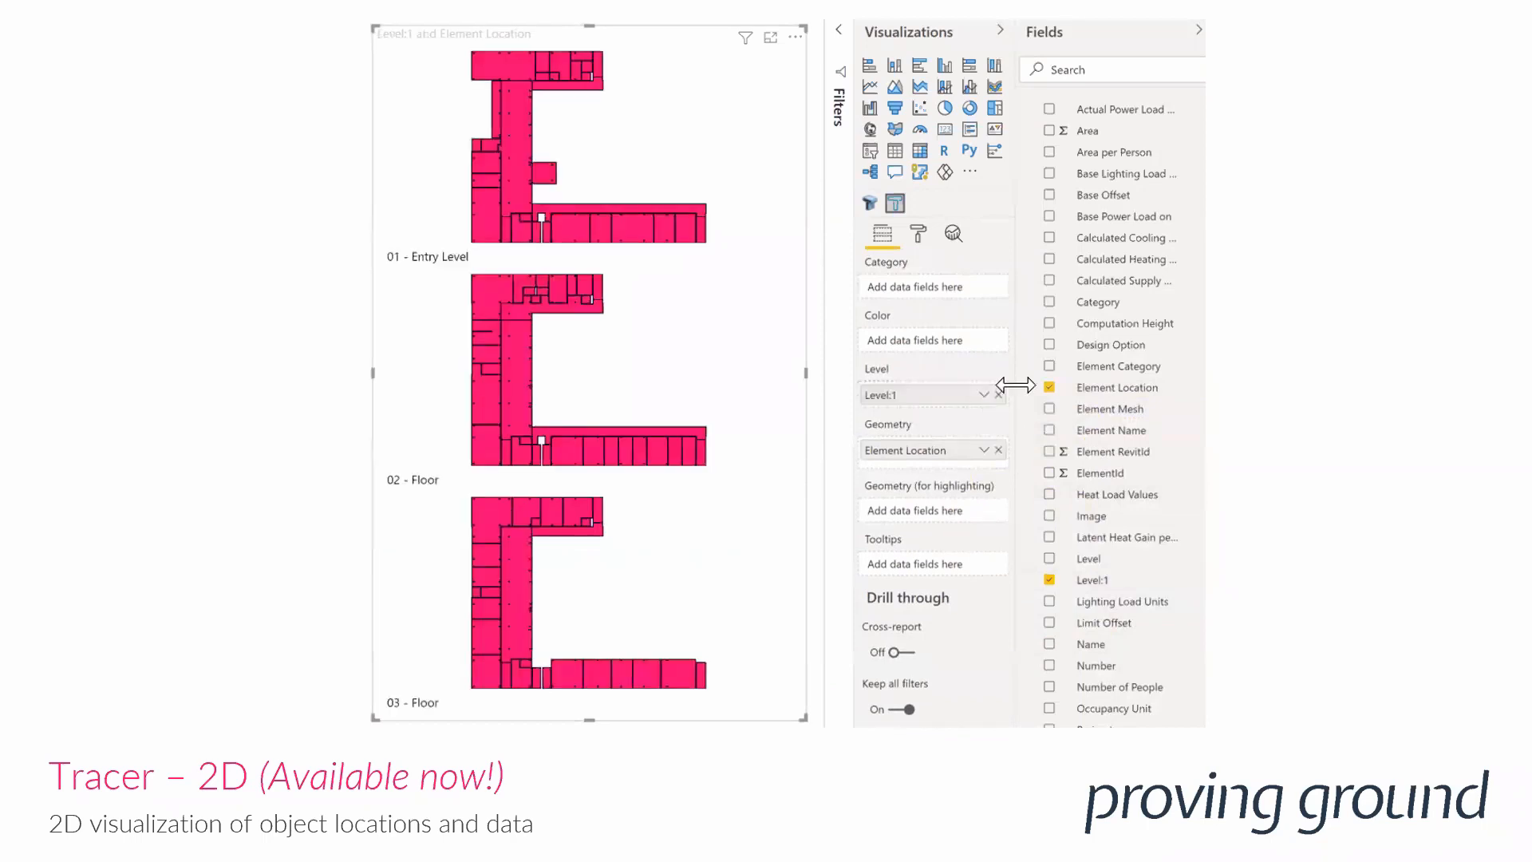
{"action": "left_click_drag", "start_coordinate": [1040, 559], "coordinate": [953, 302]}
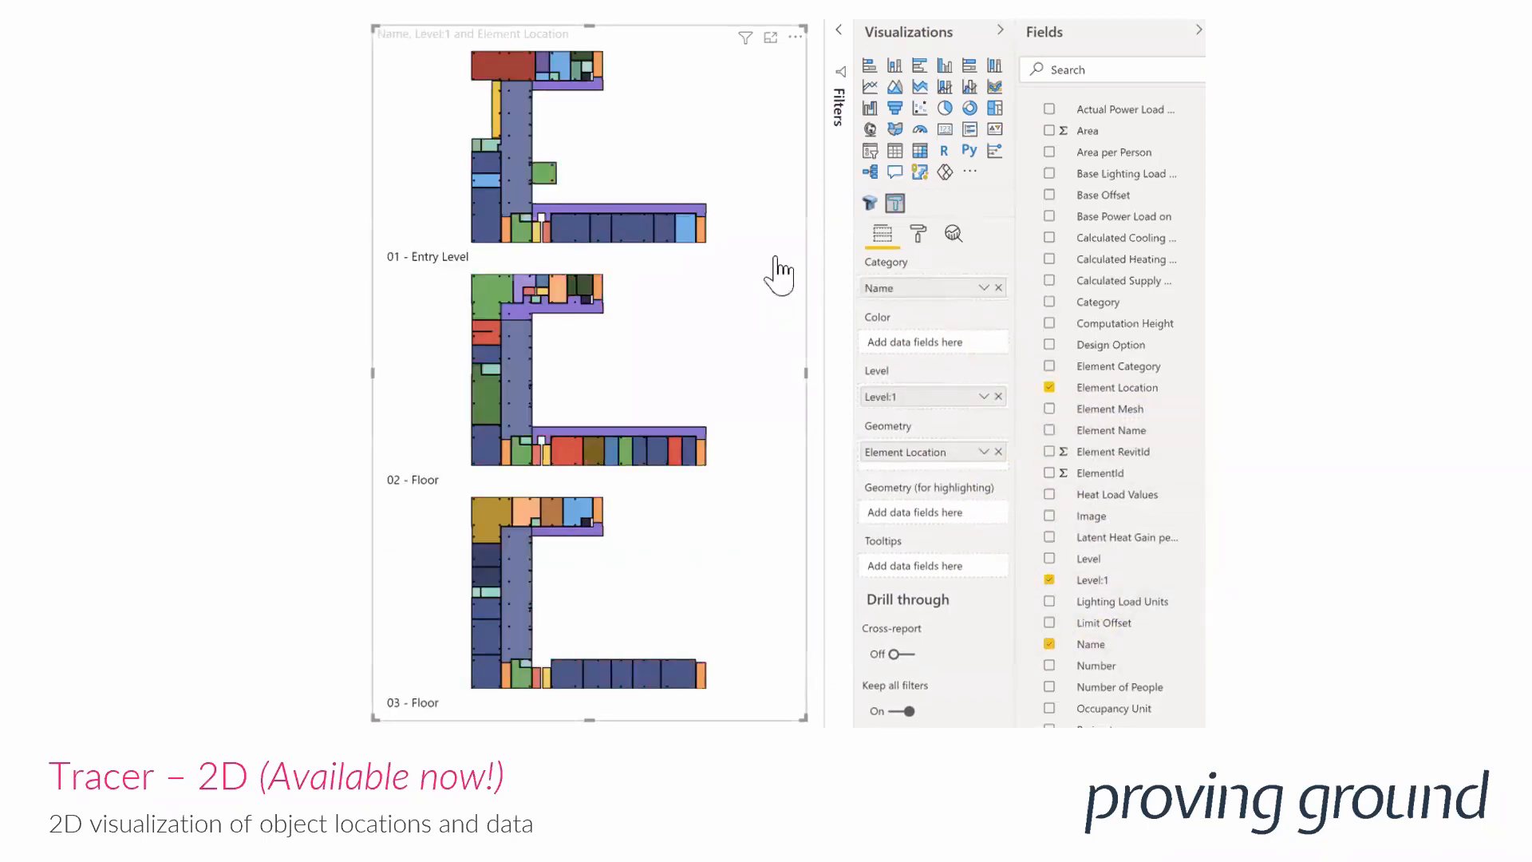
Step: Highlight the Instruction room in the lower wing and the one in the lower corner of the 01 - Entry Level plan in turn
{"action": "left_click", "coordinate": [631, 230]}
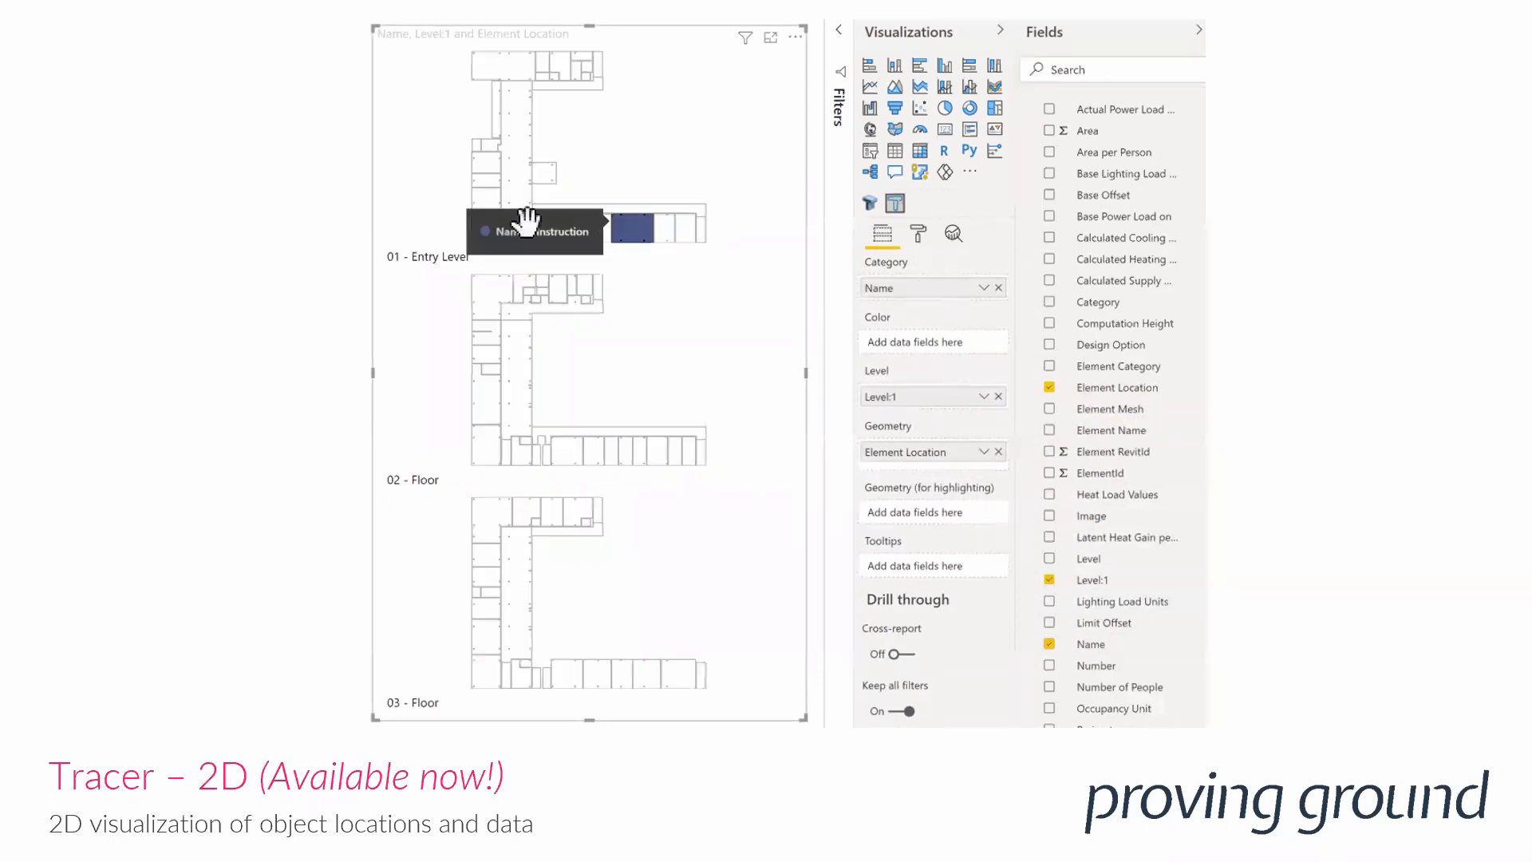
{"action": "left_click", "coordinate": [490, 220]}
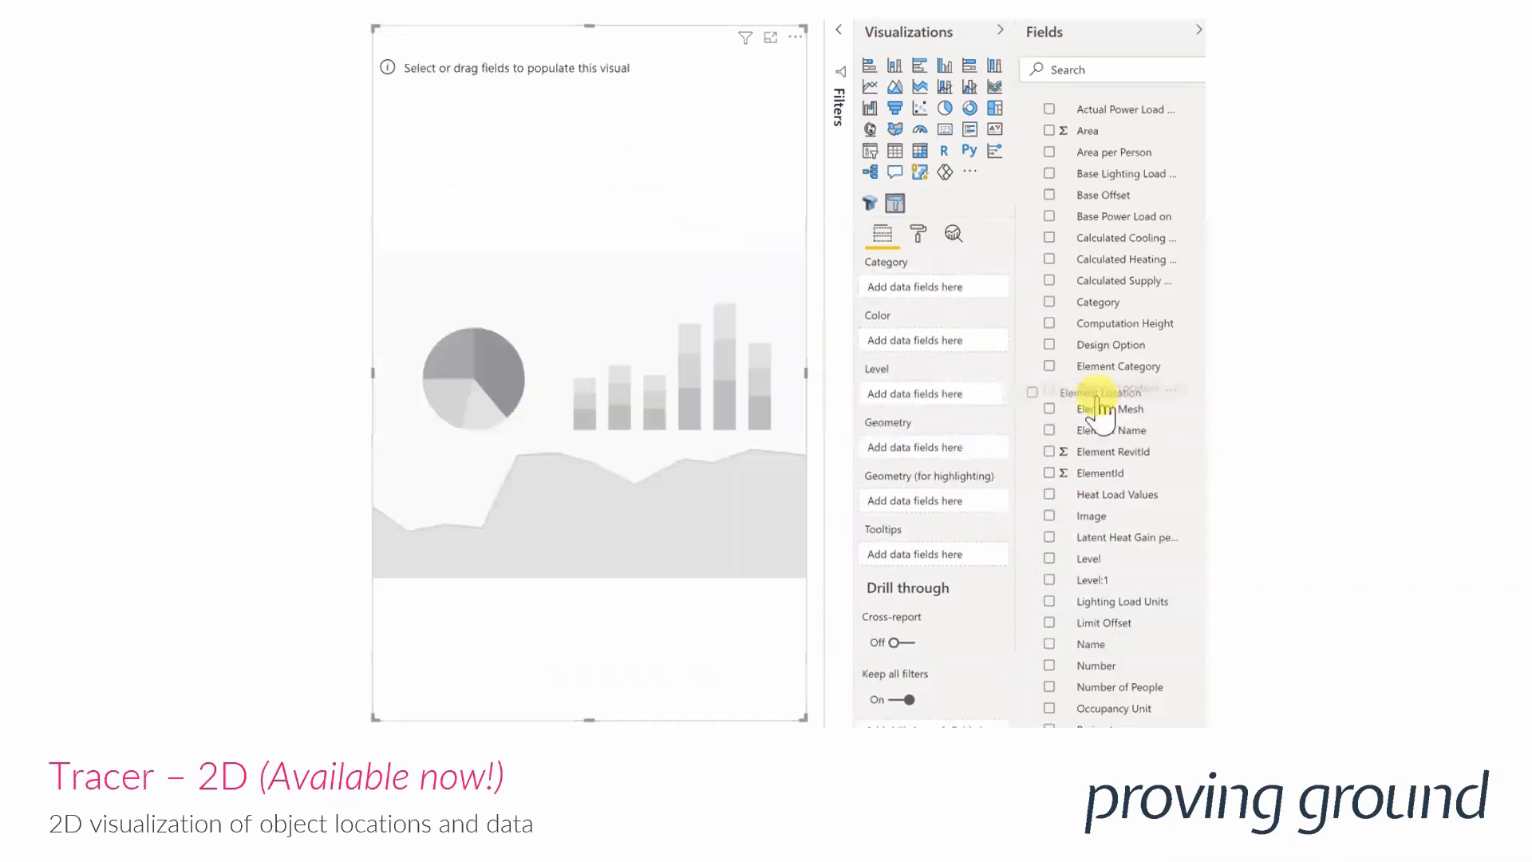
Step: Set up the empty visual's Geometry with Element Location, its Level with Level:1 and its Category with Name
{"action": "left_click_drag", "start_coordinate": [1042, 387], "coordinate": [965, 455]}
{"action": "left_click_drag", "start_coordinate": [1112, 580], "coordinate": [977, 411]}
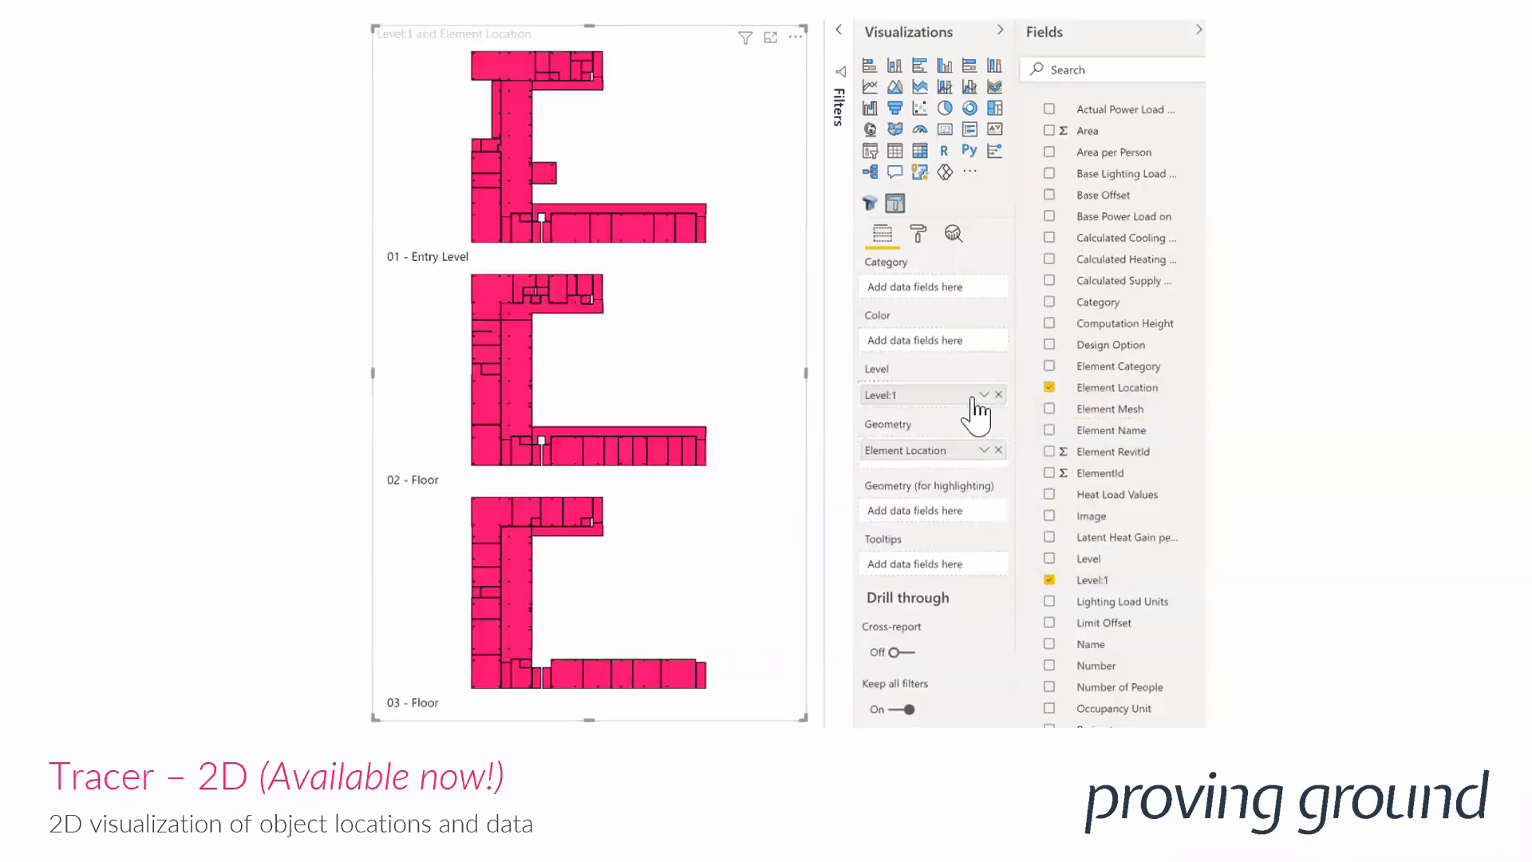
{"action": "left_click_drag", "start_coordinate": [1092, 644], "coordinate": [955, 301]}
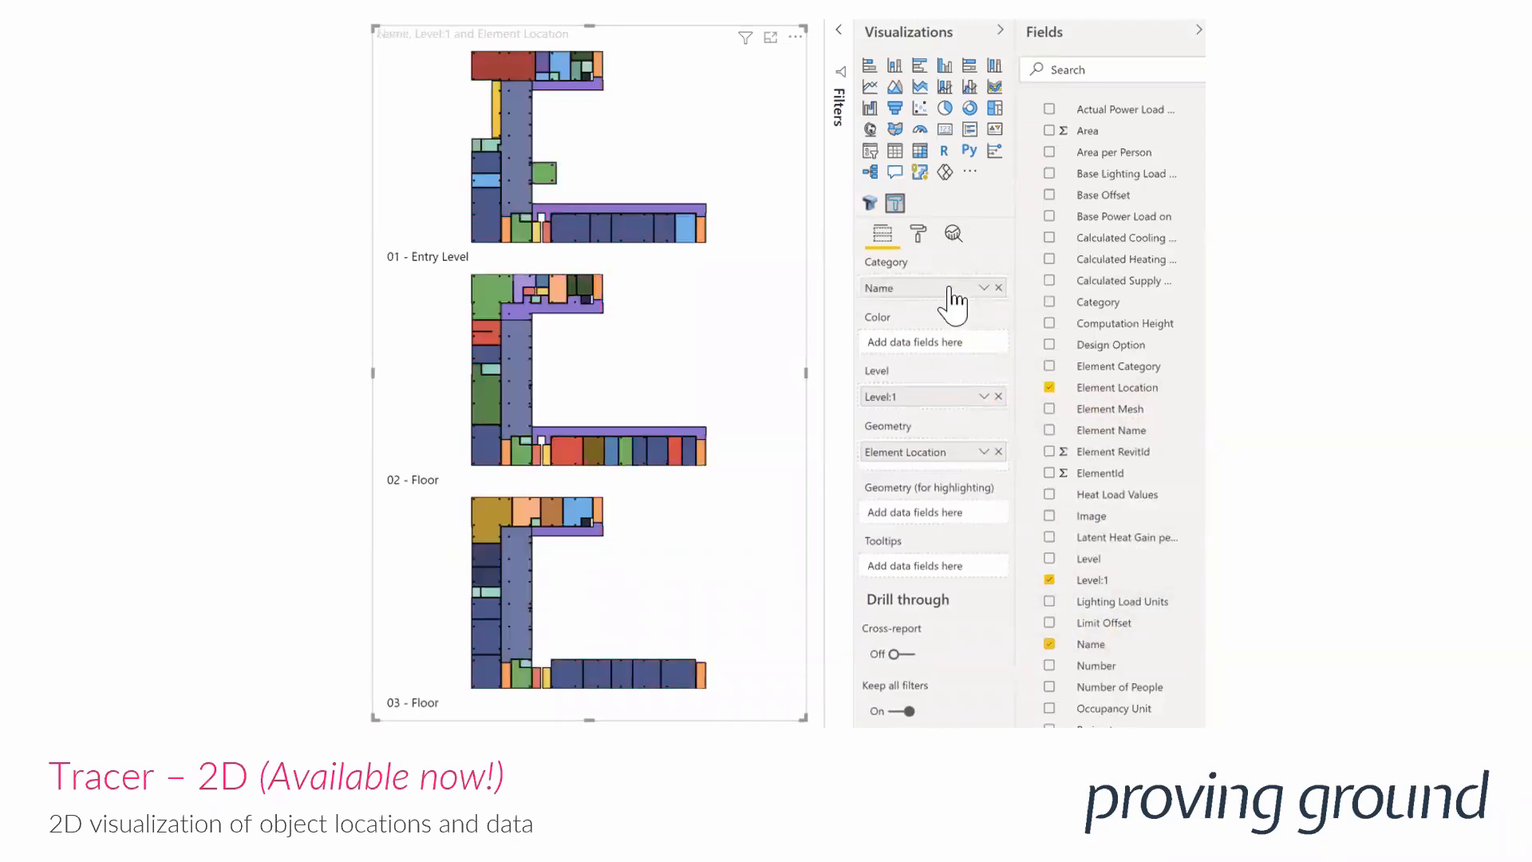
Step: Select the lower-wing and lower-corner Instruction rooms in turn on the 01 - Entry Level plan, and clear the selection
{"action": "left_click", "coordinate": [624, 229]}
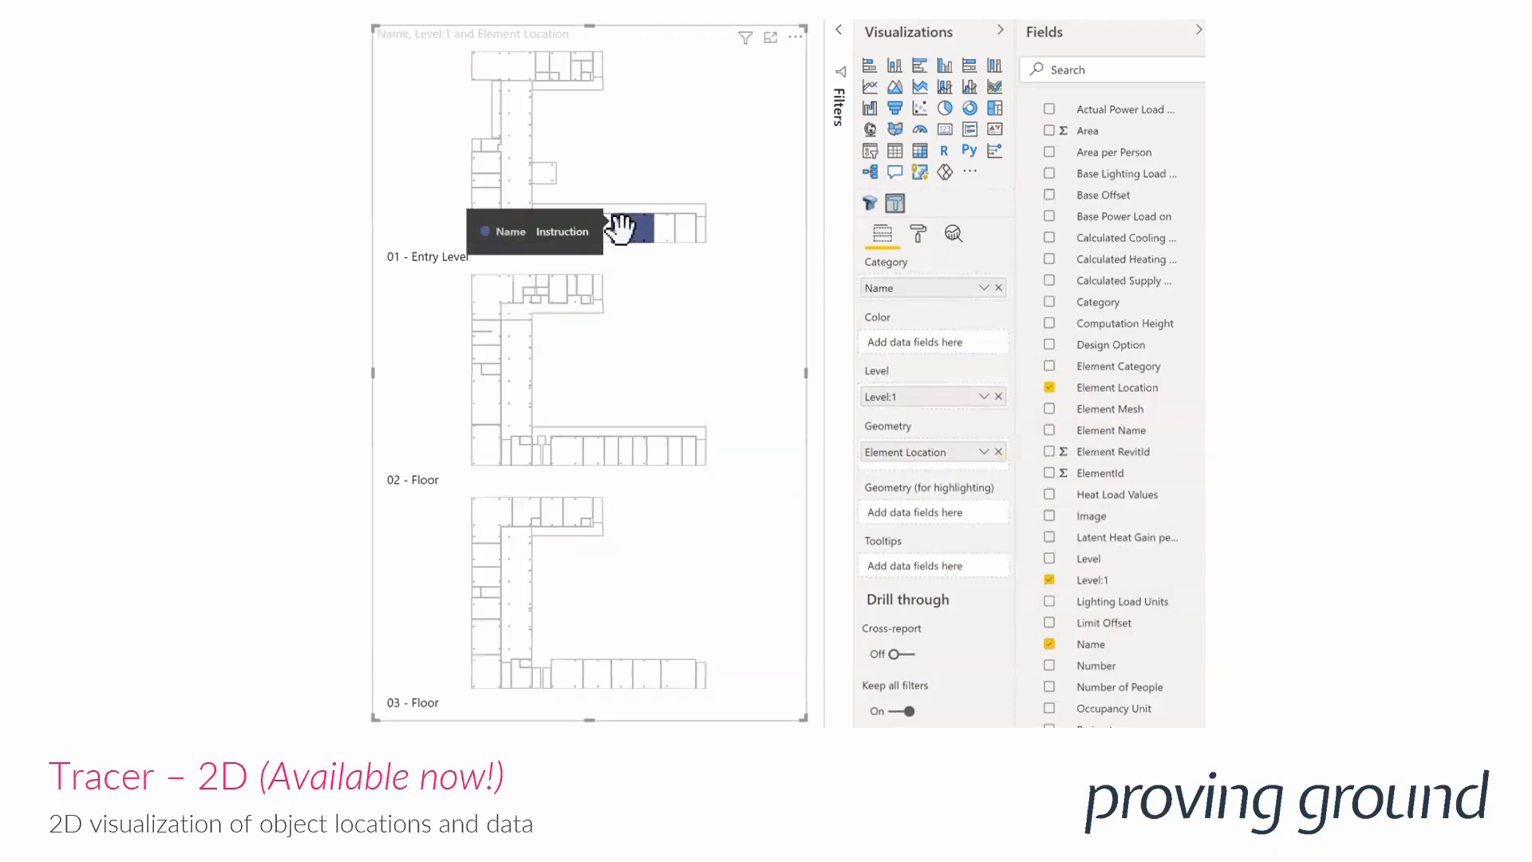
{"action": "left_click", "coordinate": [486, 215]}
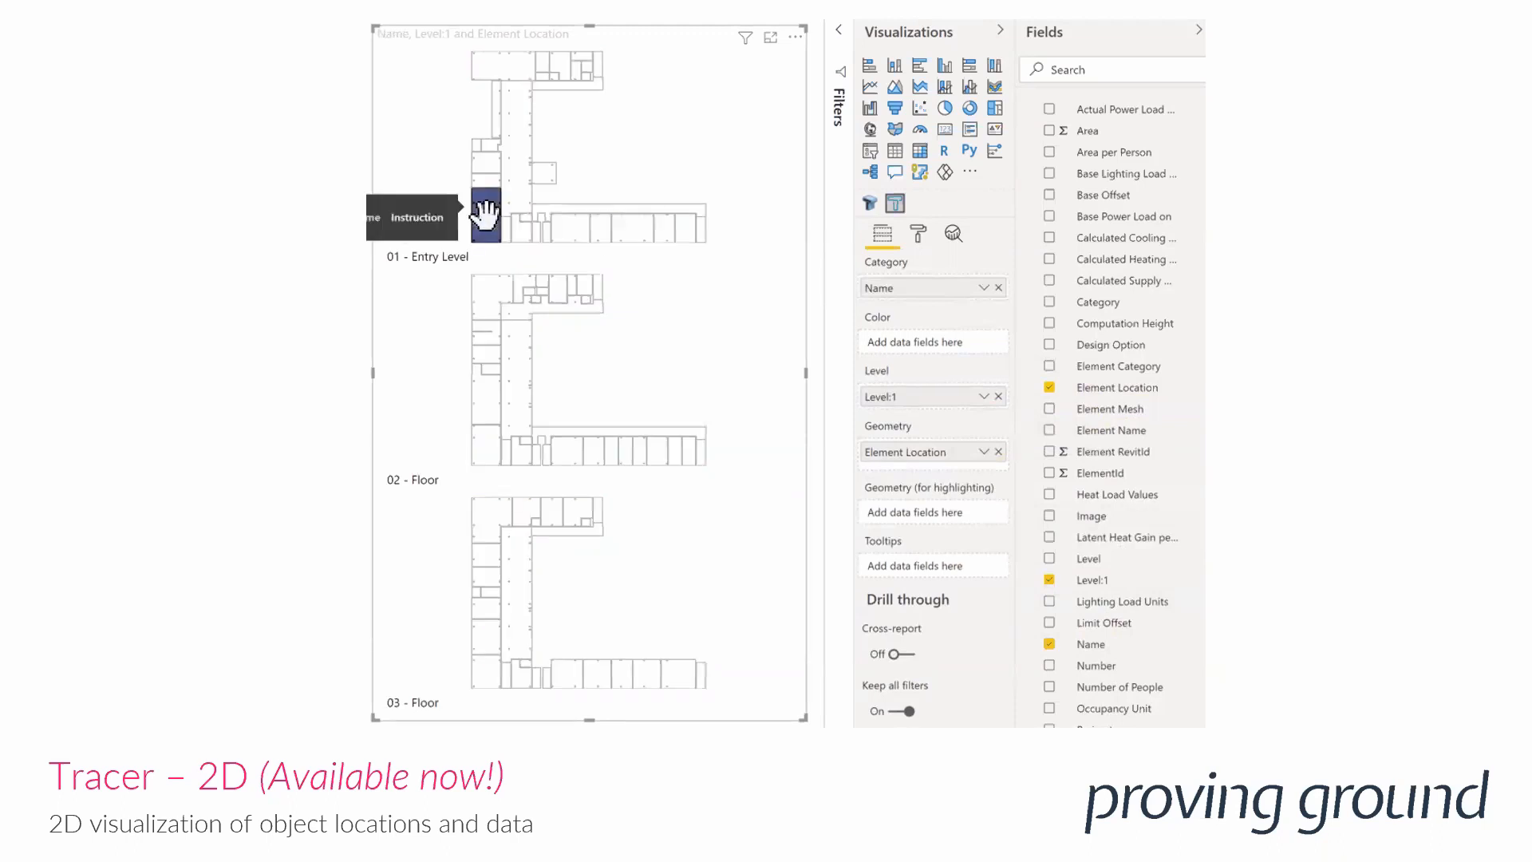
{"action": "left_click", "coordinate": [636, 159]}
Step: Plot Element Location as the visual's Geometry, separate it by Level:1 and colour the rooms by Name as Category
{"action": "left_click_drag", "start_coordinate": [1117, 387], "coordinate": [961, 449]}
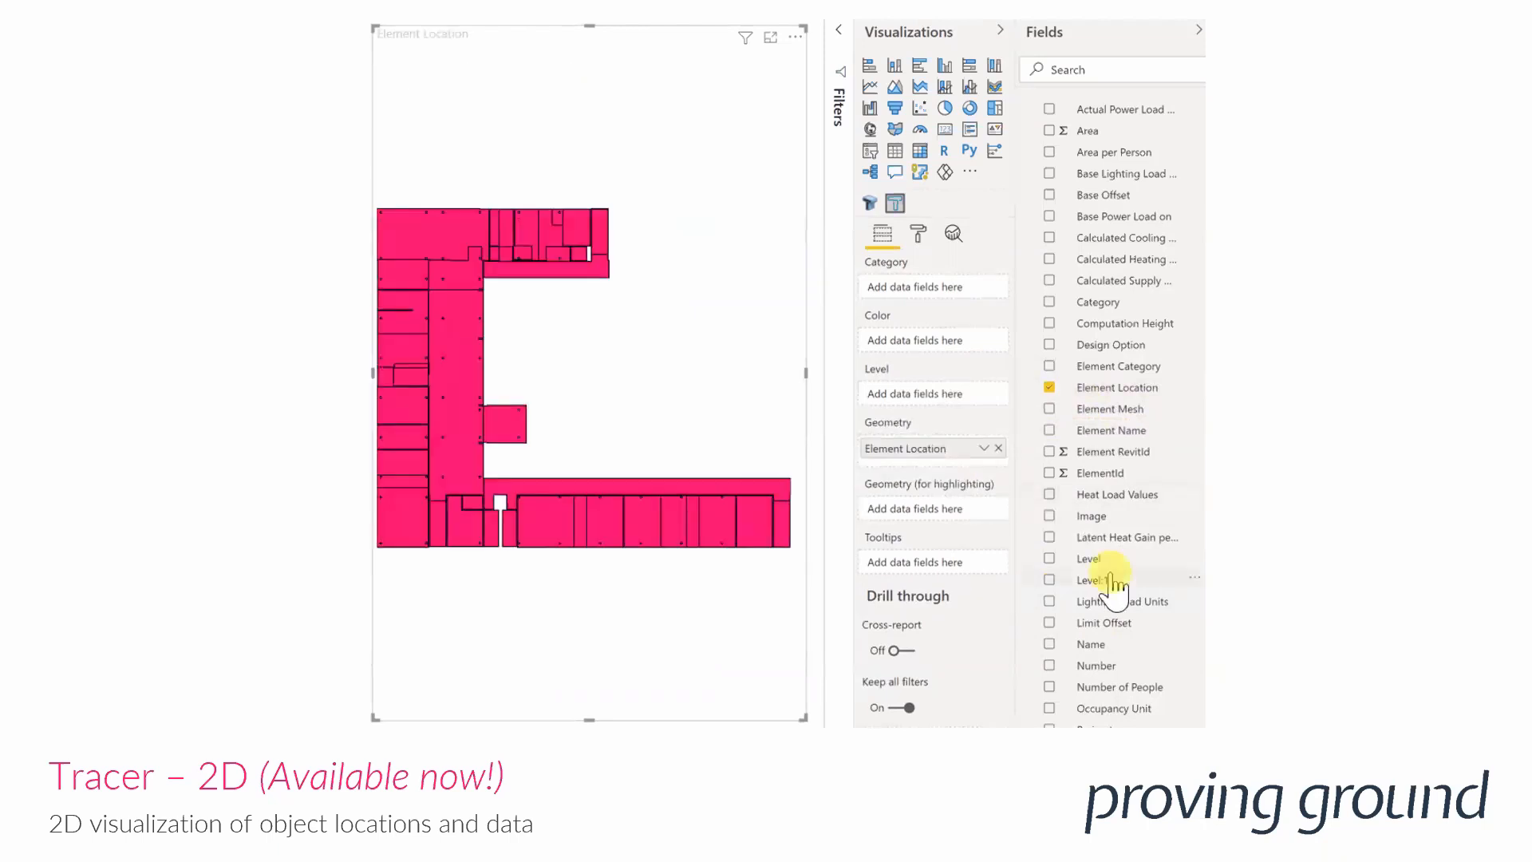
{"action": "left_click_drag", "start_coordinate": [1113, 582], "coordinate": [978, 399]}
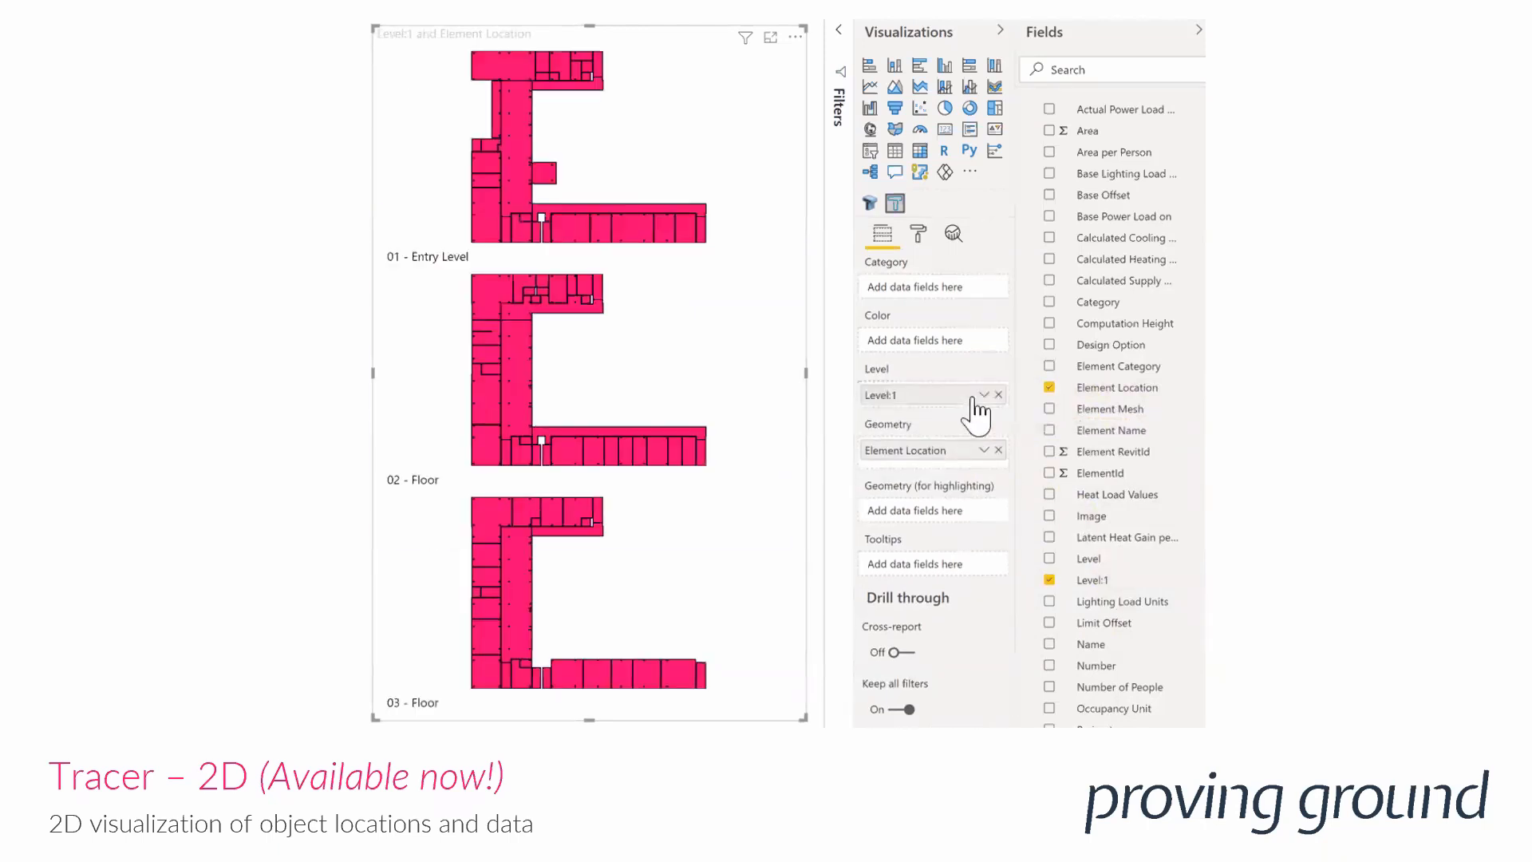
{"action": "left_click_drag", "start_coordinate": [1092, 643], "coordinate": [956, 294]}
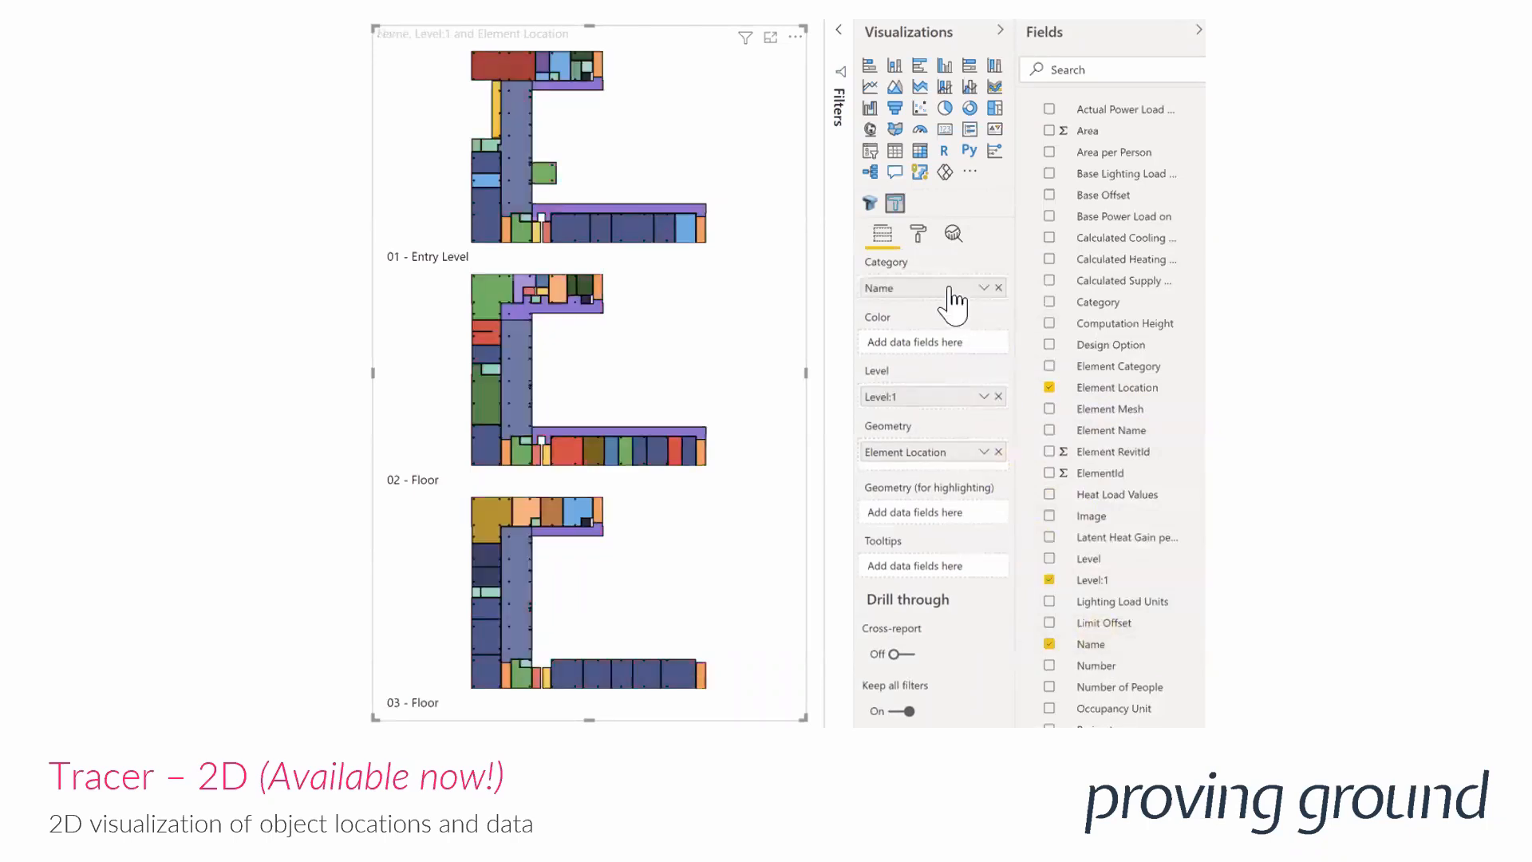
Step: Highlight Instruction rooms on the 01 - Entry Level plan, and clear the selection
{"action": "left_click", "coordinate": [632, 230]}
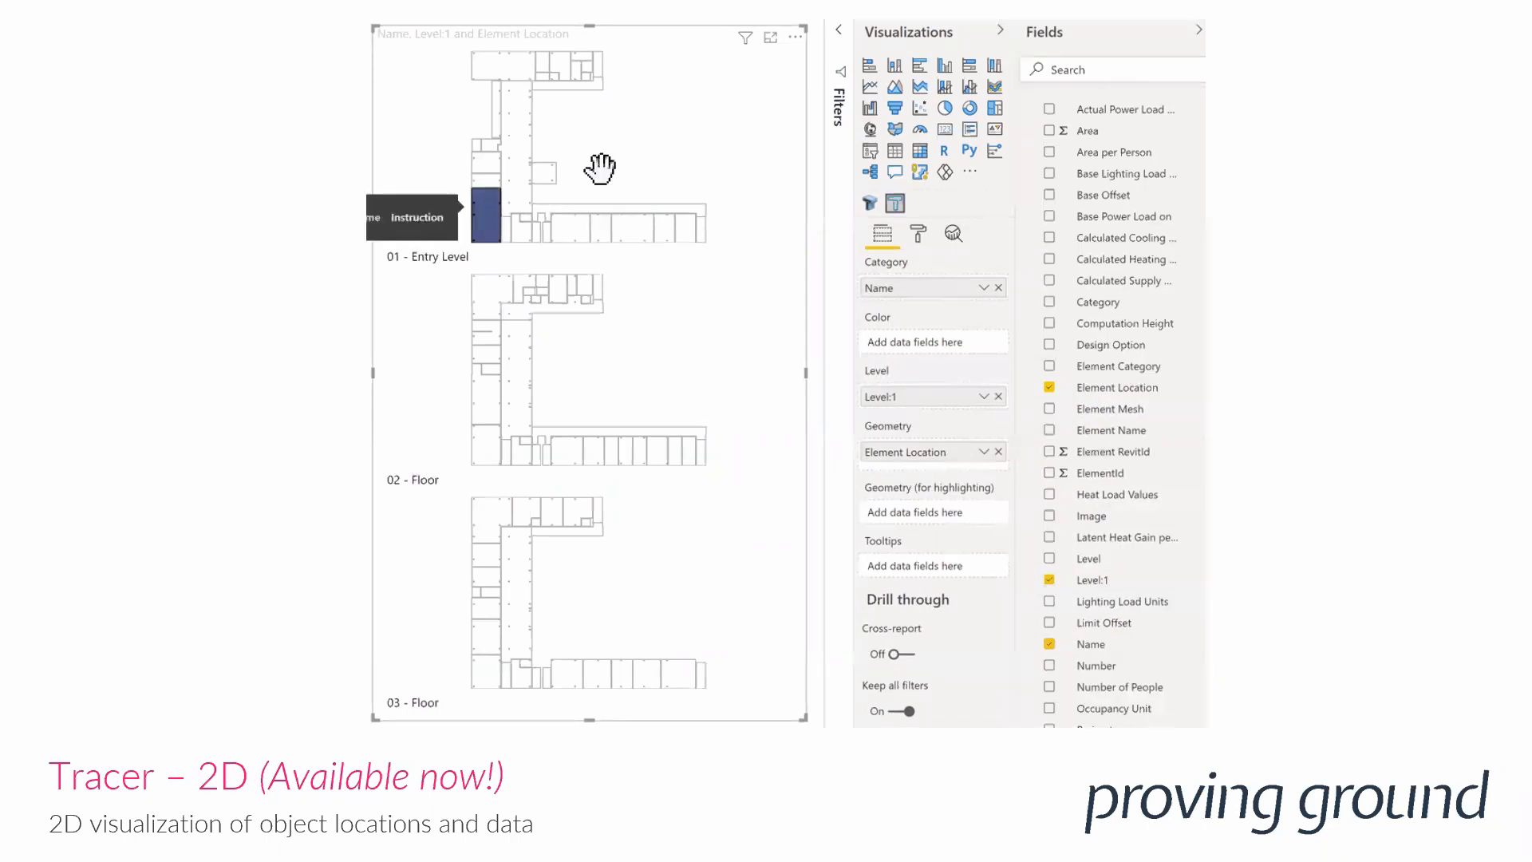
{"action": "left_click", "coordinate": [636, 158]}
Step: Fill the blank visual's Geometry with Element Location, Level with Level:1 and Category with Name
{"action": "left_click_drag", "start_coordinate": [1117, 387], "coordinate": [934, 449]}
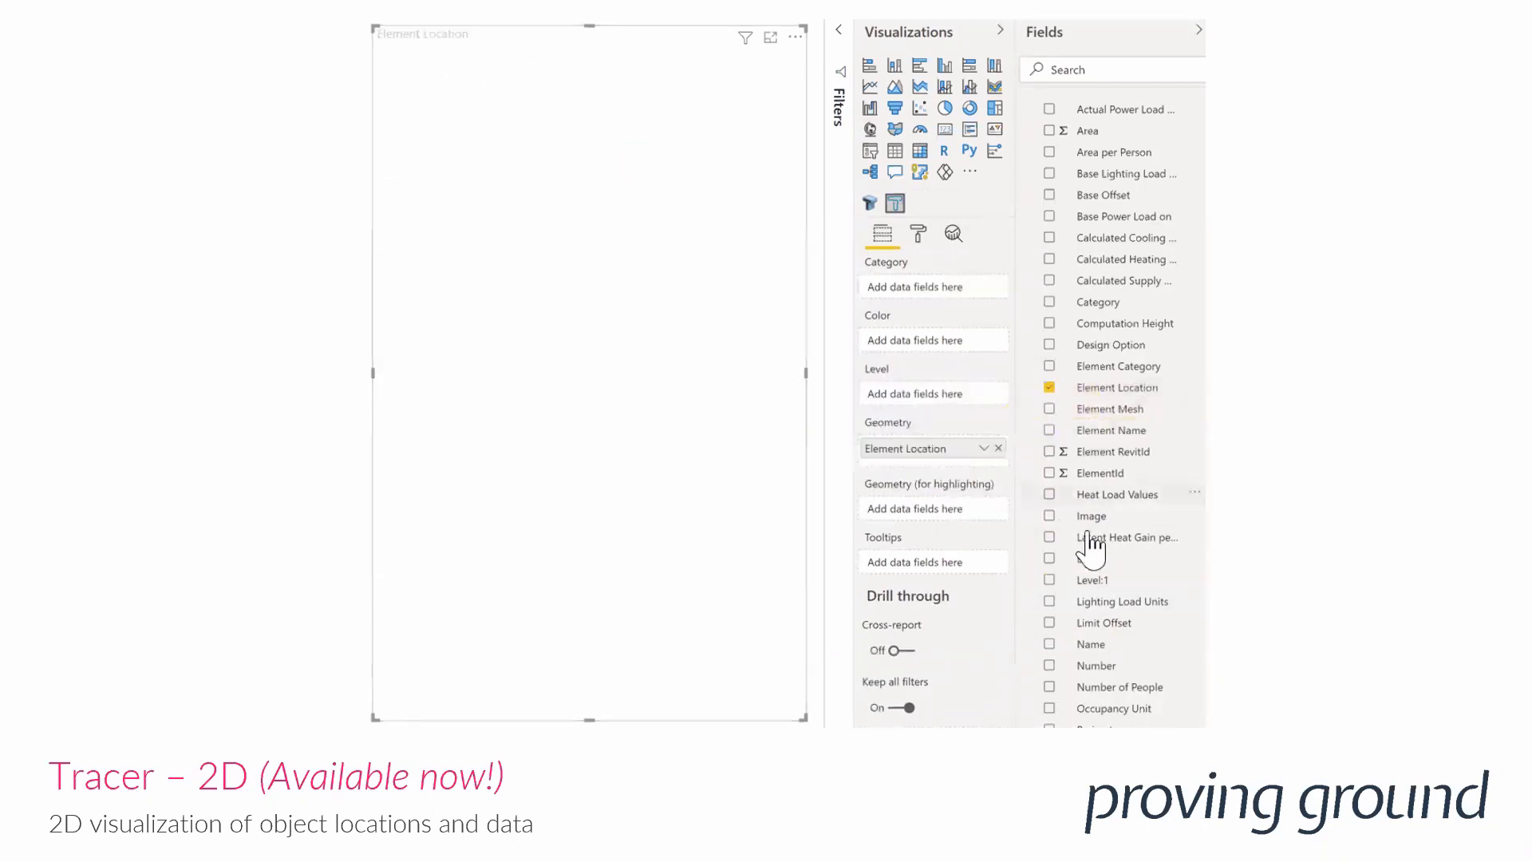
{"action": "left_click_drag", "start_coordinate": [1109, 581], "coordinate": [981, 401]}
{"action": "left_click_drag", "start_coordinate": [1094, 642], "coordinate": [949, 289]}
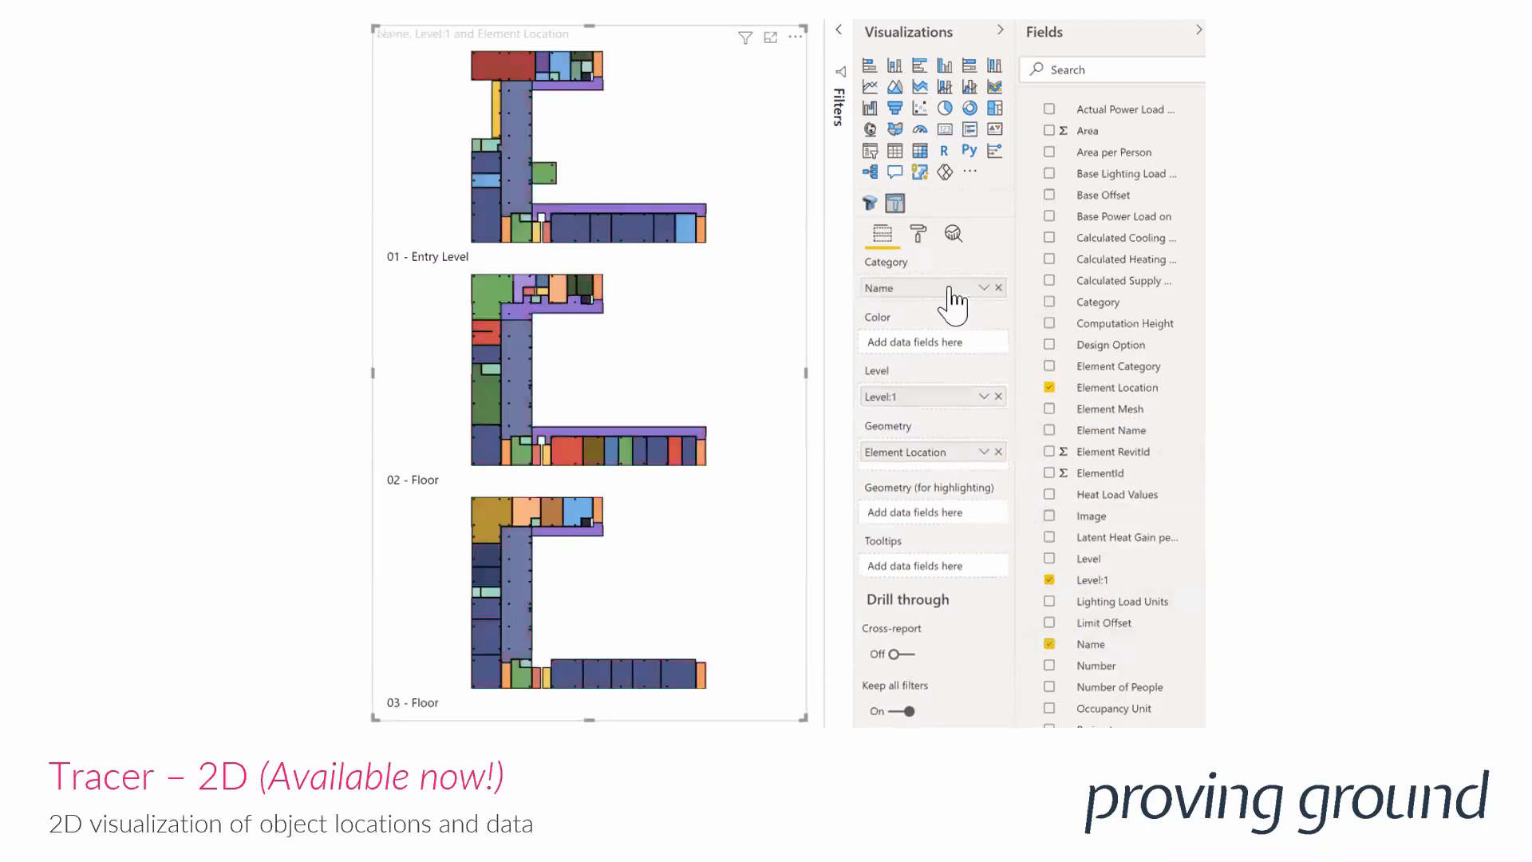
Step: Highlight the lower-wing room and the lower-corner Instruction room in turn on the 01 - Entry Level plan, and clear the selection
{"action": "left_click", "coordinate": [630, 227]}
{"action": "left_click", "coordinate": [486, 214]}
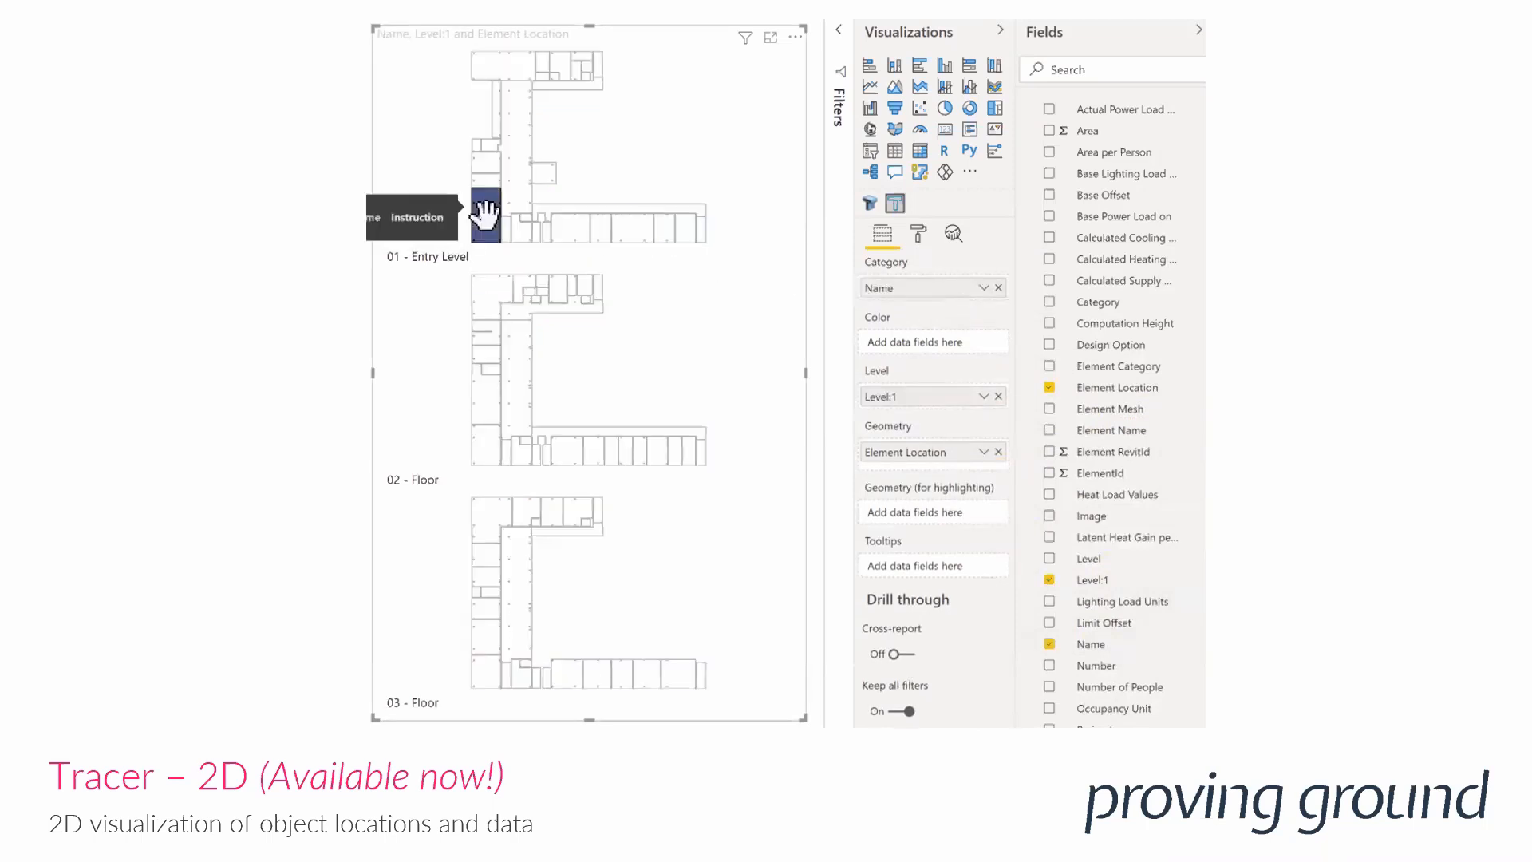
{"action": "left_click", "coordinate": [635, 160]}
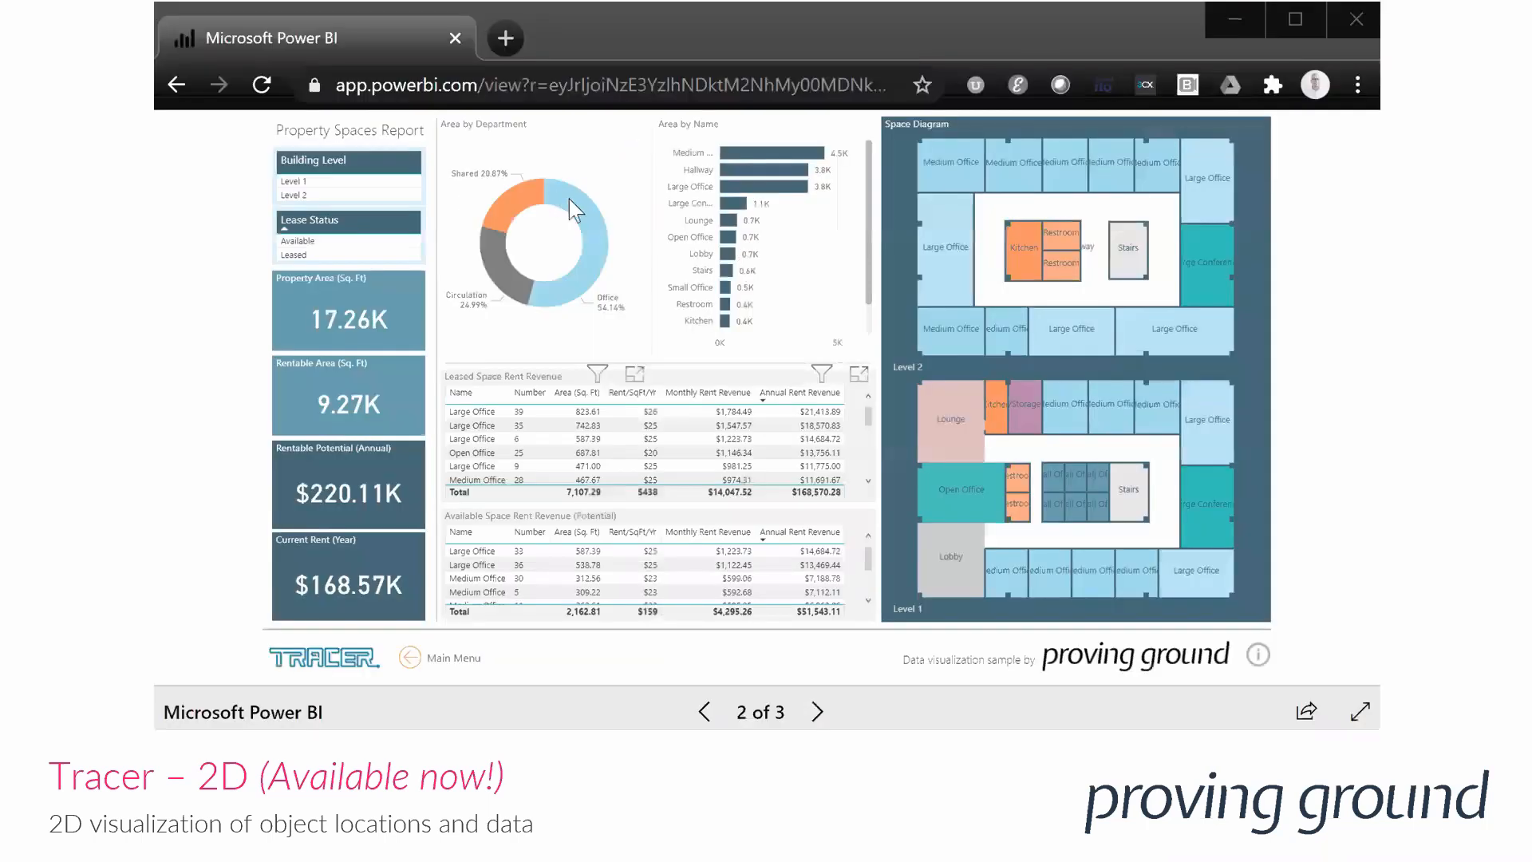
Step: Filter the Property Spaces Report by the Office and Shared departments in turn, and clear the department filter
{"action": "left_click", "coordinate": [568, 197]}
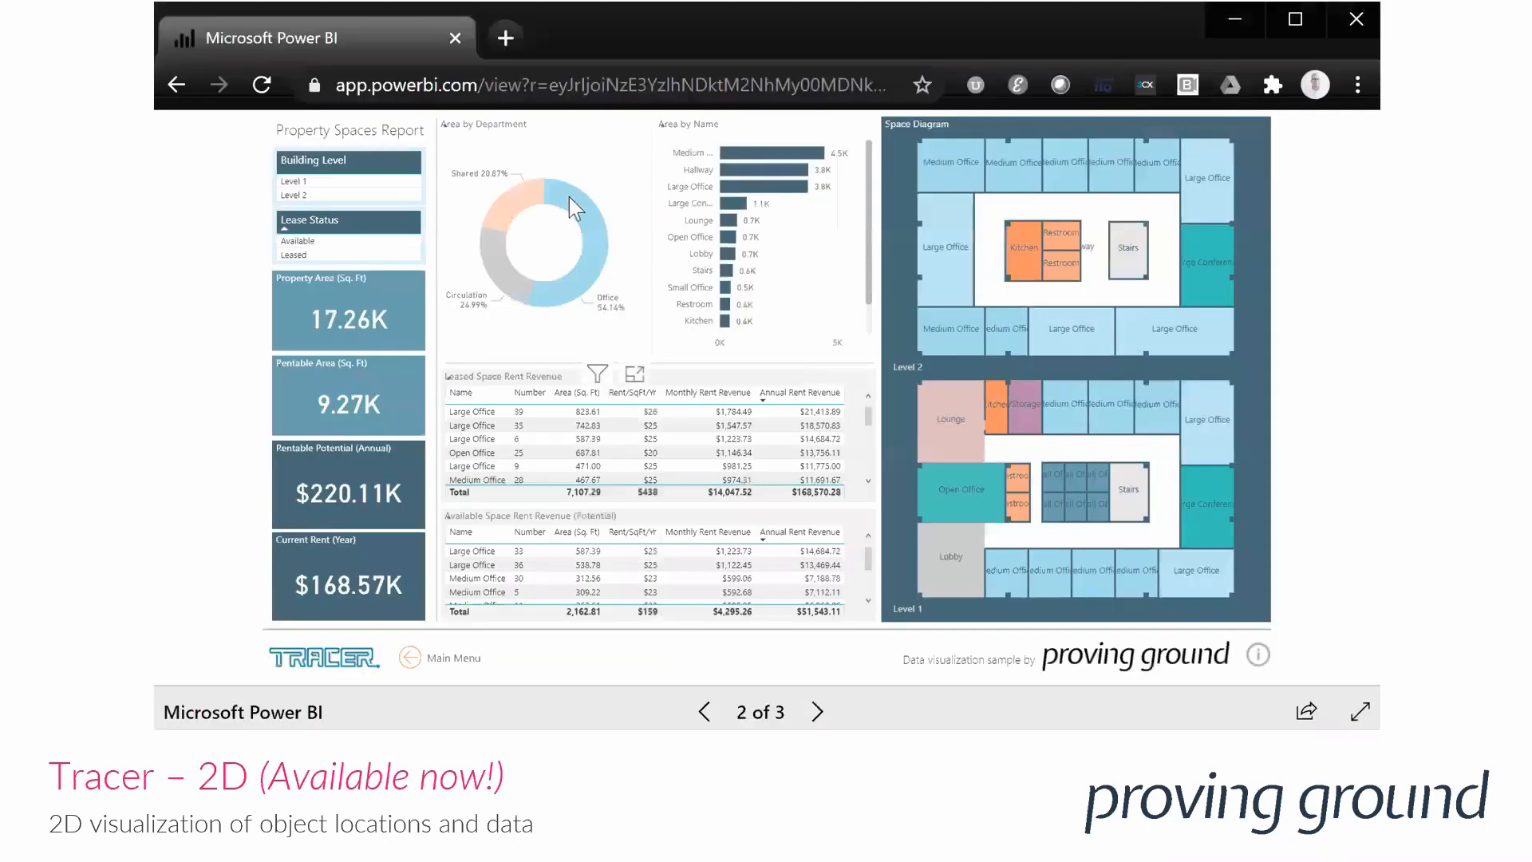
{"action": "left_click", "coordinate": [529, 201]}
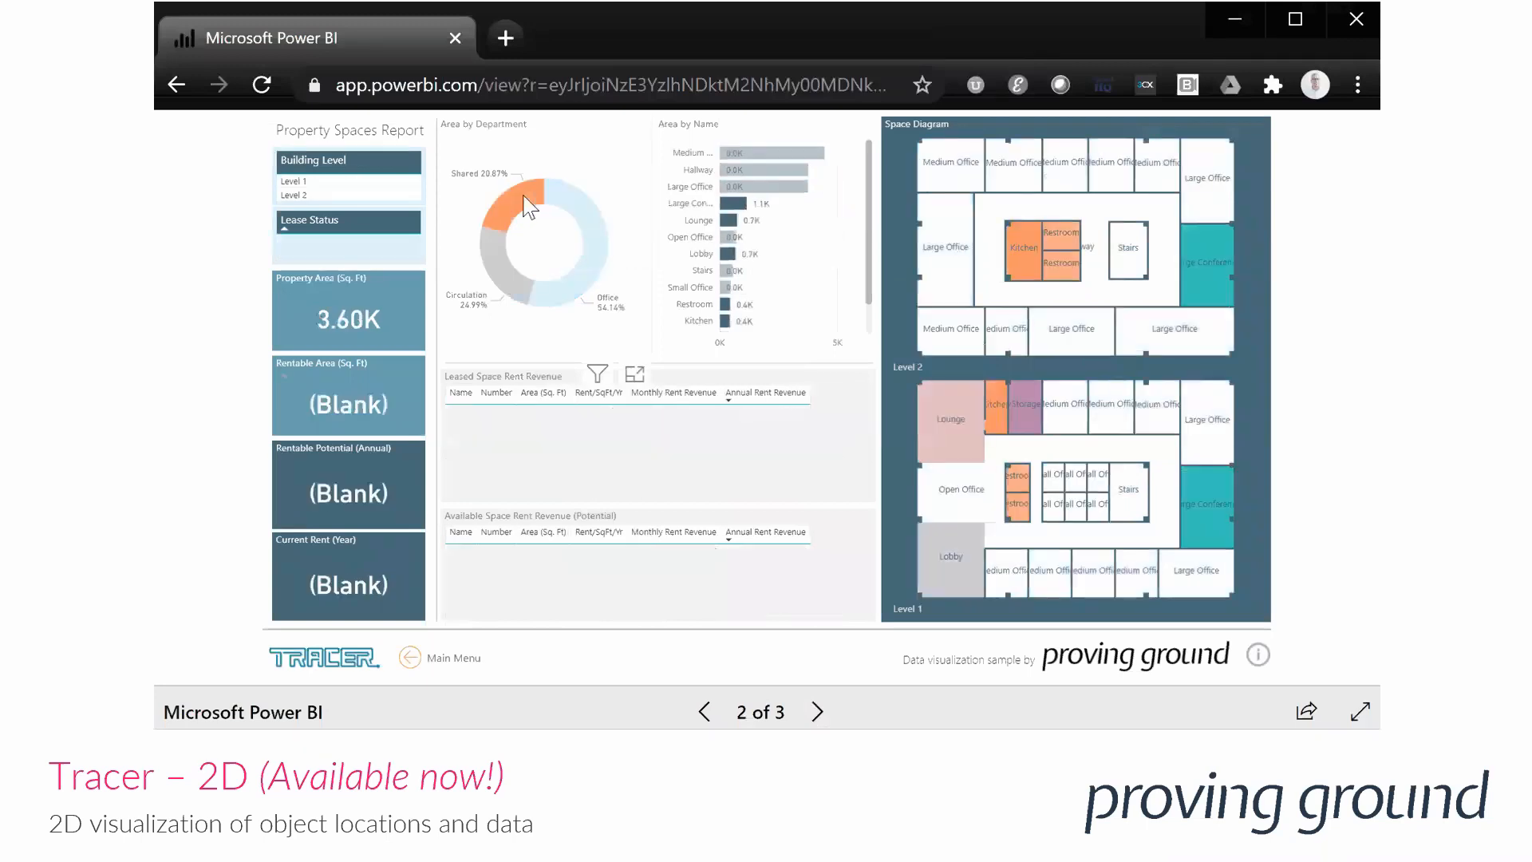
{"action": "left_click", "coordinate": [529, 206]}
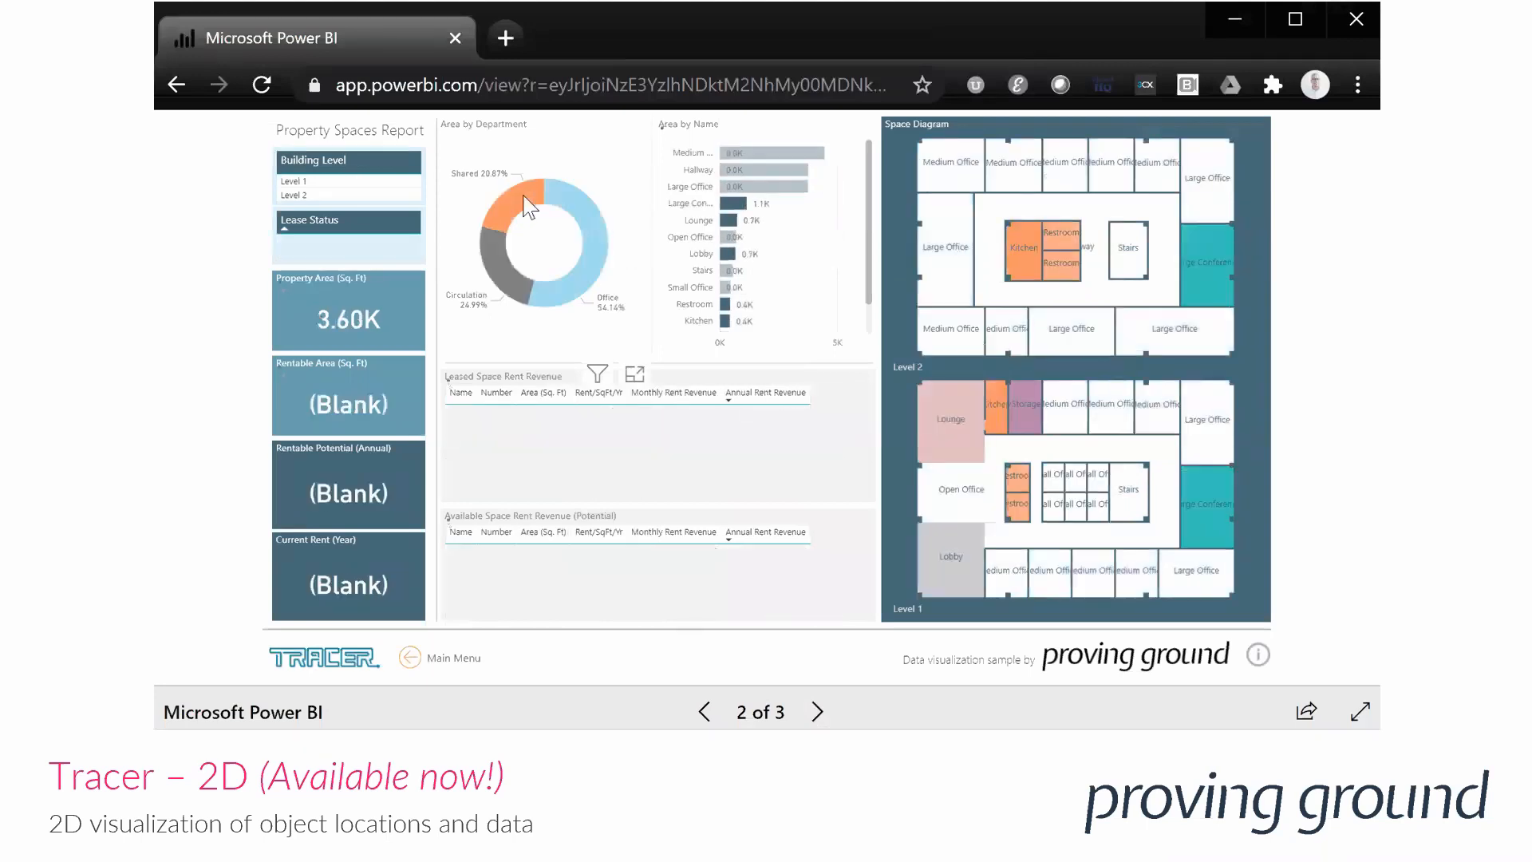
Step: Filter the report by Medium Office, Large Office and Large Conference in turn using the Area by Name chart
{"action": "left_click", "coordinate": [733, 155]}
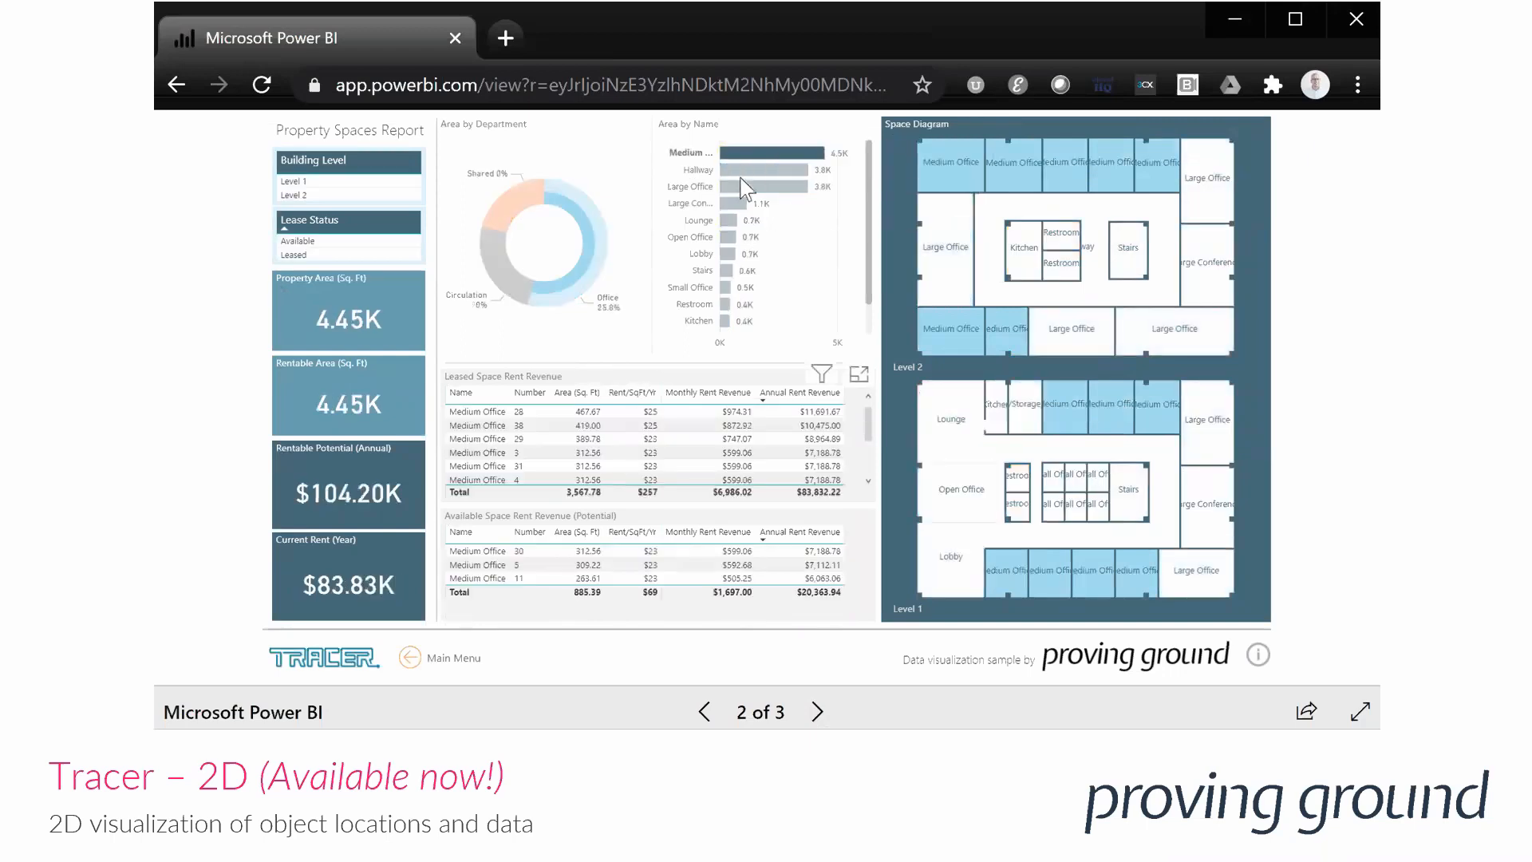
{"action": "left_click", "coordinate": [738, 185]}
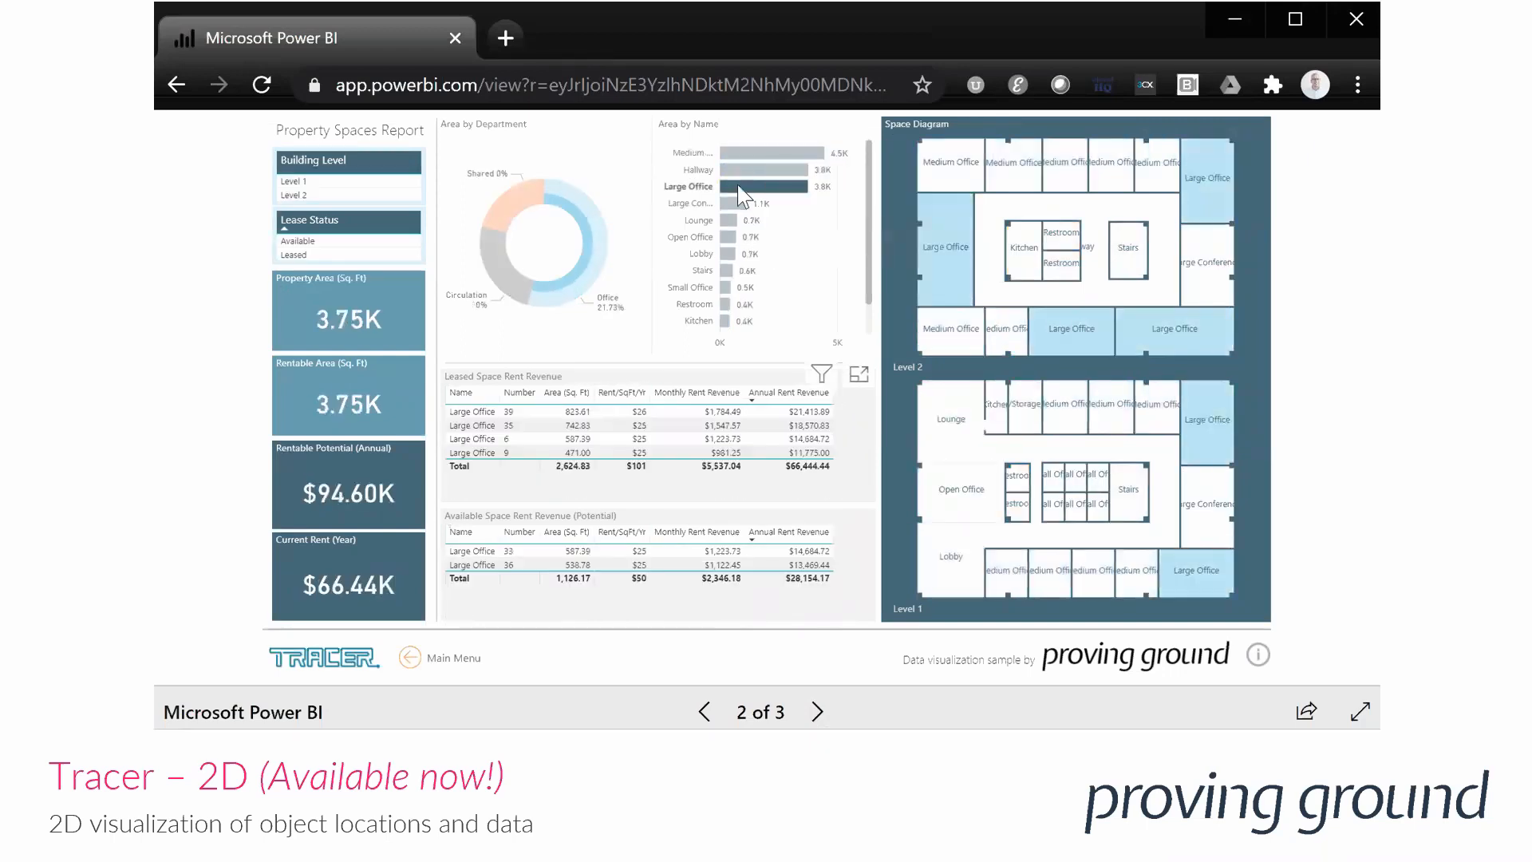
{"action": "left_click", "coordinate": [733, 204]}
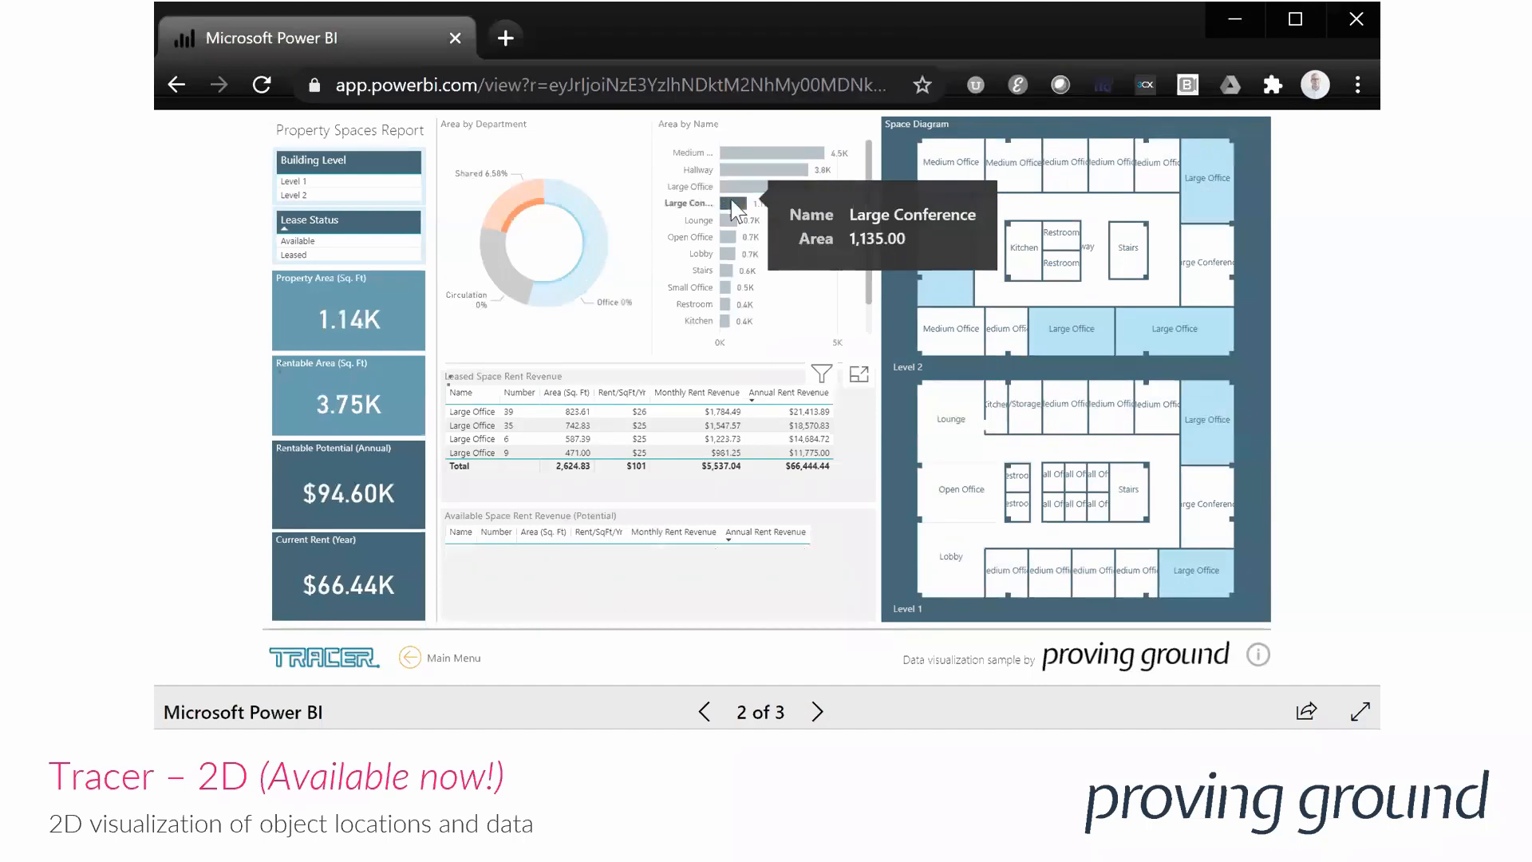
Step: Clear the room-name filter and, on the Occupancy Report, filter by Medium Office and Large Office in turn using the Office Occupancy chart
{"action": "left_click", "coordinate": [734, 205]}
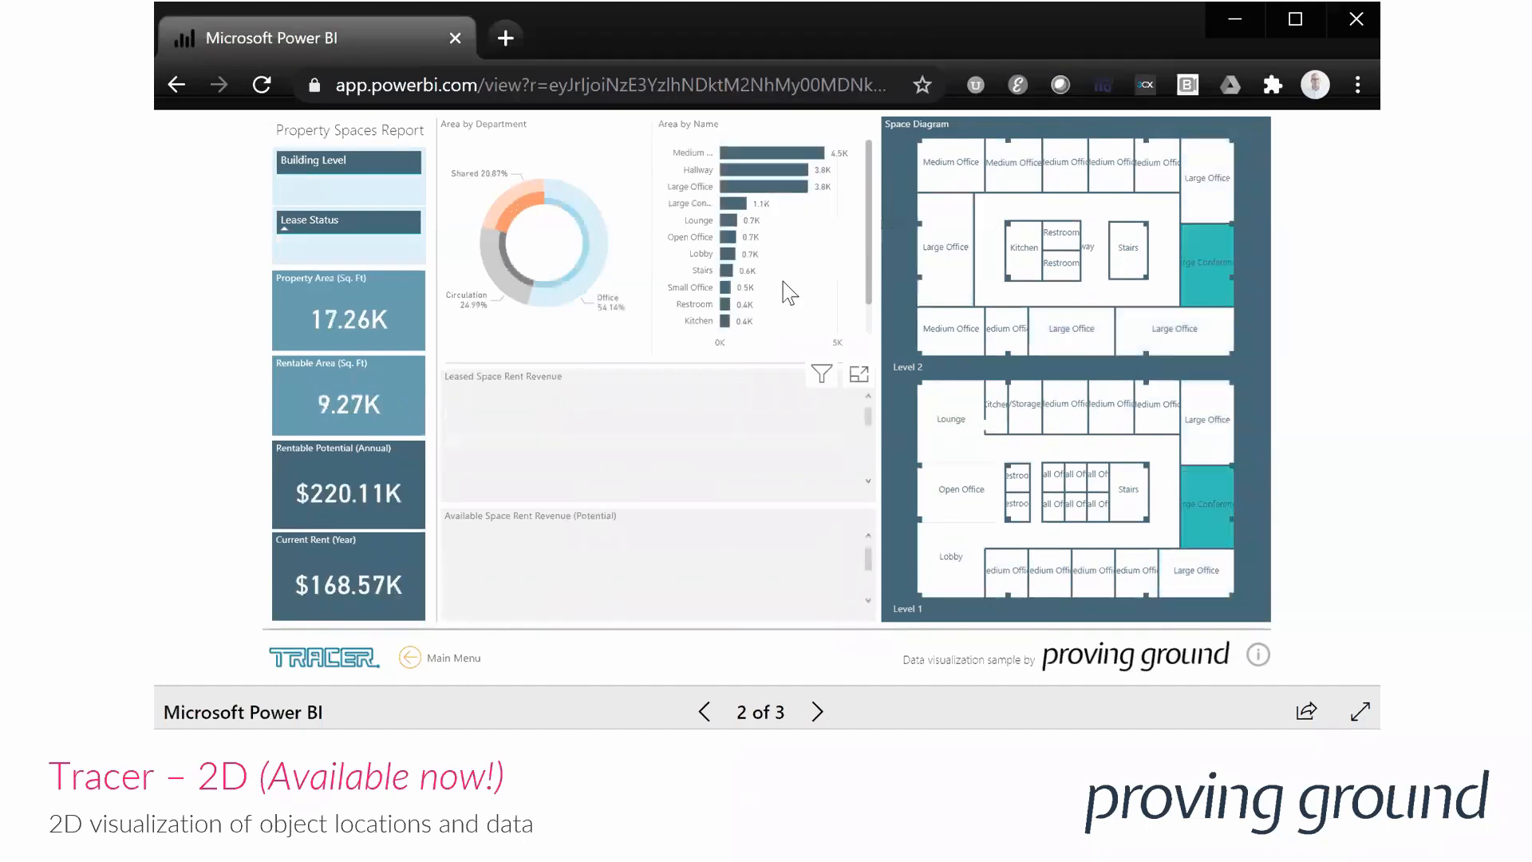
{"action": "left_click", "coordinate": [817, 713]}
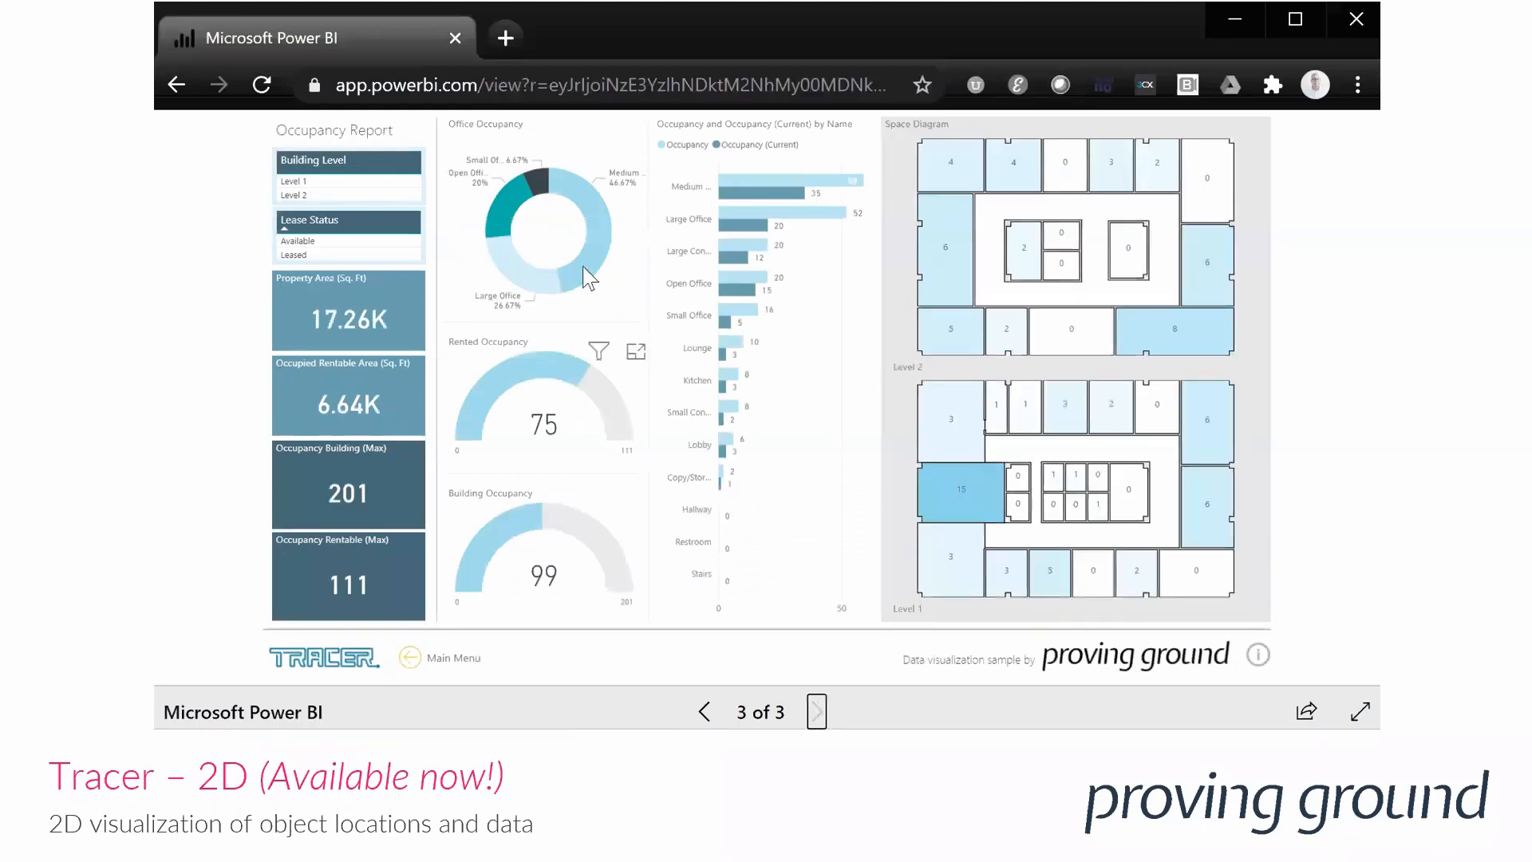
{"action": "left_click", "coordinate": [584, 260]}
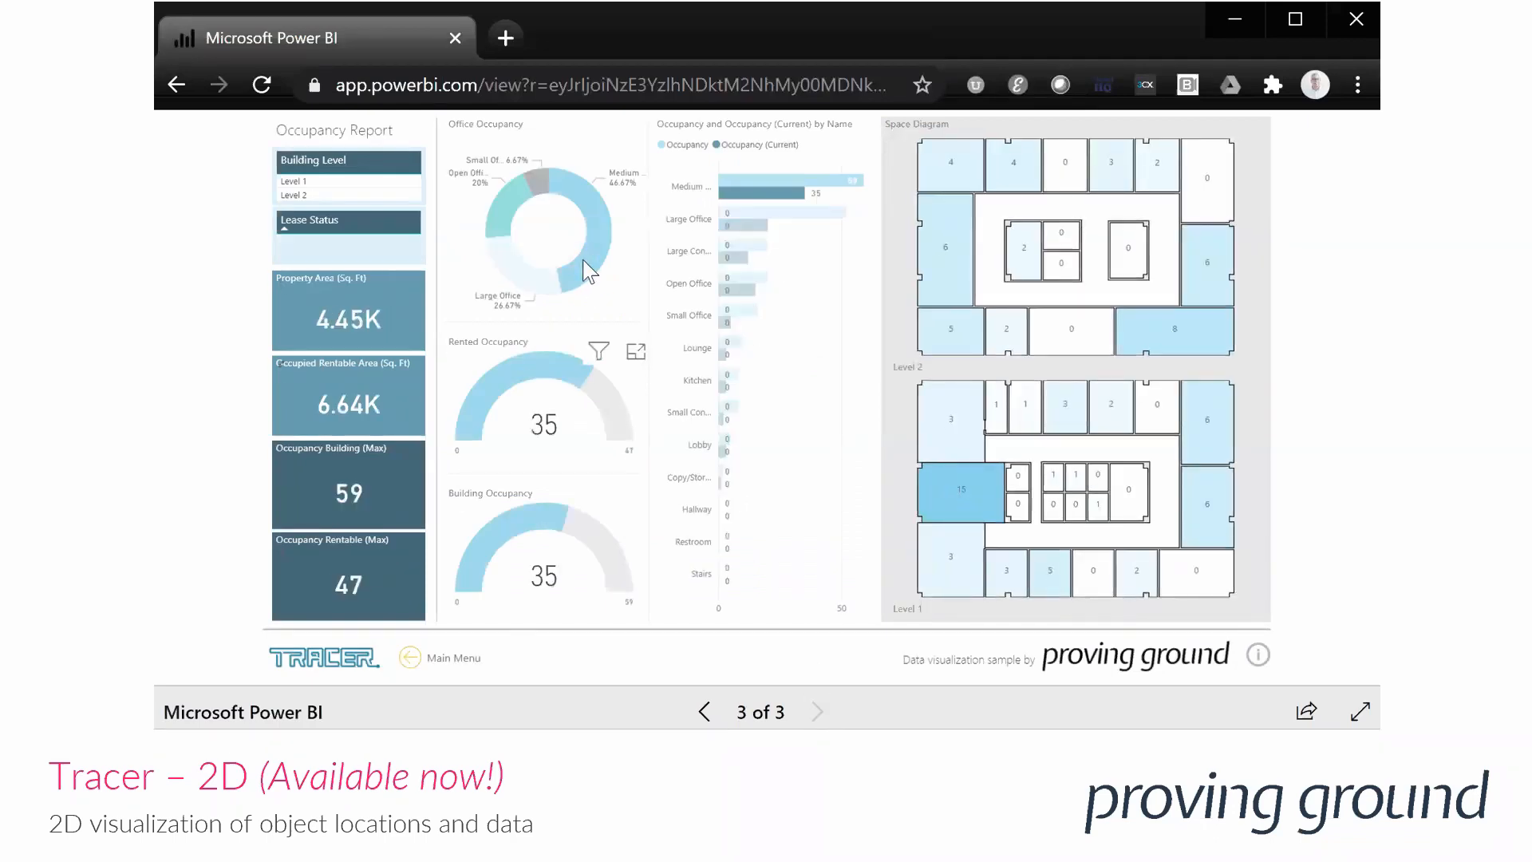
{"action": "left_click", "coordinate": [583, 261]}
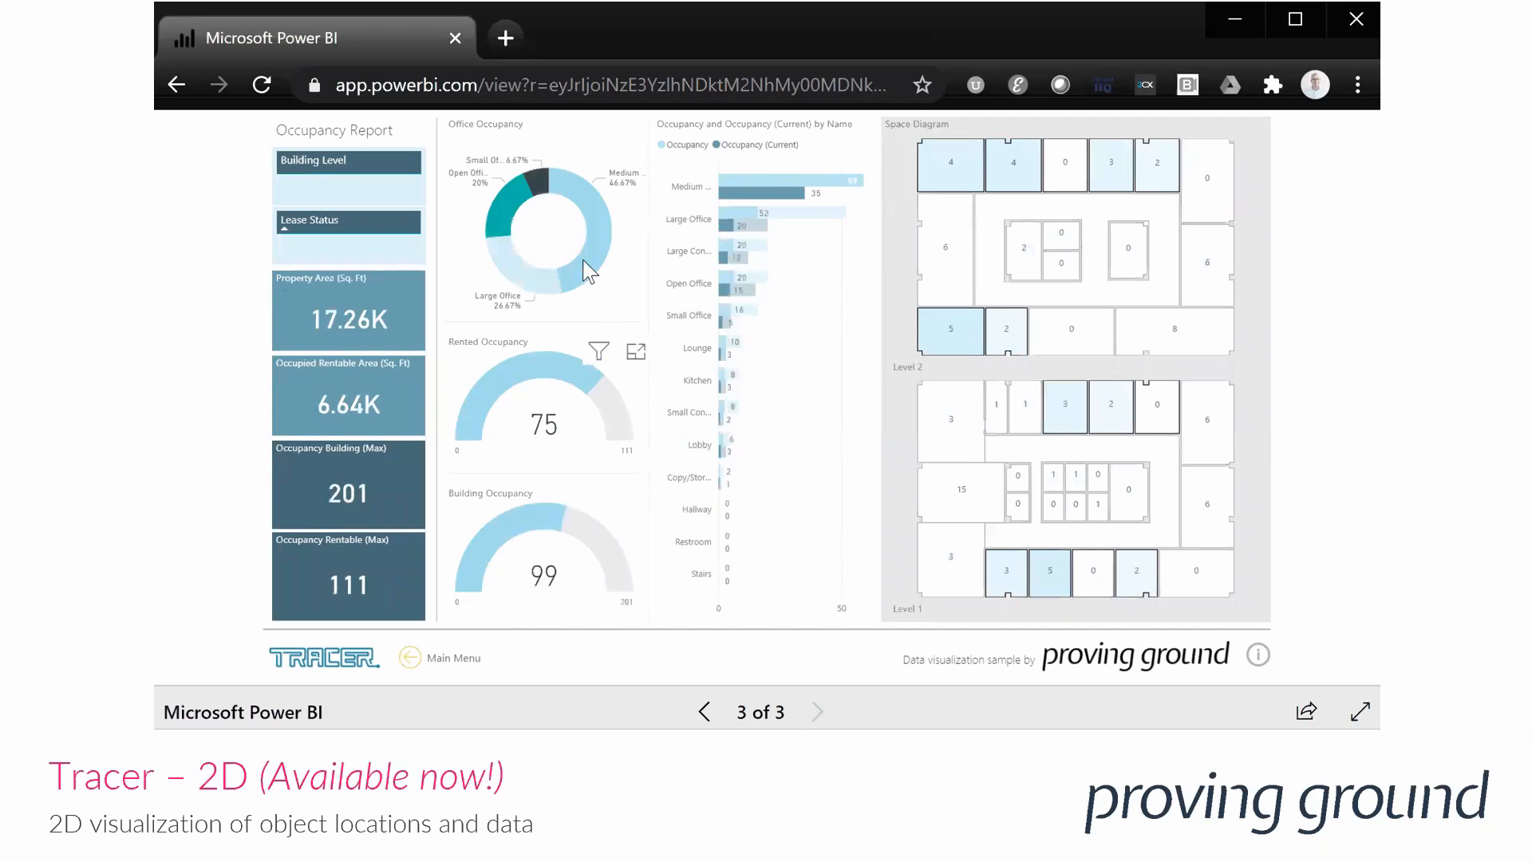
{"action": "left_click", "coordinate": [522, 269]}
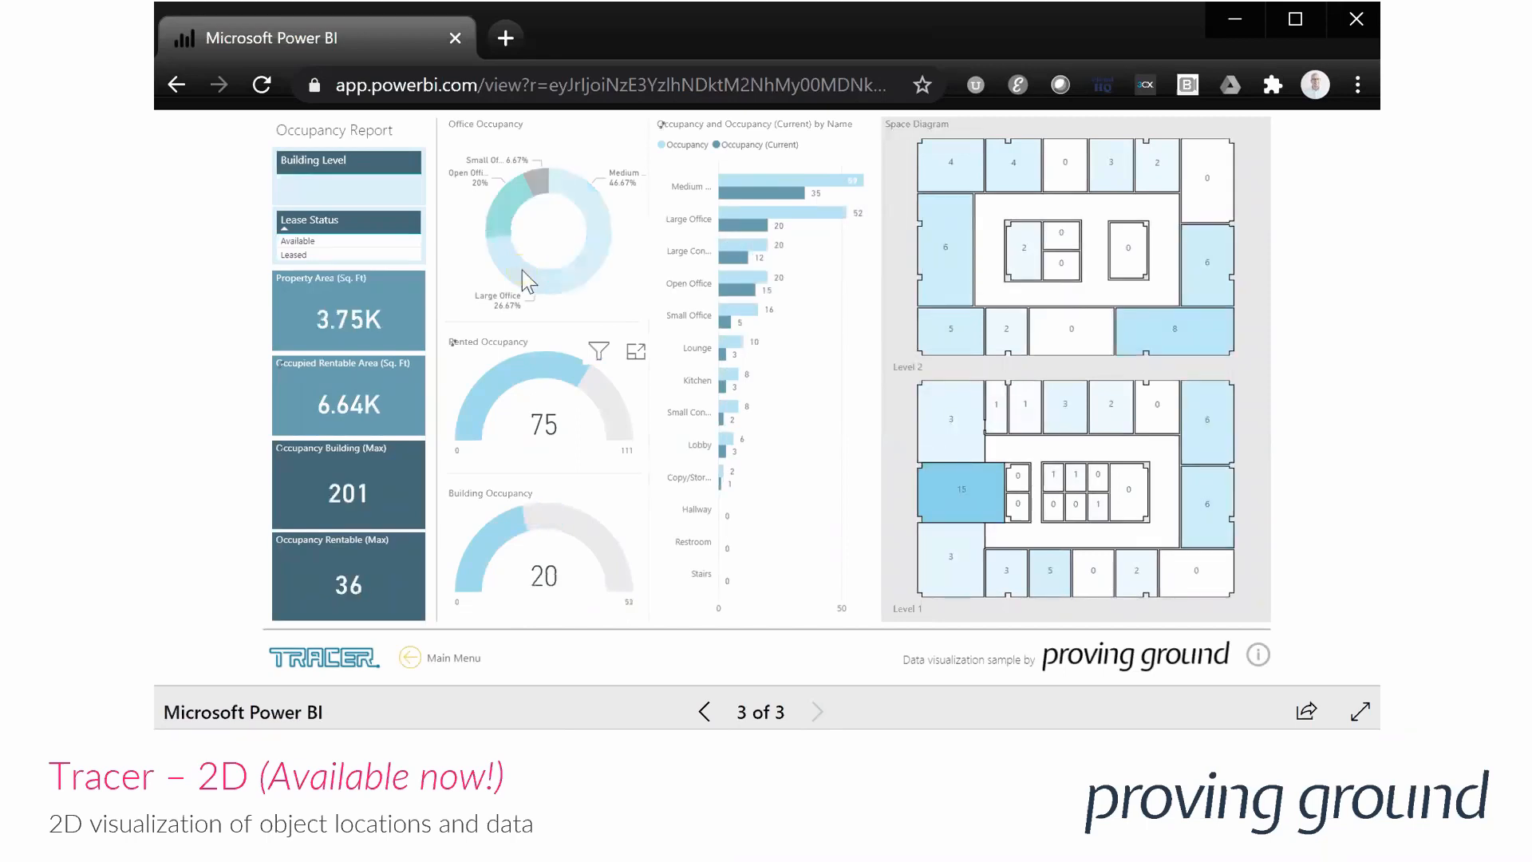
{"action": "left_click", "coordinate": [522, 270]}
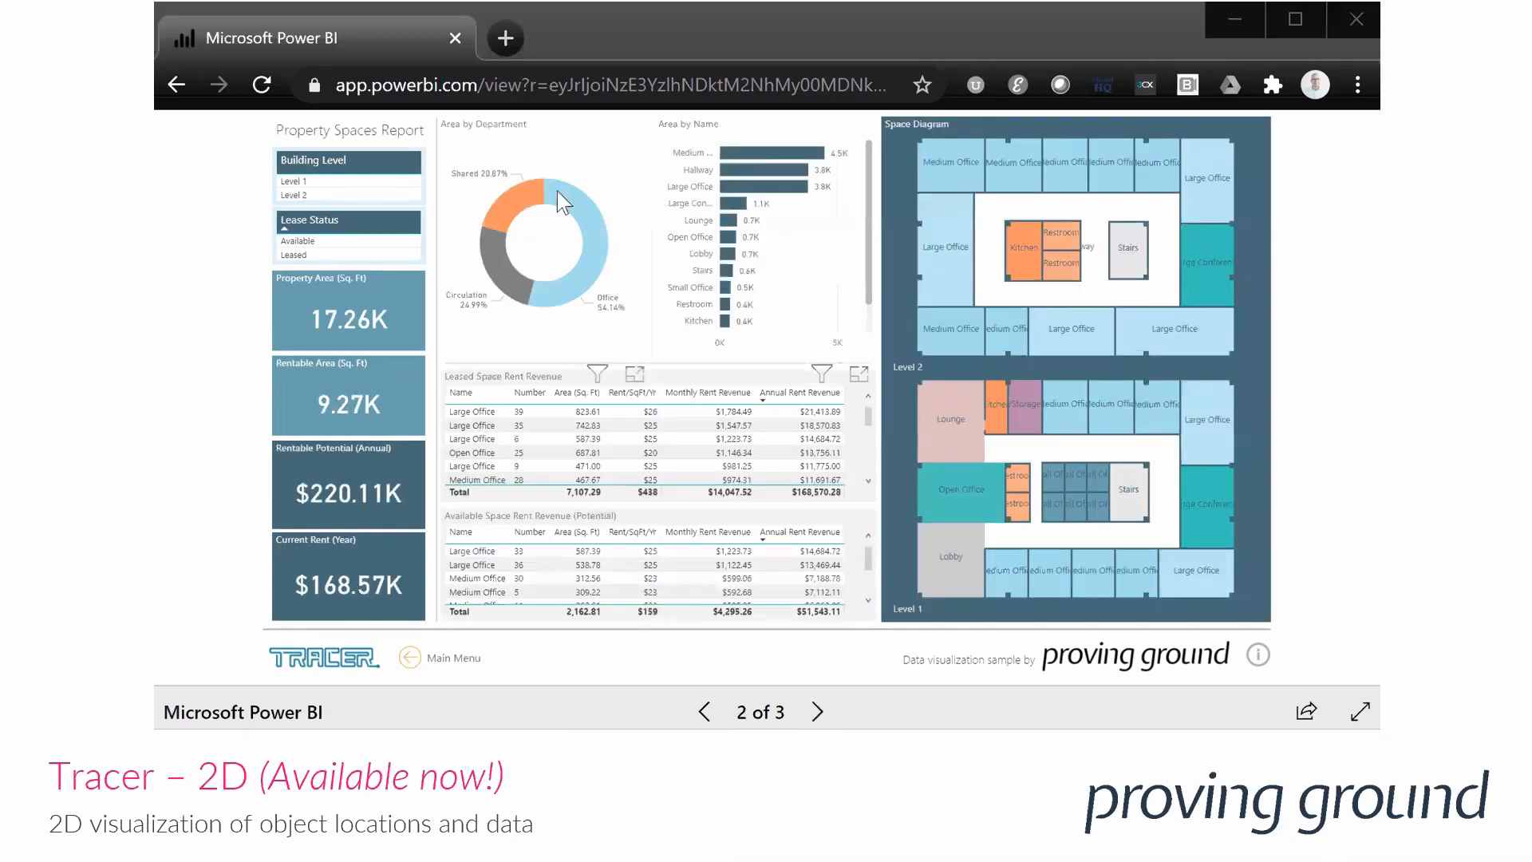
Step: On the Property Spaces Report, filter by the Office and Shared departments in turn using the Area by Department chart, and clear the filter
{"action": "left_click", "coordinate": [569, 199]}
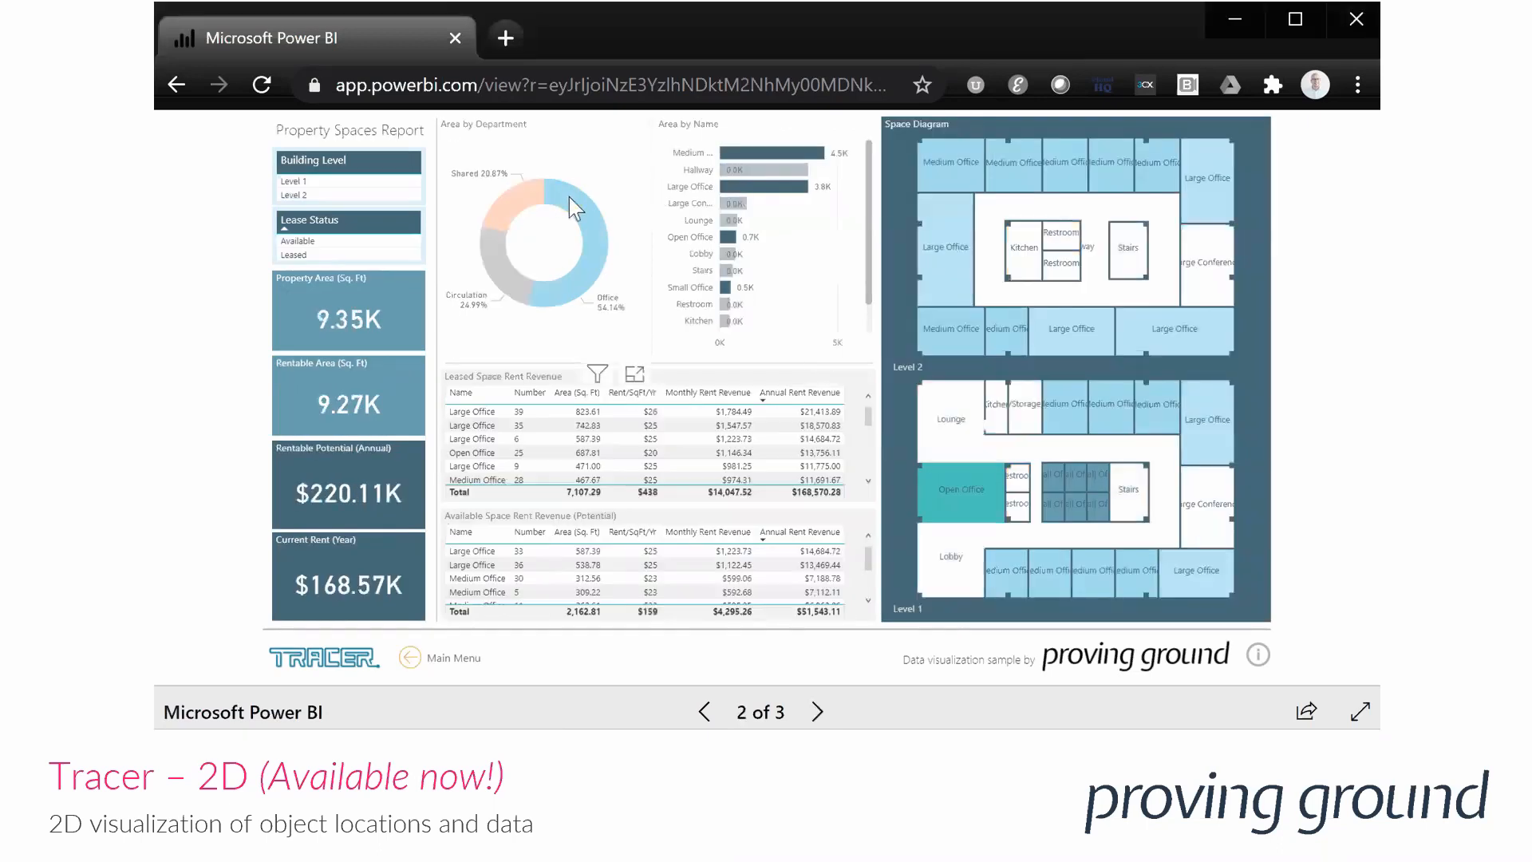
{"action": "left_click", "coordinate": [524, 195]}
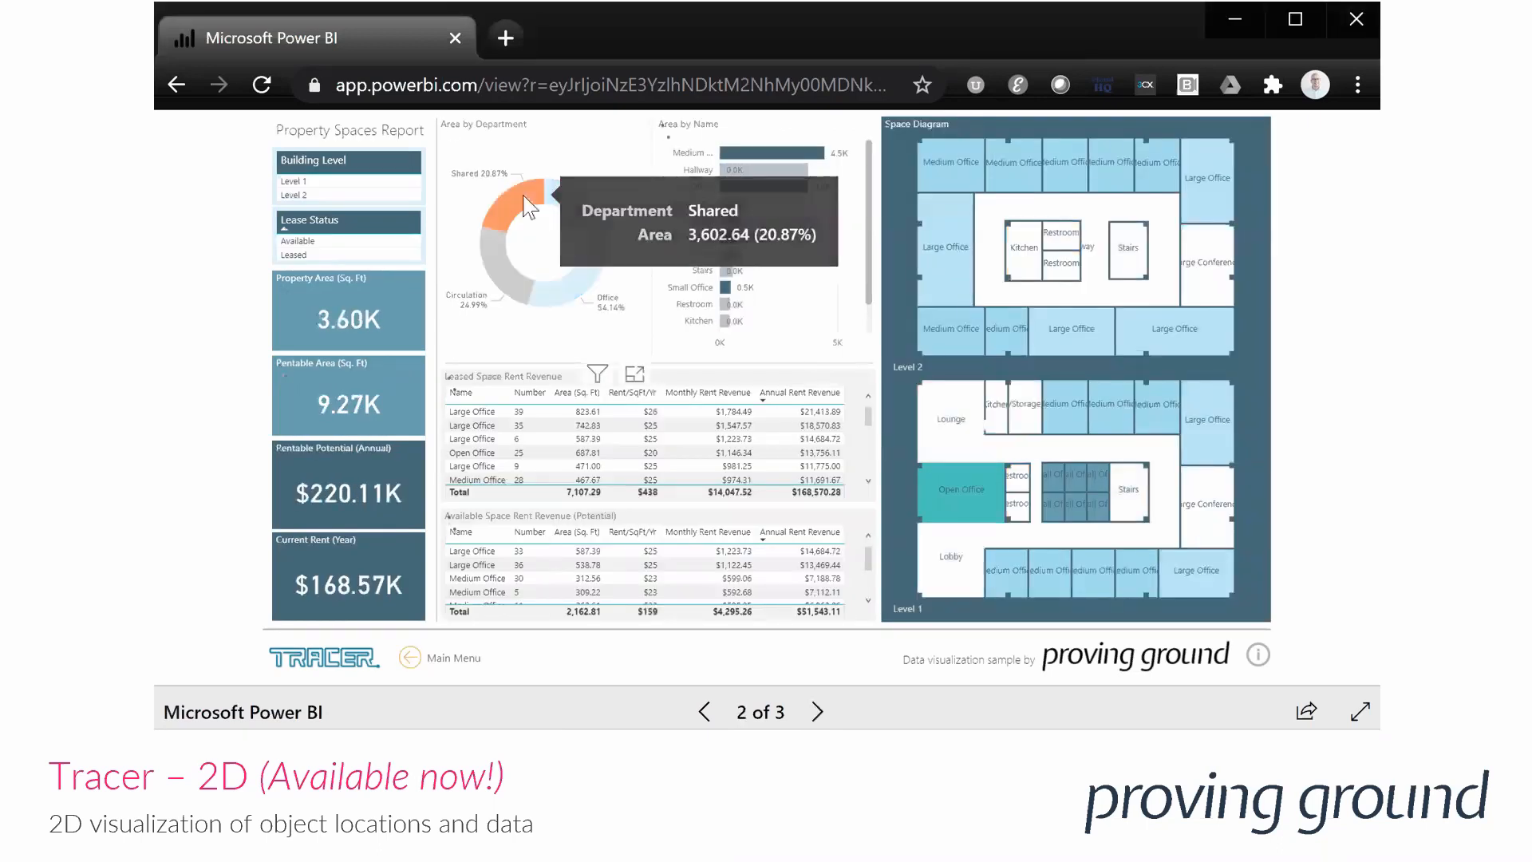
{"action": "left_click", "coordinate": [588, 185]}
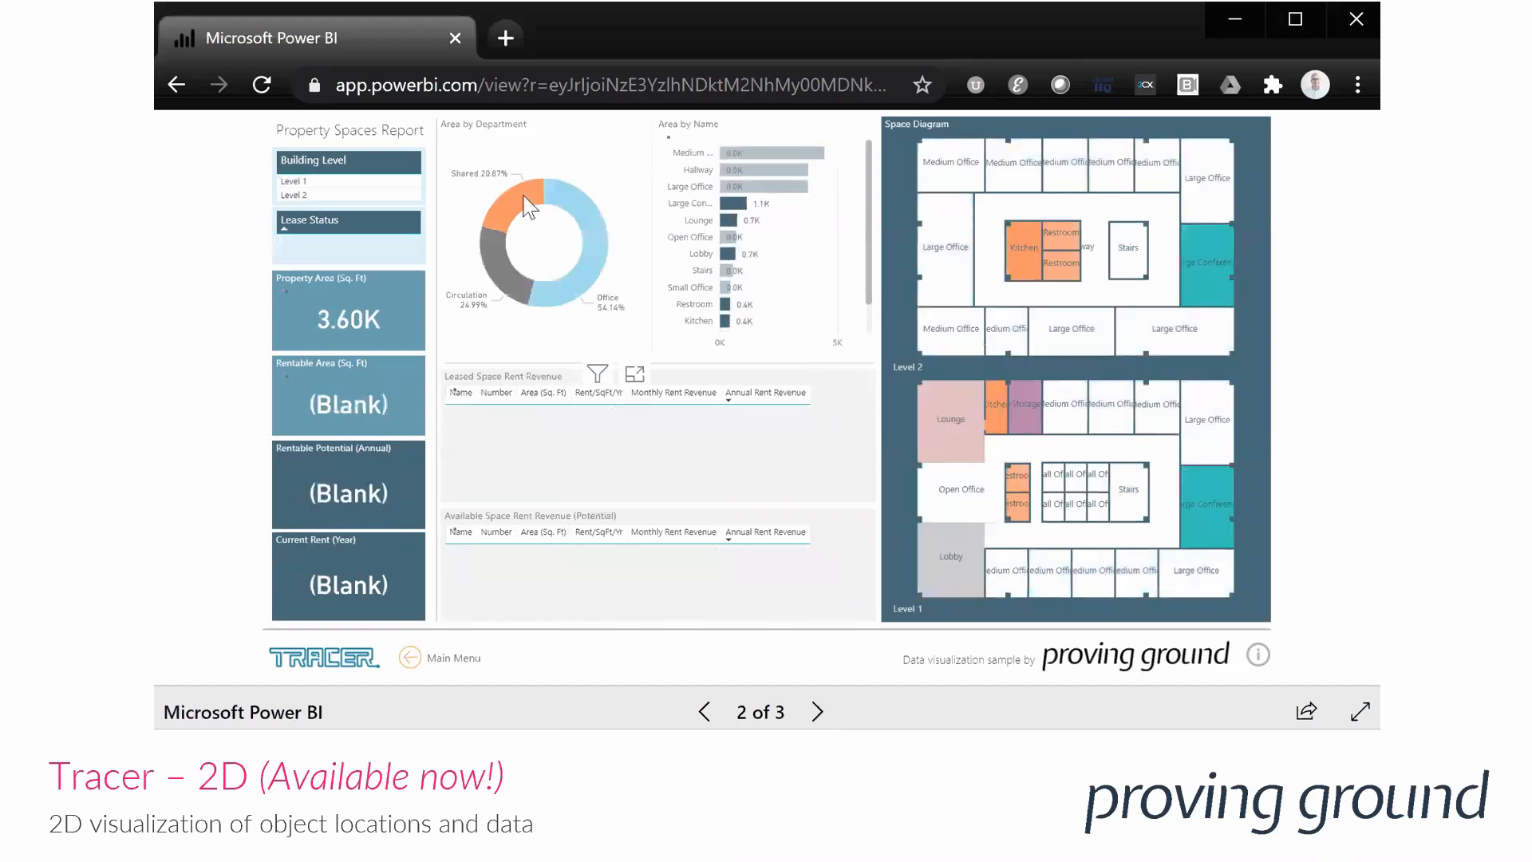
Step: Filter the report by Medium Office, Large Office and Large Conference in turn using the Area by Name chart, and clear the filter
{"action": "left_click", "coordinate": [733, 155]}
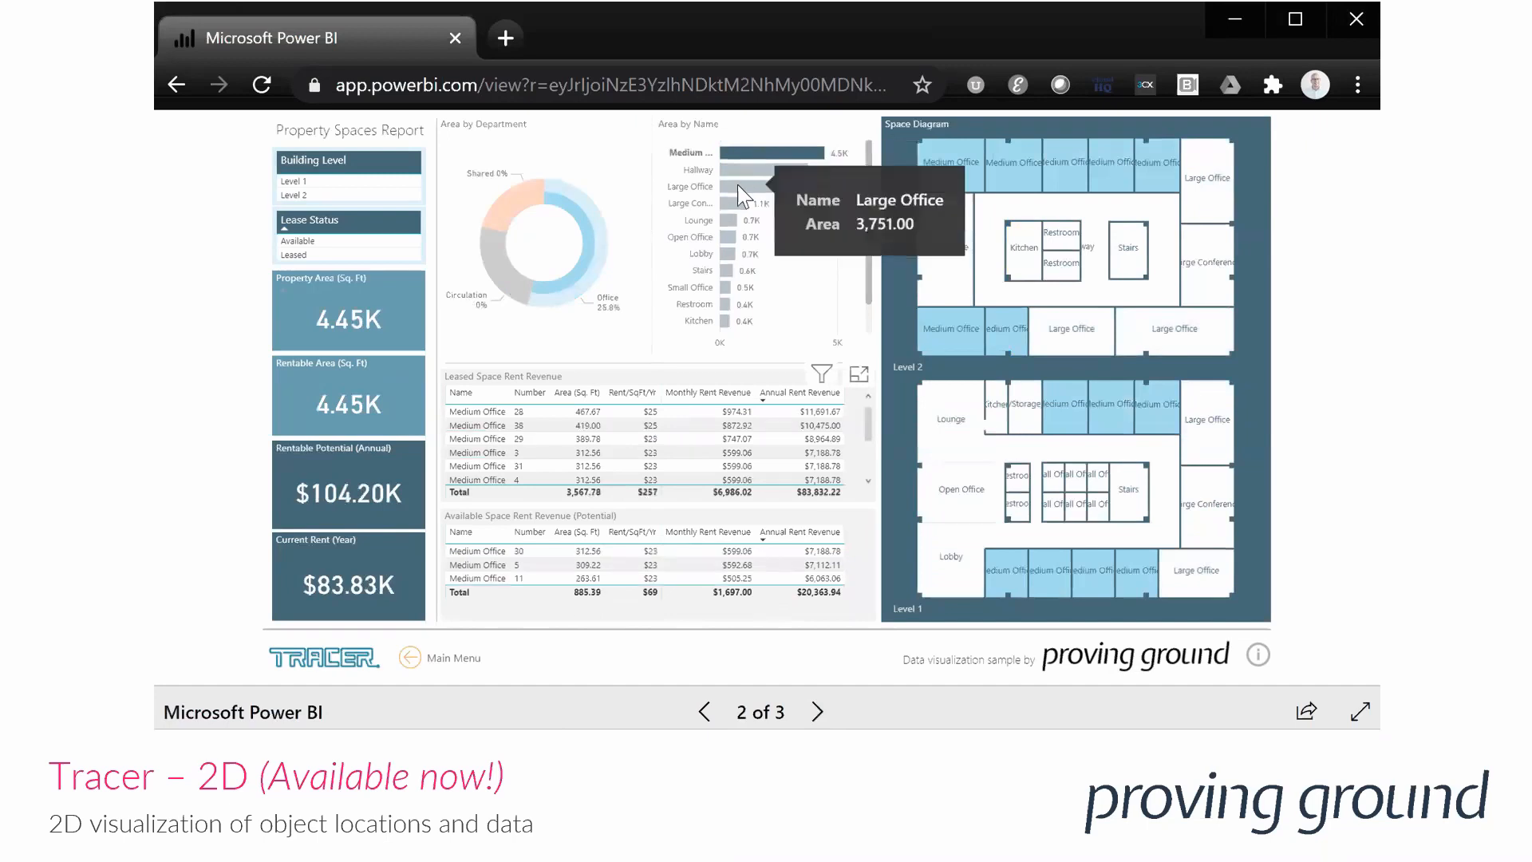
{"action": "left_click", "coordinate": [737, 185]}
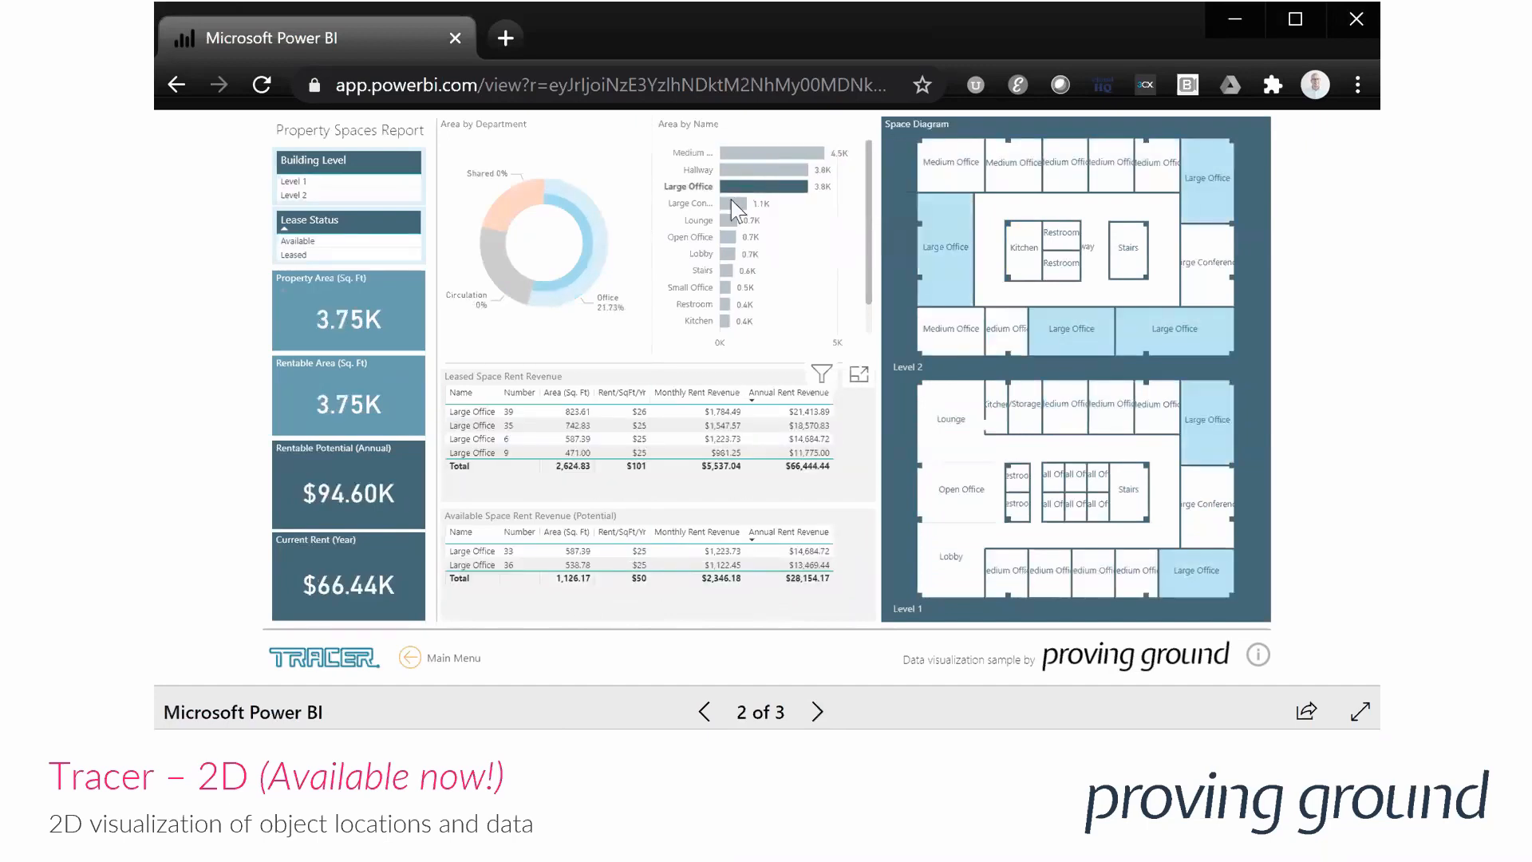
{"action": "left_click", "coordinate": [732, 203]}
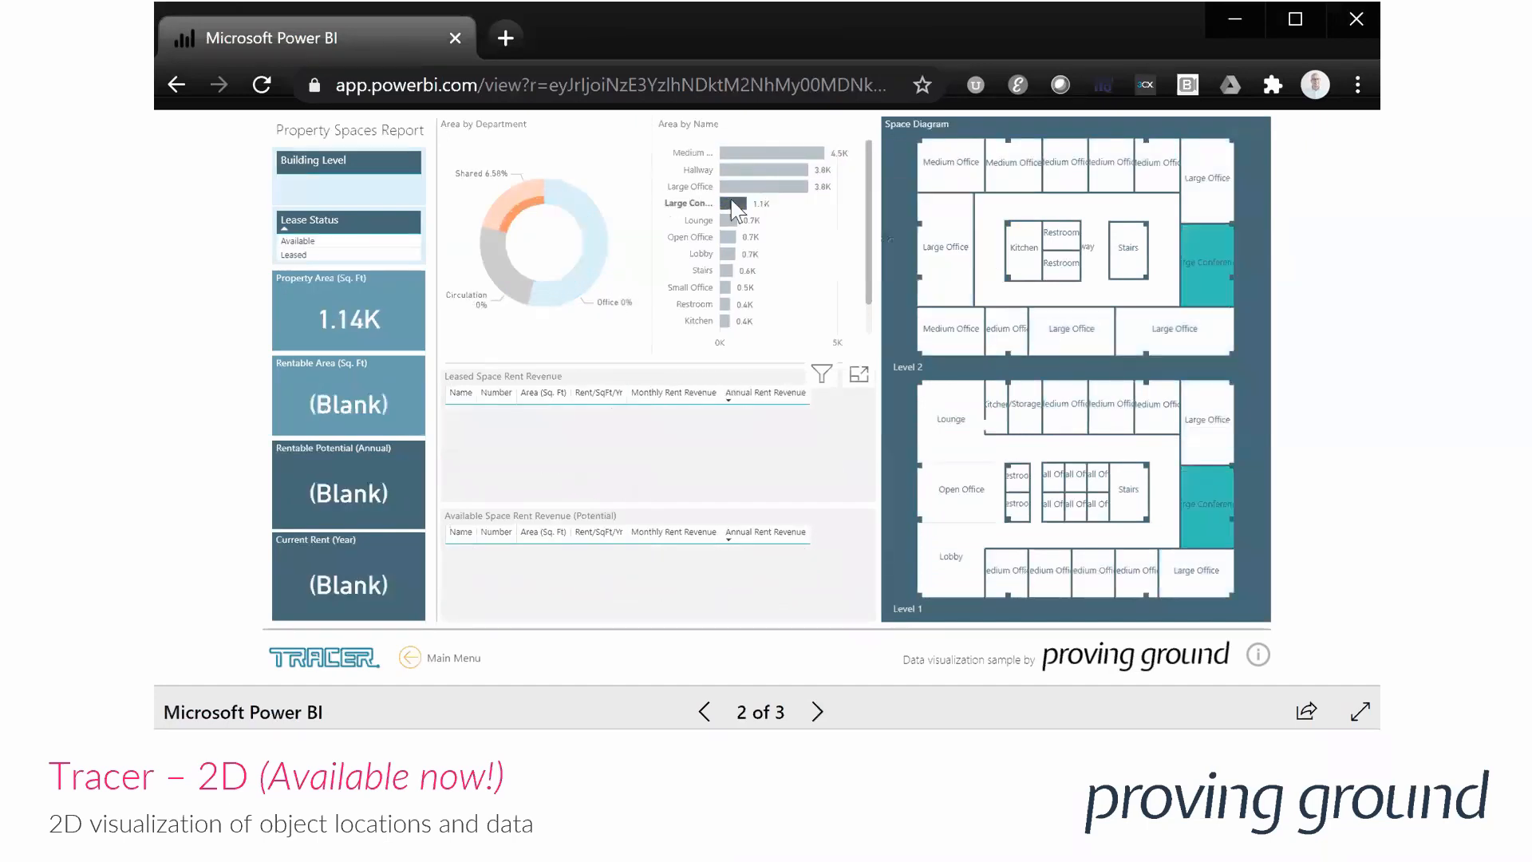
{"action": "left_click", "coordinate": [734, 209]}
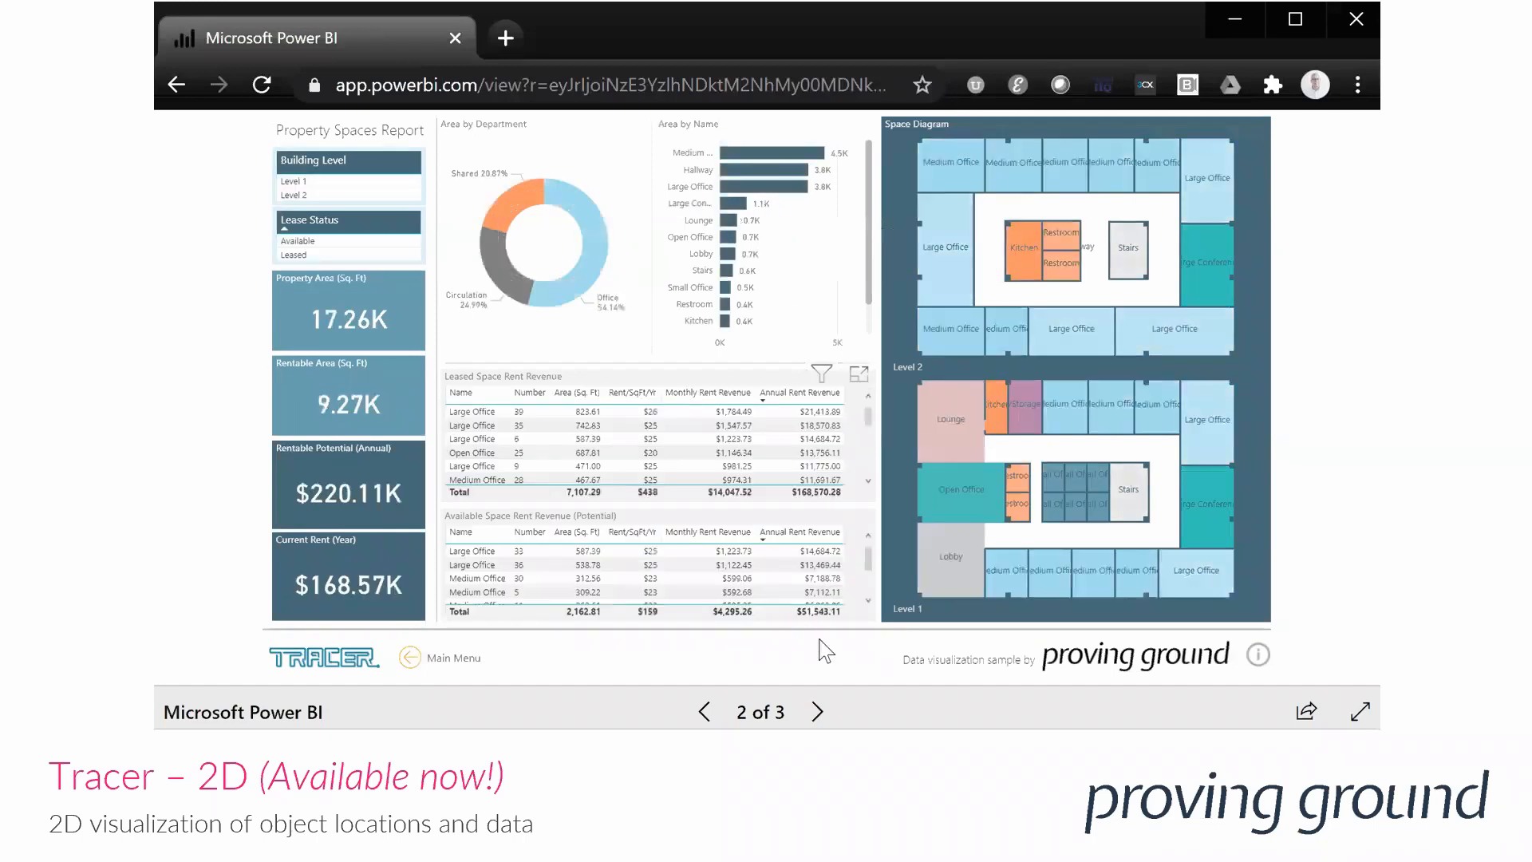
Step: Go to the Occupancy Report and filter it by Medium Office and Large Office in turn using the Office Occupancy chart
{"action": "left_click", "coordinate": [816, 710]}
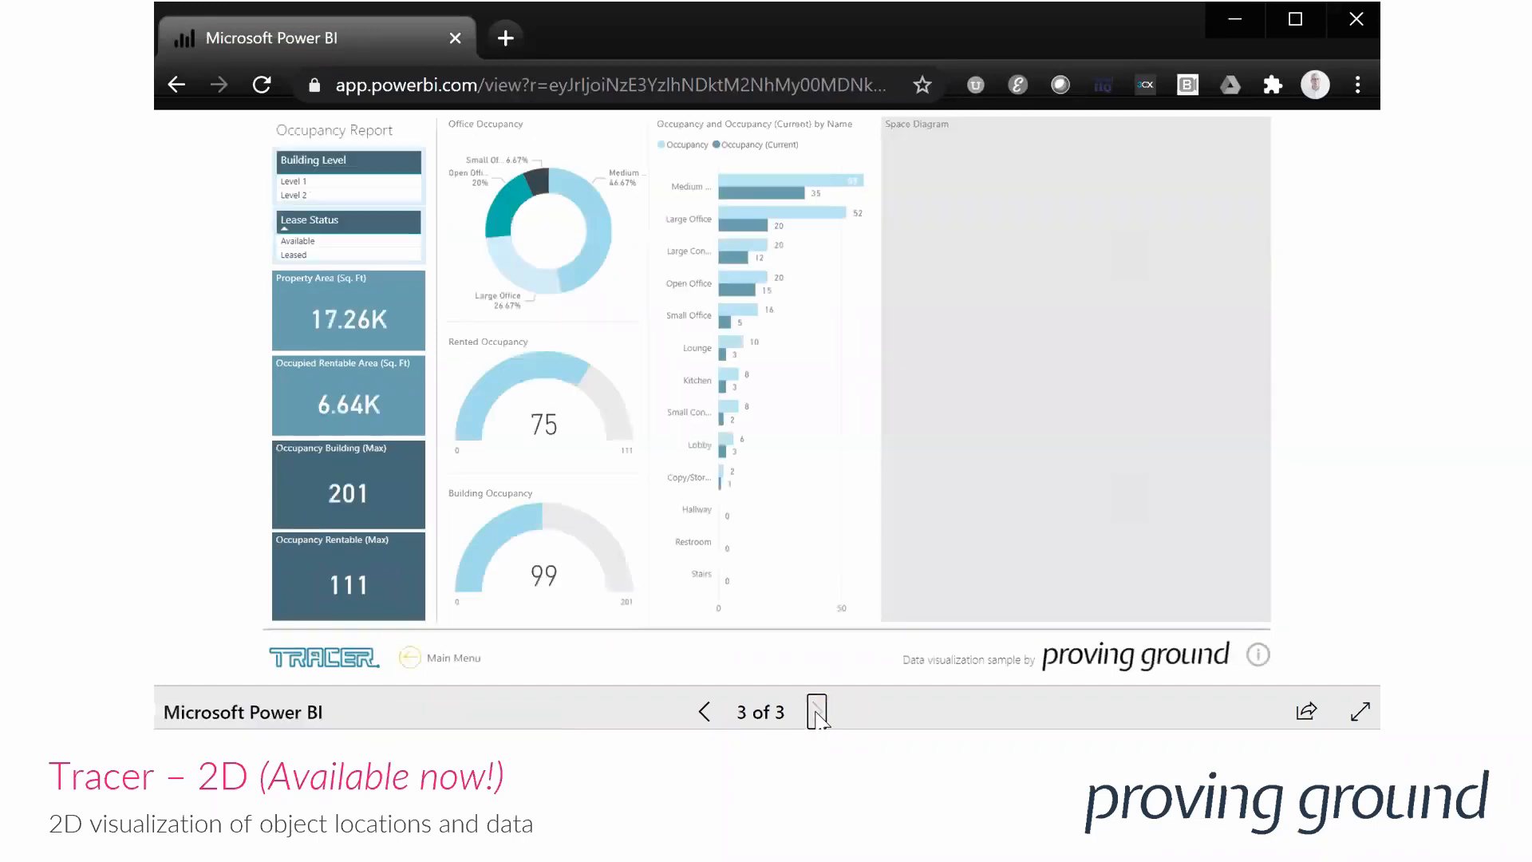
{"action": "left_click", "coordinate": [582, 260]}
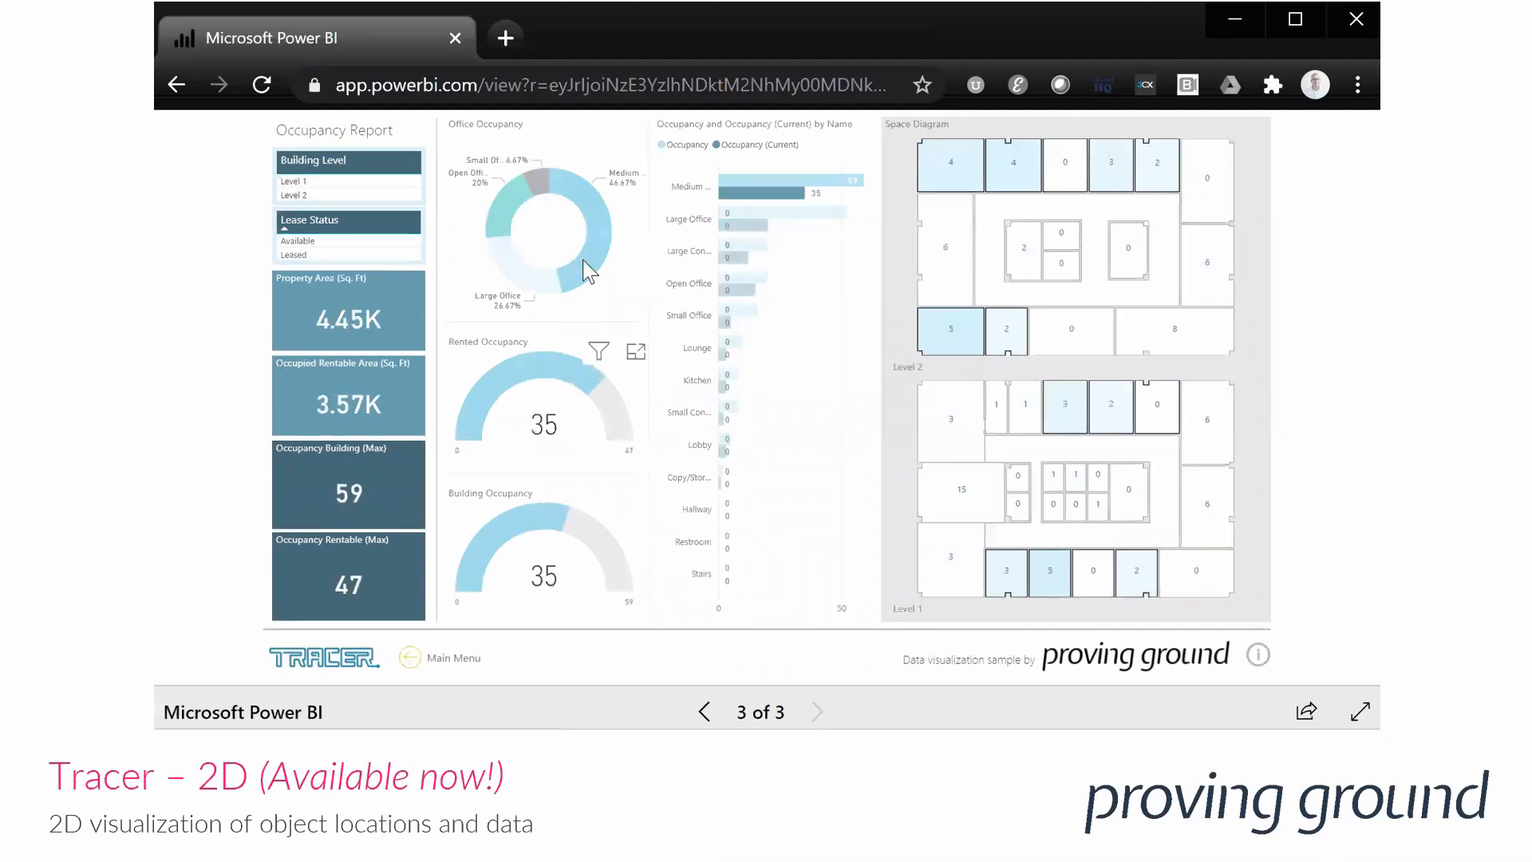
{"action": "left_click", "coordinate": [583, 260]}
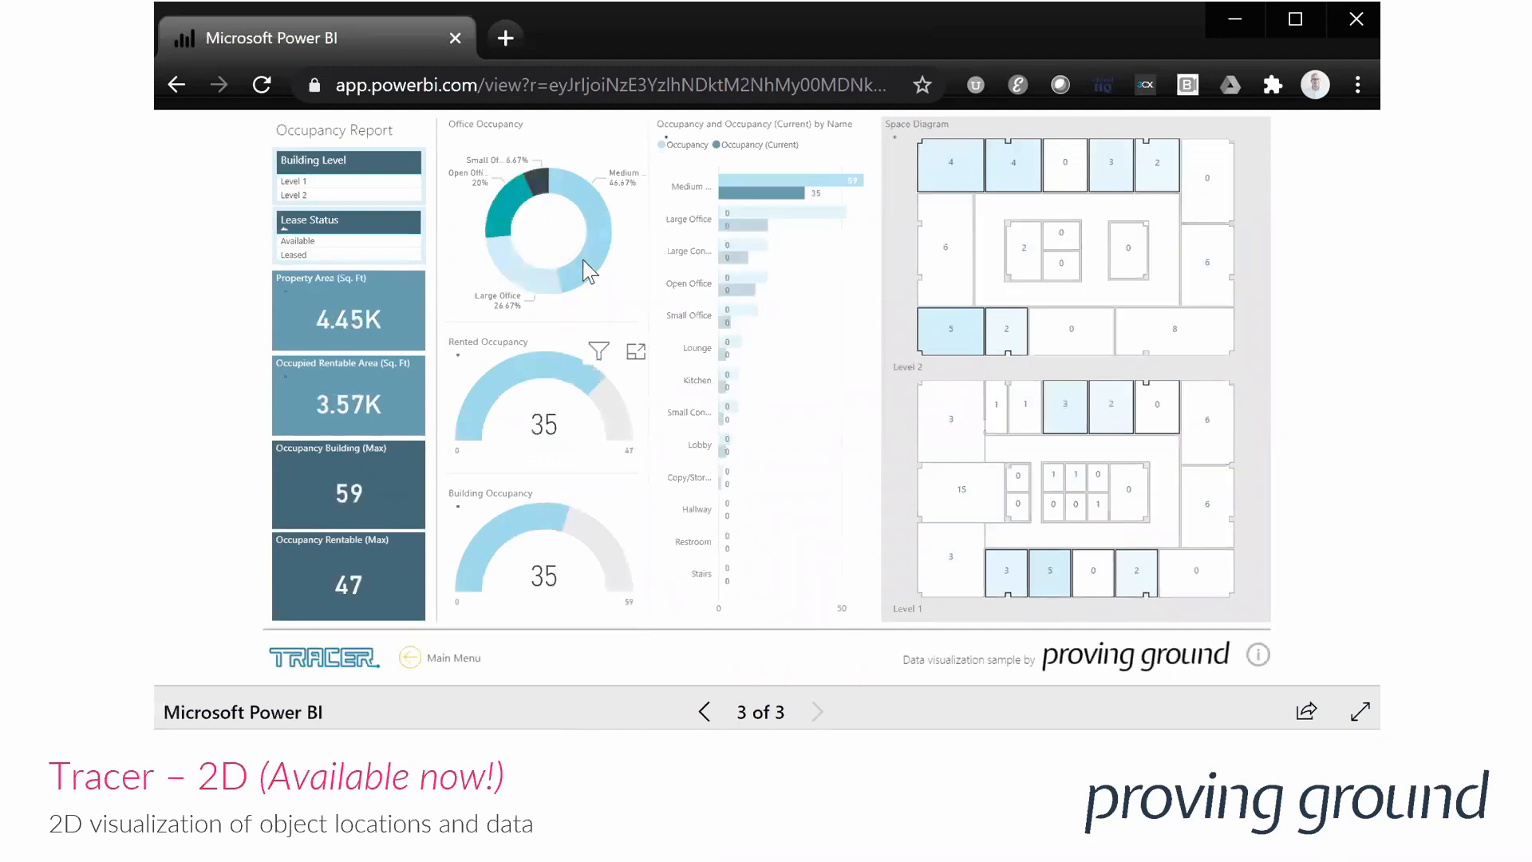
{"action": "left_click", "coordinate": [522, 269]}
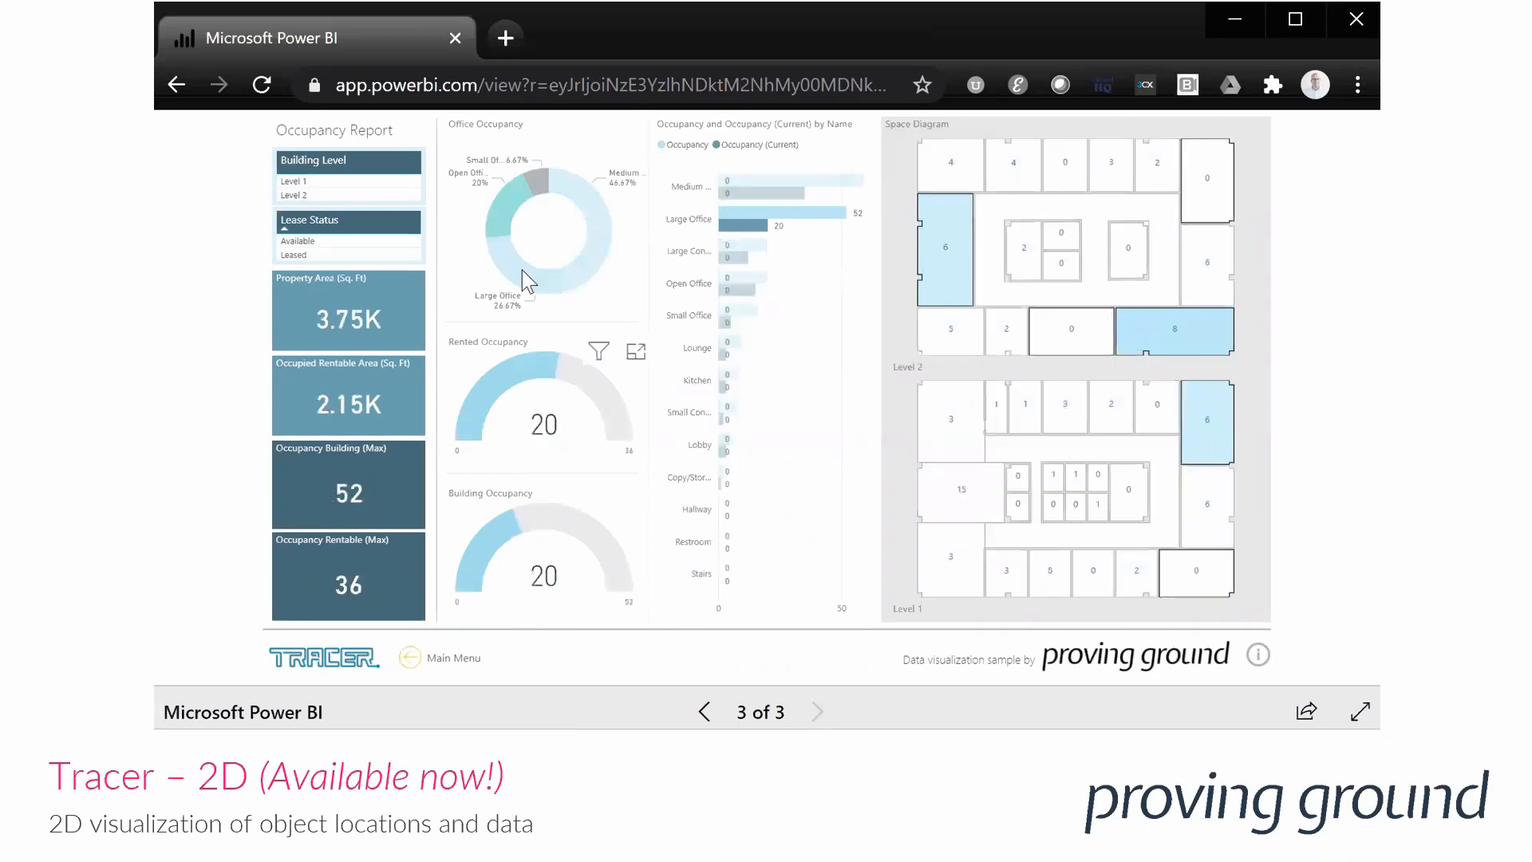
{"action": "left_click", "coordinate": [522, 270]}
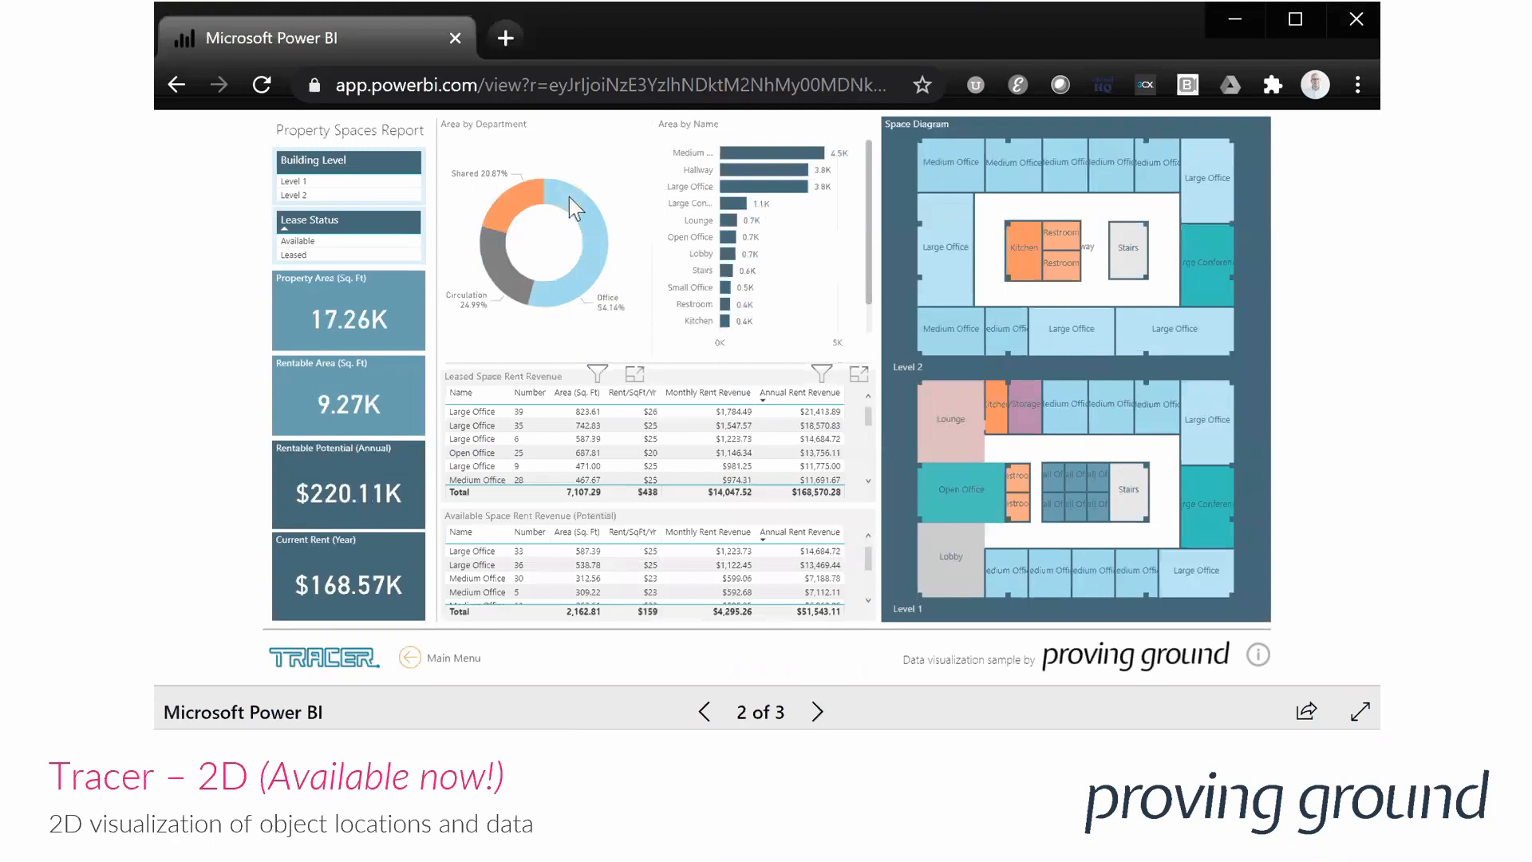
Step: Highlight the Office and Shared departments in turn on the Property Spaces Report's space diagram, and clear the department selection
{"action": "left_click", "coordinate": [568, 196]}
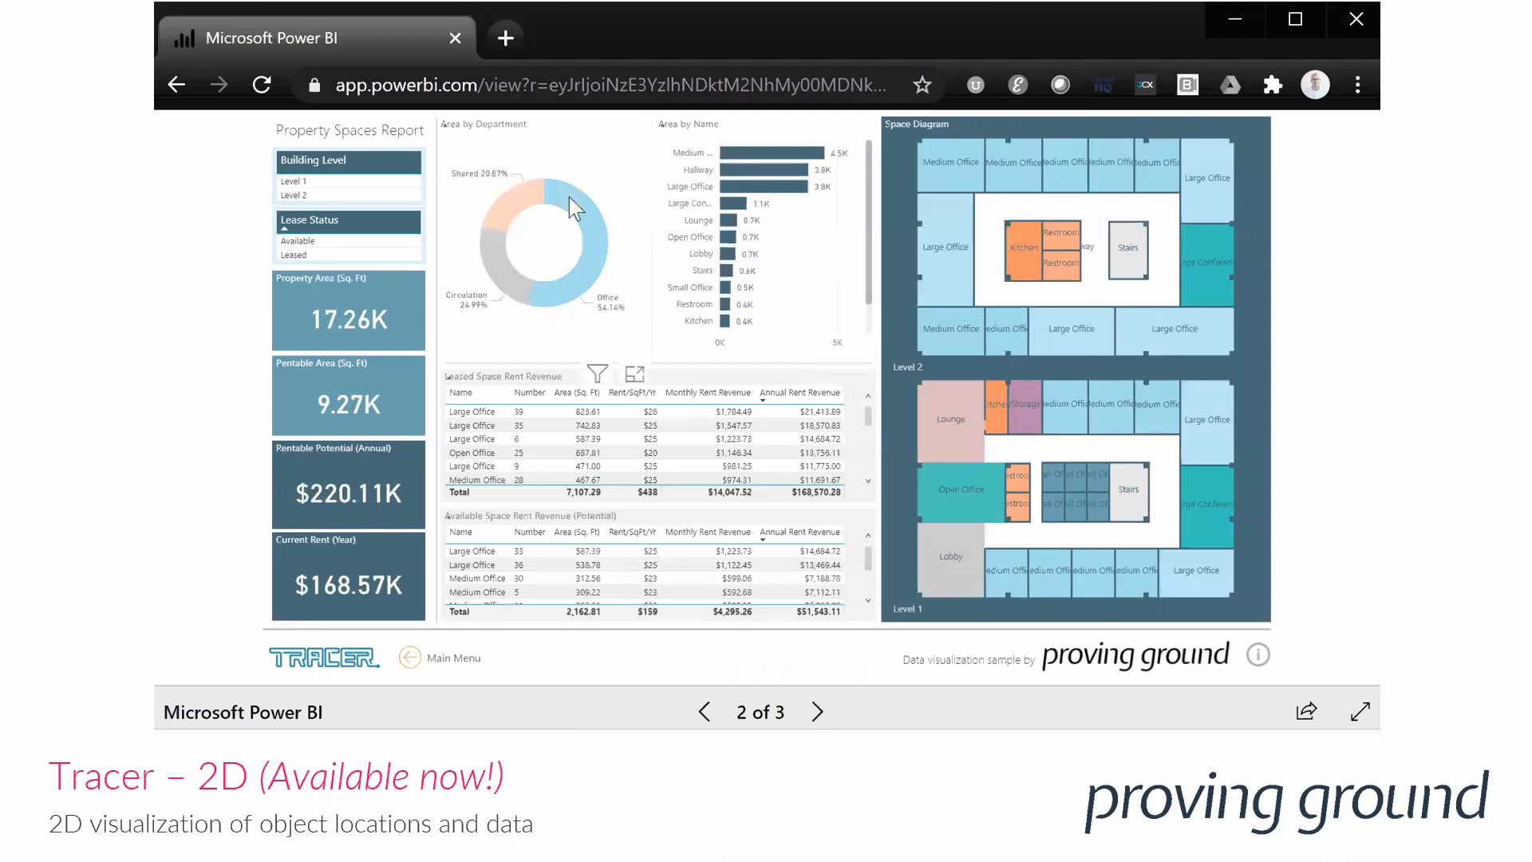
{"action": "left_click", "coordinate": [524, 195]}
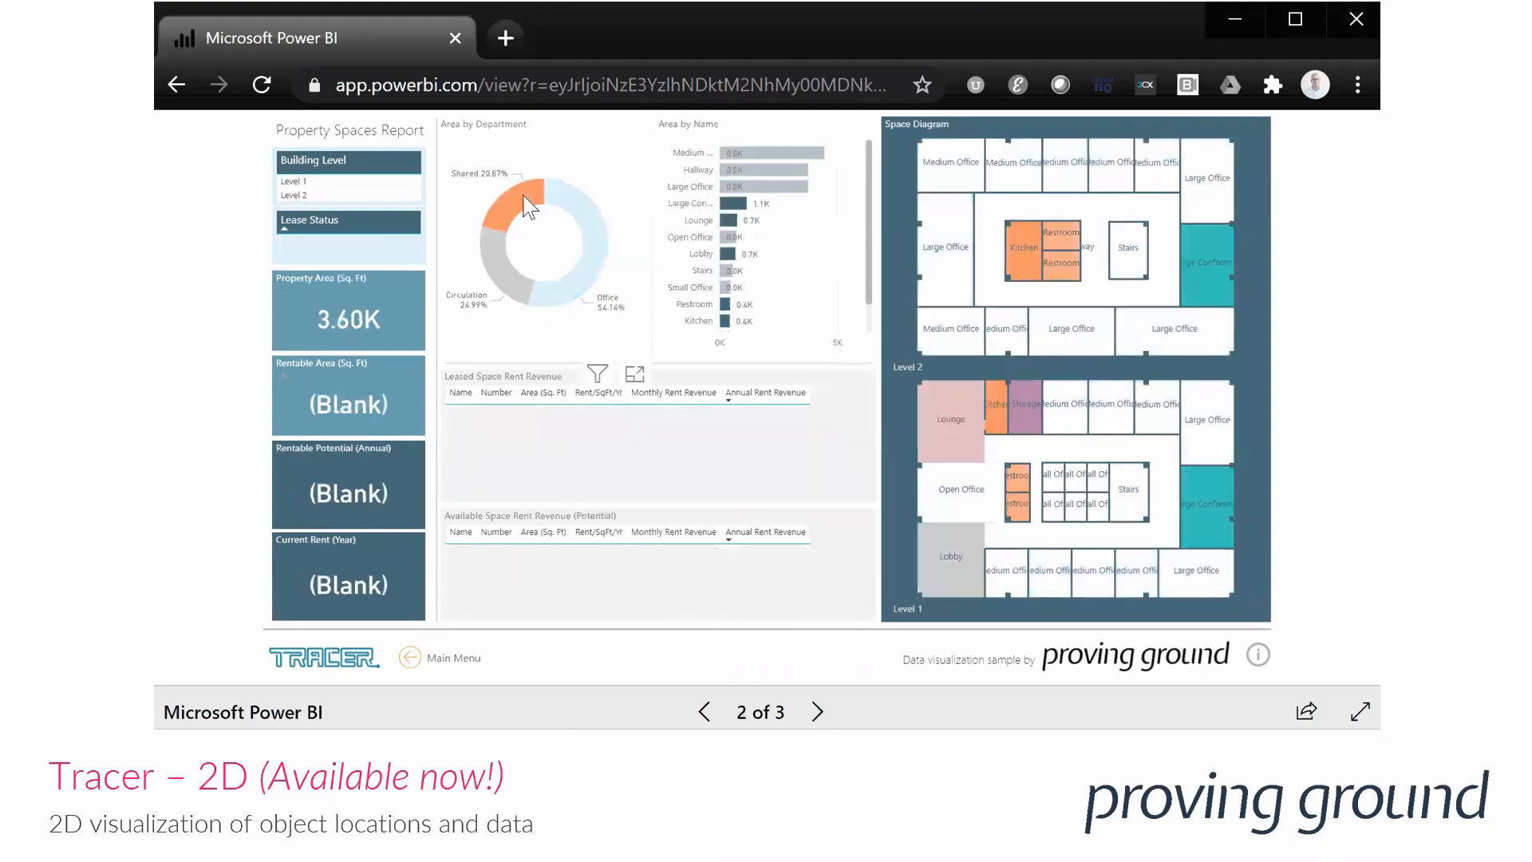
{"action": "left_click", "coordinate": [527, 195]}
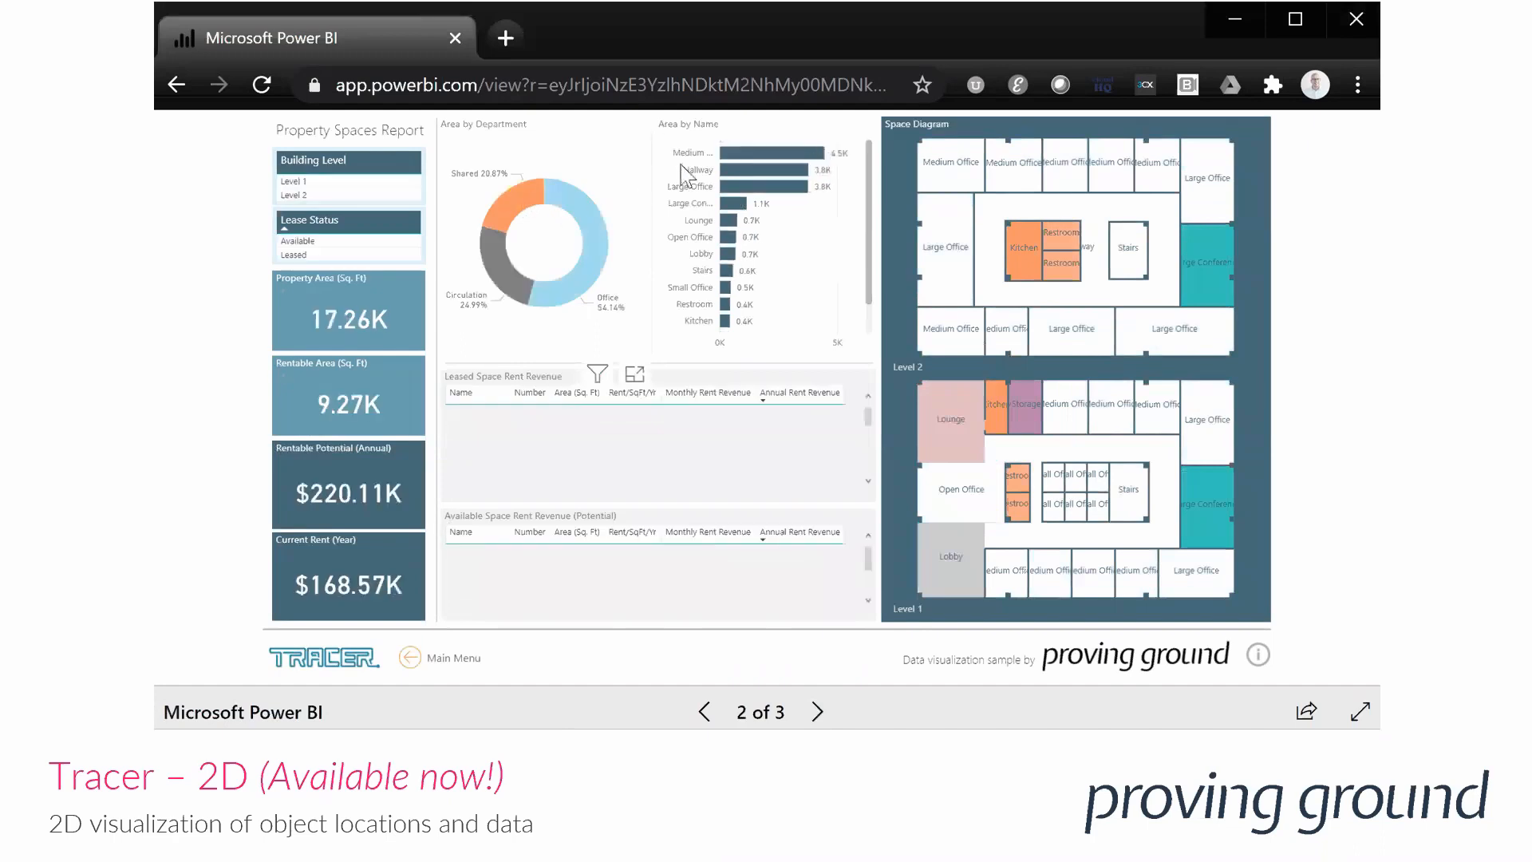
Step: Filter the Property Spaces Report by Medium Office, Large Office and Large Conference in turn using the Area by Name chart
{"action": "left_click", "coordinate": [732, 155]}
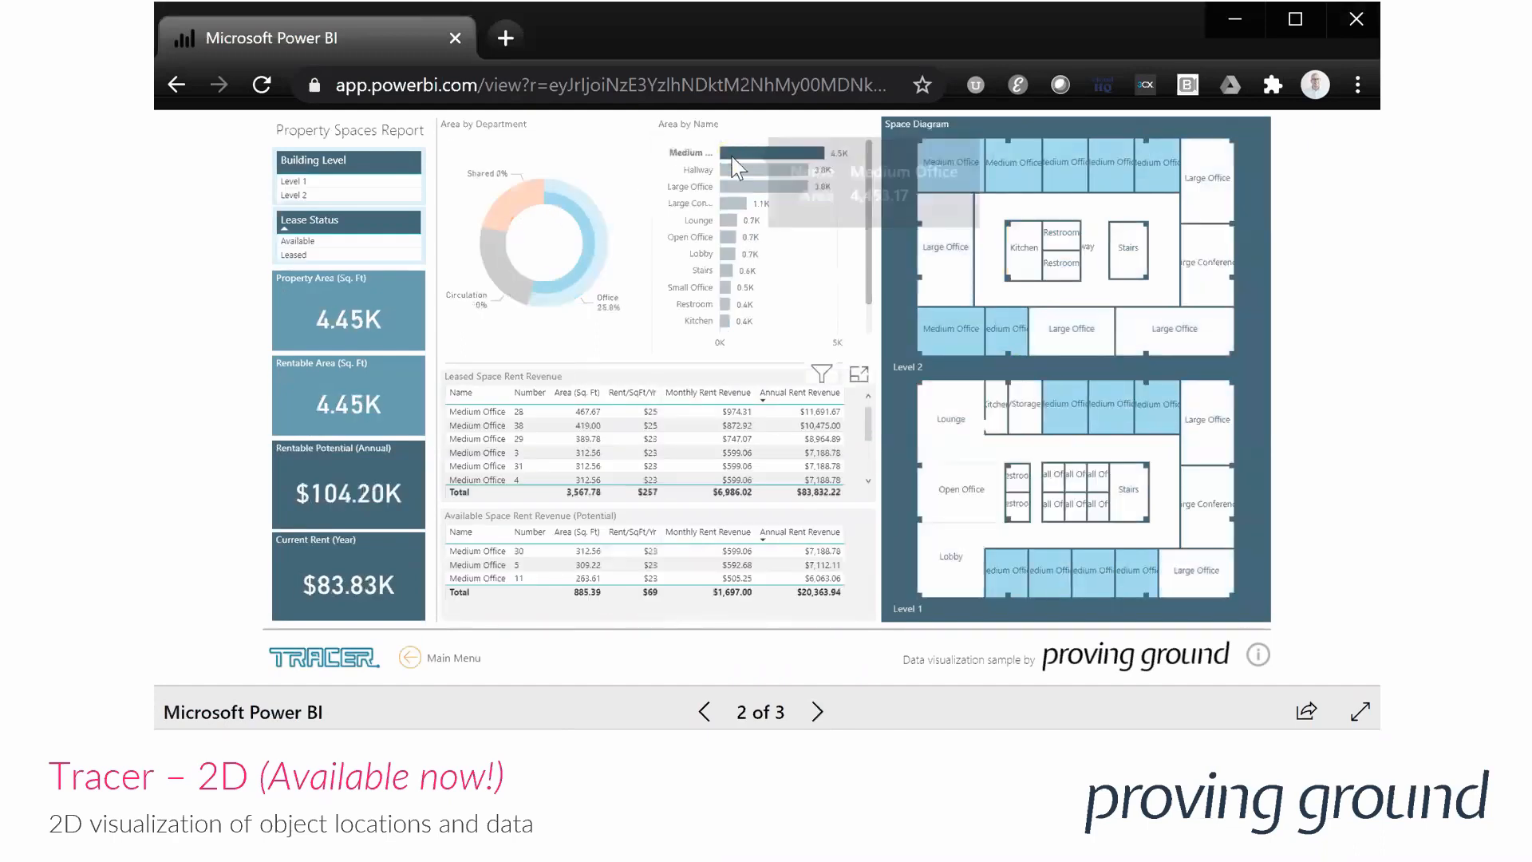
{"action": "left_click", "coordinate": [742, 190]}
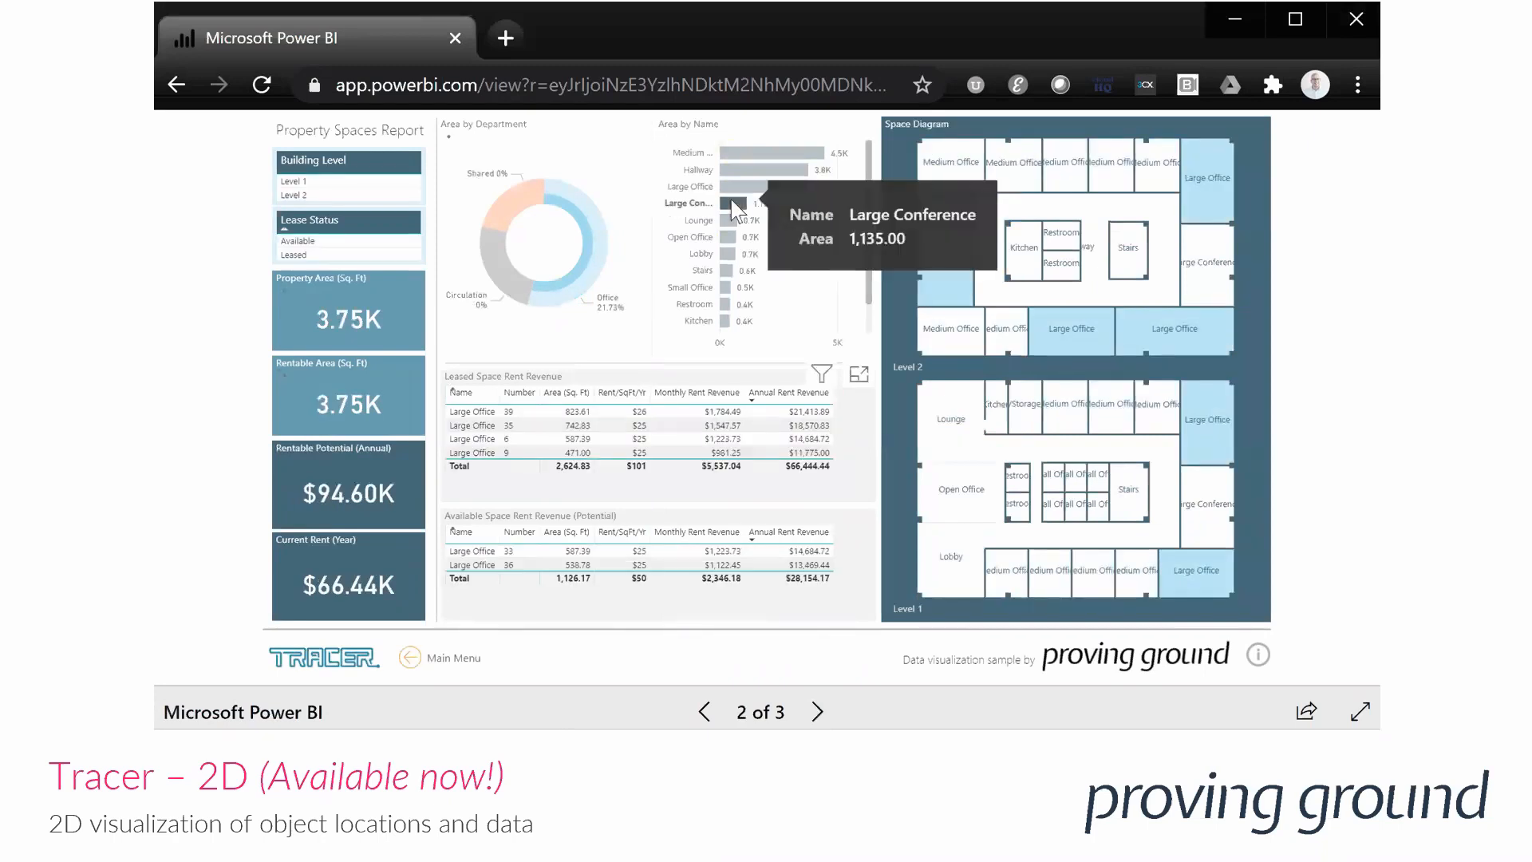
{"action": "left_click", "coordinate": [731, 201]}
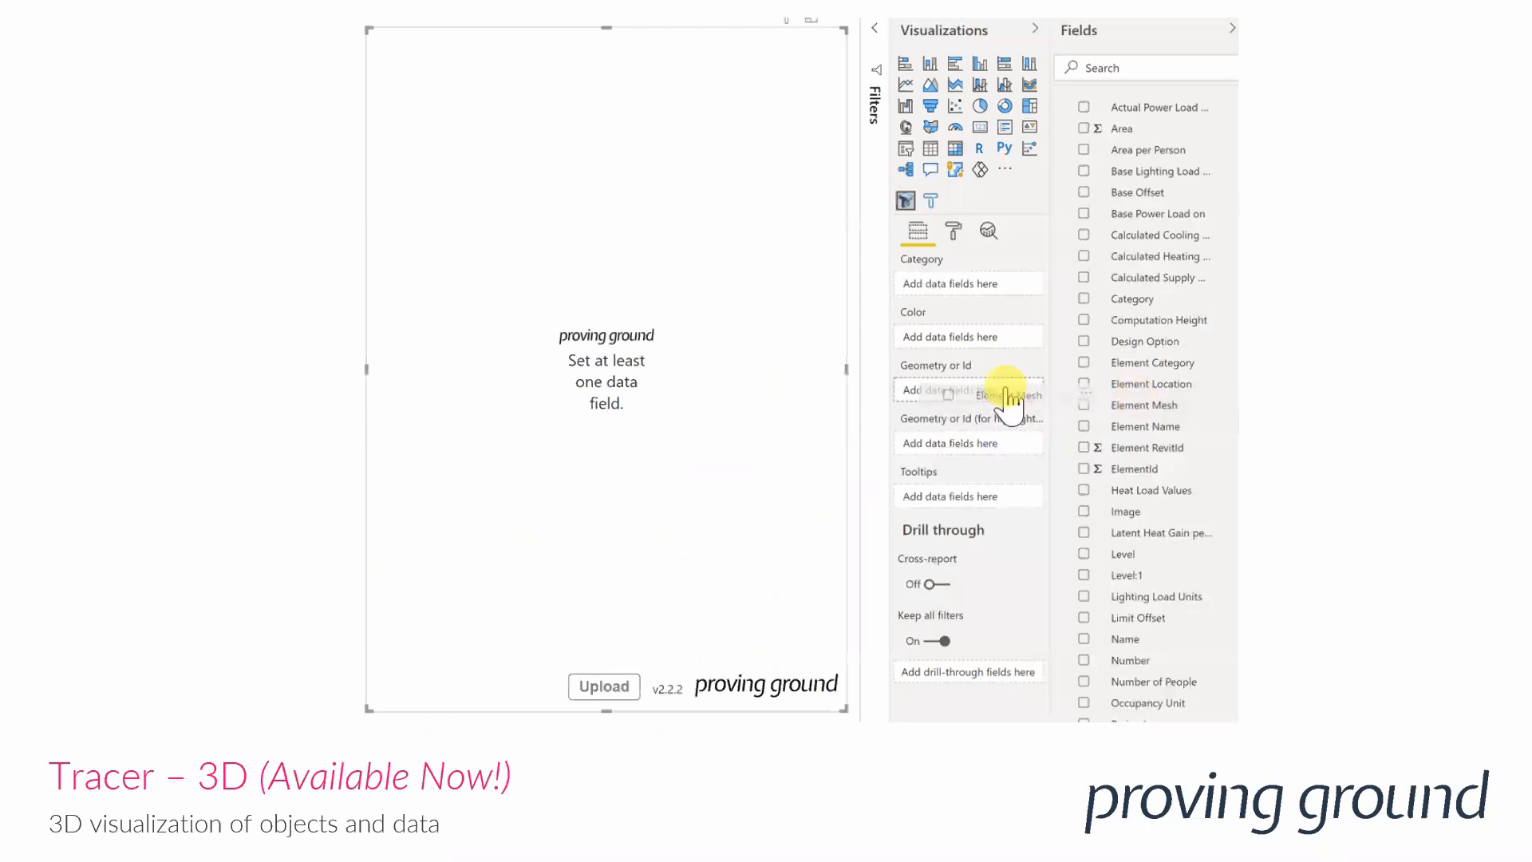
Step: Fill the blank 3D visual's Geometry or Id with Element Mesh and Category with Name, and inspect the model up close
{"action": "left_click_drag", "start_coordinate": [1009, 398], "coordinate": [1013, 399]}
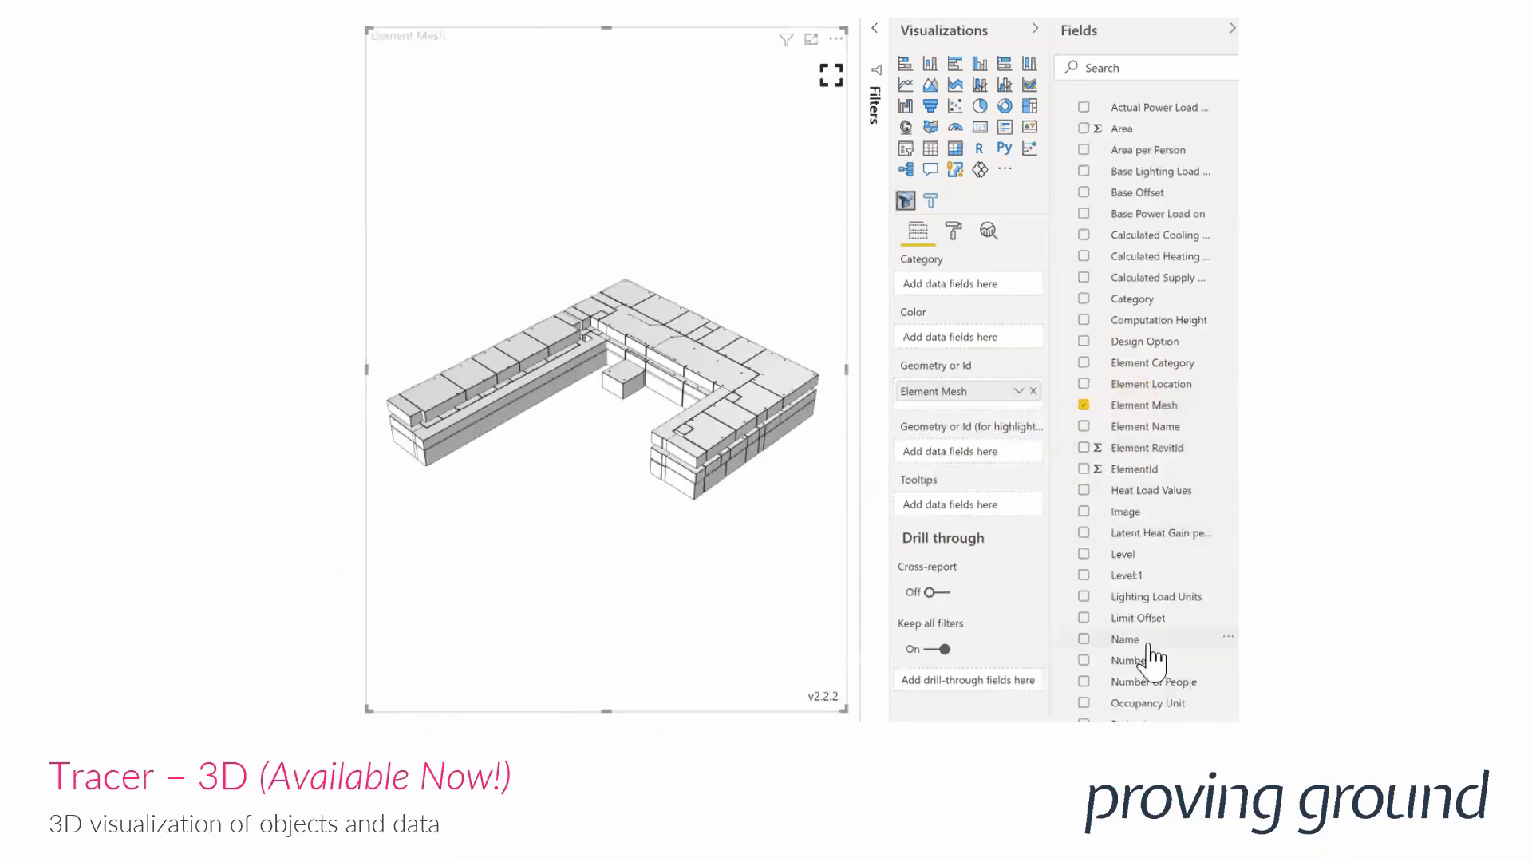
{"action": "left_click_drag", "start_coordinate": [1106, 531], "coordinate": [987, 289]}
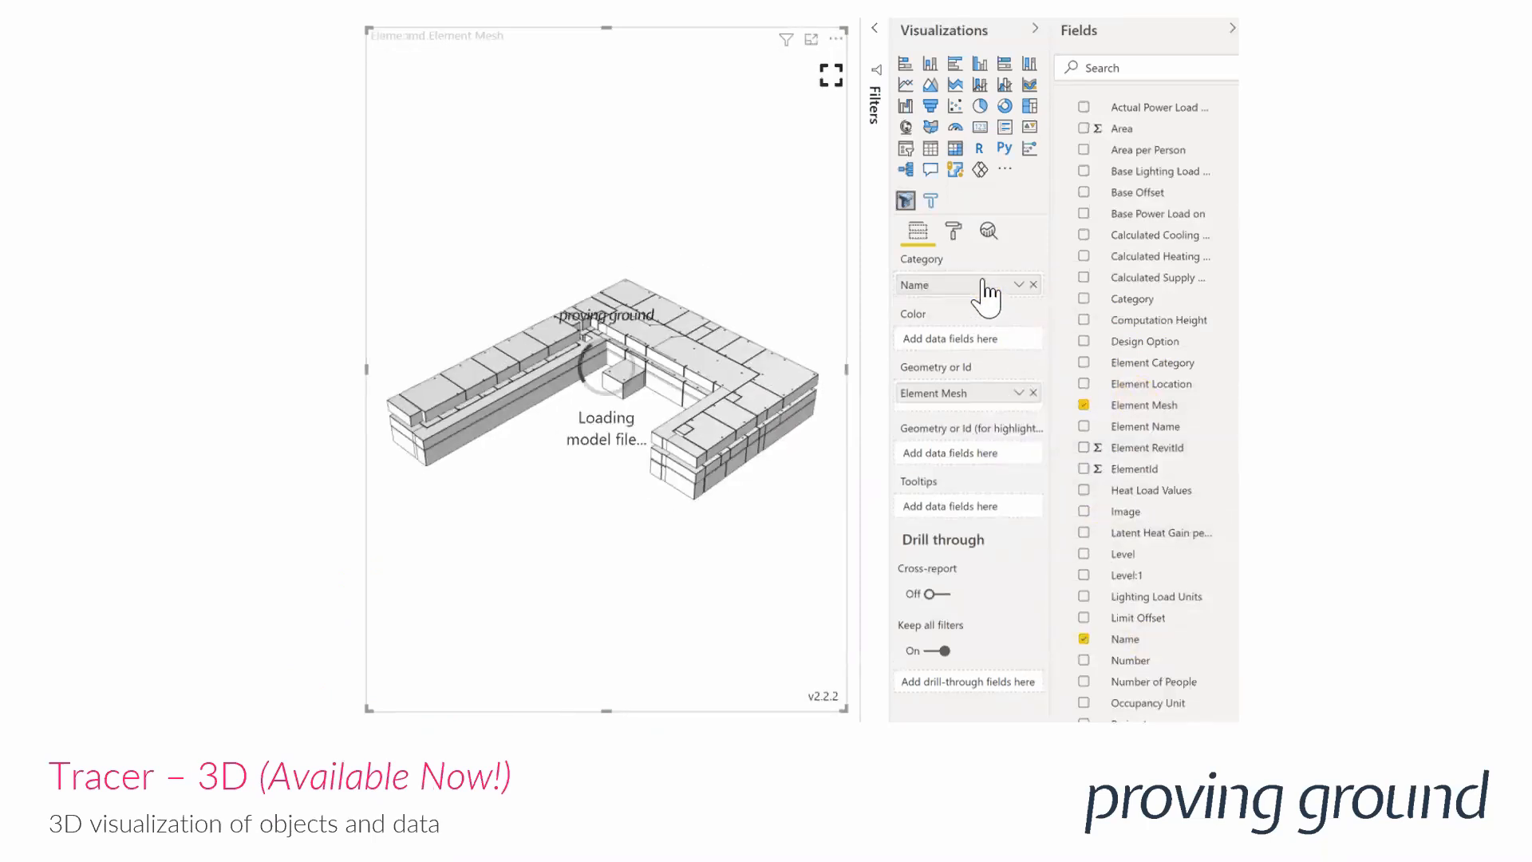
{"action": "left_click_drag", "start_coordinate": [614, 382], "coordinate": [739, 389]}
{"action": "scroll", "coordinate": [603, 391], "scroll_direction": "up", "scroll_amount": 5}
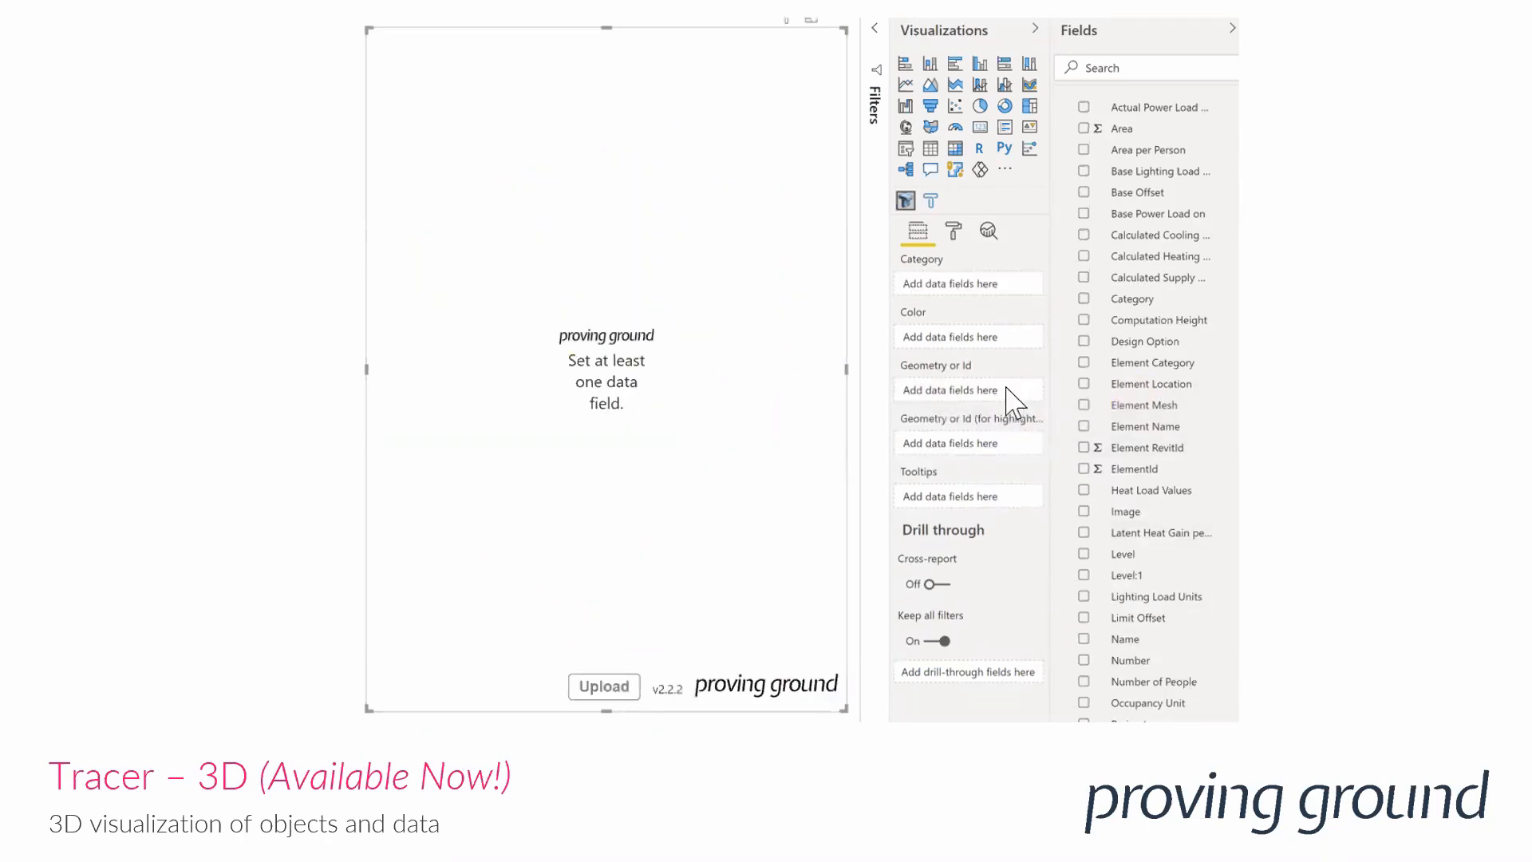
Step: Build the 3D visual from blank again with Element Mesh as Geometry or Id and Name as Category, and inspect the rooms around the Lounge
{"action": "left_click_drag", "start_coordinate": [1007, 396], "coordinate": [1008, 397]}
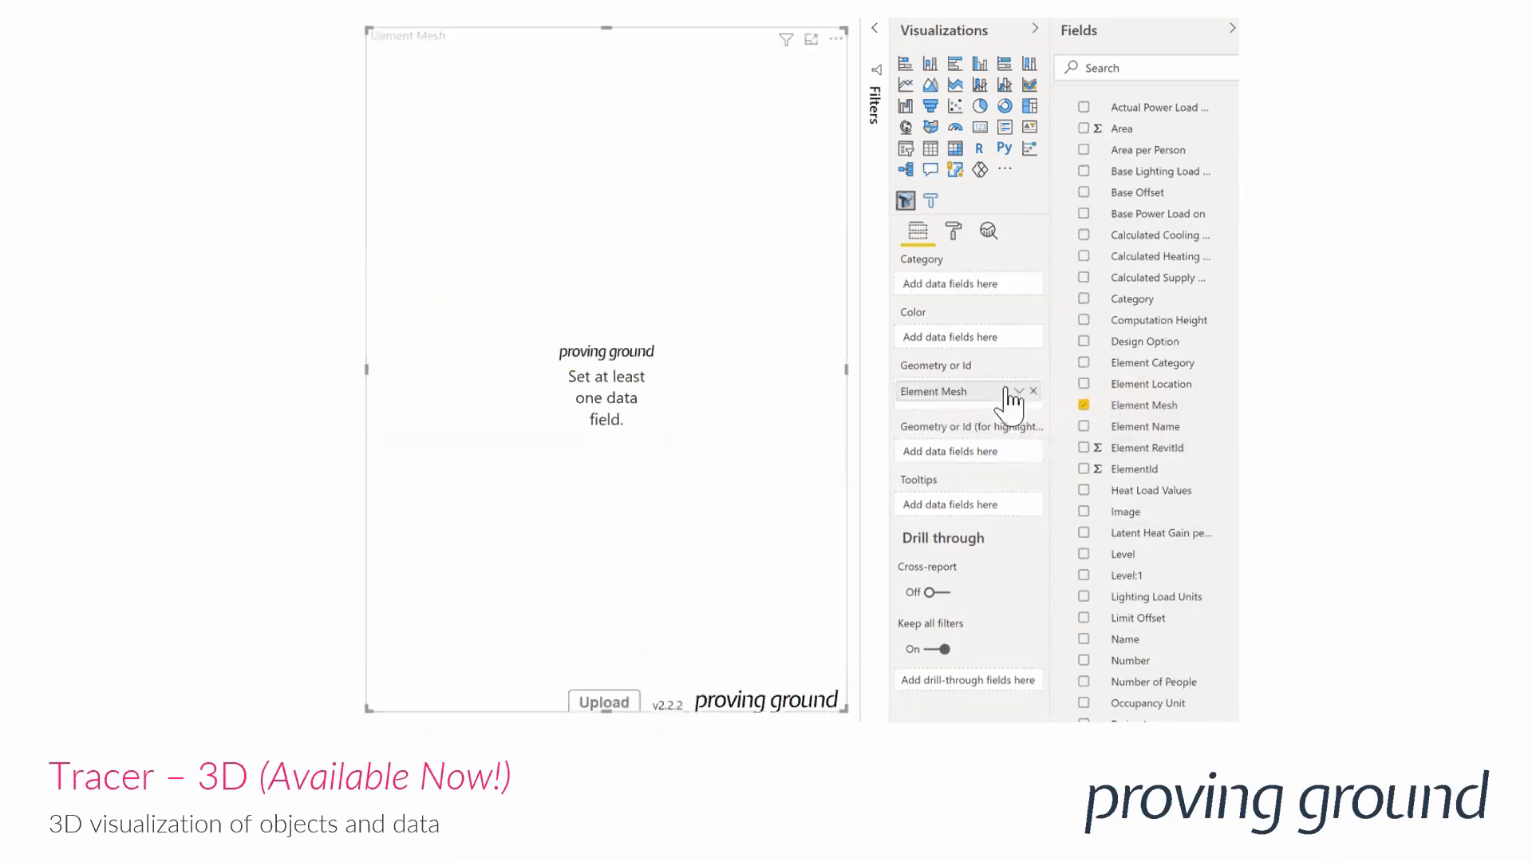
{"action": "left_click_drag", "start_coordinate": [1077, 451], "coordinate": [987, 289]}
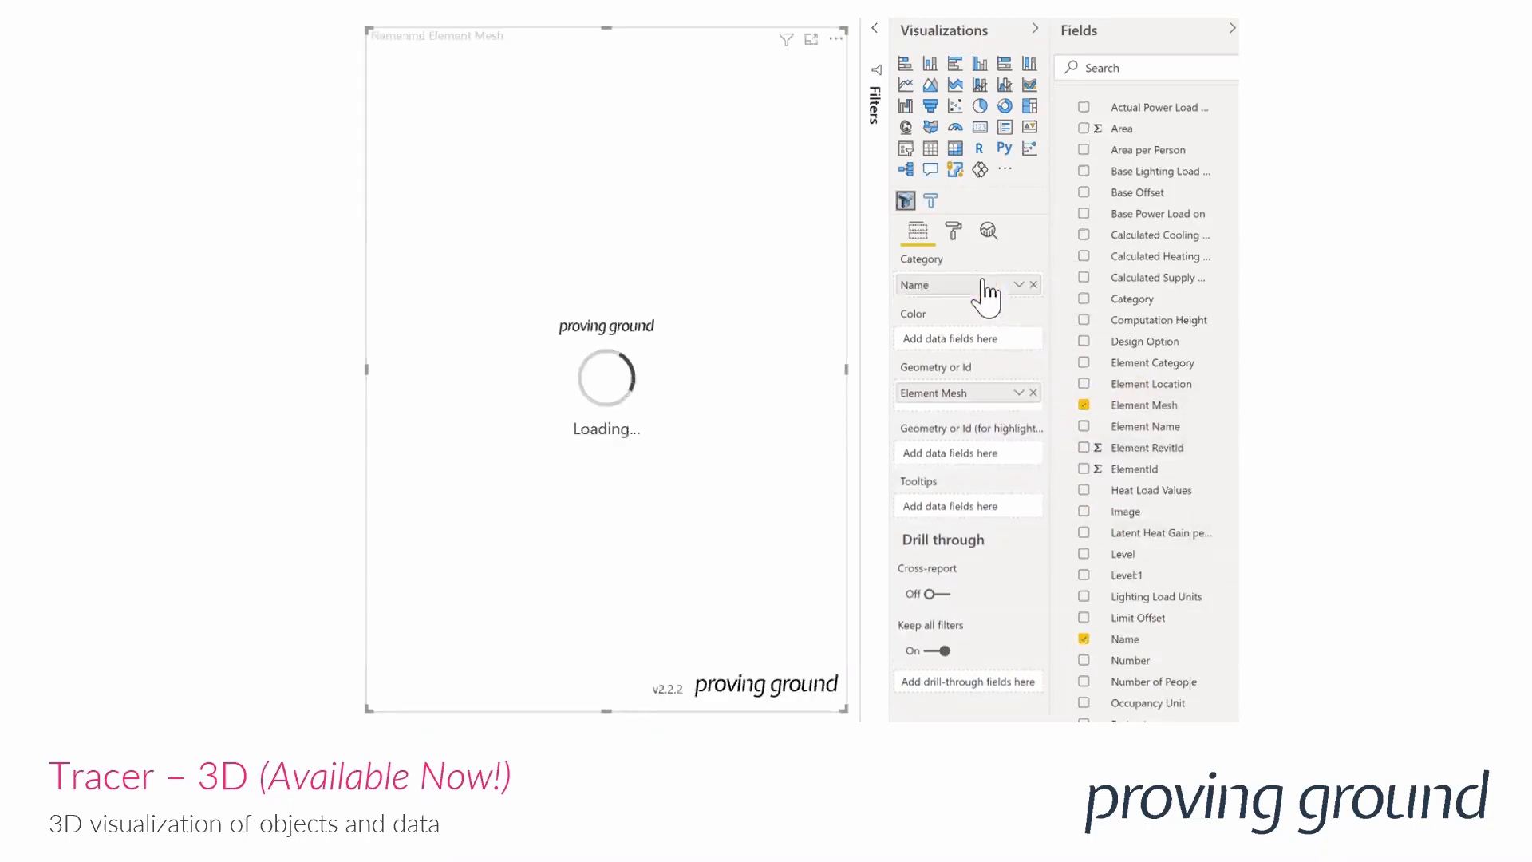
{"action": "left_click_drag", "start_coordinate": [592, 380], "coordinate": [742, 387]}
{"action": "scroll", "coordinate": [598, 381], "scroll_direction": "up", "scroll_amount": 5}
{"action": "scroll", "coordinate": [599, 381], "scroll_direction": "up", "scroll_amount": 2}
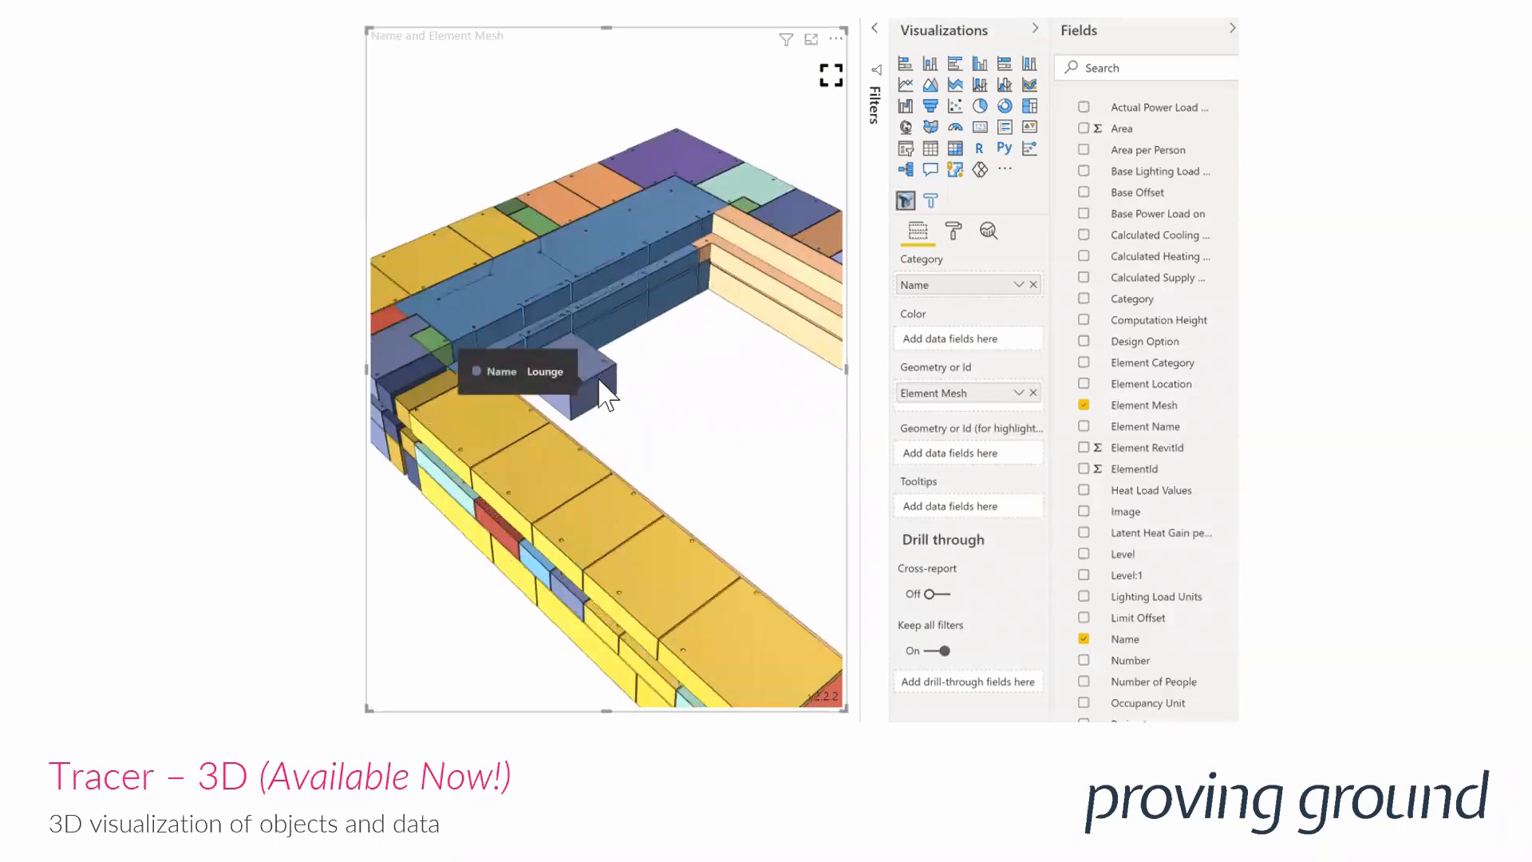
{"action": "left_click_drag", "start_coordinate": [603, 388], "coordinate": [625, 376]}
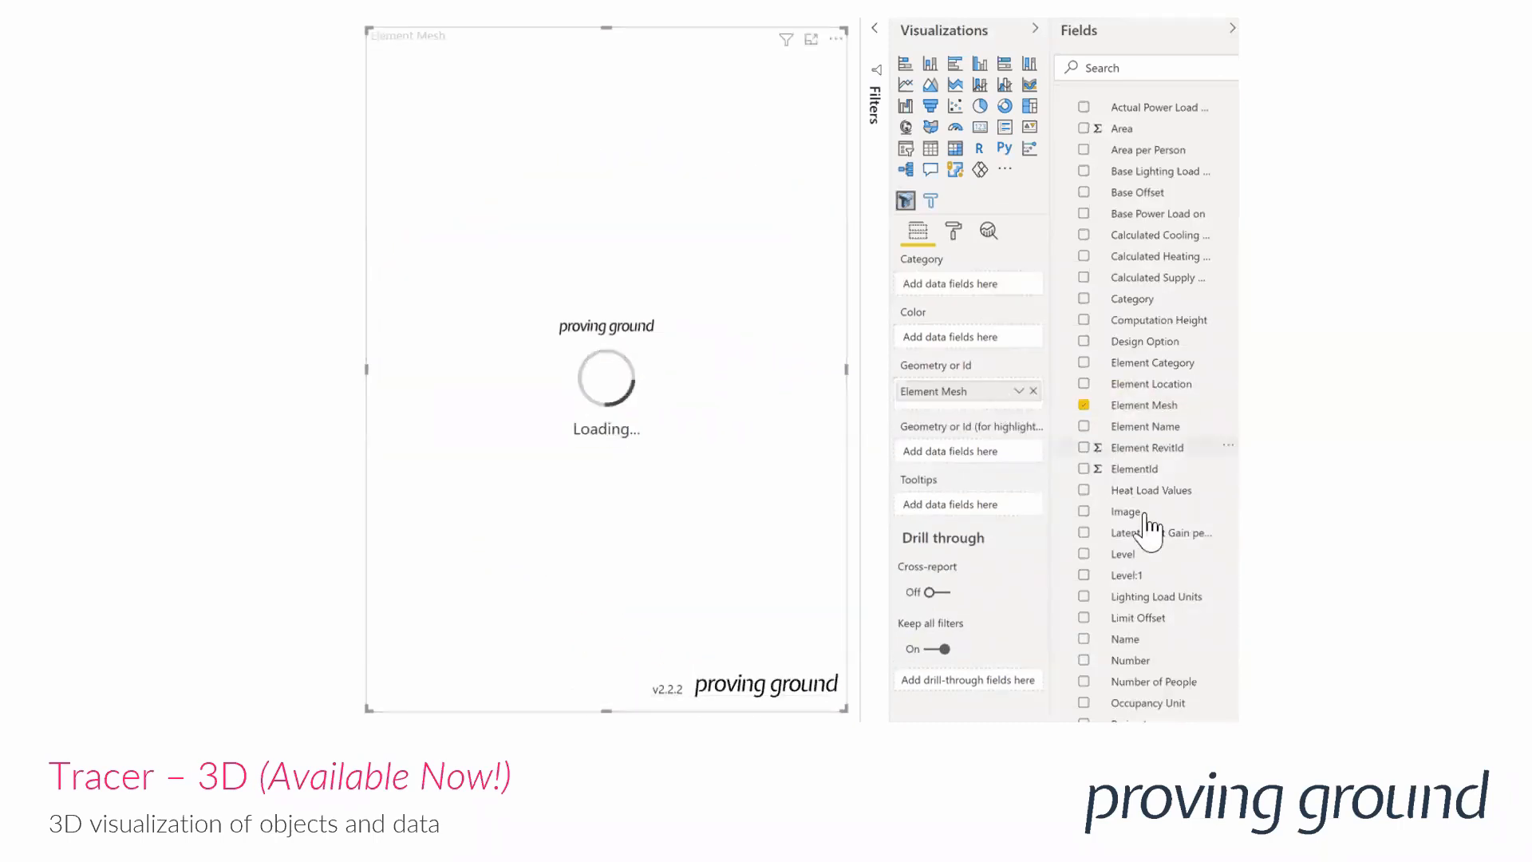
Step: Color the Element Mesh model's rooms by assigning Name to Category, and view the building from another angle
{"action": "left_click_drag", "start_coordinate": [1149, 643], "coordinate": [986, 290]}
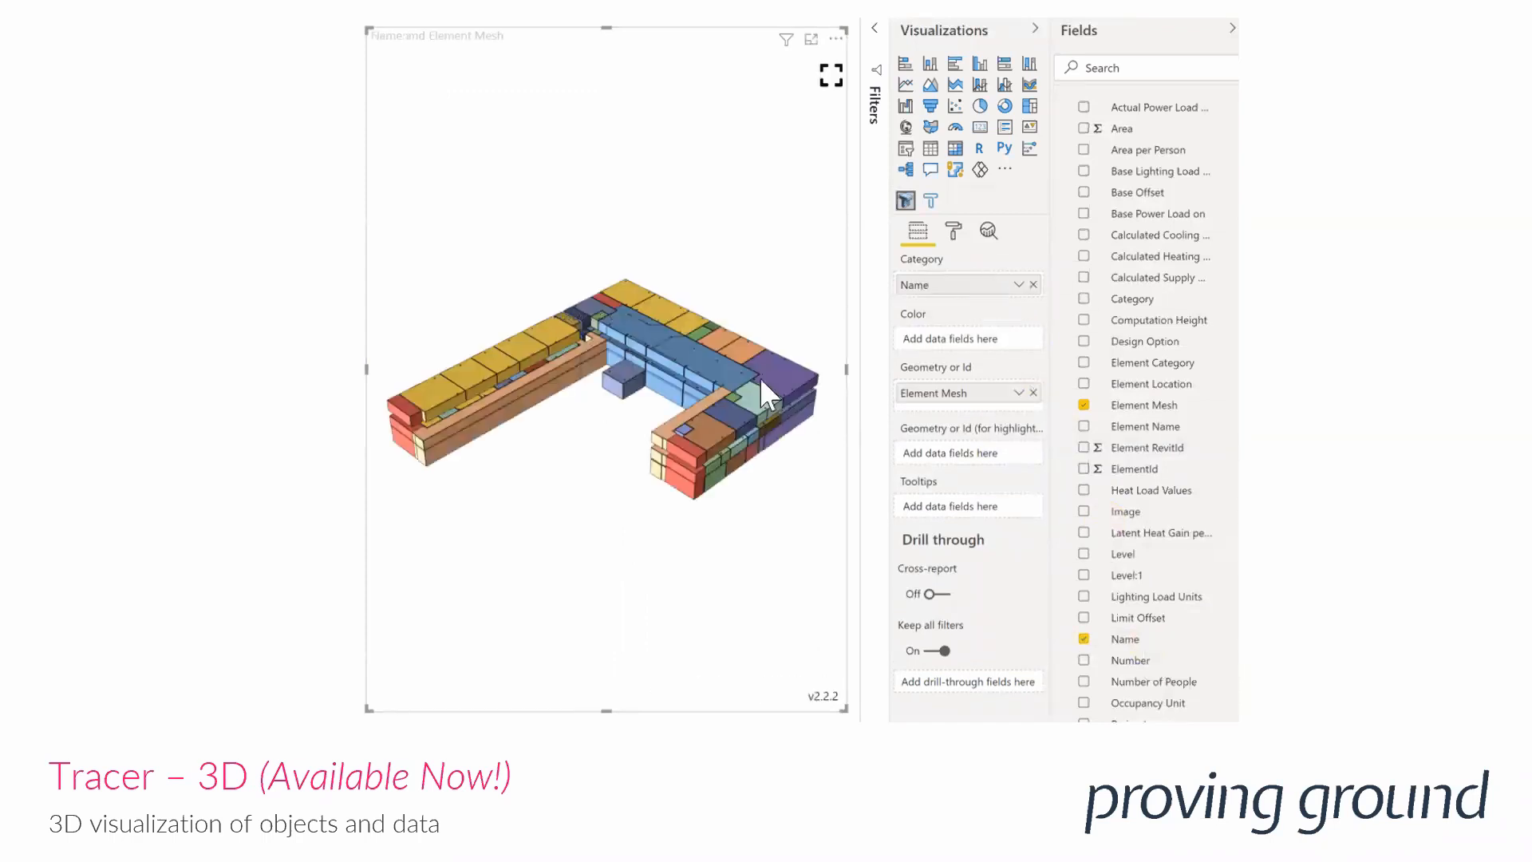
{"action": "mouse_move", "coordinate": [592, 391]}
{"action": "left_mouse_down"}
{"action": "mouse_move", "coordinate": [742, 393]}
{"action": "mouse_move", "coordinate": [606, 399]}
{"action": "left_mouse_up"}
{"action": "scroll", "coordinate": [606, 399], "scroll_direction": "up", "scroll_amount": 3}
{"action": "scroll", "coordinate": [607, 399], "scroll_direction": "down", "scroll_amount": 3}
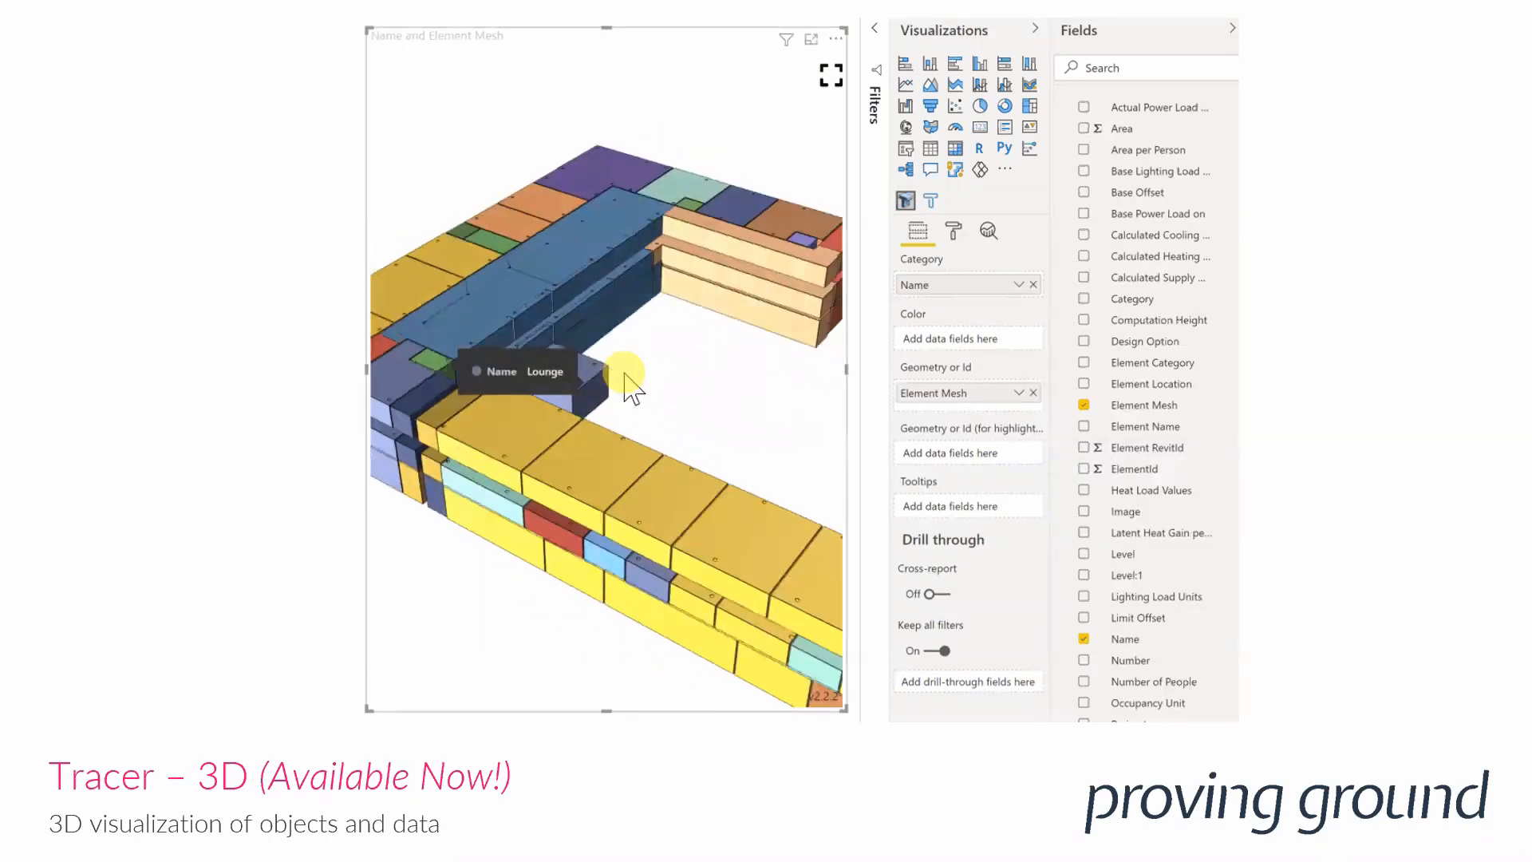
Step: Assign Element Mesh to the 3D visual's Geometry or Id
{"action": "left_click_drag", "start_coordinate": [1143, 405], "coordinate": [1013, 395]}
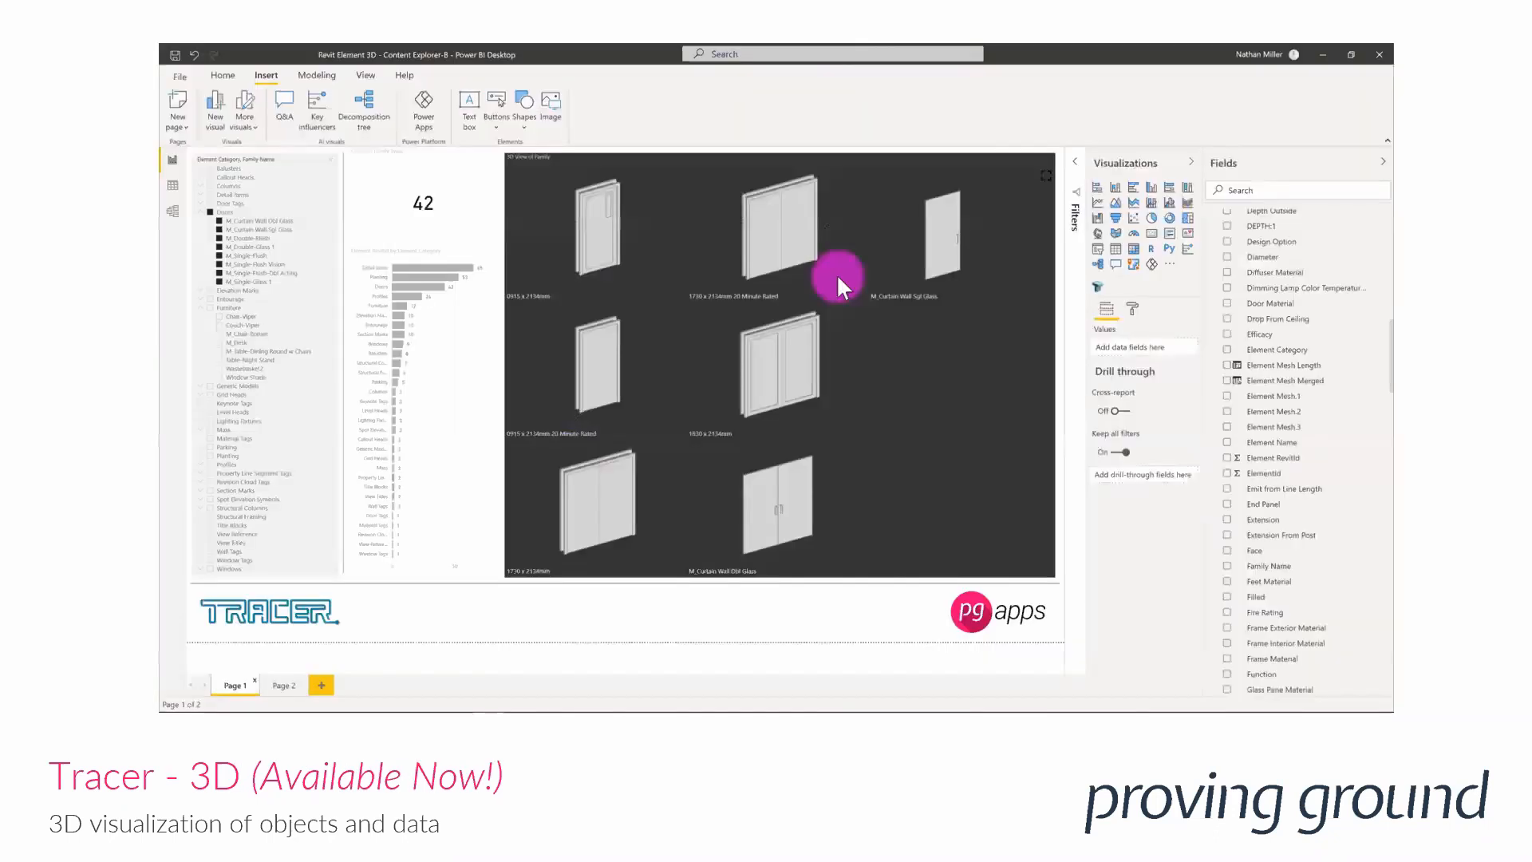
Step: In the Revit content explorer report, rotate the door models and highlight the 1830 x 2134mm double door
{"action": "mouse_move", "coordinate": [801, 357]}
{"action": "left_mouse_down"}
{"action": "mouse_move", "coordinate": [835, 368]}
{"action": "mouse_move", "coordinate": [795, 370]}
{"action": "left_mouse_up"}
{"action": "left_click", "coordinate": [788, 370]}
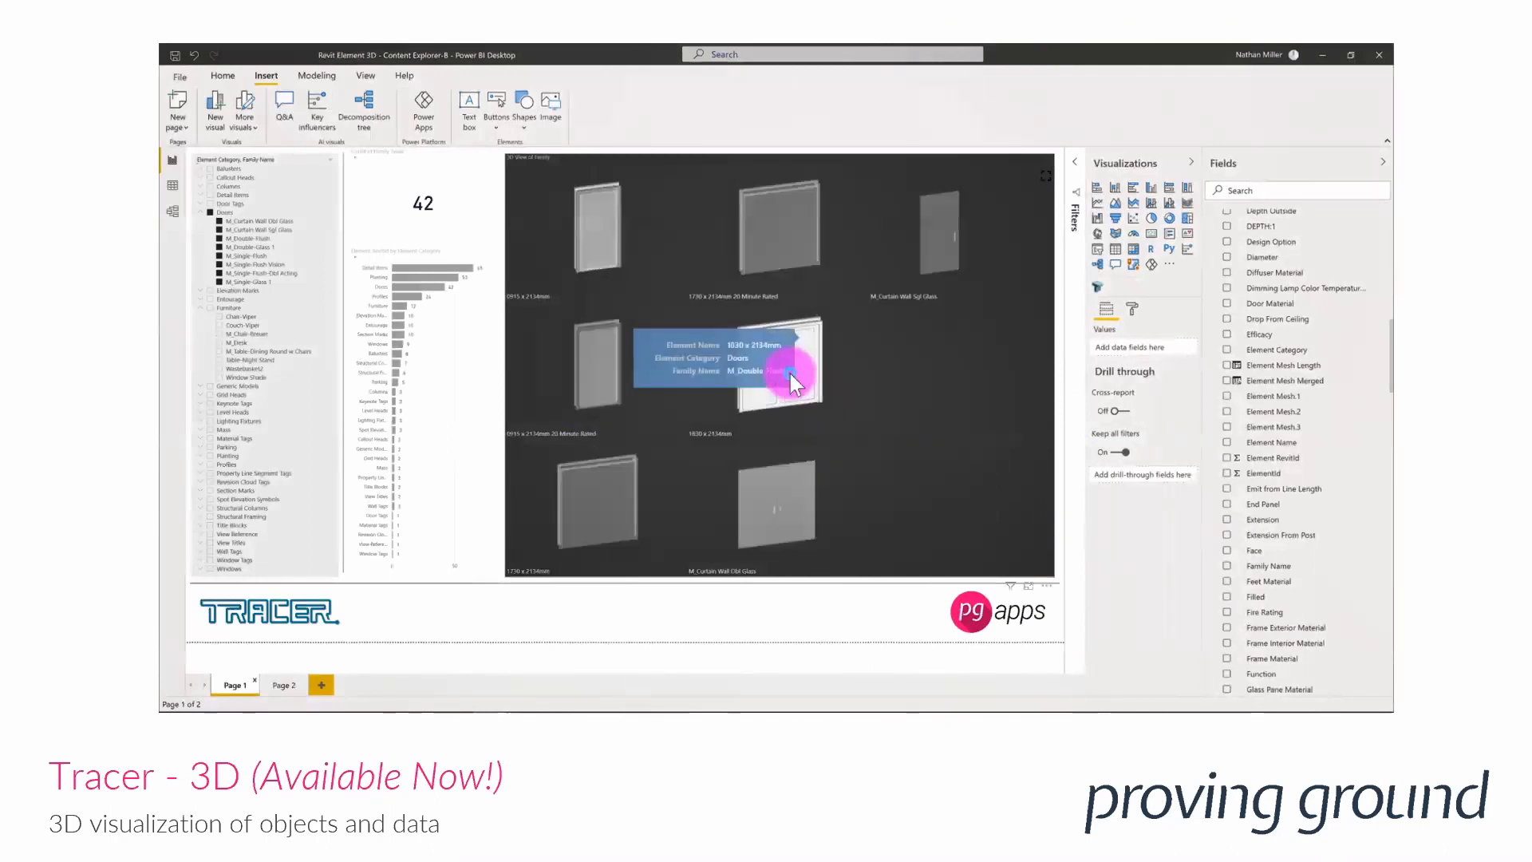
Step: Highlight the 1730 x 2134mm 20 Minute Rated door and filter the 3D view to Furniture families, excluding the wastebasket and Window Shade
{"action": "left_click", "coordinate": [783, 233]}
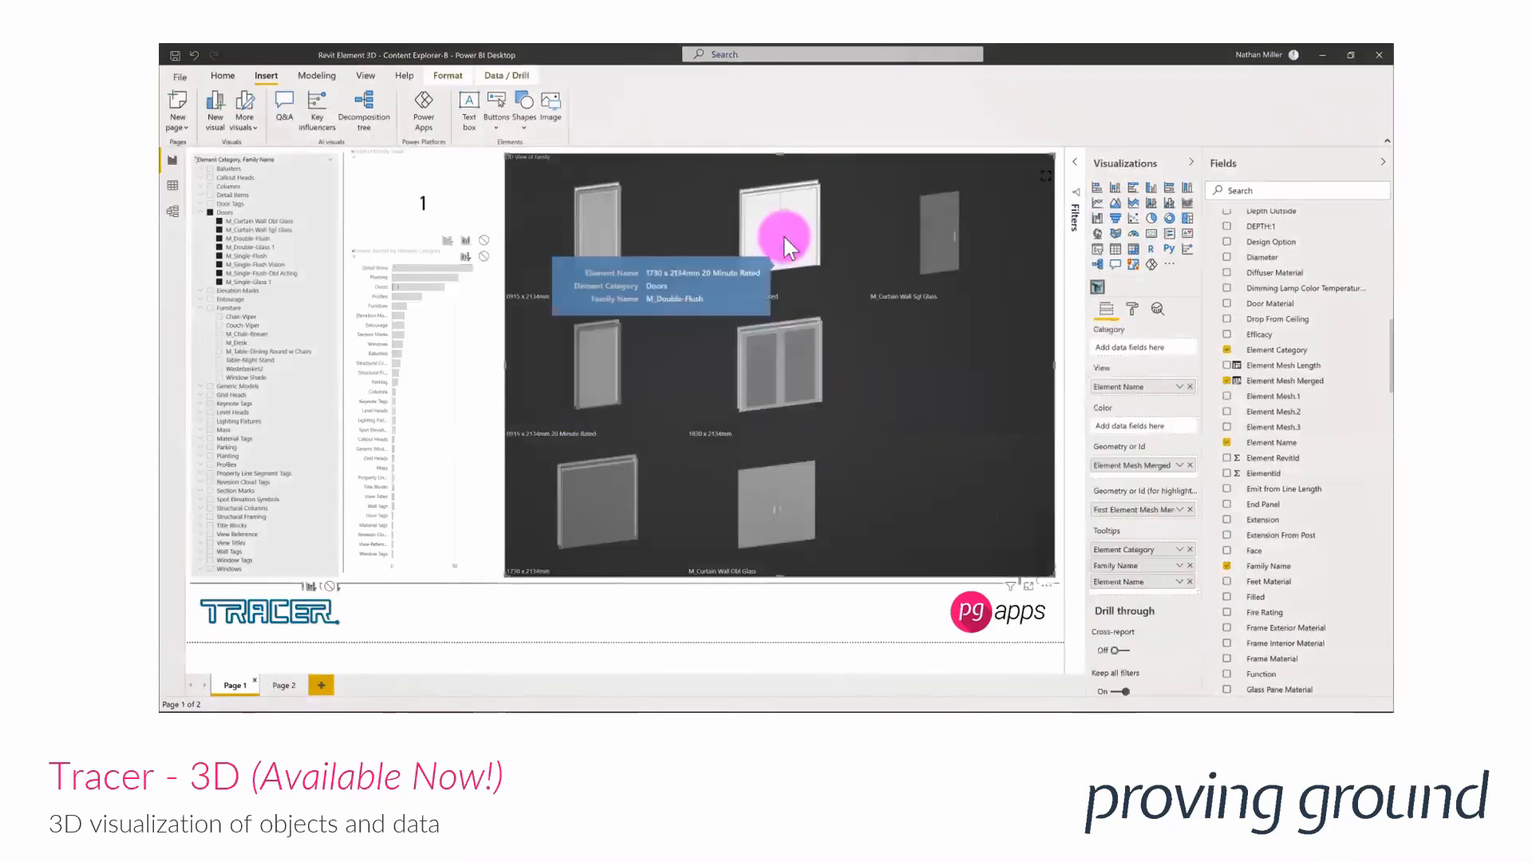
{"action": "left_click", "coordinate": [212, 311]}
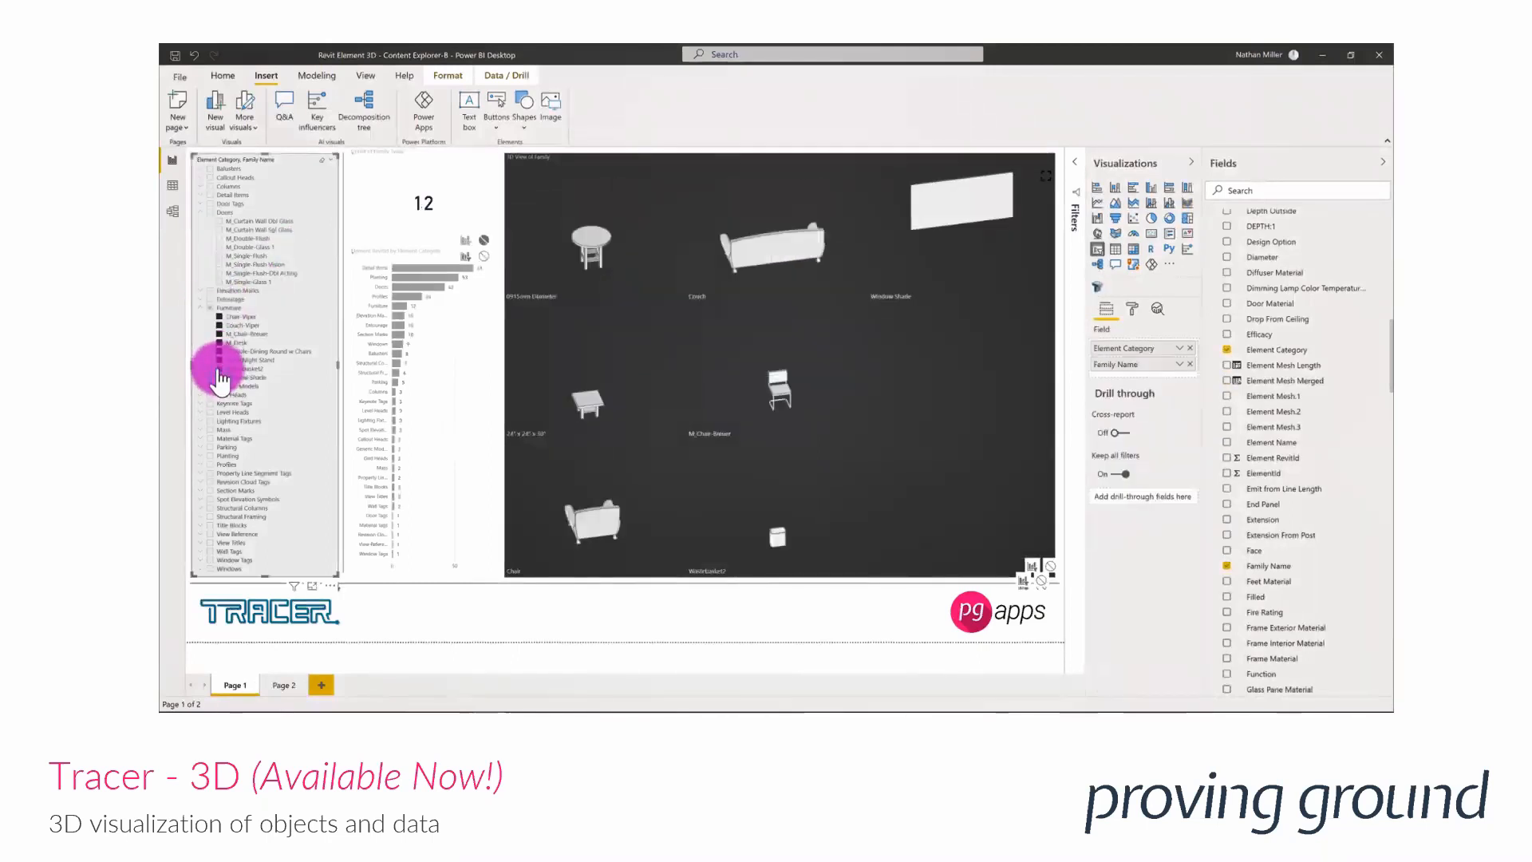
{"action": "left_click", "coordinate": [218, 369], "text": "ctrl"}
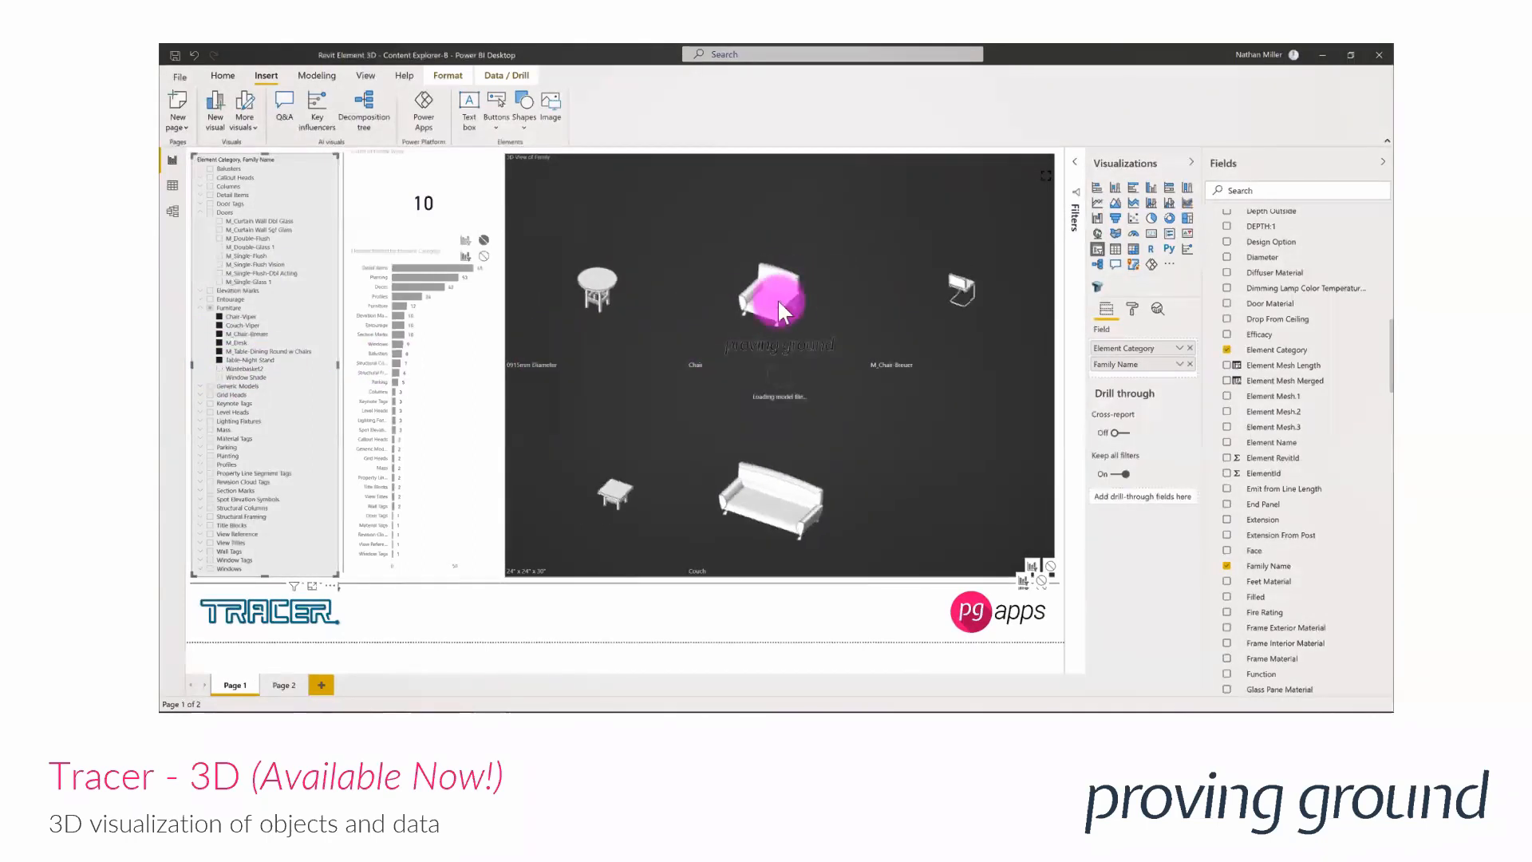
{"action": "left_click_drag", "start_coordinate": [771, 310], "coordinate": [778, 265]}
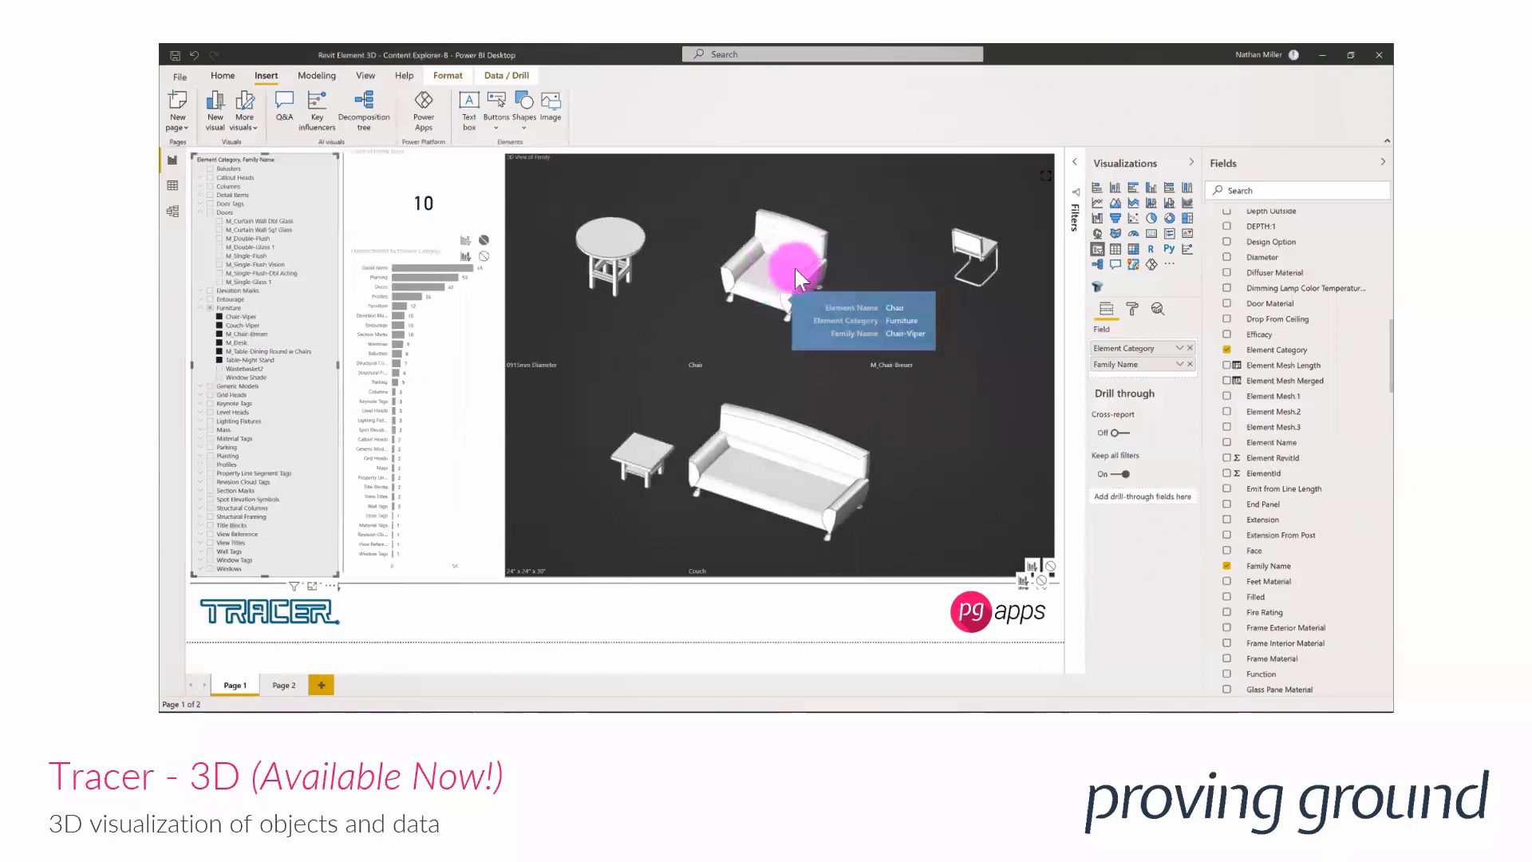
Step: Set the 3D visual's Views per page to 1
{"action": "left_click", "coordinate": [1135, 308]}
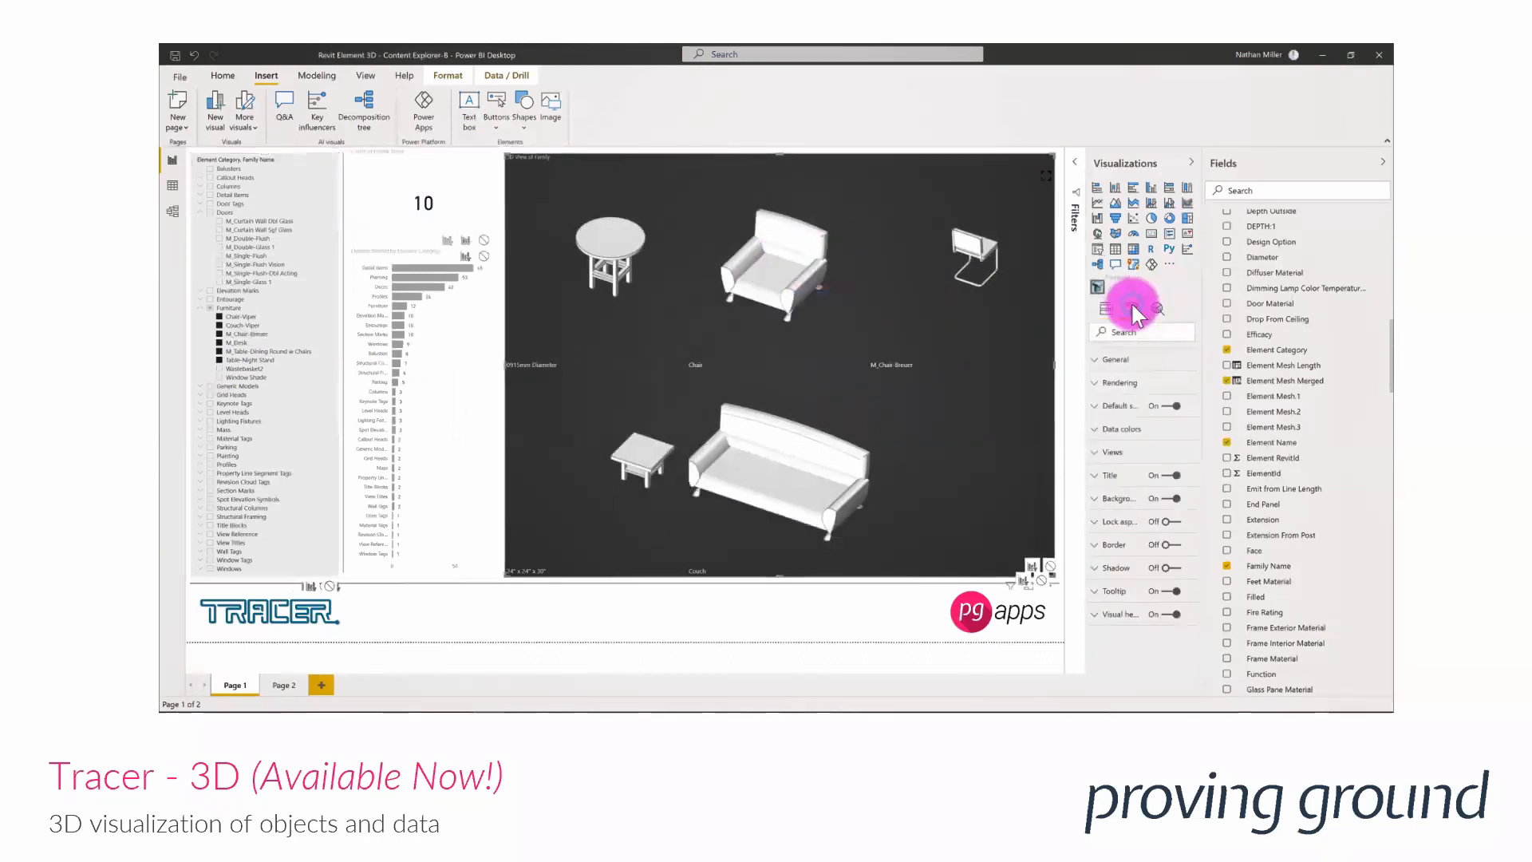
{"action": "left_click", "coordinate": [1095, 455]}
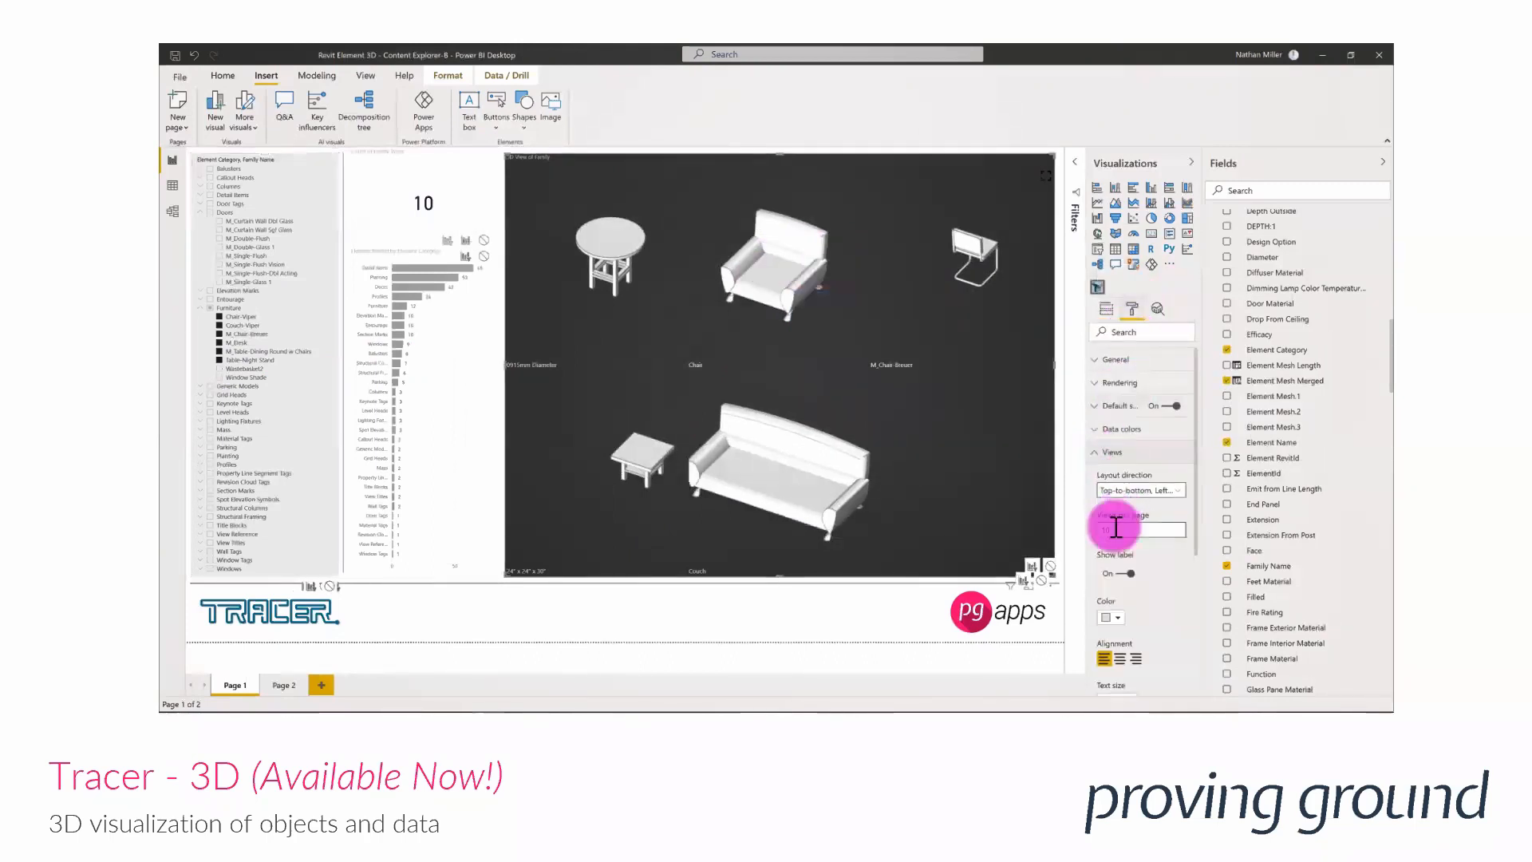
{"action": "type", "text": "1"}
{"action": "key", "text": "Return"}
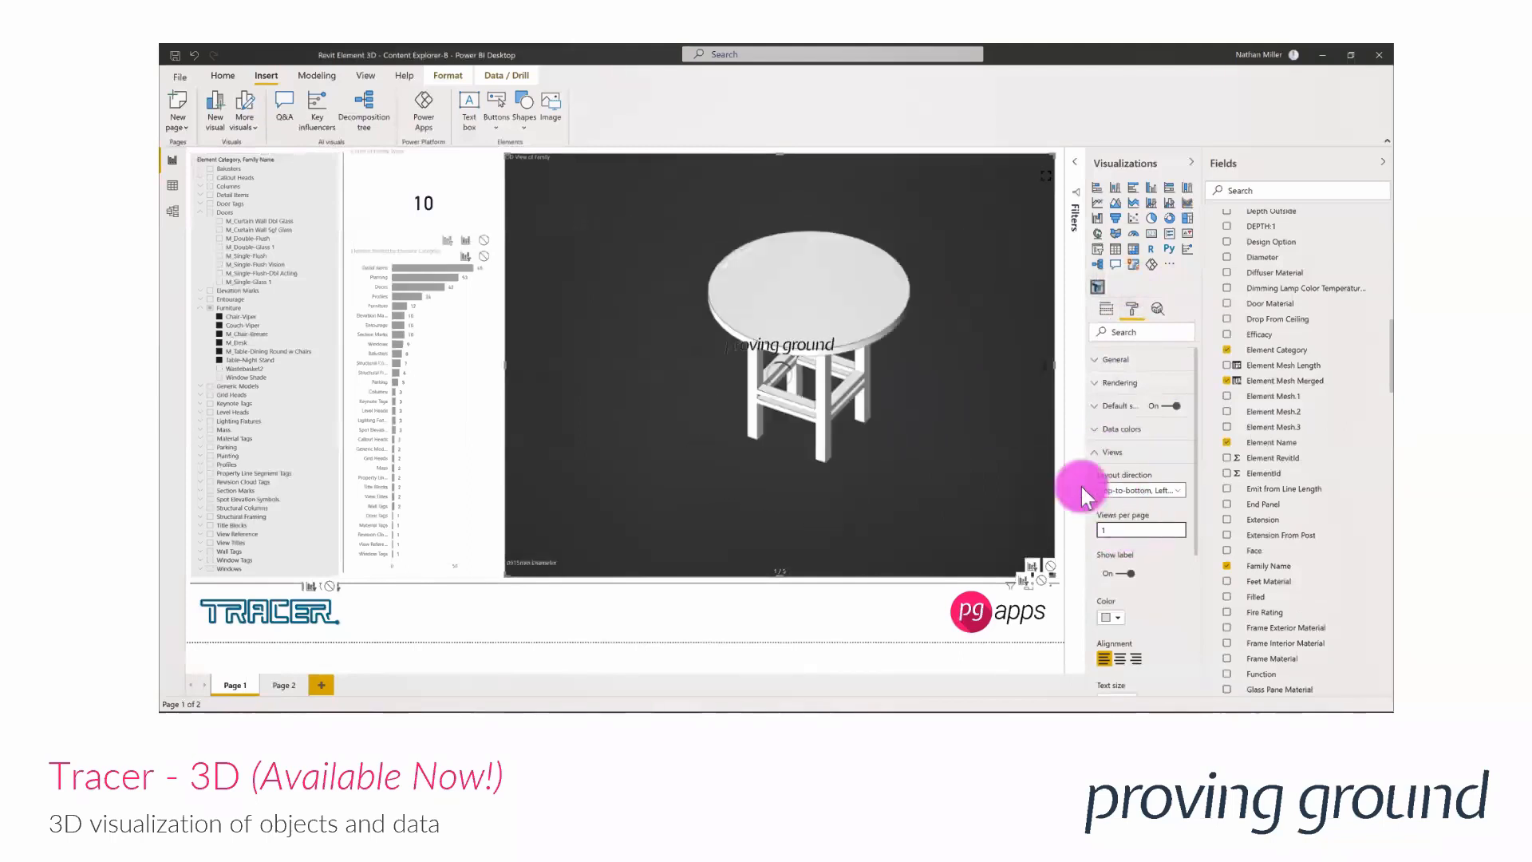
Step: Page through the individual furniture models and rotate the Chair to inspect it
{"action": "left_click", "coordinate": [1044, 362]}
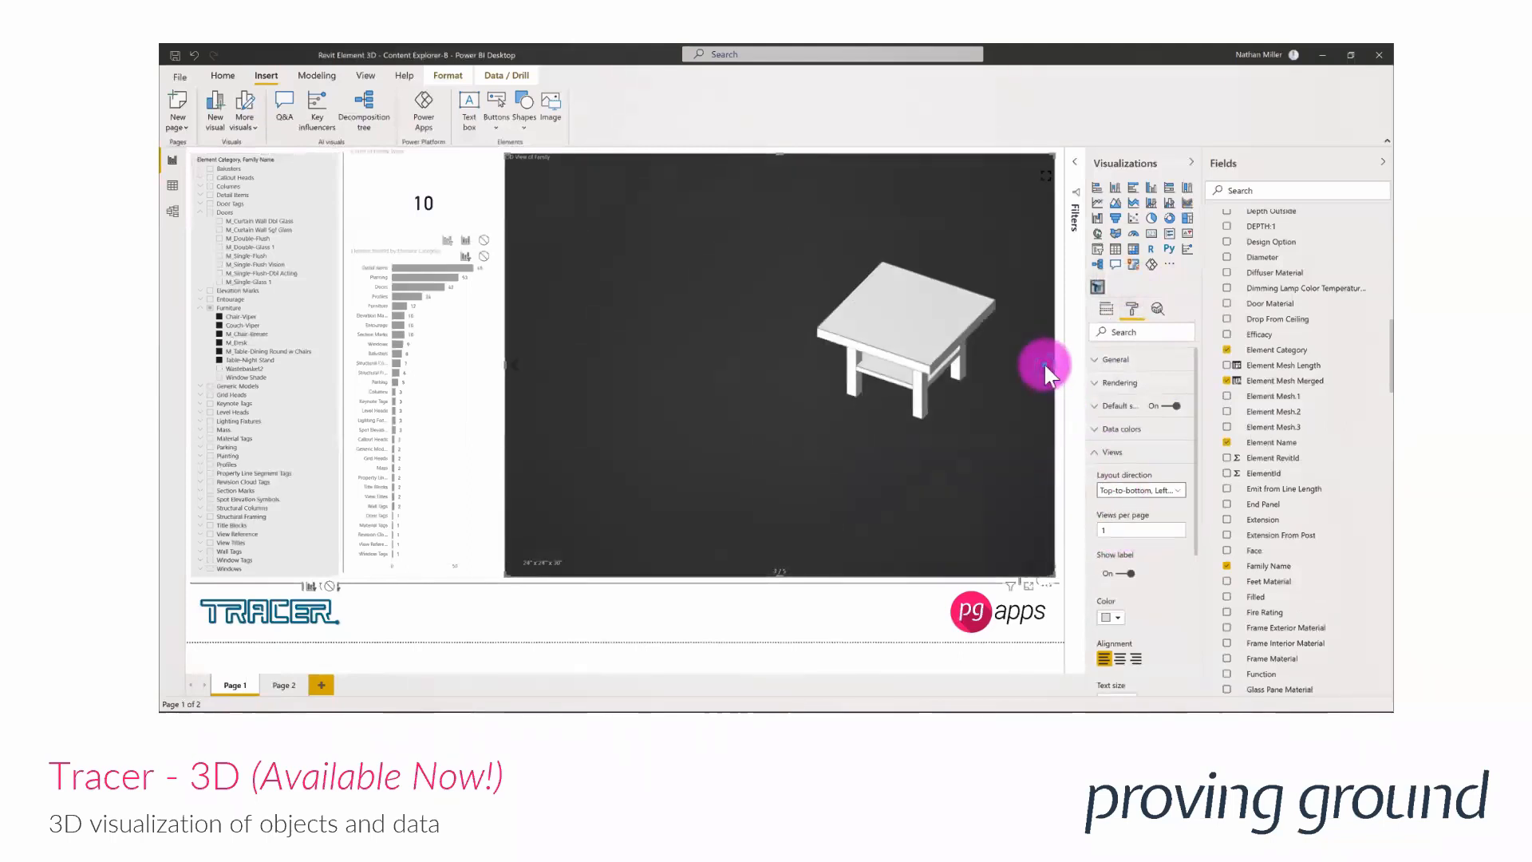
{"action": "left_click", "coordinate": [1044, 362]}
{"action": "mouse_move", "coordinate": [864, 419]}
{"action": "left_mouse_down"}
{"action": "mouse_move", "coordinate": [754, 412]}
{"action": "mouse_move", "coordinate": [864, 407]}
{"action": "left_mouse_up"}
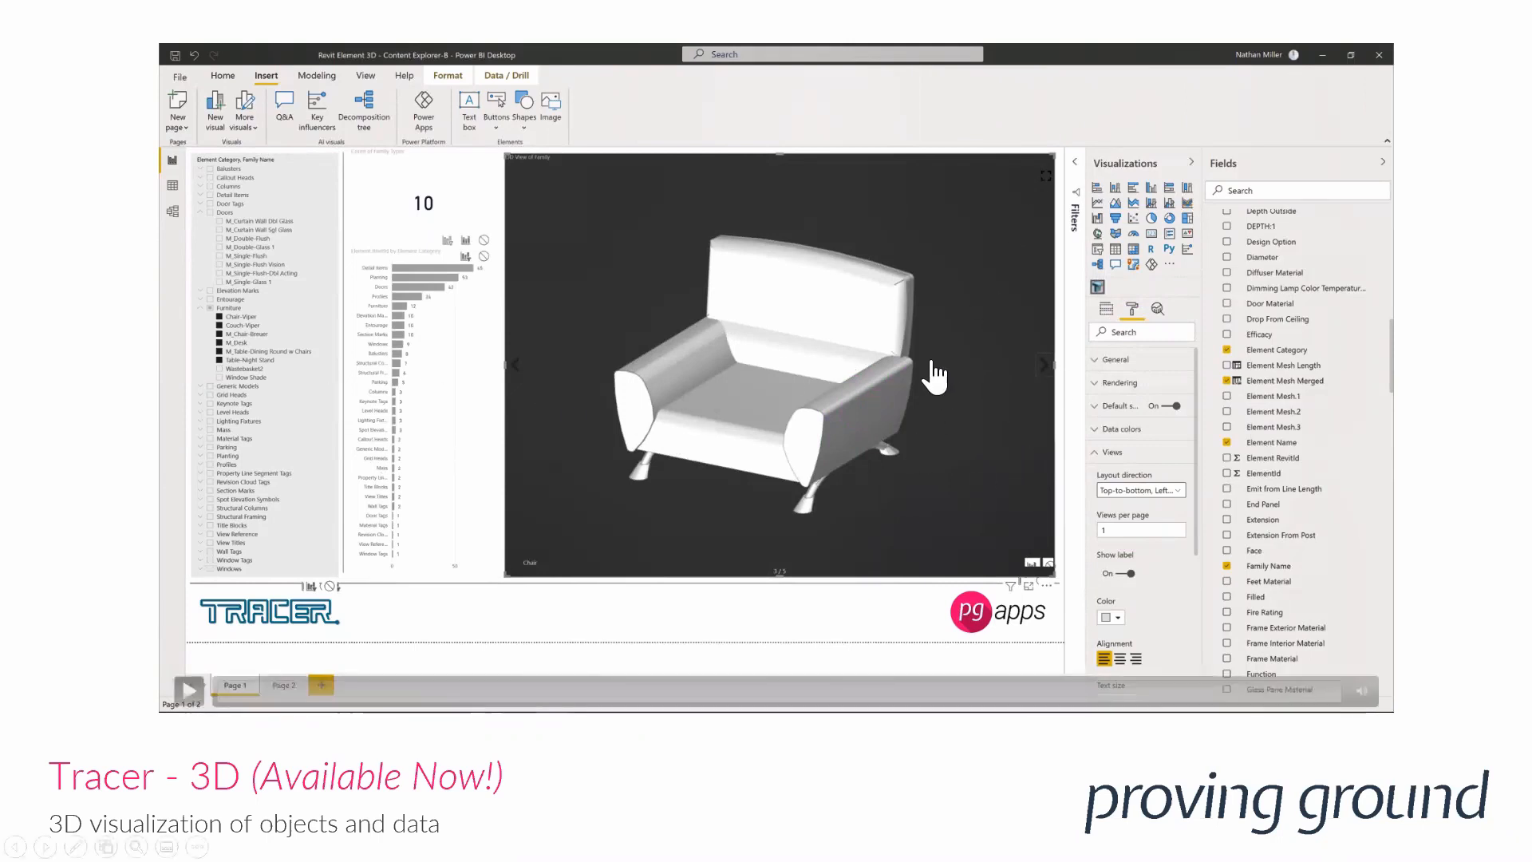
{"action": "left_click", "coordinate": [191, 691]}
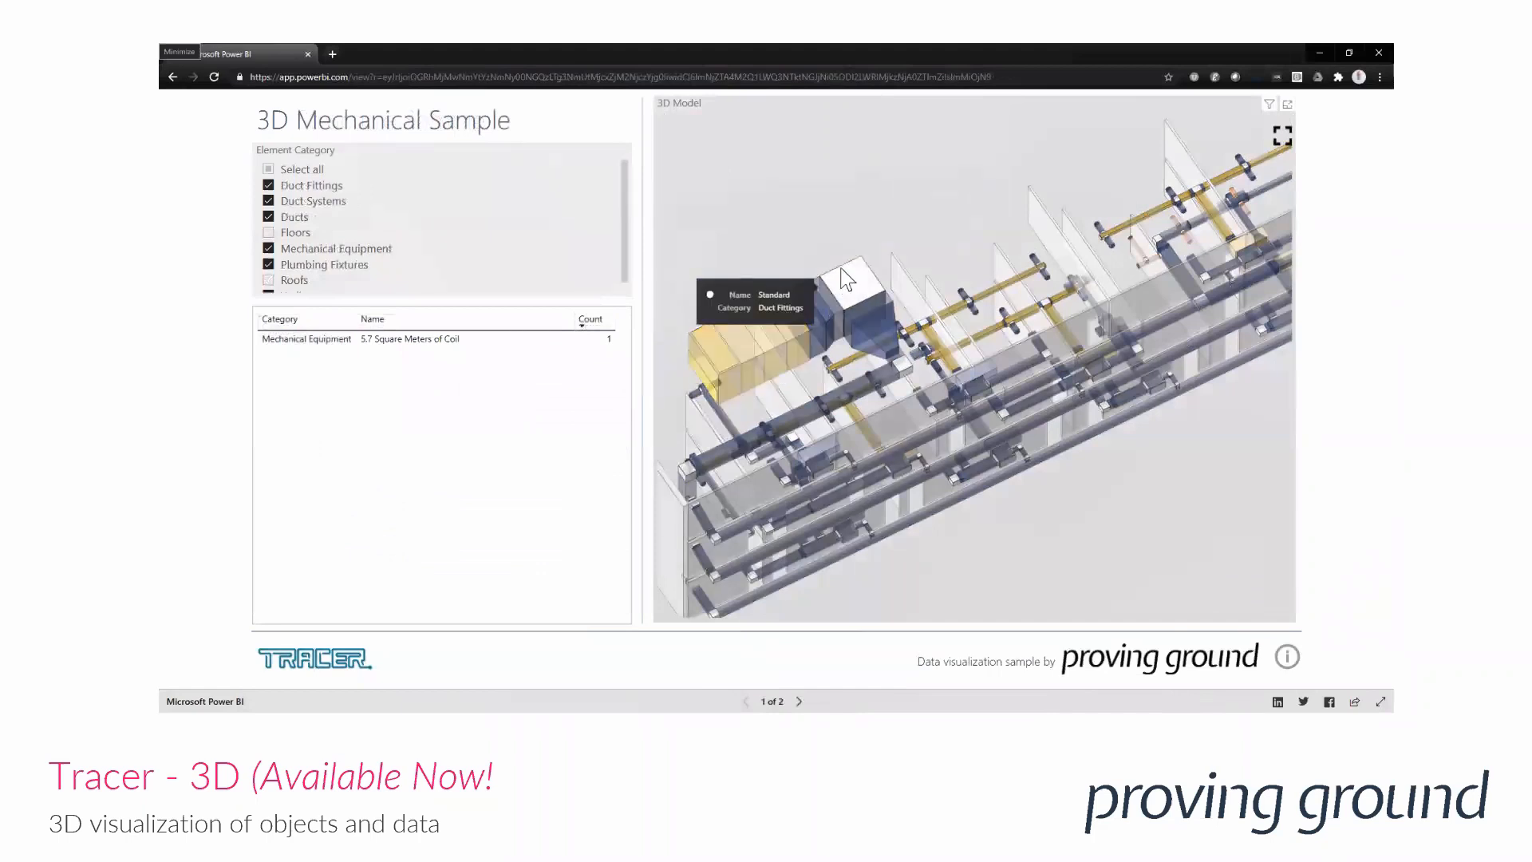
Step: In the 3D Mechanical Sample report, highlight the 5.7 Square Meters of Coil unit and inspect the duct runs up close
{"action": "left_click", "coordinate": [875, 322]}
{"action": "scroll", "coordinate": [970, 338], "scroll_direction": "down", "scroll_amount": 8}
{"action": "left_click_drag", "start_coordinate": [1138, 398], "coordinate": [870, 263]}
{"action": "scroll", "coordinate": [987, 389], "scroll_direction": "up", "scroll_amount": 8}
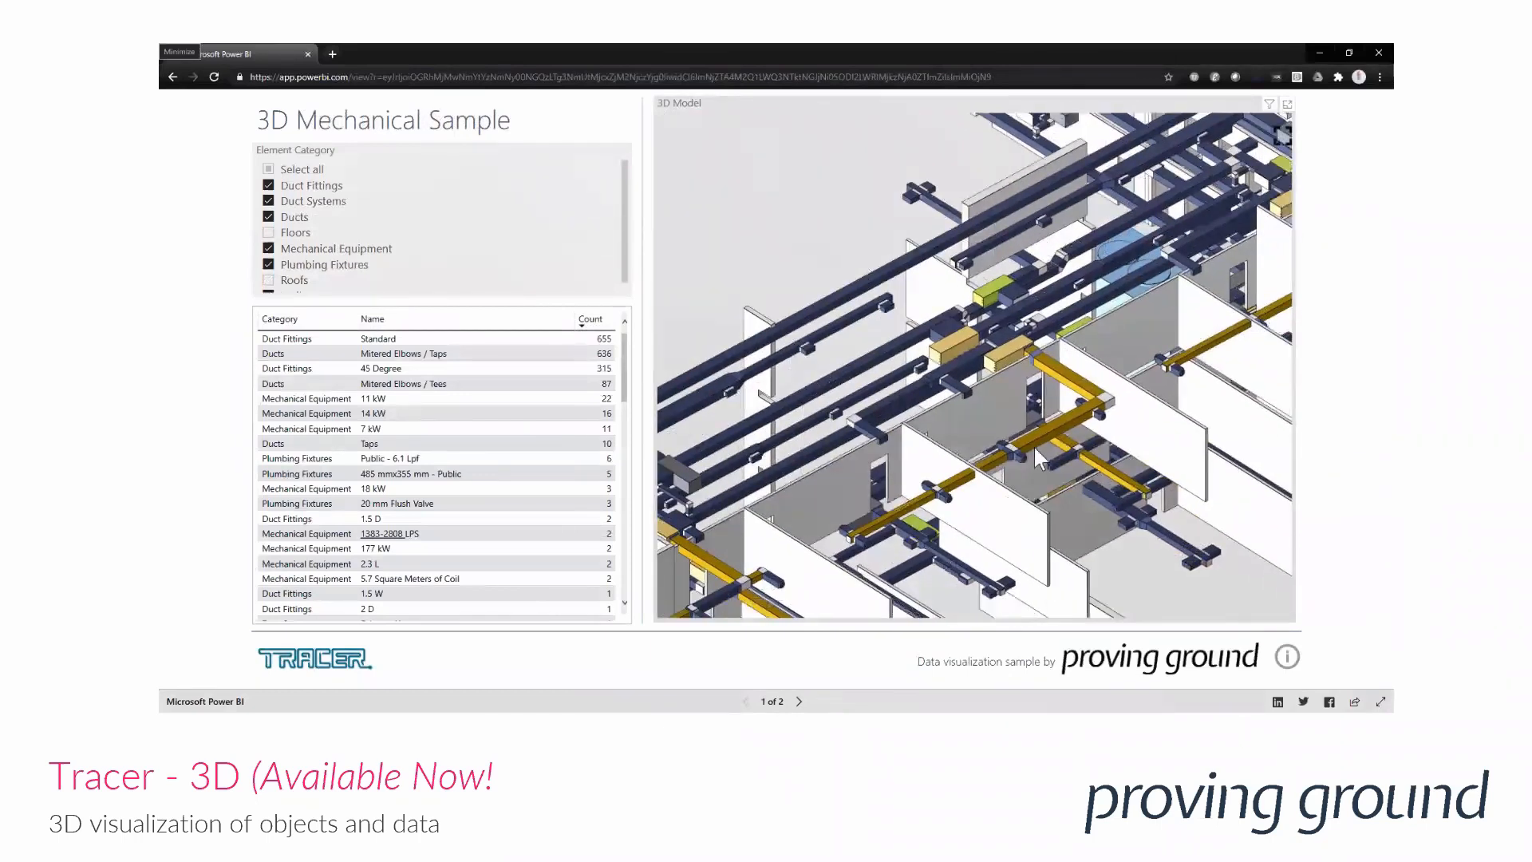
{"action": "left_click", "coordinate": [1034, 447]}
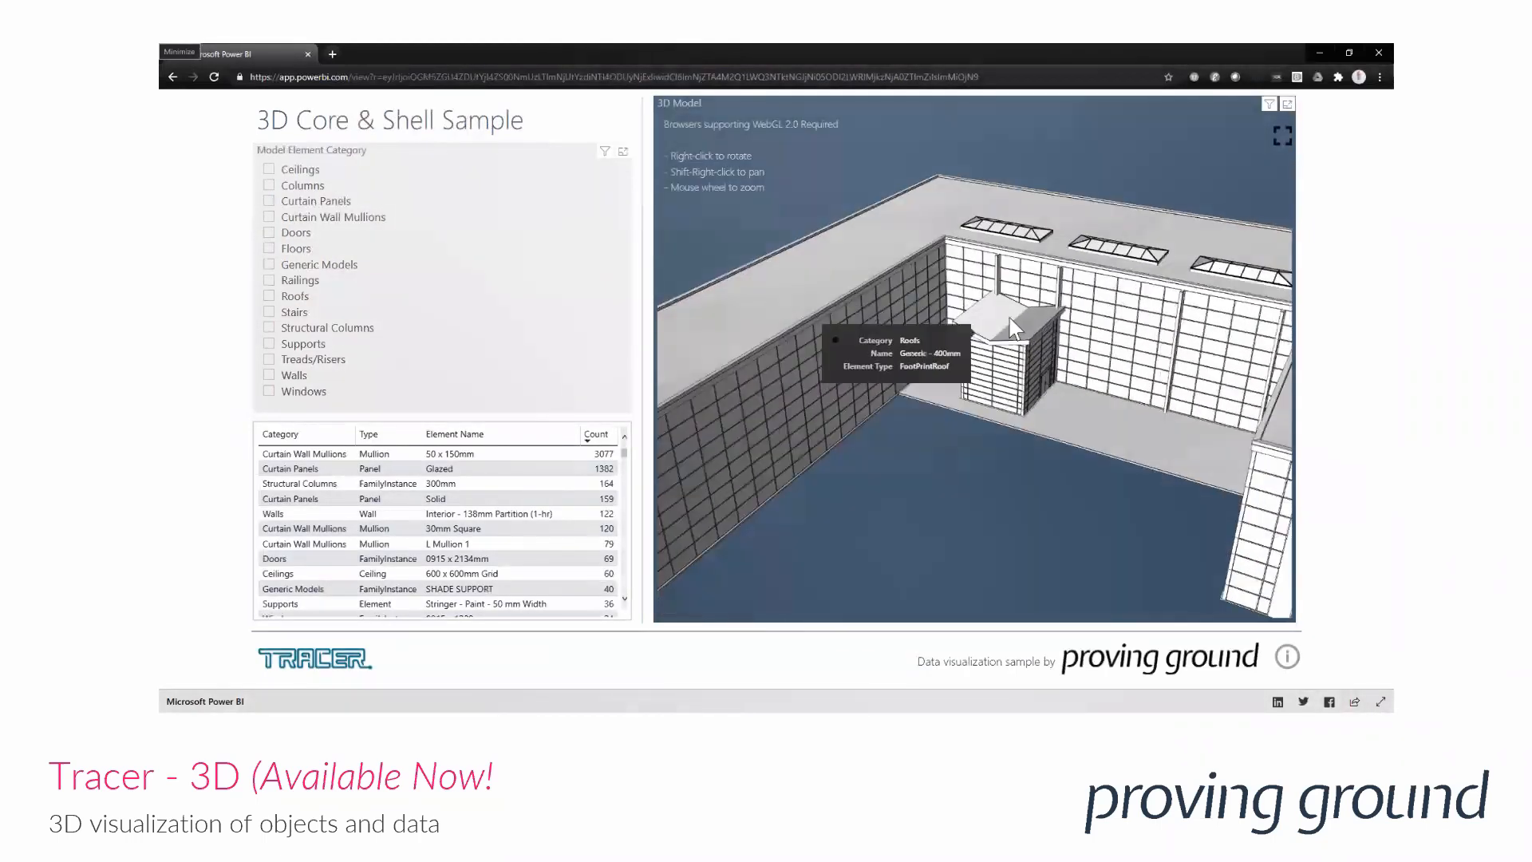
Step: In the 3D Core & Shell Sample report, highlight the Concrete Deck - Tapered Insulation roof and filter the model to Floors and Walls
{"action": "left_click", "coordinate": [989, 331]}
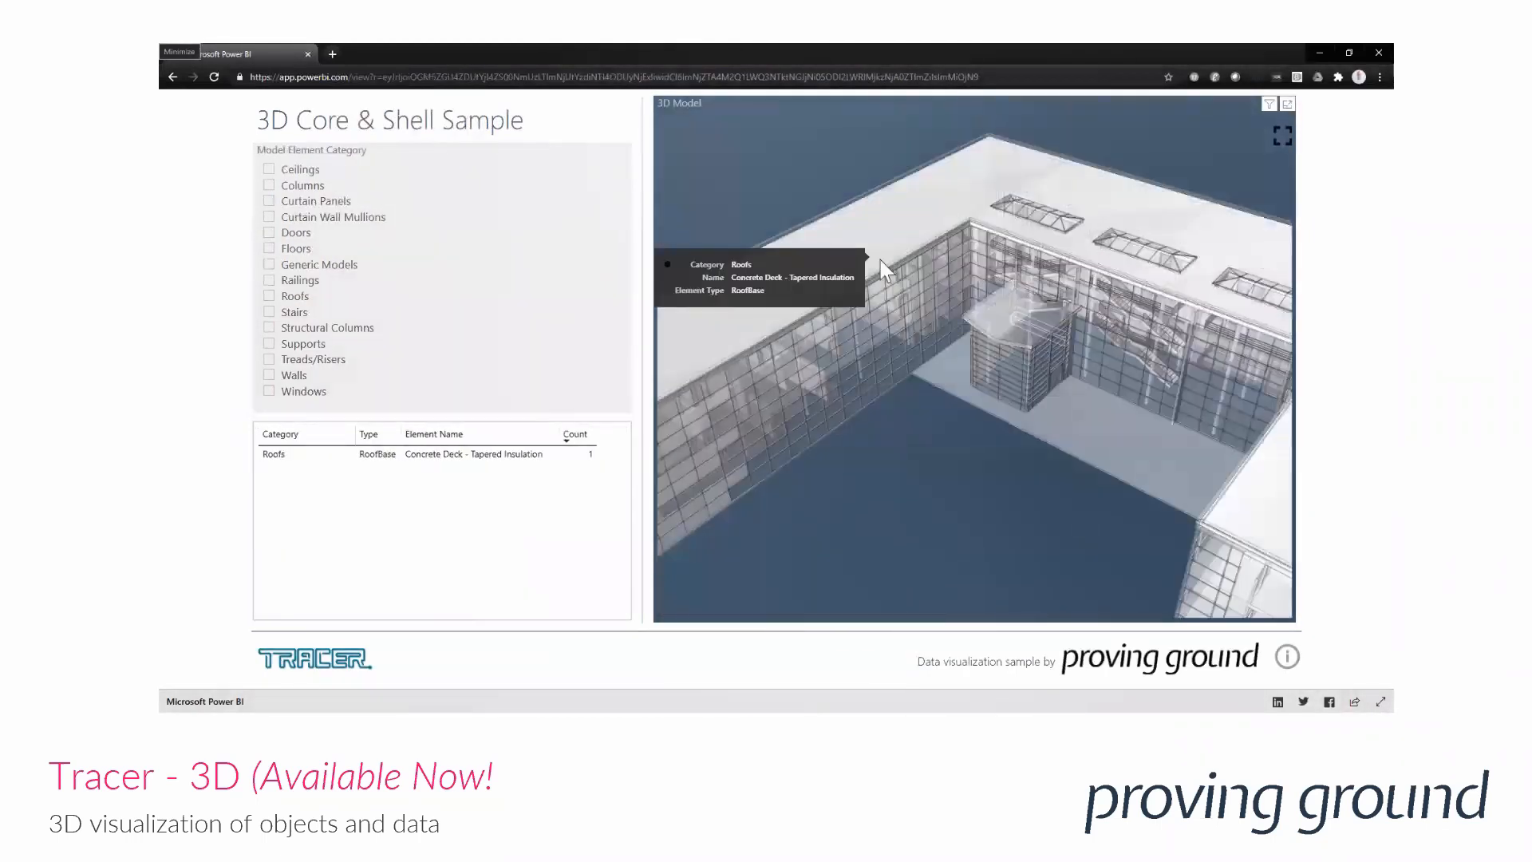
{"action": "left_click", "coordinate": [886, 271]}
{"action": "left_click", "coordinate": [269, 375]}
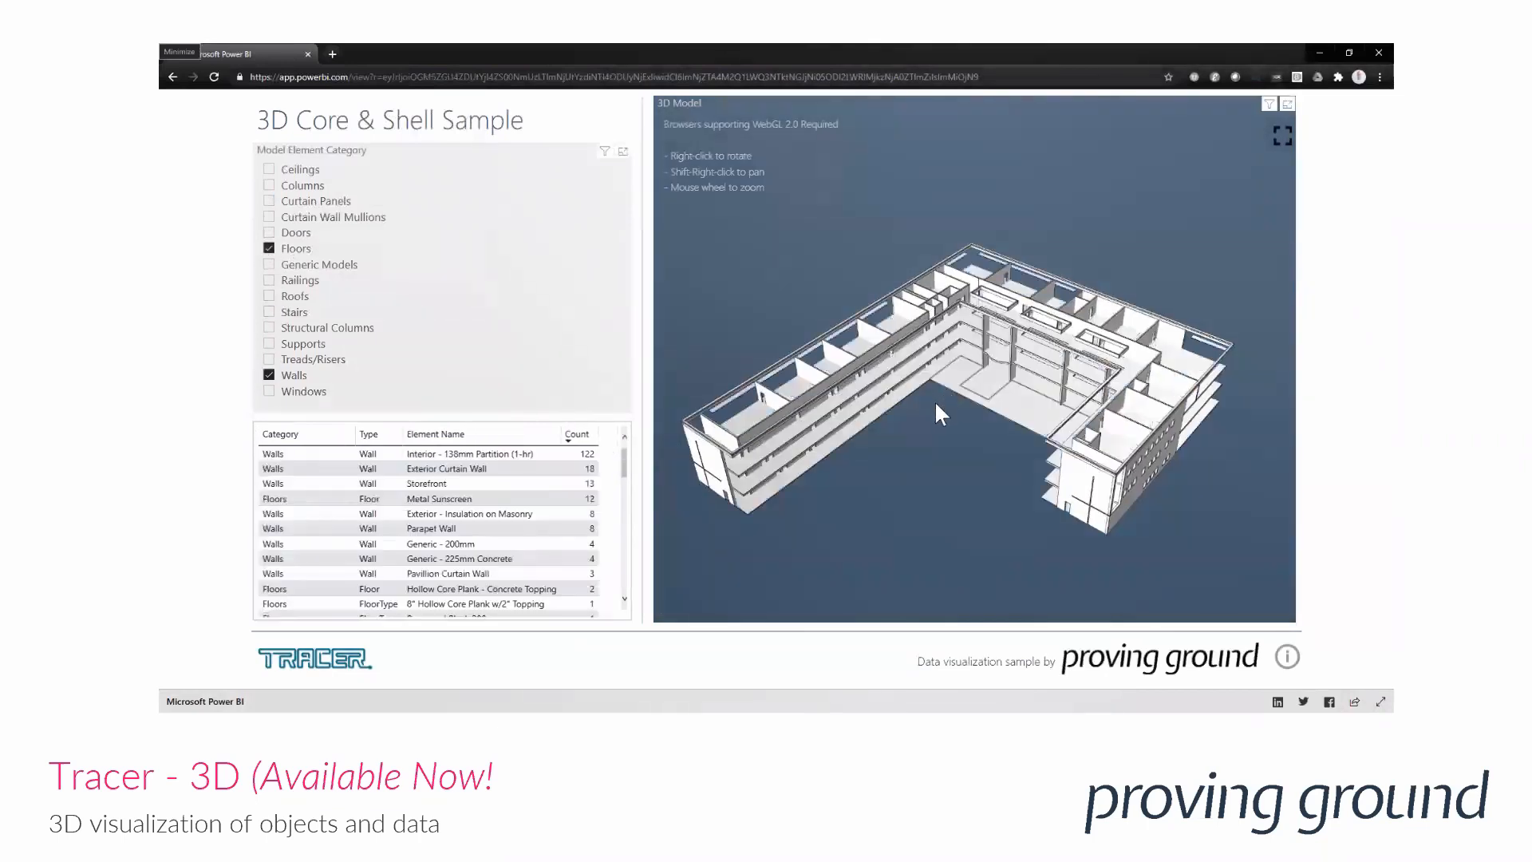
{"action": "scroll", "coordinate": [822, 405], "scroll_direction": "up", "scroll_amount": 5}
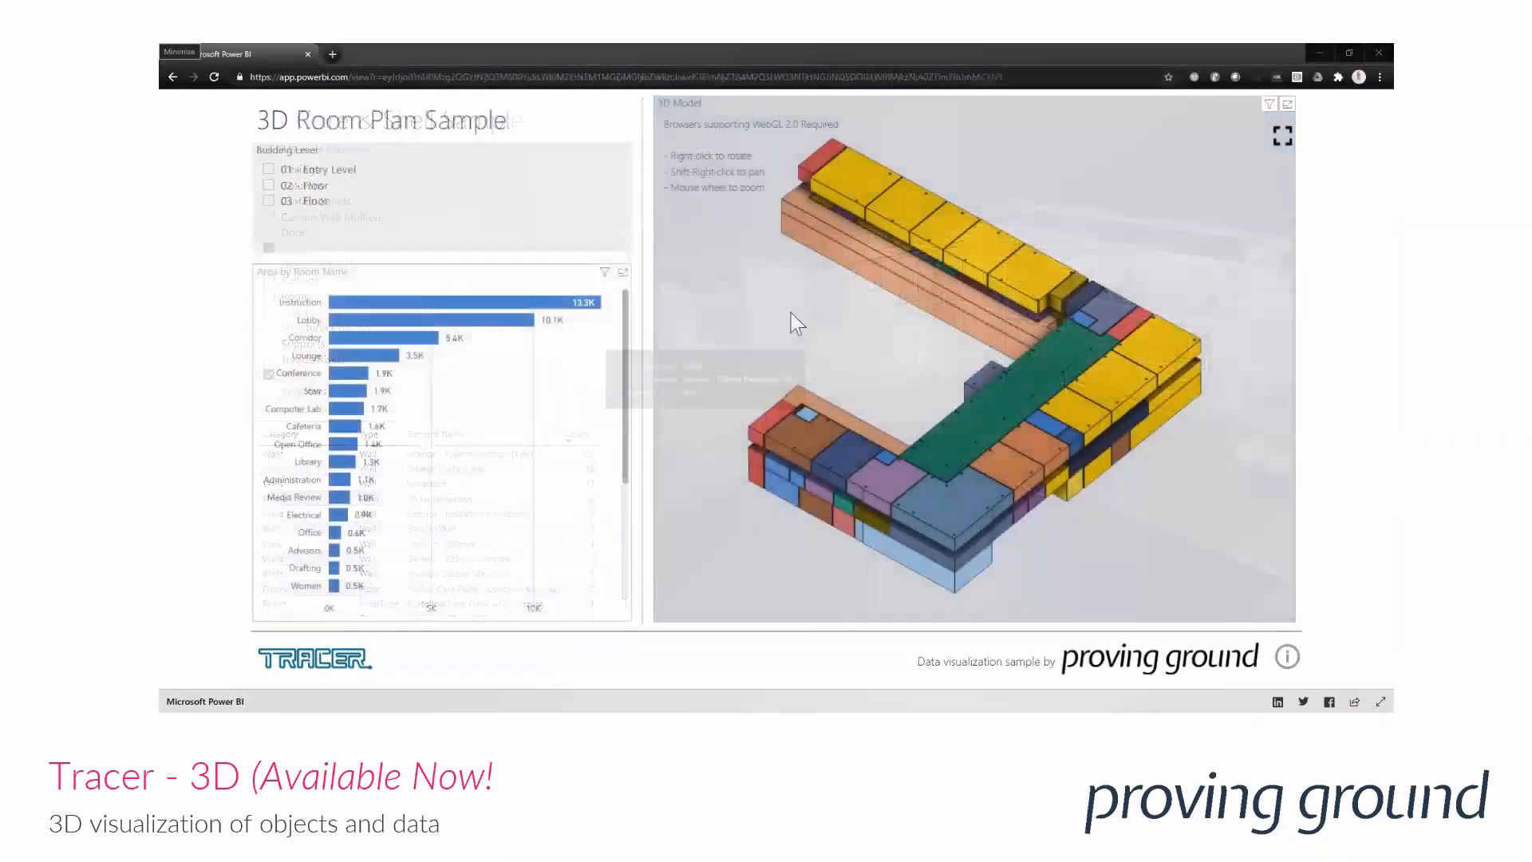
Step: In the 3D Room Plan Sample report, highlight the Instruction and Lobby rooms in turn and filter the building level to 02 - Floor
{"action": "left_click", "coordinate": [501, 304]}
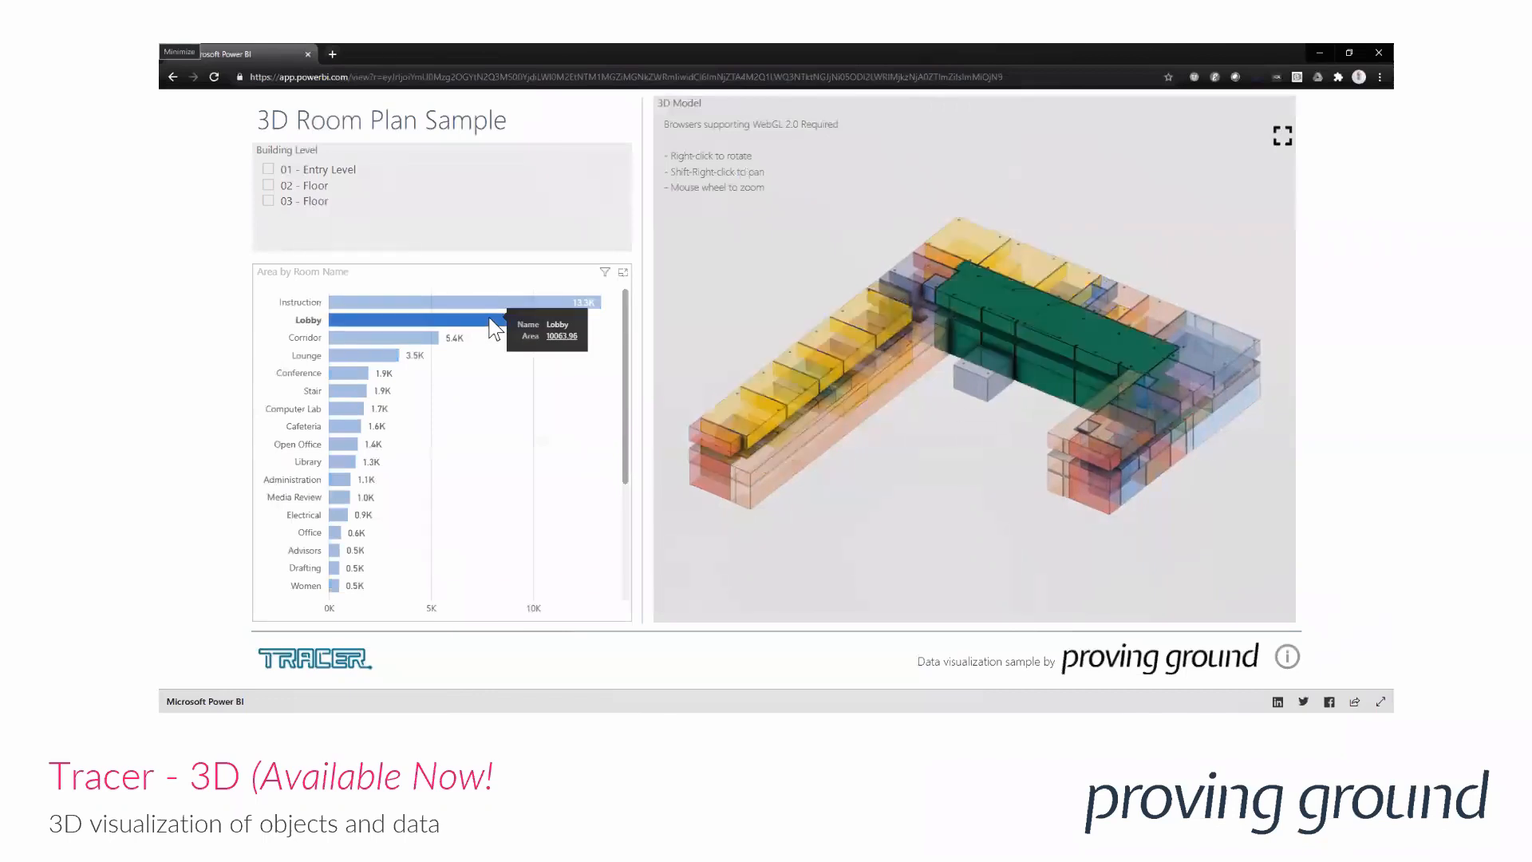
{"action": "left_click", "coordinate": [494, 323]}
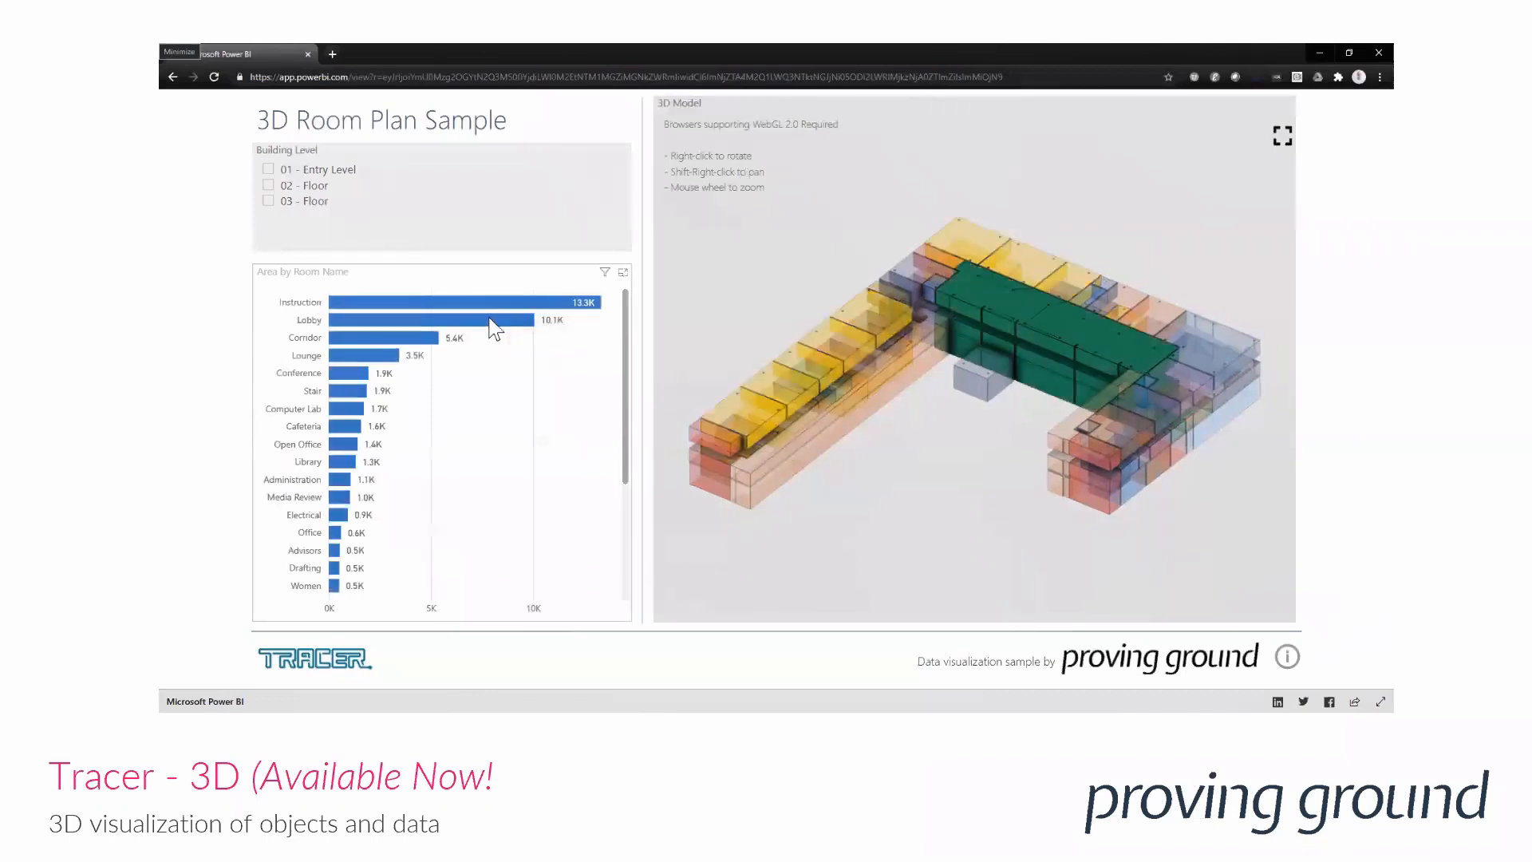
{"action": "left_click", "coordinate": [269, 186]}
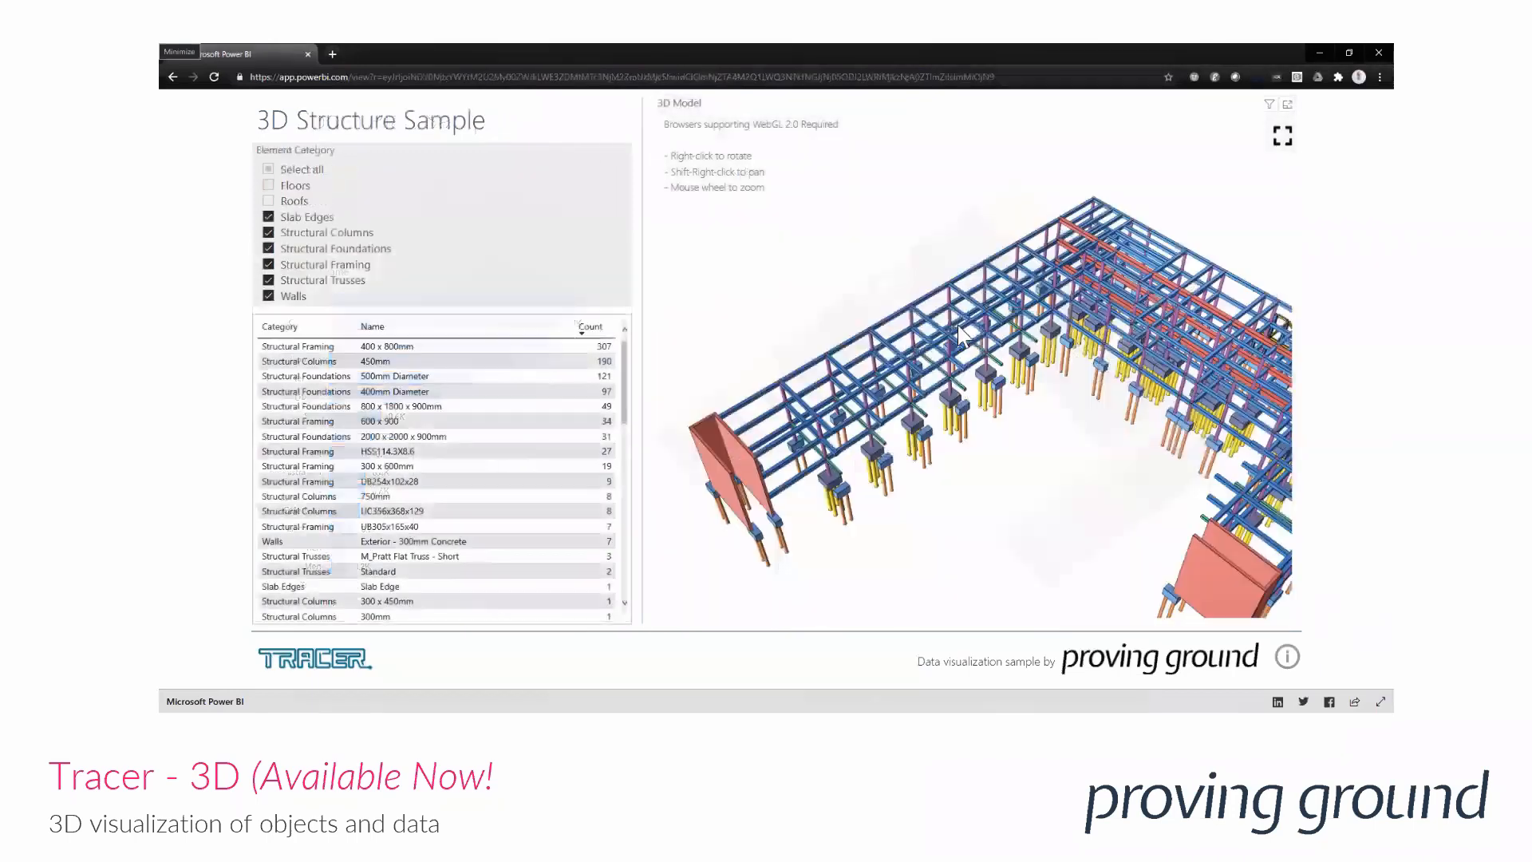
Step: In the 3D Structure Sample report, highlight a single 400 x 800mm framing member, clear it, and highlight all 400 x 800mm Structural Framing
{"action": "scroll", "coordinate": [958, 324], "scroll_direction": "up", "scroll_amount": 5}
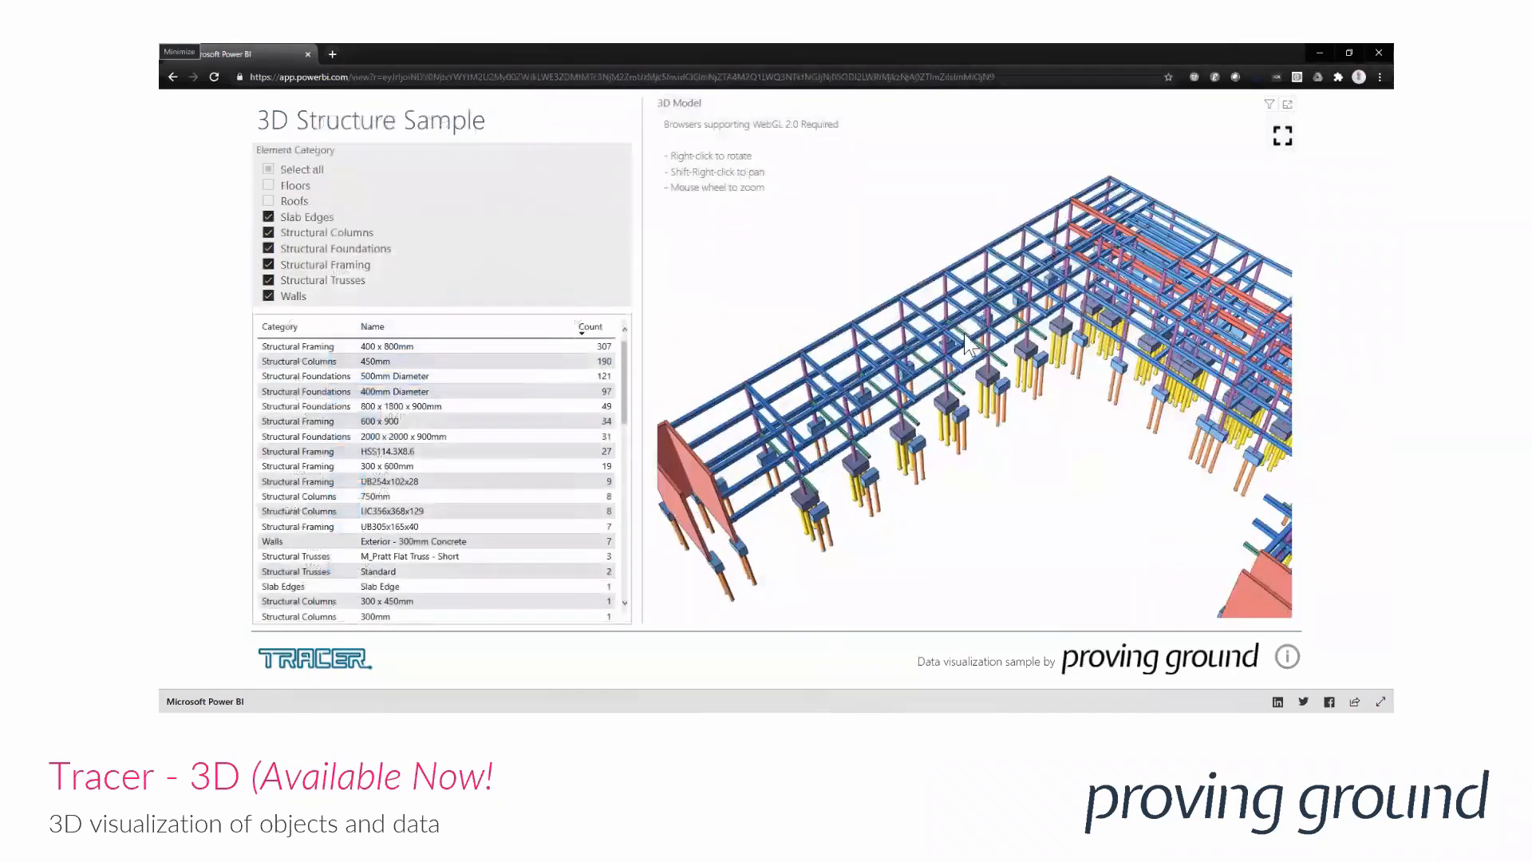
{"action": "left_click", "coordinate": [951, 252]}
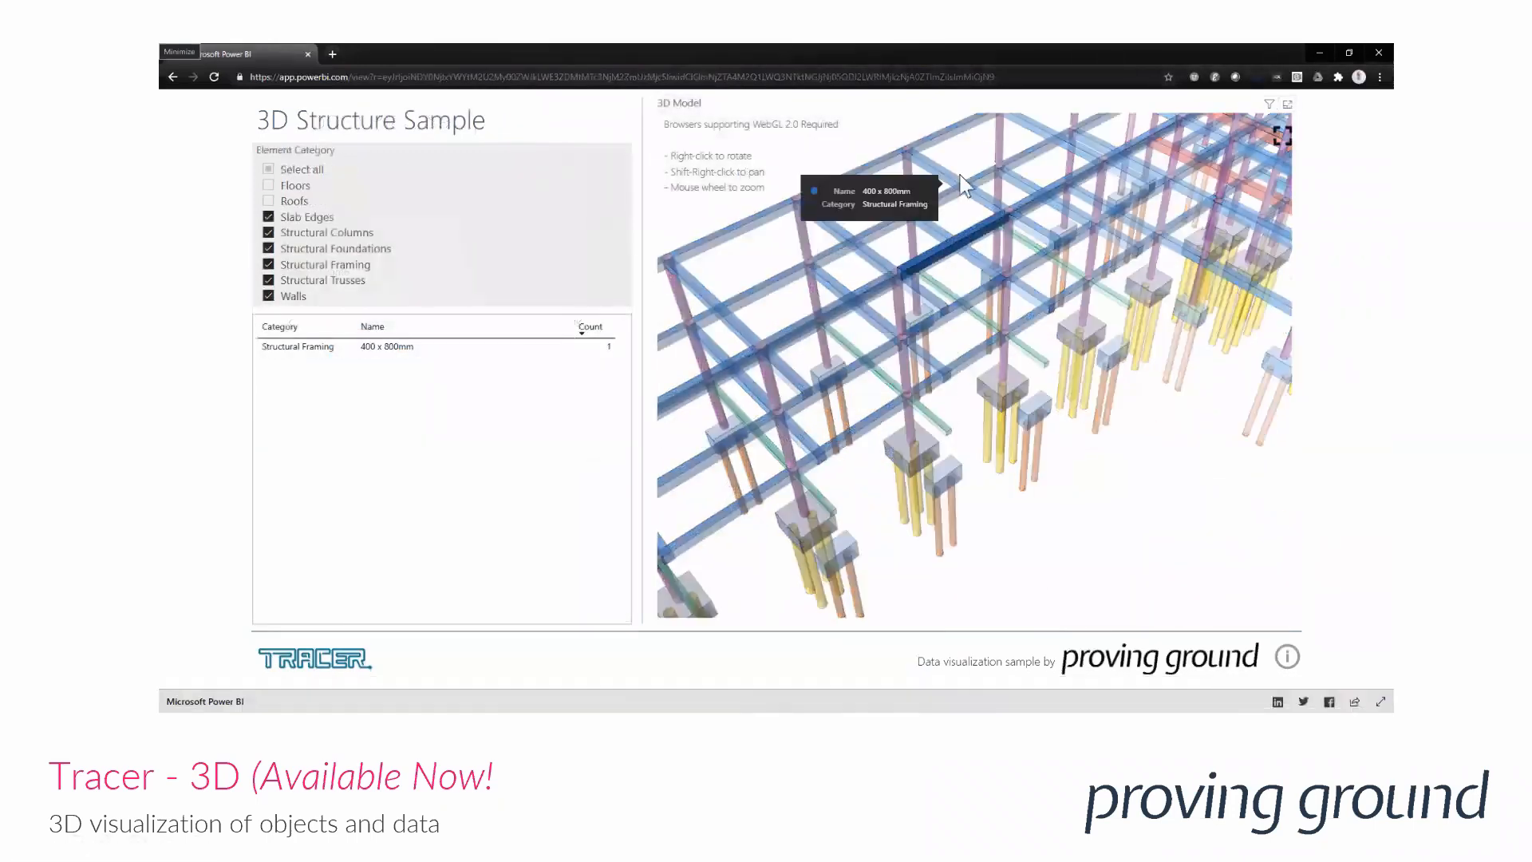
{"action": "left_click", "coordinate": [1087, 203]}
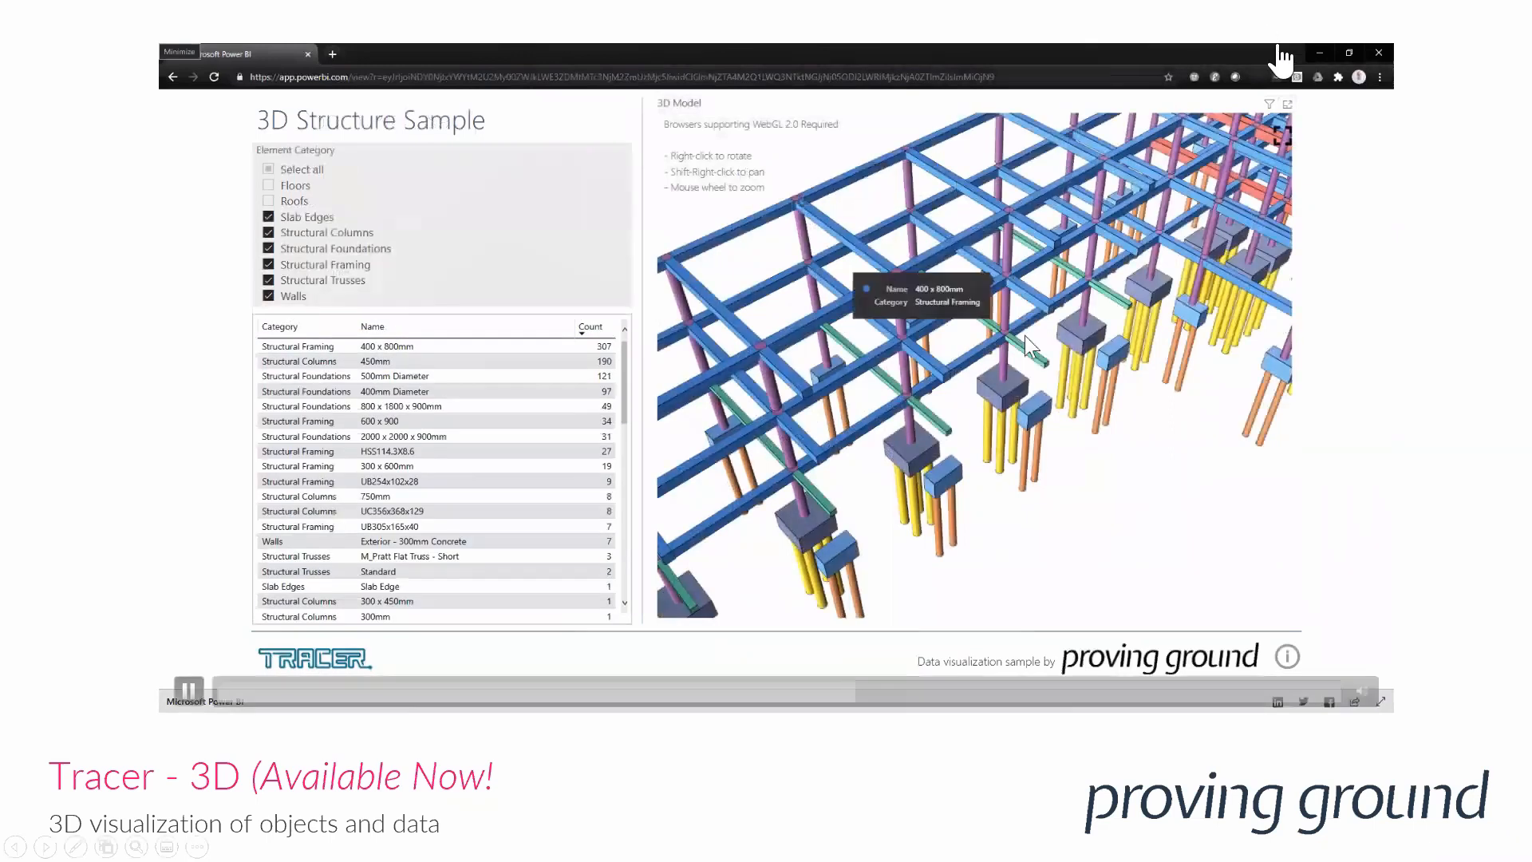
{"action": "left_click", "coordinate": [310, 348]}
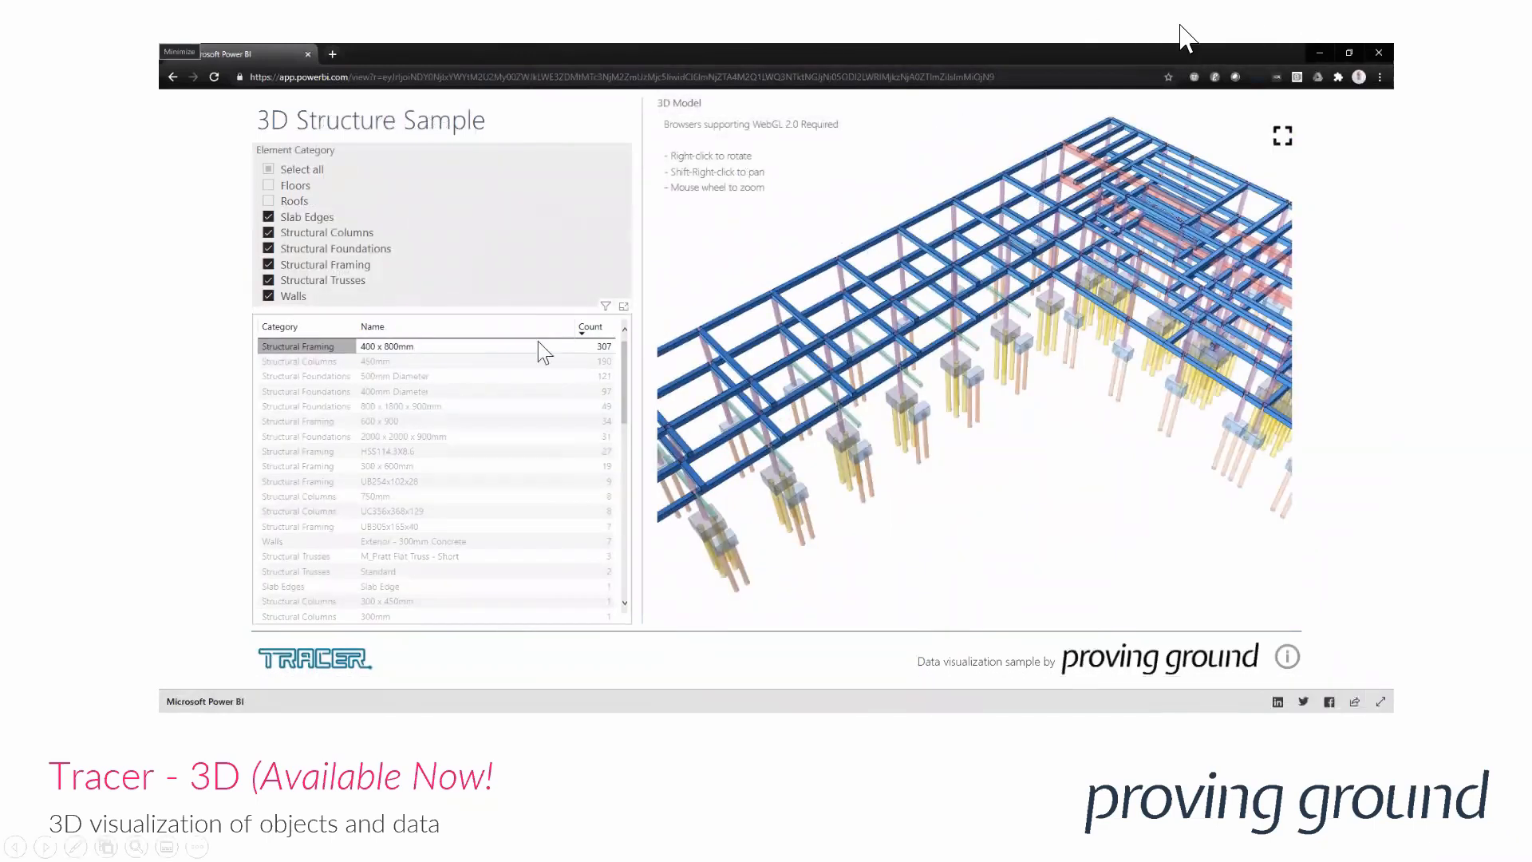
Step: End the slide show, switch to the SeagramsBuilding.rvt model in Revit and view the tower from several sides
{"action": "key", "text": "Escape"}
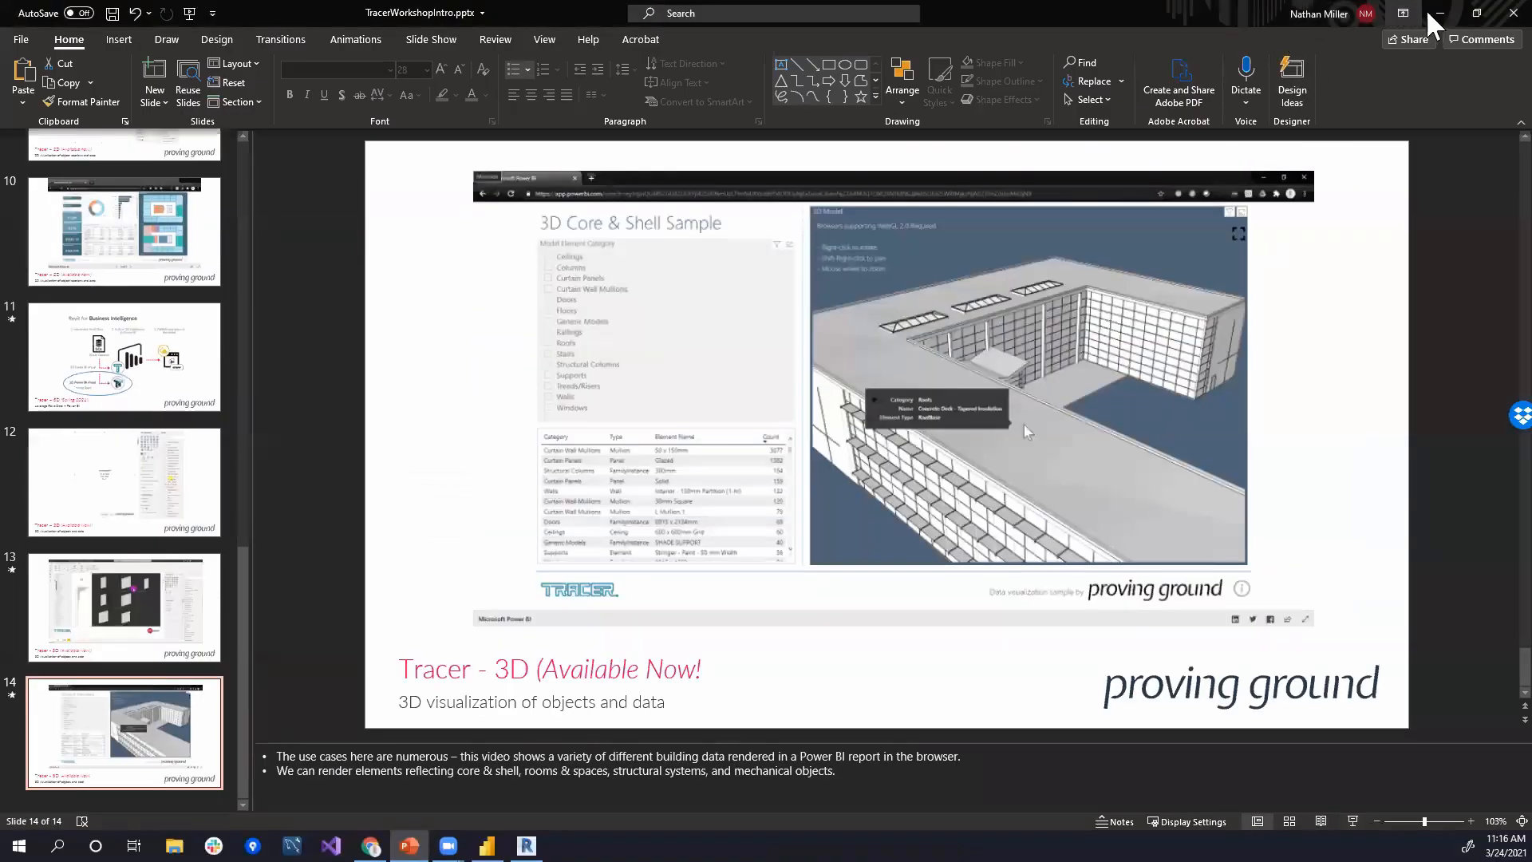
{"action": "left_click", "coordinate": [1440, 13]}
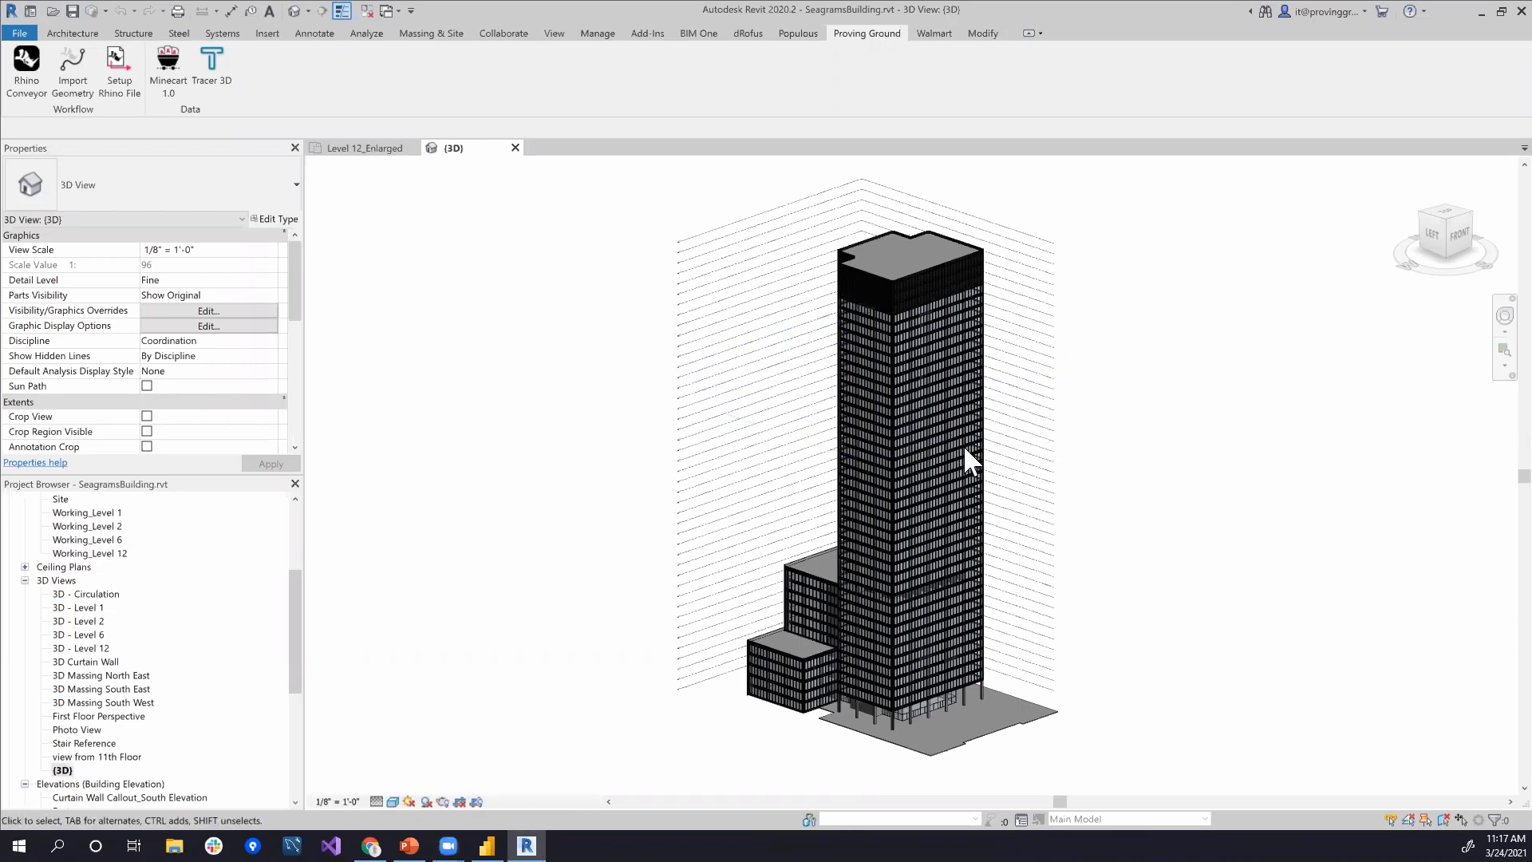
{"action": "scroll", "coordinate": [964, 444], "scroll_direction": "up", "scroll_amount": 6}
{"action": "left_click_drag", "start_coordinate": [1077, 513], "coordinate": [1058, 462]}
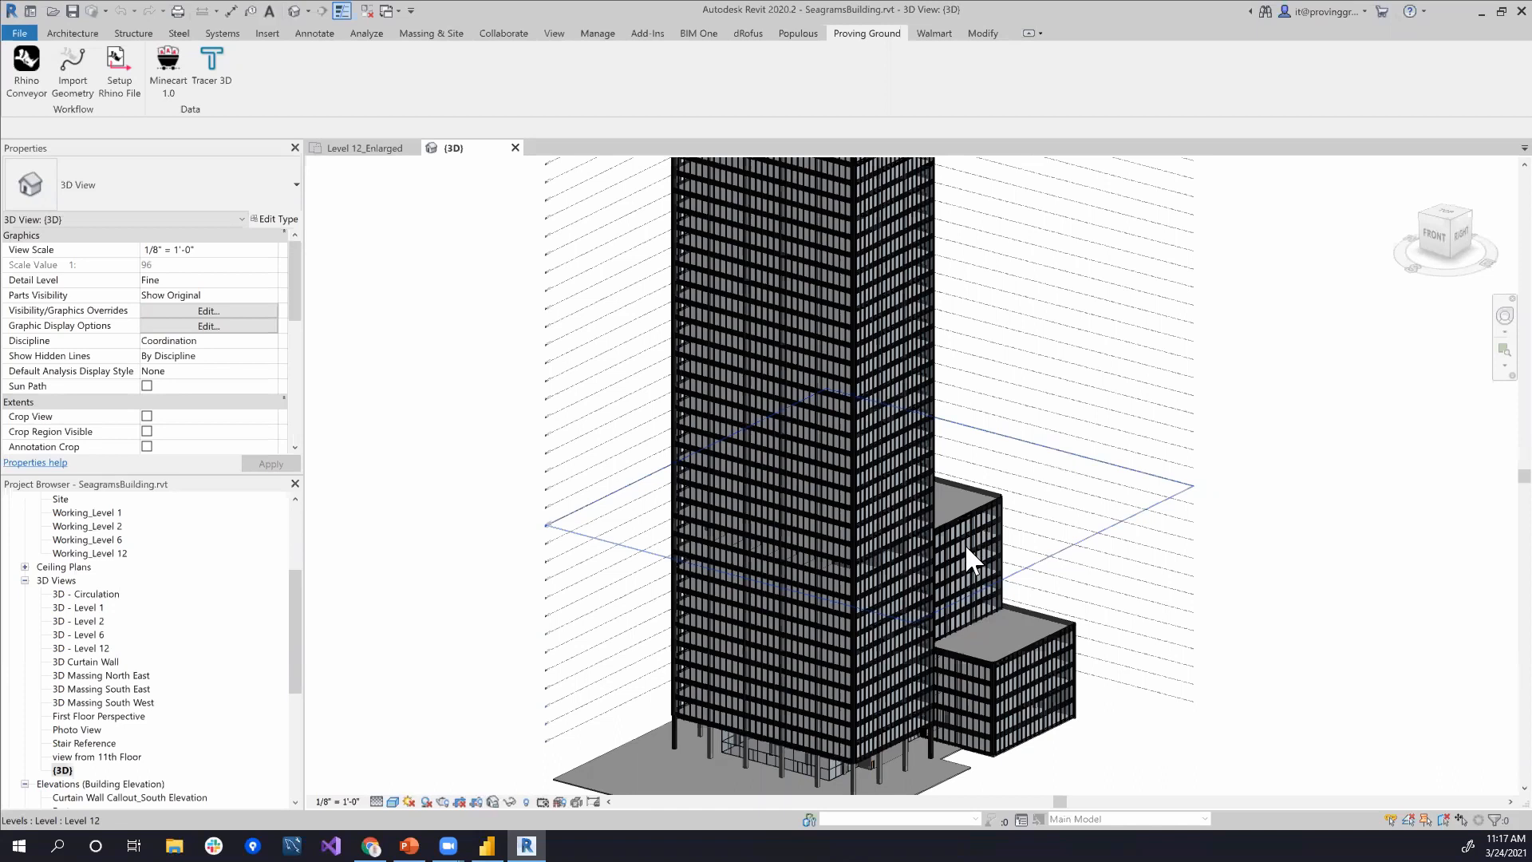
{"action": "scroll", "coordinate": [1035, 532], "scroll_direction": "down", "scroll_amount": 2}
{"action": "left_click_drag", "start_coordinate": [1036, 447], "coordinate": [865, 341]}
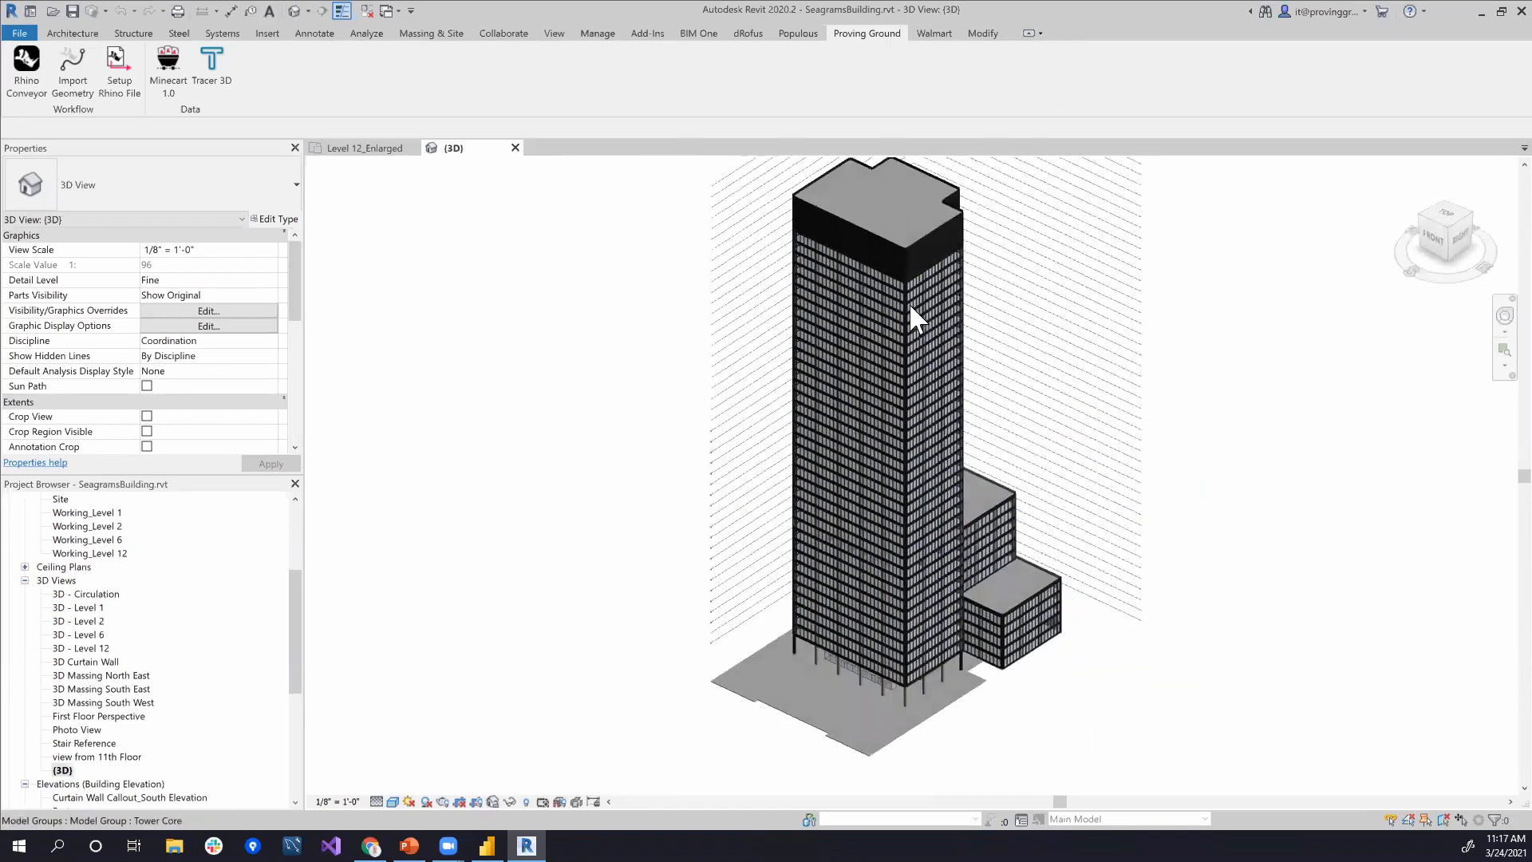
{"action": "scroll", "coordinate": [911, 307], "scroll_direction": "up", "scroll_amount": 5}
{"action": "left_click_drag", "start_coordinate": [1011, 361], "coordinate": [868, 448]}
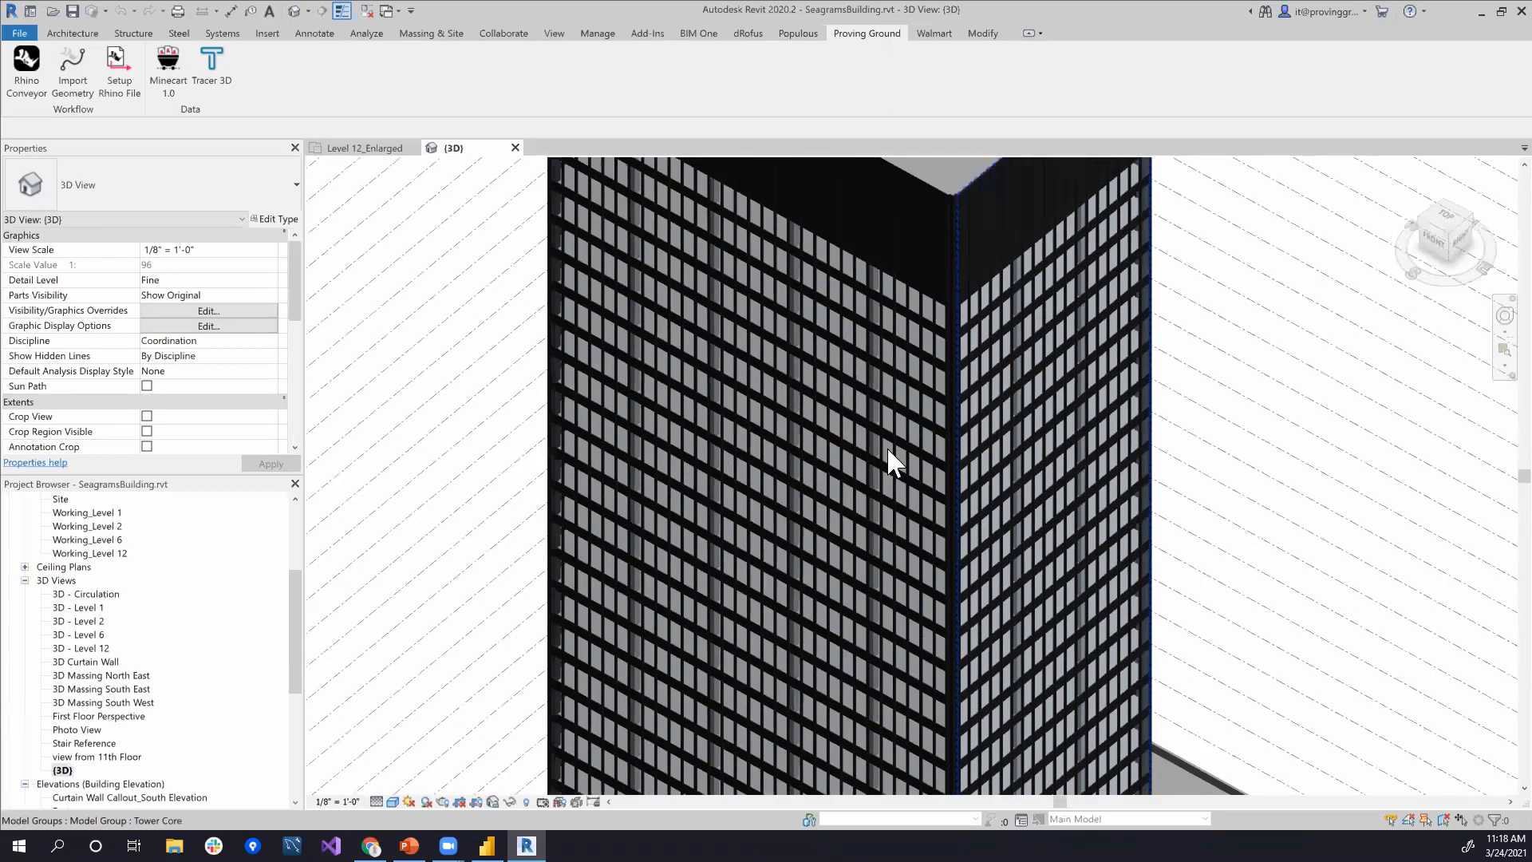
Step: Examine the tower's curtain wall panels, mullions and columns up close and its base in the 3D view
{"action": "scroll", "coordinate": [888, 450], "scroll_direction": "up", "scroll_amount": 5}
{"action": "scroll", "coordinate": [928, 451], "scroll_direction": "down", "scroll_amount": 4}
{"action": "scroll", "coordinate": [934, 451], "scroll_direction": "up", "scroll_amount": 4}
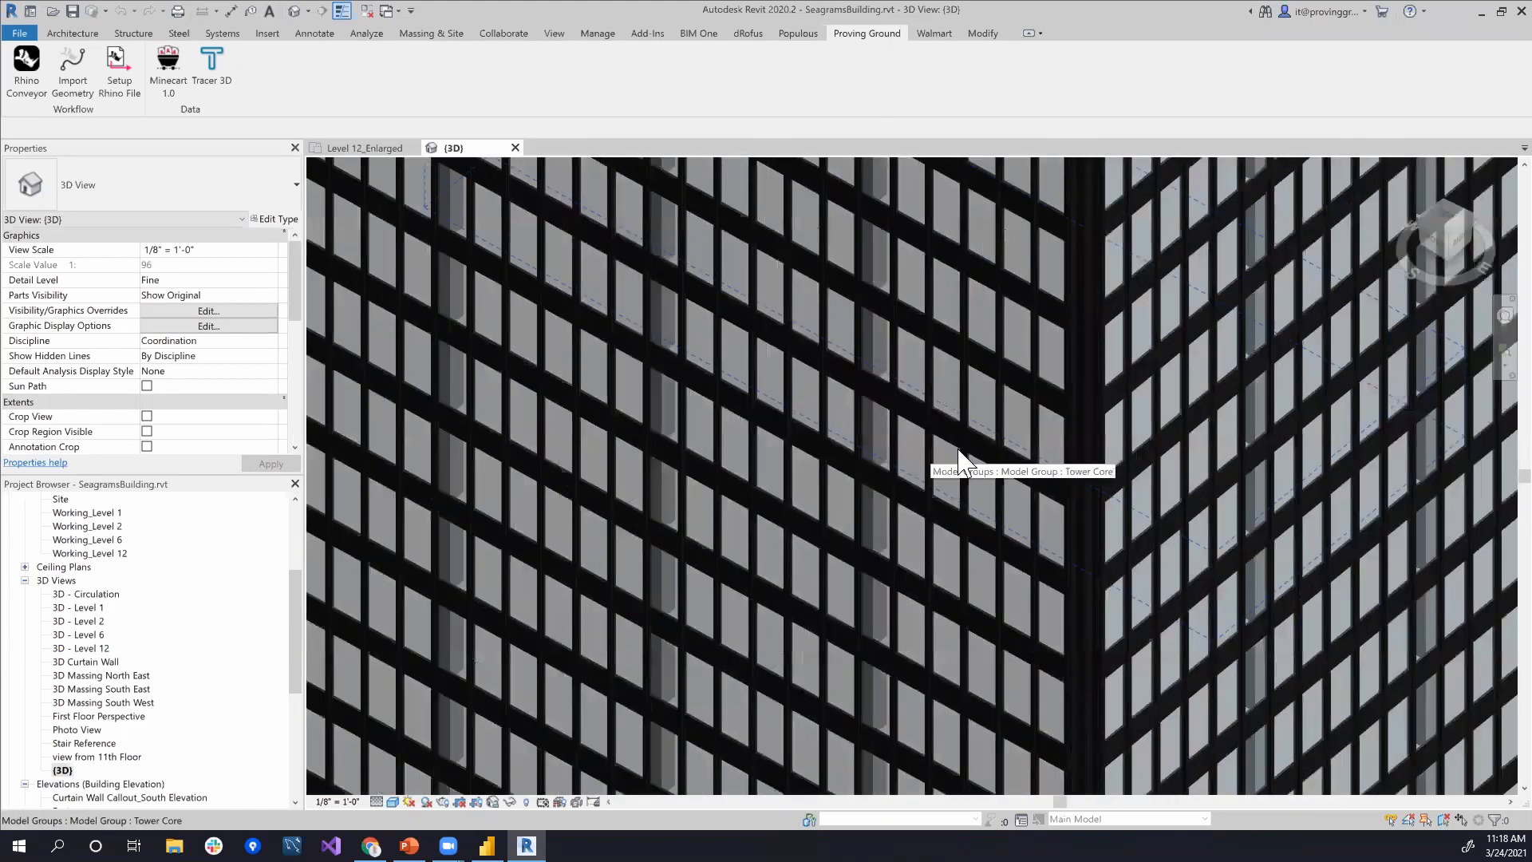
{"action": "scroll", "coordinate": [959, 449], "scroll_direction": "down", "scroll_amount": 3}
{"action": "left_click_drag", "start_coordinate": [1033, 482], "coordinate": [1070, 348]}
{"action": "scroll", "coordinate": [1031, 565], "scroll_direction": "down", "scroll_amount": 2}
{"action": "left_click_drag", "start_coordinate": [1002, 670], "coordinate": [940, 543]}
{"action": "scroll", "coordinate": [940, 536], "scroll_direction": "down", "scroll_amount": 4}
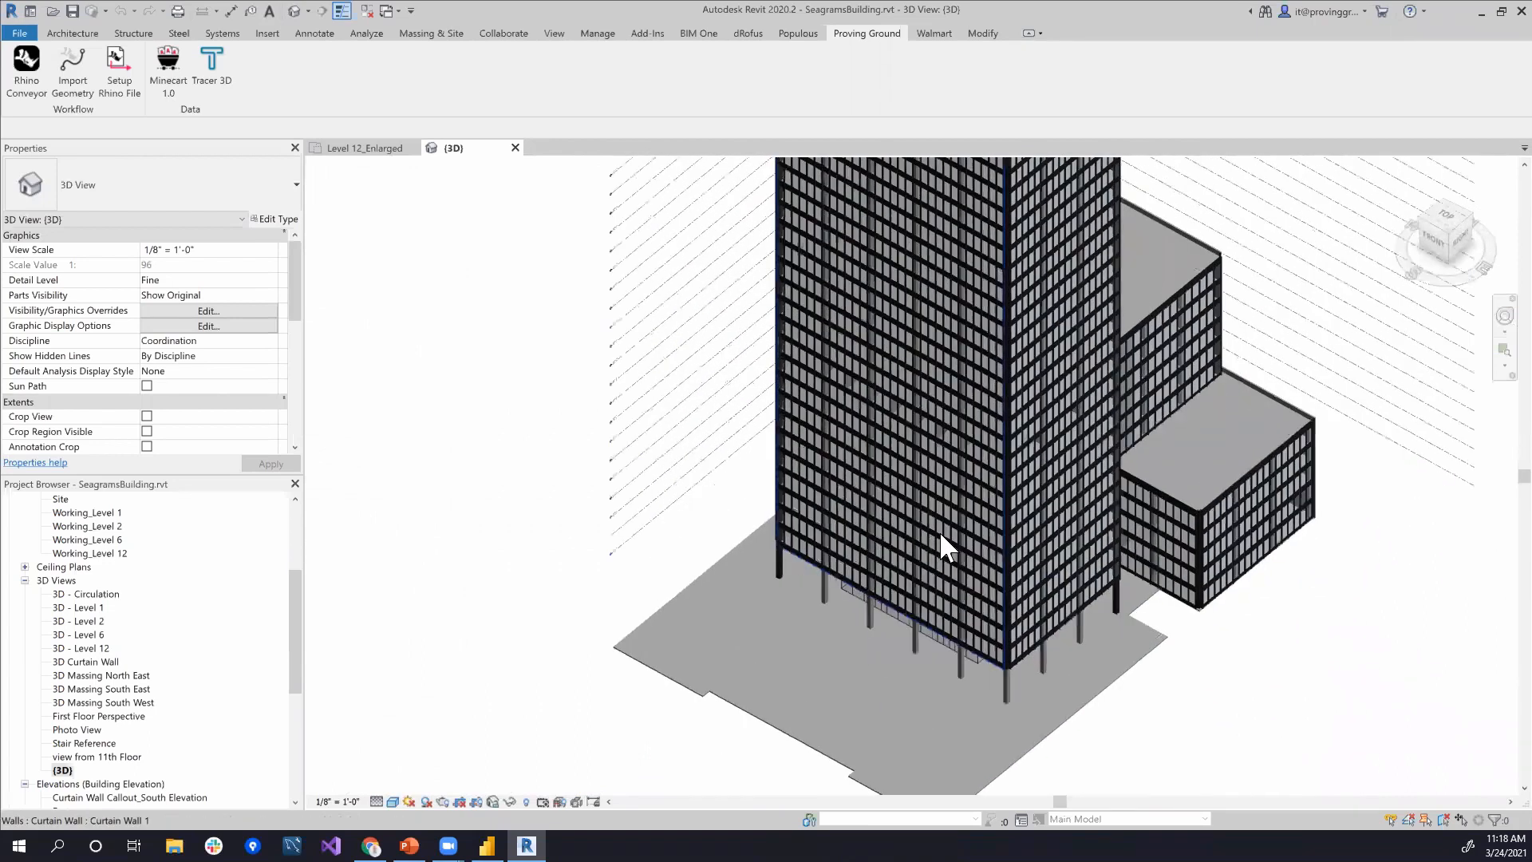
{"action": "scroll", "coordinate": [941, 535], "scroll_direction": "up", "scroll_amount": 8}
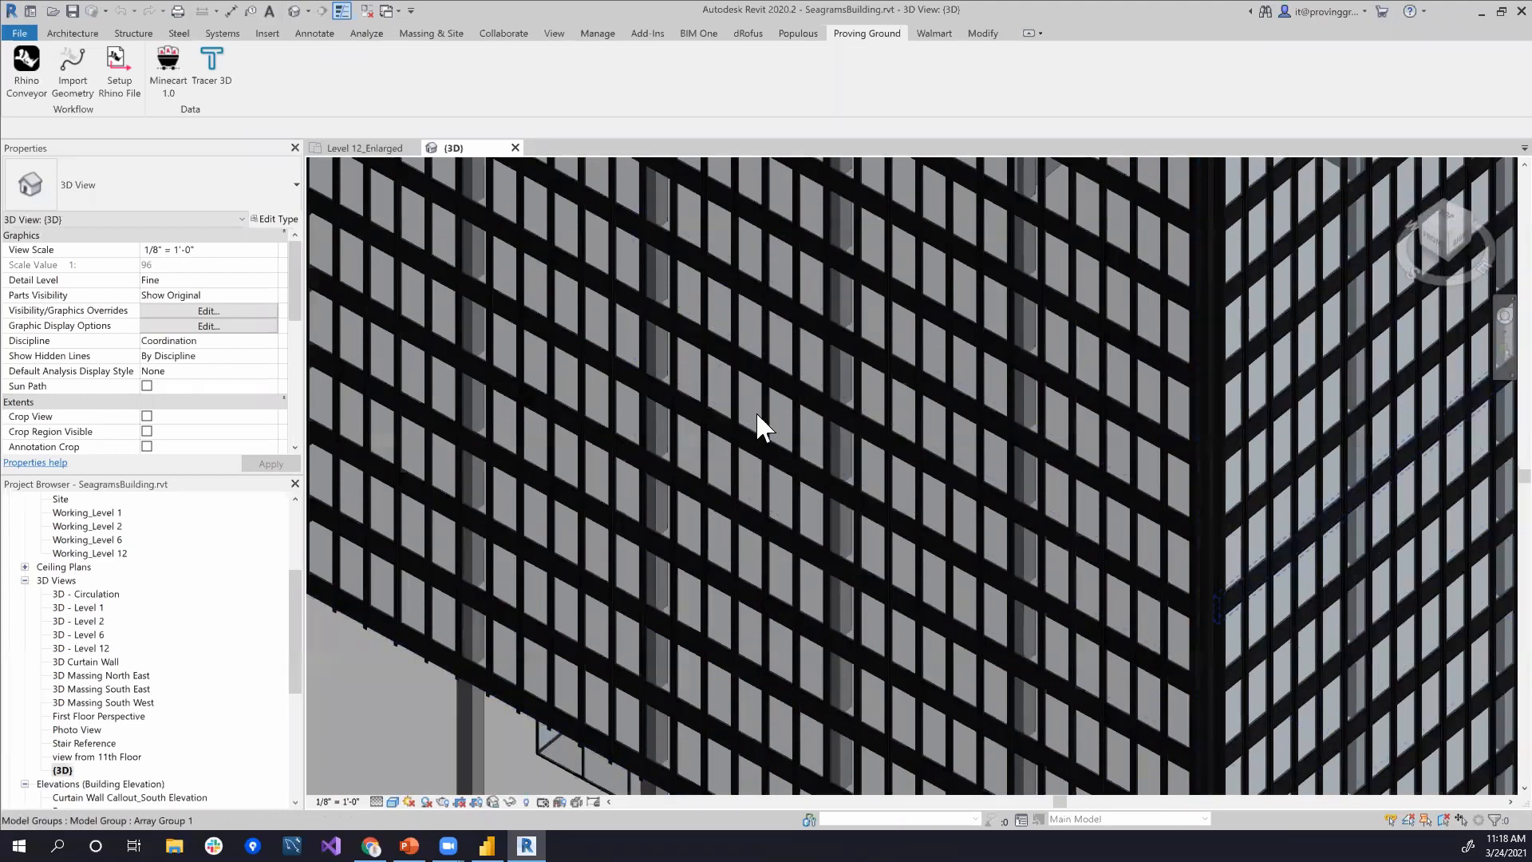
{"action": "scroll", "coordinate": [836, 438], "scroll_direction": "up", "scroll_amount": 4}
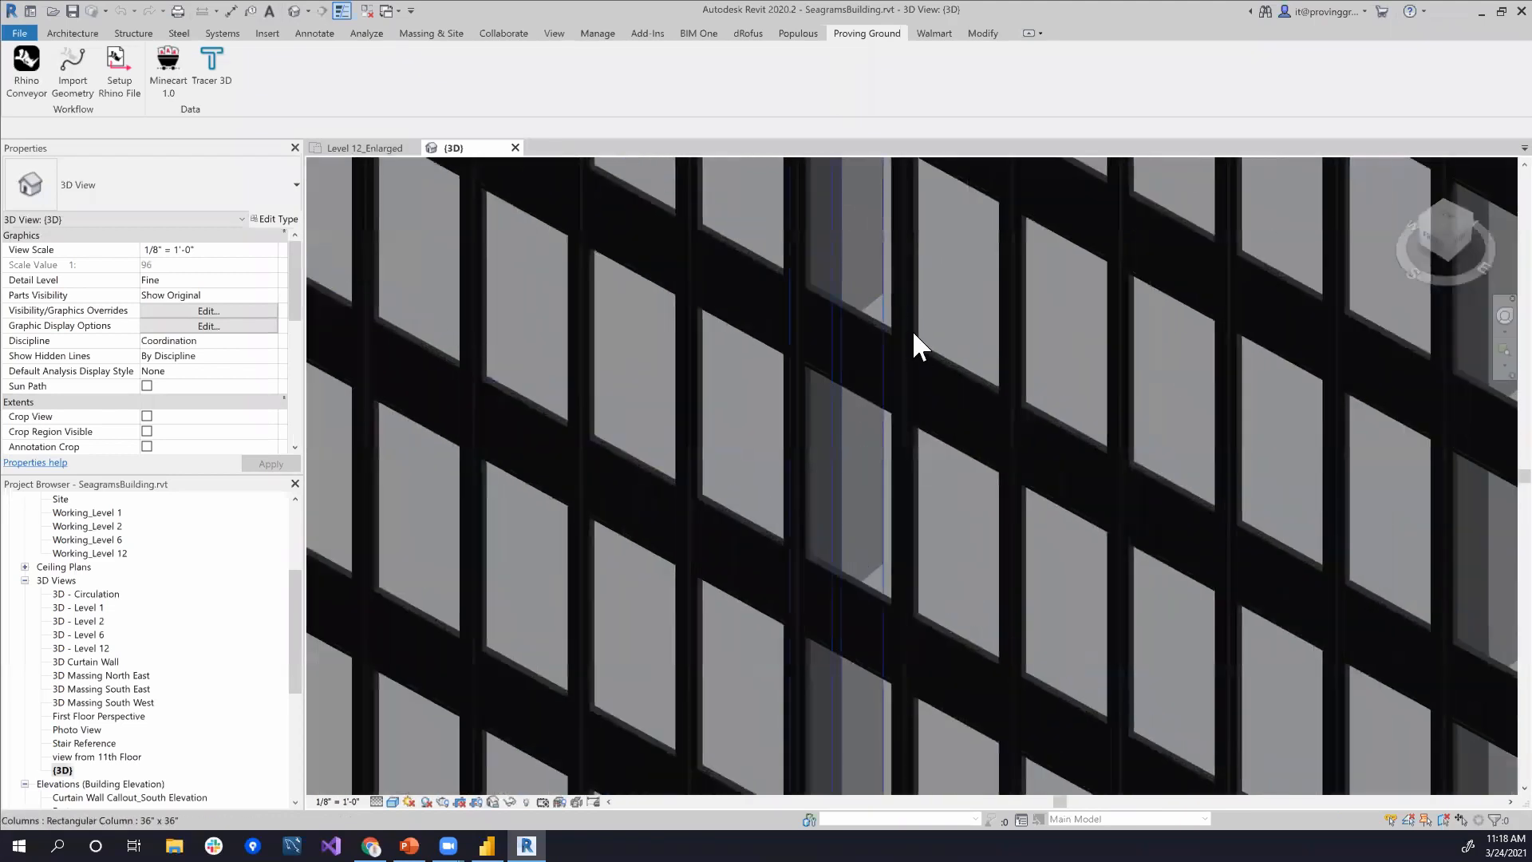
{"action": "scroll", "coordinate": [916, 329], "scroll_direction": "up", "scroll_amount": 2}
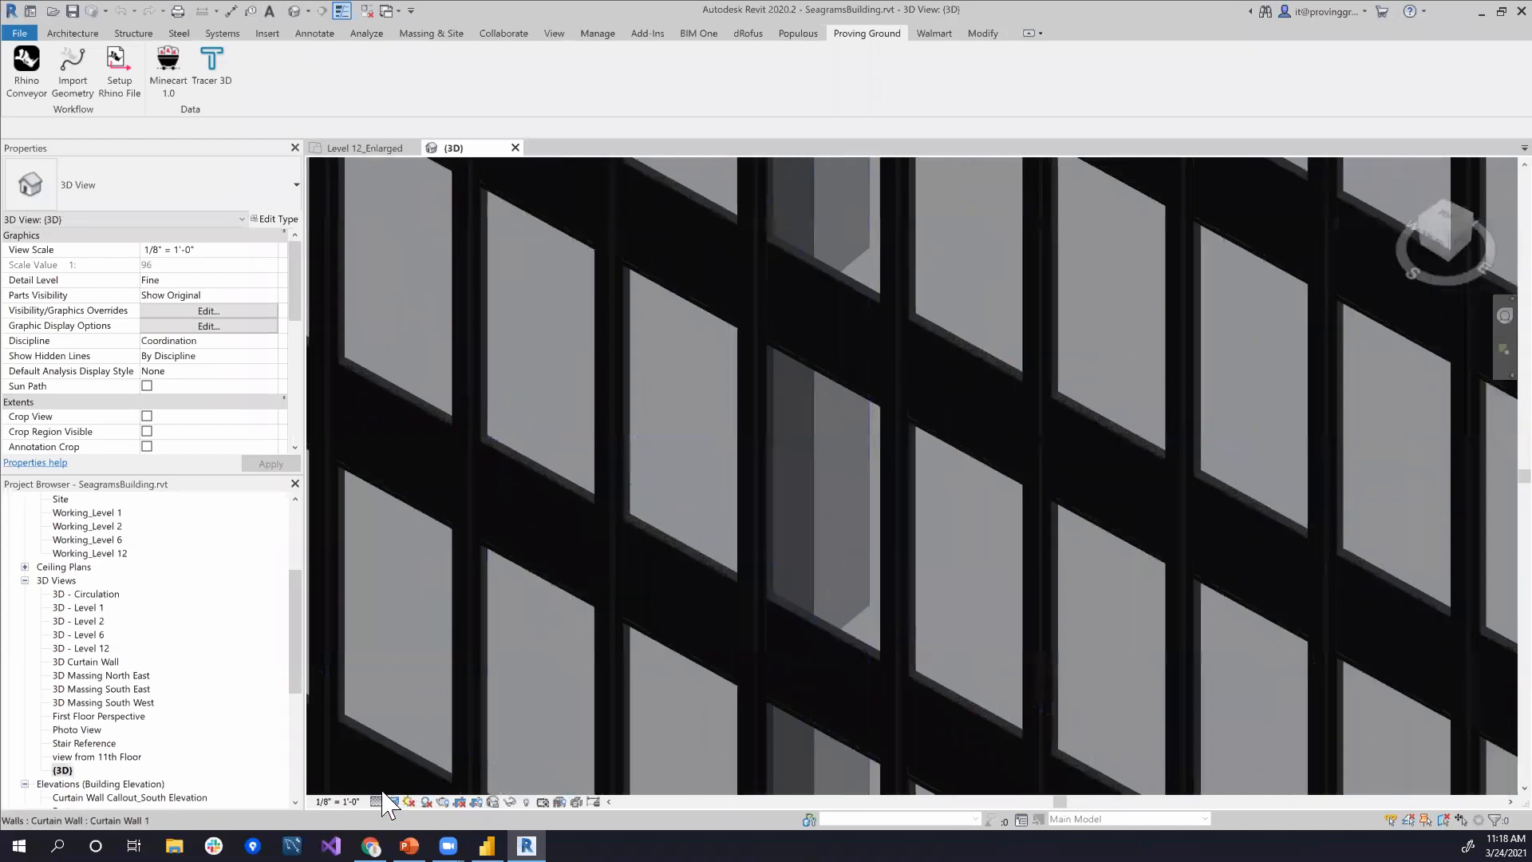
Step: Set the 3D view's visual style to Hidden Line
{"action": "left_click", "coordinate": [394, 802]}
{"action": "left_click", "coordinate": [448, 723]}
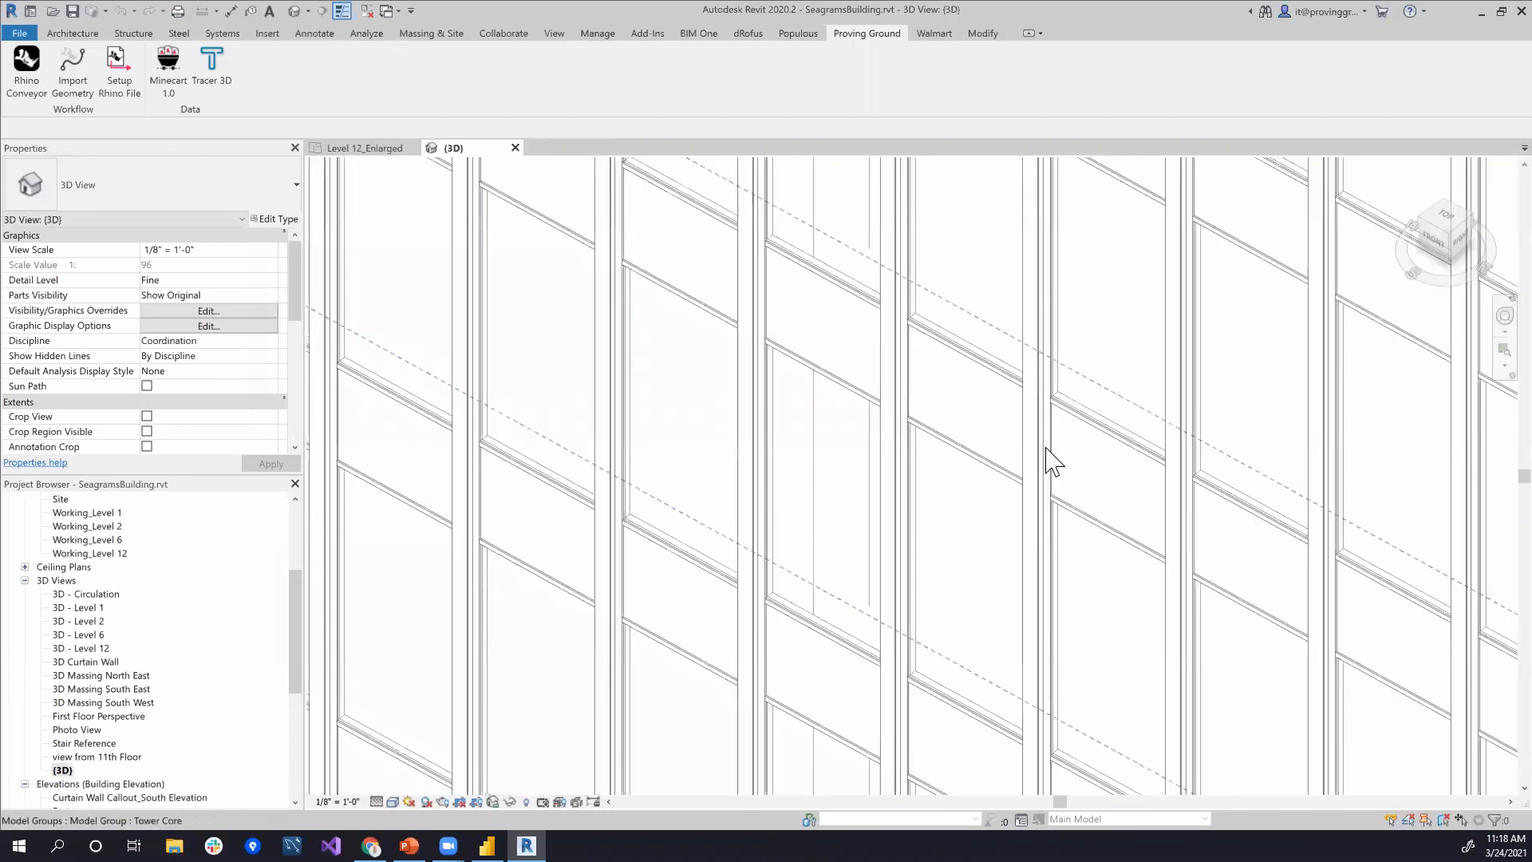
{"action": "scroll", "coordinate": [1047, 502], "scroll_direction": "down", "scroll_amount": 5}
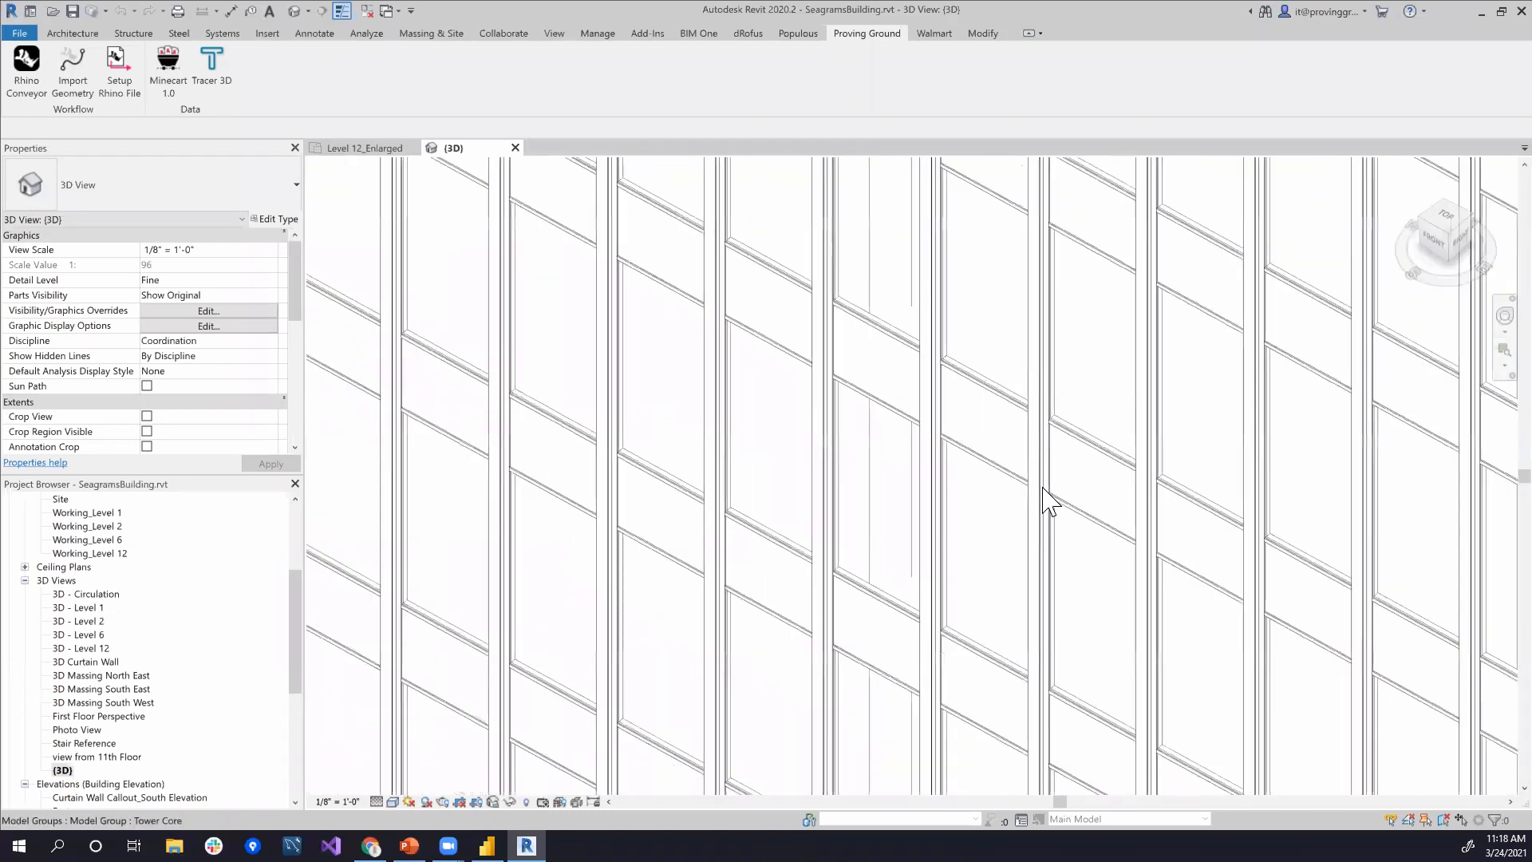
{"action": "scroll", "coordinate": [1047, 502], "scroll_direction": "down", "scroll_amount": 4}
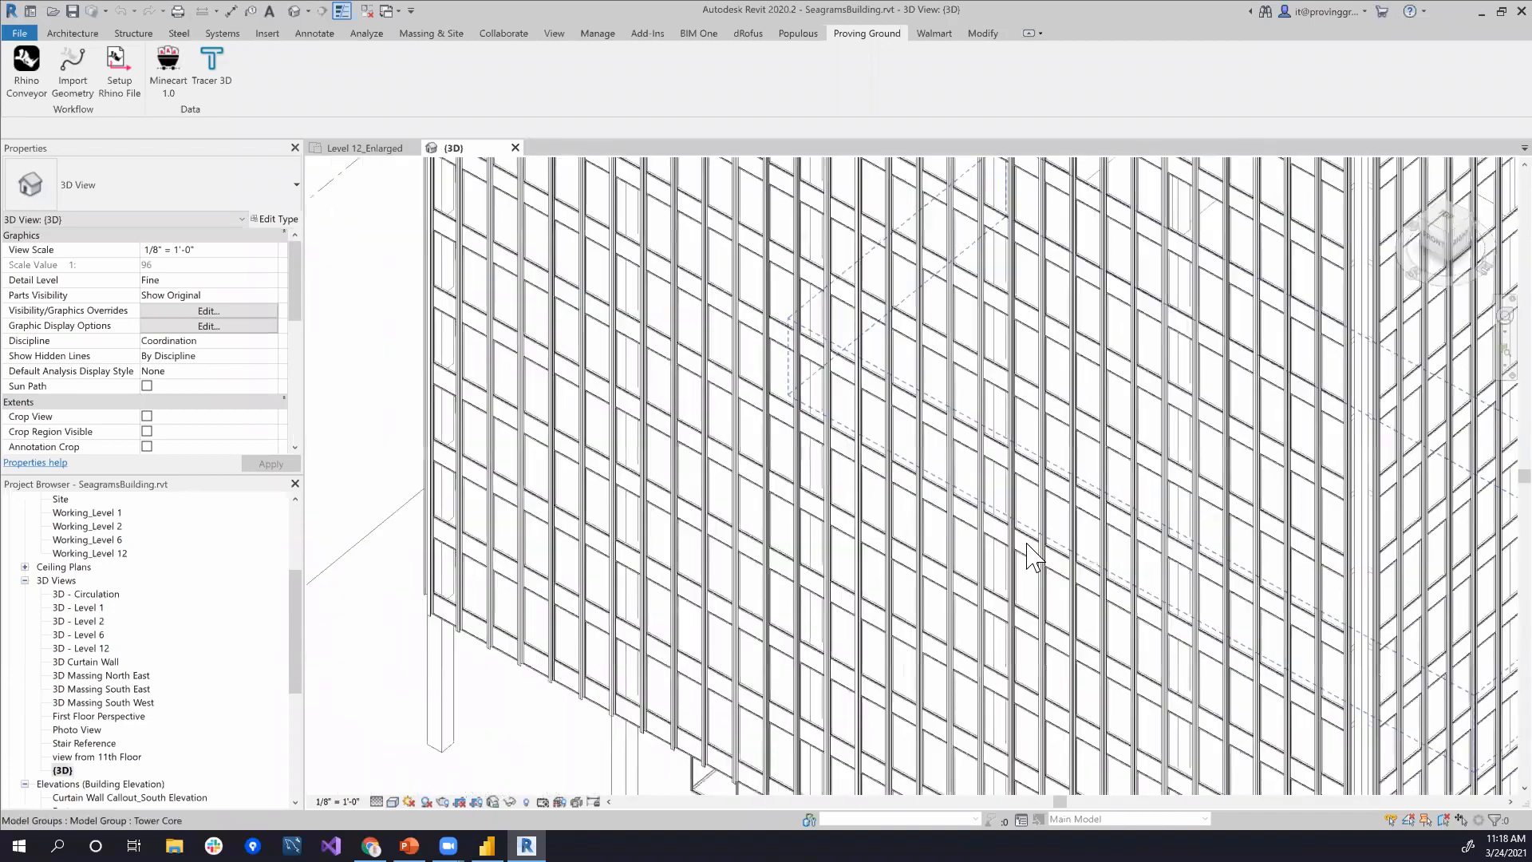
Step: Examine the whole tower and its lower podium volumes in the 3D view, turning the model to show its opposite side
{"action": "scroll", "coordinate": [1025, 551], "scroll_direction": "down", "scroll_amount": 3}
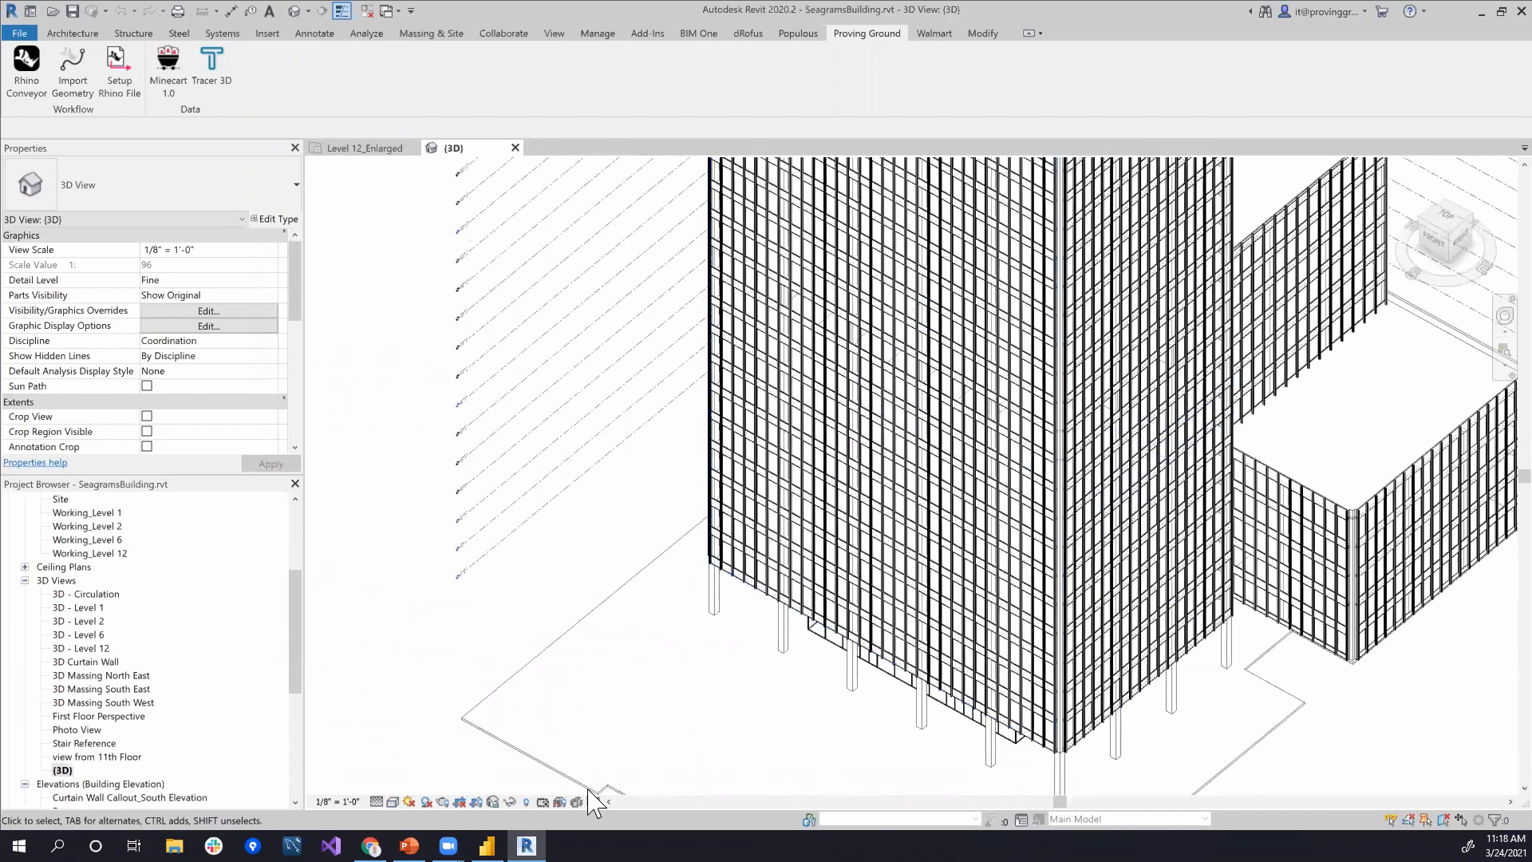
{"action": "scroll", "coordinate": [957, 451], "scroll_direction": "down", "scroll_amount": 2}
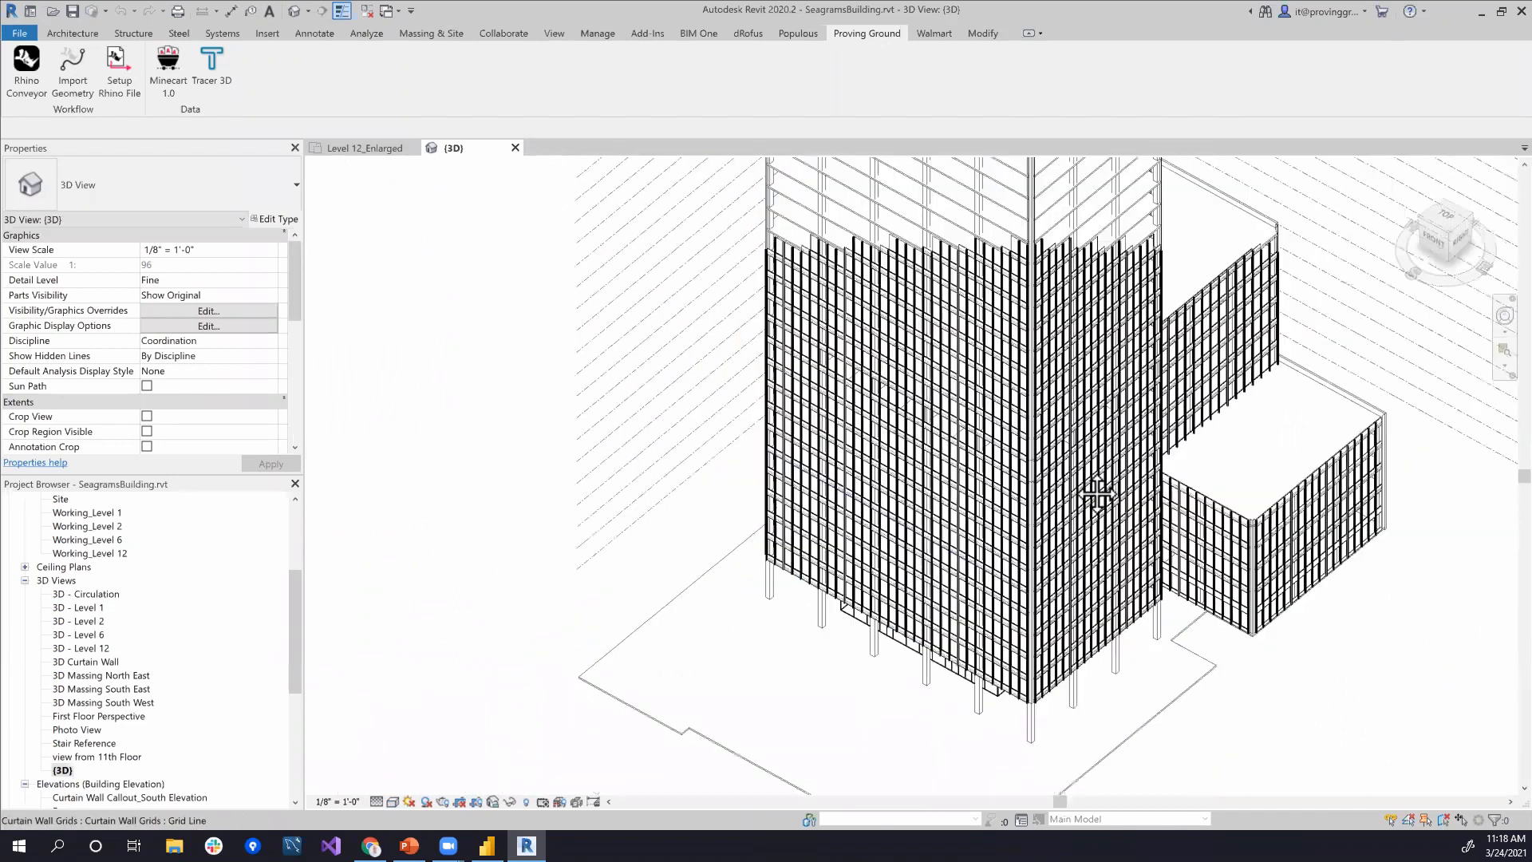
{"action": "scroll", "coordinate": [892, 504], "scroll_direction": "up", "scroll_amount": 3}
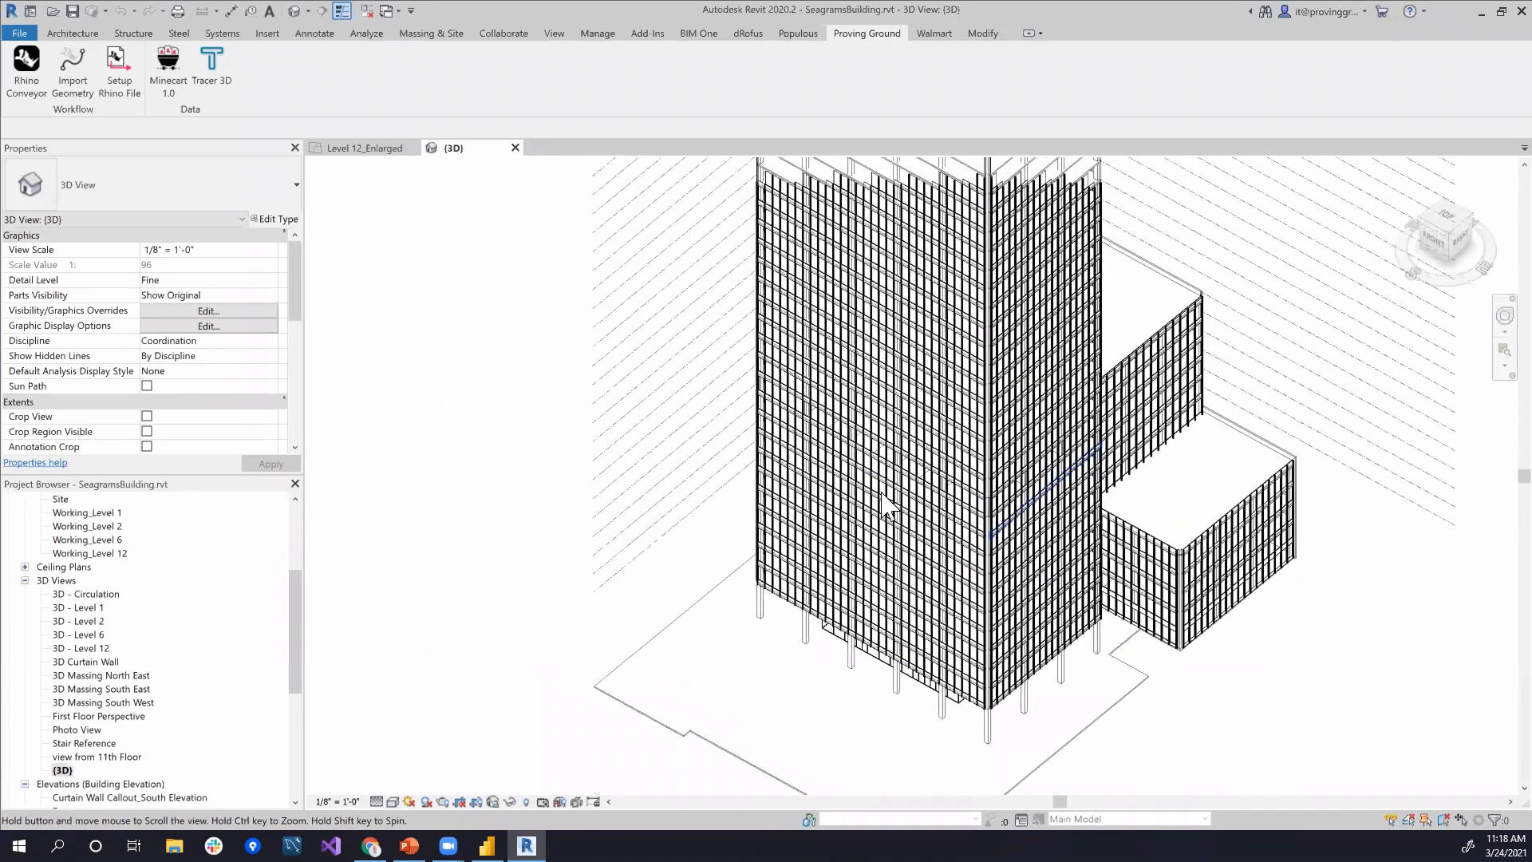
{"action": "scroll", "coordinate": [874, 491], "scroll_direction": "down", "scroll_amount": 1}
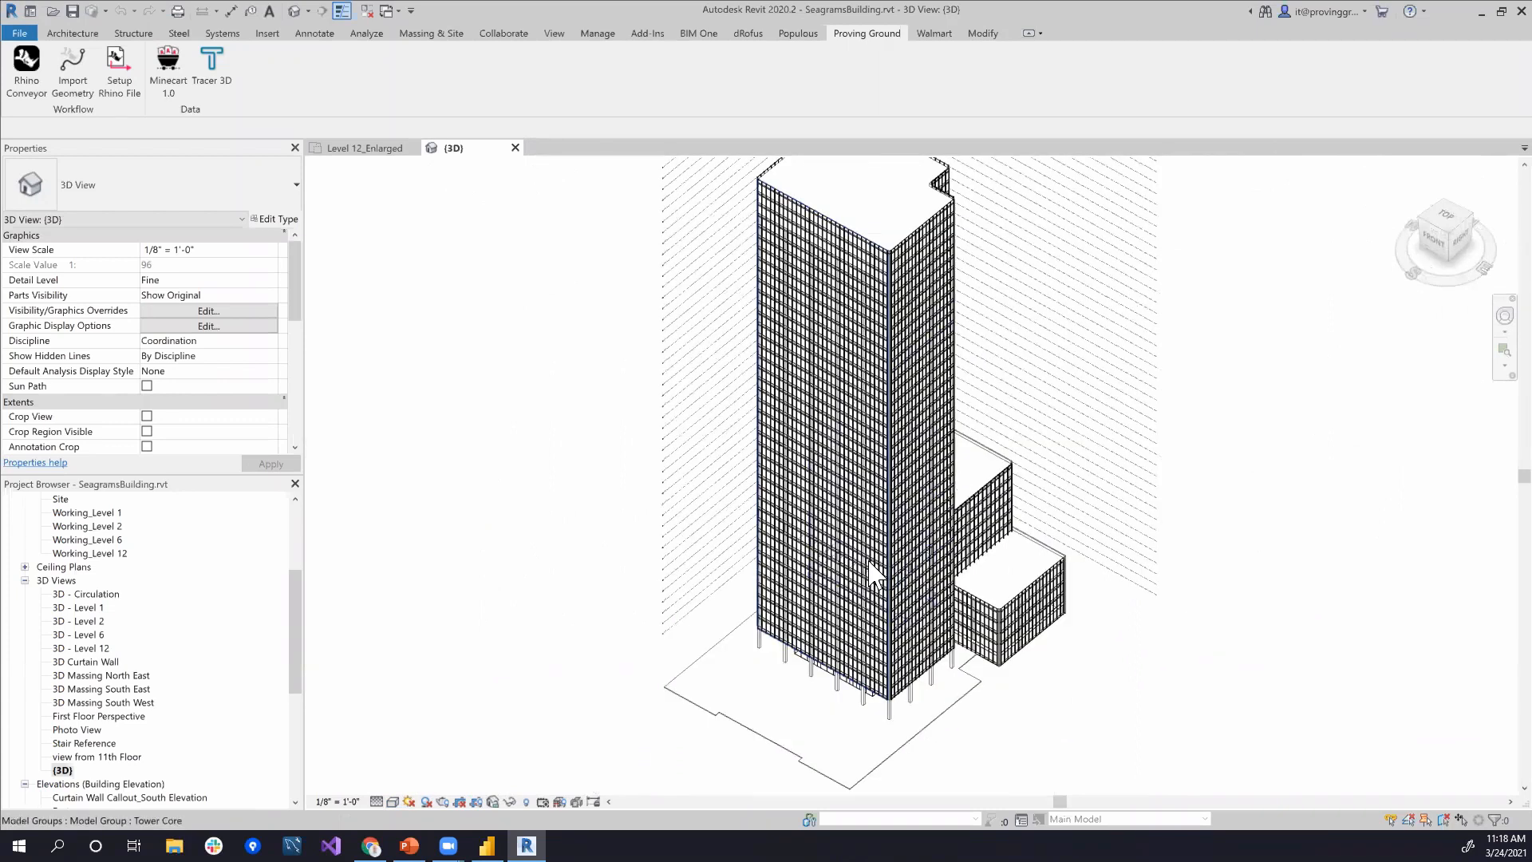
{"action": "left_click_drag", "start_coordinate": [977, 562], "coordinate": [1128, 554]}
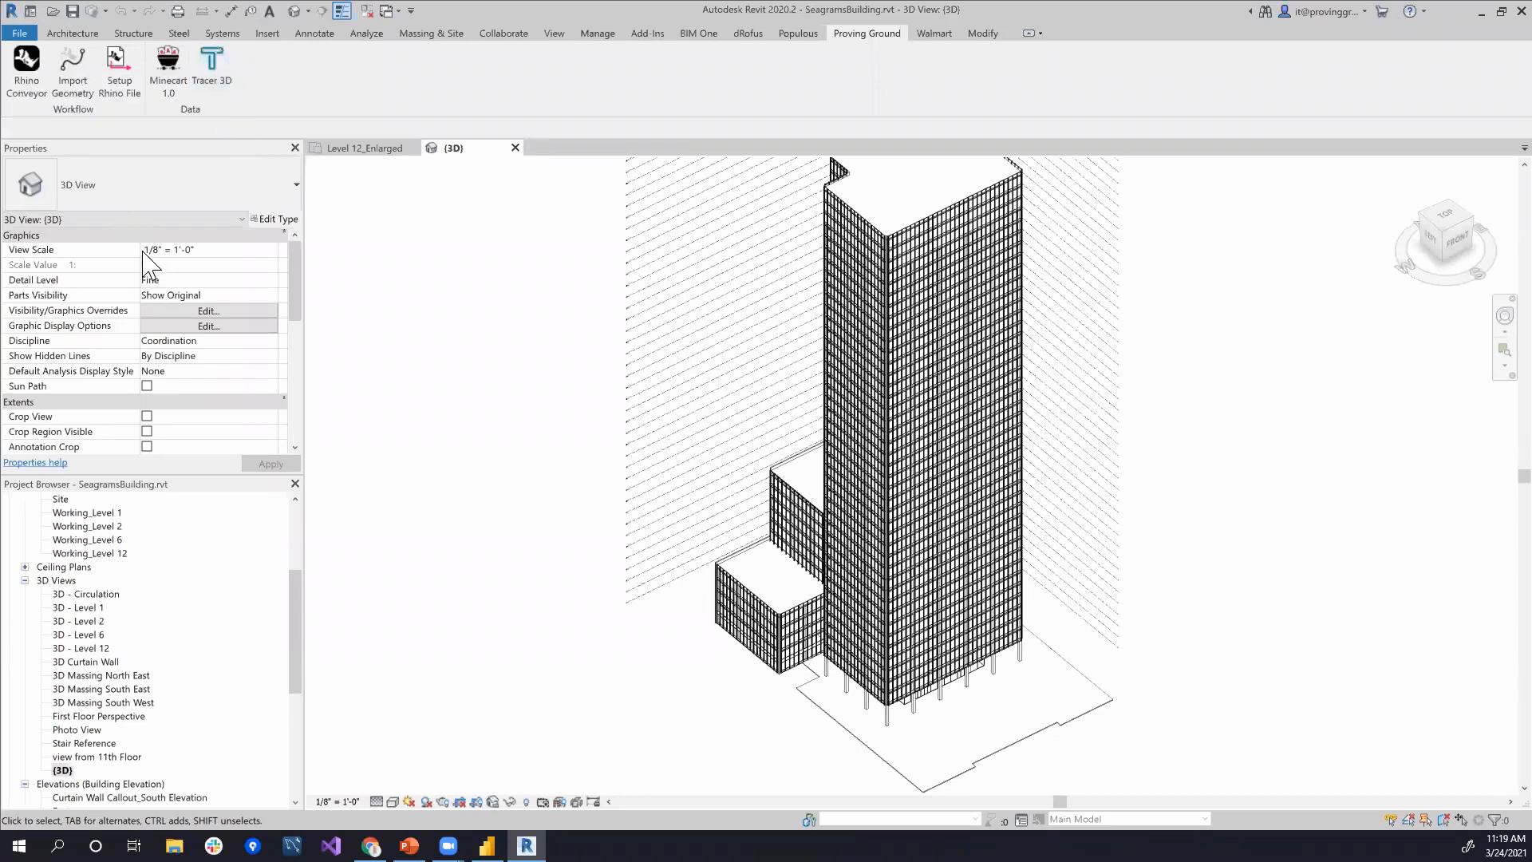
Step: Open the Tracer 3D export options, dismissing the update notice, and review the available export presets with Everything kept
{"action": "left_click", "coordinate": [214, 64]}
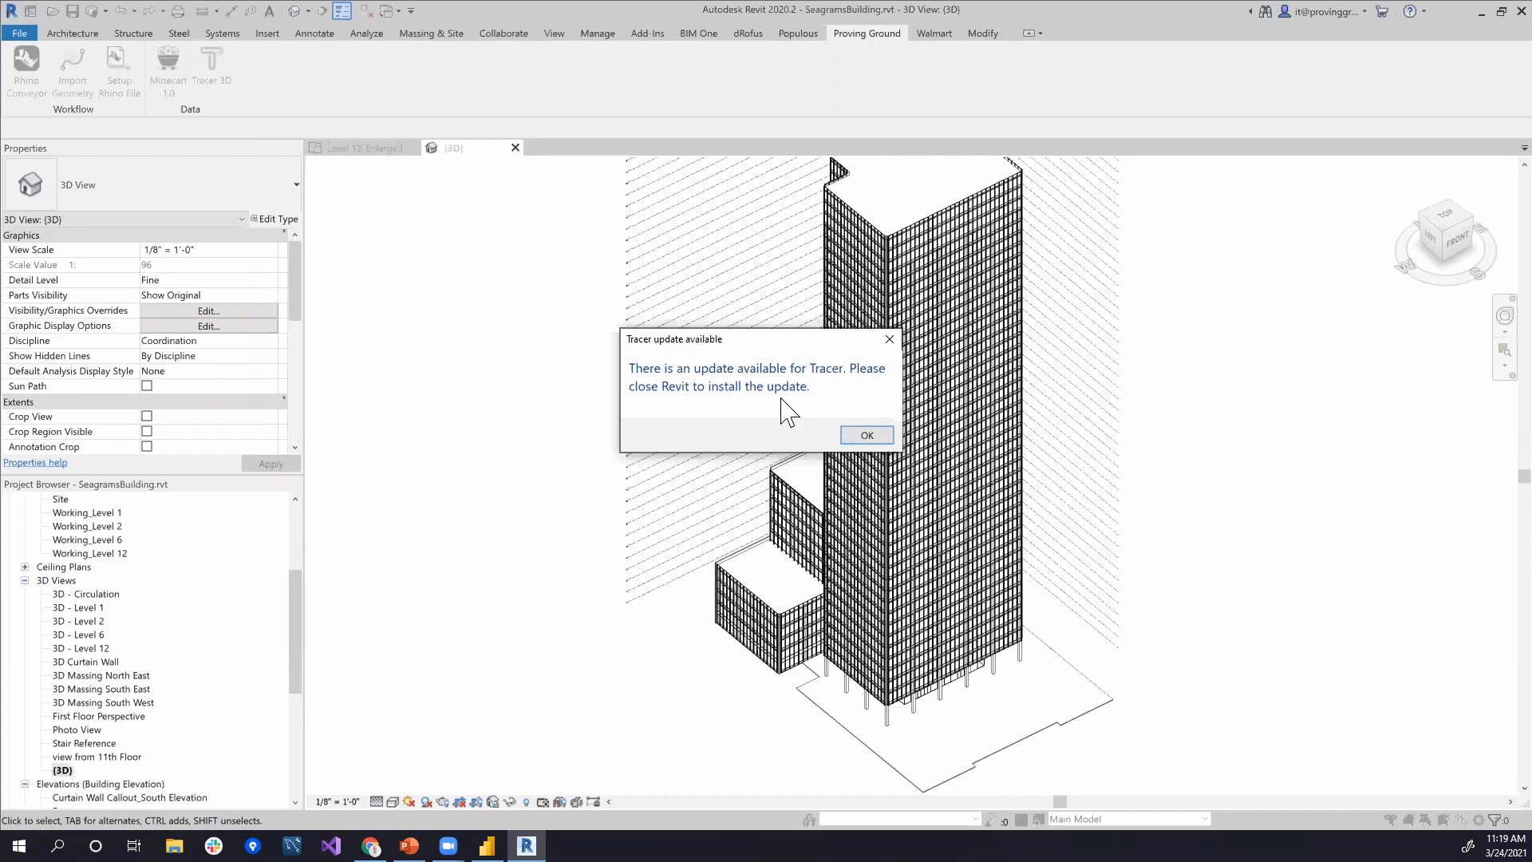
{"action": "left_click", "coordinate": [869, 437]}
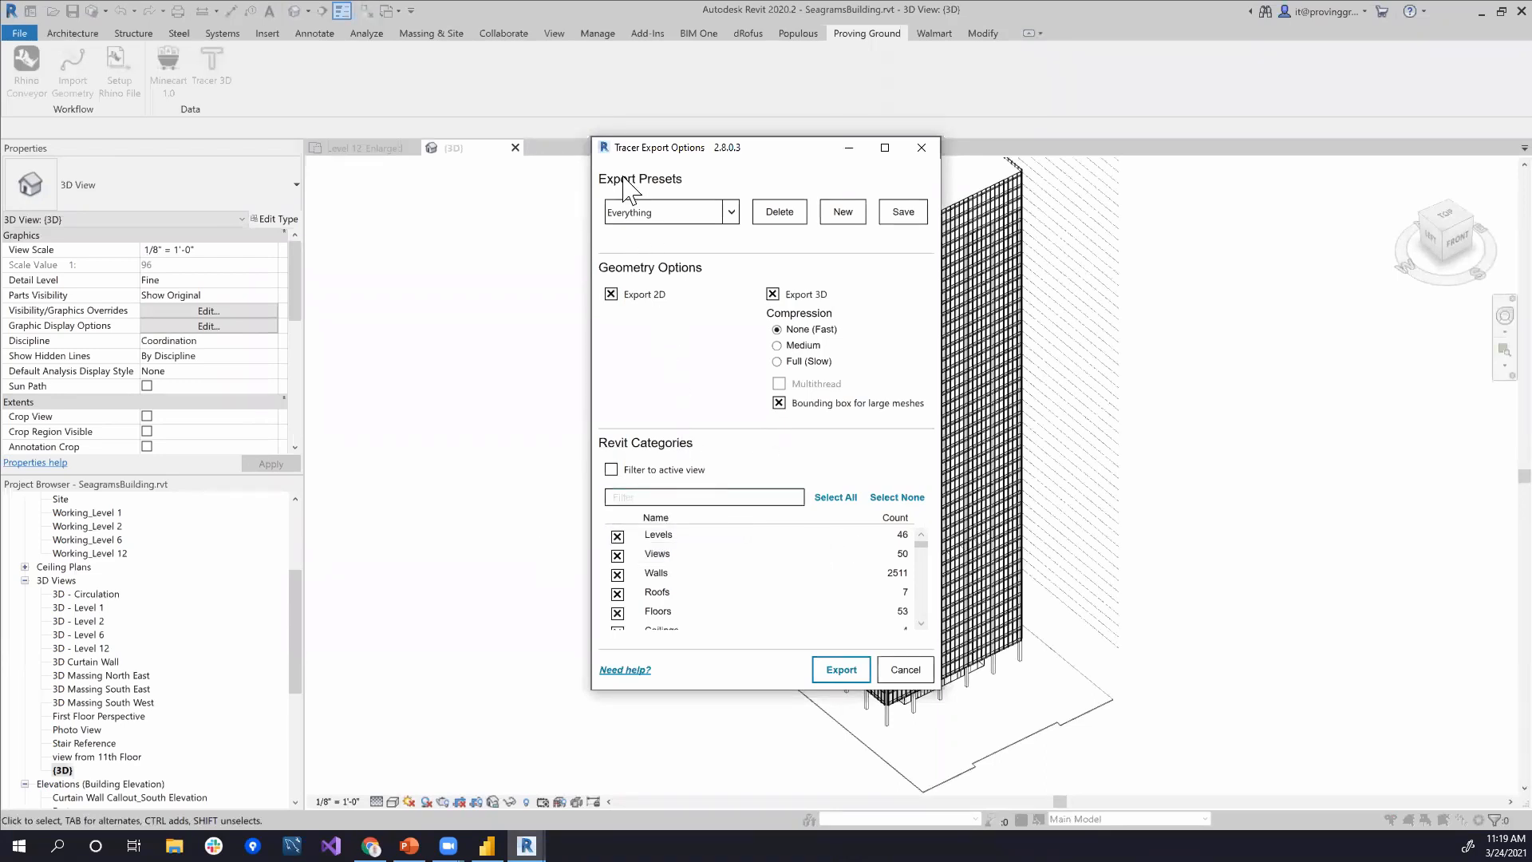
{"action": "left_click", "coordinate": [731, 214]}
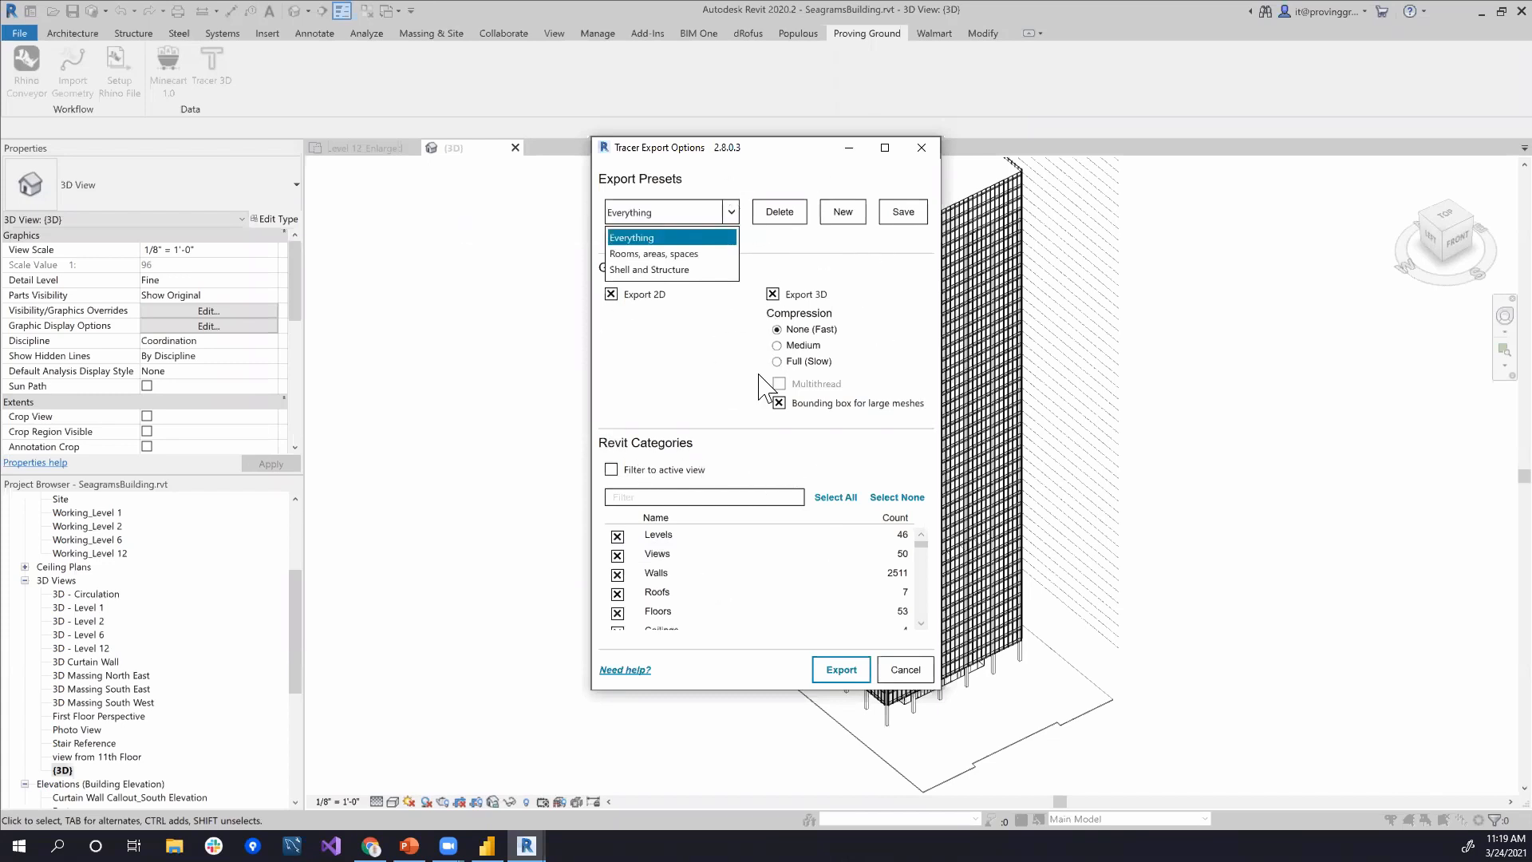
{"action": "left_click", "coordinate": [679, 379]}
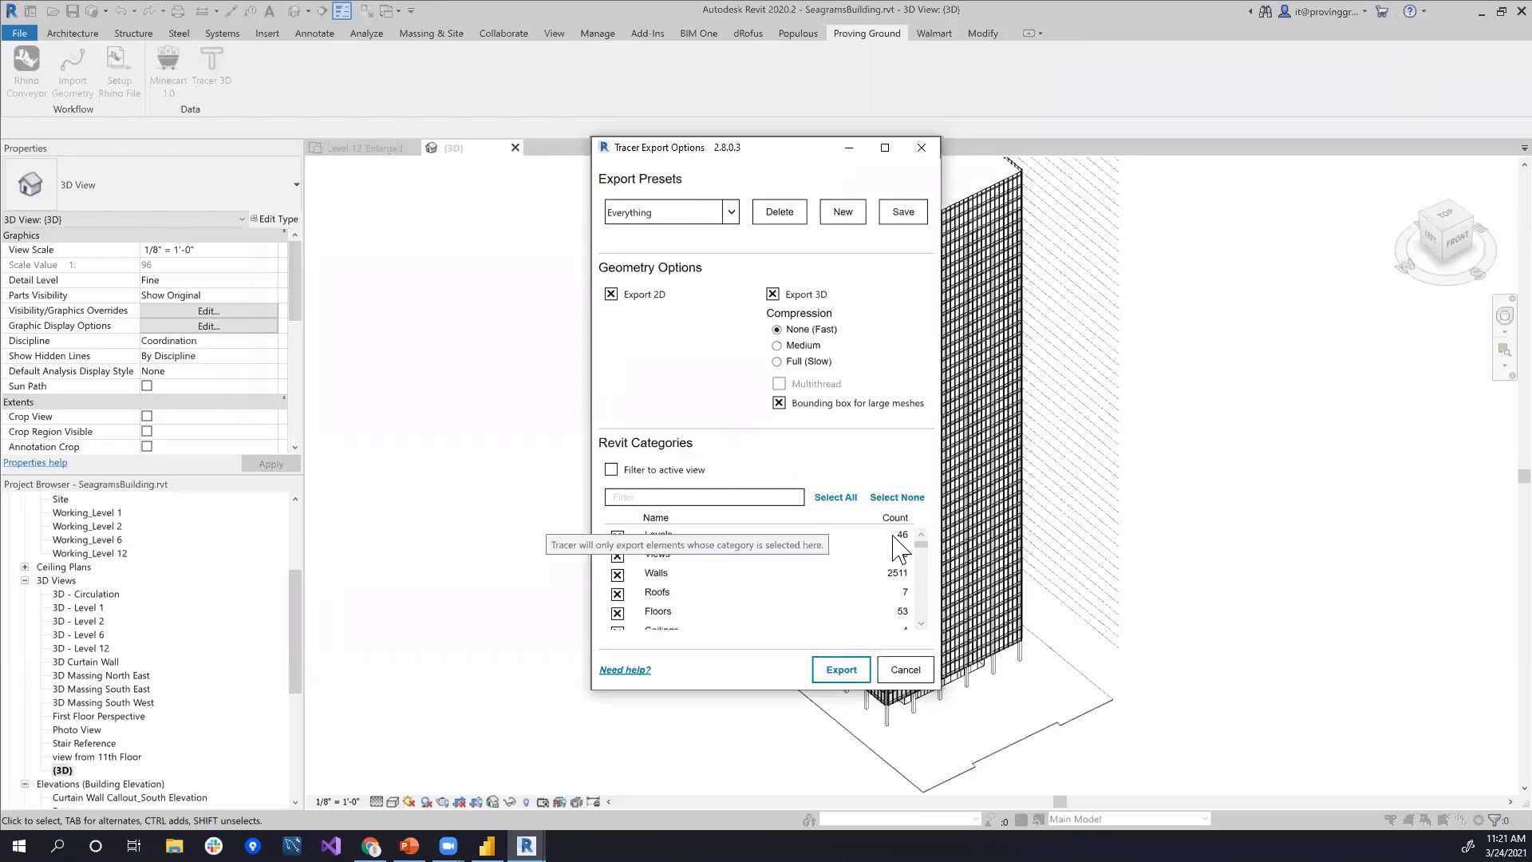
Step: Look through the full list of Revit categories offered for the Tracer export
{"action": "scroll", "coordinate": [782, 571], "scroll_direction": "down", "scroll_amount": 8}
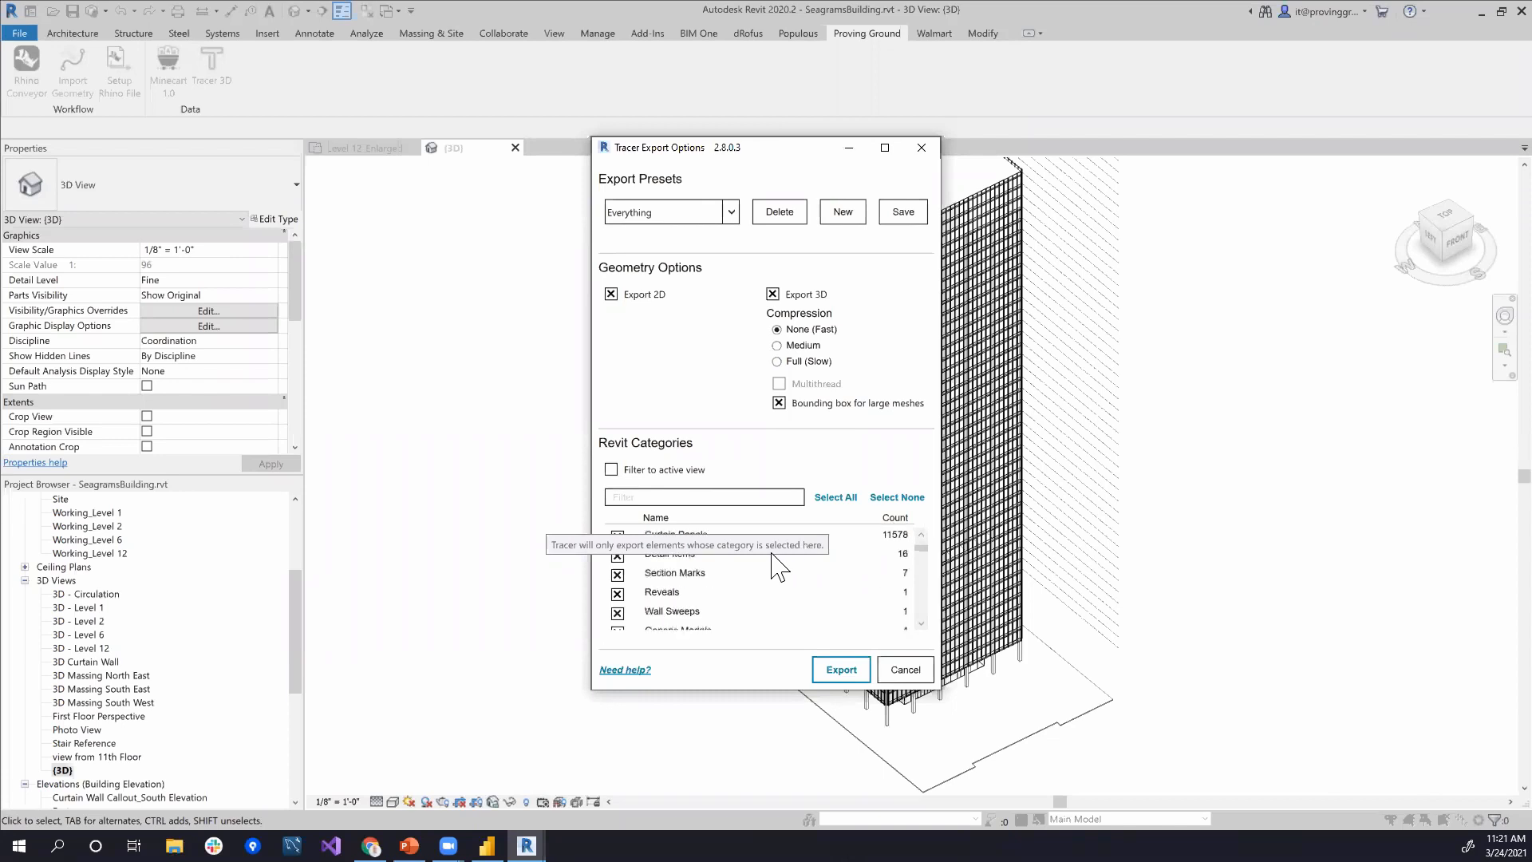
{"action": "scroll", "coordinate": [786, 580], "scroll_direction": "down", "scroll_amount": 10}
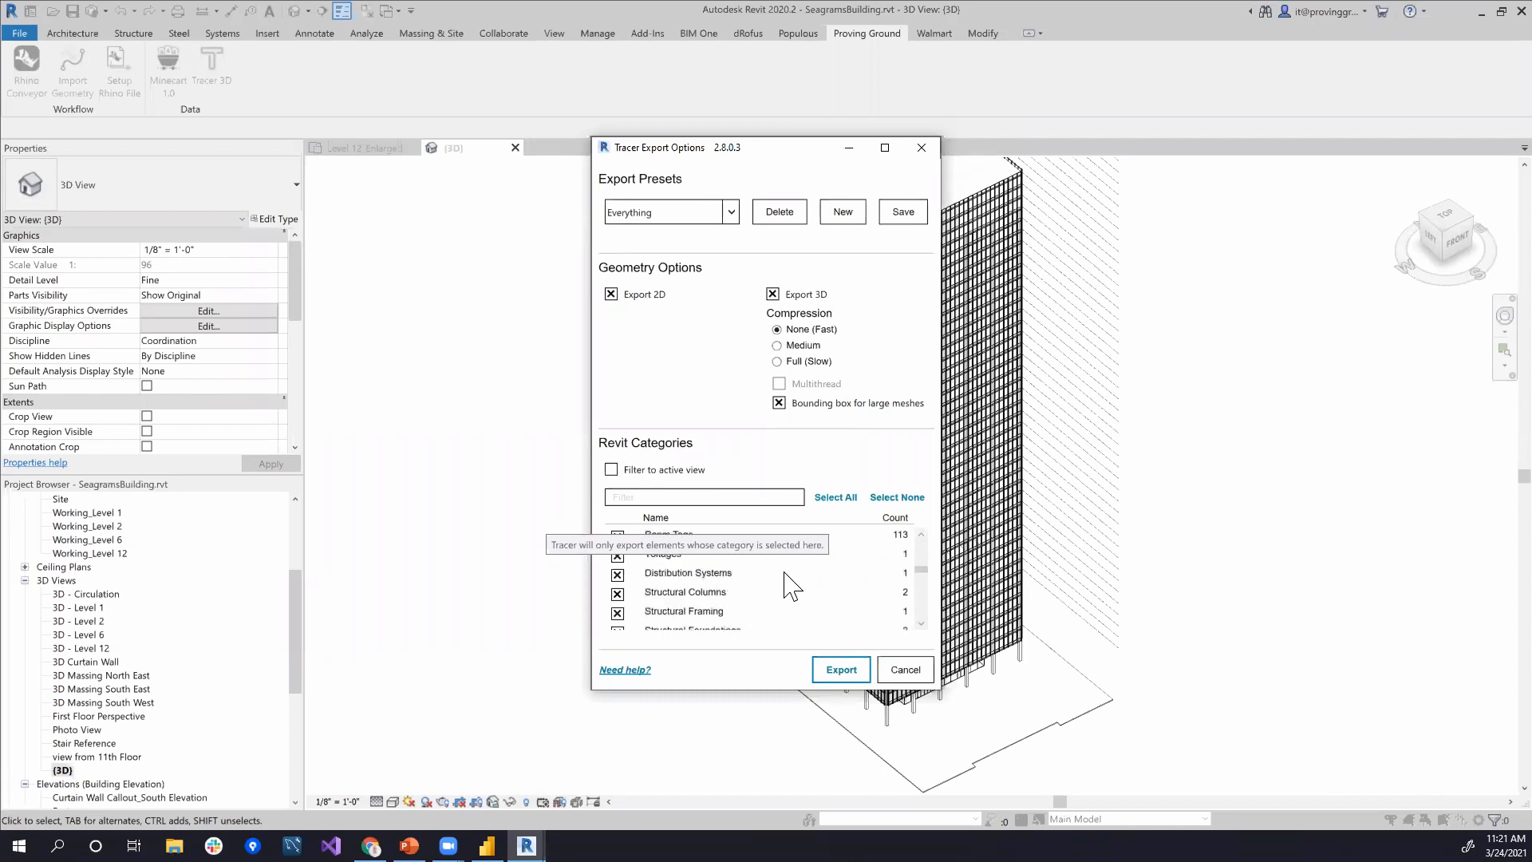
{"action": "scroll", "coordinate": [786, 587], "scroll_direction": "down", "scroll_amount": 10}
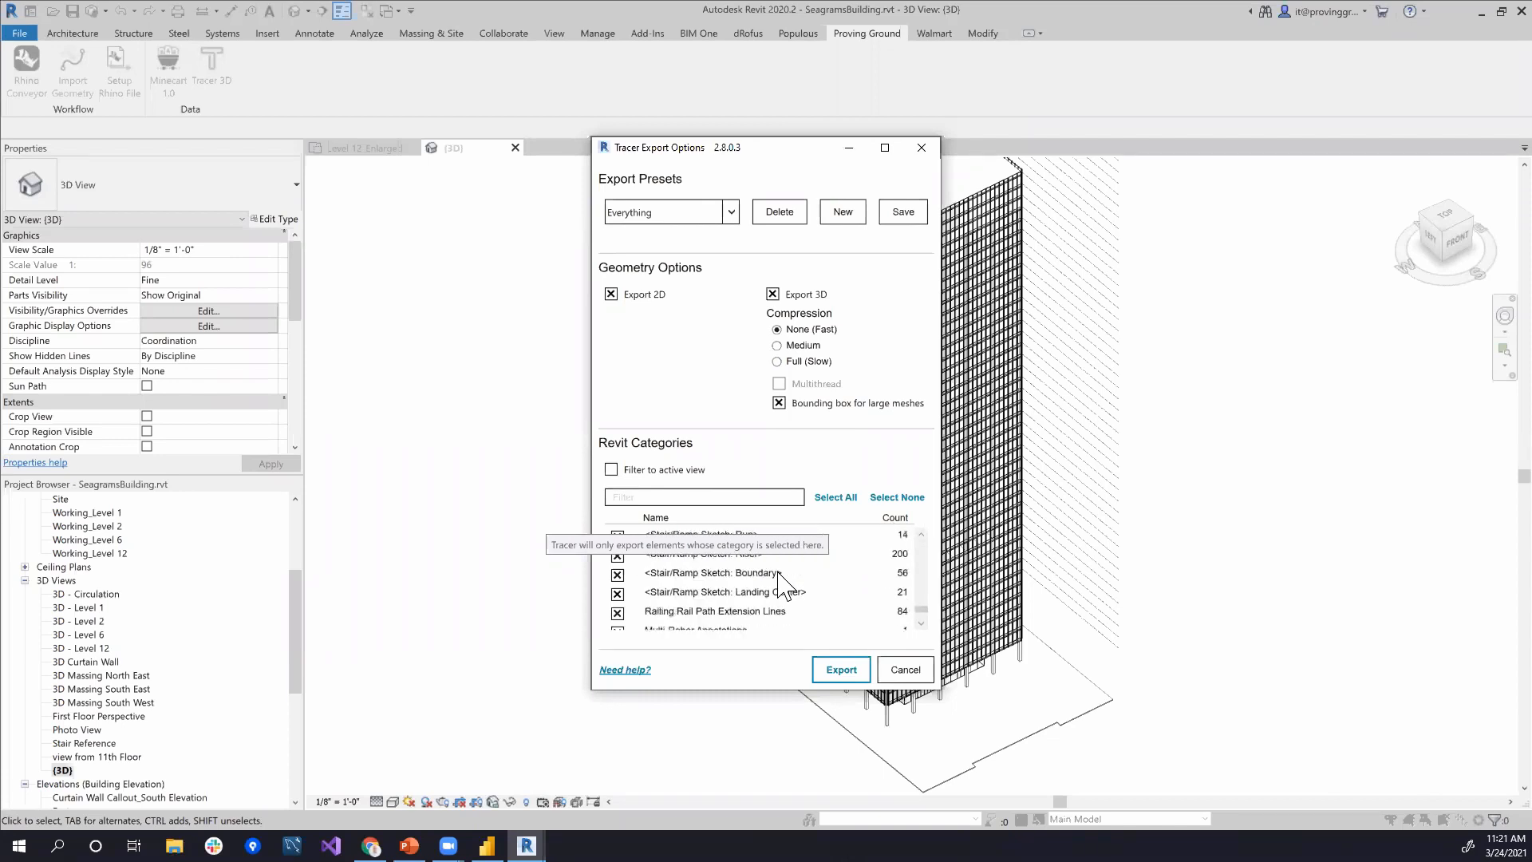
{"action": "scroll", "coordinate": [786, 587], "scroll_direction": "up", "scroll_amount": 10}
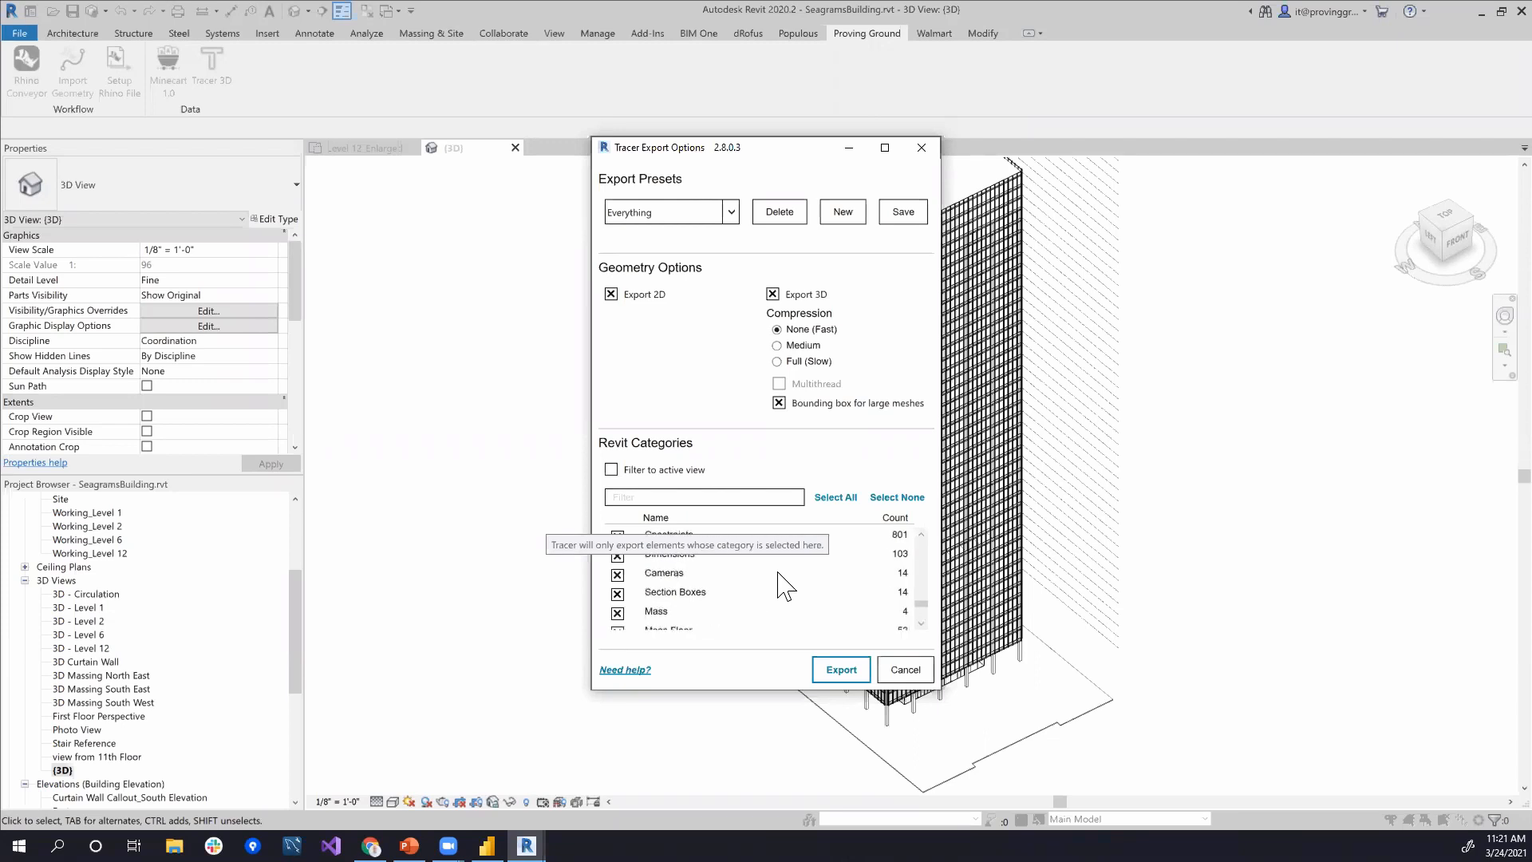
{"action": "scroll", "coordinate": [786, 586], "scroll_direction": "up", "scroll_amount": 8}
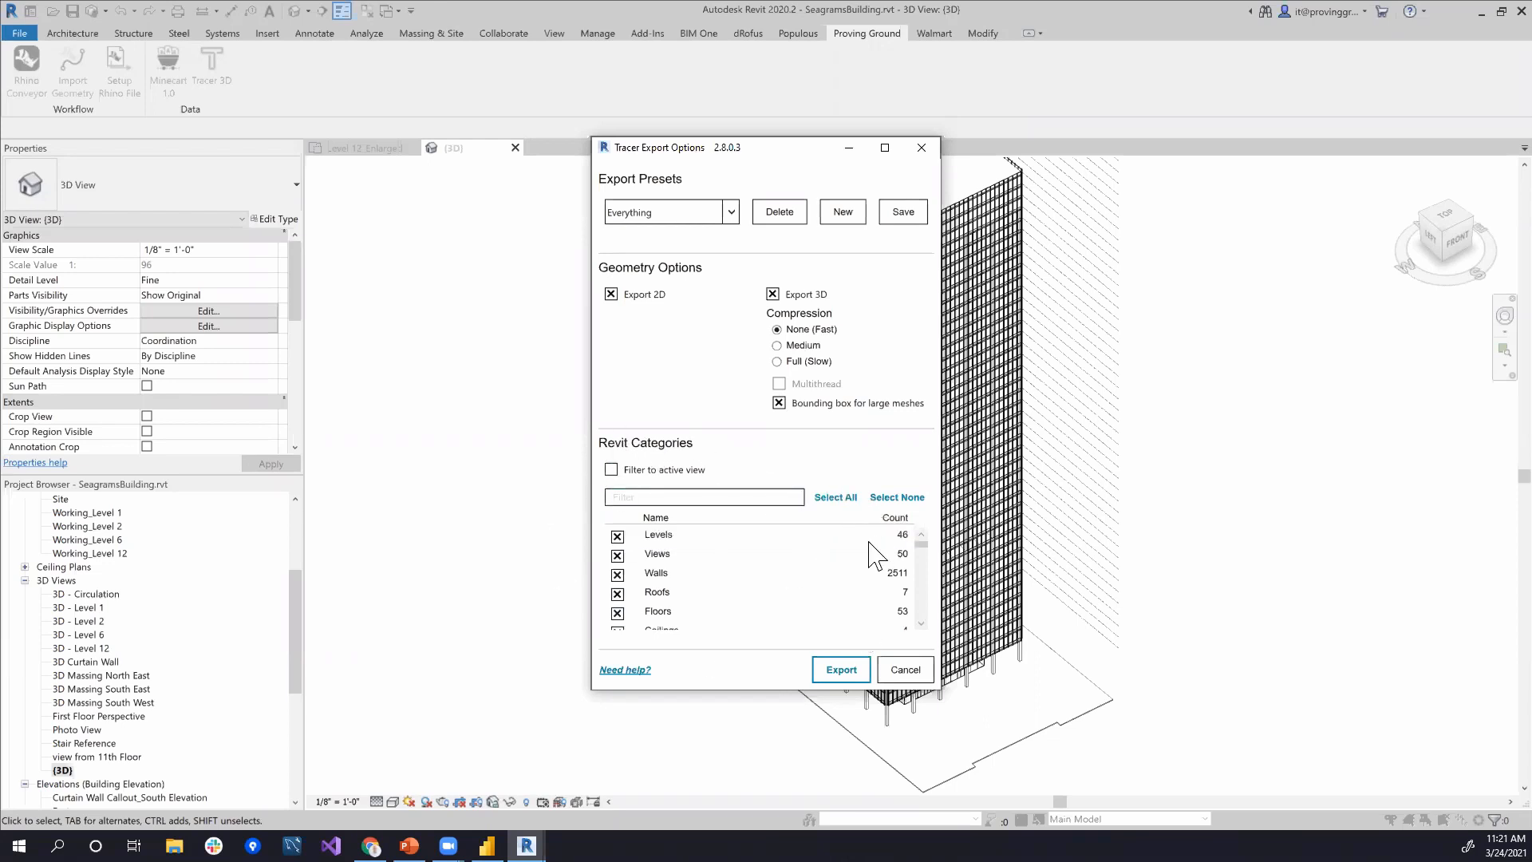
Step: Sort the Revit categories by descending element count, review the largest ones, and leave the export options without exporting
{"action": "left_click", "coordinate": [895, 519]}
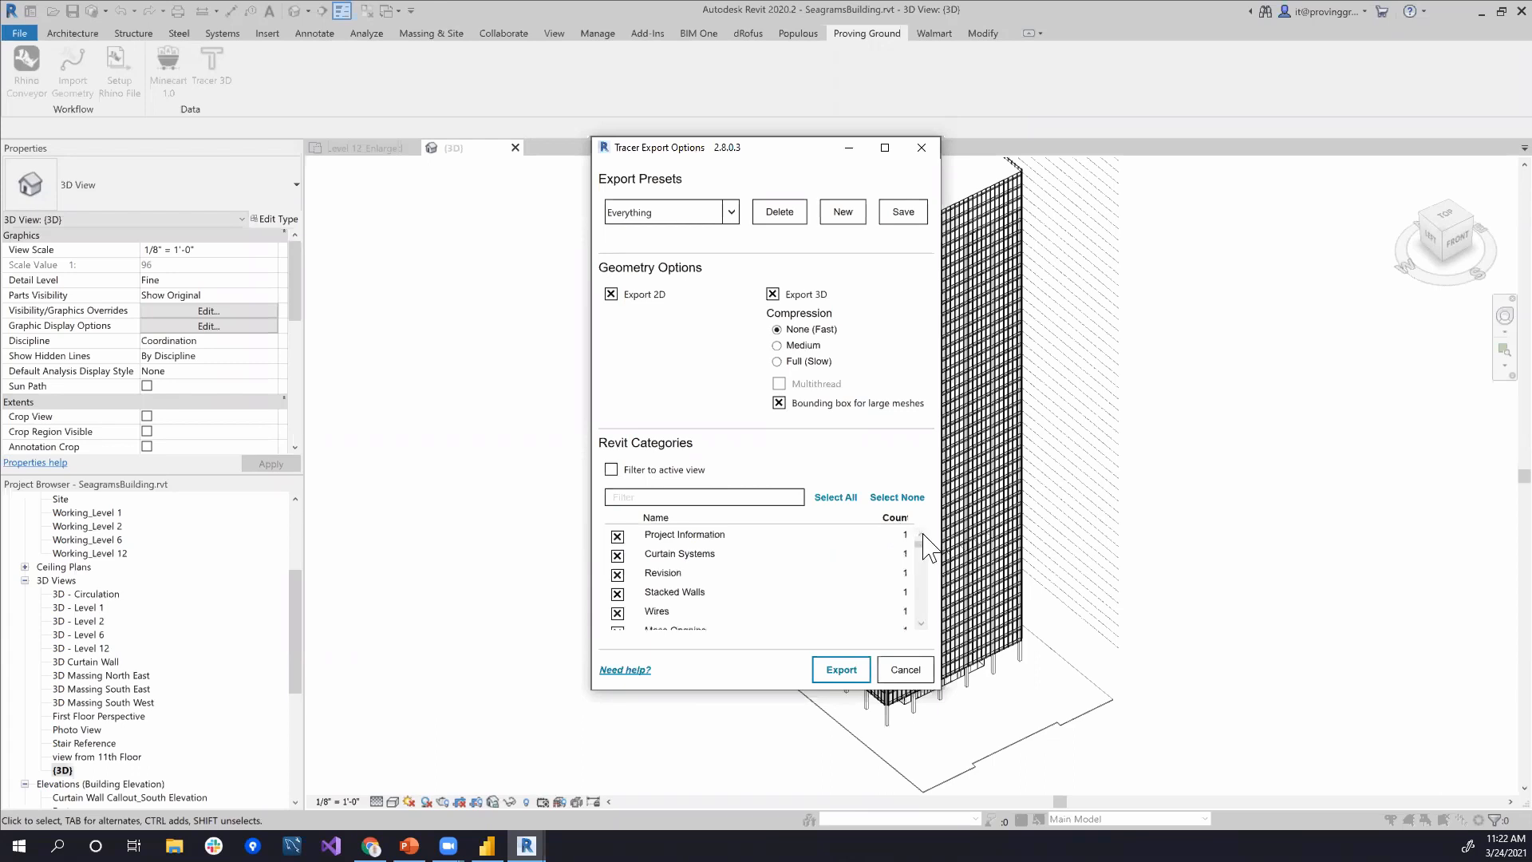
{"action": "left_click", "coordinate": [895, 519]}
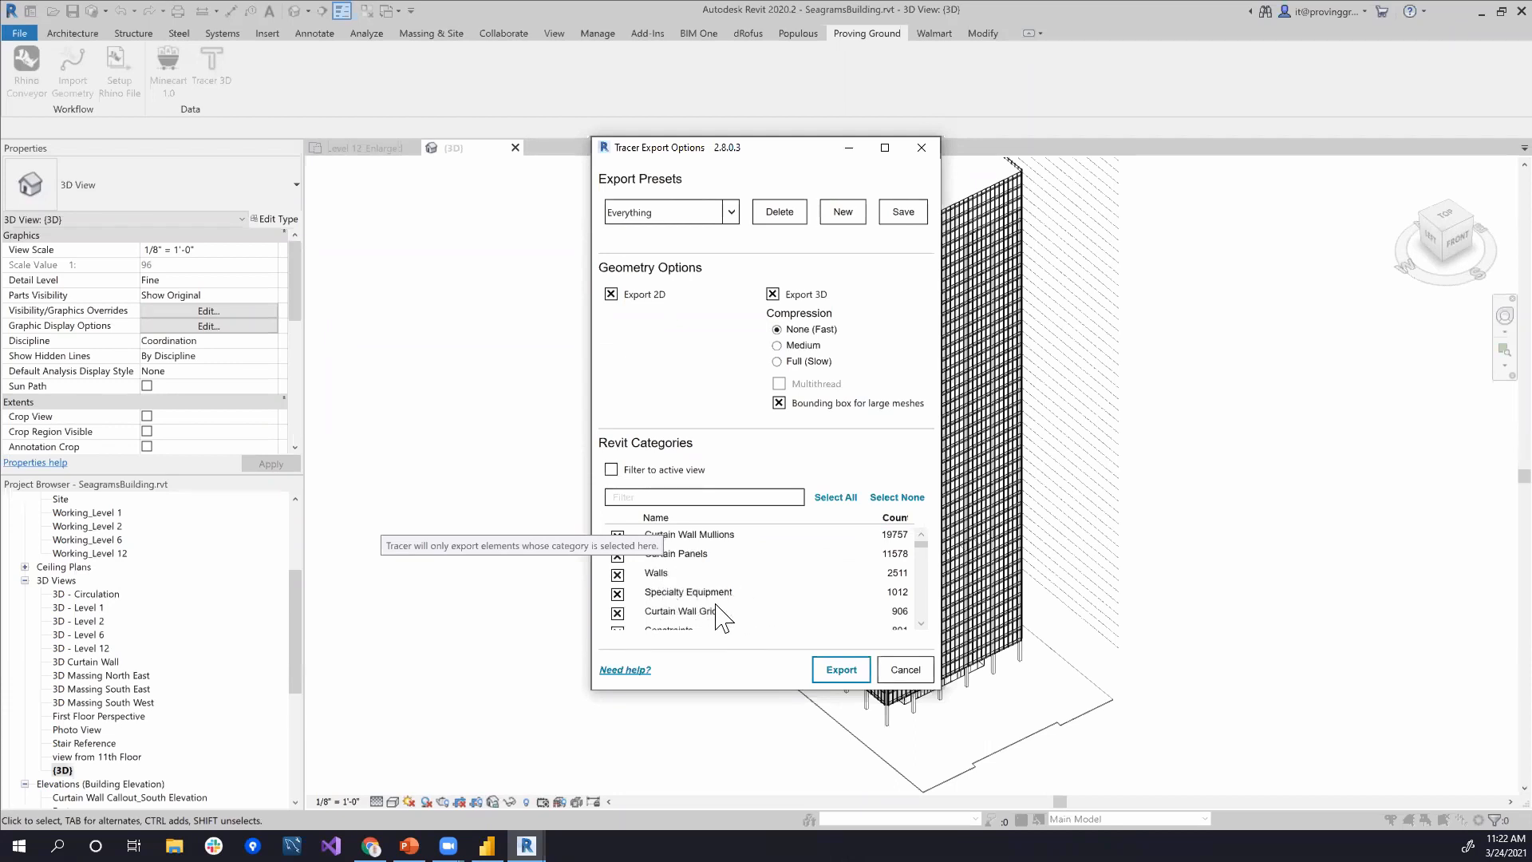
{"action": "scroll", "coordinate": [743, 612], "scroll_direction": "down", "scroll_amount": 1}
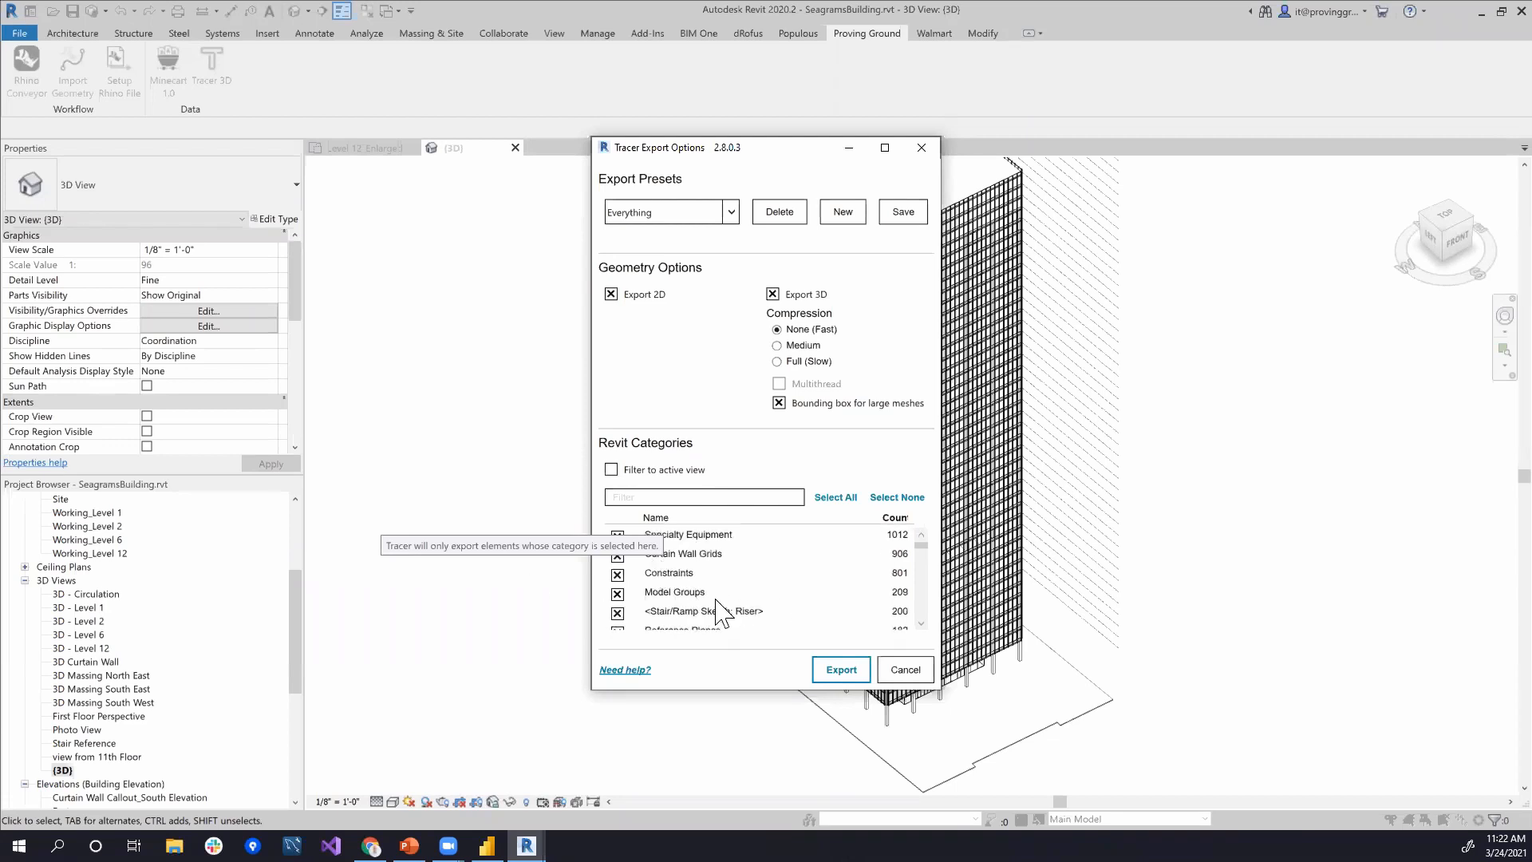
{"action": "scroll", "coordinate": [719, 606], "scroll_direction": "down", "scroll_amount": 1}
{"action": "scroll", "coordinate": [742, 595], "scroll_direction": "up", "scroll_amount": 1}
{"action": "scroll", "coordinate": [758, 599], "scroll_direction": "down", "scroll_amount": 4}
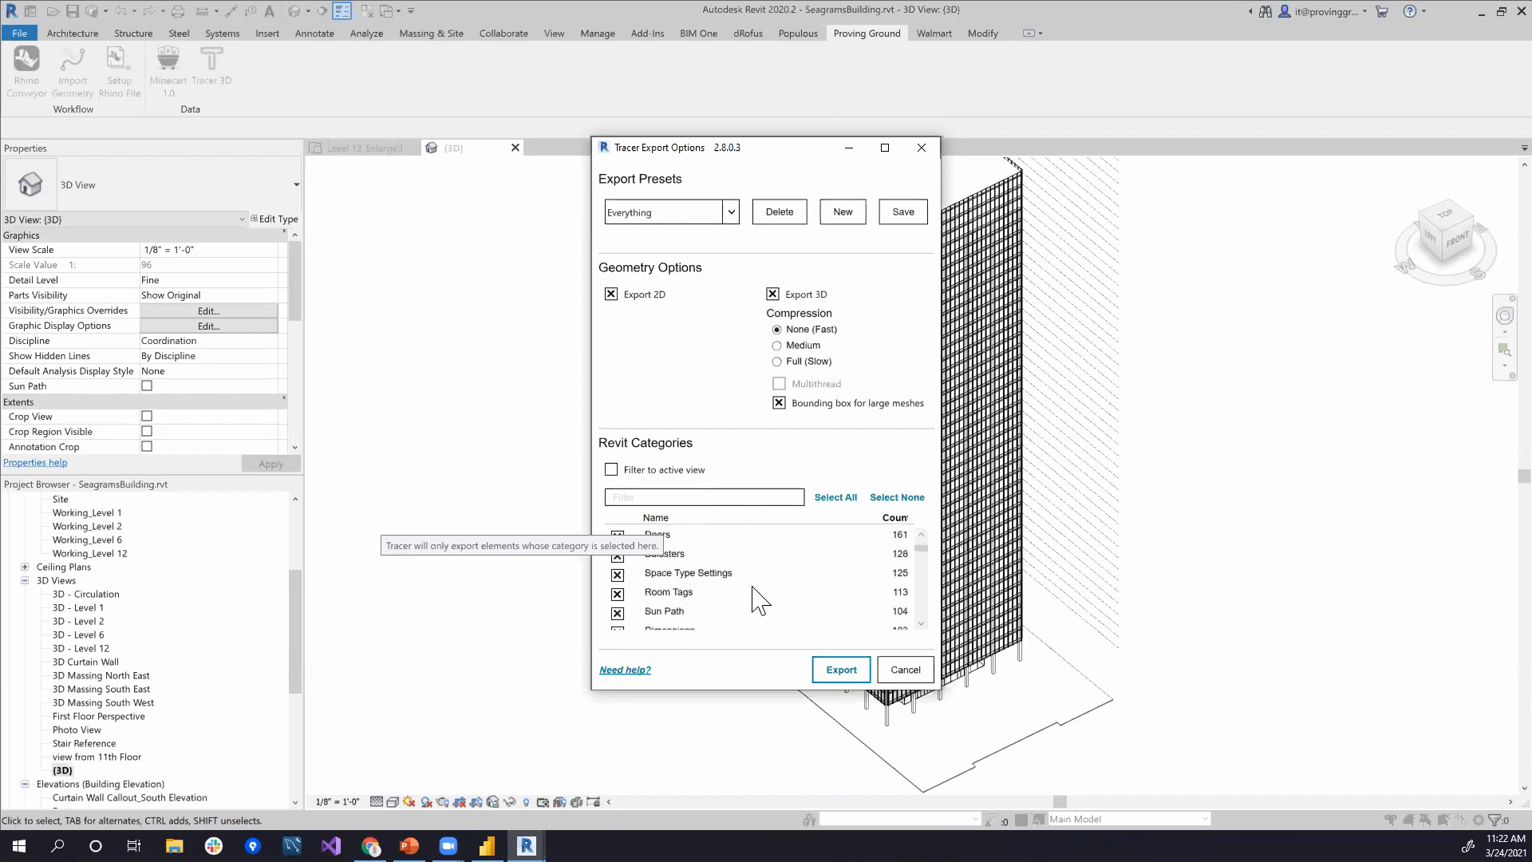
{"action": "scroll", "coordinate": [758, 598], "scroll_direction": "up", "scroll_amount": 1}
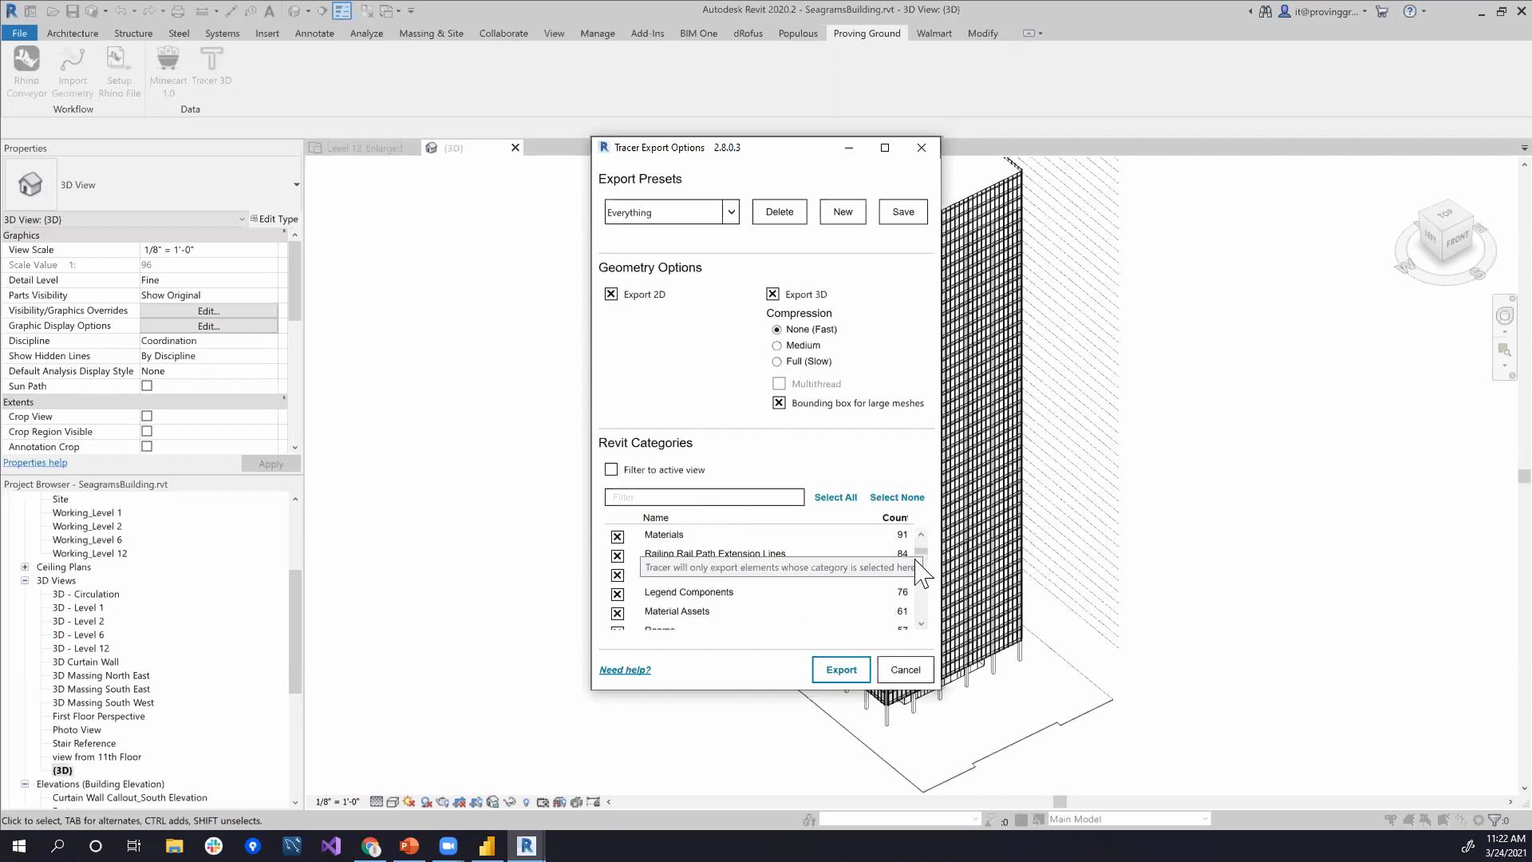
{"action": "scroll", "coordinate": [842, 613], "scroll_direction": "down", "scroll_amount": 1}
{"action": "scroll", "coordinate": [841, 613], "scroll_direction": "down", "scroll_amount": 2}
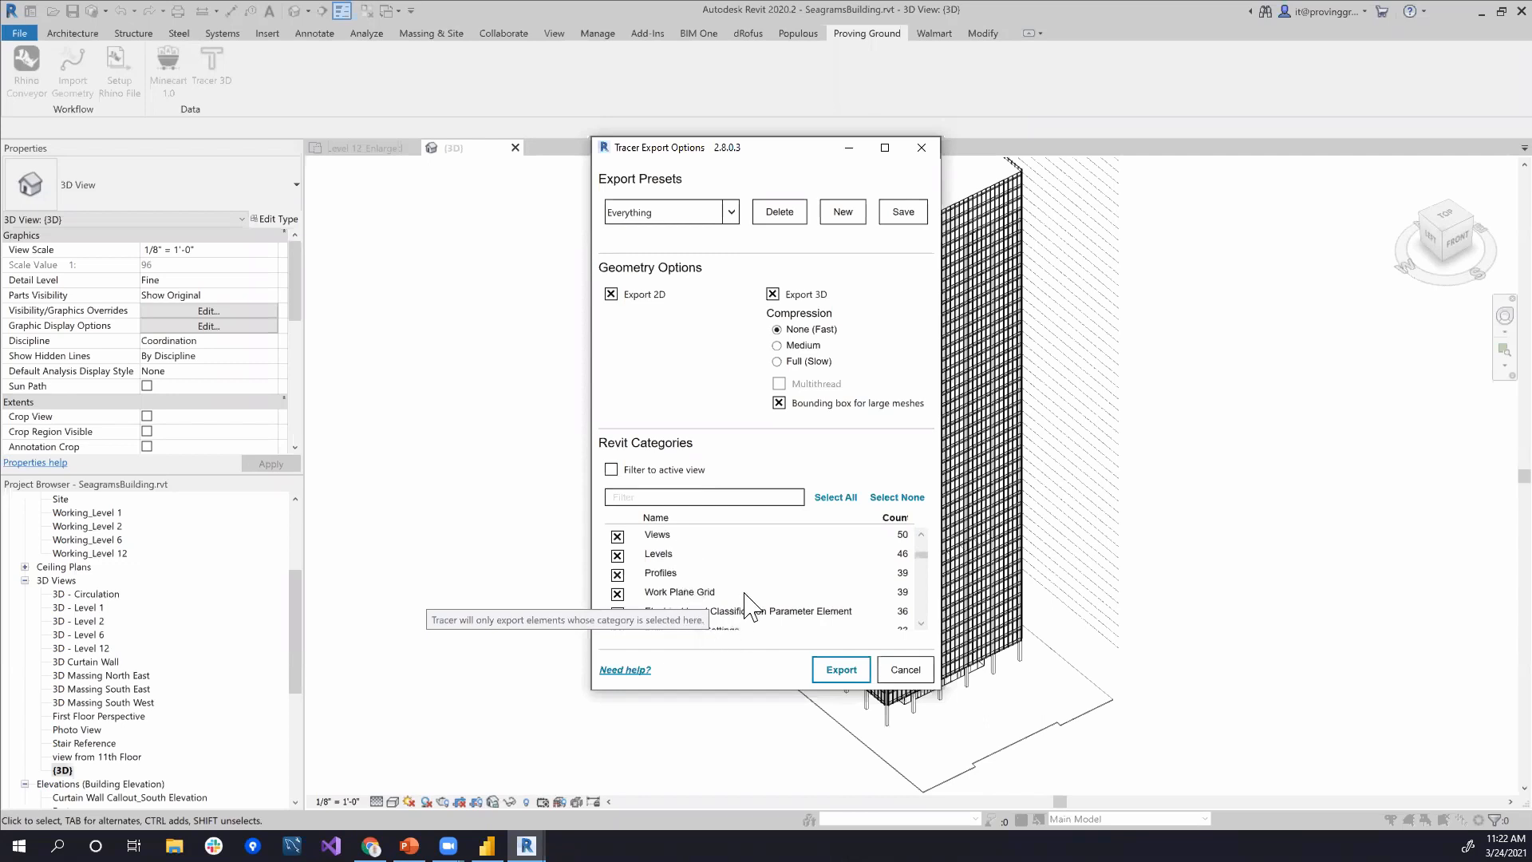
{"action": "scroll", "coordinate": [750, 607], "scroll_direction": "up", "scroll_amount": 5}
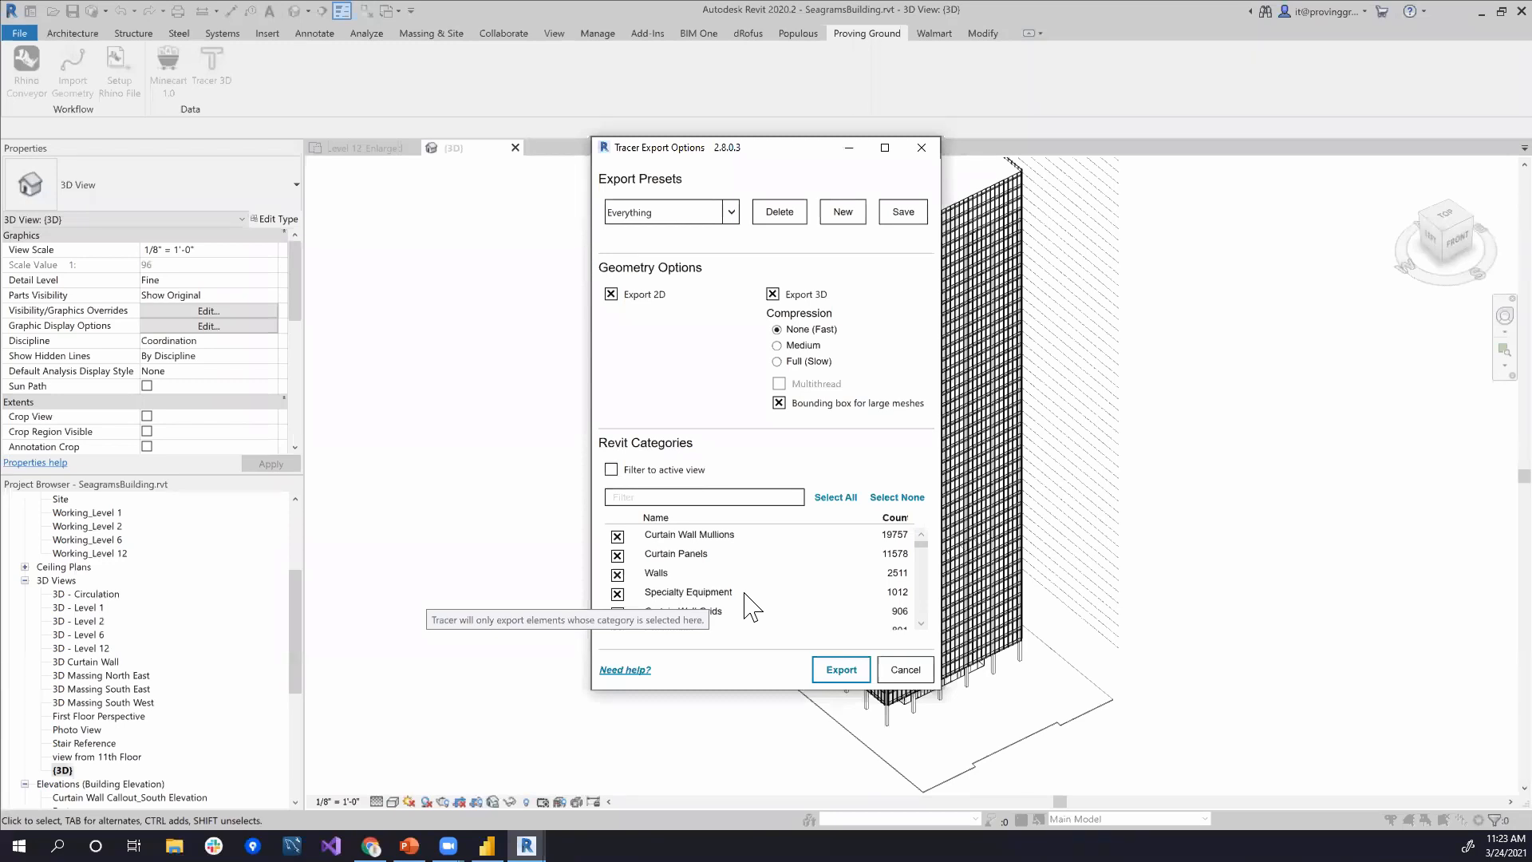
{"action": "left_click", "coordinate": [907, 671]}
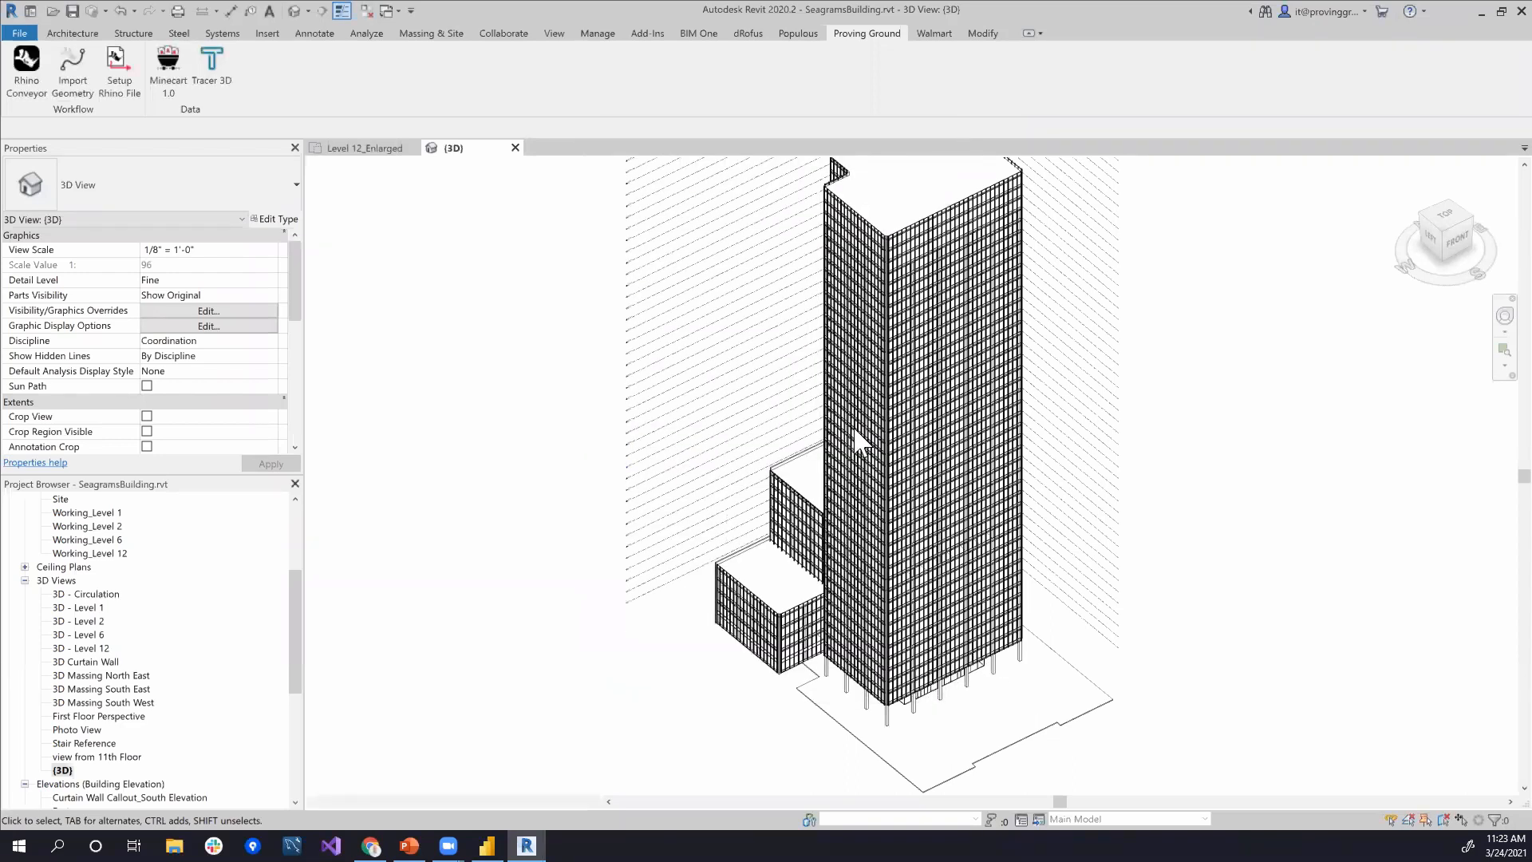
Step: Open the Level 12_Enlarged floor plan view
{"action": "scroll", "coordinate": [151, 574], "scroll_direction": "up", "scroll_amount": 4}
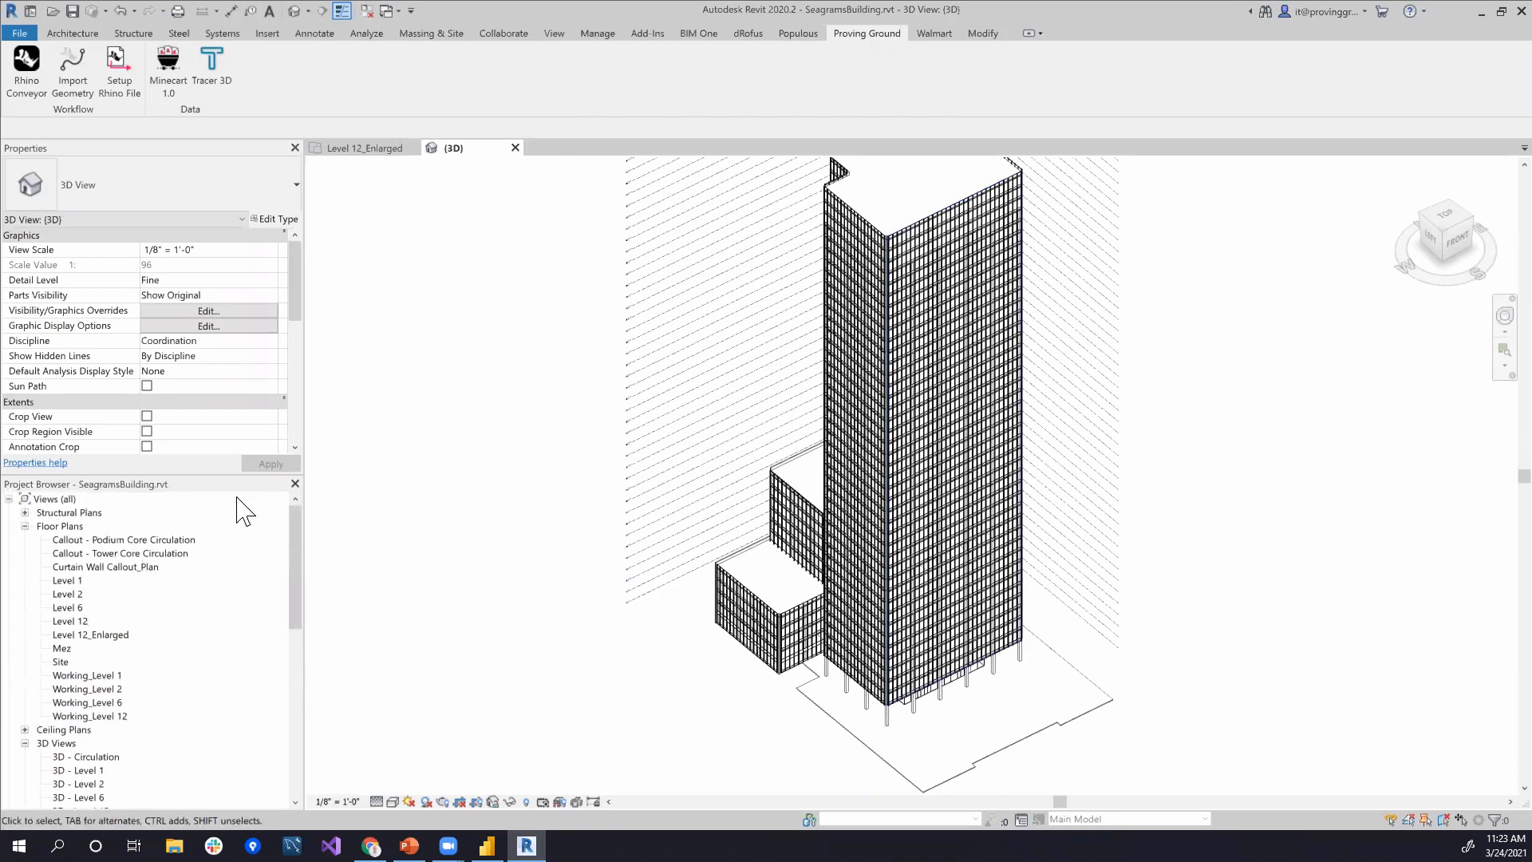
{"action": "scroll", "coordinate": [140, 626], "scroll_direction": "down", "scroll_amount": 6}
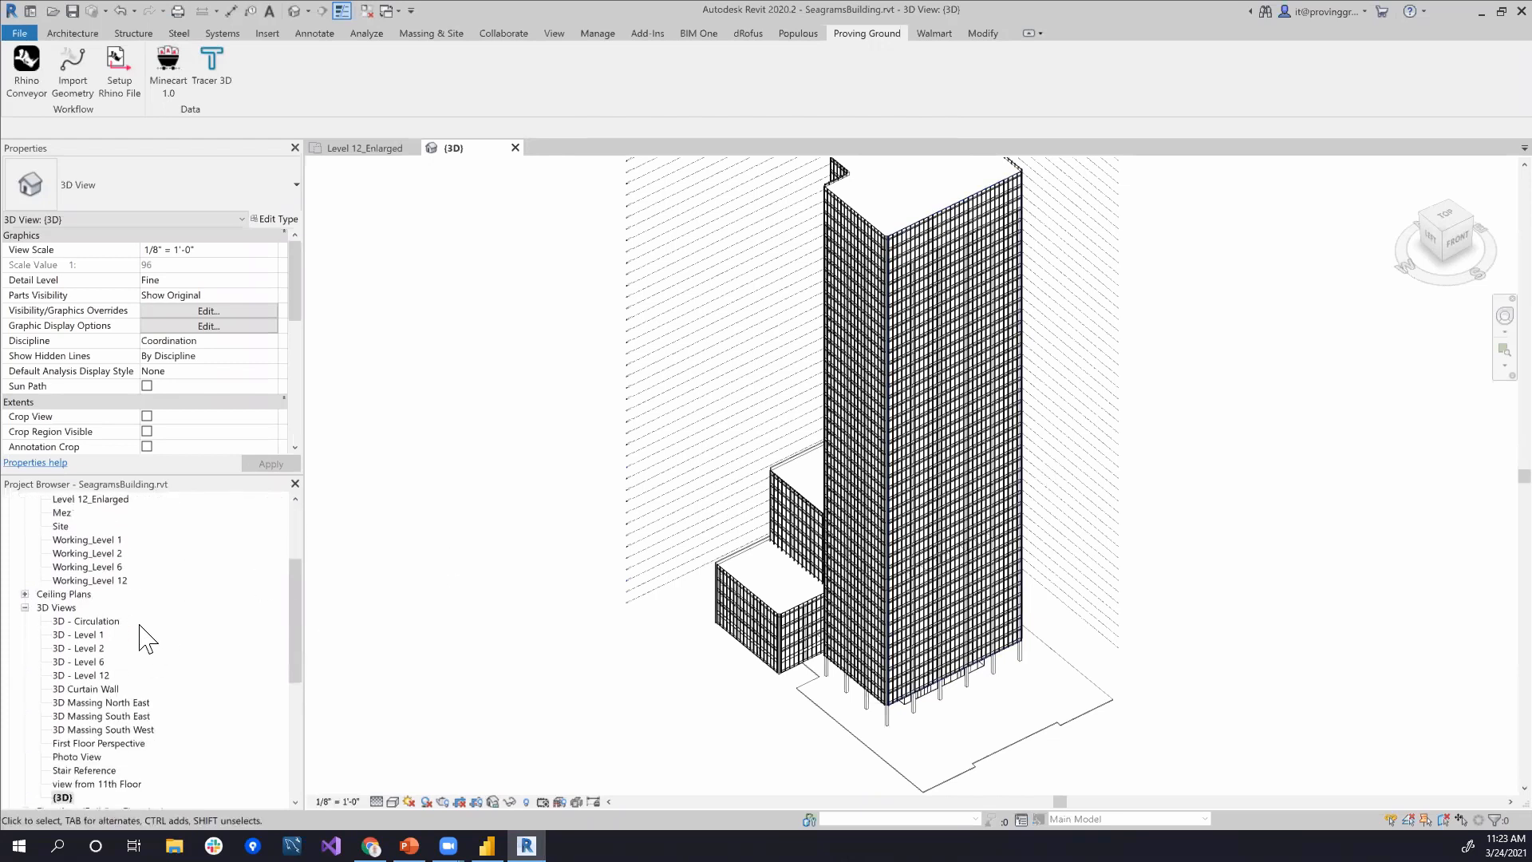
{"action": "scroll", "coordinate": [185, 627], "scroll_direction": "up", "scroll_amount": 5}
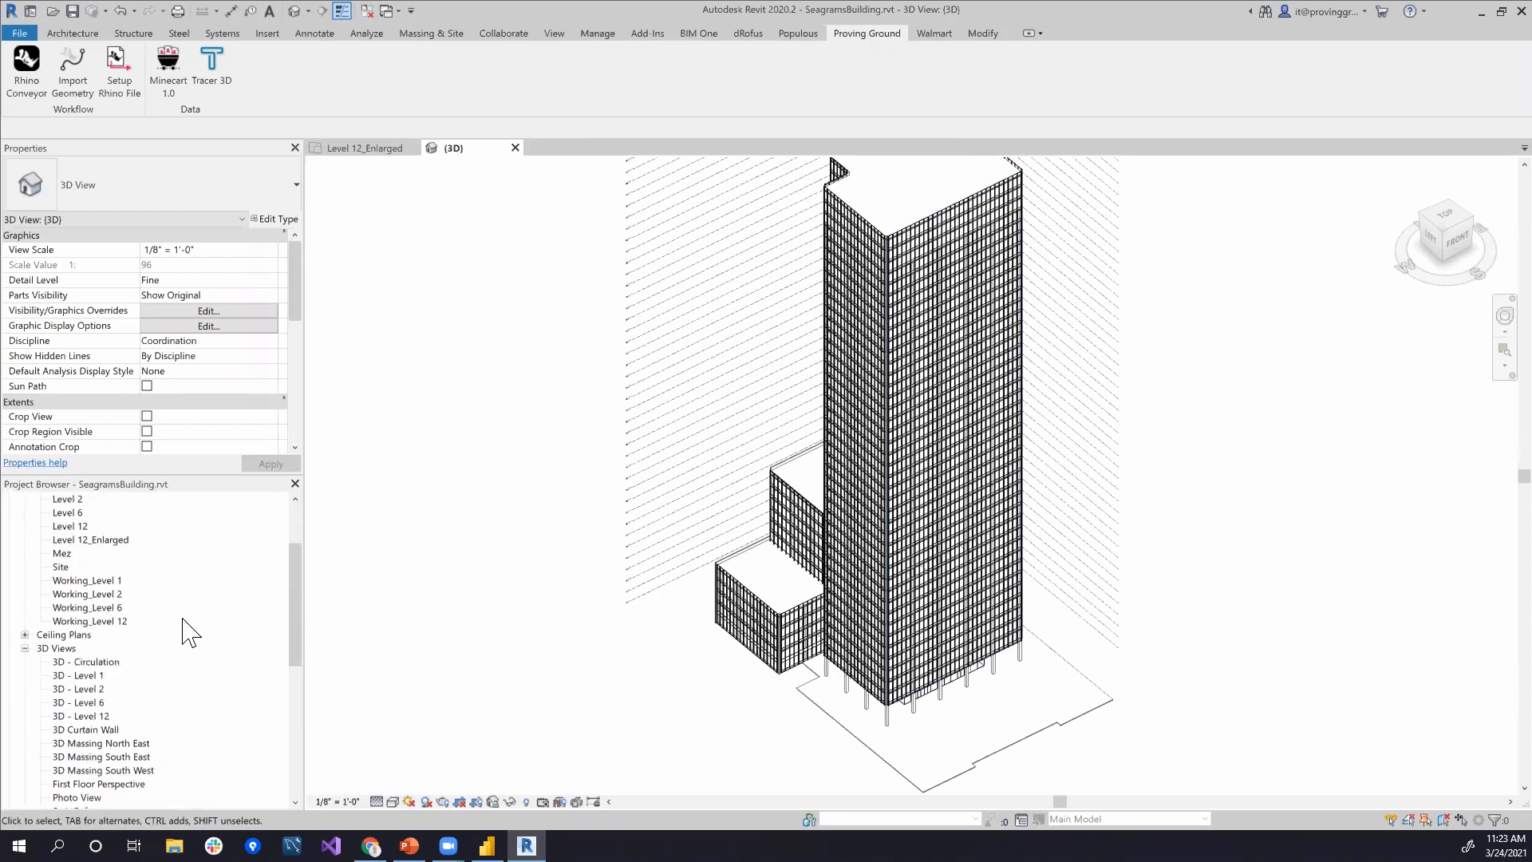
{"action": "double_click", "coordinate": [116, 621]}
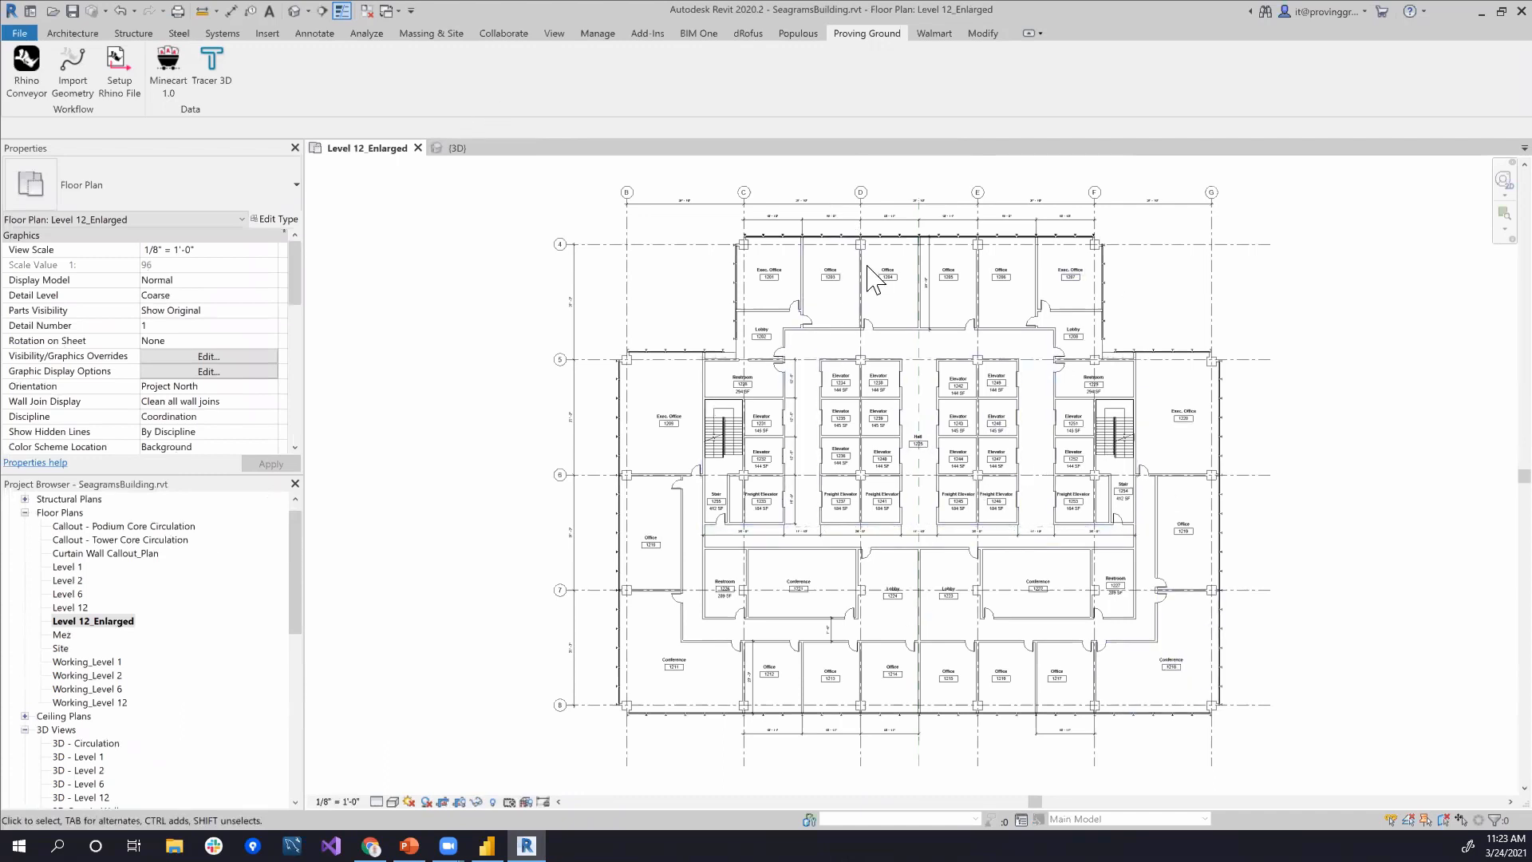
Step: Examine the Level 12 plan's offices, elevator core and conference rooms, and the curtain wall mullions along its edge
{"action": "scroll", "coordinate": [834, 279], "scroll_direction": "up", "scroll_amount": 2}
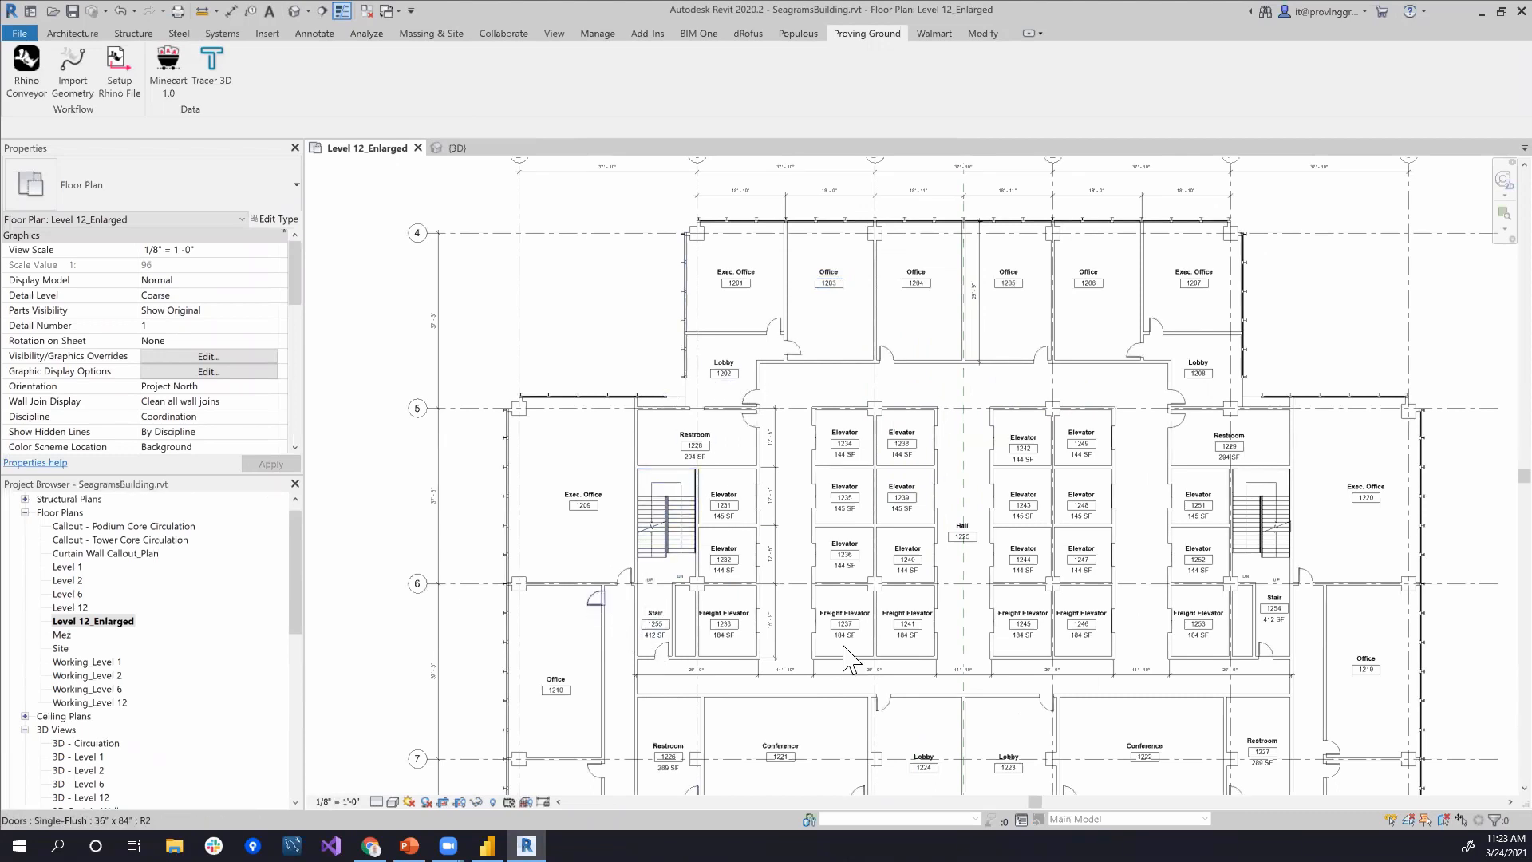
{"action": "scroll", "coordinate": [1107, 574], "scroll_direction": "up", "scroll_amount": 1}
{"action": "left_click_drag", "start_coordinate": [1108, 575], "coordinate": [1114, 327]}
{"action": "scroll", "coordinate": [990, 618], "scroll_direction": "down", "scroll_amount": 3}
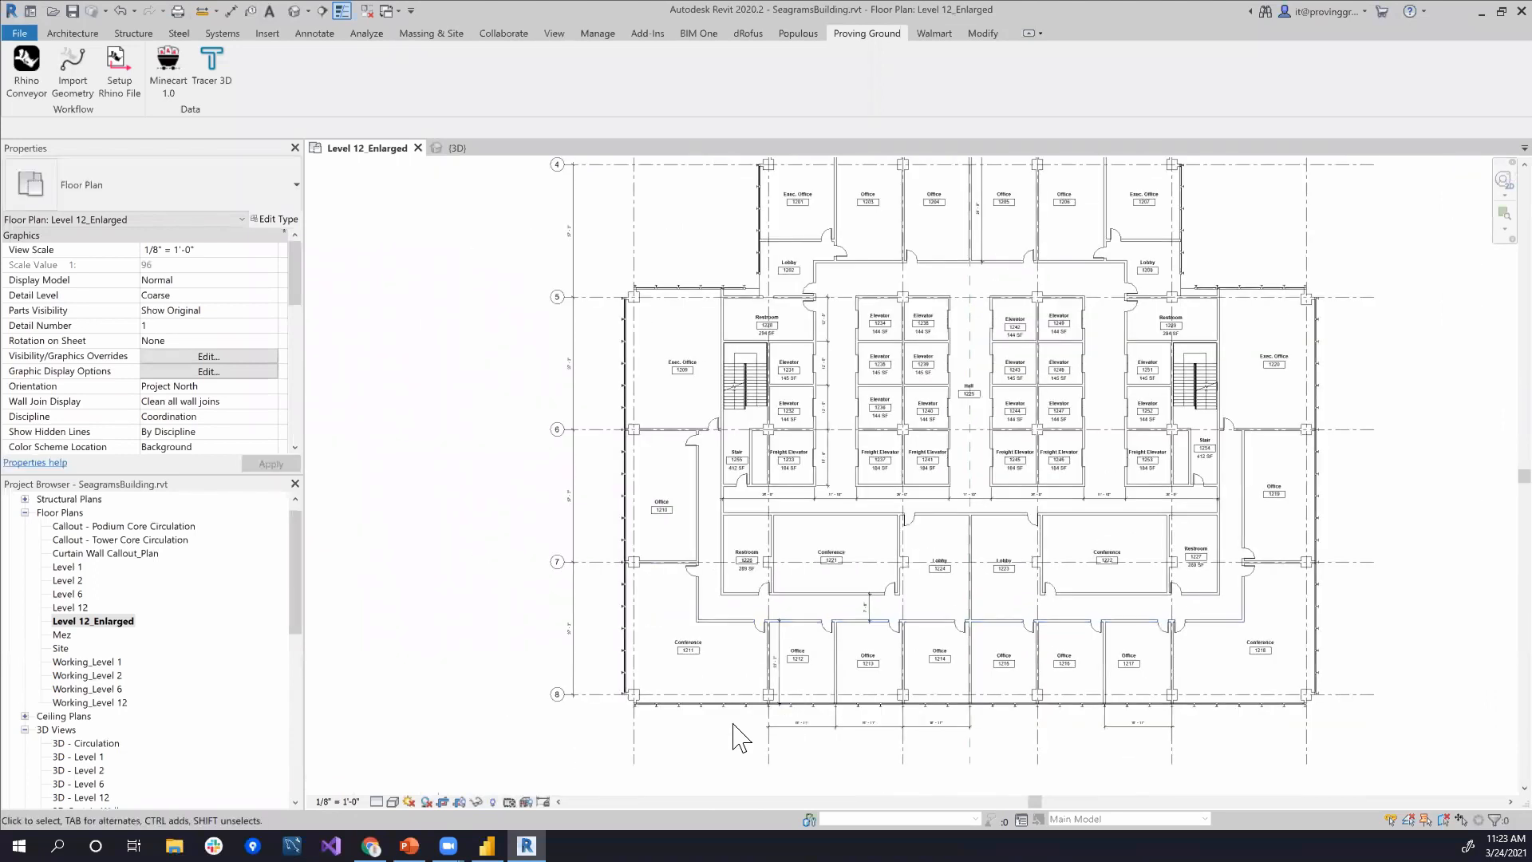
{"action": "scroll", "coordinate": [660, 721], "scroll_direction": "up", "scroll_amount": 5}
{"action": "scroll", "coordinate": [660, 721], "scroll_direction": "up", "scroll_amount": 2}
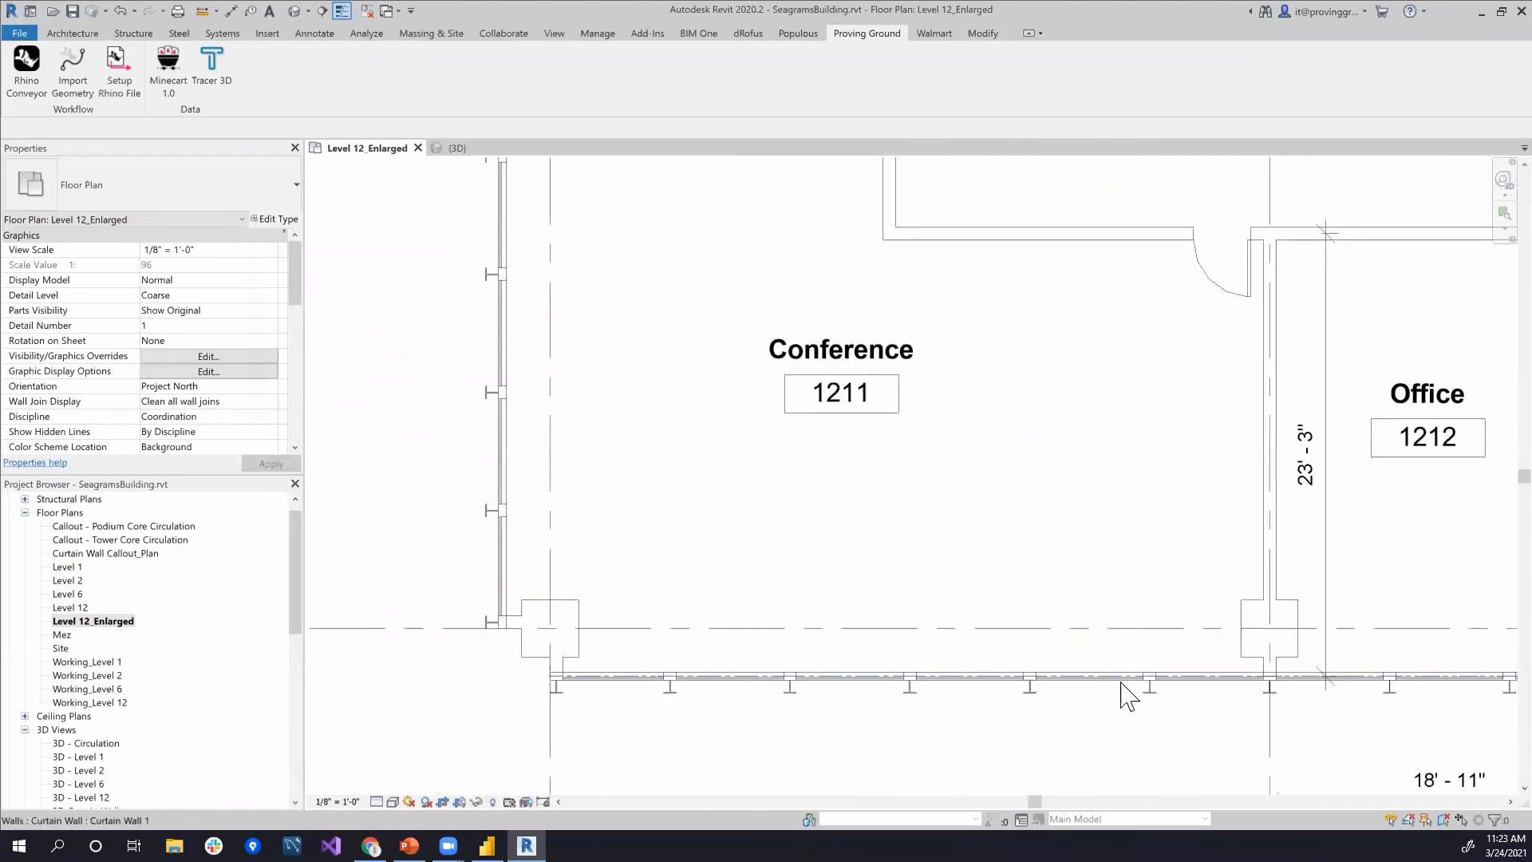
{"action": "scroll", "coordinate": [1087, 701], "scroll_direction": "up", "scroll_amount": 4}
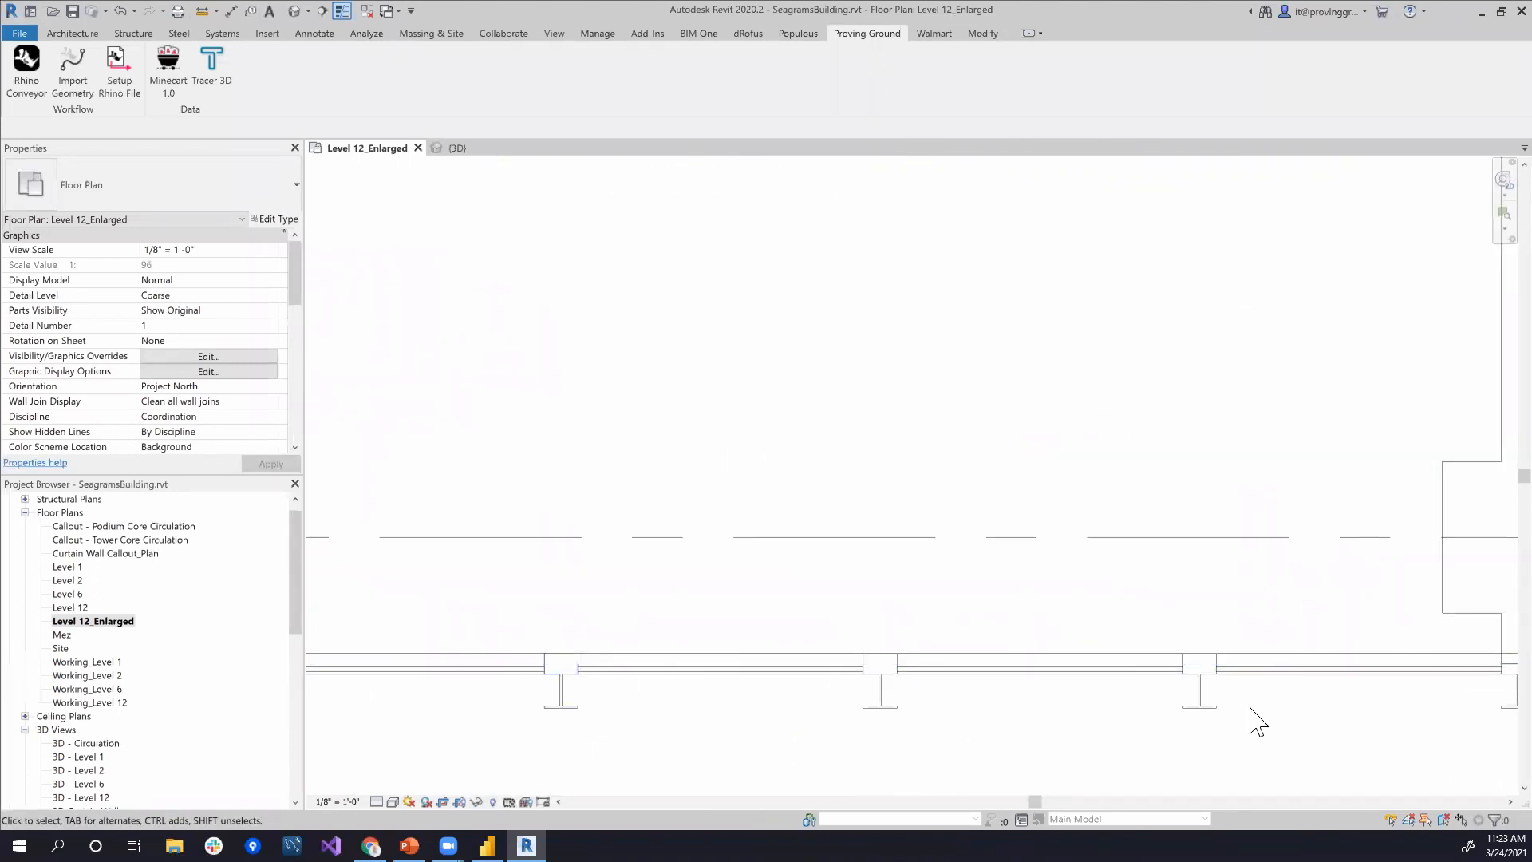
{"action": "scroll", "coordinate": [971, 529], "scroll_direction": "down", "scroll_amount": 8}
{"action": "left_click_drag", "start_coordinate": [1195, 379], "coordinate": [840, 622]}
{"action": "scroll", "coordinate": [916, 565], "scroll_direction": "down", "scroll_amount": 5}
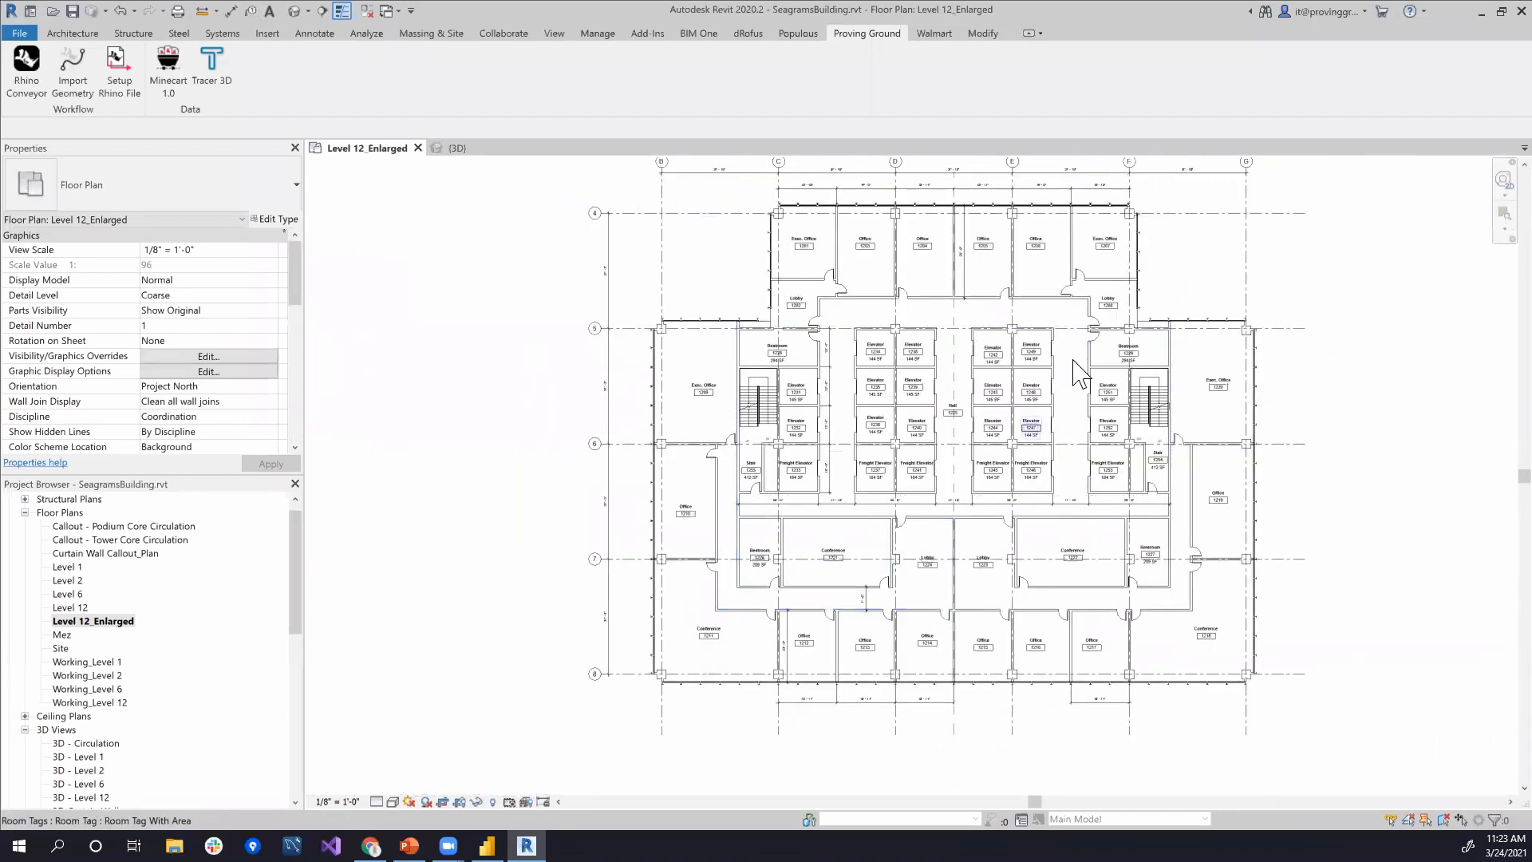
{"action": "scroll", "coordinate": [1079, 373], "scroll_direction": "down", "scroll_amount": 1}
{"action": "left_click_drag", "start_coordinate": [1009, 369], "coordinate": [918, 407]}
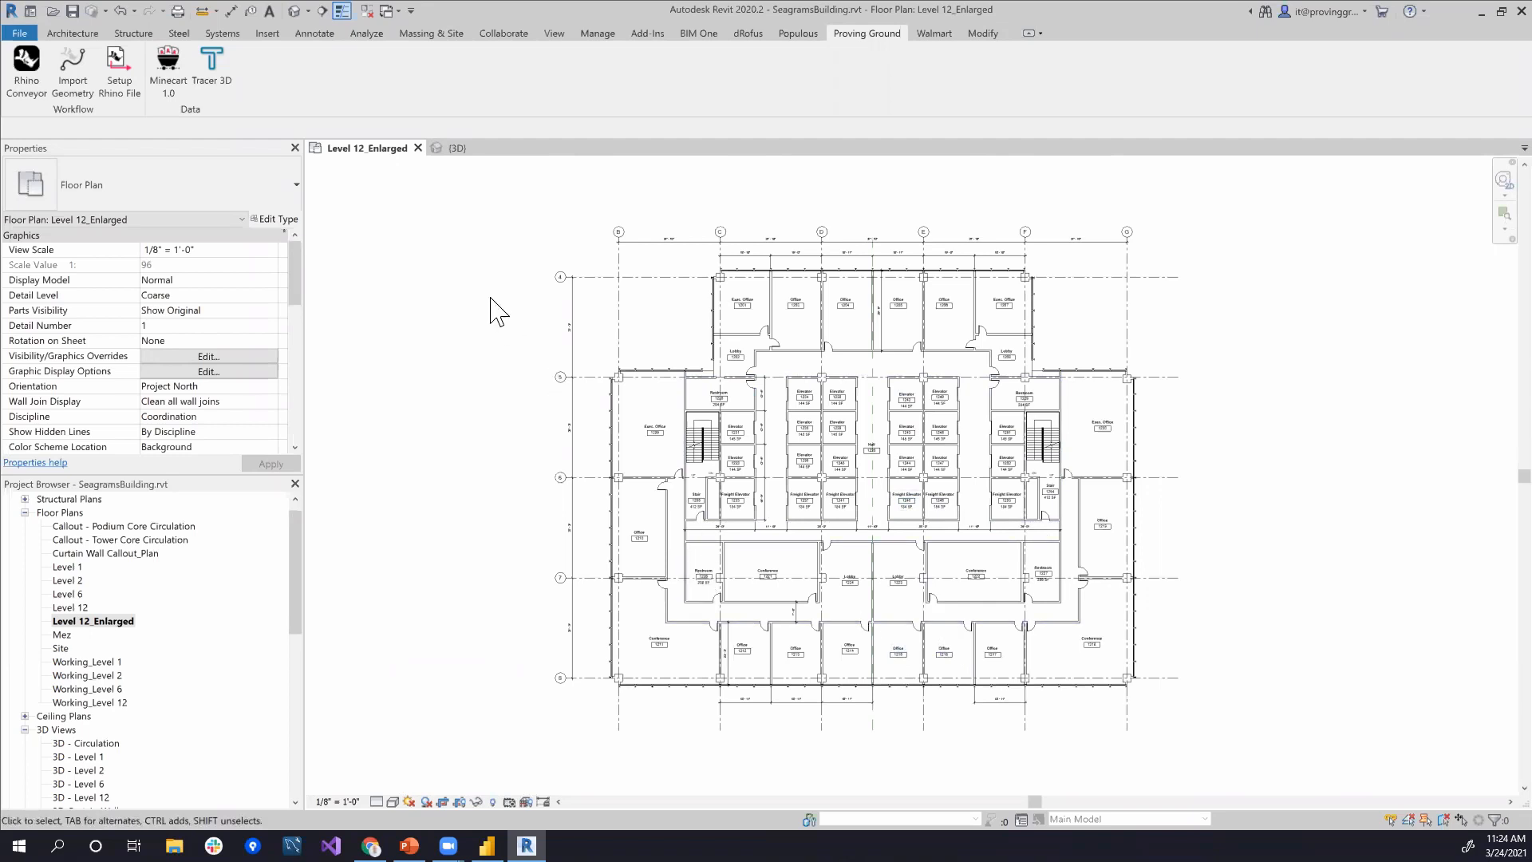
Step: In the Tracer 3D export options, disable bounding boxes for large meshes, filter to the active view, and sort categories by descending count
{"action": "left_click", "coordinate": [215, 73]}
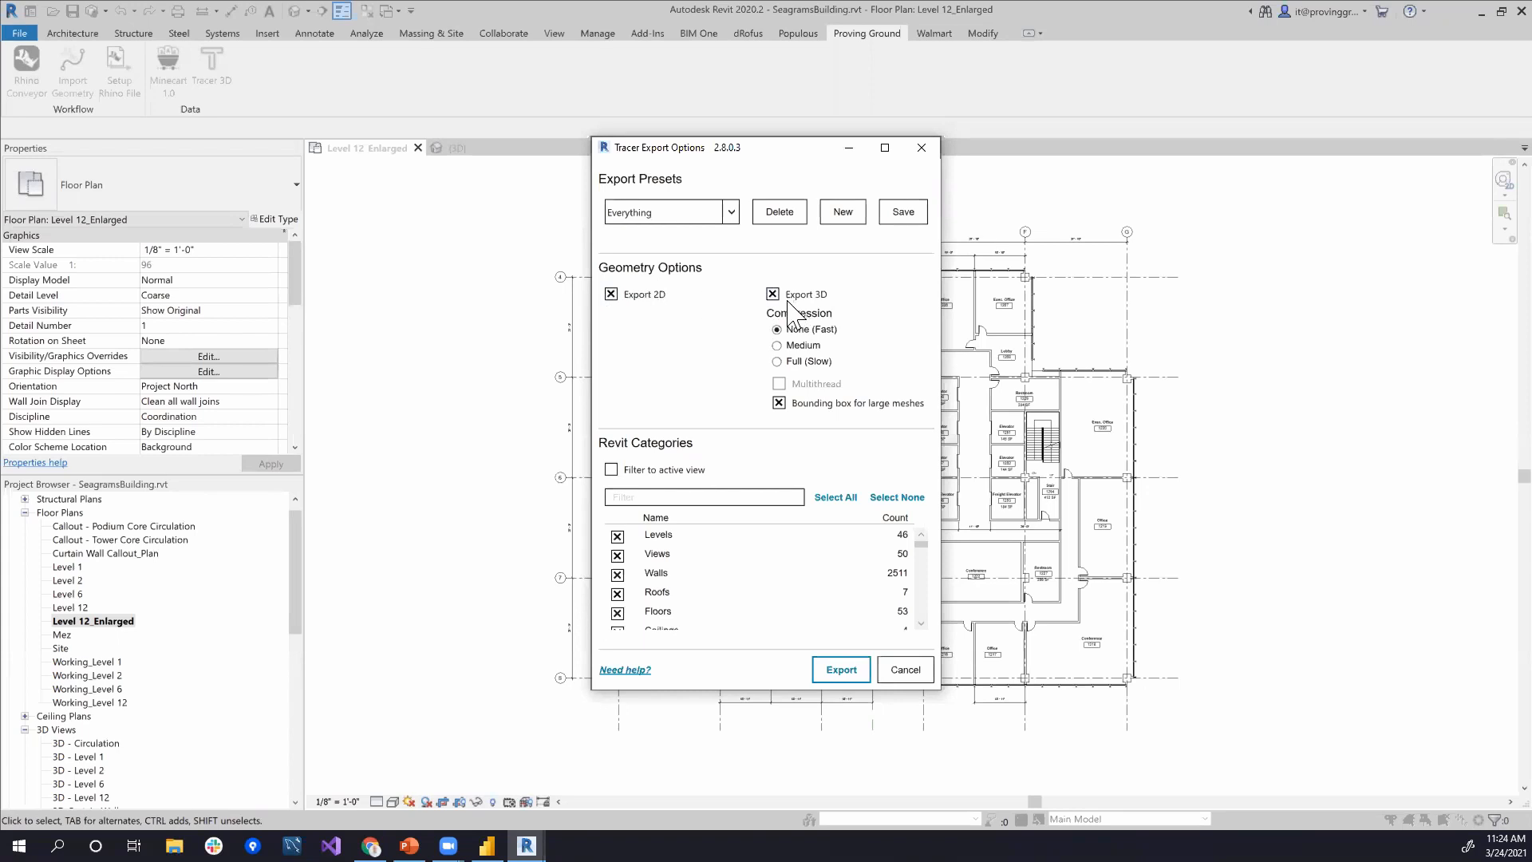
{"action": "left_click", "coordinate": [780, 403]}
{"action": "left_click", "coordinate": [612, 470]}
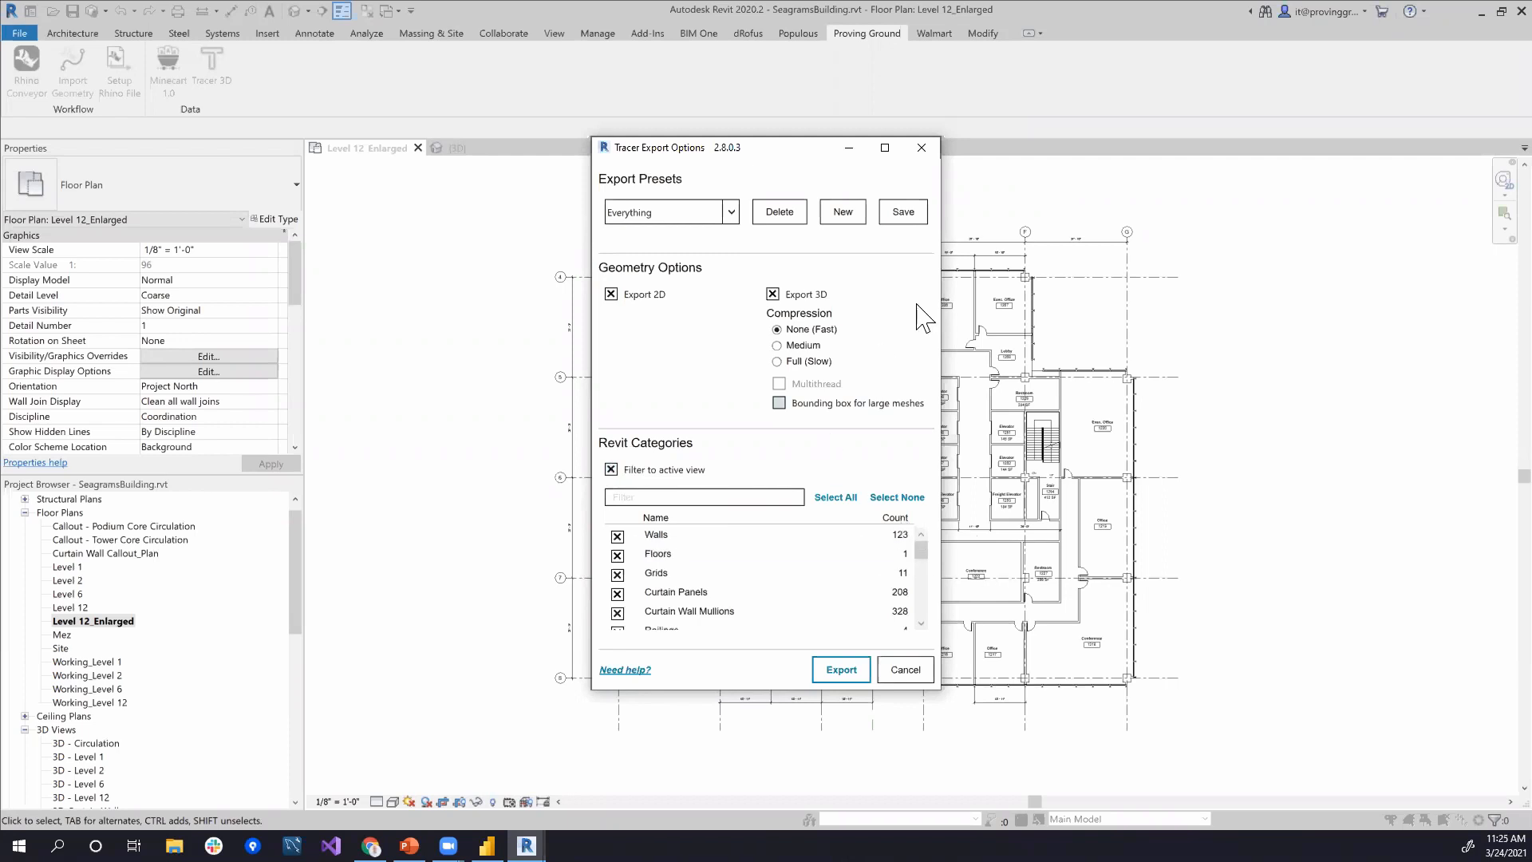
{"action": "left_click", "coordinate": [903, 519]}
{"action": "left_click", "coordinate": [904, 520]}
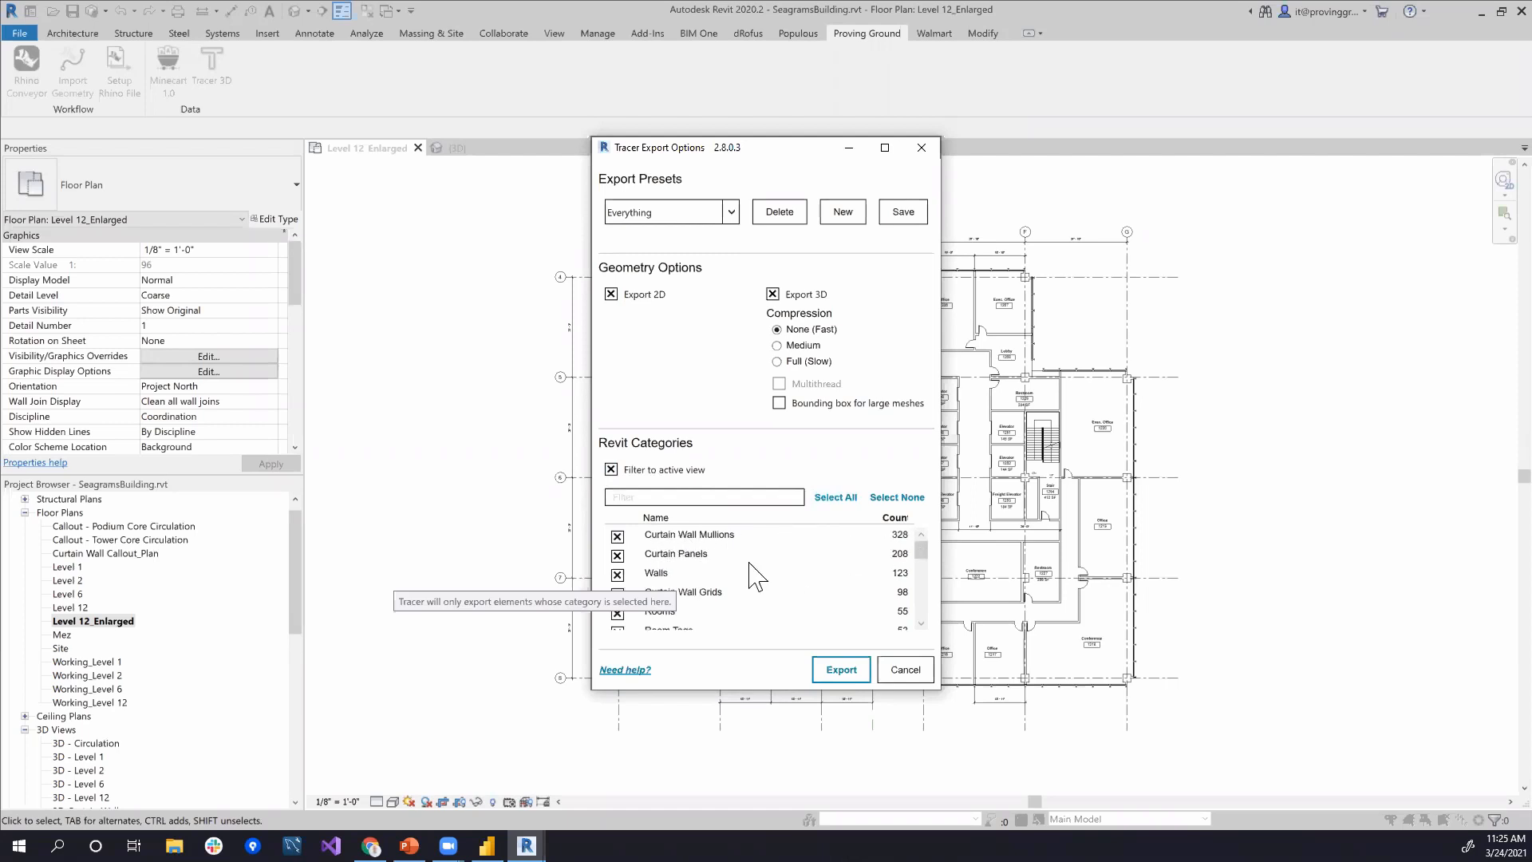
Step: Exclude the Top Rails, Cameras and Reference Planes categories from the Tracer export
{"action": "scroll", "coordinate": [694, 566], "scroll_direction": "down", "scroll_amount": 1}
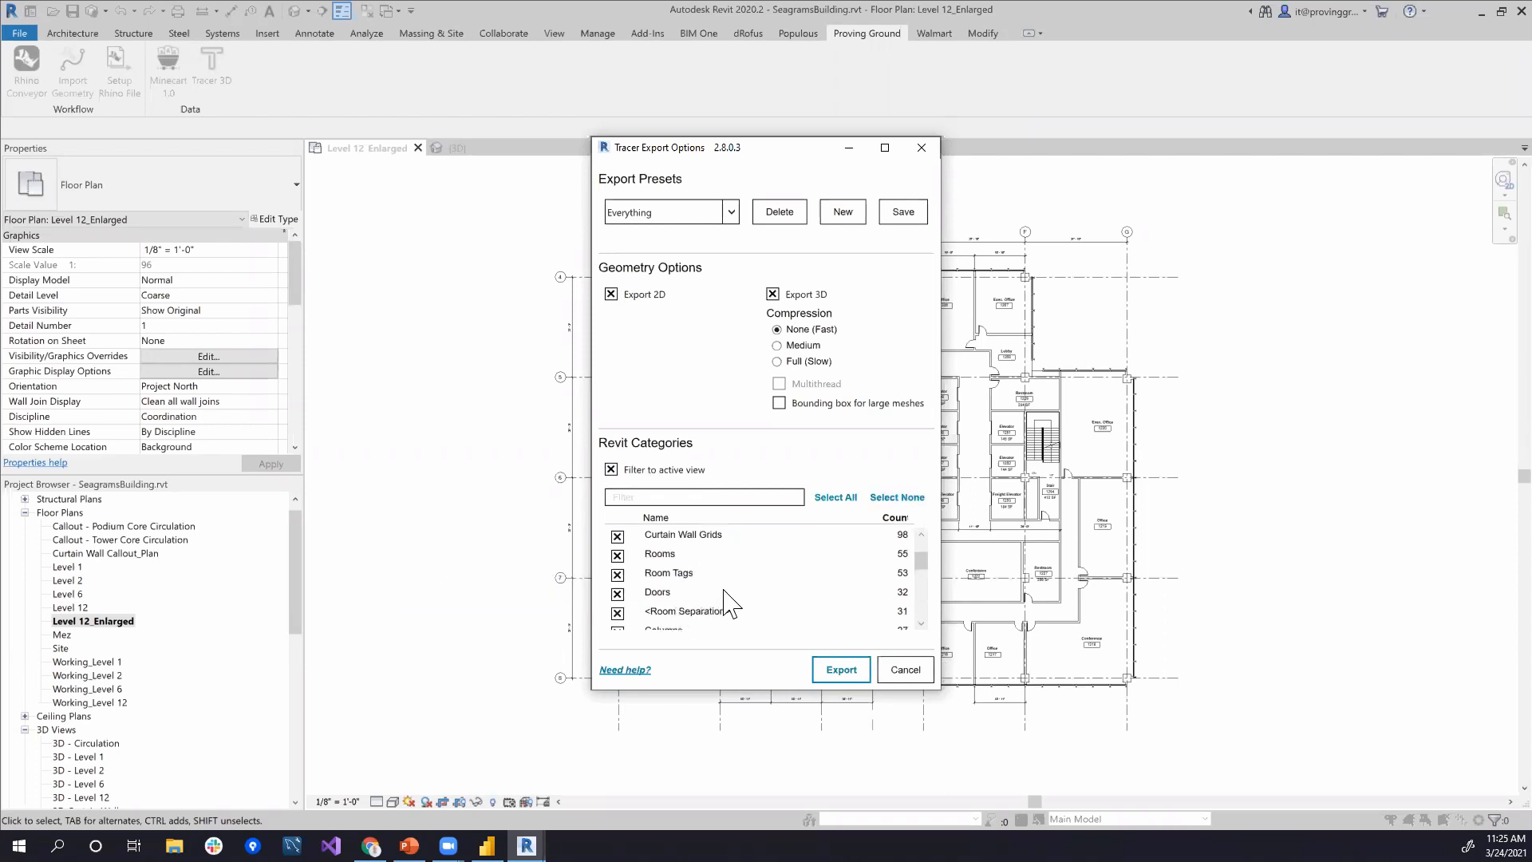
{"action": "scroll", "coordinate": [734, 595], "scroll_direction": "down", "scroll_amount": 1}
{"action": "scroll", "coordinate": [736, 597], "scroll_direction": "down", "scroll_amount": 3}
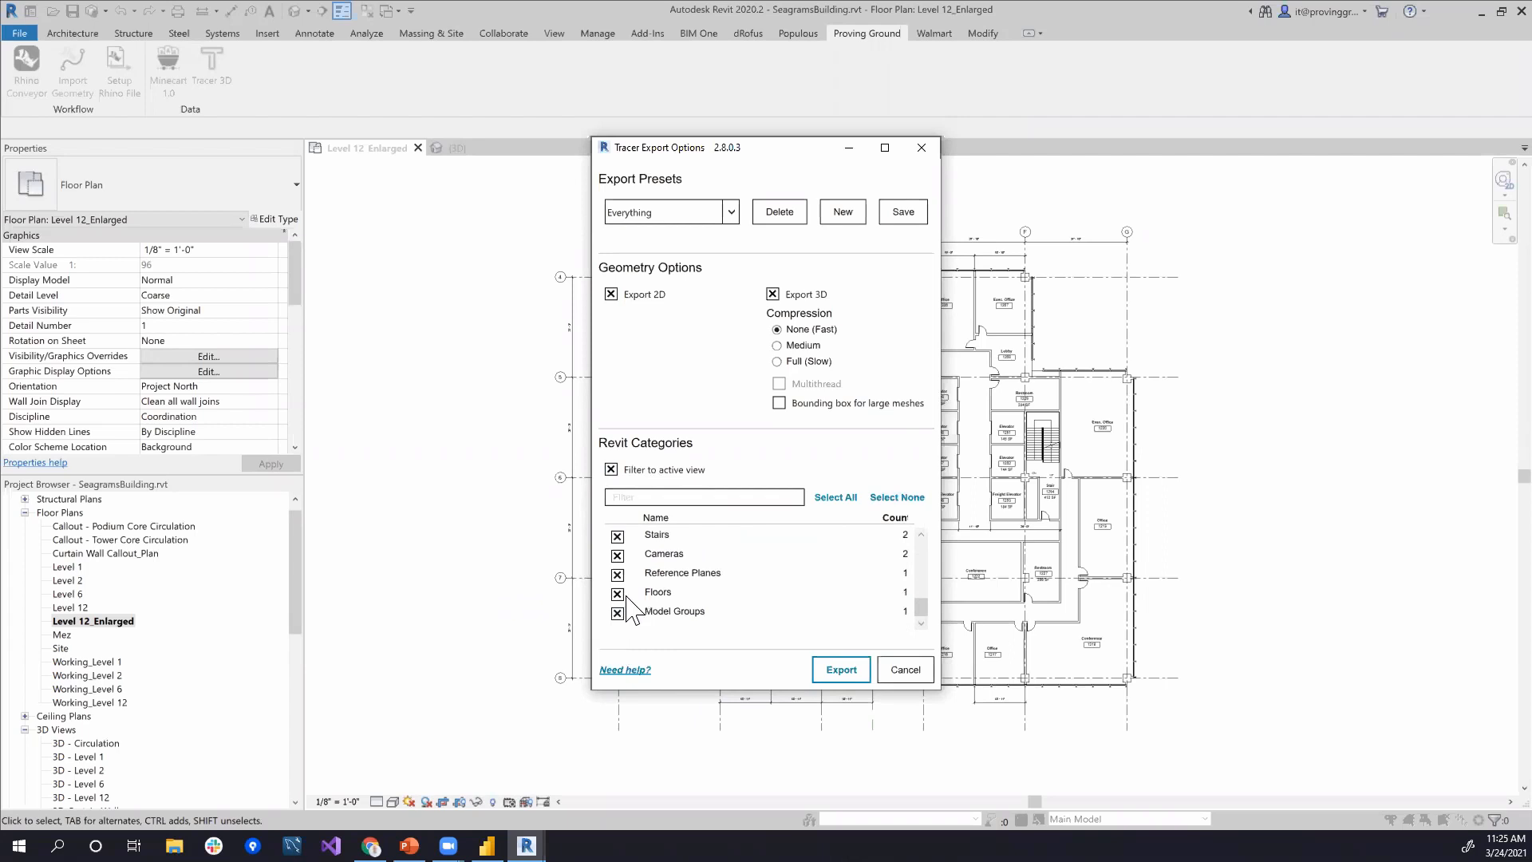
{"action": "scroll", "coordinate": [636, 582], "scroll_direction": "up", "scroll_amount": 1}
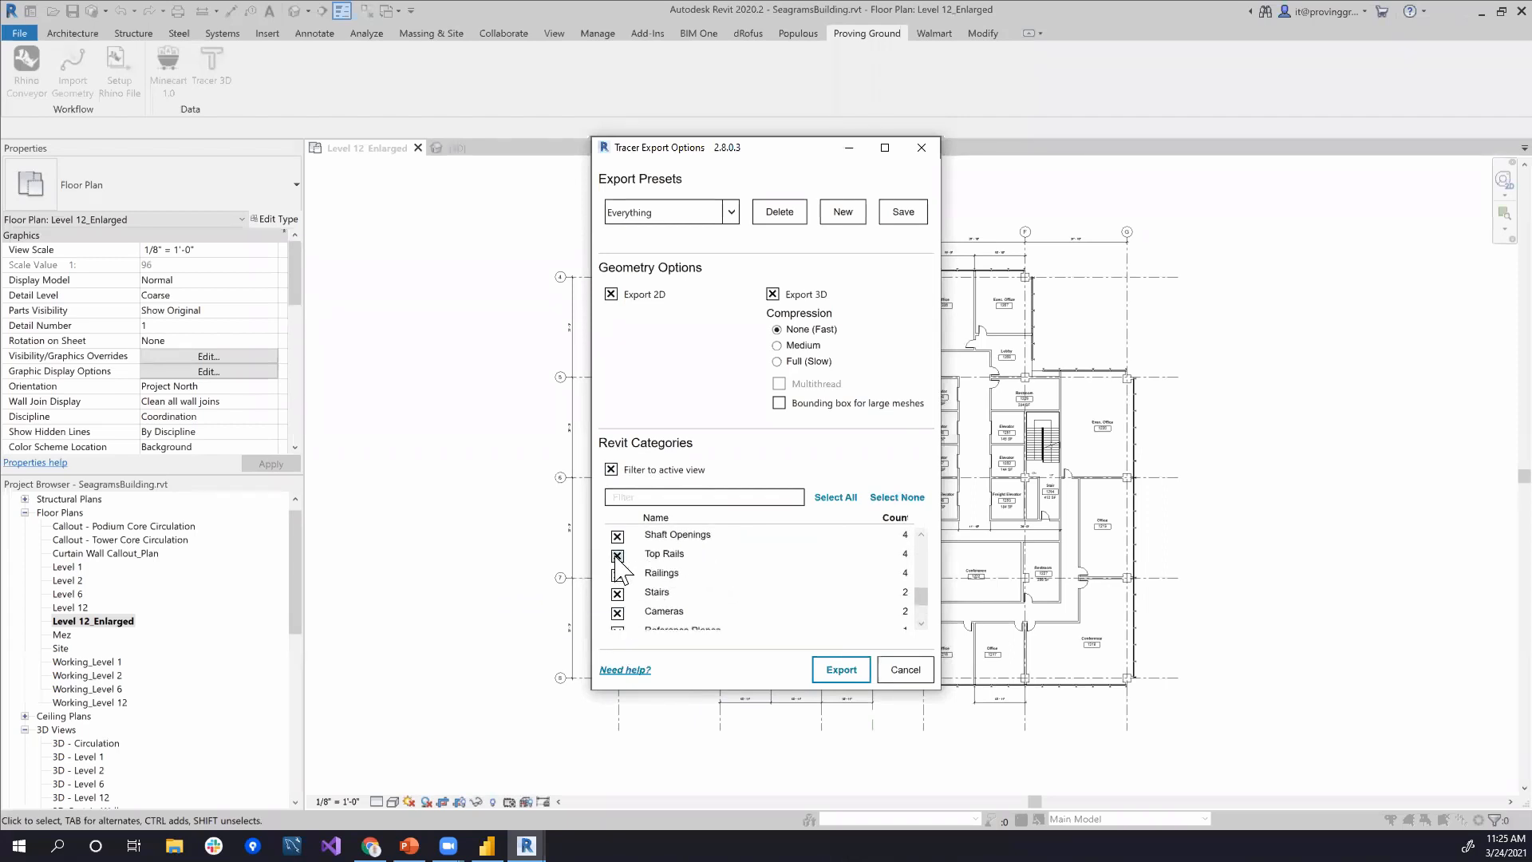
{"action": "left_click", "coordinate": [618, 613]}
{"action": "scroll", "coordinate": [702, 578], "scroll_direction": "down", "scroll_amount": 1}
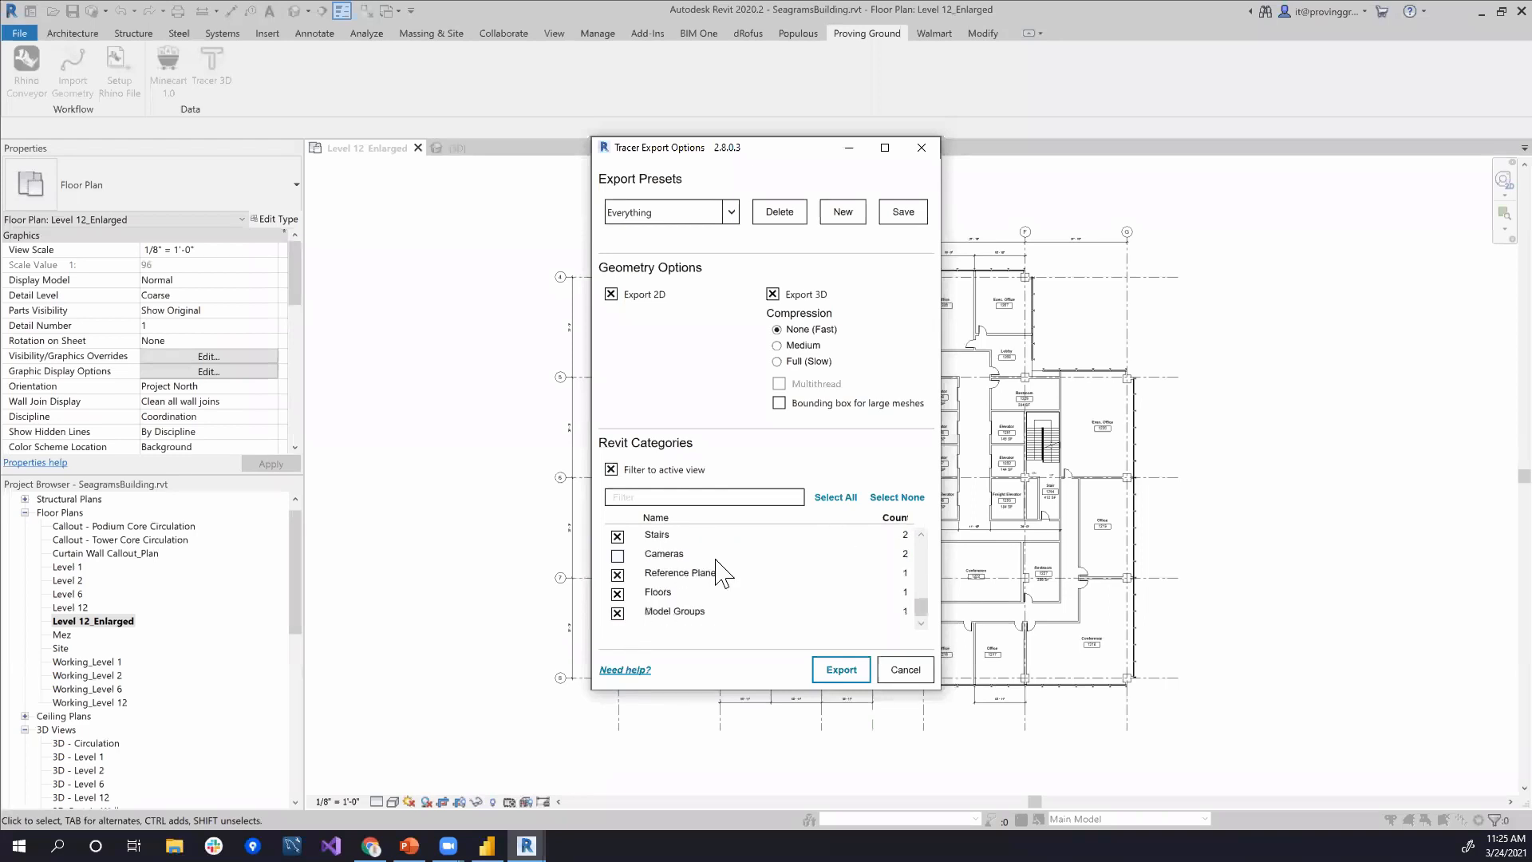
{"action": "left_click", "coordinate": [618, 575]}
{"action": "scroll", "coordinate": [701, 635], "scroll_direction": "up", "scroll_amount": 1}
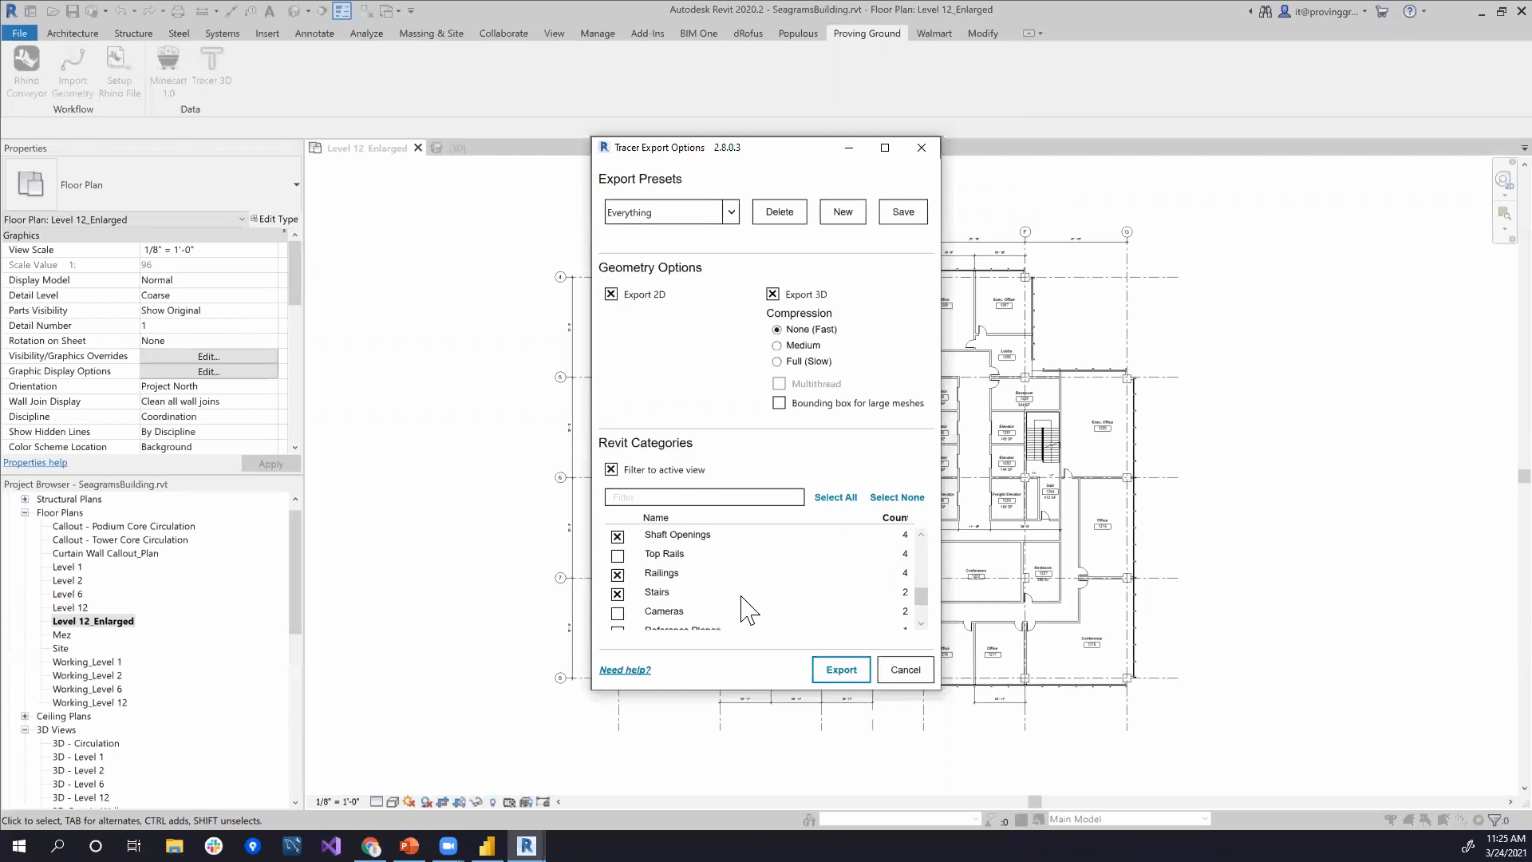
Step: Exclude the Stairs category from the export and review the rest of the category list
{"action": "scroll", "coordinate": [735, 608], "scroll_direction": "up", "scroll_amount": 1}
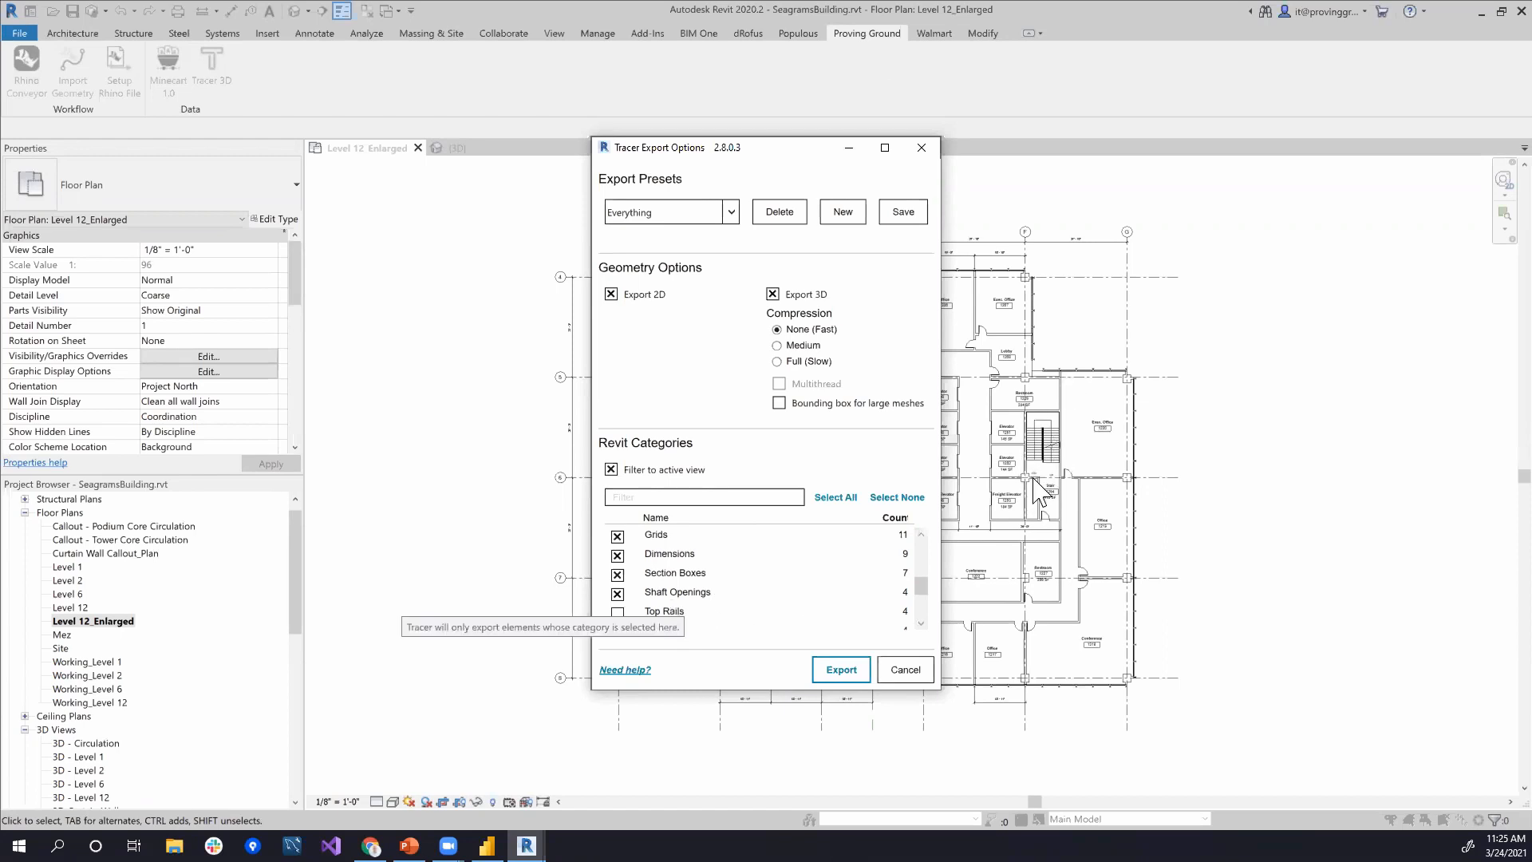
{"action": "scroll", "coordinate": [746, 598], "scroll_direction": "down", "scroll_amount": 3}
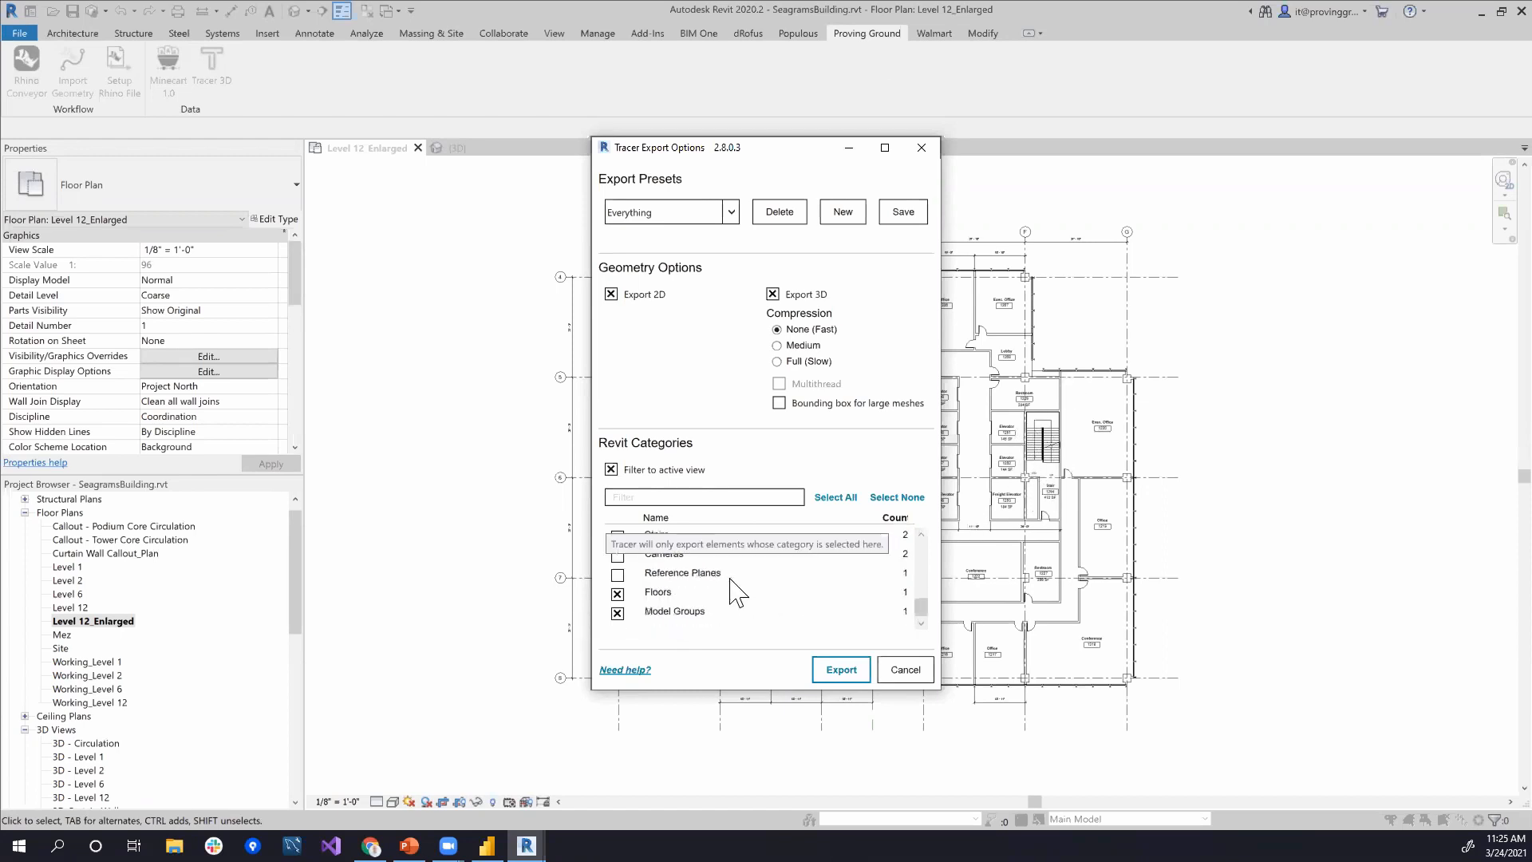
{"action": "scroll", "coordinate": [662, 607], "scroll_direction": "up", "scroll_amount": 1}
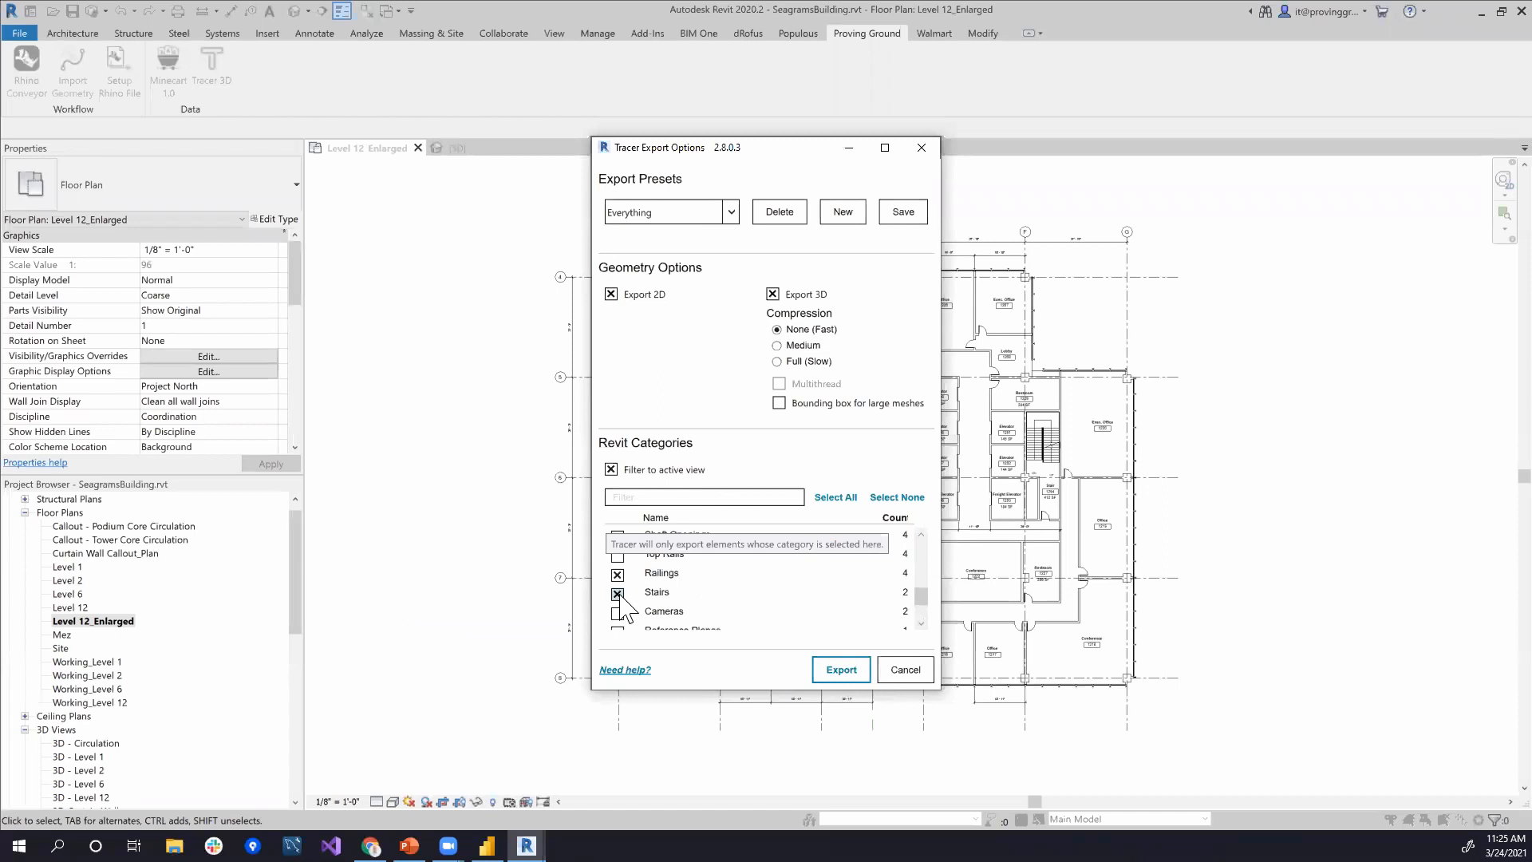
{"action": "left_click", "coordinate": [619, 594]}
{"action": "scroll", "coordinate": [744, 613], "scroll_direction": "up", "scroll_amount": 5}
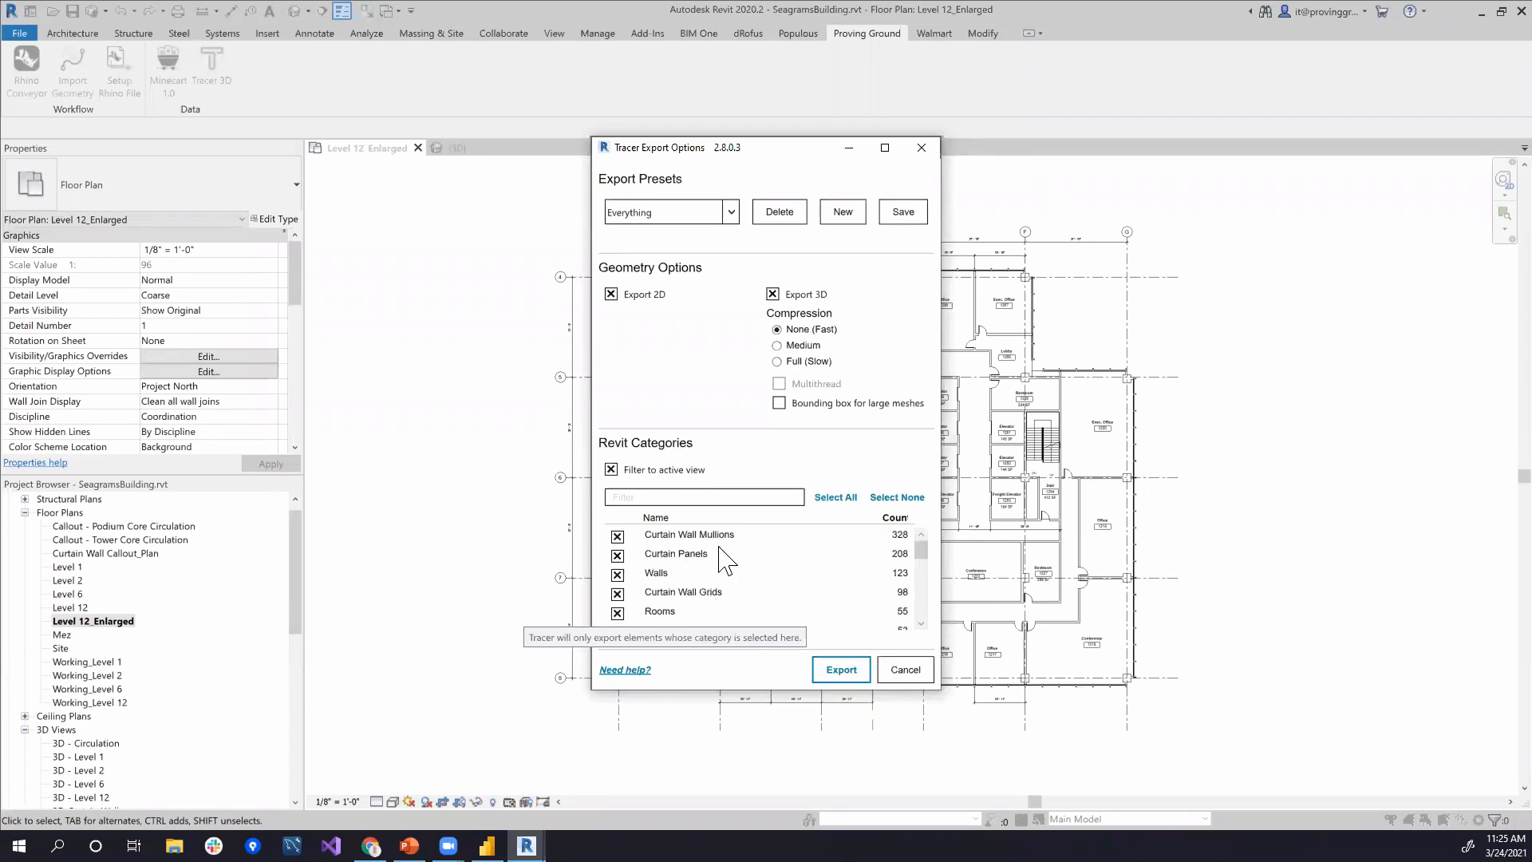
{"action": "scroll", "coordinate": [773, 618], "scroll_direction": "down", "scroll_amount": 5}
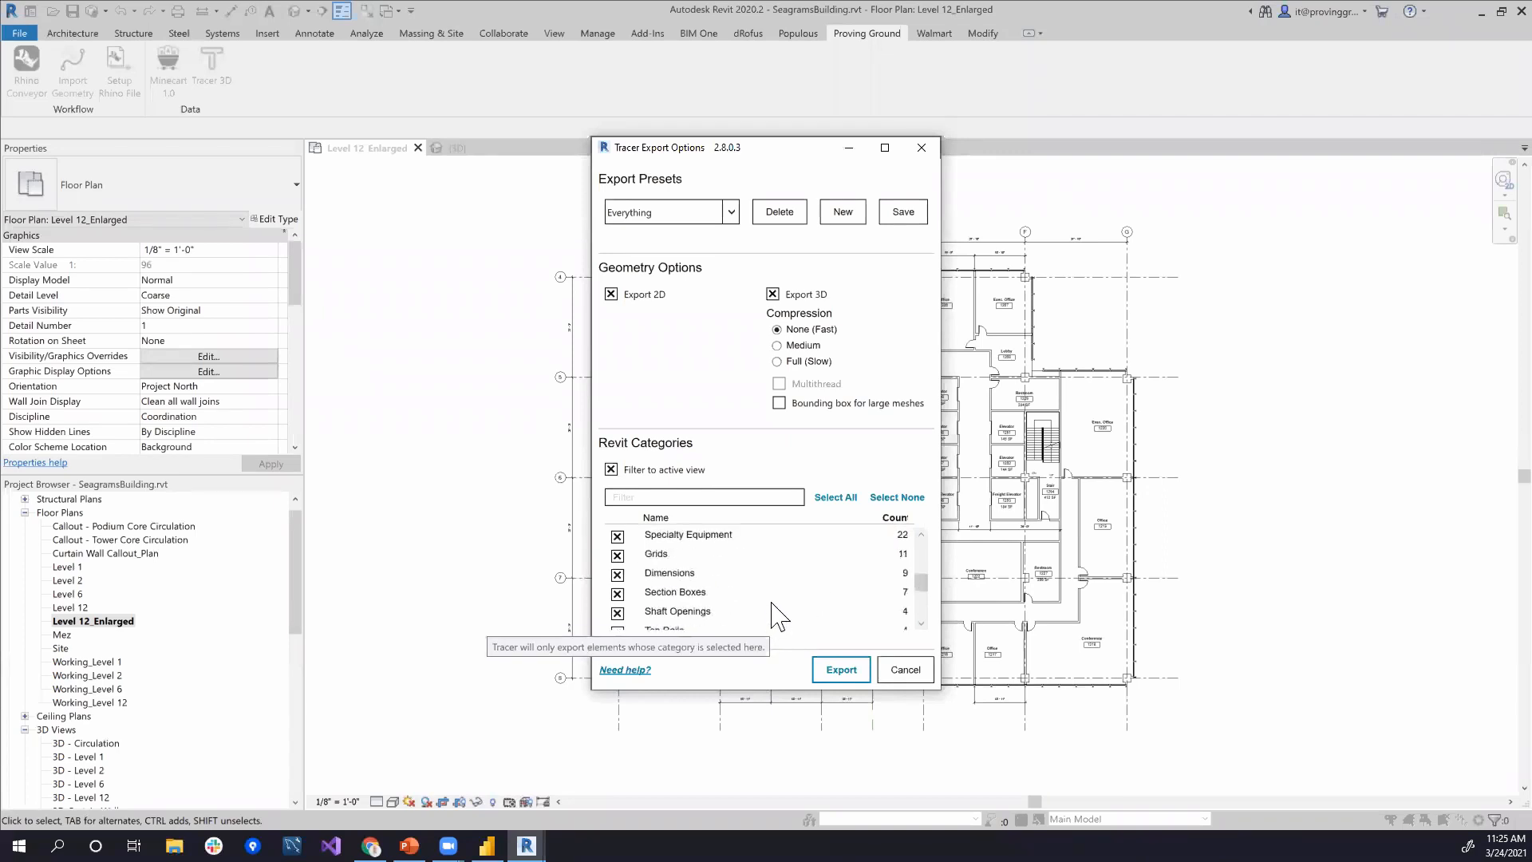
{"action": "scroll", "coordinate": [788, 606], "scroll_direction": "up", "scroll_amount": 5}
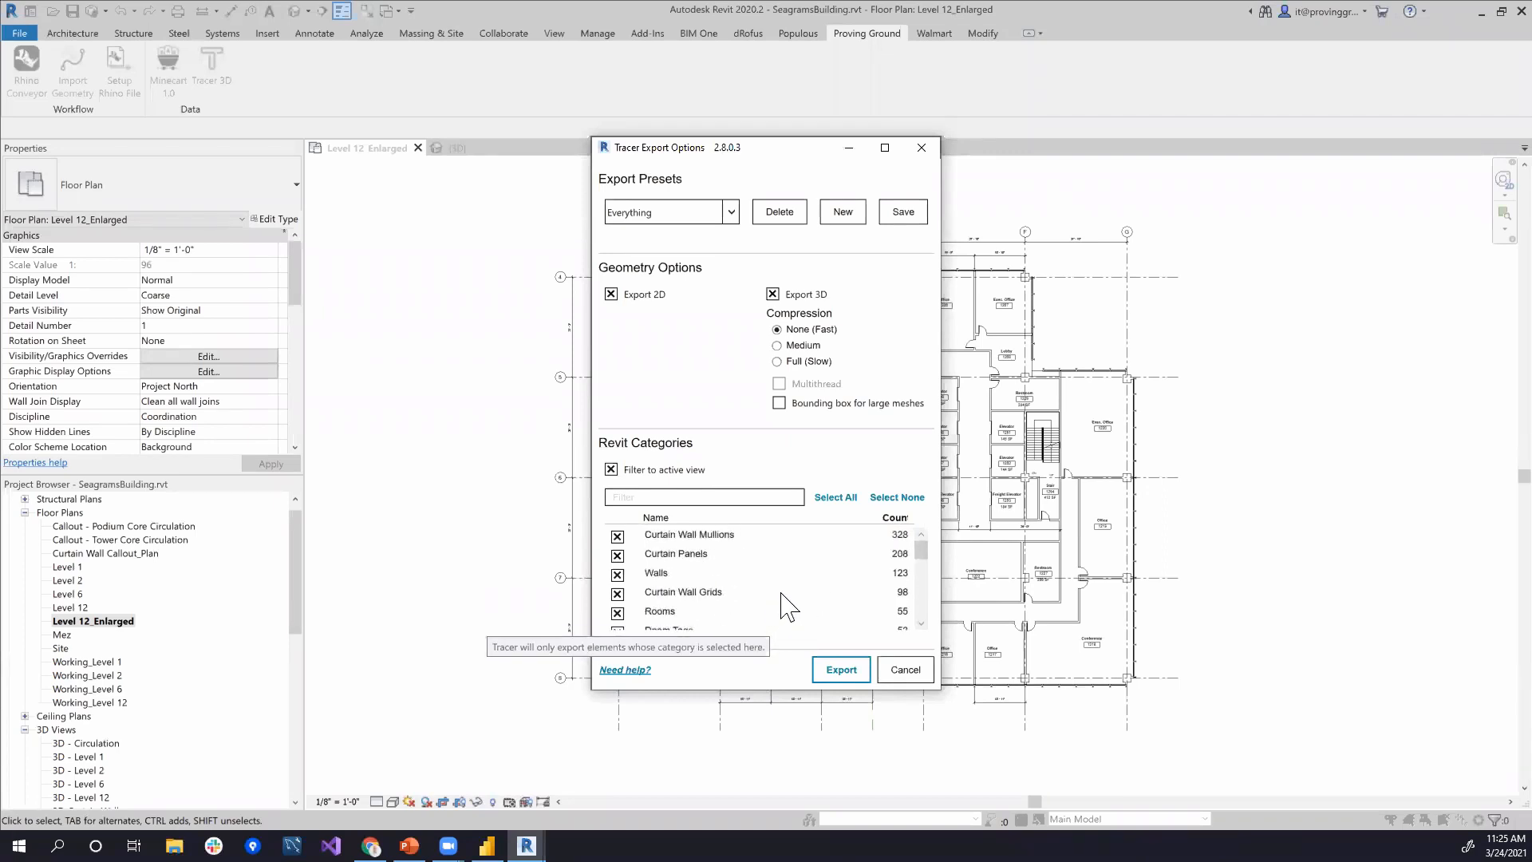
Step: Export the active view to the Desktop as SeagramsBuilding-WorkshopLevel12.db and select the exported file in File Explorer
{"action": "left_click", "coordinate": [841, 669]}
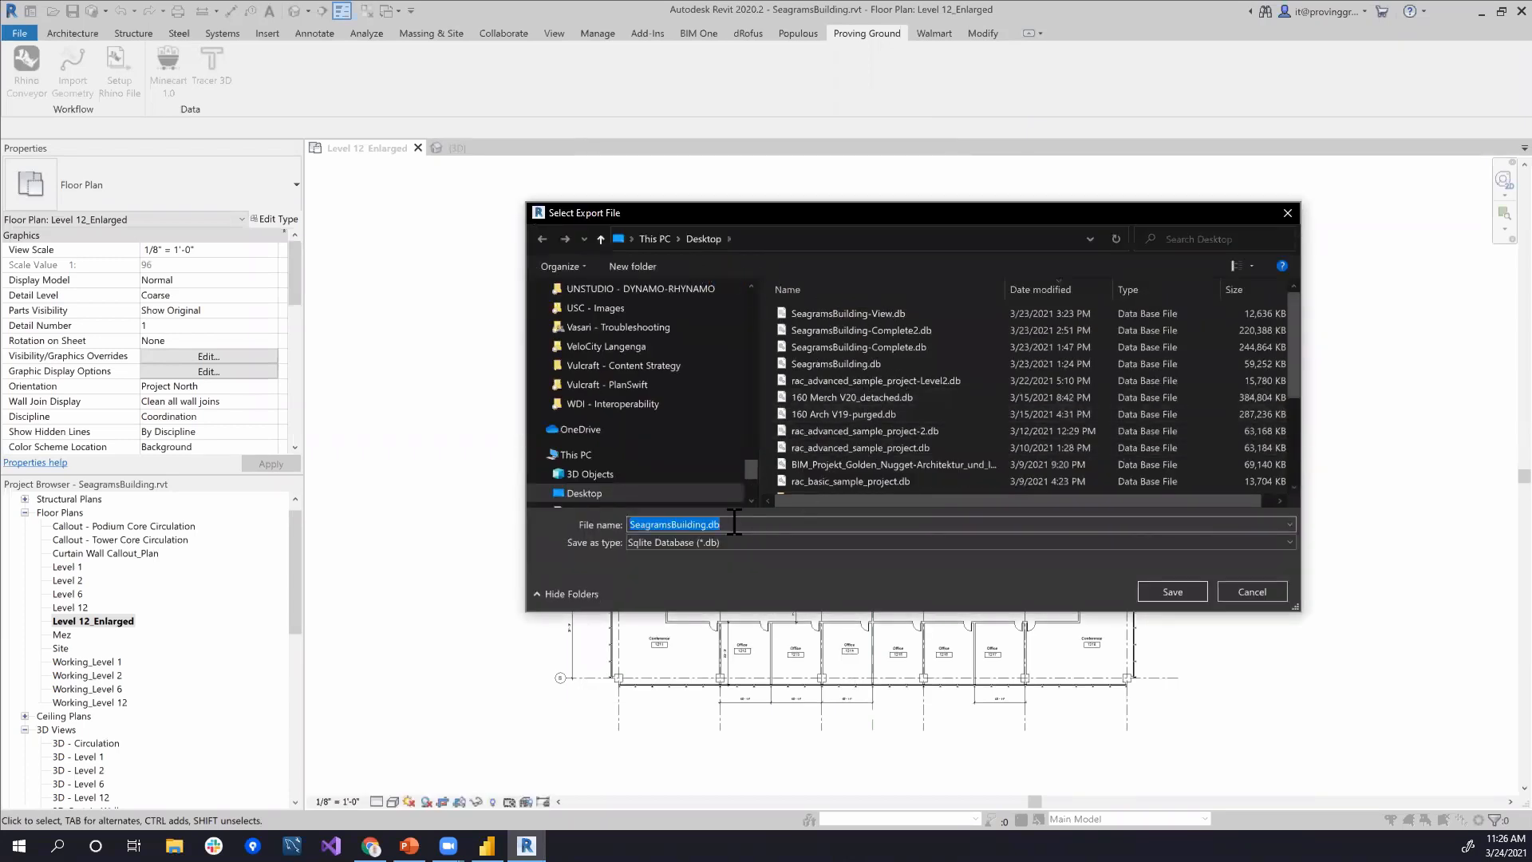
{"action": "left_click", "coordinate": [710, 525]}
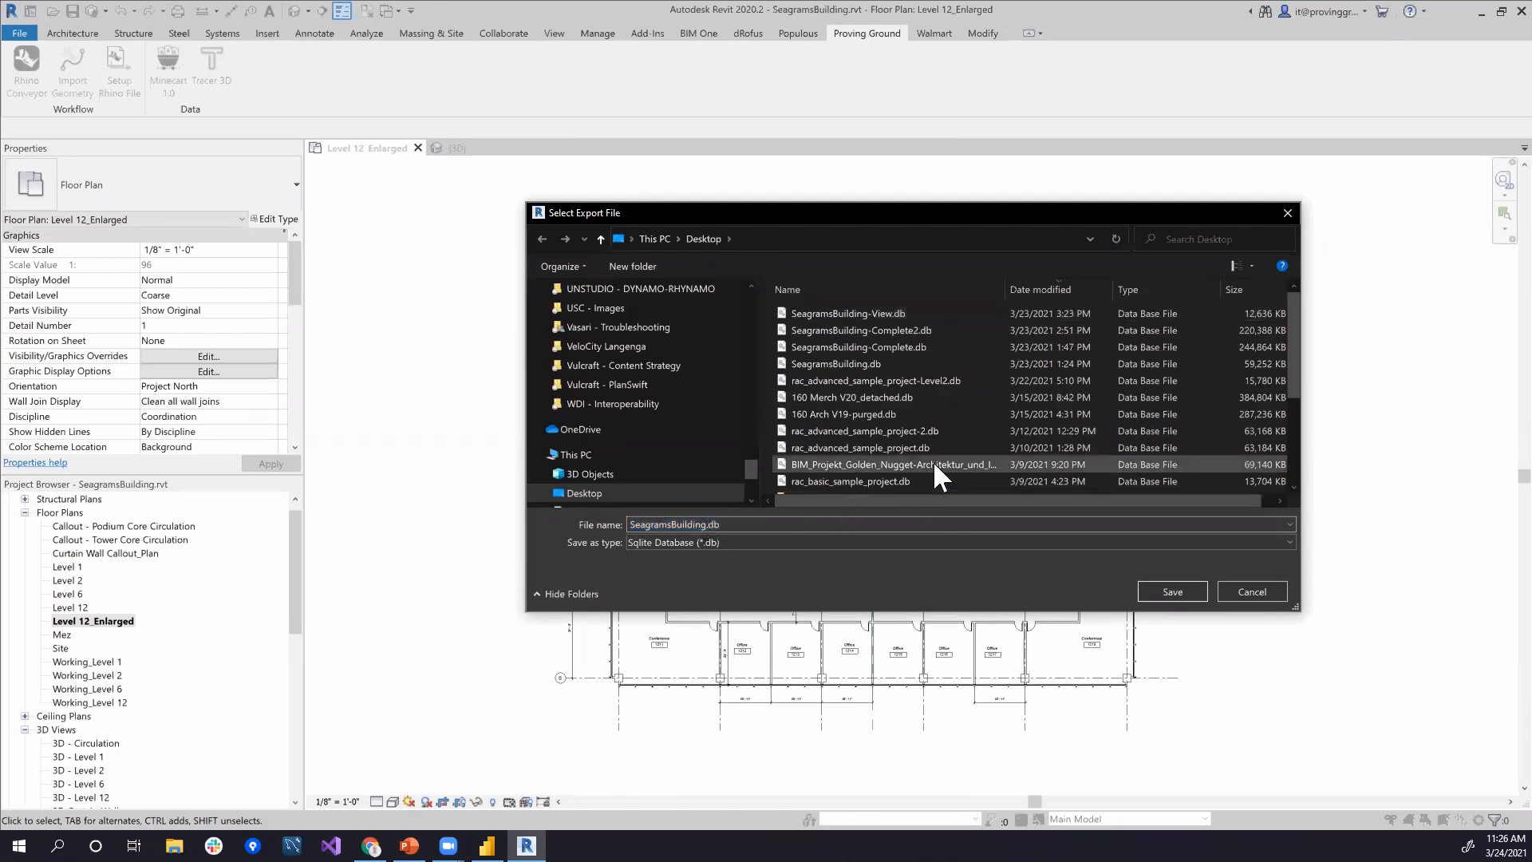
{"action": "type", "text": "-WorkshopLevel12"}
{"action": "left_click", "coordinate": [1172, 591]}
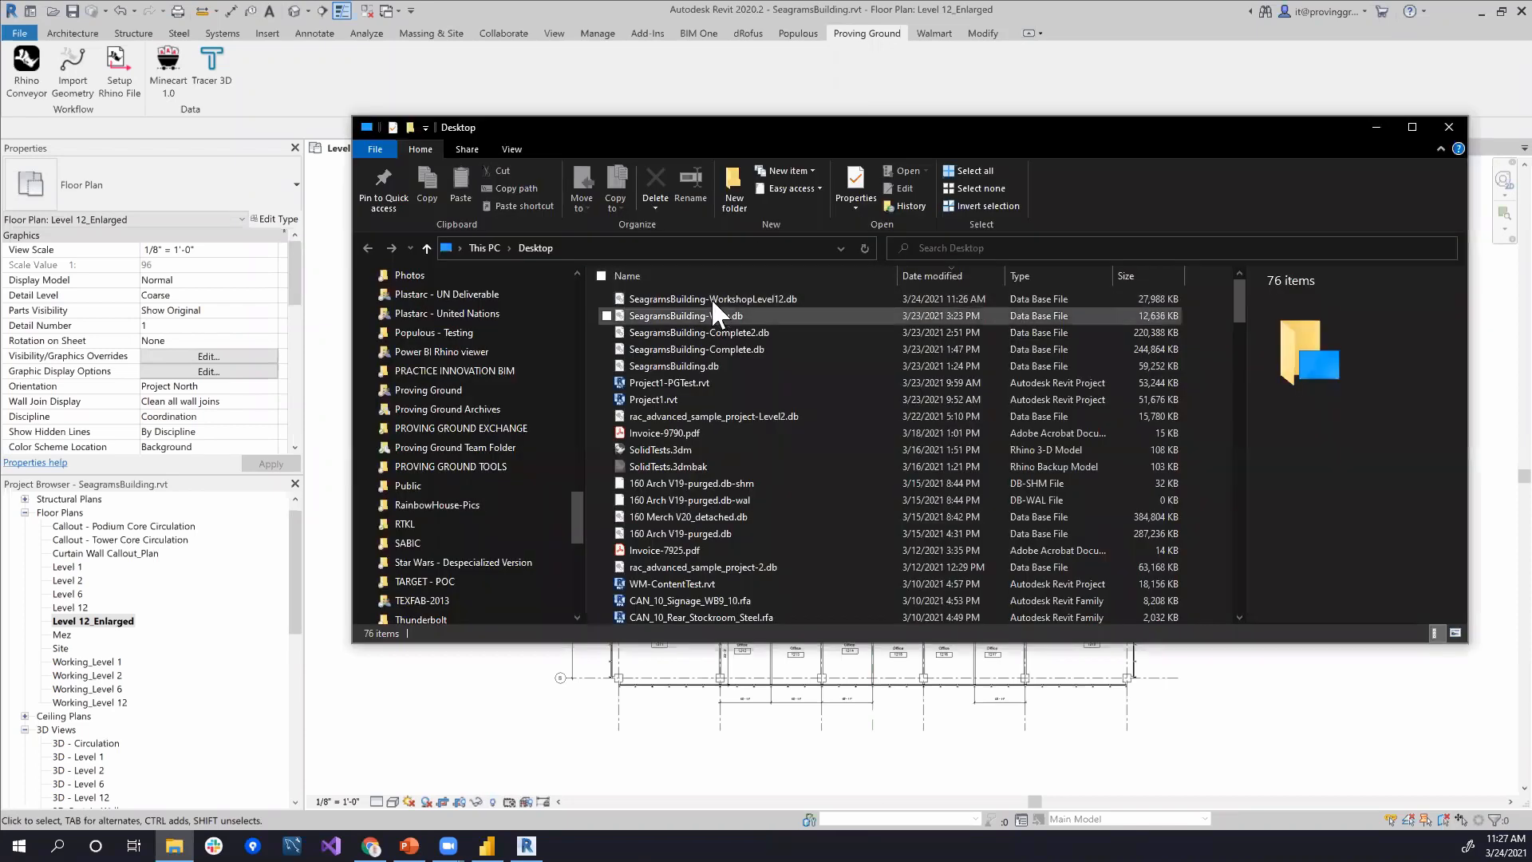
{"action": "left_click", "coordinate": [739, 298]}
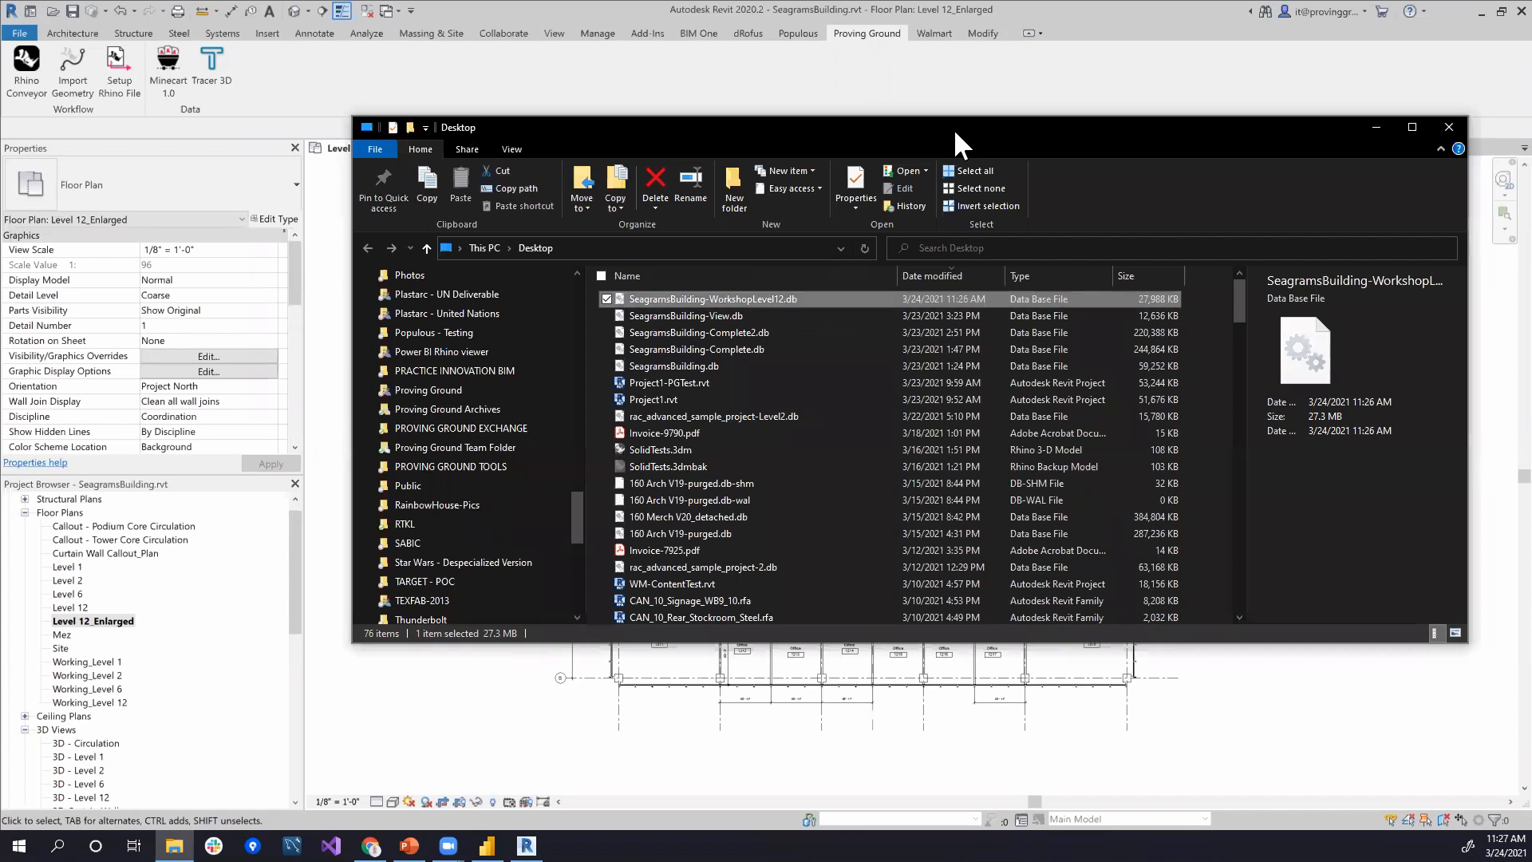
{"action": "left_click_drag", "start_coordinate": [954, 128], "coordinate": [933, 170]}
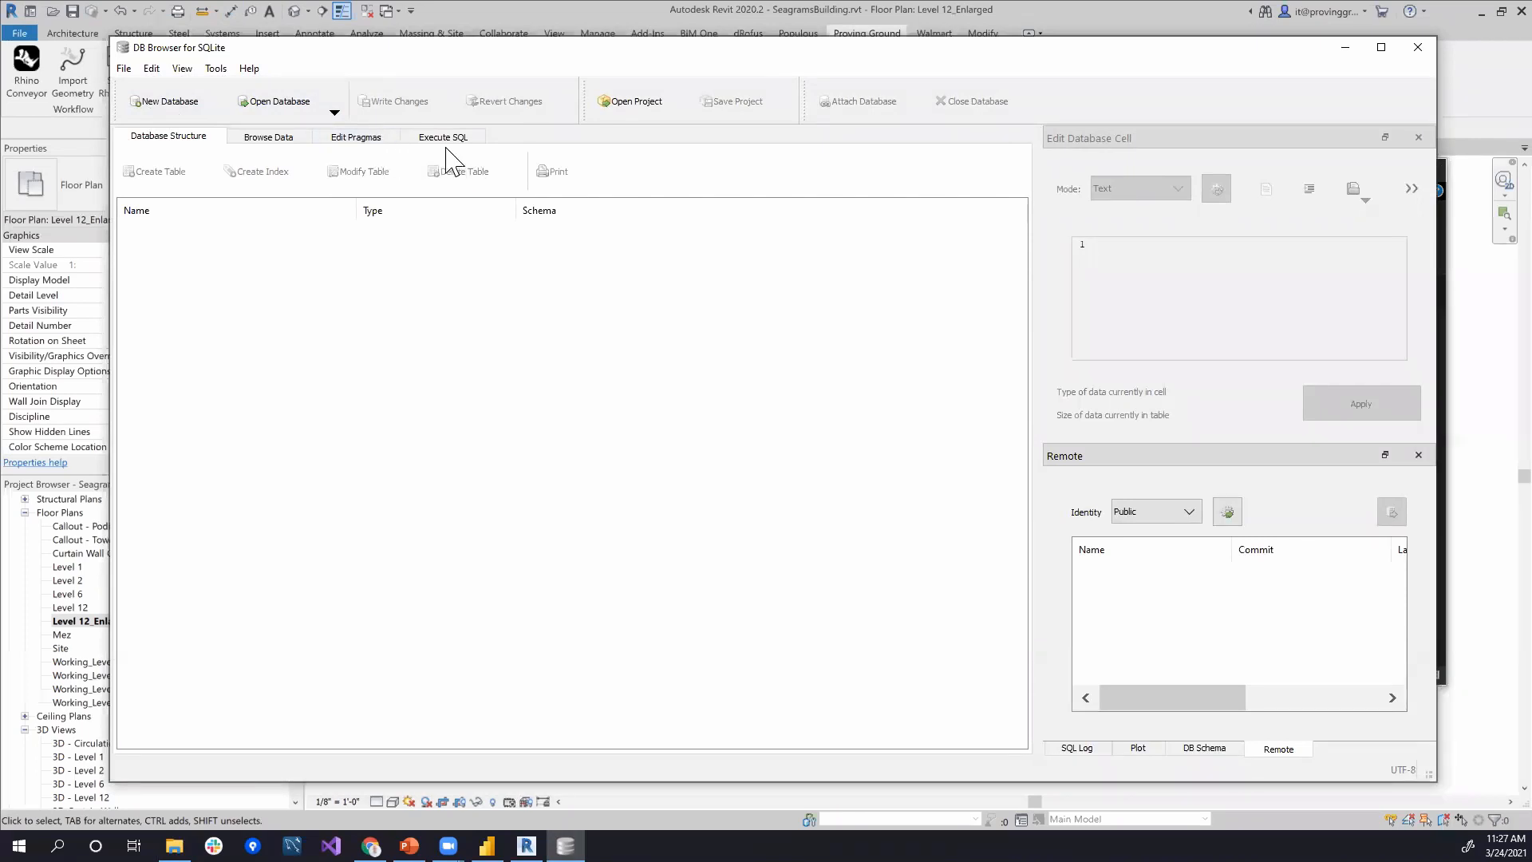
Step: In DB Browser for SQLite, open the SeagramsBuilding-WorkshopLevel12 database from the Desktop
{"action": "left_click", "coordinate": [297, 116]}
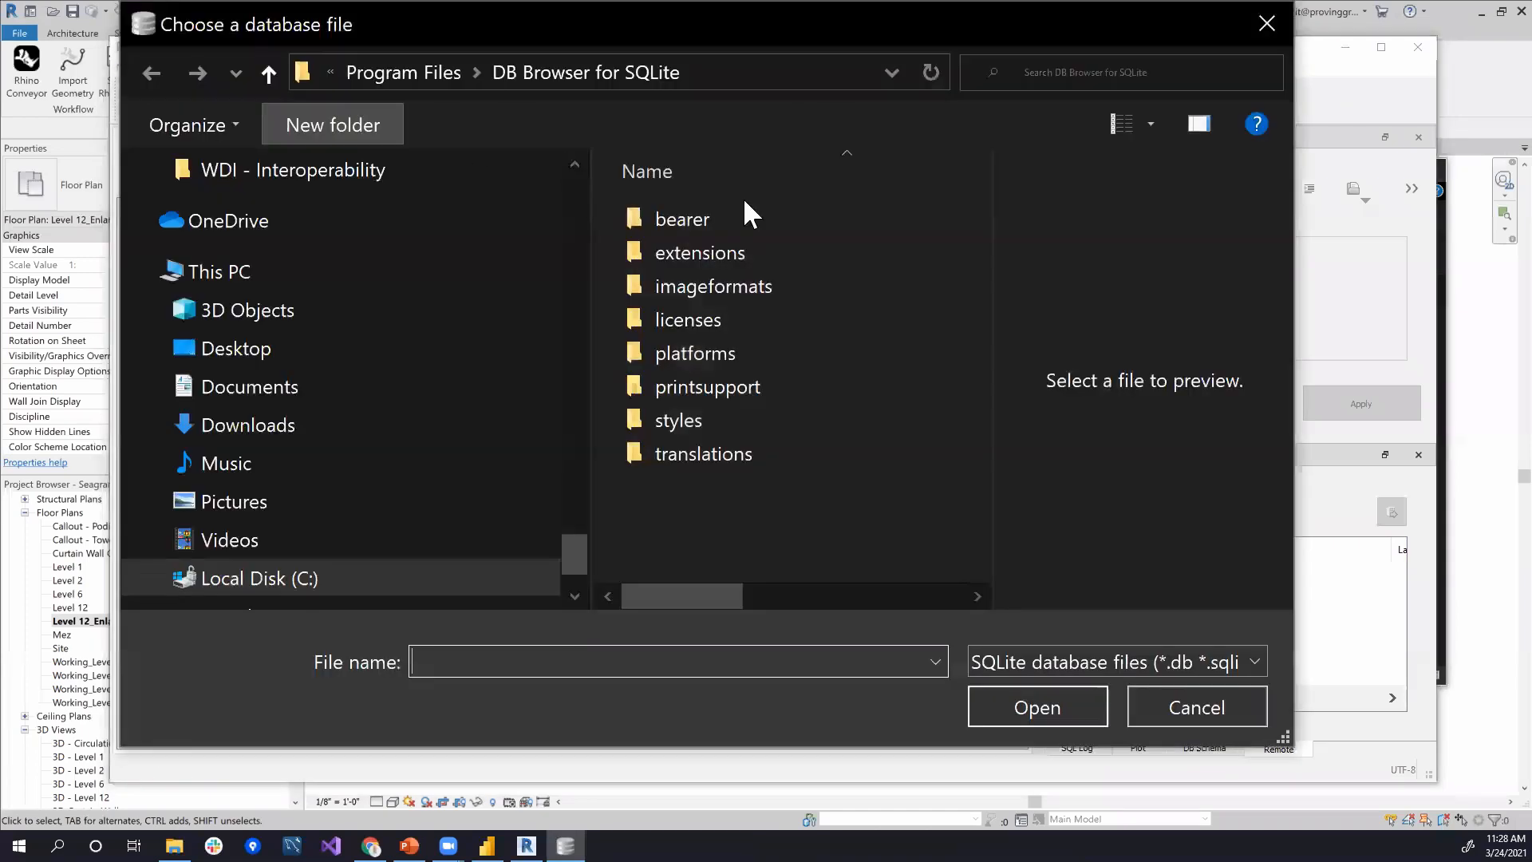
{"action": "scroll", "coordinate": [386, 243], "scroll_direction": "up", "scroll_amount": 5}
{"action": "scroll", "coordinate": [388, 251], "scroll_direction": "up", "scroll_amount": 20}
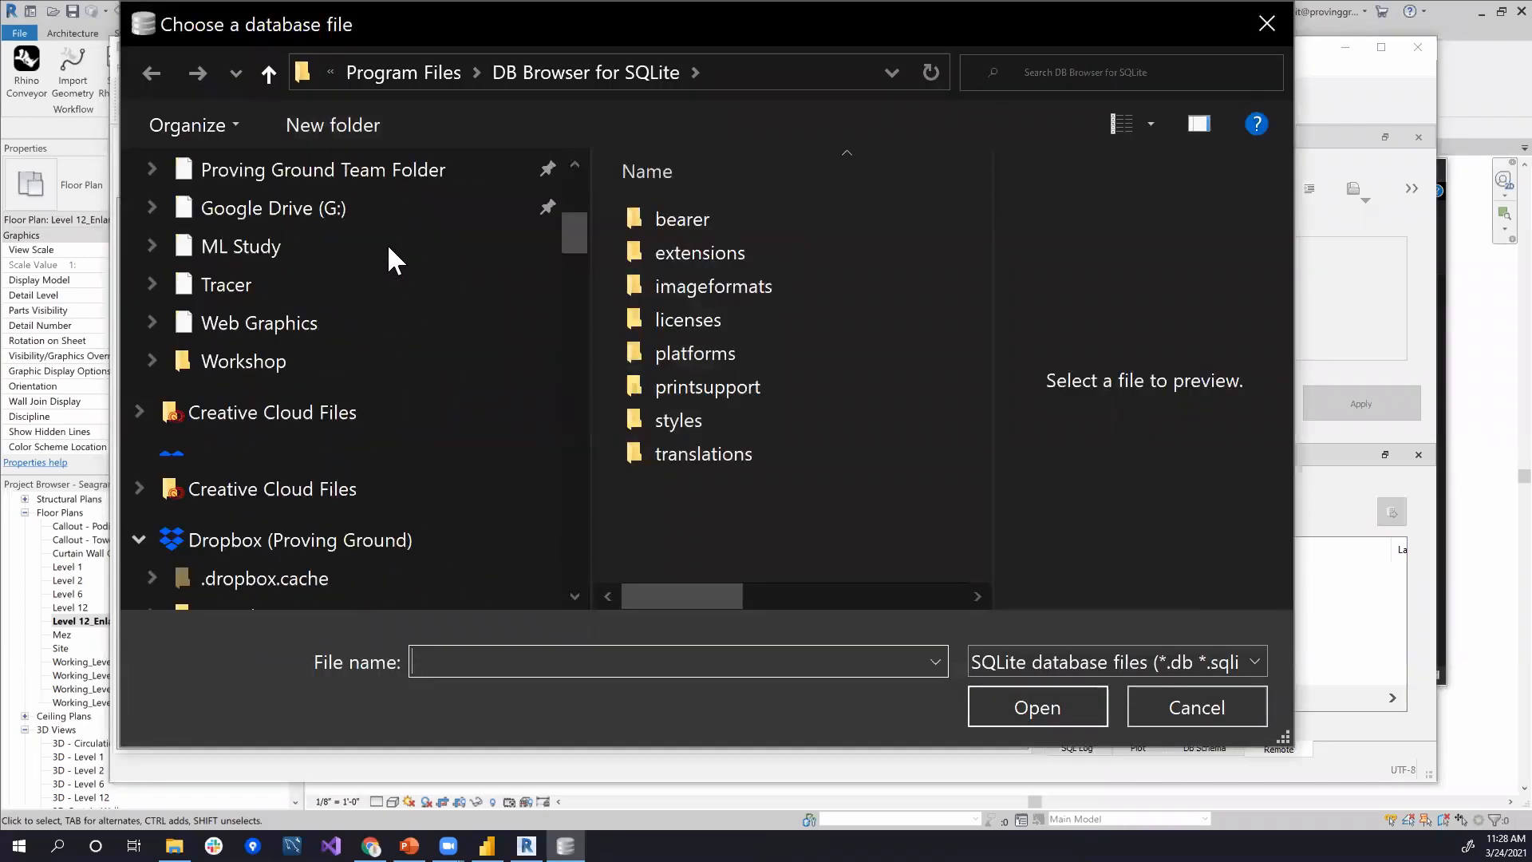
{"action": "scroll", "coordinate": [343, 255], "scroll_direction": "down", "scroll_amount": 5}
{"action": "scroll", "coordinate": [319, 239], "scroll_direction": "up", "scroll_amount": 5}
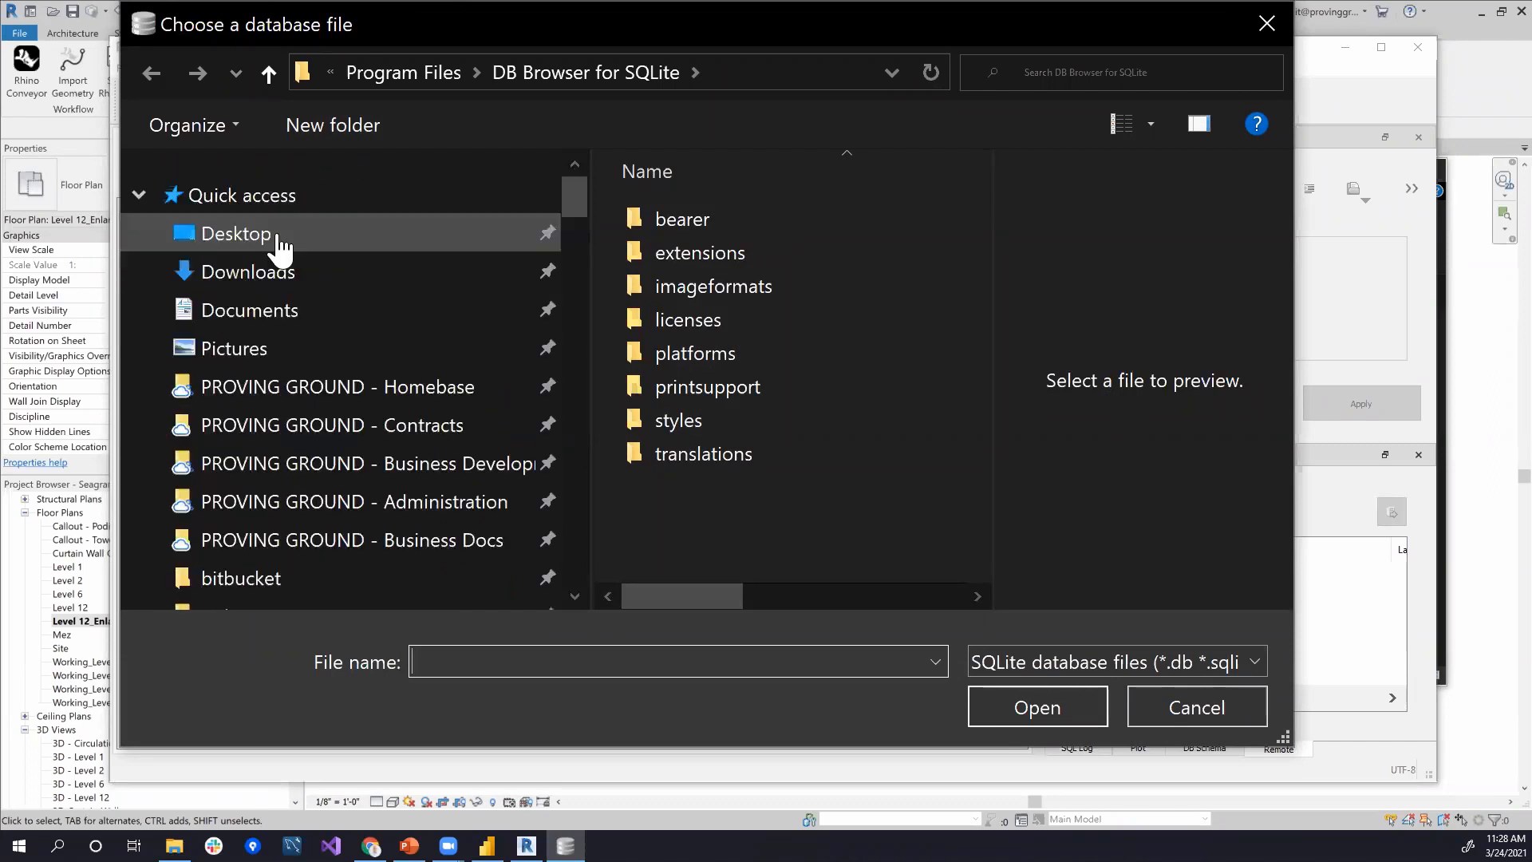
{"action": "left_click", "coordinate": [267, 238]}
{"action": "left_click", "coordinate": [769, 222]}
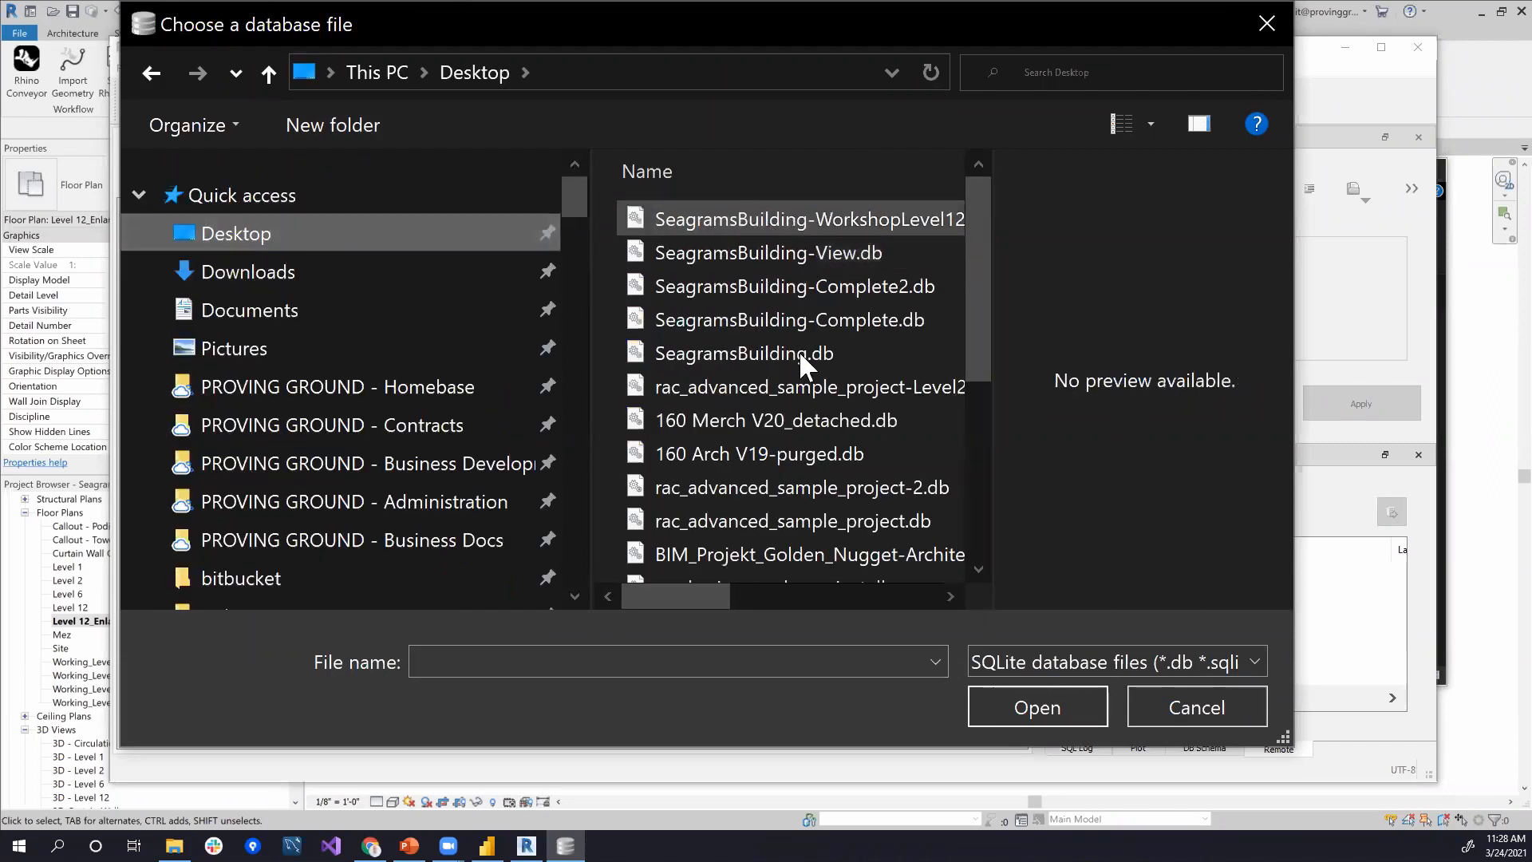
{"action": "left_click", "coordinate": [999, 710]}
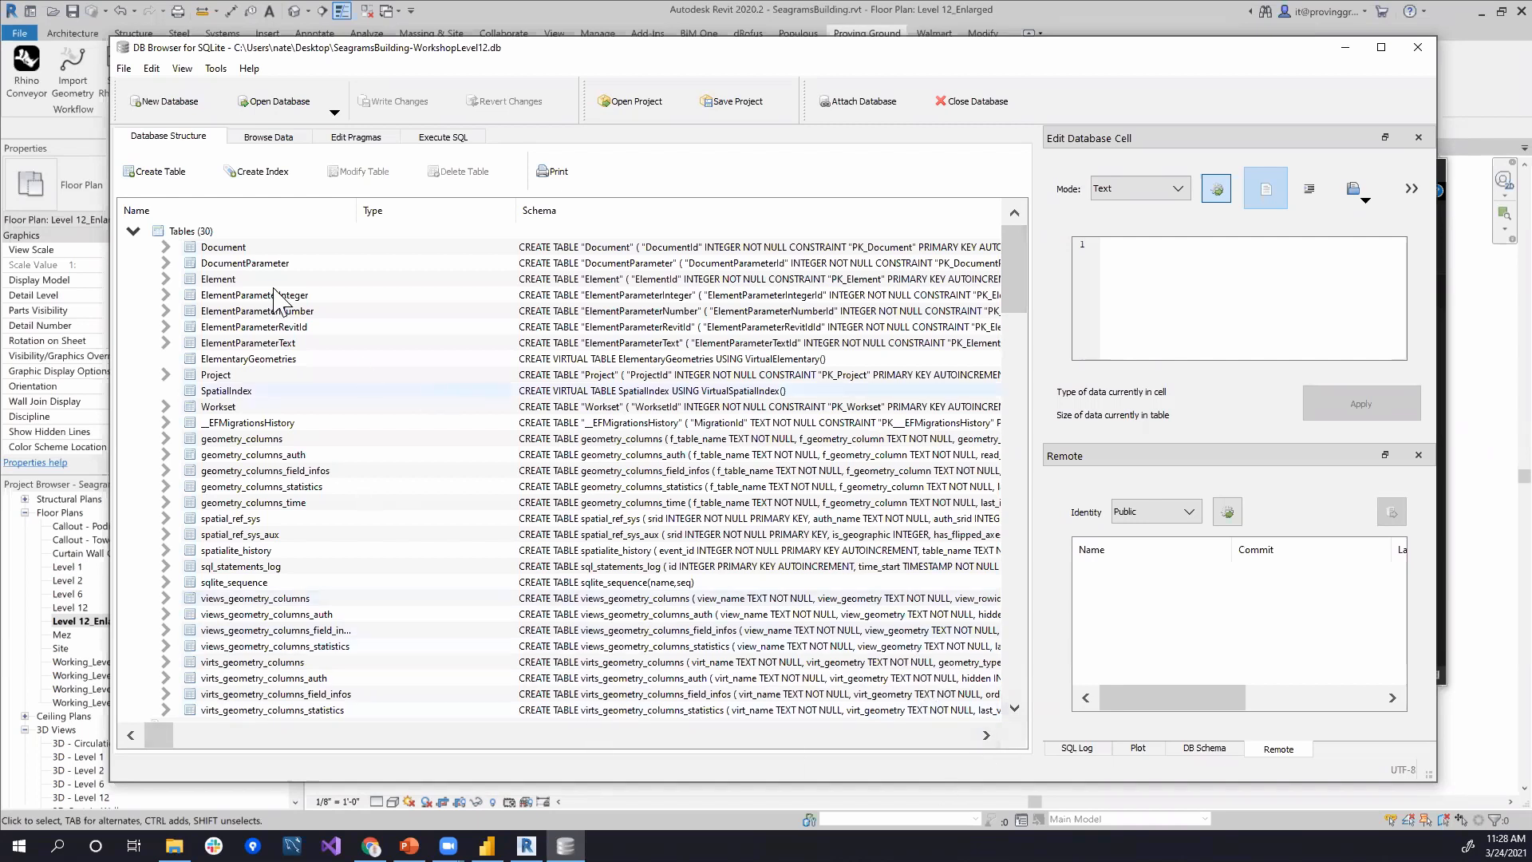
Step: Examine the Document, Element and ElementParameter tables and the element views in the database structure
{"action": "left_click", "coordinate": [239, 247]}
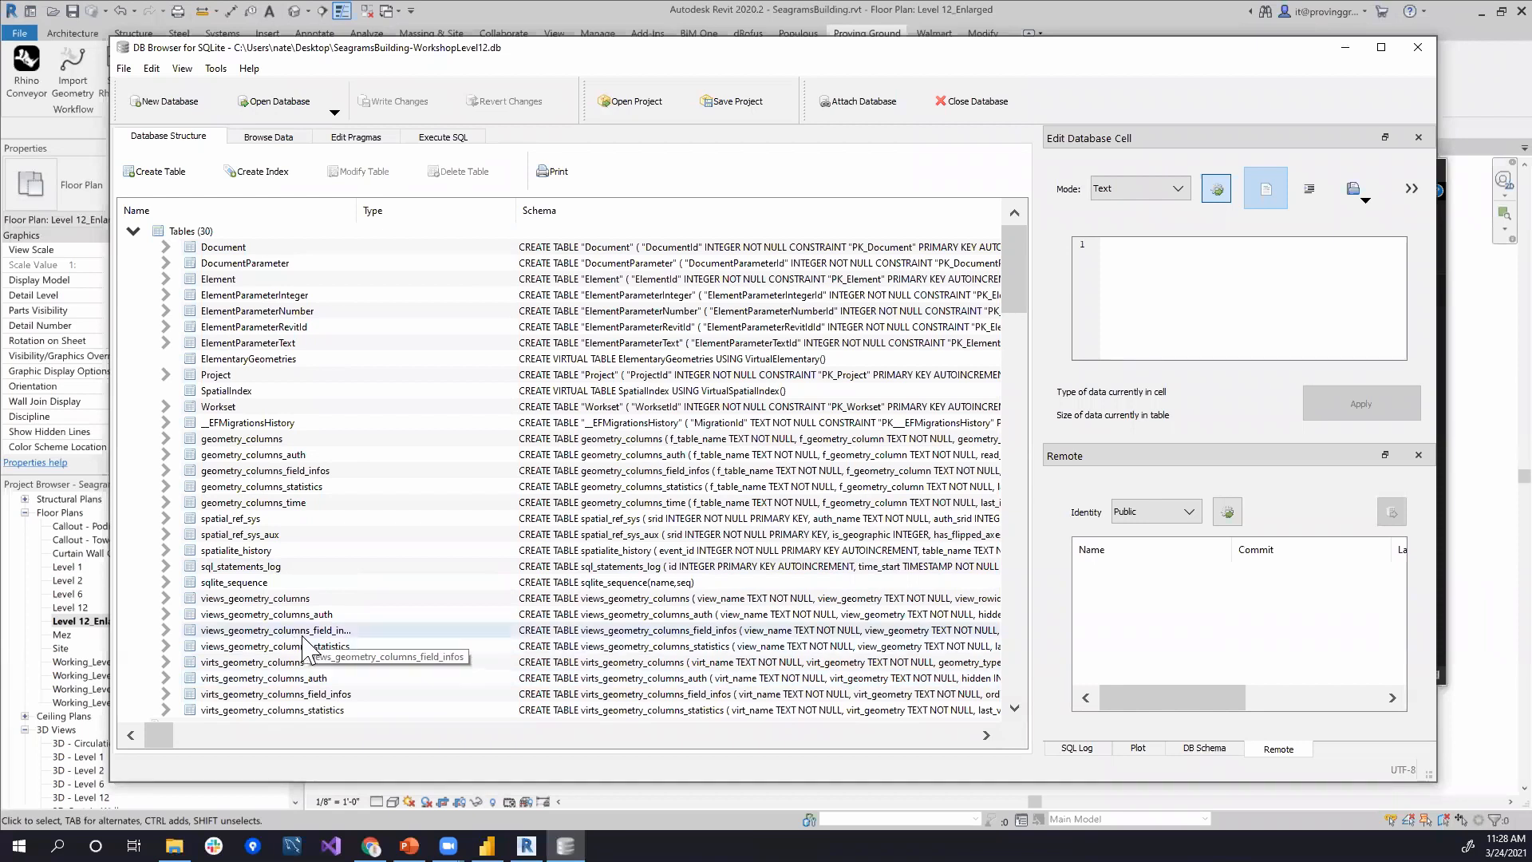
{"action": "left_click", "coordinate": [260, 247]}
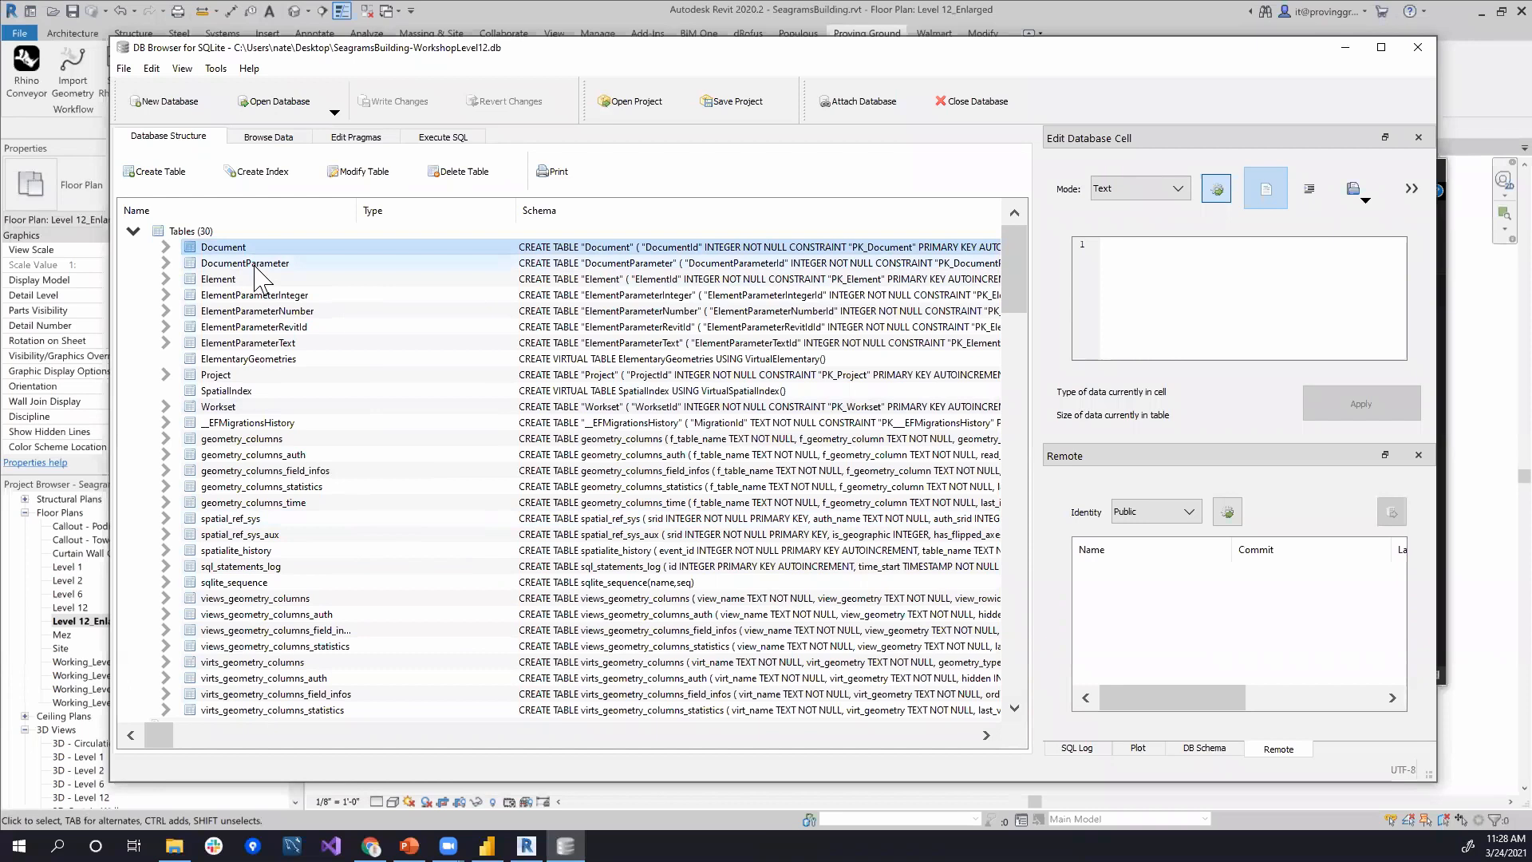
{"action": "left_click", "coordinate": [255, 265]}
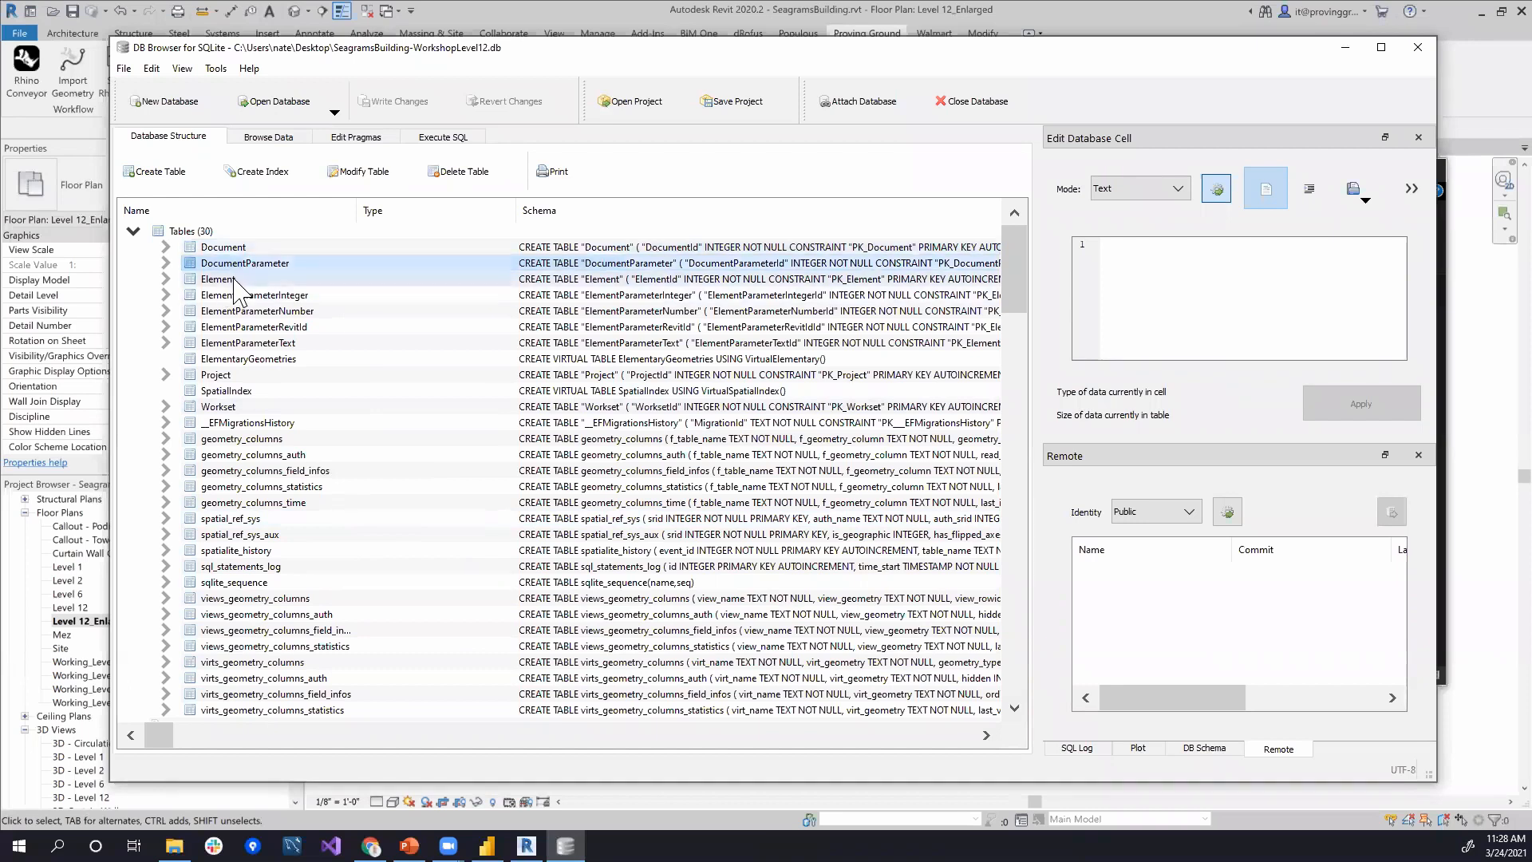
{"action": "left_click", "coordinate": [258, 279]}
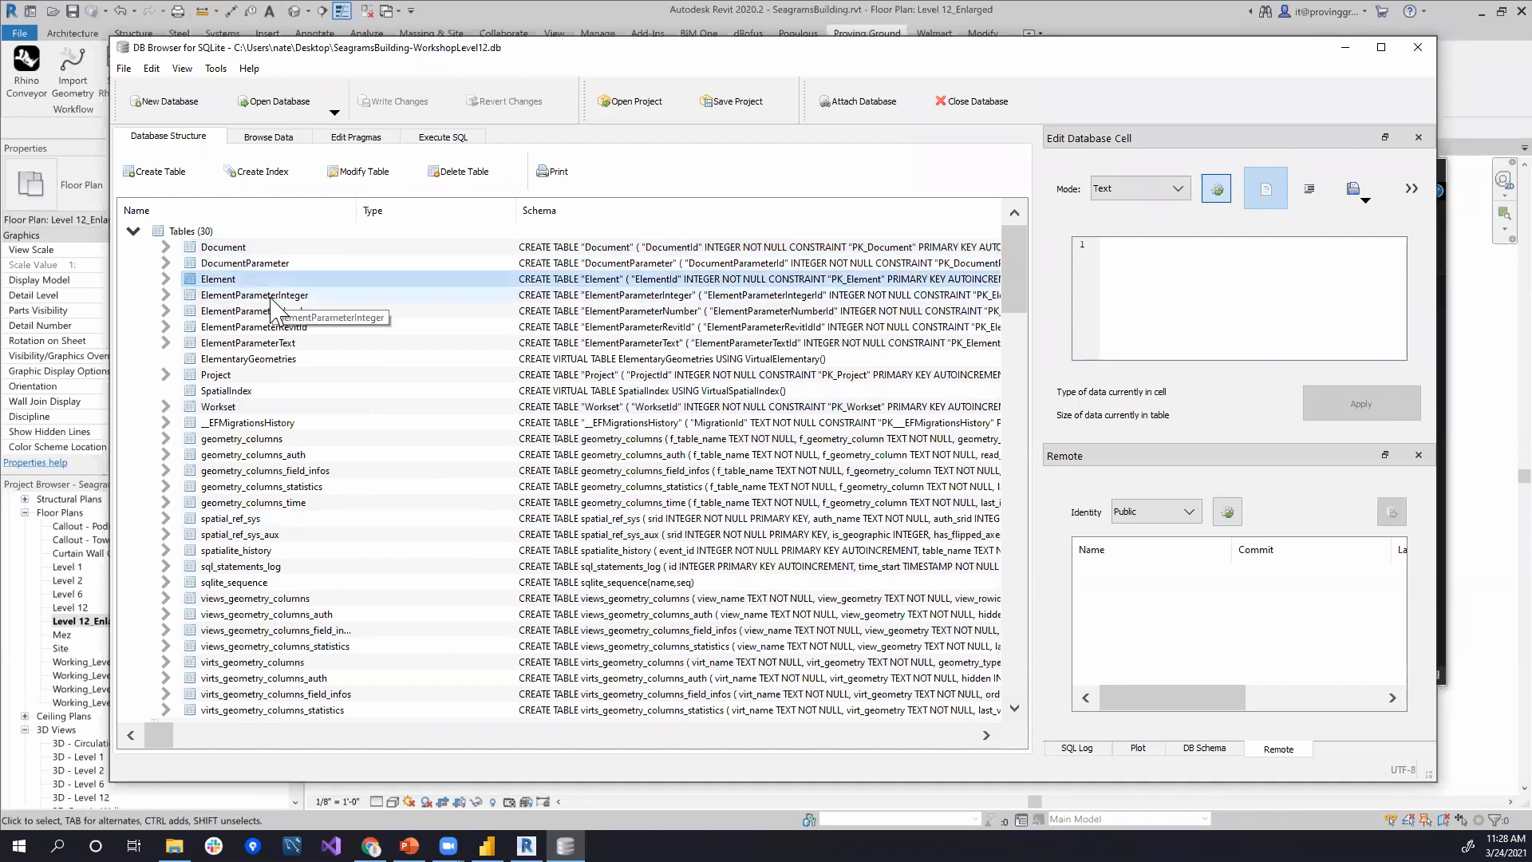
{"action": "left_click", "coordinate": [266, 295]}
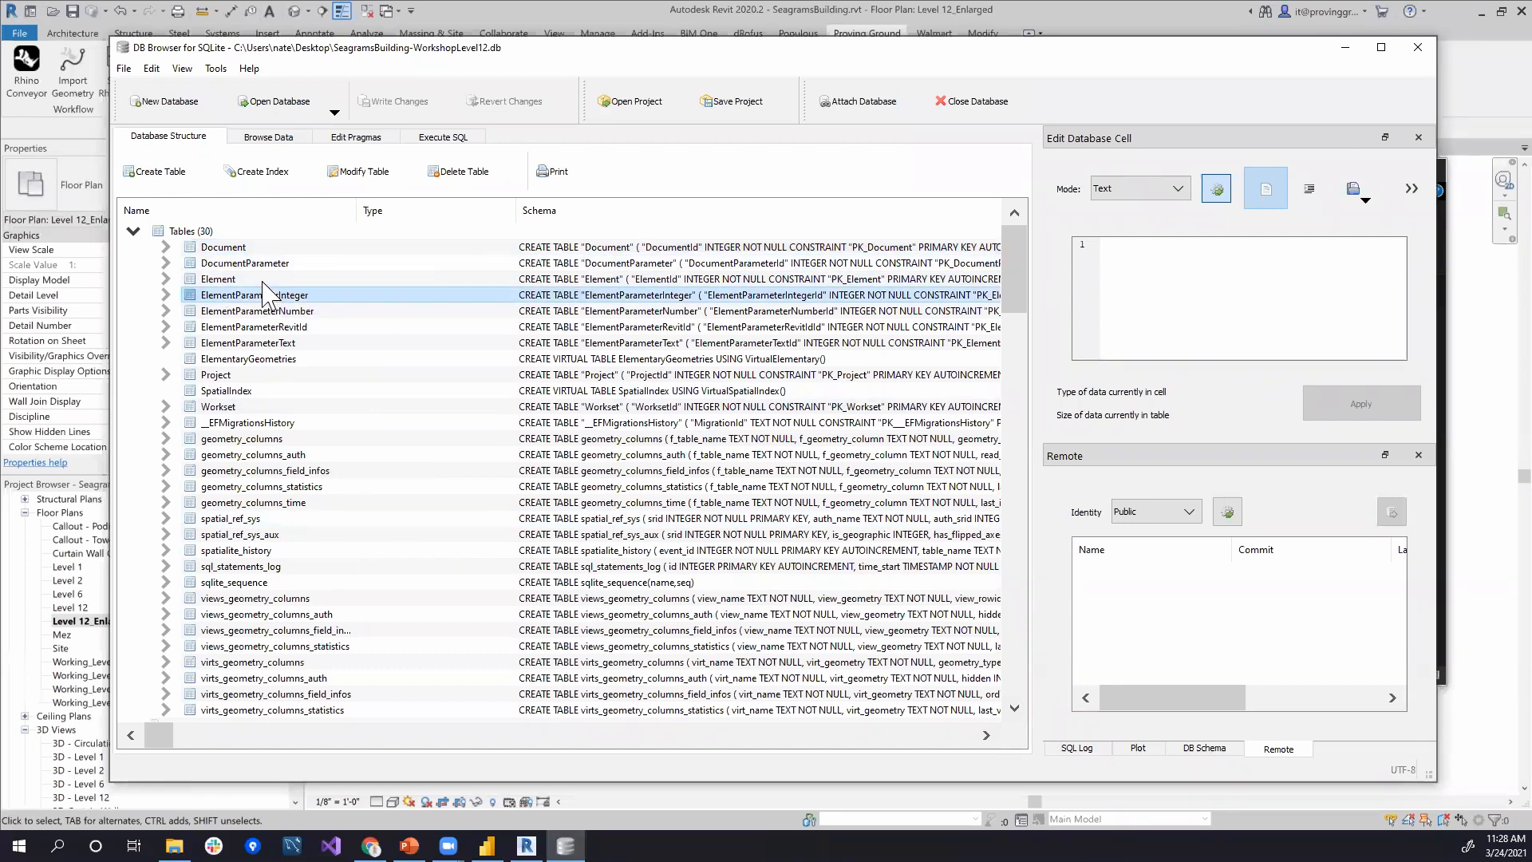
{"action": "left_click", "coordinate": [292, 329]}
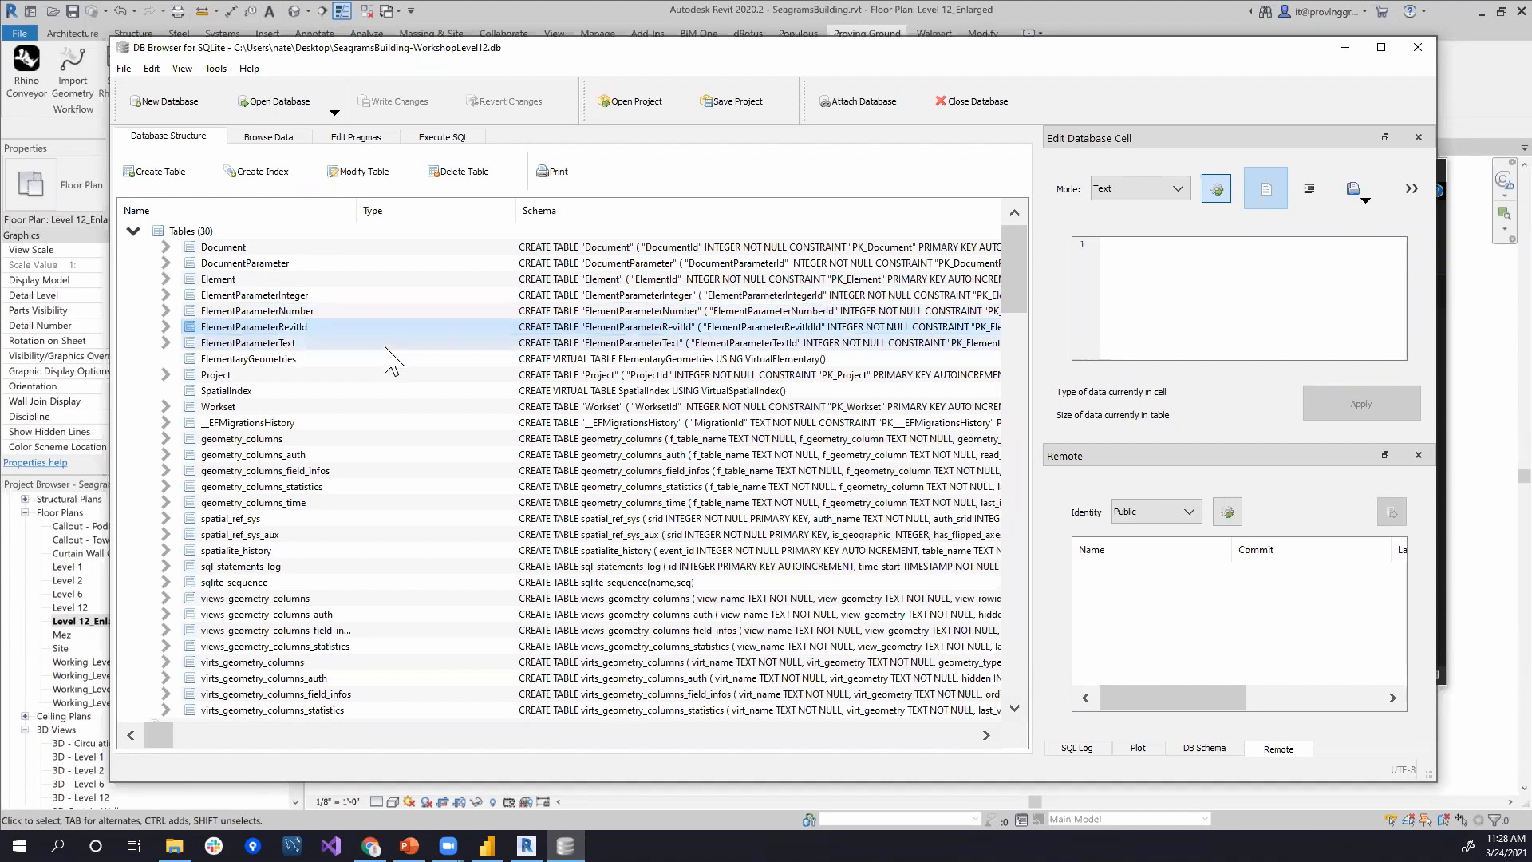
{"action": "left_click", "coordinate": [259, 343]}
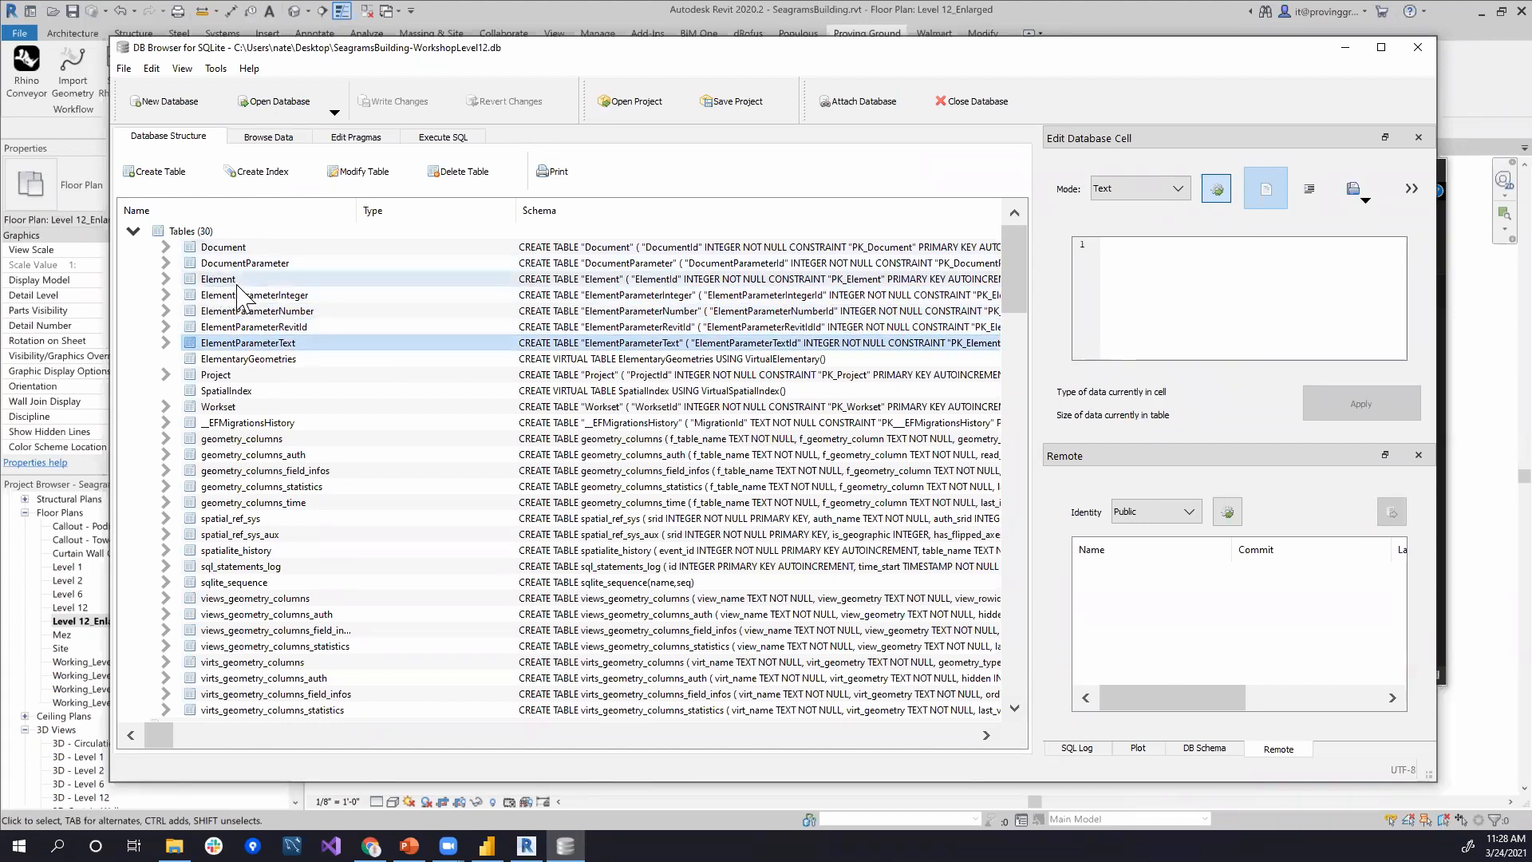
{"action": "left_click", "coordinate": [232, 280]}
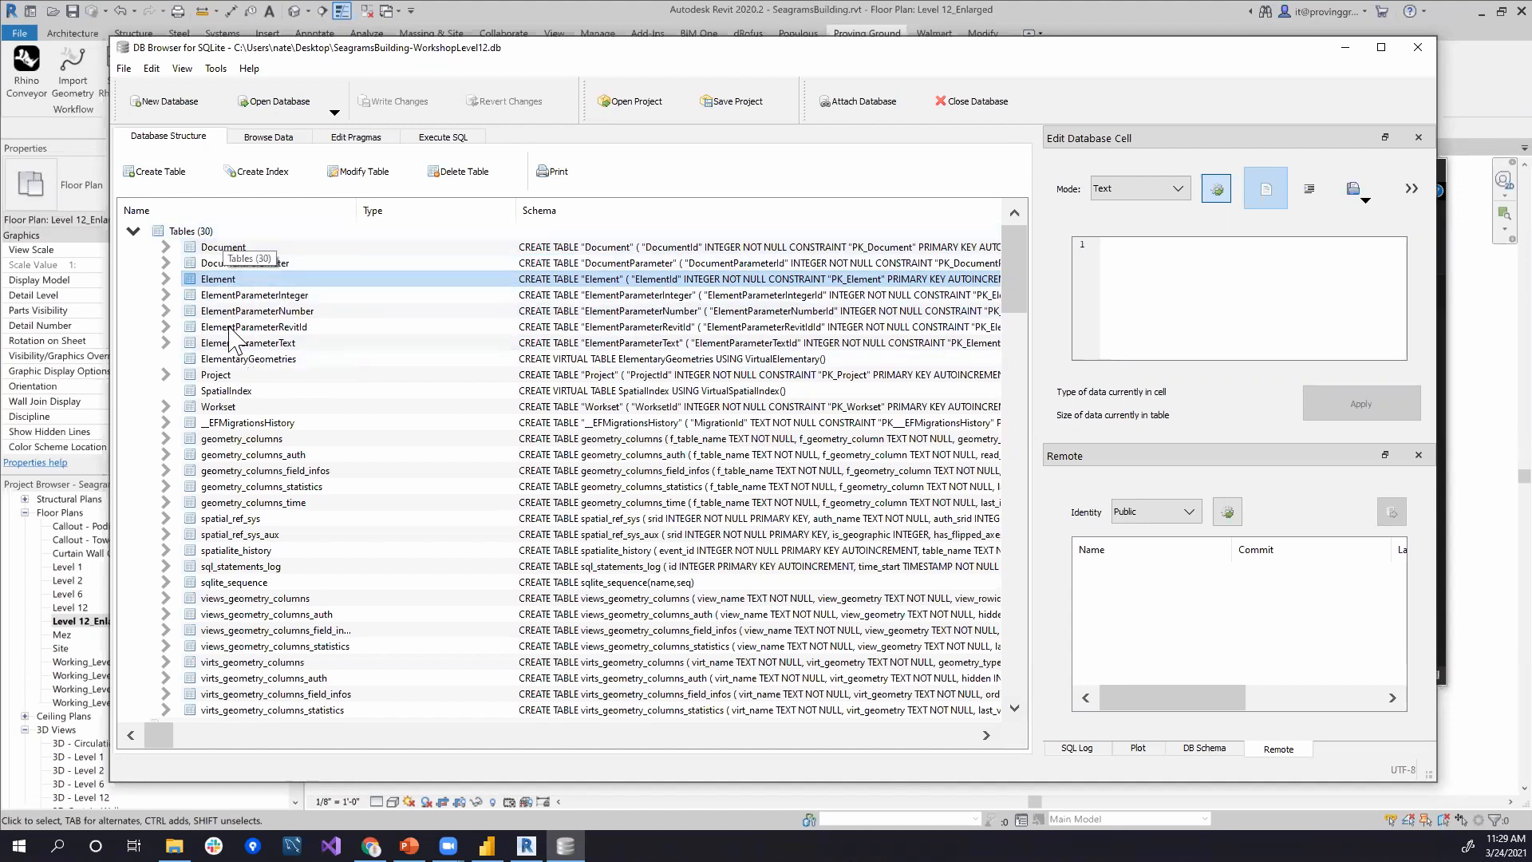
{"action": "left_click", "coordinate": [134, 231]}
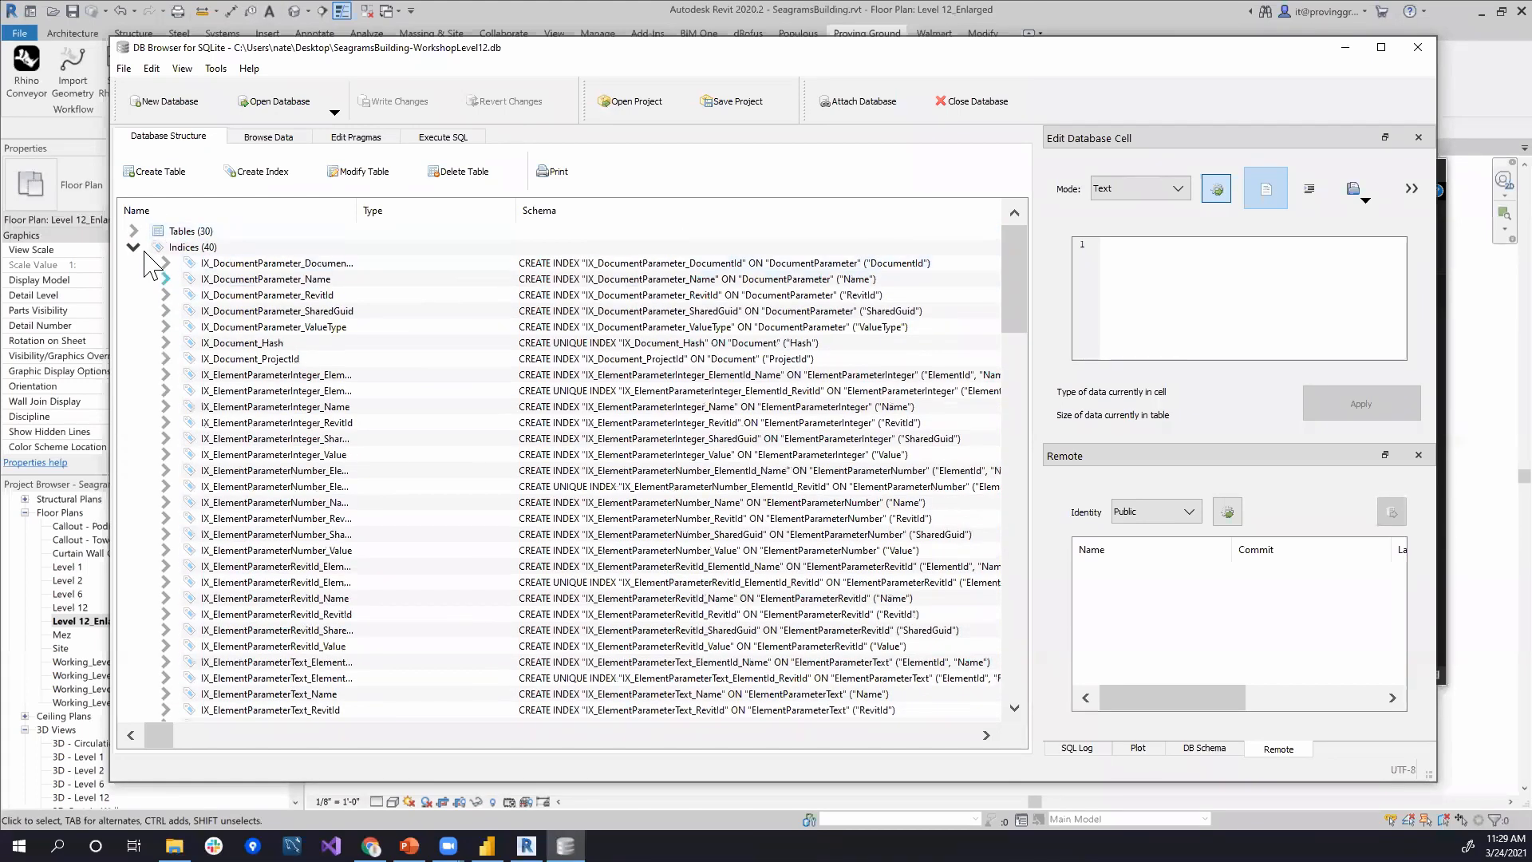
{"action": "left_click", "coordinate": [133, 246]}
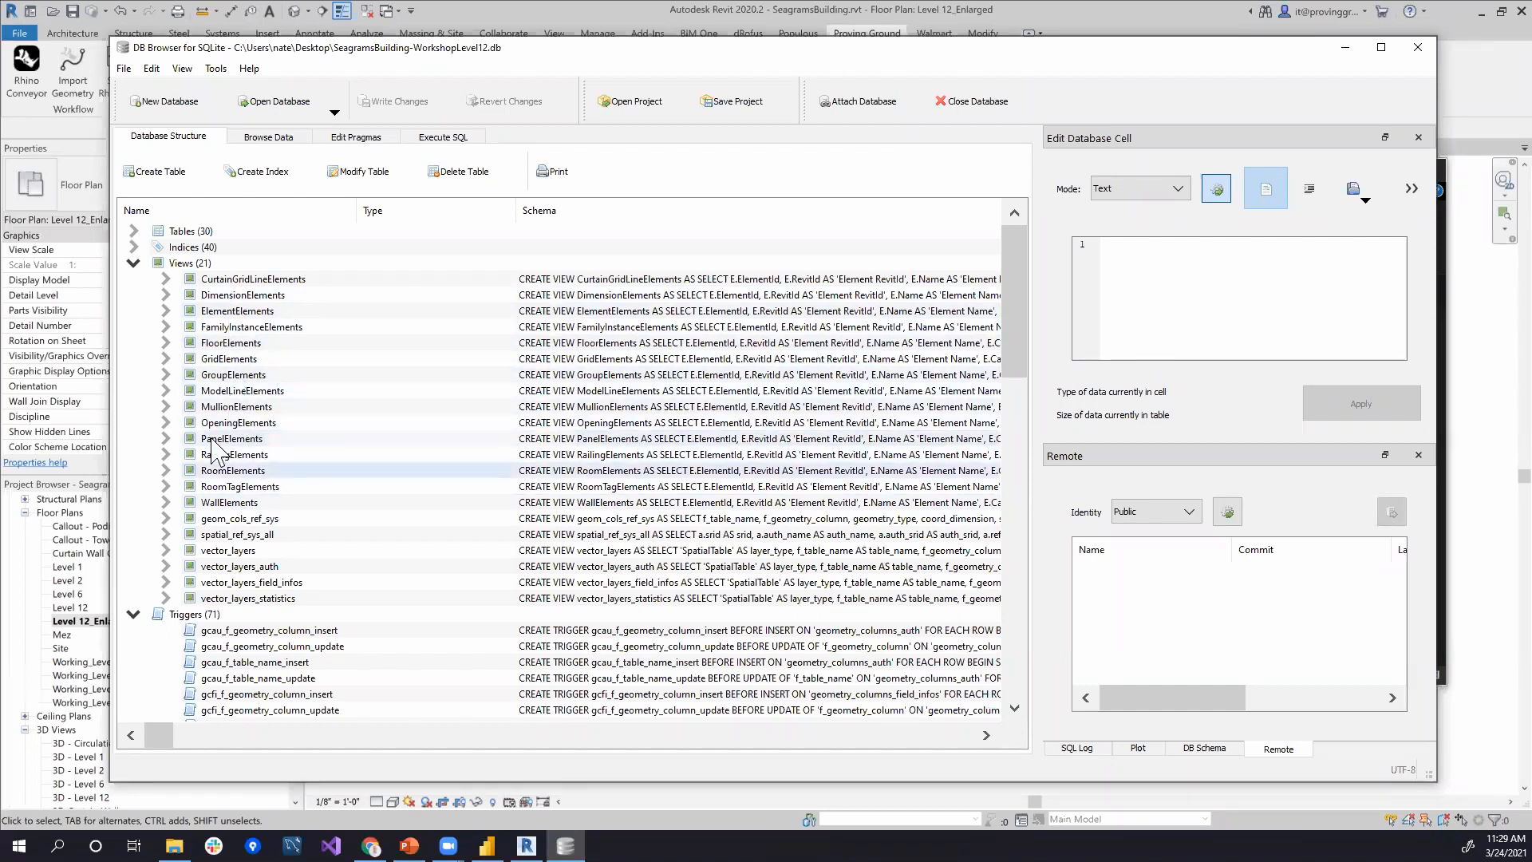
Step: Browse the Element table's records and examine its columns for categories, names, Revit IDs and types
{"action": "left_click", "coordinate": [133, 231]}
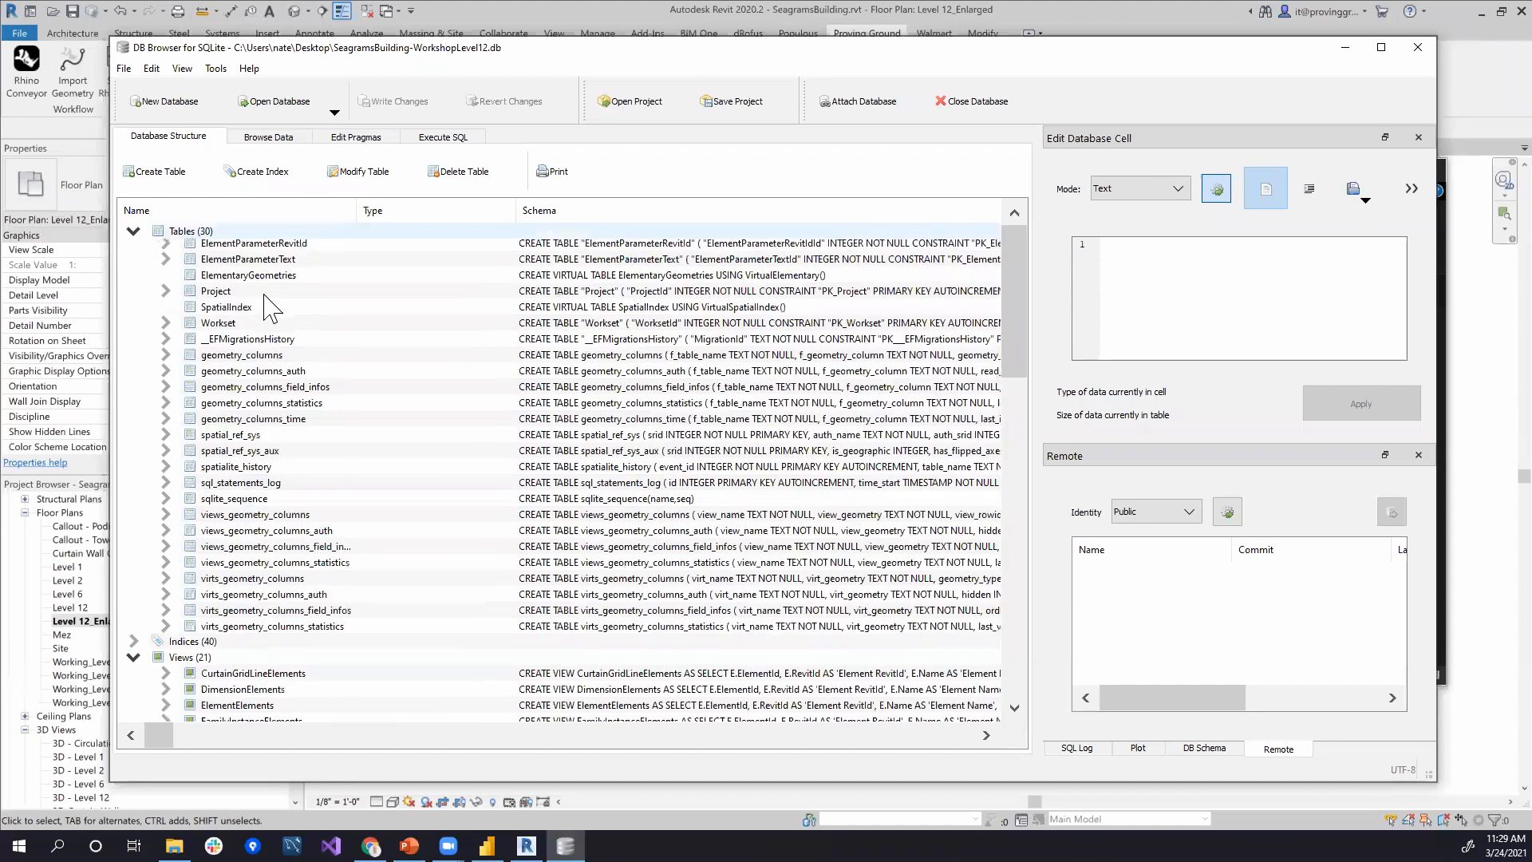
{"action": "right_click", "coordinate": [238, 280]}
{"action": "left_click", "coordinate": [278, 268]}
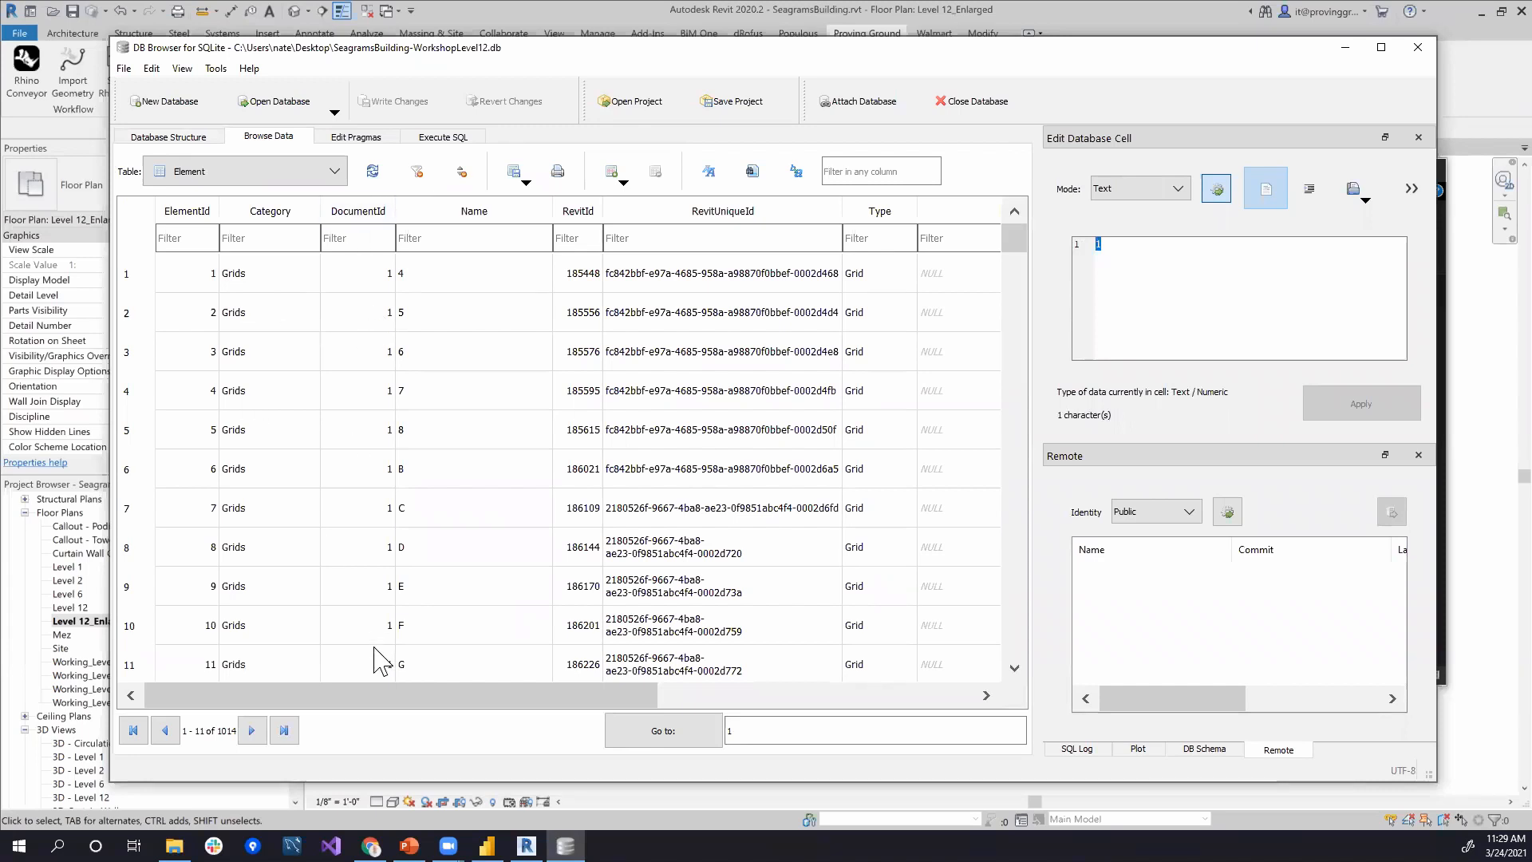
{"action": "left_click_drag", "start_coordinate": [376, 704], "coordinate": [332, 661]}
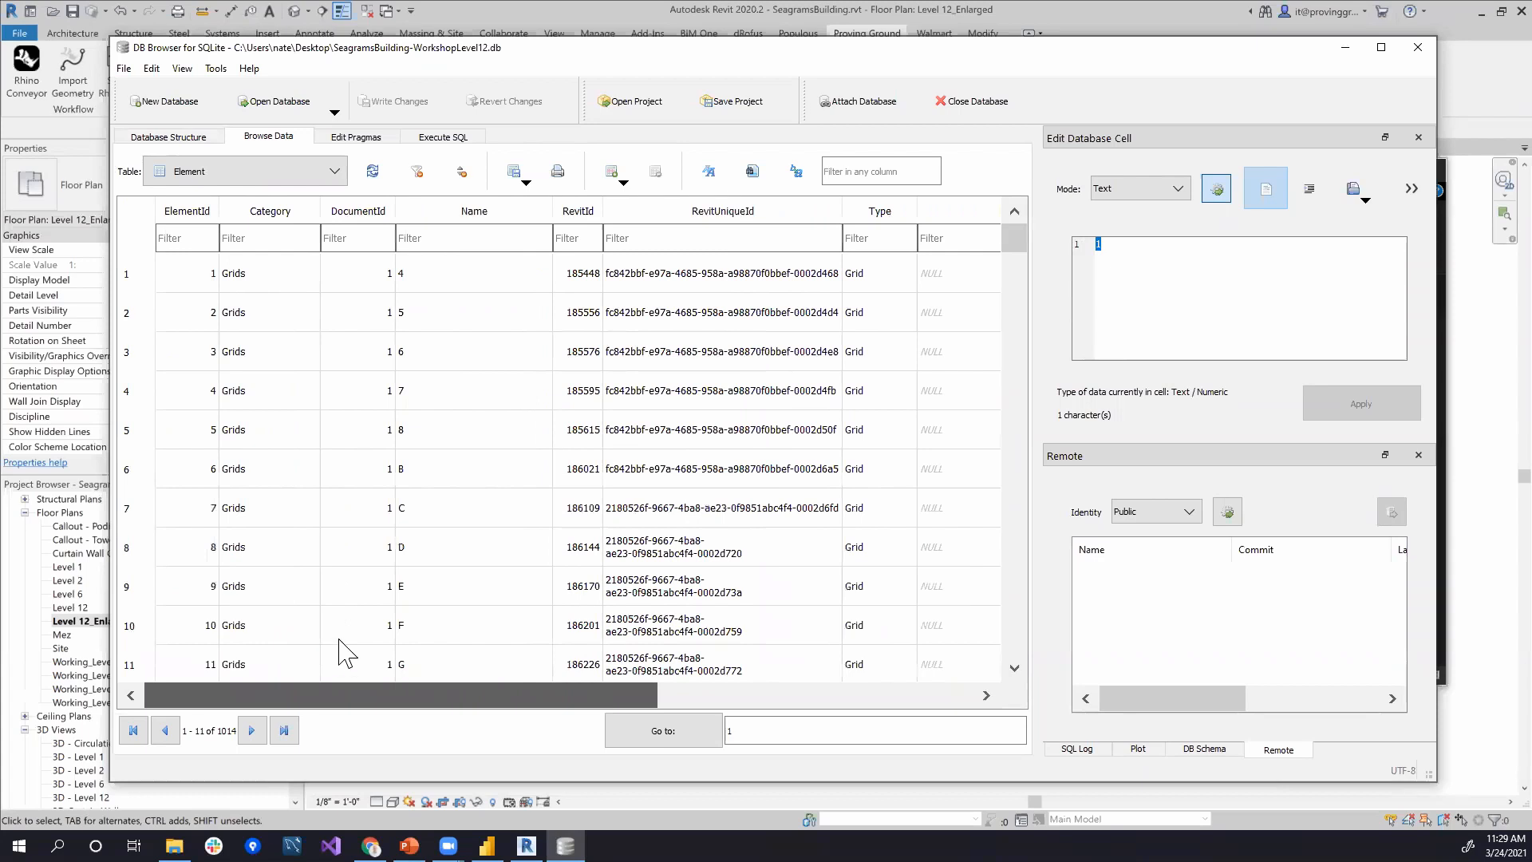
{"action": "scroll", "coordinate": [821, 639], "scroll_direction": "right", "scroll_amount": 5}
{"action": "scroll", "coordinate": [694, 640], "scroll_direction": "left", "scroll_amount": 10}
{"action": "scroll", "coordinate": [419, 662], "scroll_direction": "left", "scroll_amount": 3}
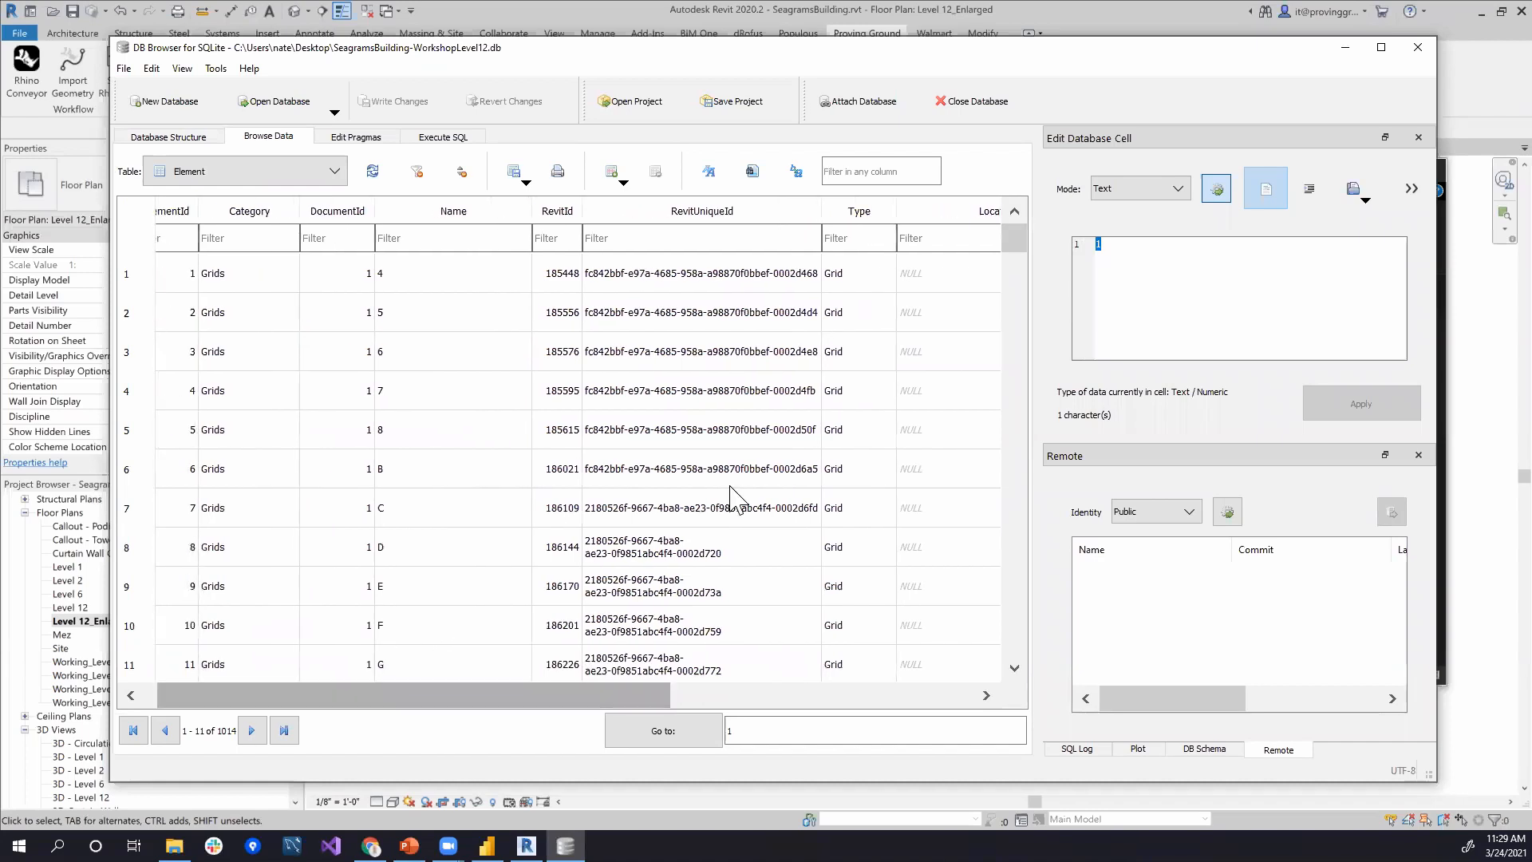
Step: Examine the LocationGeoJson and Mesh values of the wall records in the Element table
{"action": "scroll", "coordinate": [726, 507], "scroll_direction": "down", "scroll_amount": 6}
{"action": "scroll", "coordinate": [722, 511], "scroll_direction": "up", "scroll_amount": 2}
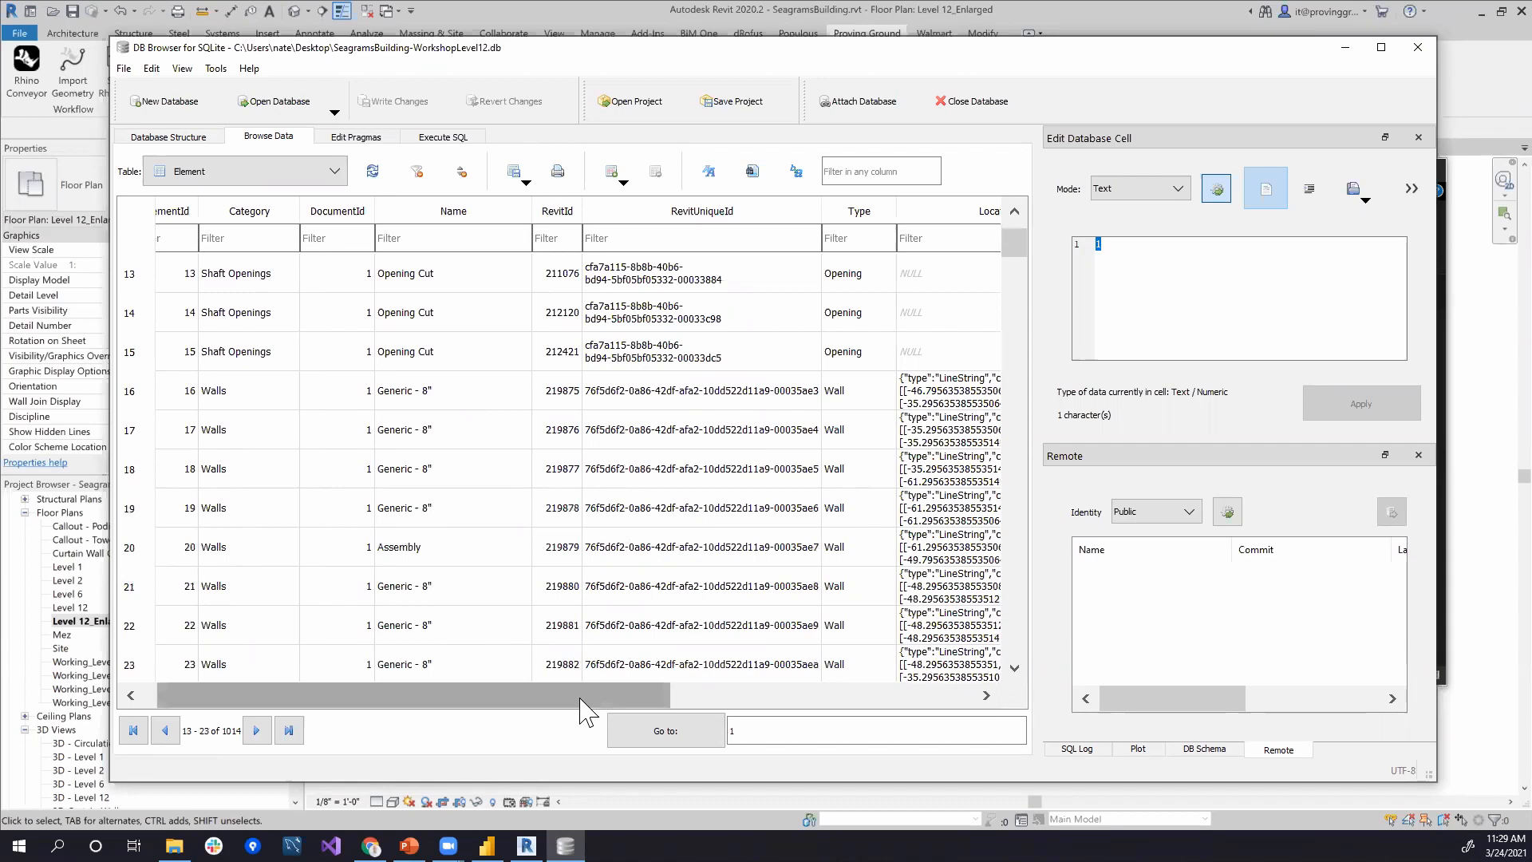
{"action": "scroll", "coordinate": [609, 710], "scroll_direction": "right", "scroll_amount": 2}
{"action": "scroll", "coordinate": [659, 707], "scroll_direction": "right", "scroll_amount": 4}
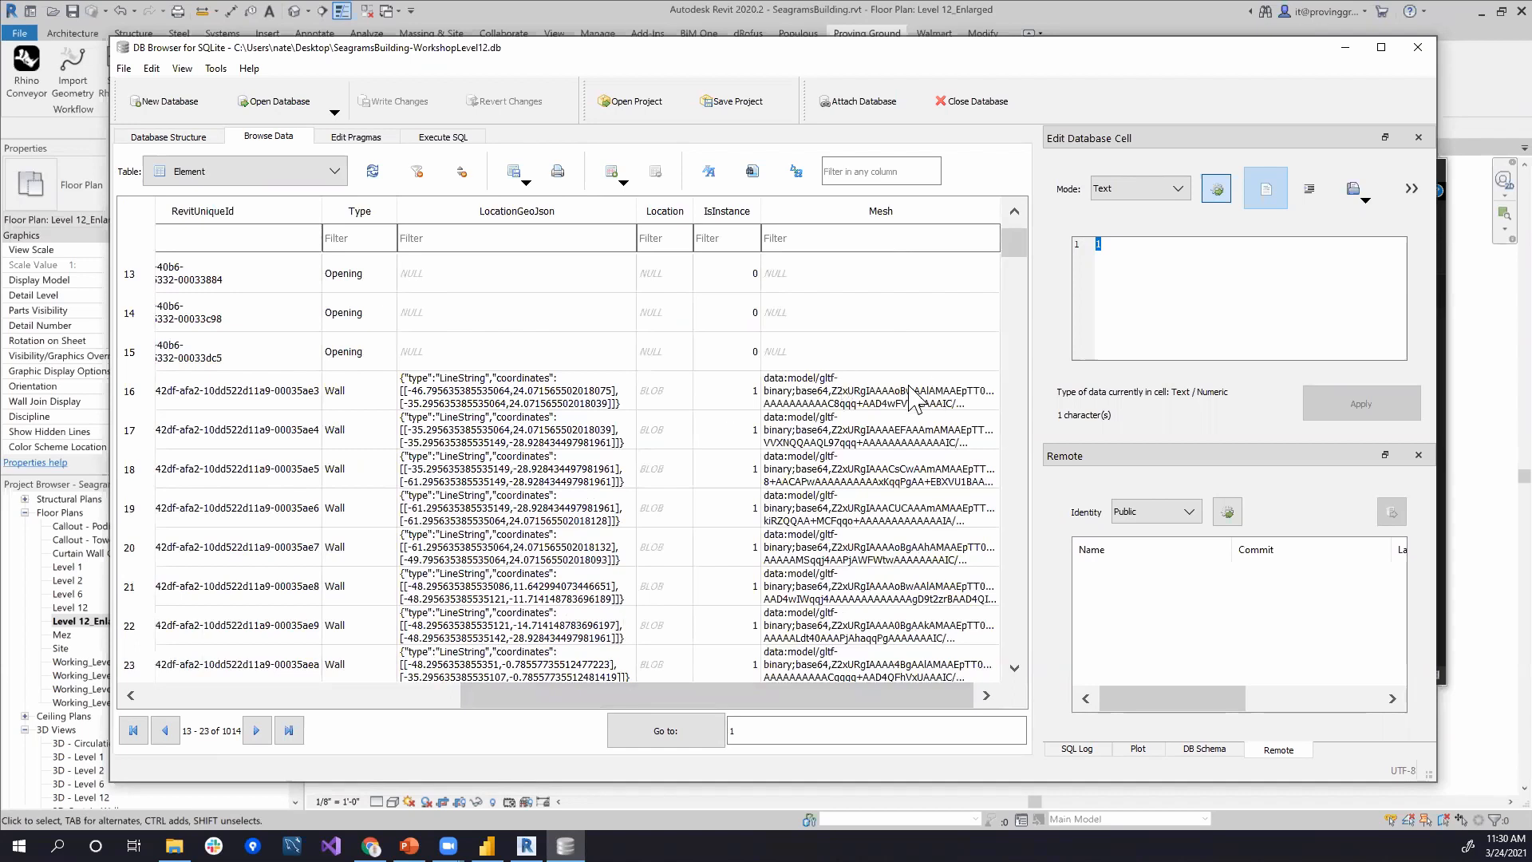
{"action": "left_click", "coordinate": [864, 401]}
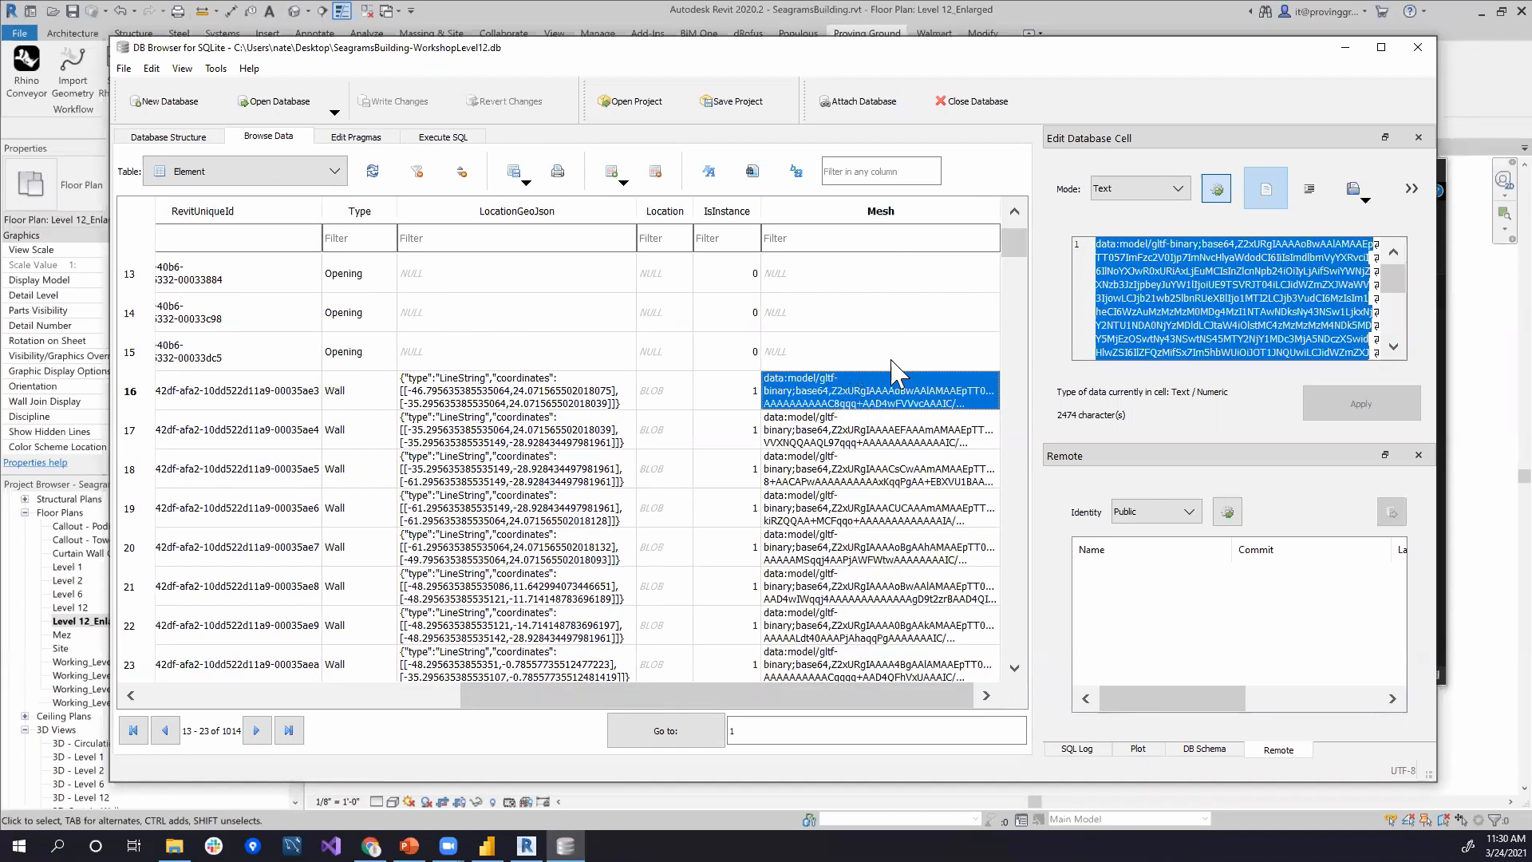
{"action": "left_click", "coordinate": [585, 405]}
{"action": "left_click", "coordinate": [822, 408]}
{"action": "left_click", "coordinate": [564, 391]}
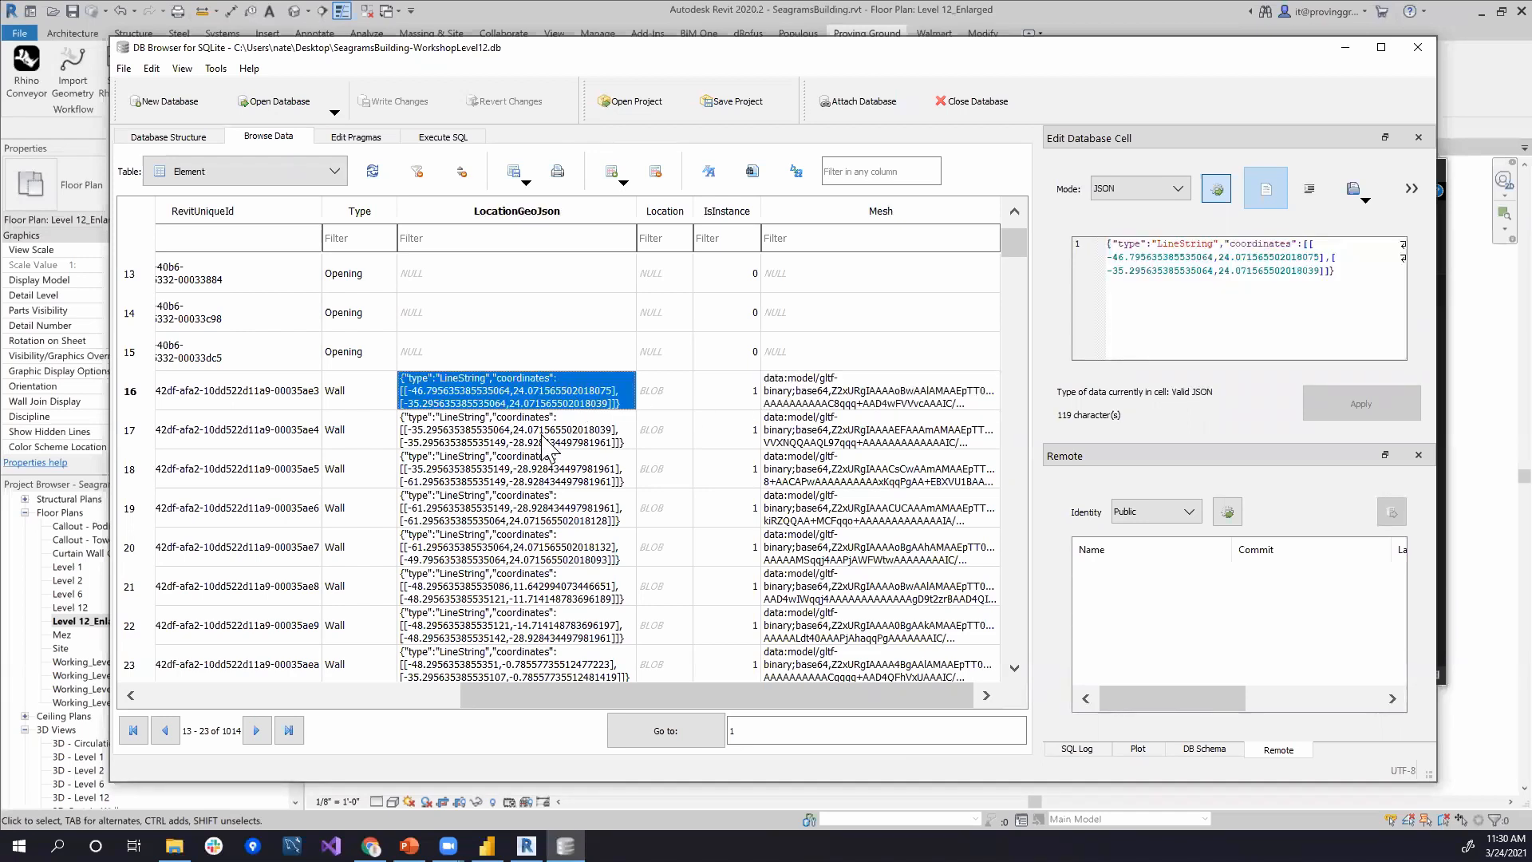
{"action": "left_click", "coordinate": [550, 435]}
{"action": "left_click", "coordinate": [841, 436]}
{"action": "left_click", "coordinate": [864, 477]}
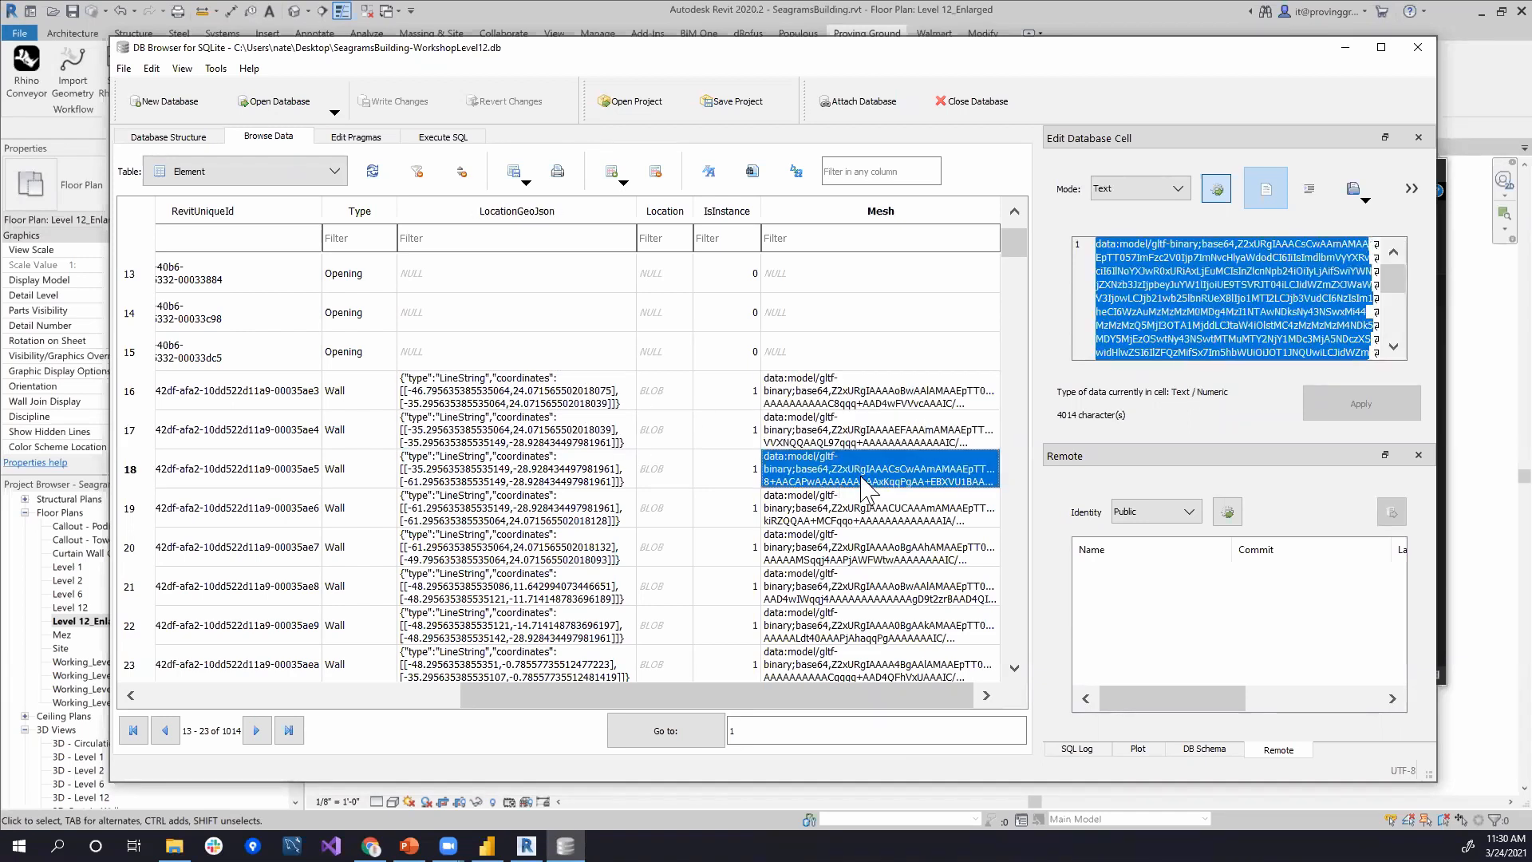
{"action": "left_click", "coordinate": [551, 506]}
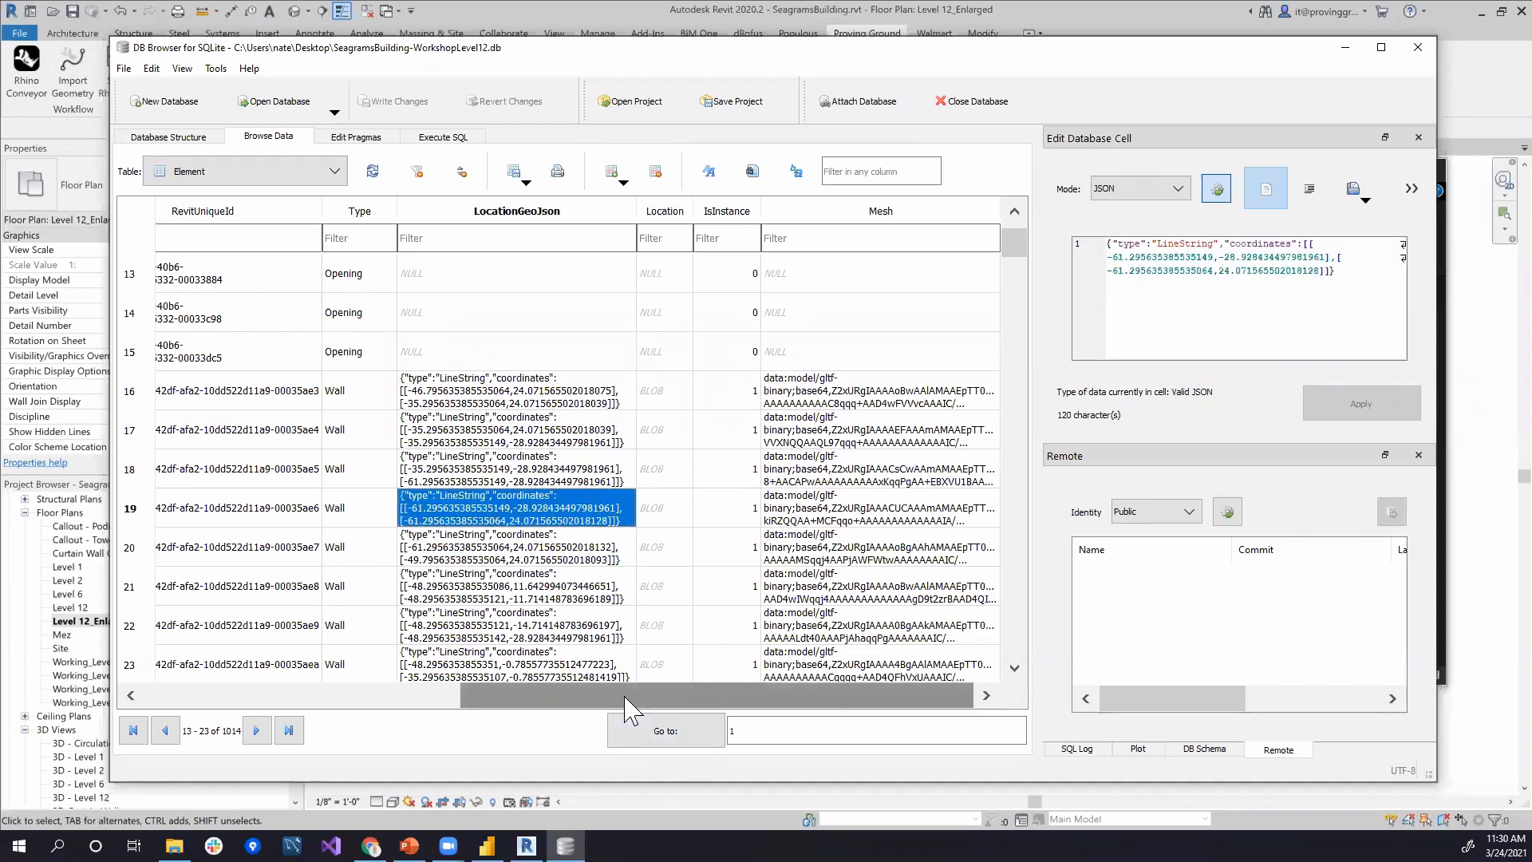
Step: Return to the Element table's first columns and browse more wall and specialty equipment records
{"action": "left_click_drag", "start_coordinate": [635, 701], "coordinate": [245, 701]}
{"action": "scroll", "coordinate": [550, 470], "scroll_direction": "down", "scroll_amount": 3}
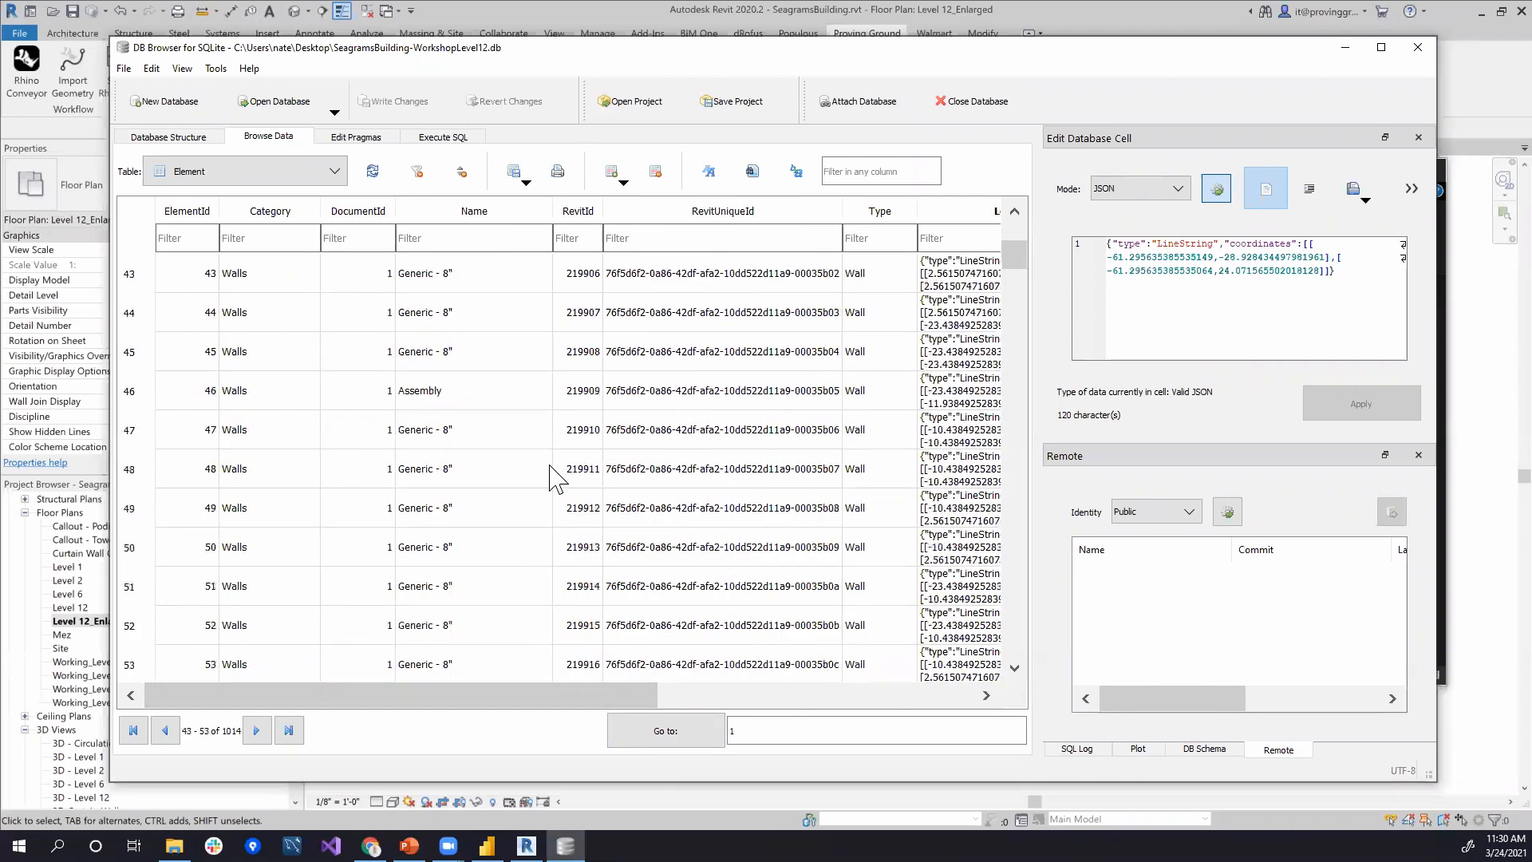
{"action": "scroll", "coordinate": [555, 480], "scroll_direction": "down", "scroll_amount": 2}
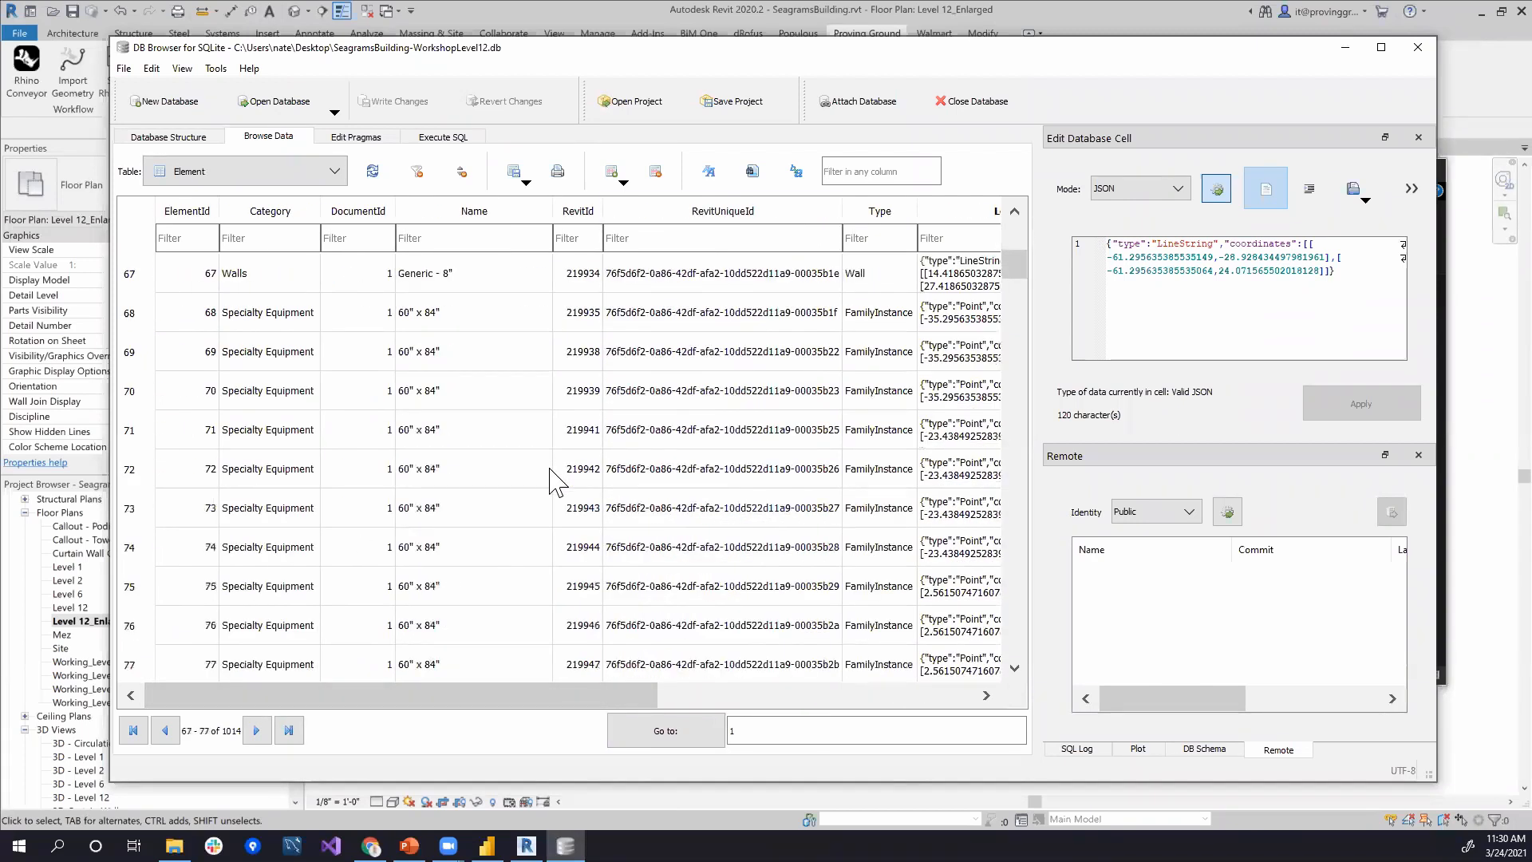
{"action": "scroll", "coordinate": [550, 478], "scroll_direction": "up", "scroll_amount": 9}
{"action": "scroll", "coordinate": [561, 476], "scroll_direction": "down", "scroll_amount": 9}
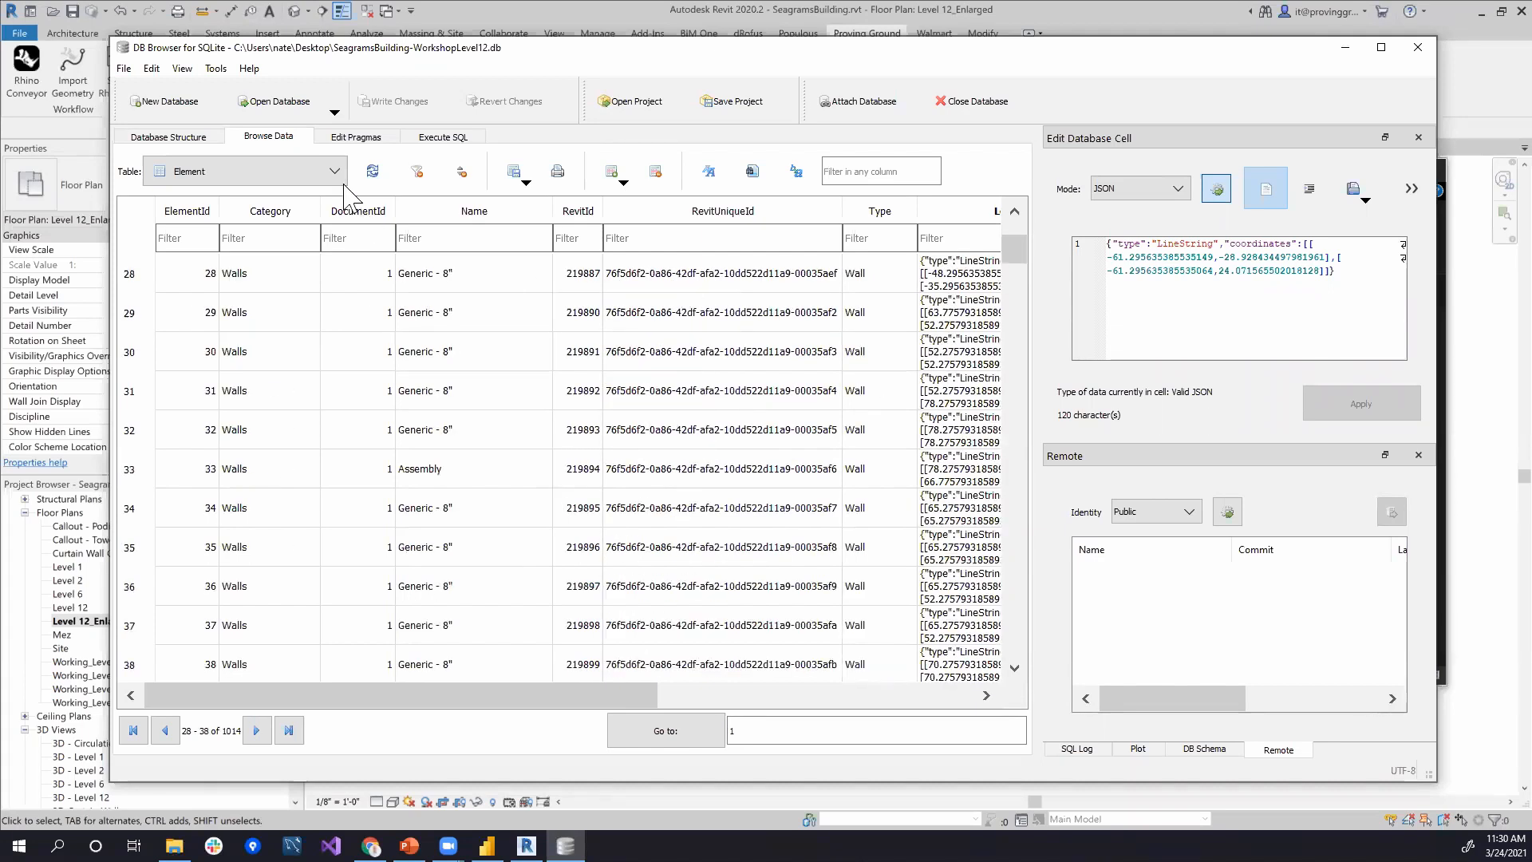
Step: Browse the RoomElements view's data from the database structure and examine its room records and parameter columns
{"action": "left_click", "coordinate": [185, 141]}
{"action": "scroll", "coordinate": [468, 410], "scroll_direction": "down", "scroll_amount": 15}
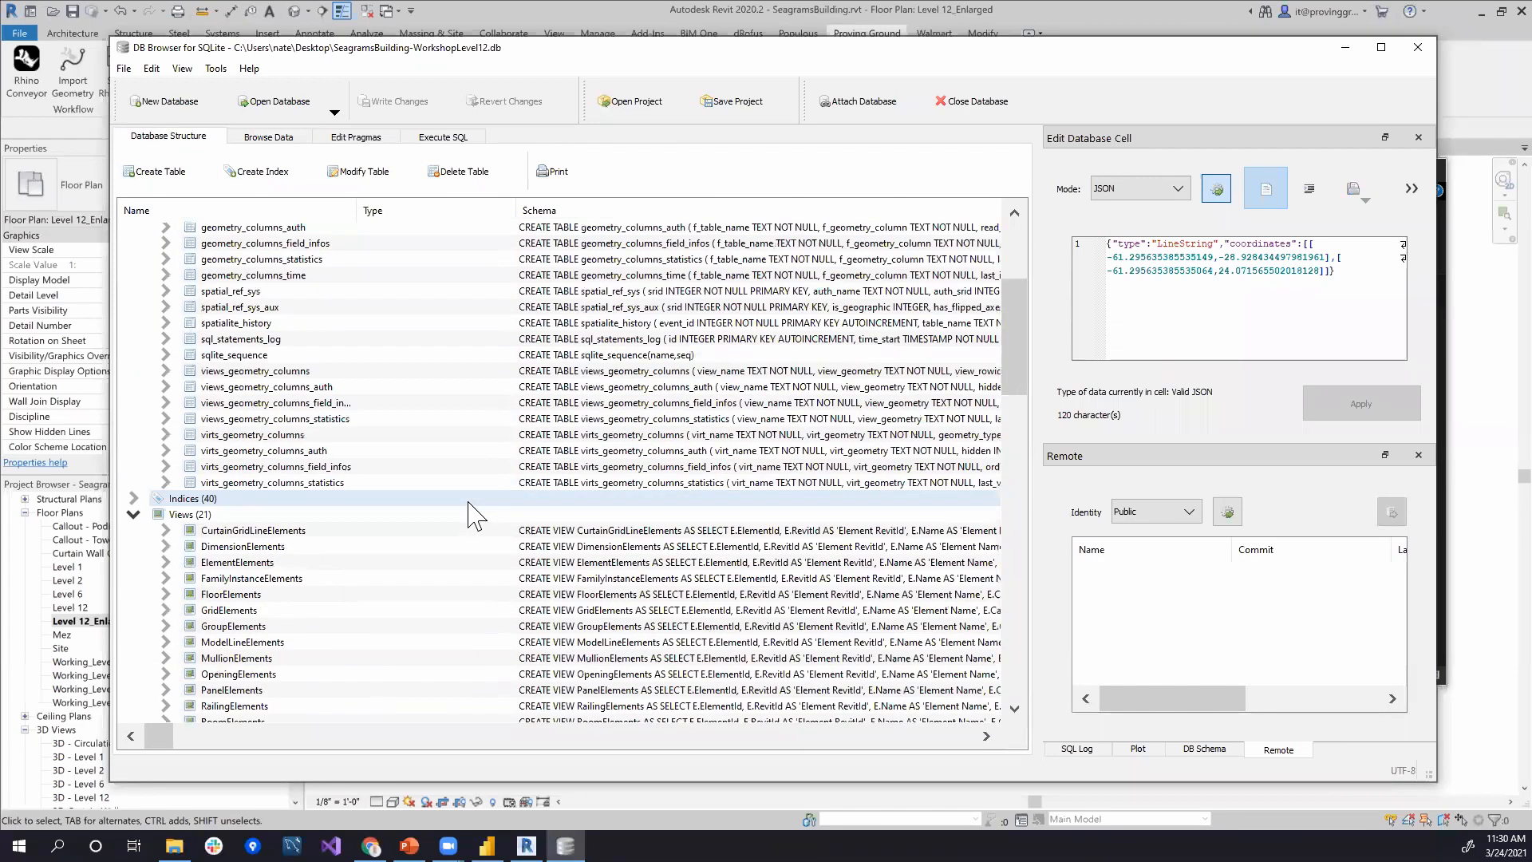
{"action": "scroll", "coordinate": [472, 447], "scroll_direction": "down", "scroll_amount": 5}
{"action": "scroll", "coordinate": [319, 435], "scroll_direction": "up", "scroll_amount": 8}
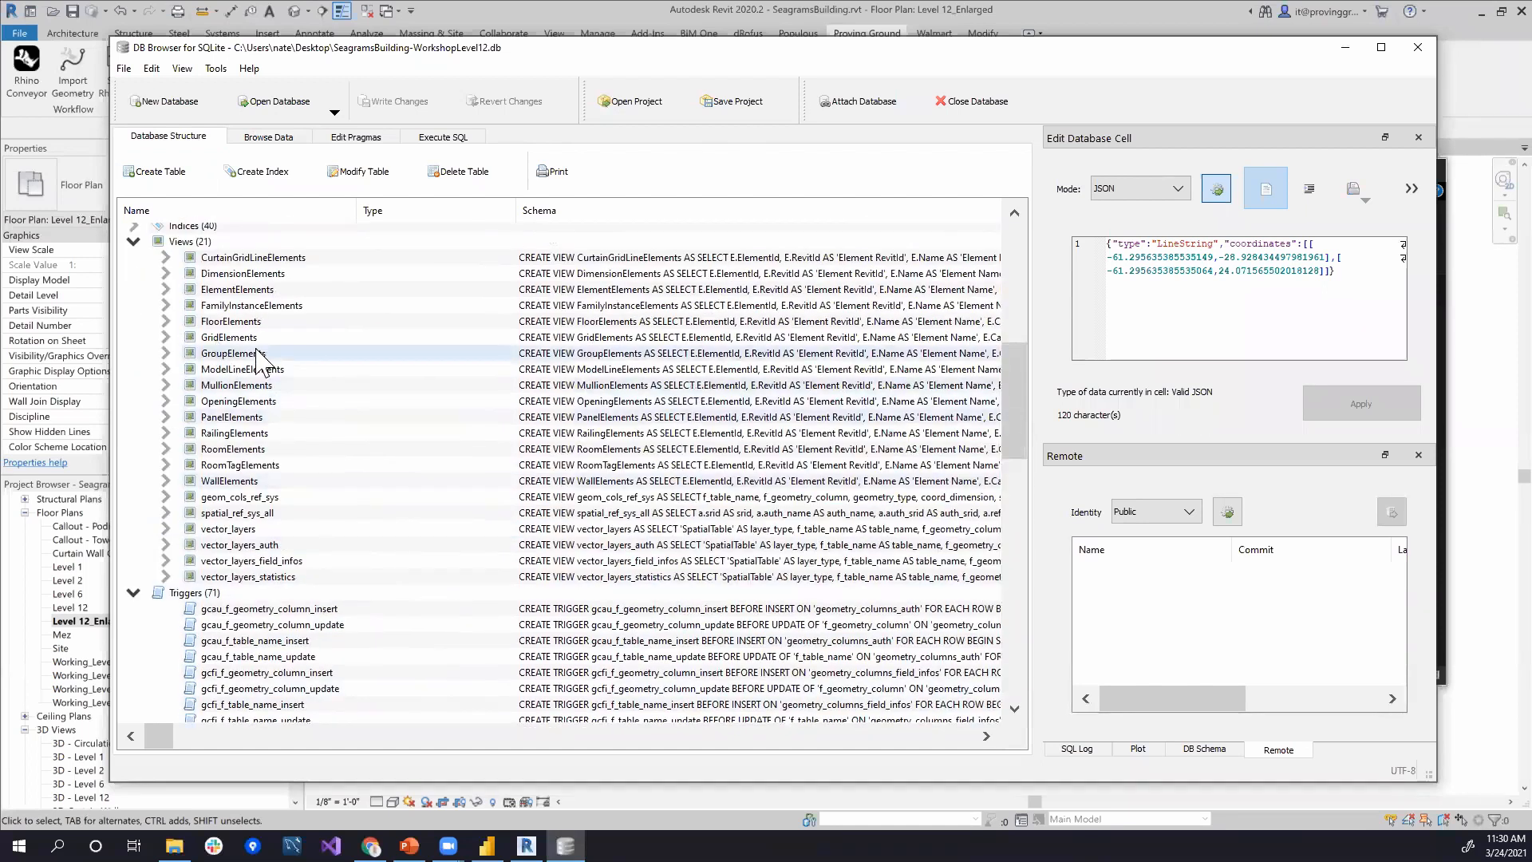
{"action": "right_click", "coordinate": [263, 448]}
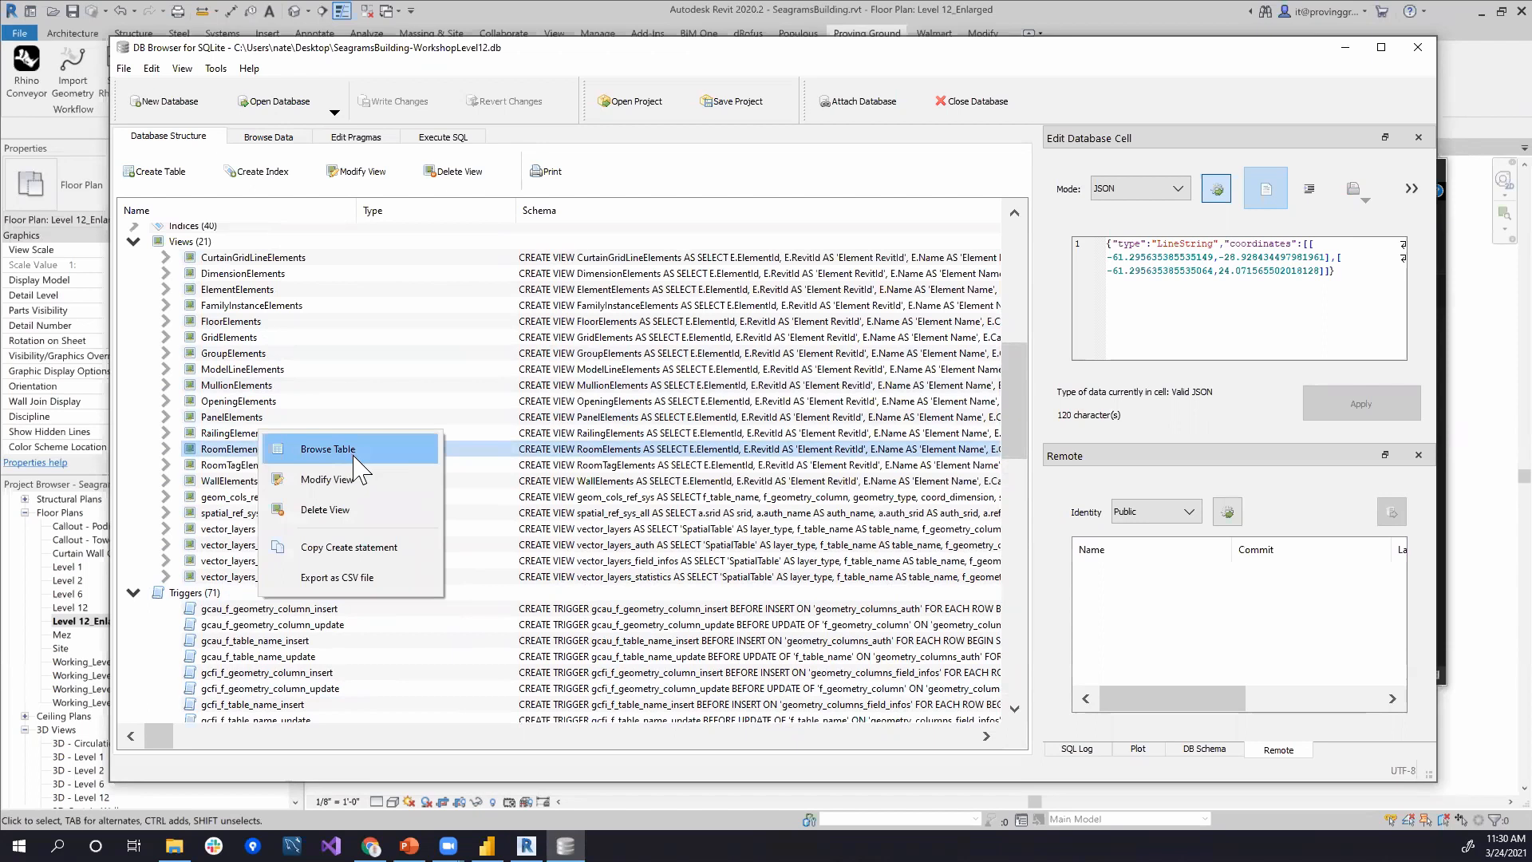
{"action": "left_click", "coordinate": [327, 450]}
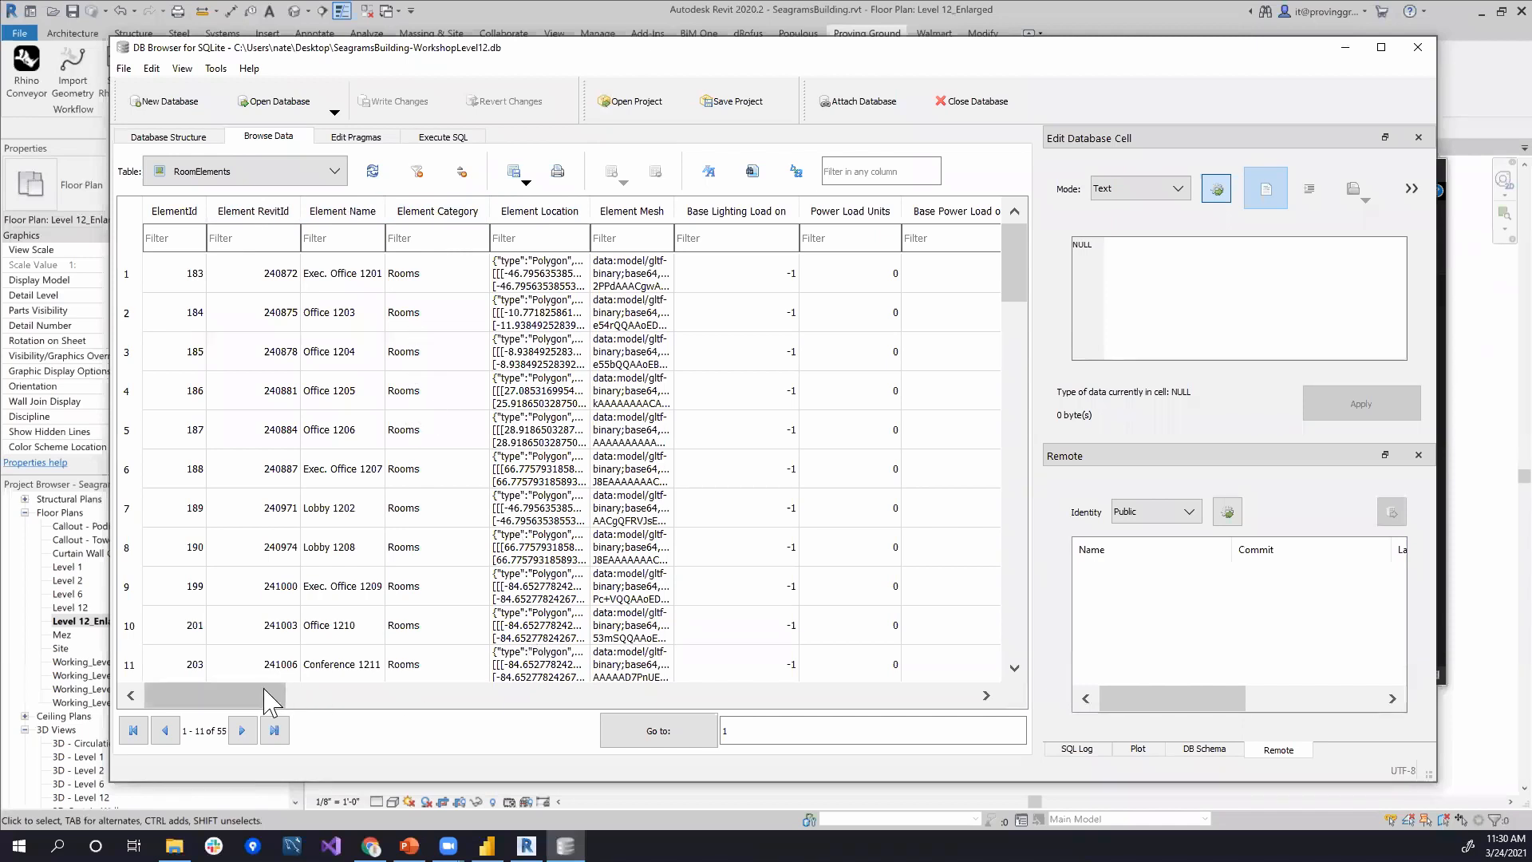
{"action": "left_click", "coordinate": [317, 695]}
{"action": "mouse_move", "coordinate": [317, 696]}
{"action": "left_mouse_down"}
{"action": "mouse_move", "coordinate": [725, 691]}
{"action": "mouse_move", "coordinate": [386, 661]}
{"action": "mouse_move", "coordinate": [231, 699]}
{"action": "left_mouse_up"}
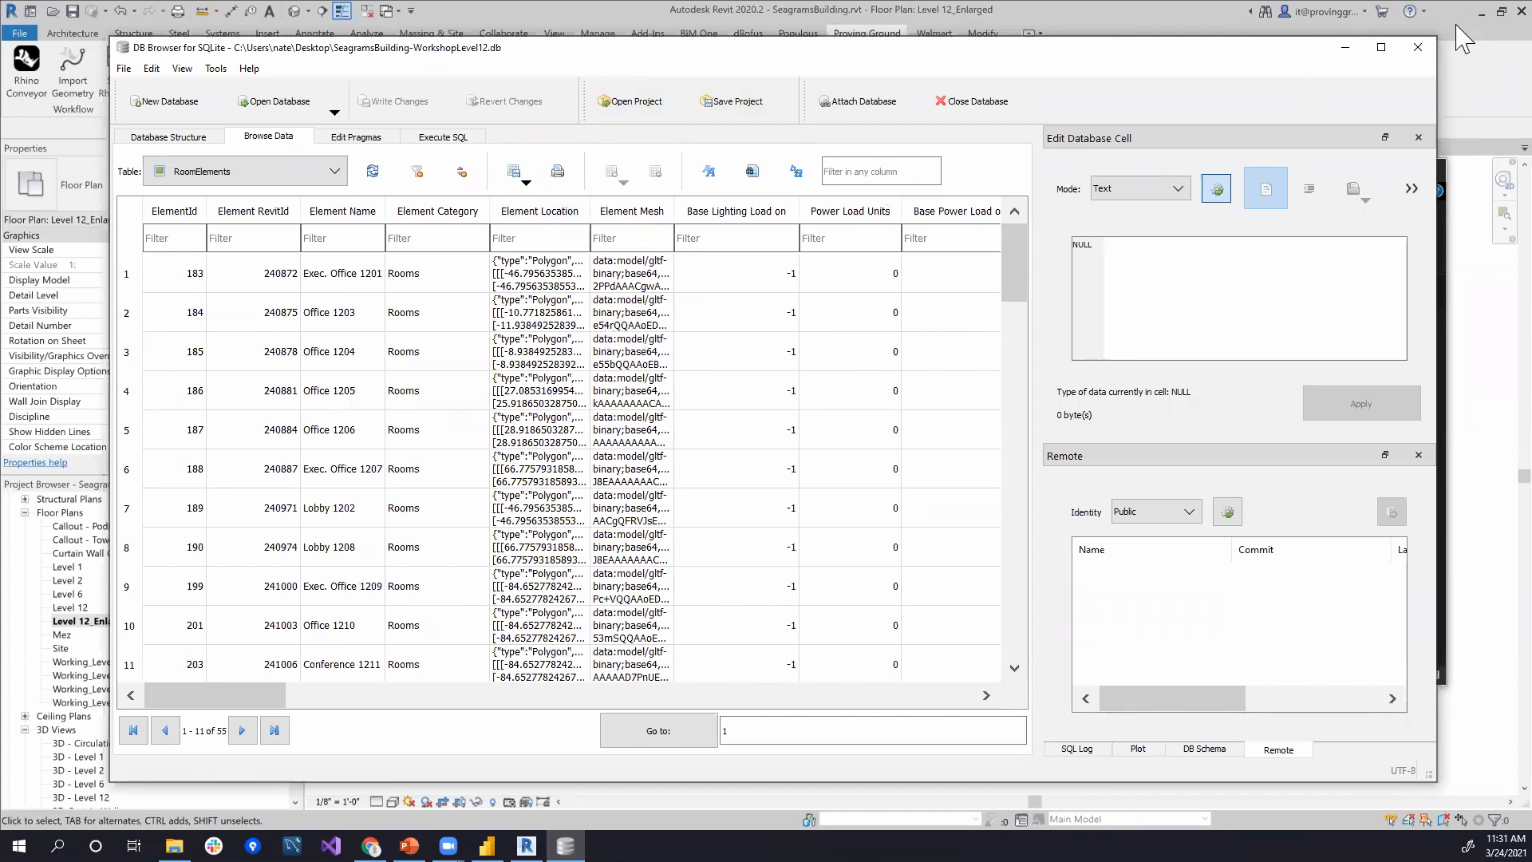
Step: Close DB Browser for SQLite and switch to the untitled report in Power BI Desktop
{"action": "left_click", "coordinate": [1415, 49]}
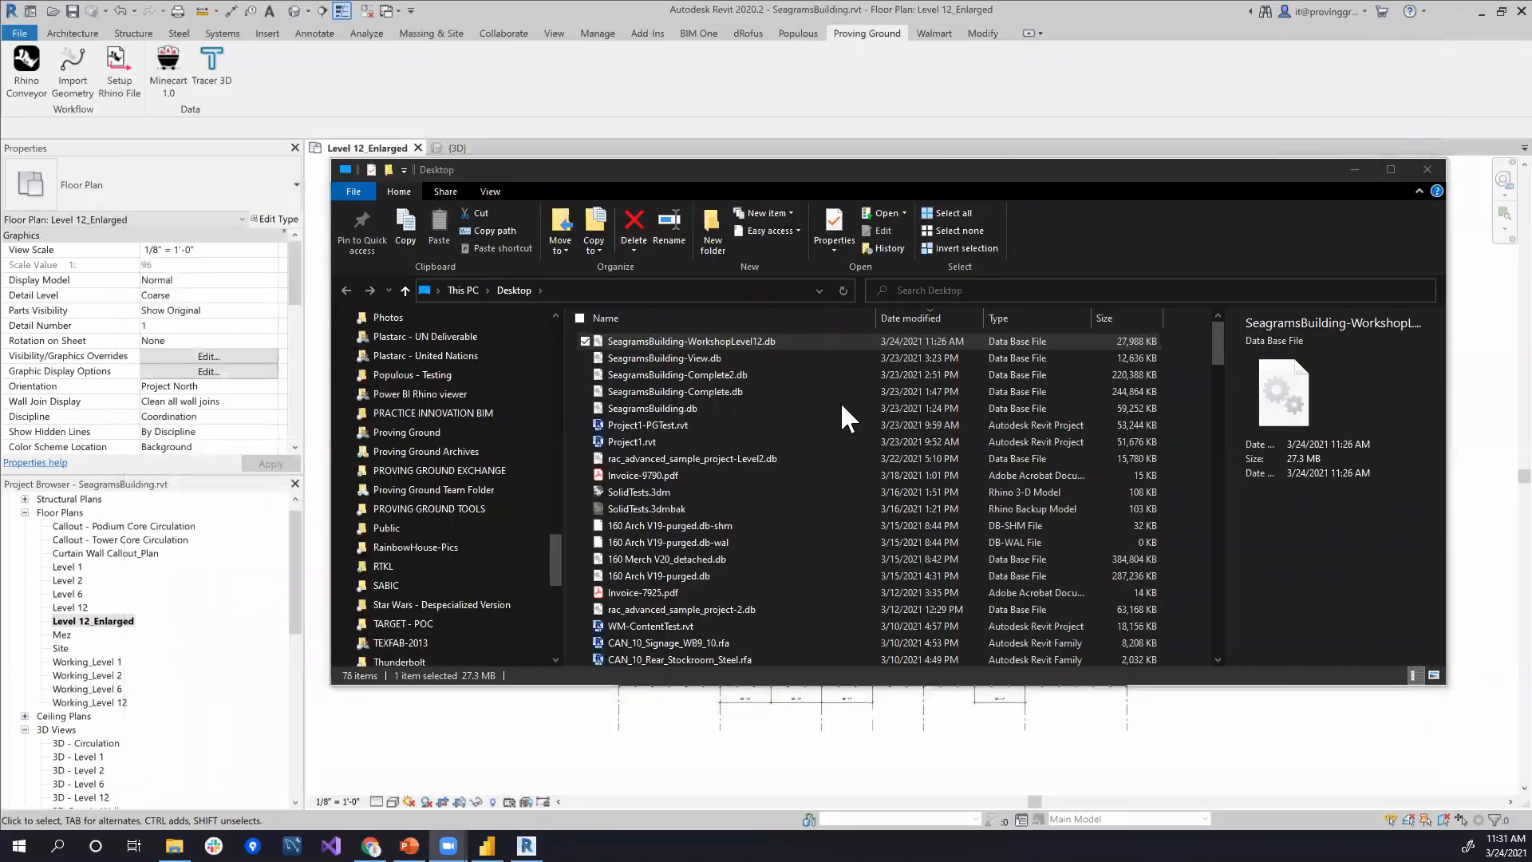
{"action": "mouse_move", "coordinate": [486, 844]}
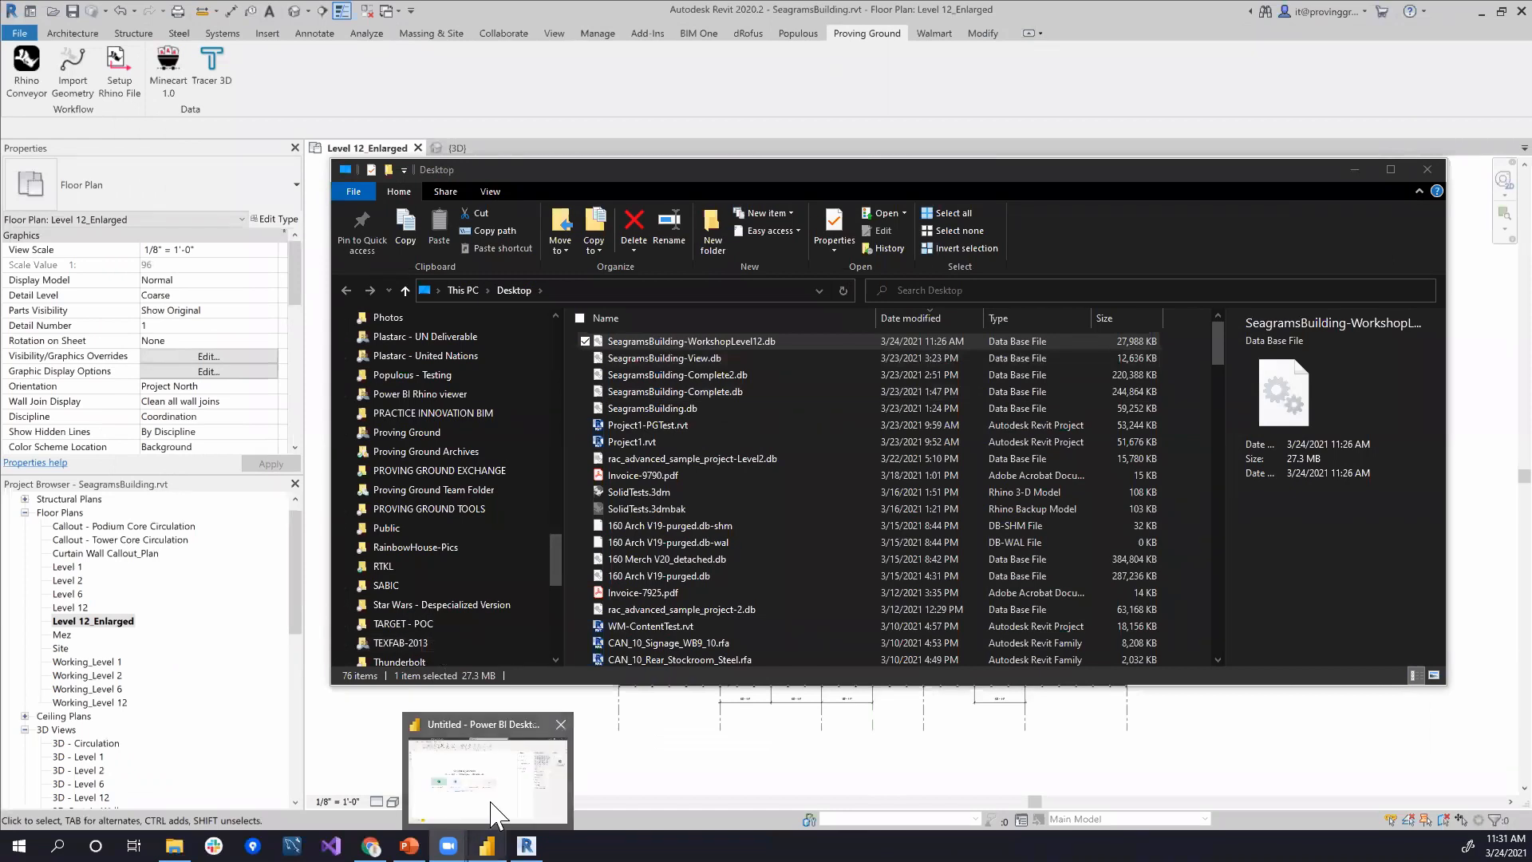
{"action": "left_click", "coordinate": [492, 814]}
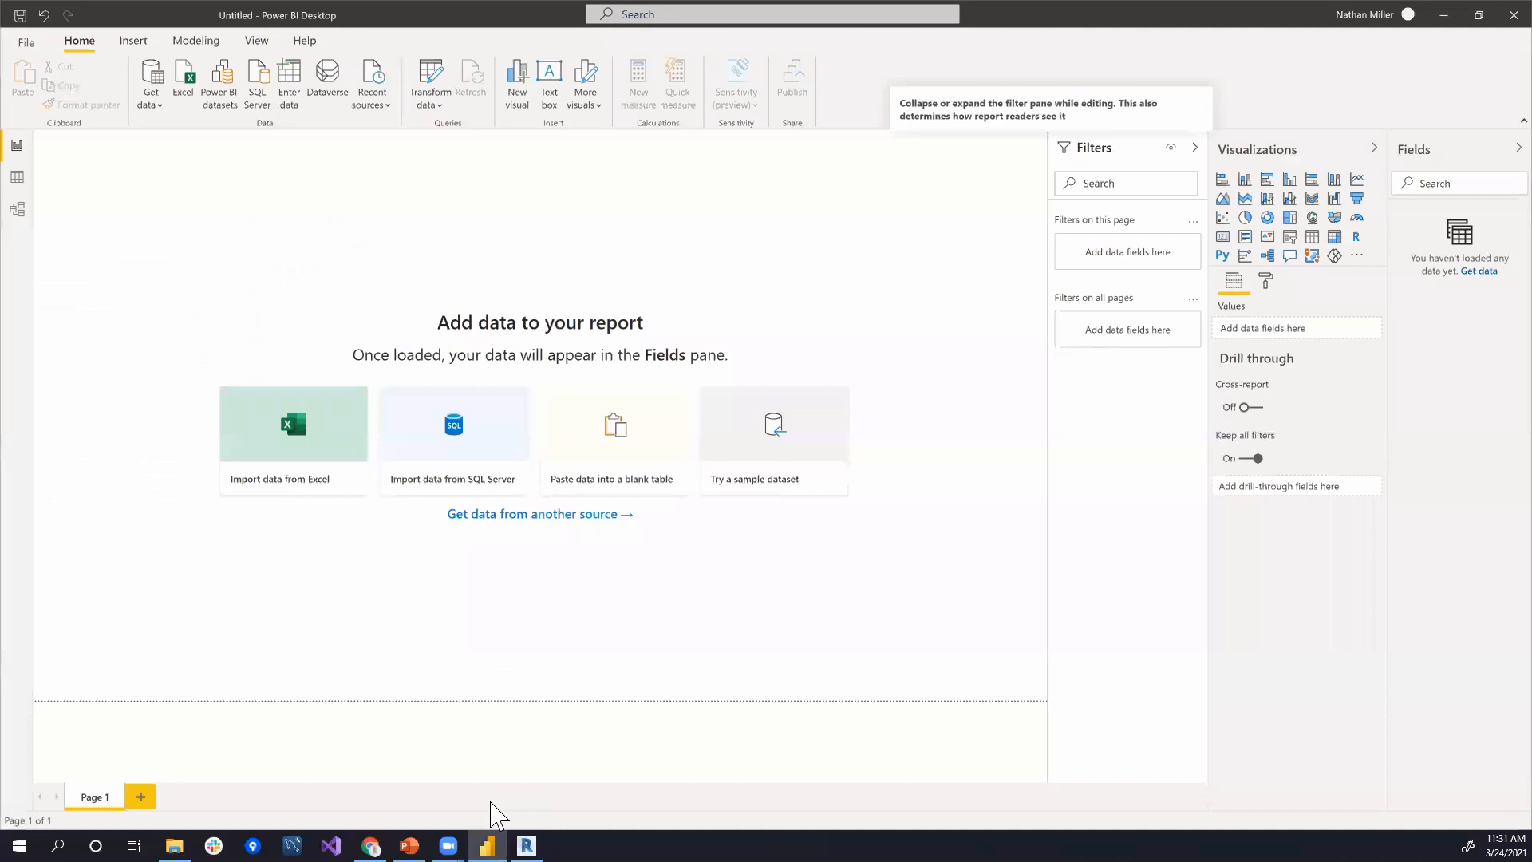
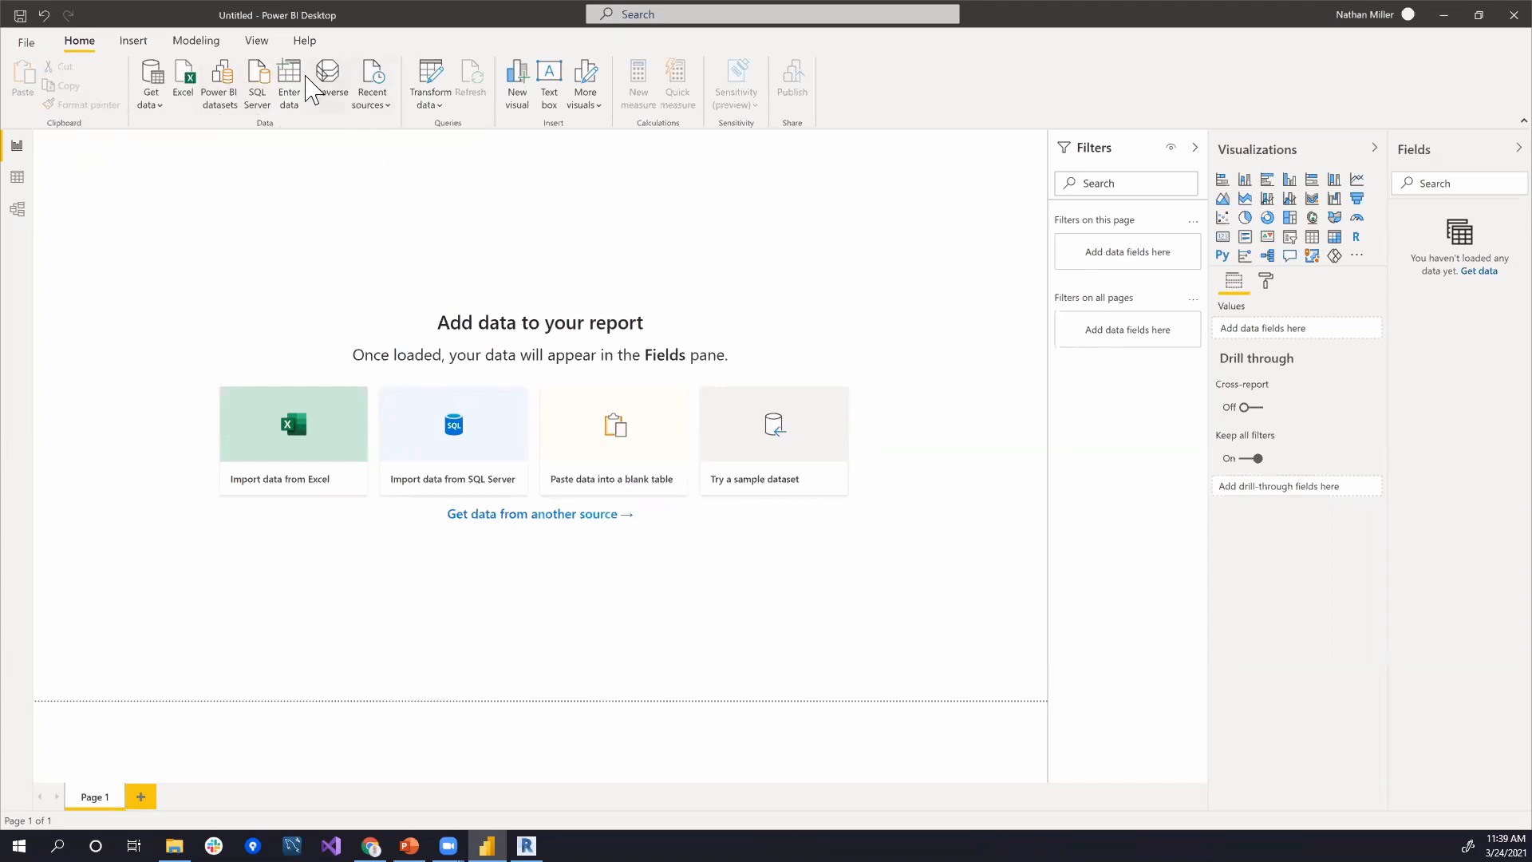
Step: Start importing data through the ODBC connector, found by searching the available data sources for ODBC
{"action": "left_click", "coordinate": [151, 79]}
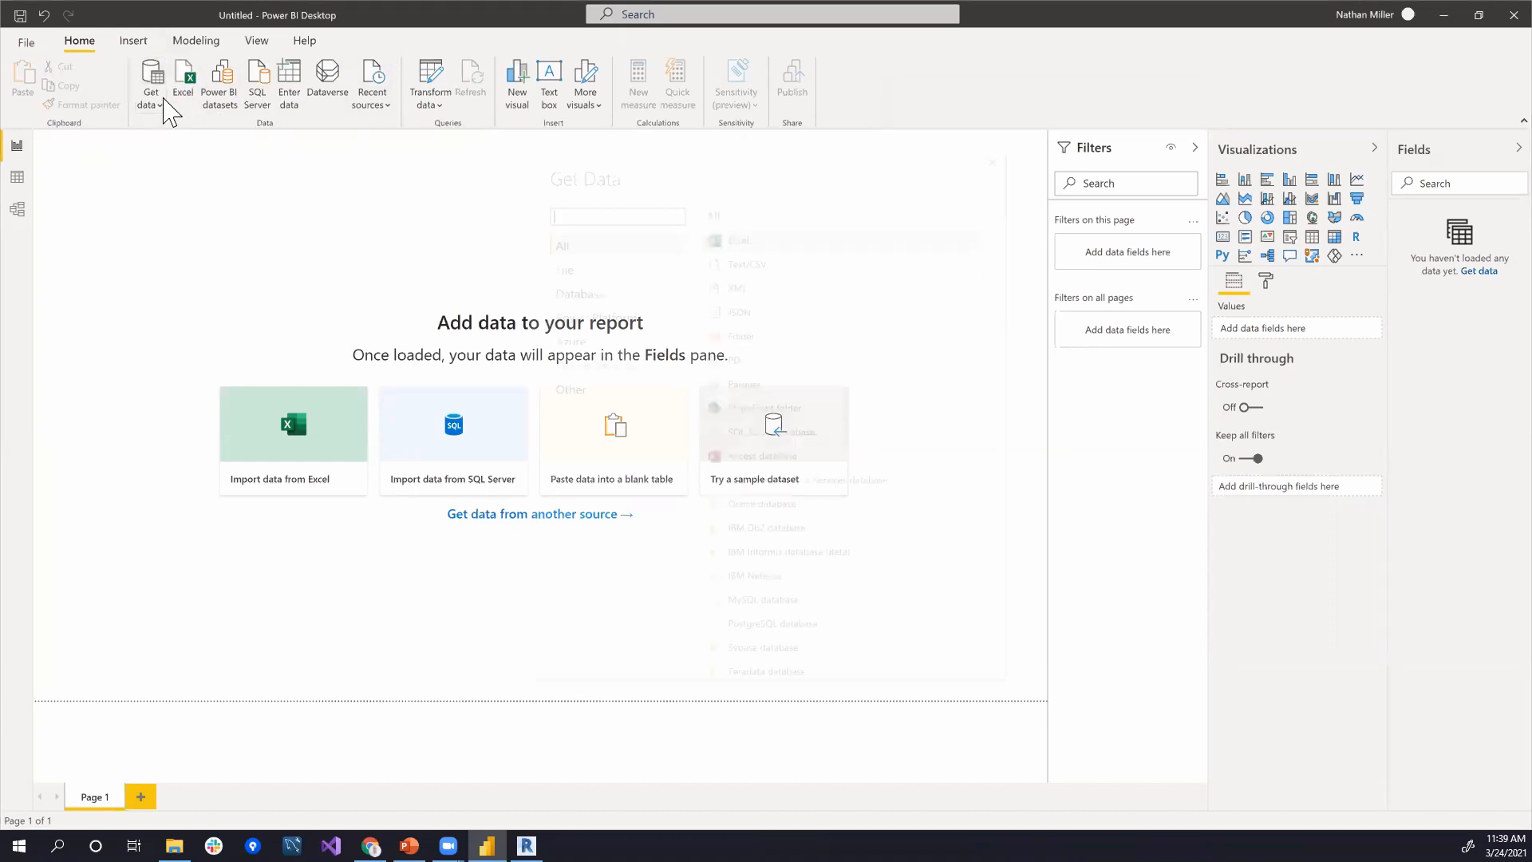
{"action": "left_click_drag", "start_coordinate": [975, 275], "coordinate": [1012, 233]}
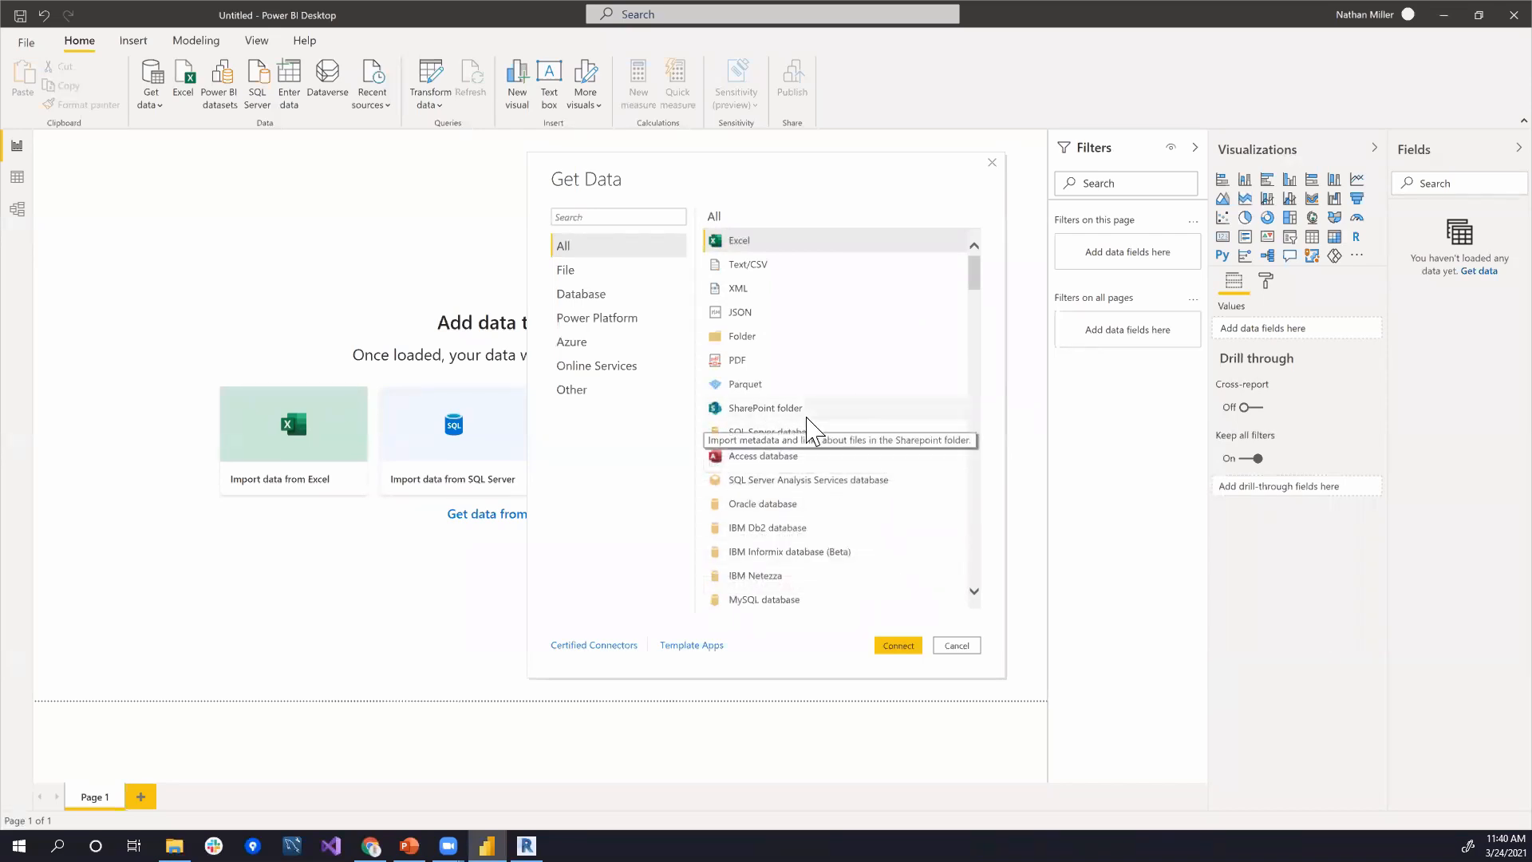
{"action": "left_click", "coordinate": [630, 214]}
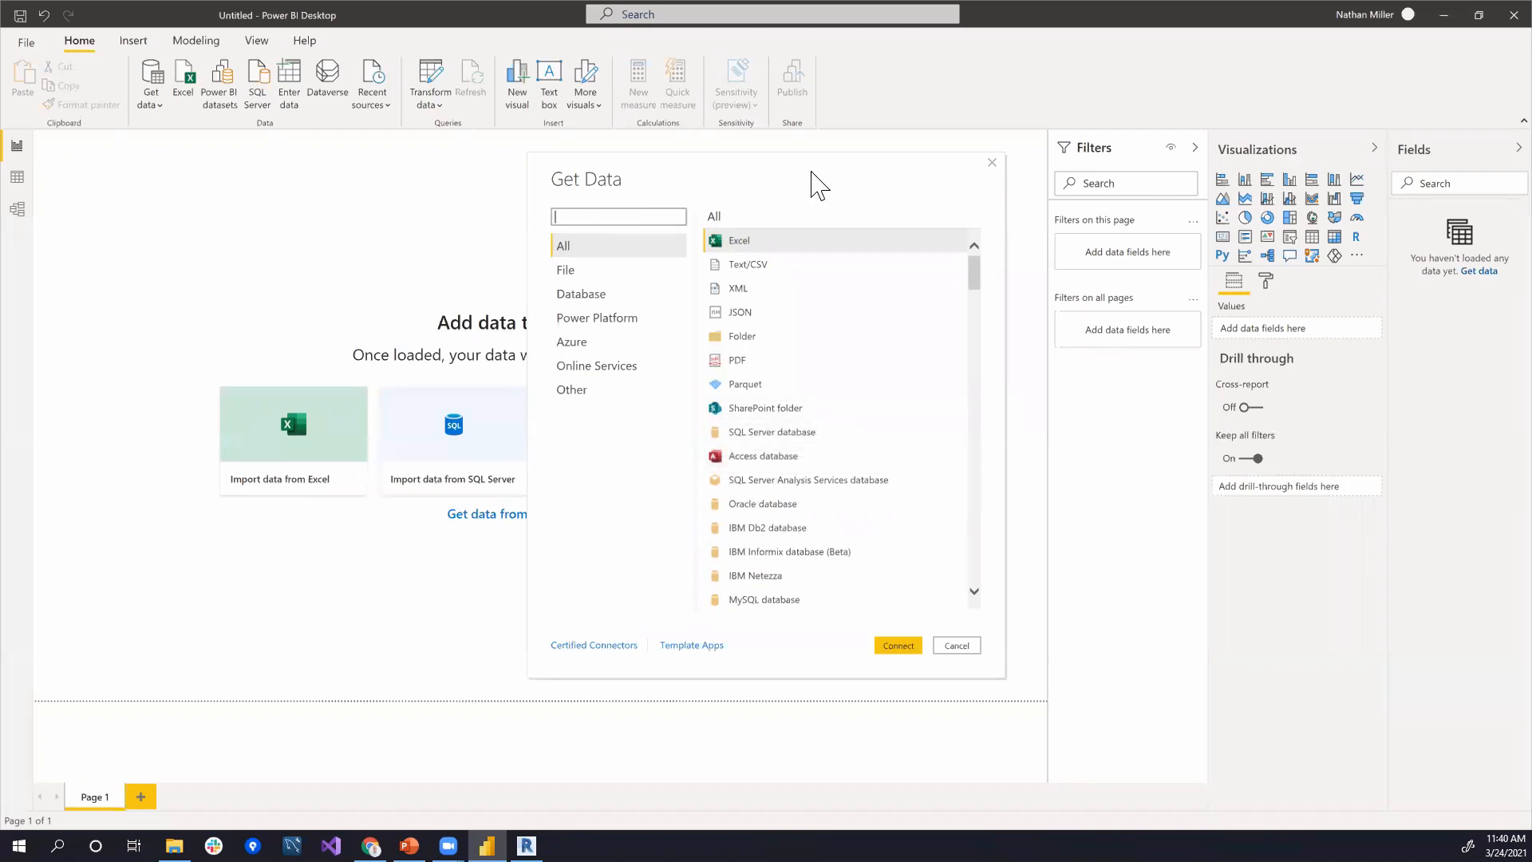
{"action": "type", "text": "ODC"}
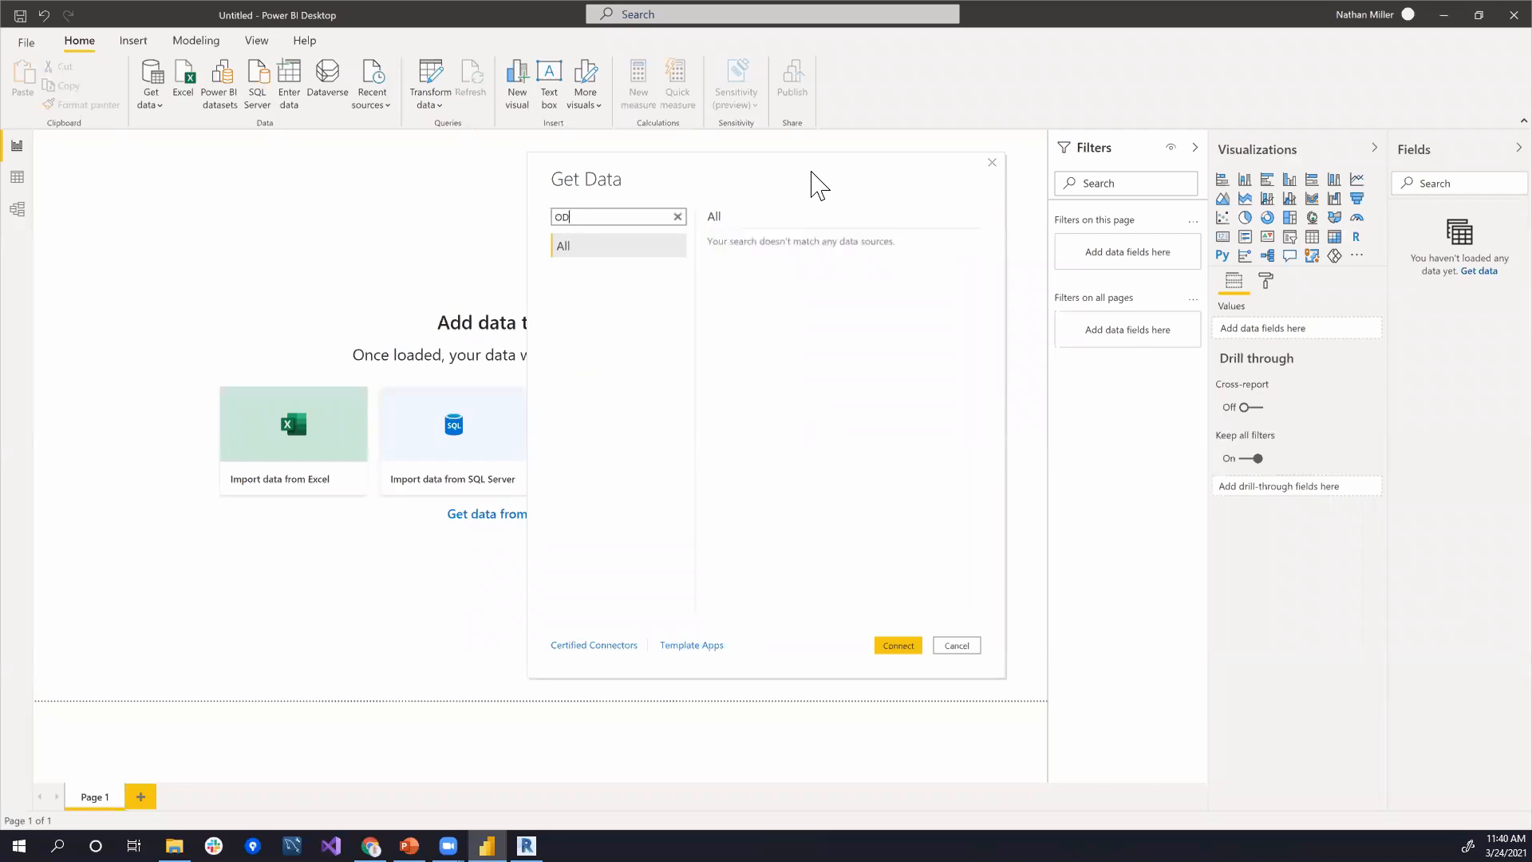
{"action": "key", "text": "BackSpace"}
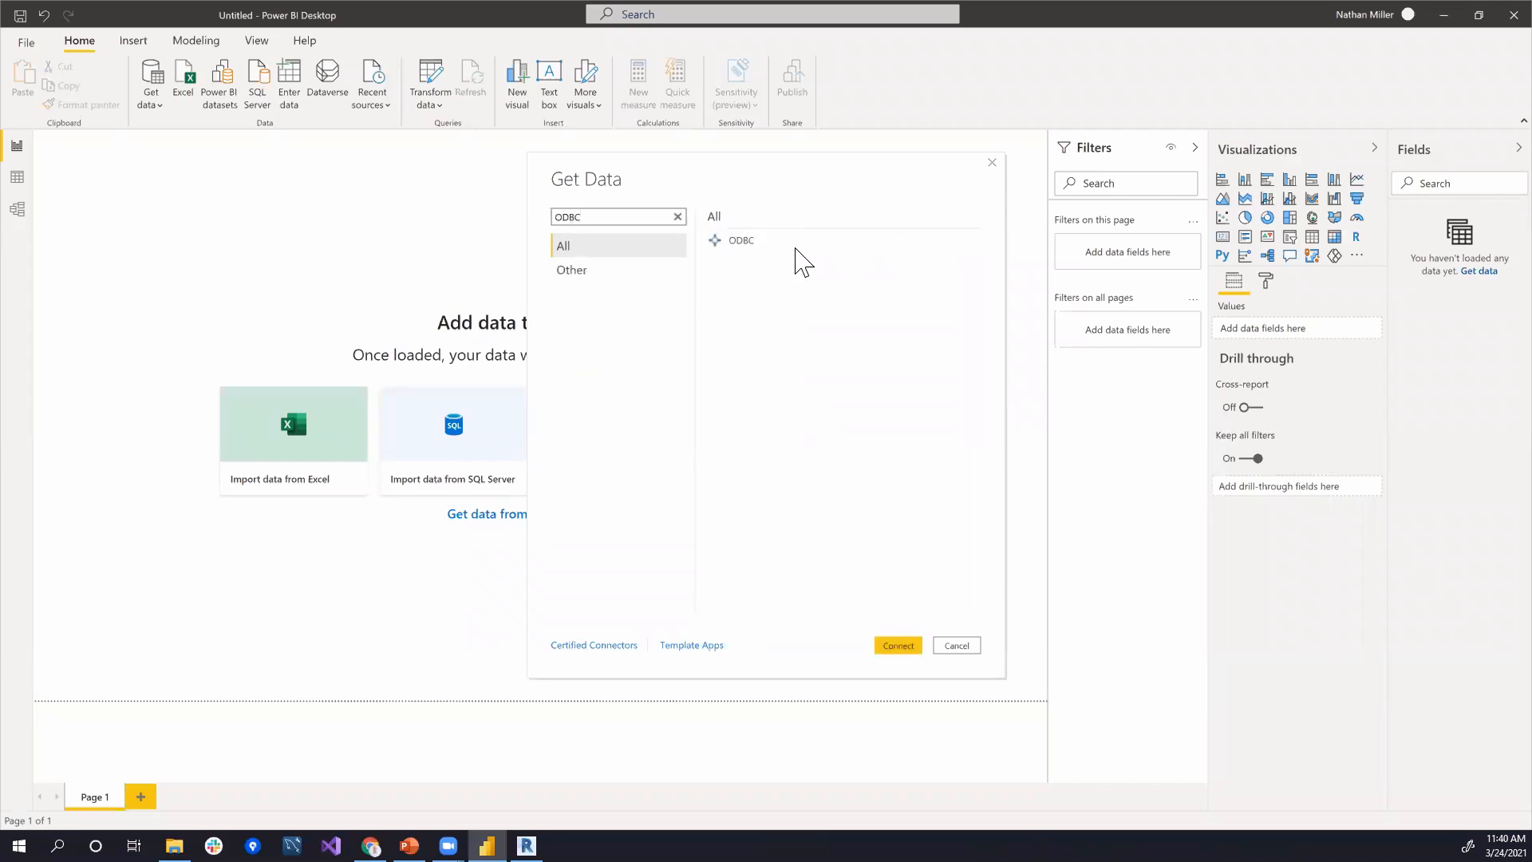
{"action": "left_click", "coordinate": [797, 246]}
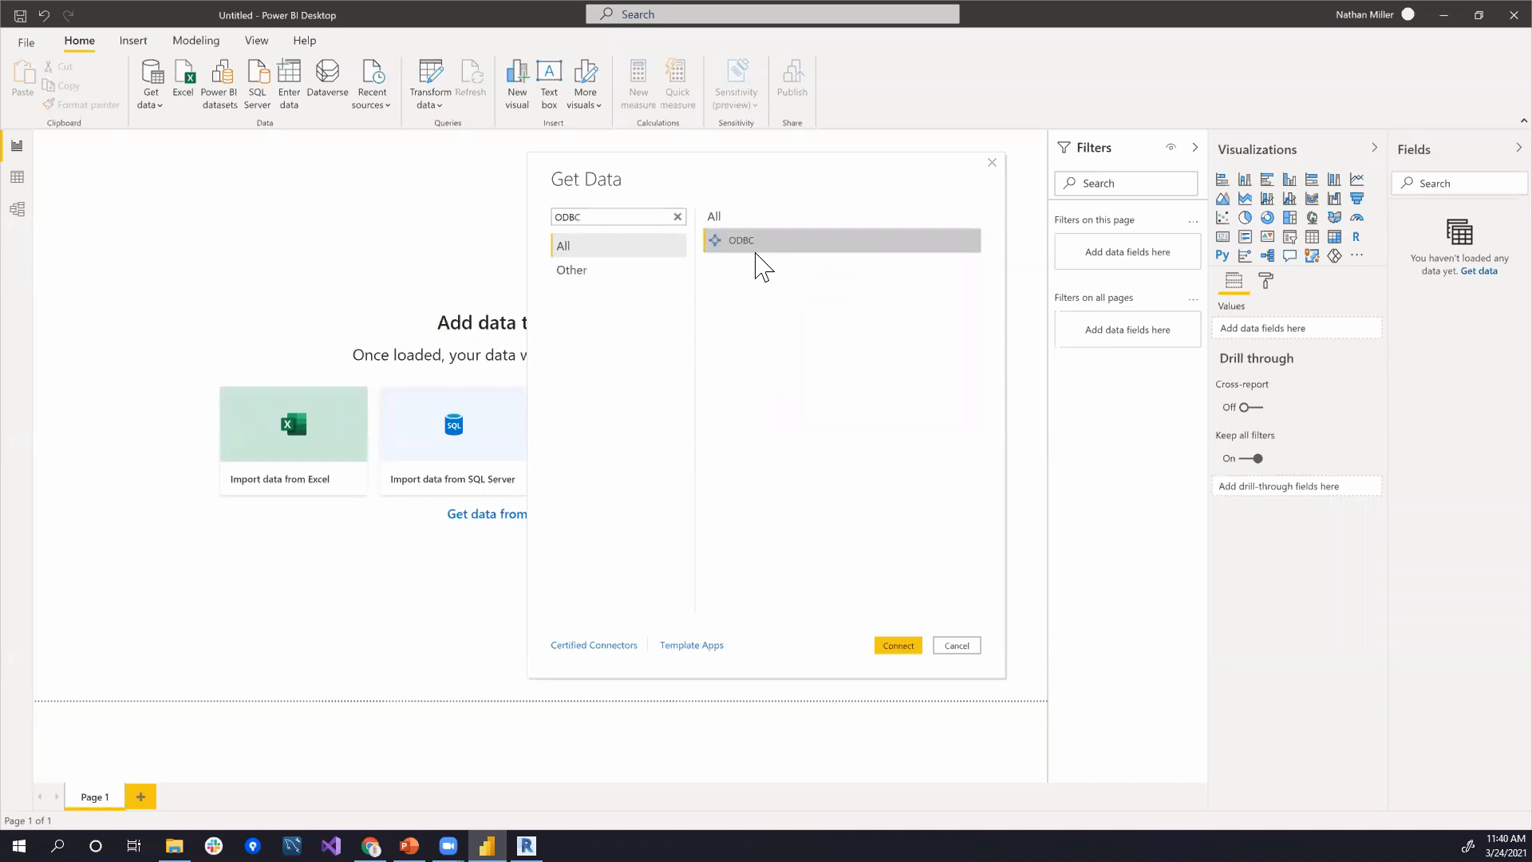
{"action": "left_click", "coordinate": [902, 648]}
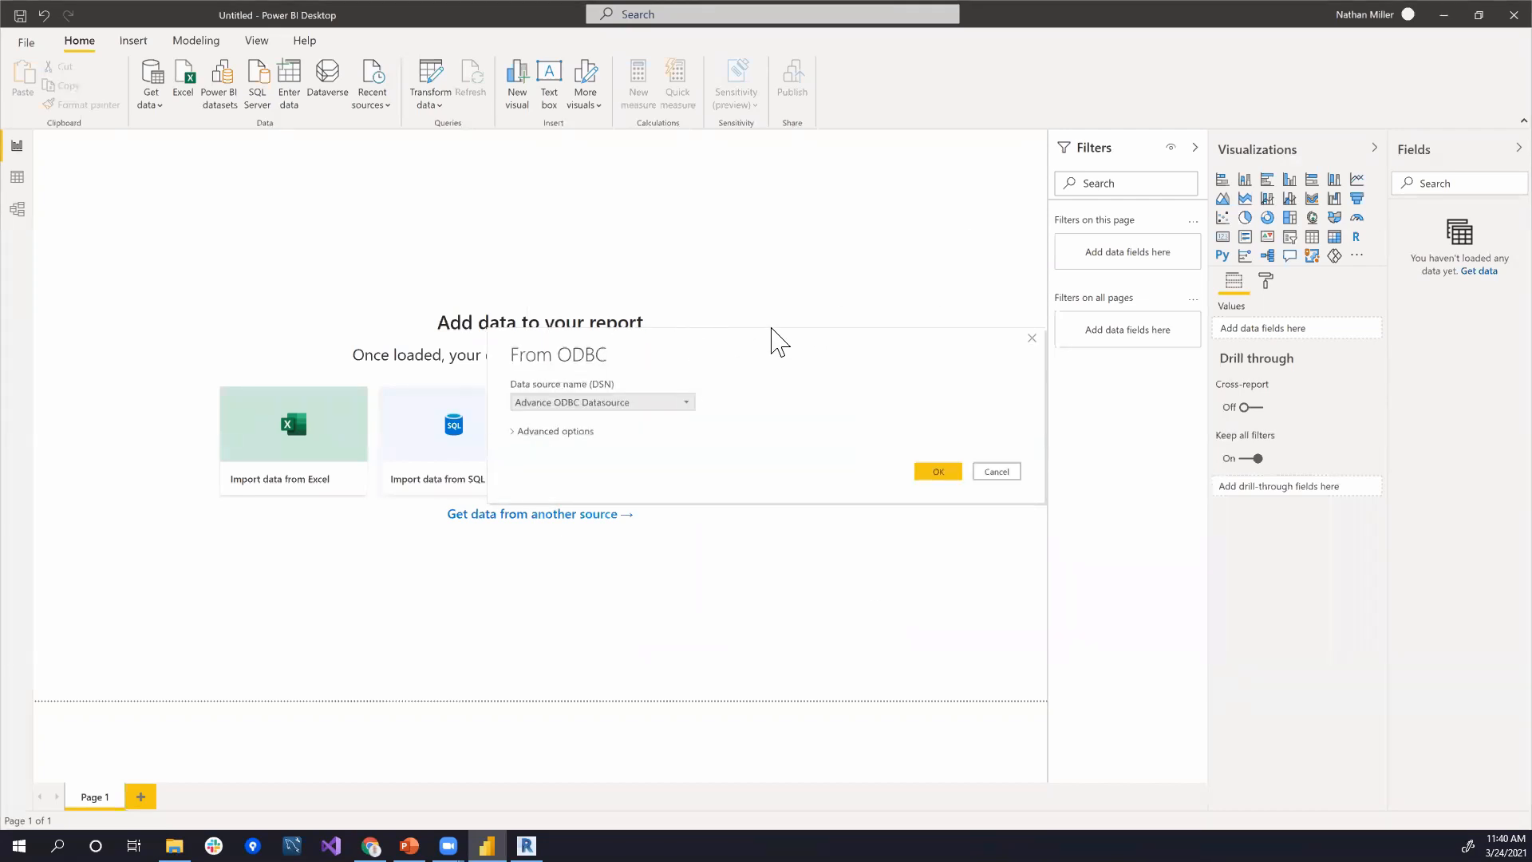
Step: Choose SQLite3 Datasource as the data source name and show the advanced connection options
{"action": "left_click", "coordinate": [581, 256]}
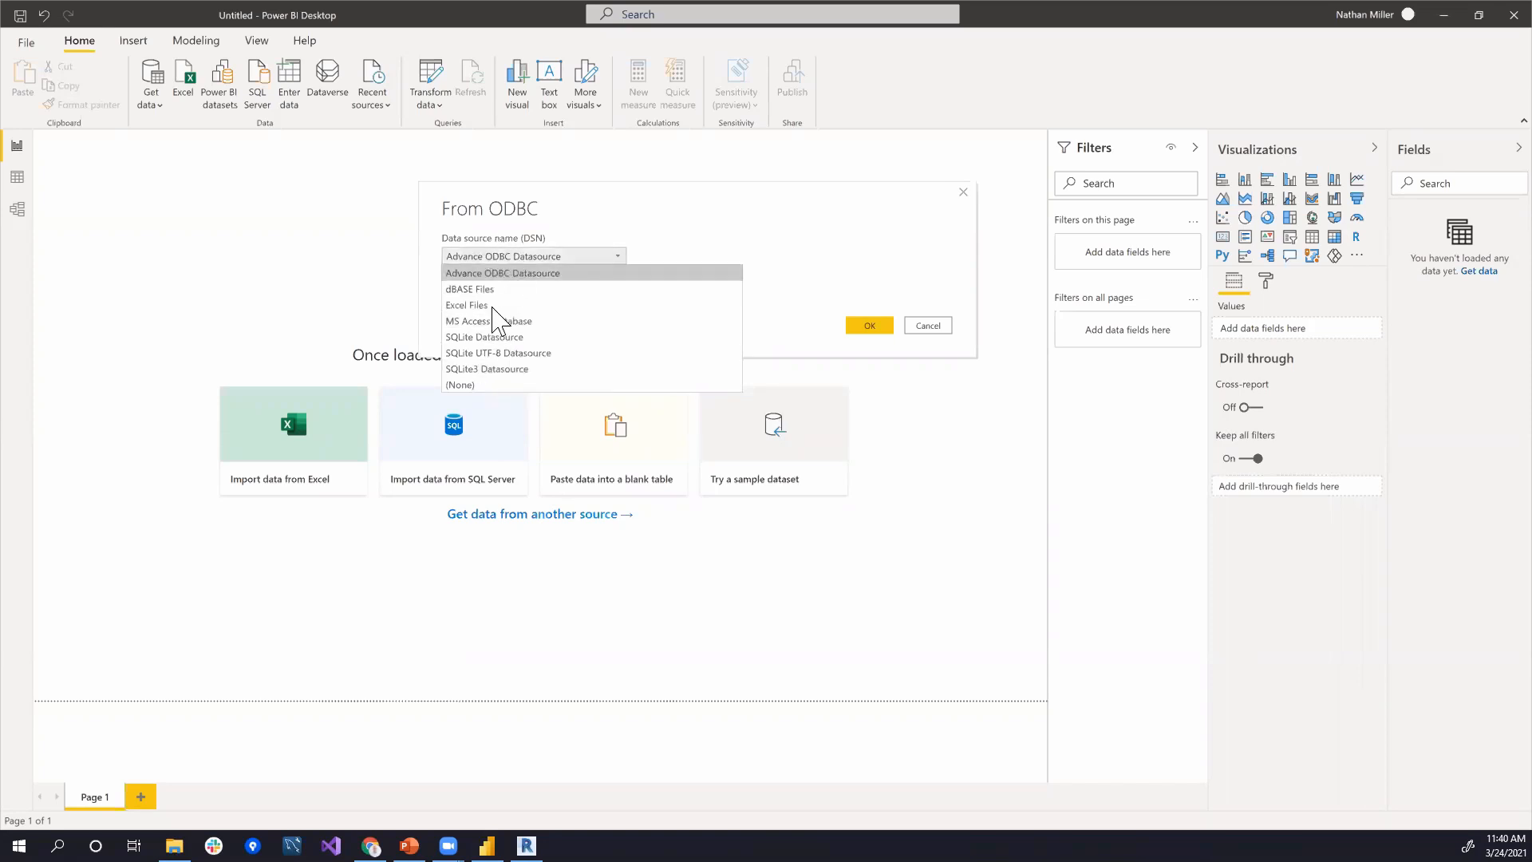
{"action": "left_click", "coordinate": [507, 368]}
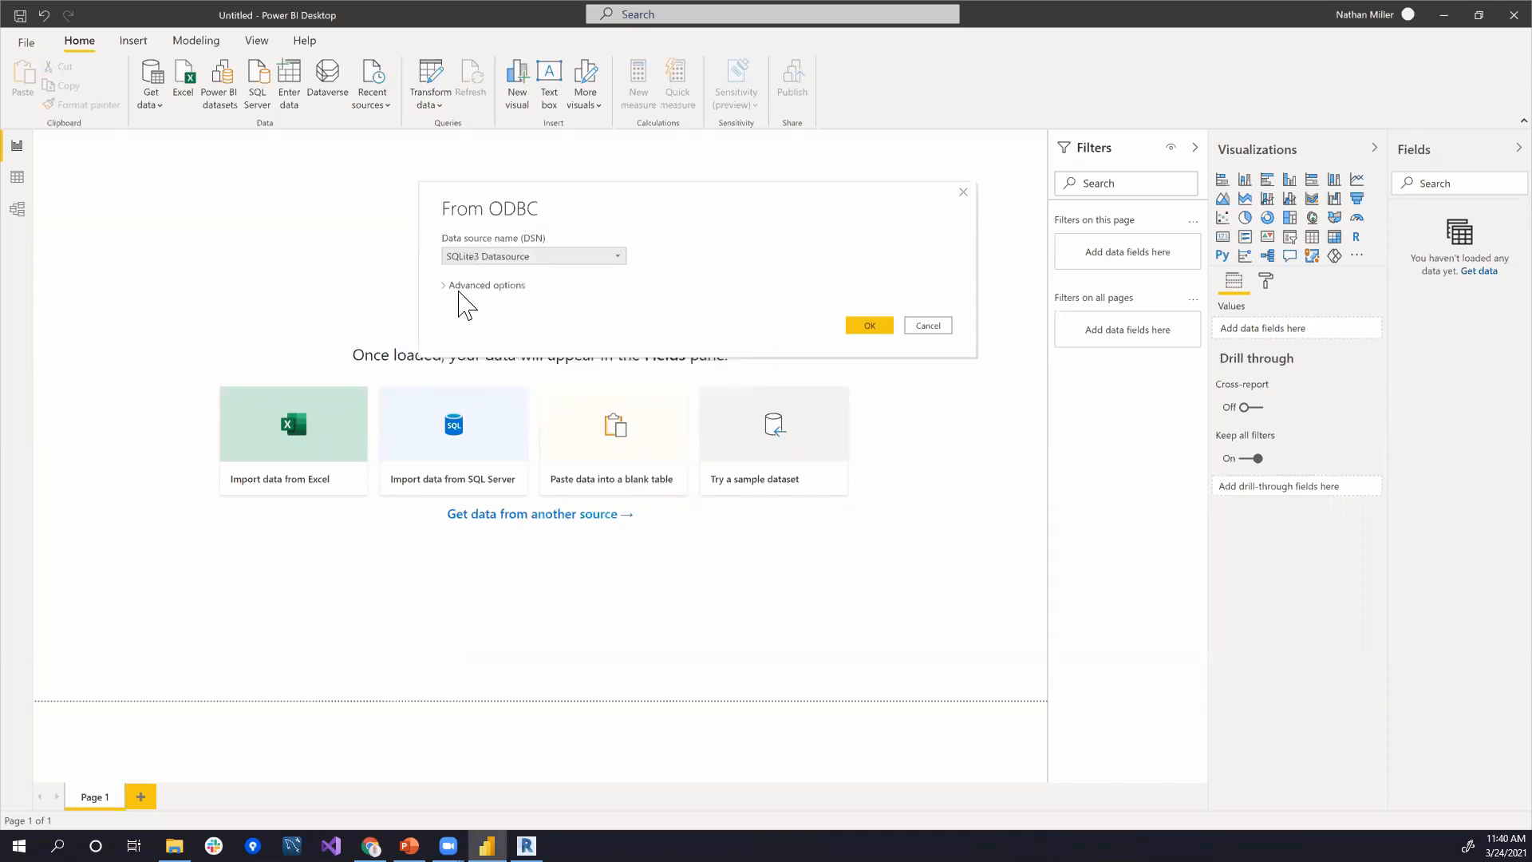
{"action": "left_click", "coordinate": [463, 286]}
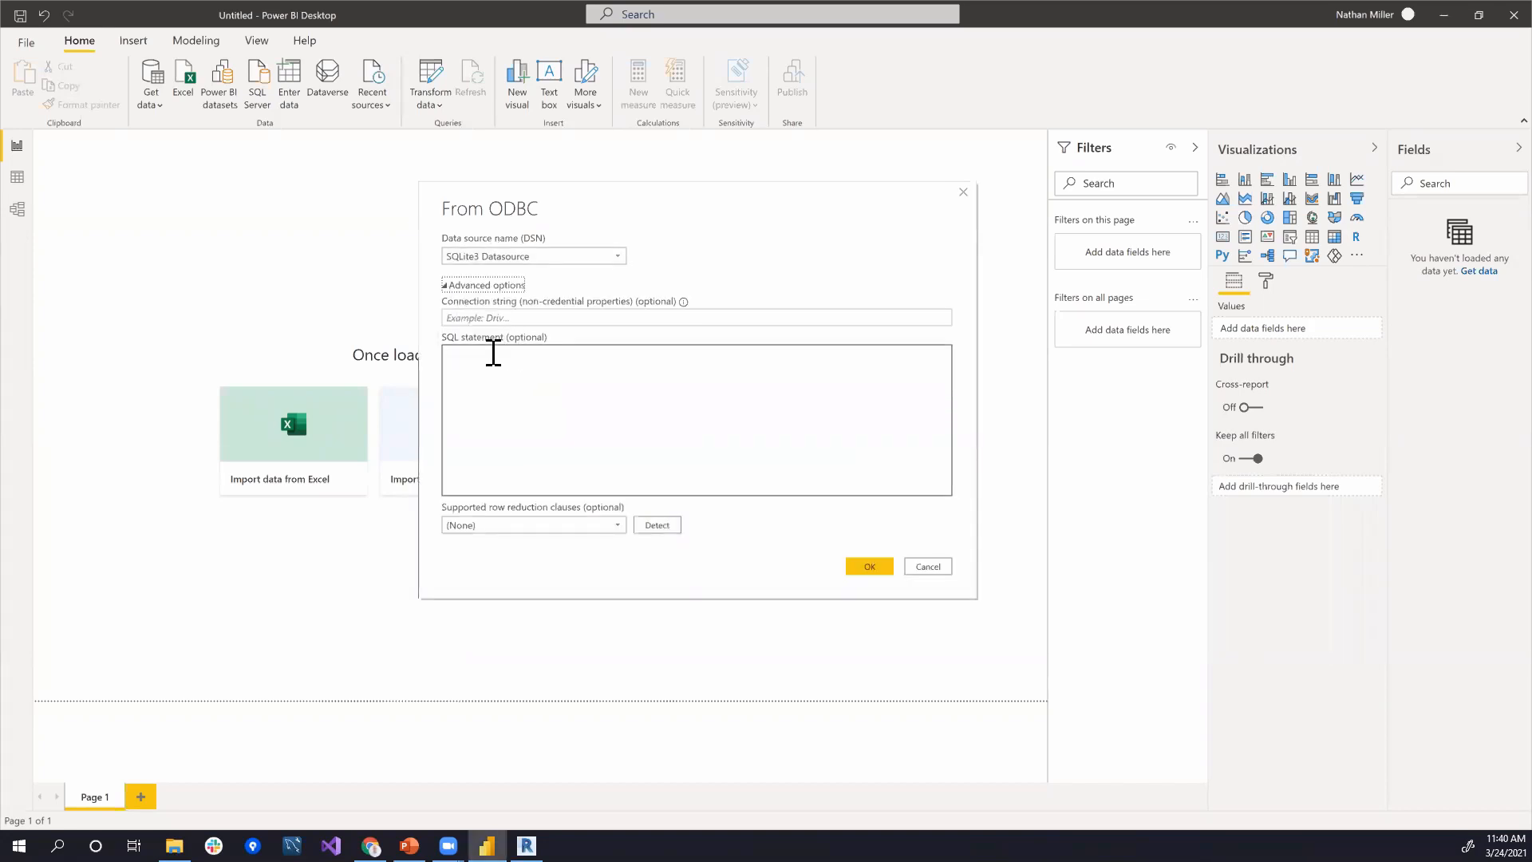
Step: Begin the connection string with "database =" and copy the path of SeagramsBuilding-WorkshopLevel12.db from the Desktop in File Explorer
{"action": "left_click", "coordinate": [584, 317]}
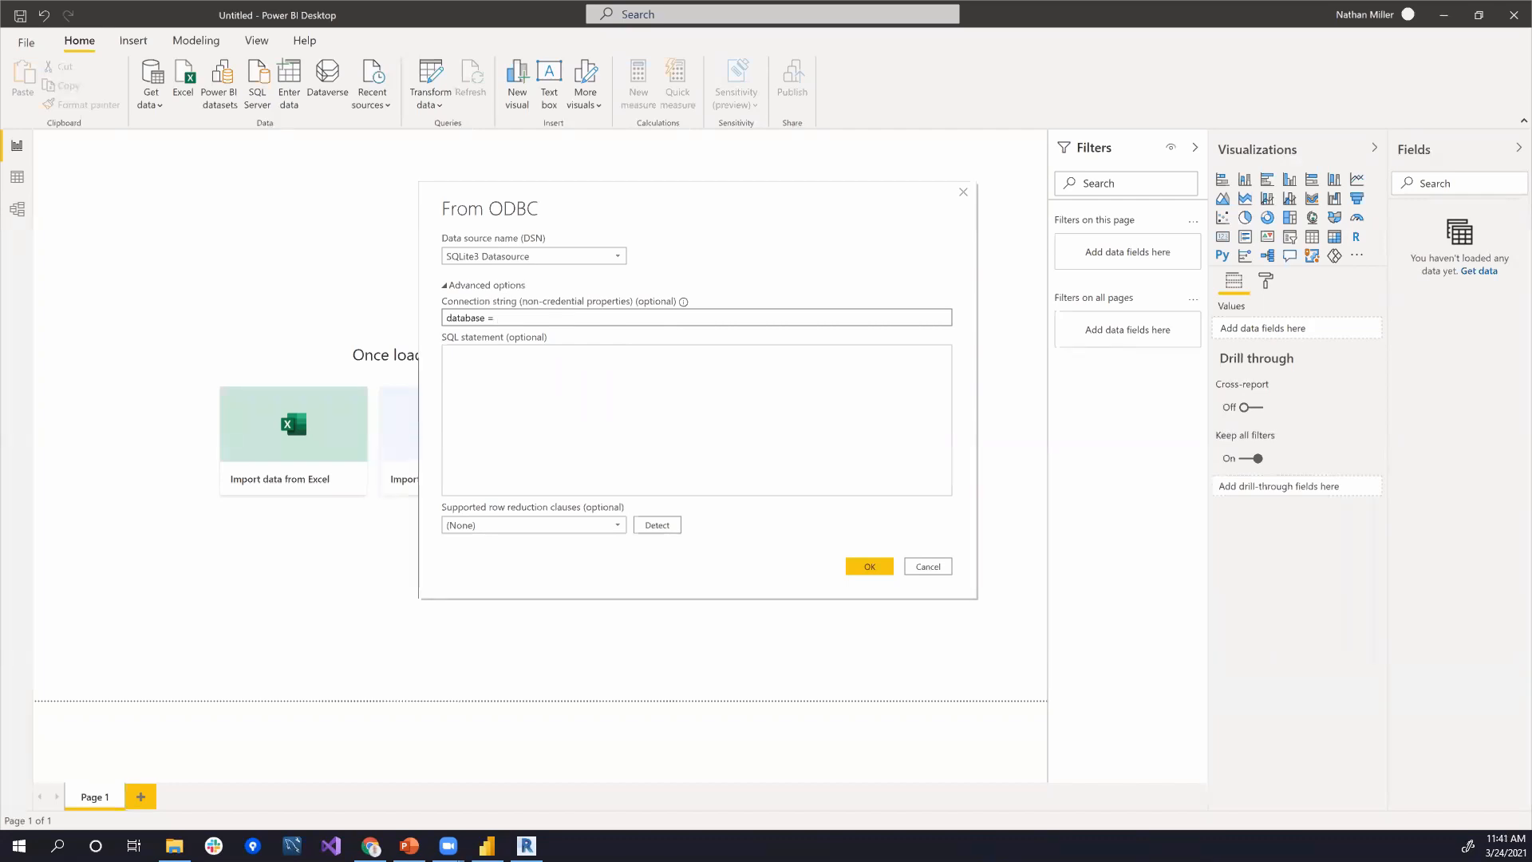
{"action": "key", "text": "alt+Tab"}
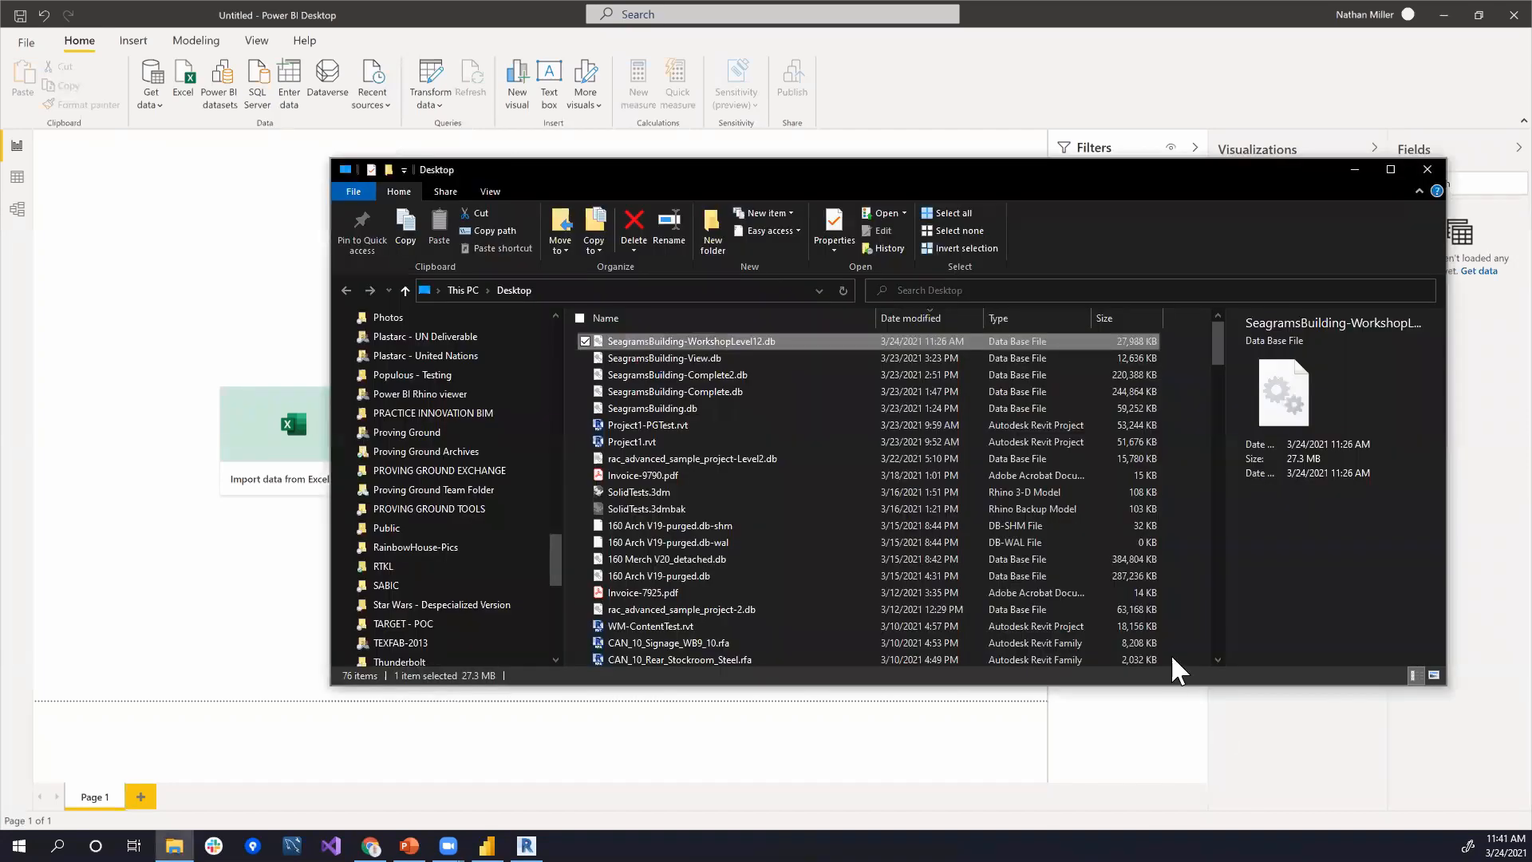
{"action": "right_click", "coordinate": [713, 343]}
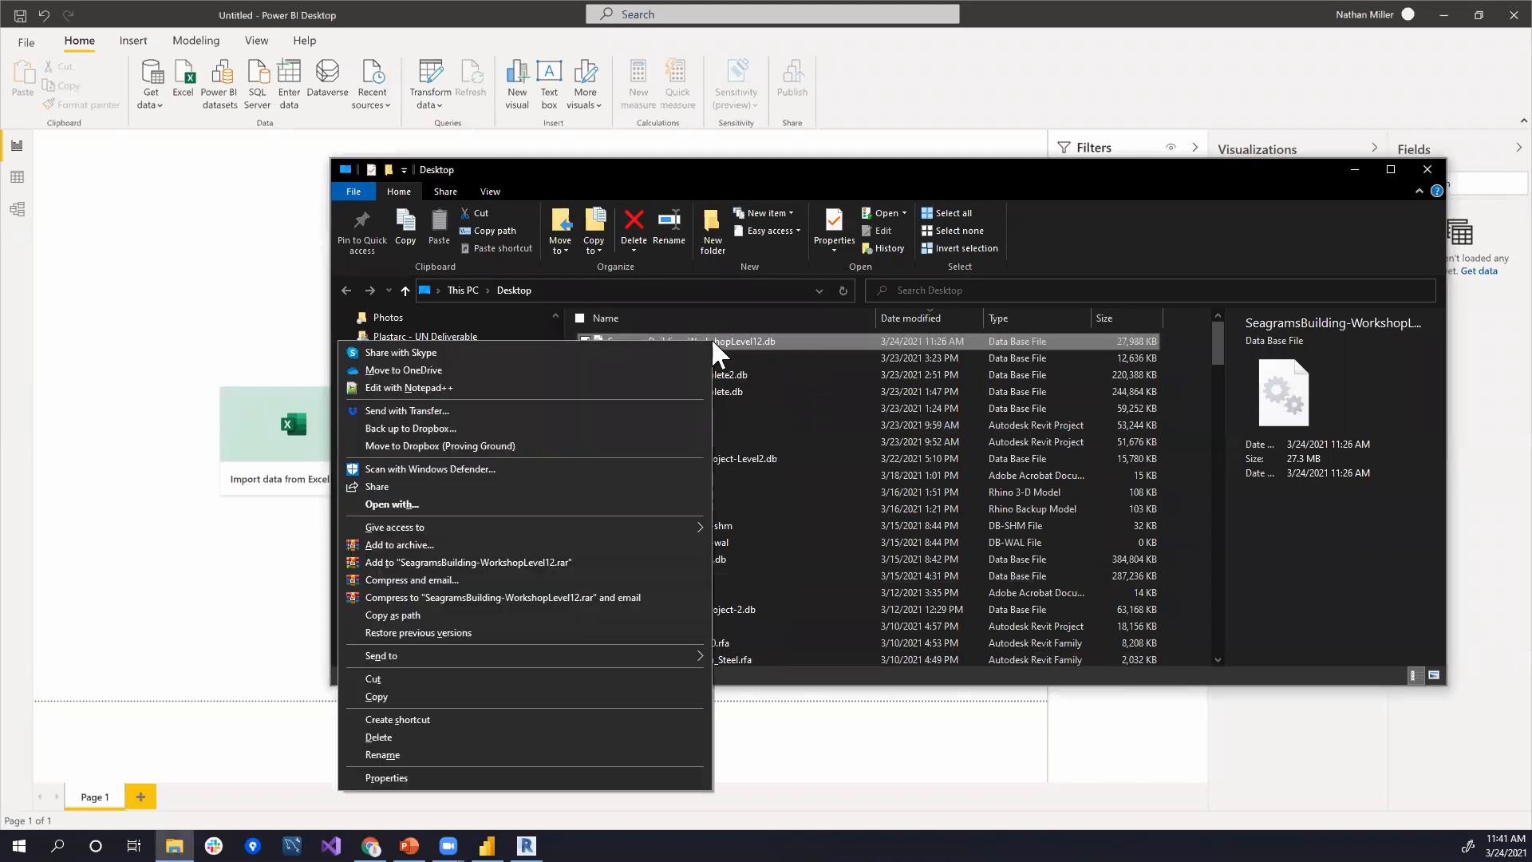
{"action": "left_click", "coordinate": [419, 617]}
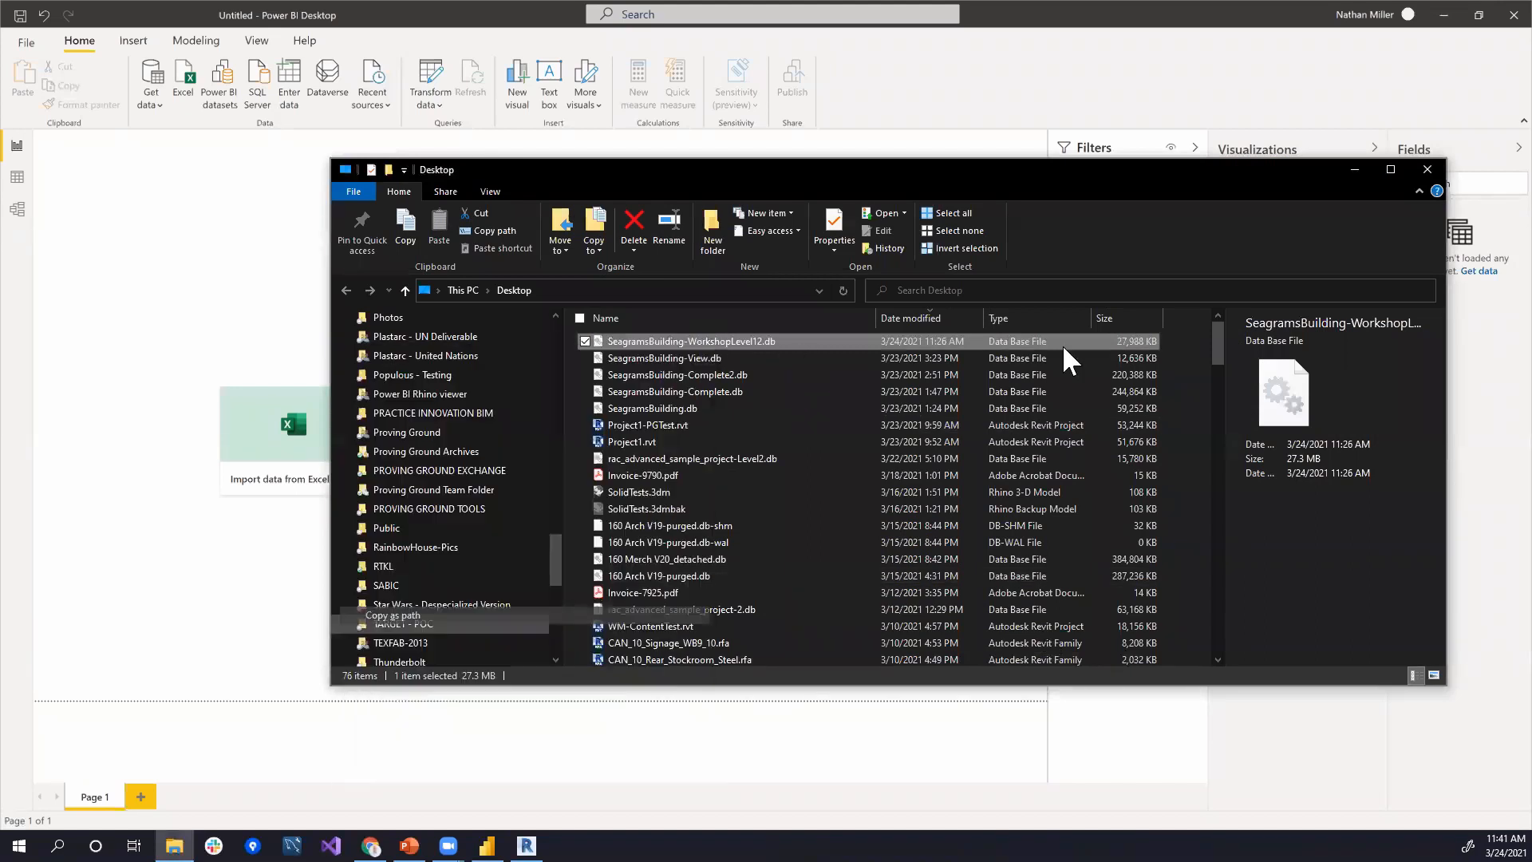
{"action": "left_click", "coordinate": [1351, 172]}
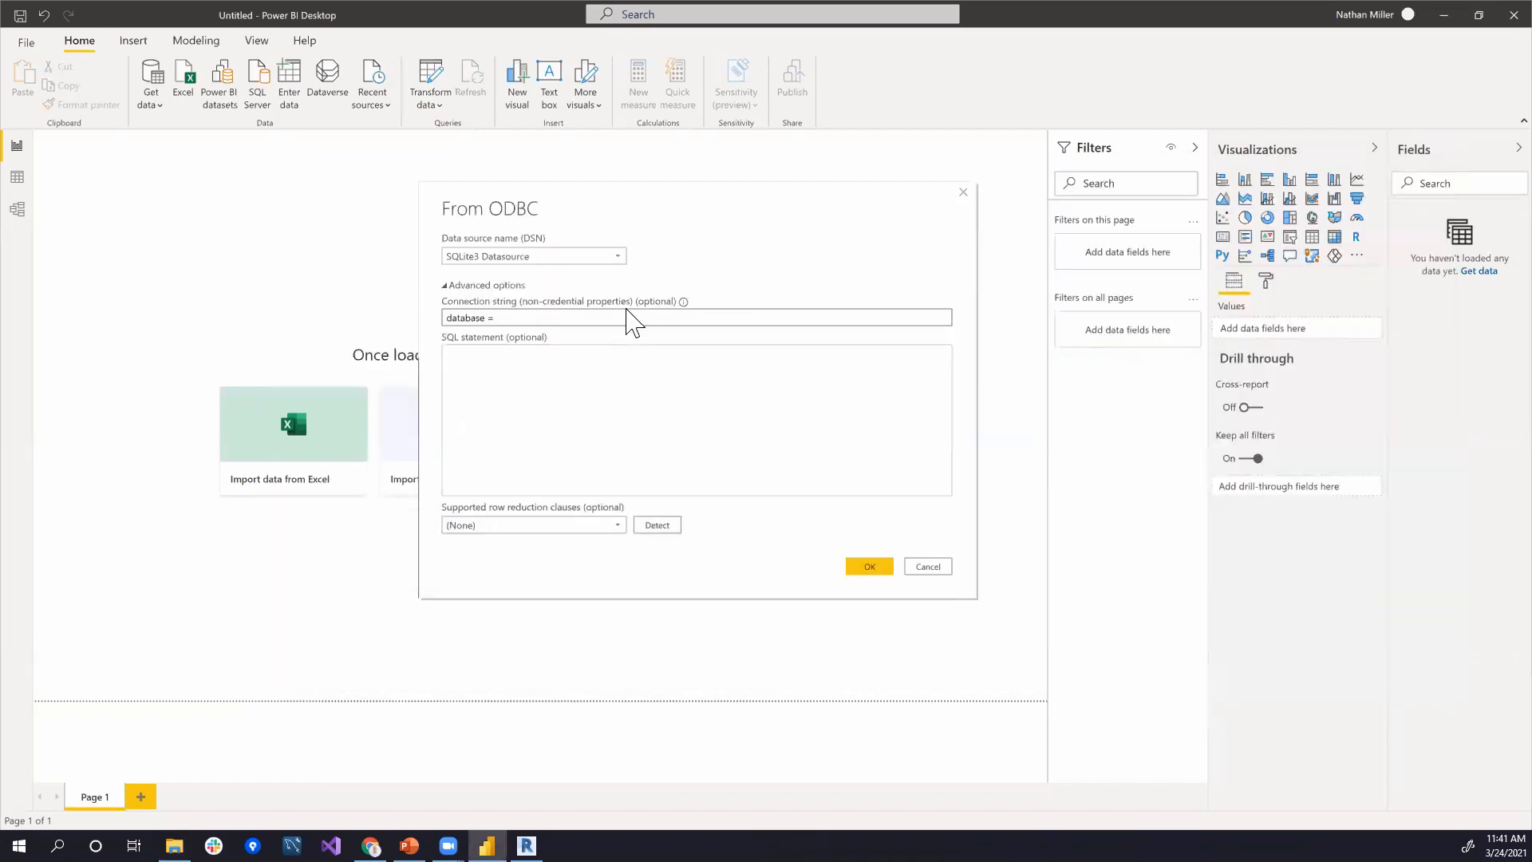
Step: Complete the connection string with the unquoted path to SeagramsBuilding-WorkshopLevel12.db and connect using the Default or Custom authentication without credentials
{"action": "left_click", "coordinate": [630, 316]}
{"action": "type", "text": "\"C:\\Users\\nate\\Desktop\\SeagramsBuilding-WorkshopLevel12.db\""}
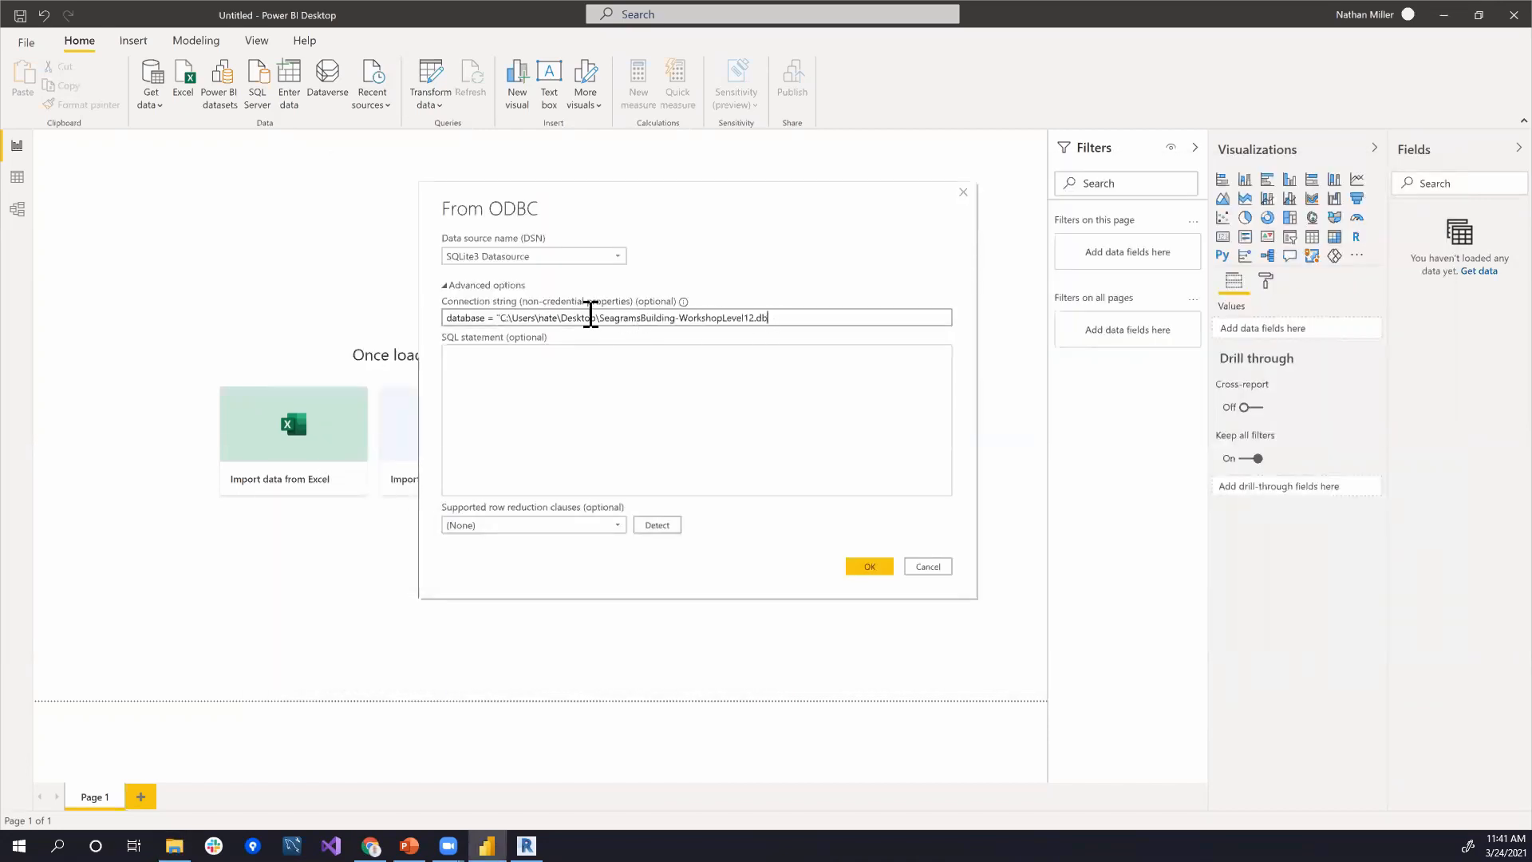
{"action": "left_click", "coordinate": [503, 317]}
{"action": "key", "text": "BackSpace"}
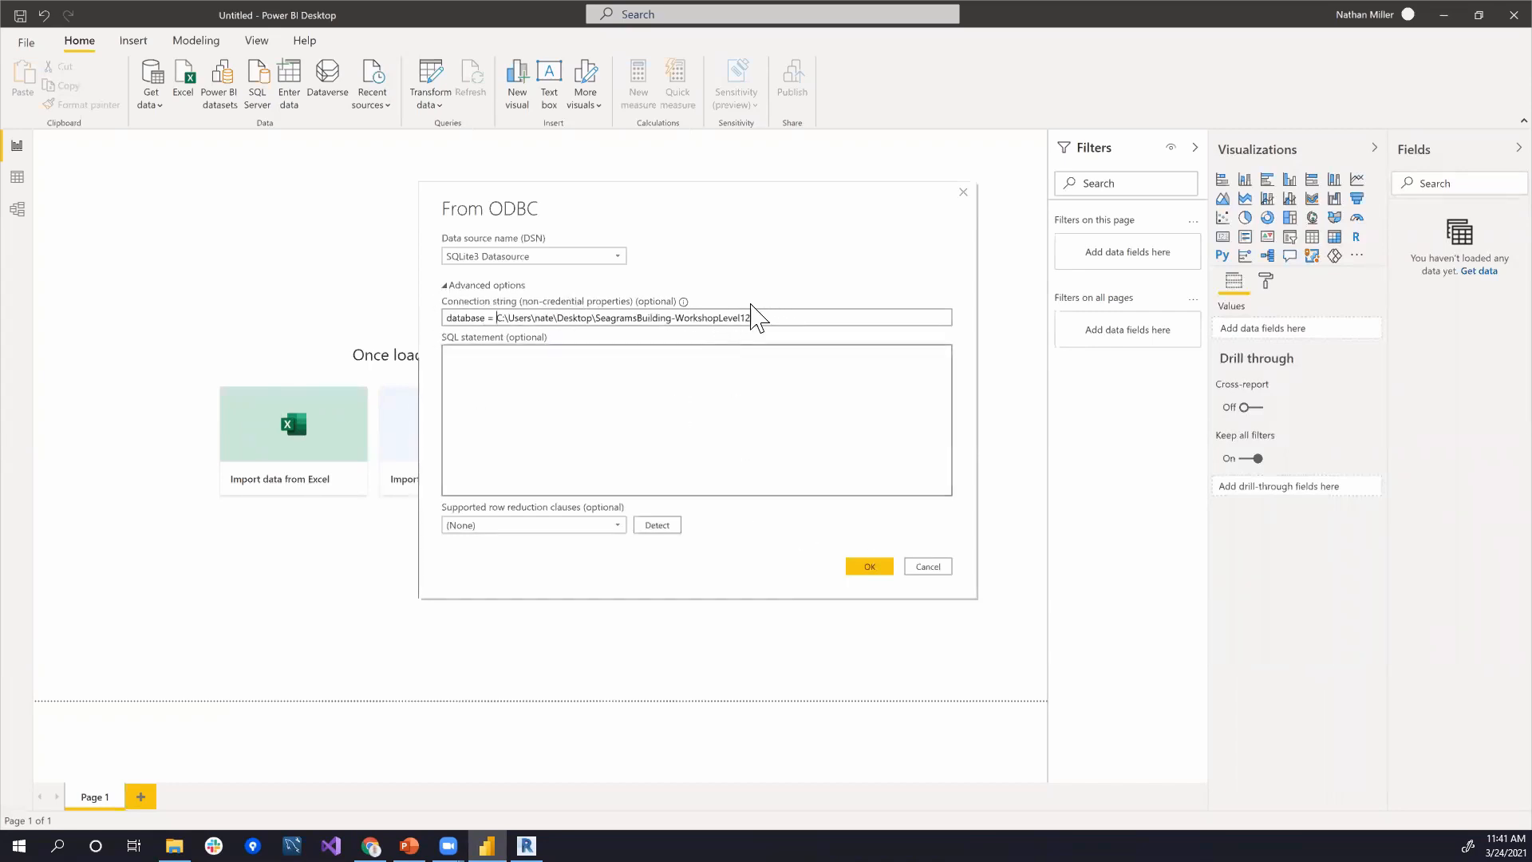
{"action": "left_click", "coordinate": [874, 566]}
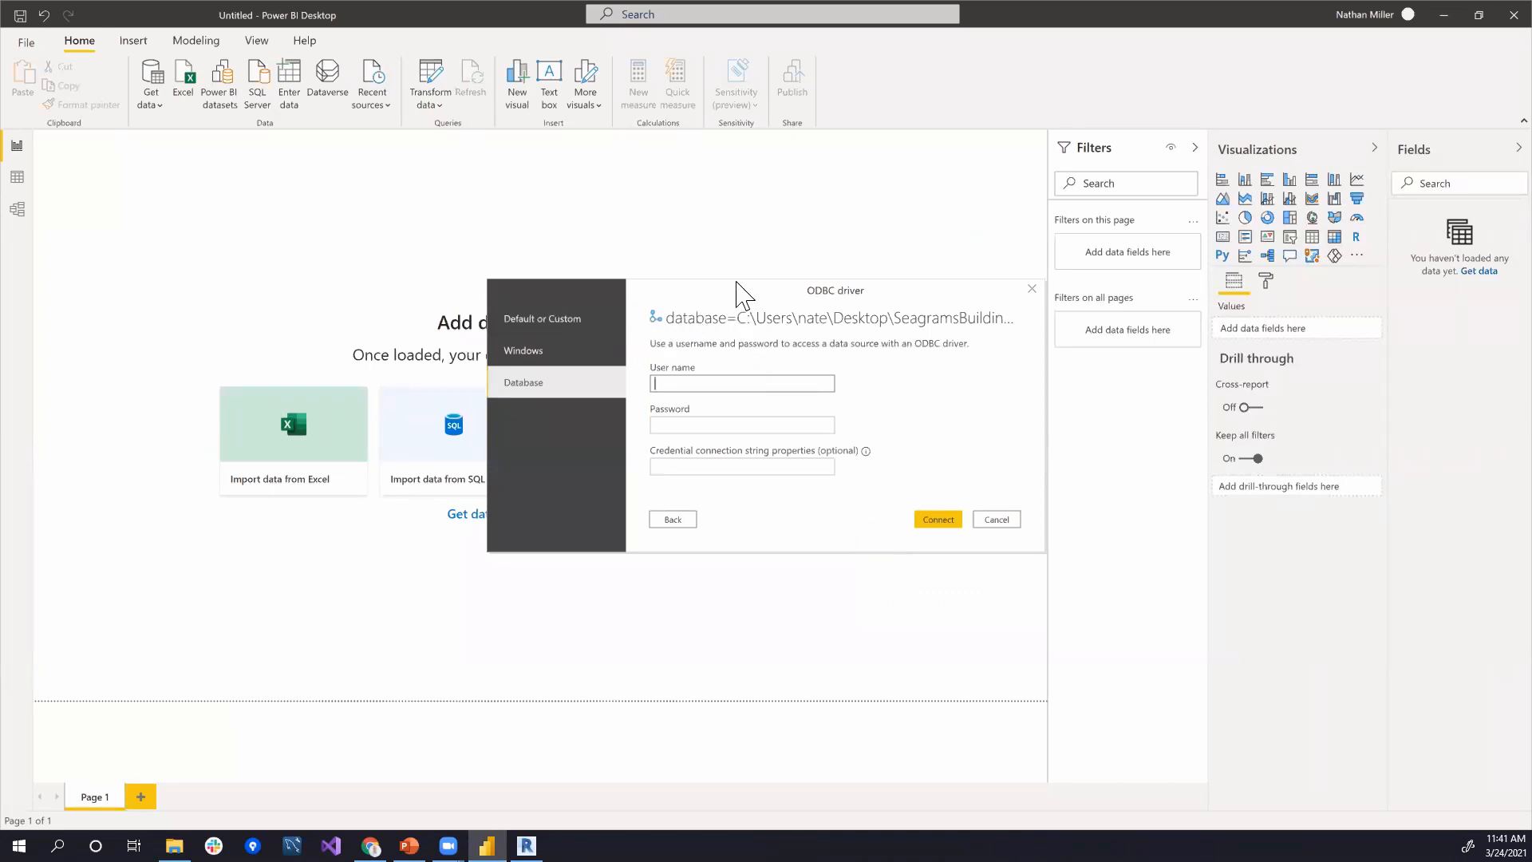
{"action": "left_click", "coordinate": [591, 320]}
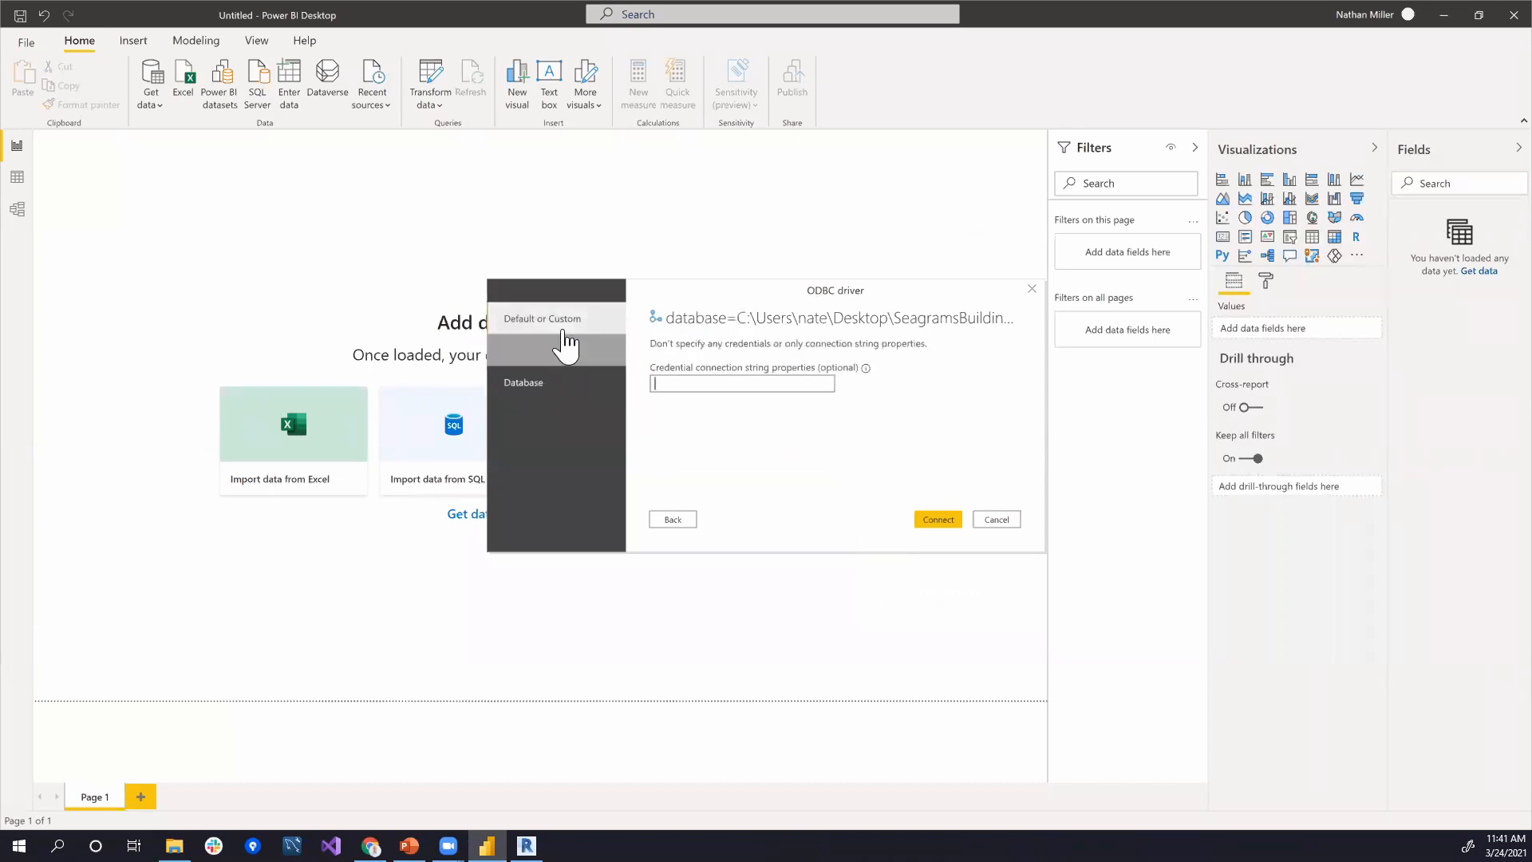
{"action": "left_click", "coordinate": [948, 520]}
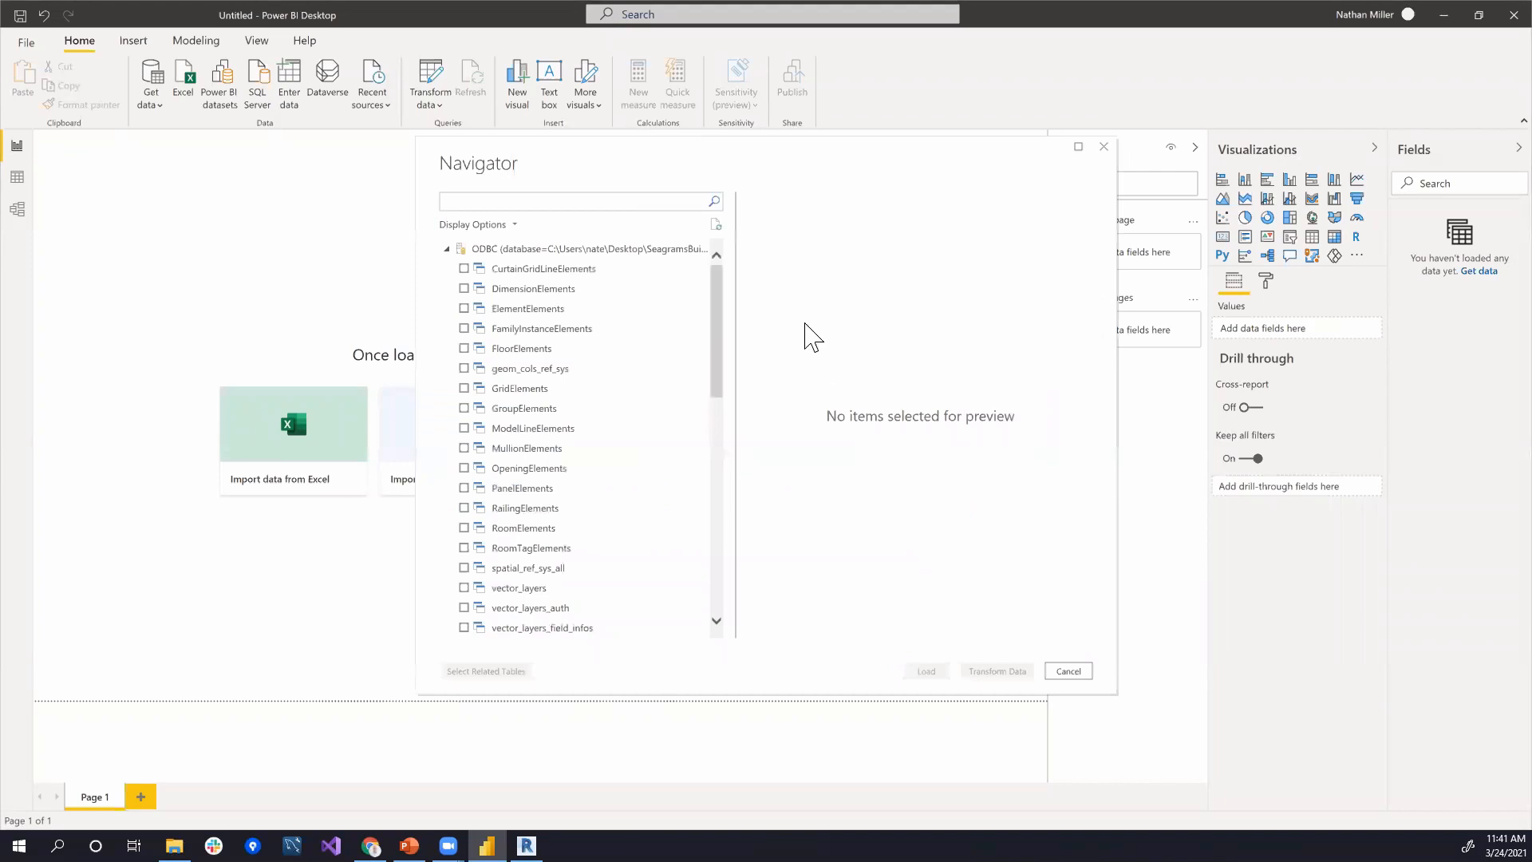
Step: Look through the views and tables that the SQLite database offers for import
{"action": "scroll", "coordinate": [725, 355], "scroll_direction": "down", "scroll_amount": 1}
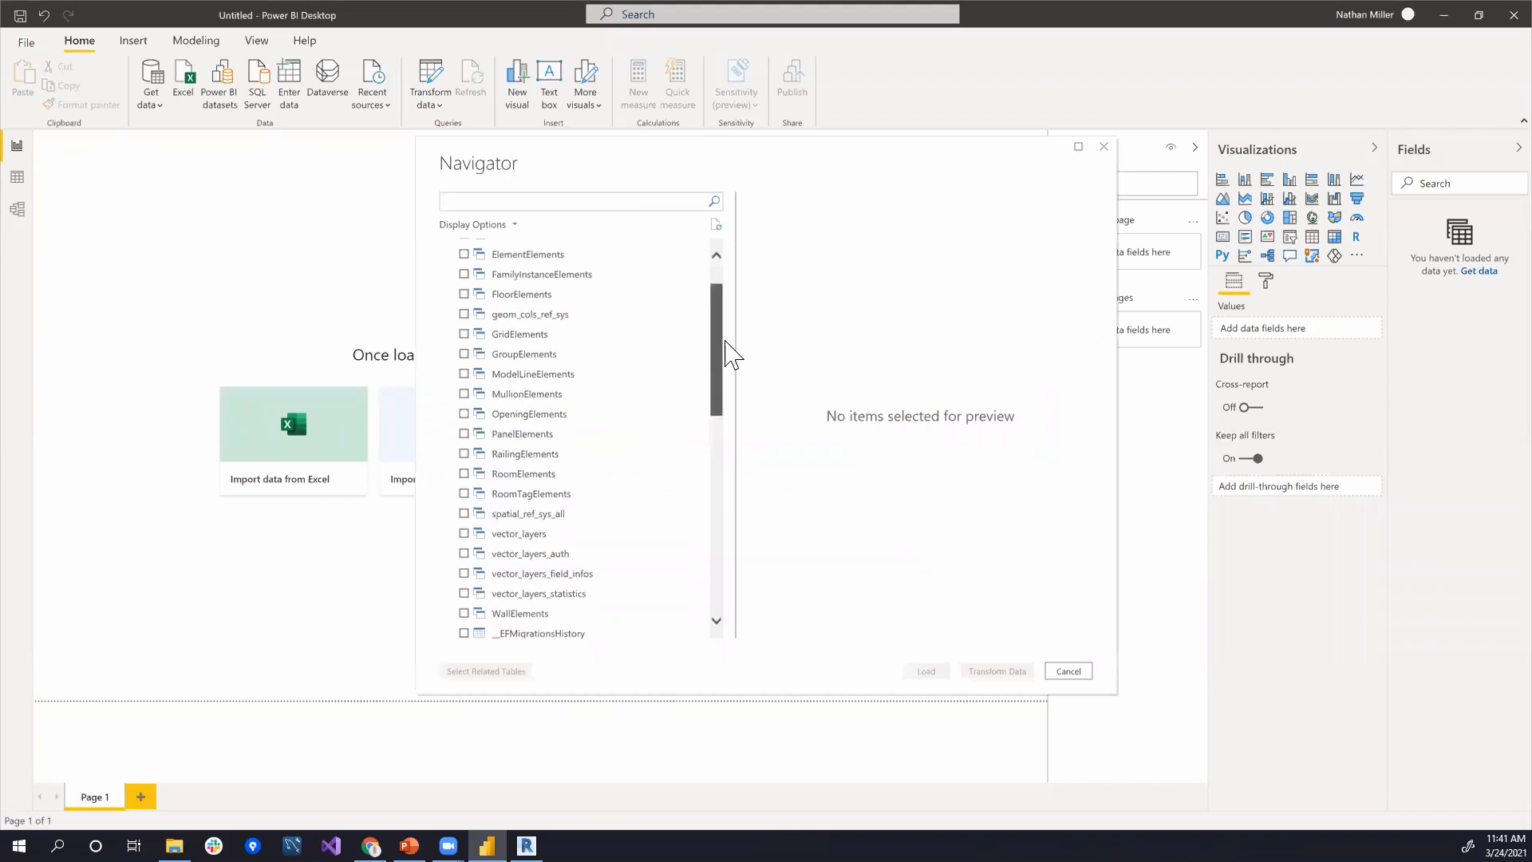
{"action": "scroll", "coordinate": [726, 343], "scroll_direction": "up", "scroll_amount": 1}
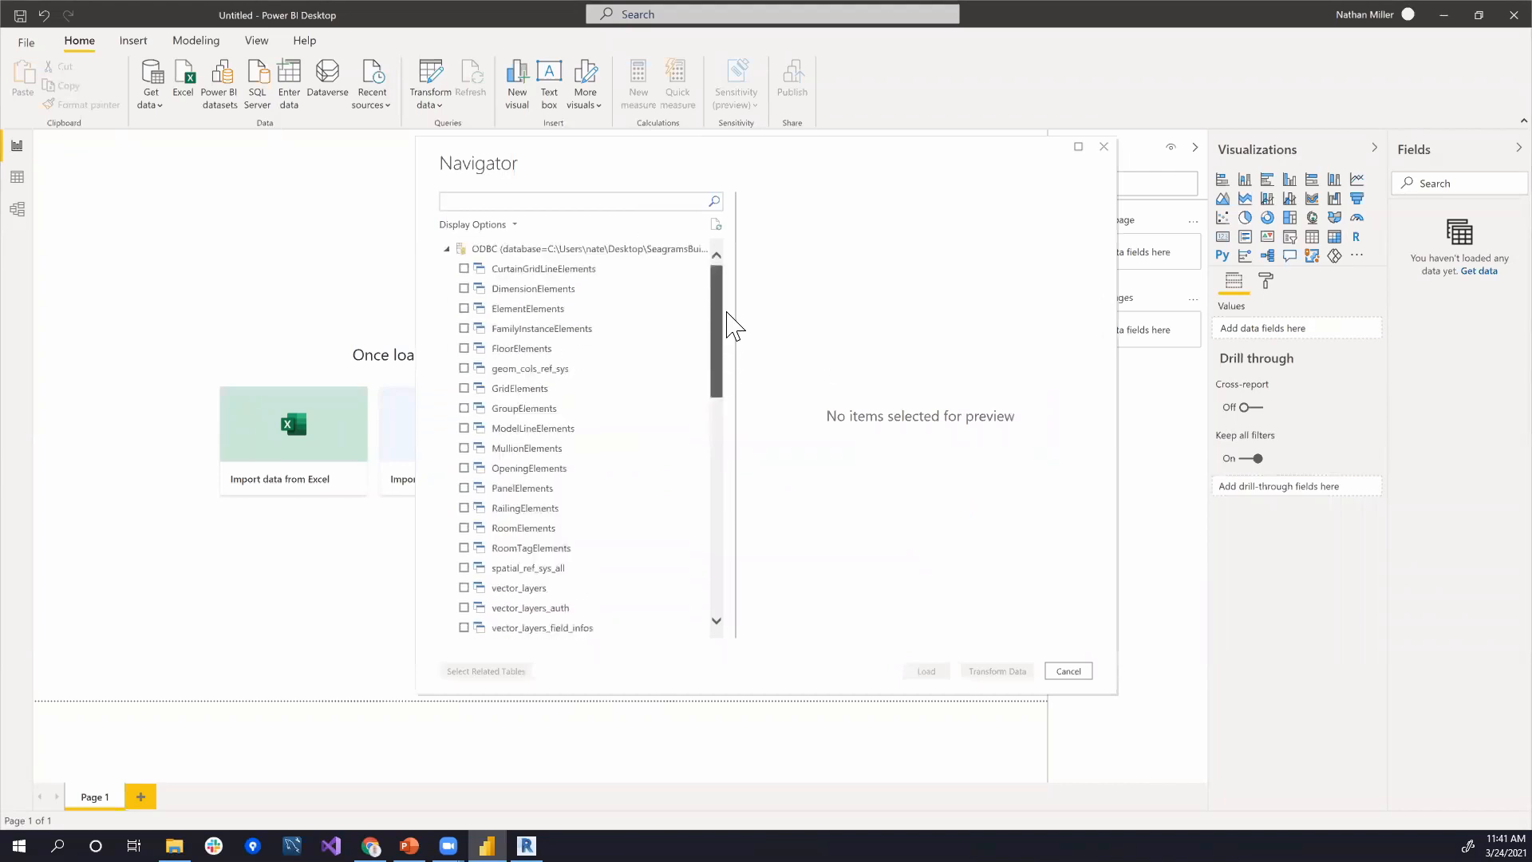
{"action": "scroll", "coordinate": [728, 323], "scroll_direction": "down", "scroll_amount": 6}
{"action": "scroll", "coordinate": [741, 415], "scroll_direction": "up", "scroll_amount": 7}
{"action": "scroll", "coordinate": [729, 397], "scroll_direction": "down", "scroll_amount": 6}
{"action": "scroll", "coordinate": [738, 479], "scroll_direction": "down", "scroll_amount": 2}
{"action": "scroll", "coordinate": [733, 451], "scroll_direction": "up", "scroll_amount": 3}
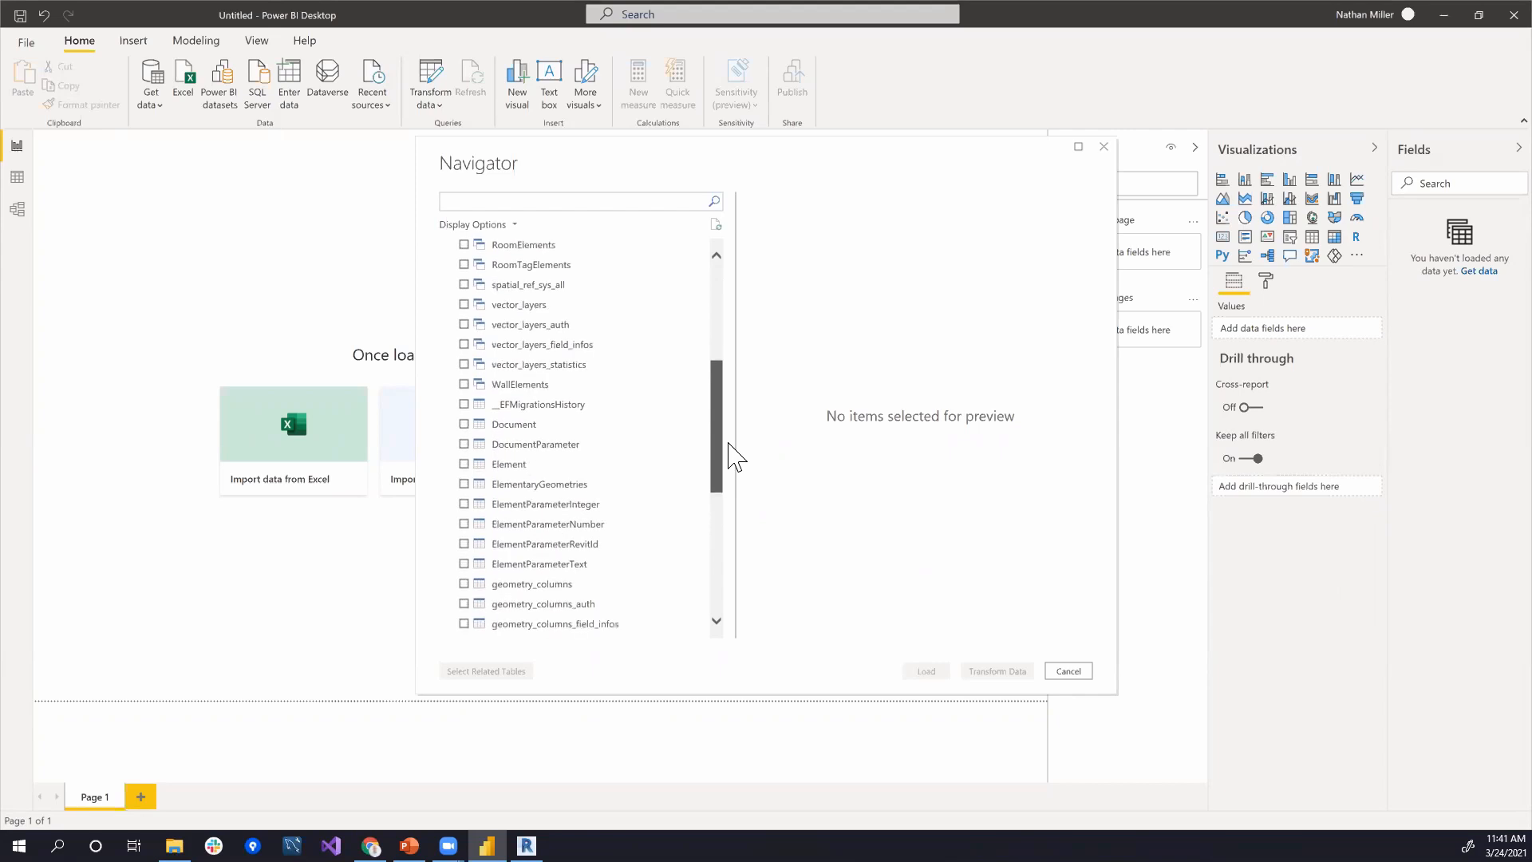
{"action": "scroll", "coordinate": [718, 472], "scroll_direction": "down", "scroll_amount": 1}
{"action": "scroll", "coordinate": [725, 462], "scroll_direction": "up", "scroll_amount": 1}
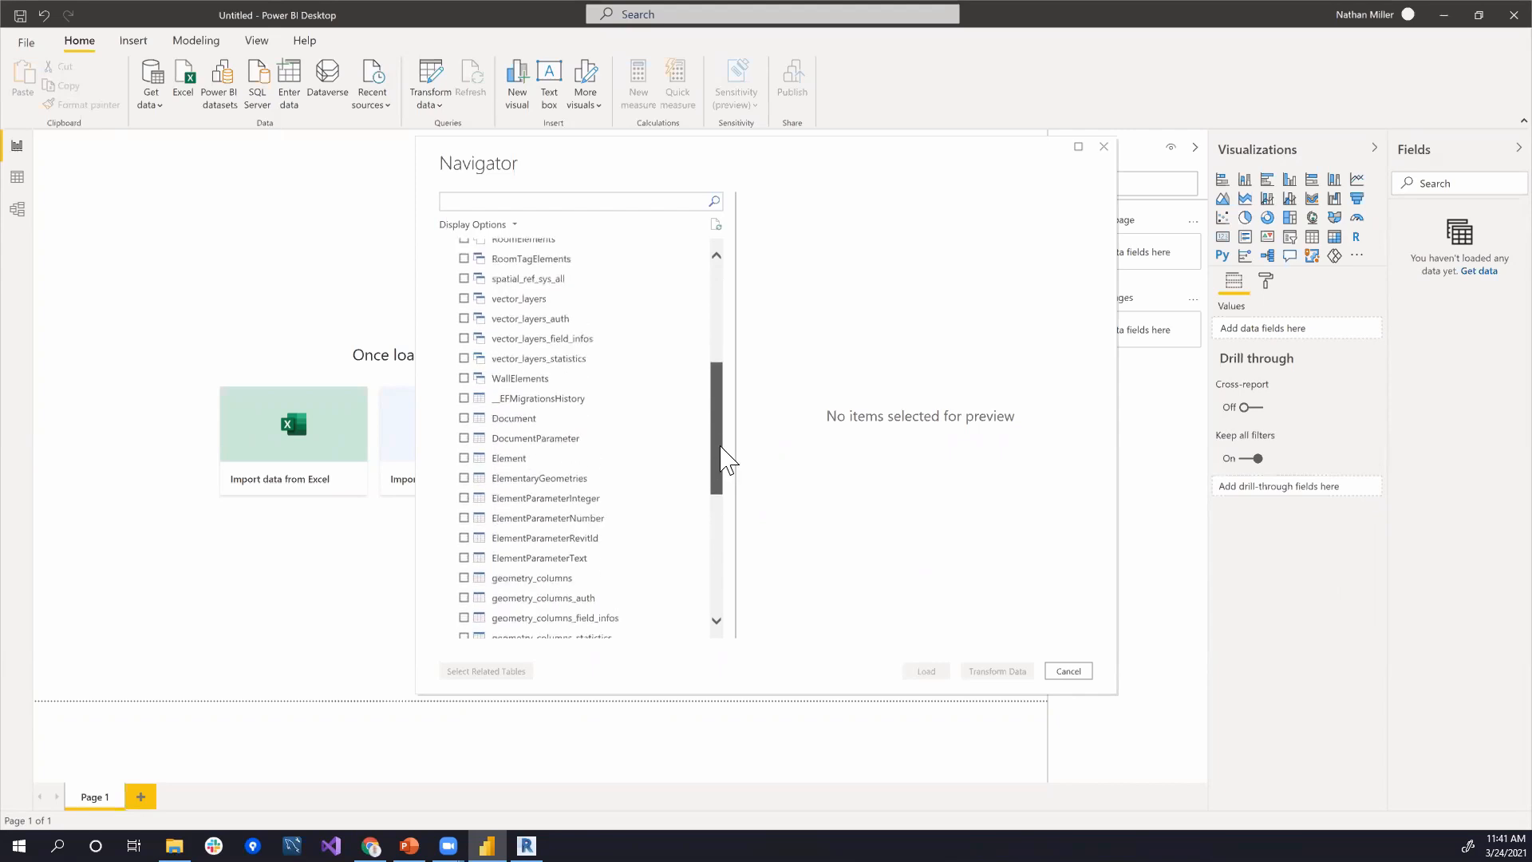
Step: Load the Element, ElementParameterInteger, ElementParameterNumber, ElementParameterRevitId and ElementParameterText tables into the report
{"action": "left_click", "coordinate": [497, 460]}
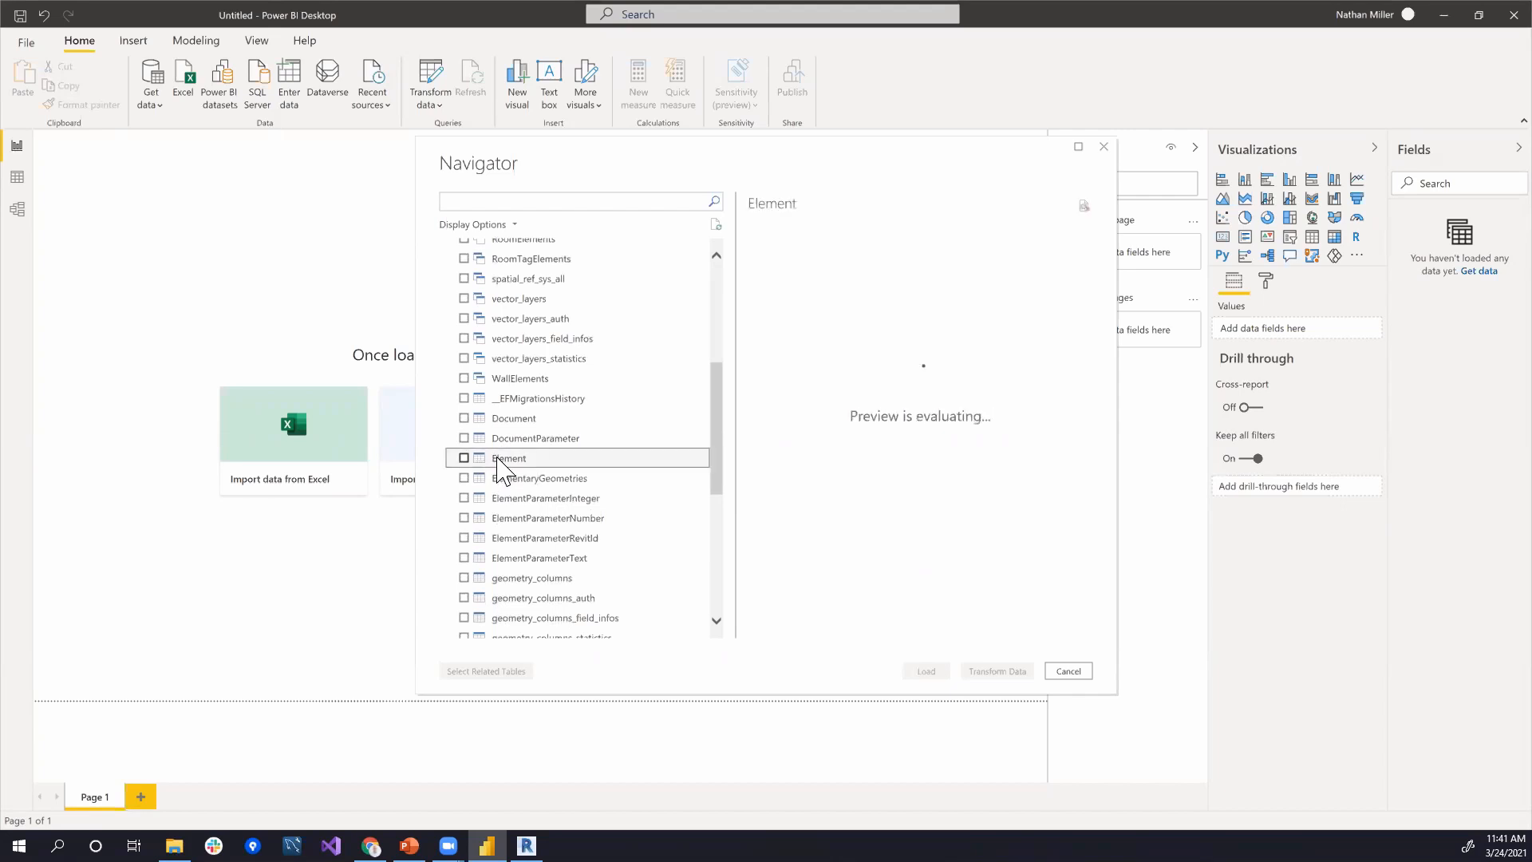
{"action": "left_click", "coordinate": [463, 458]}
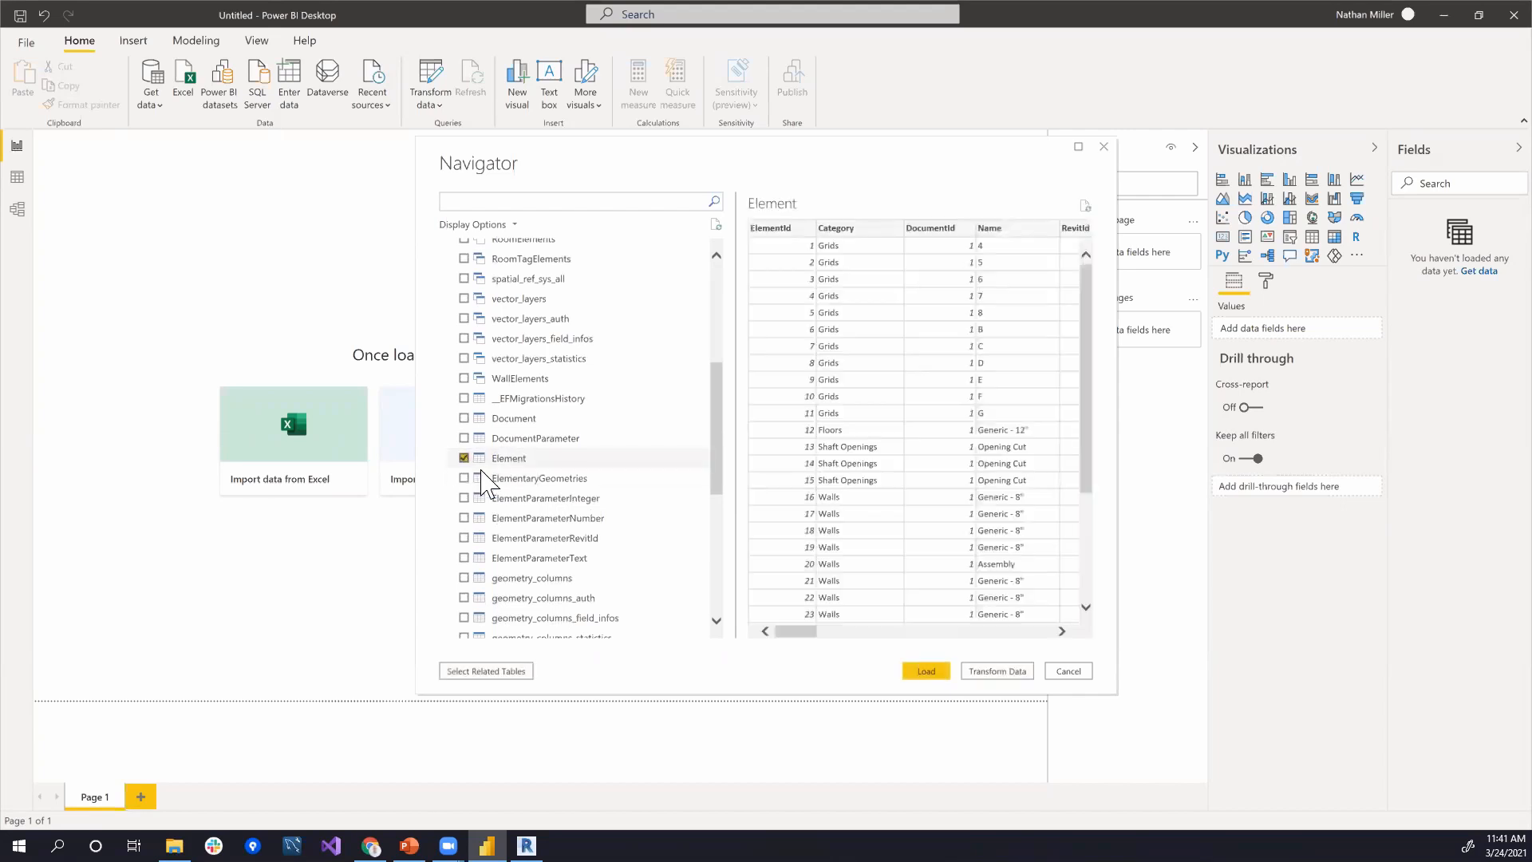
{"action": "left_click", "coordinate": [466, 501]}
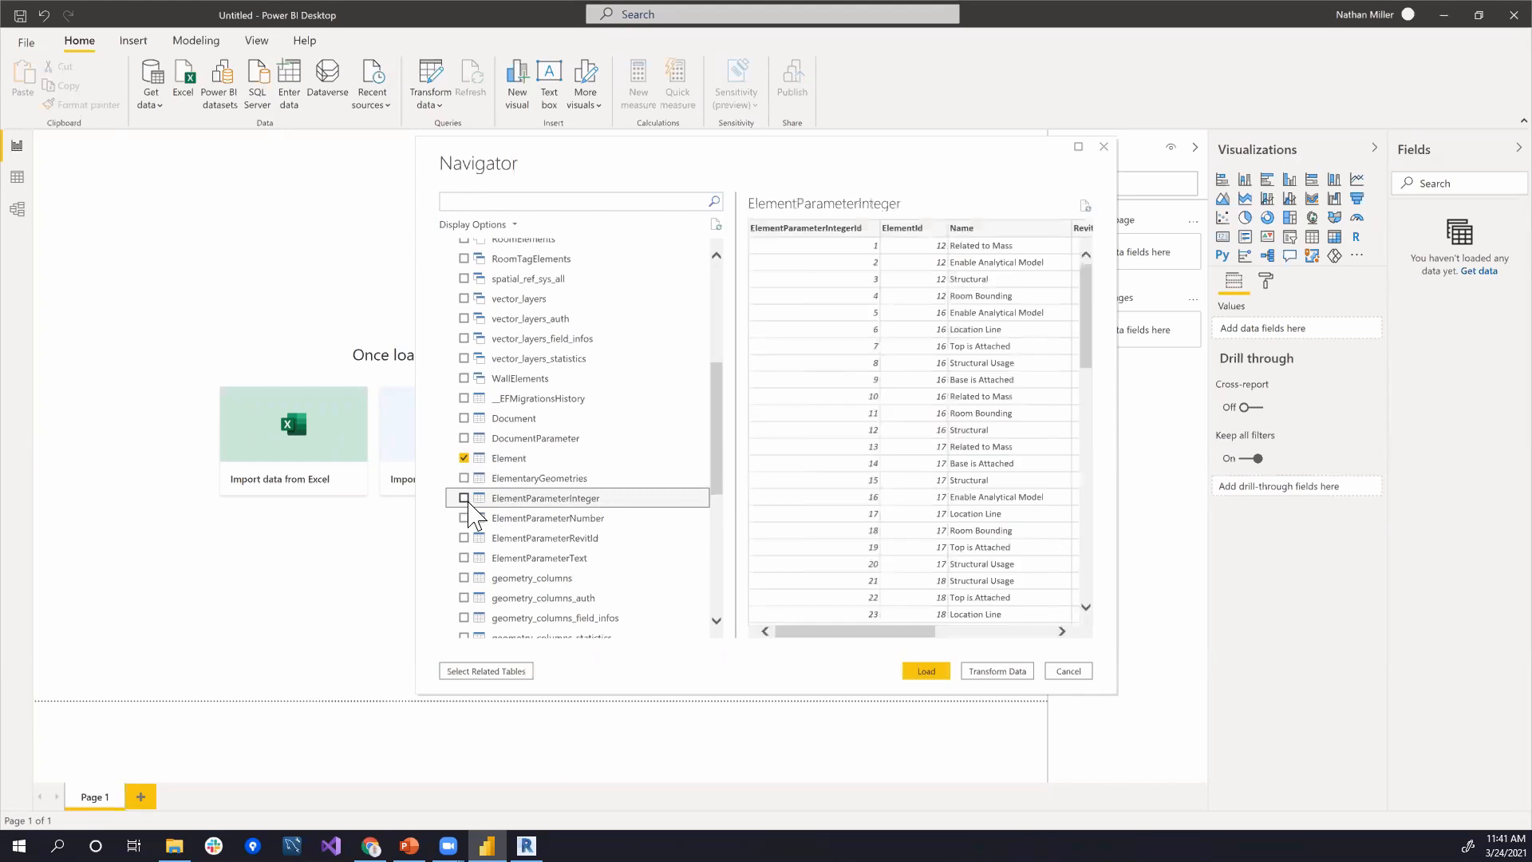
{"action": "left_click", "coordinate": [464, 499]}
{"action": "left_click", "coordinate": [465, 519]}
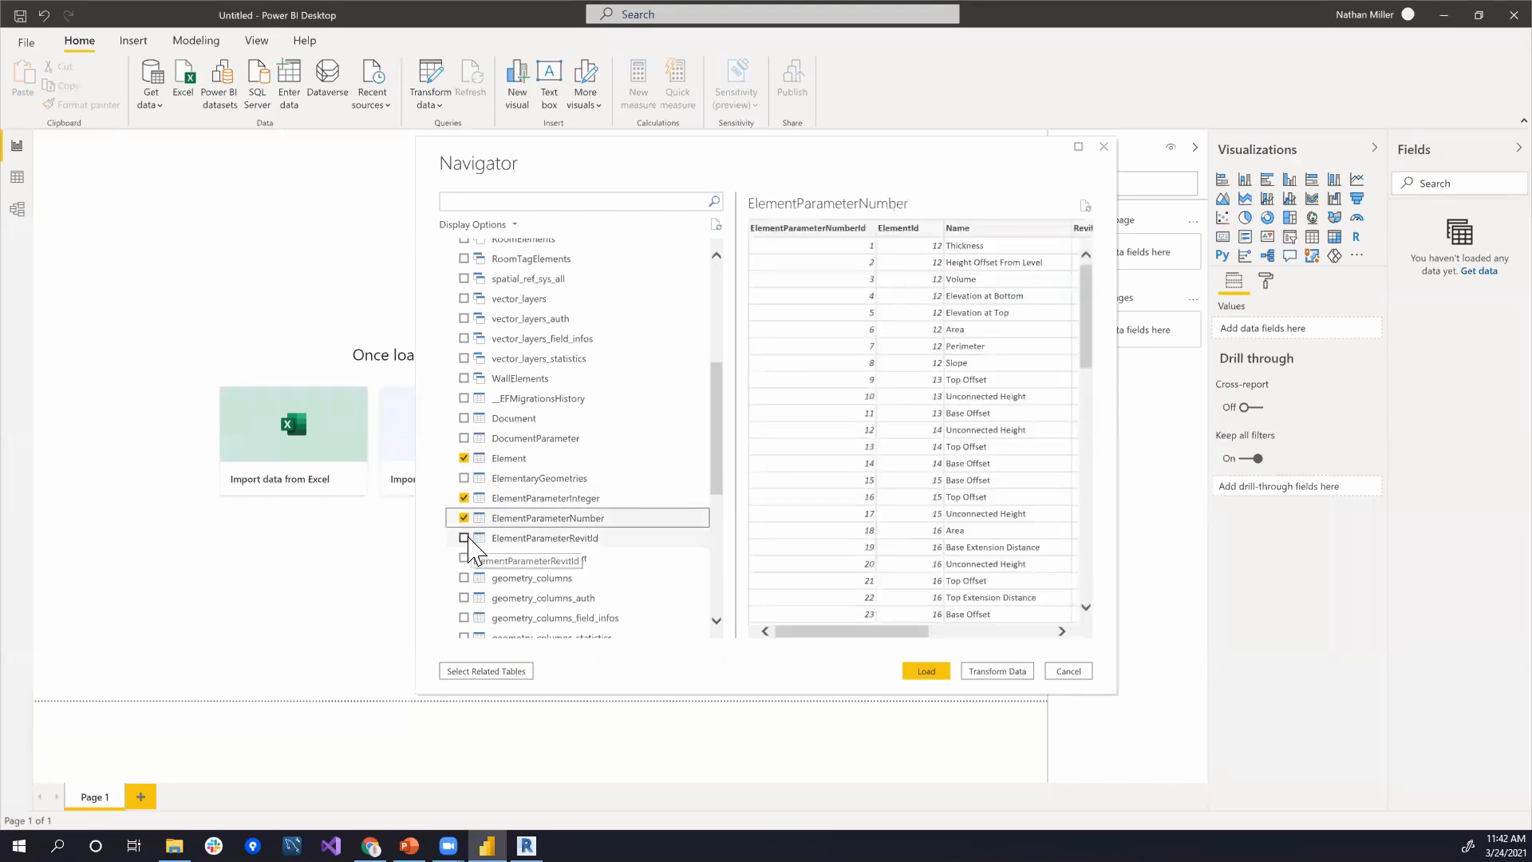
{"action": "left_click", "coordinate": [464, 539]}
{"action": "left_click", "coordinate": [464, 558]}
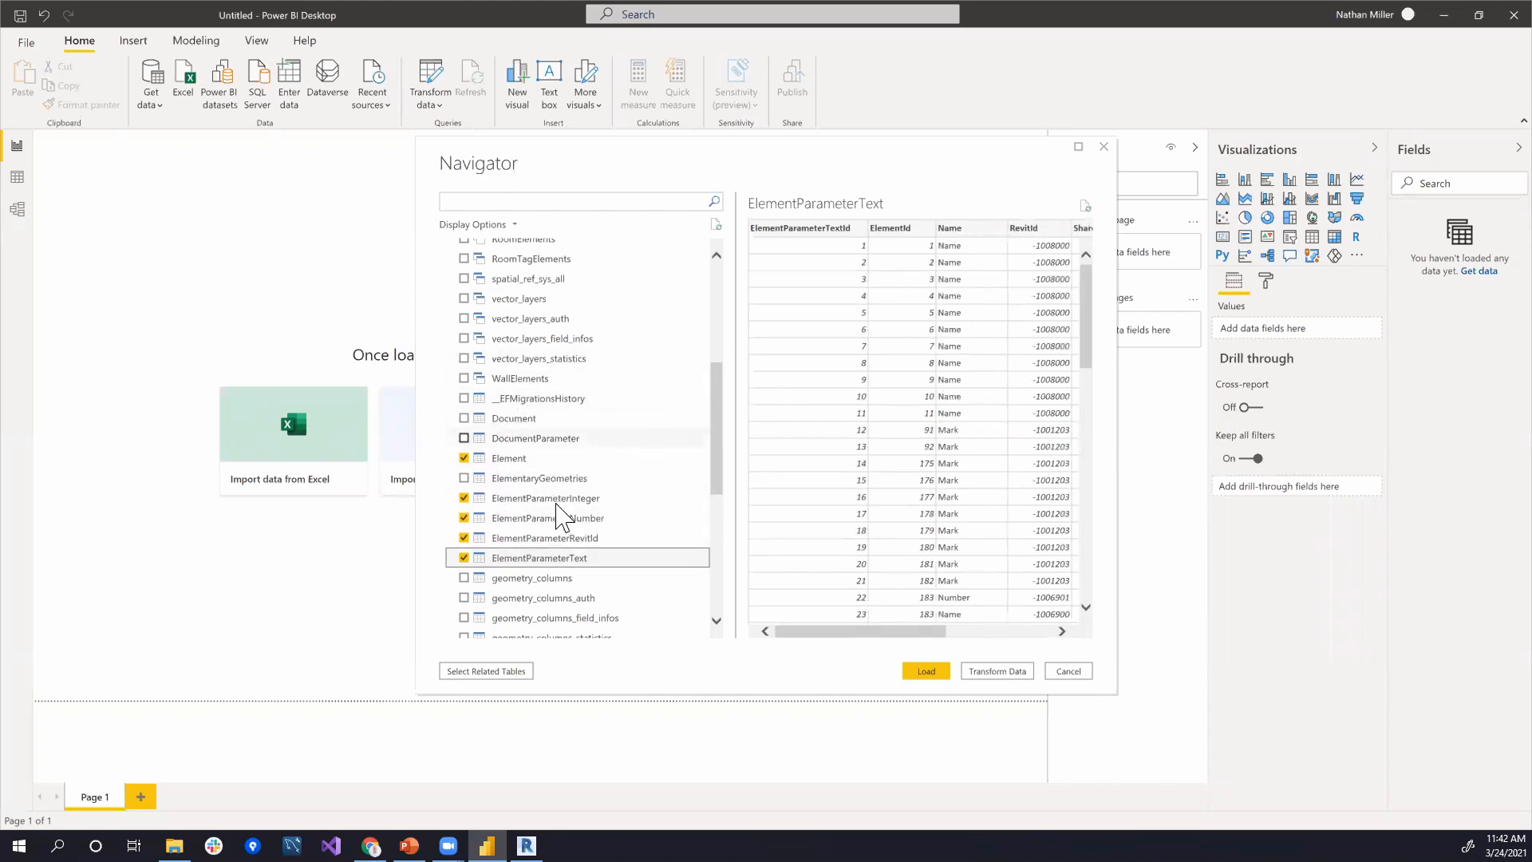
{"action": "left_click", "coordinate": [919, 672]}
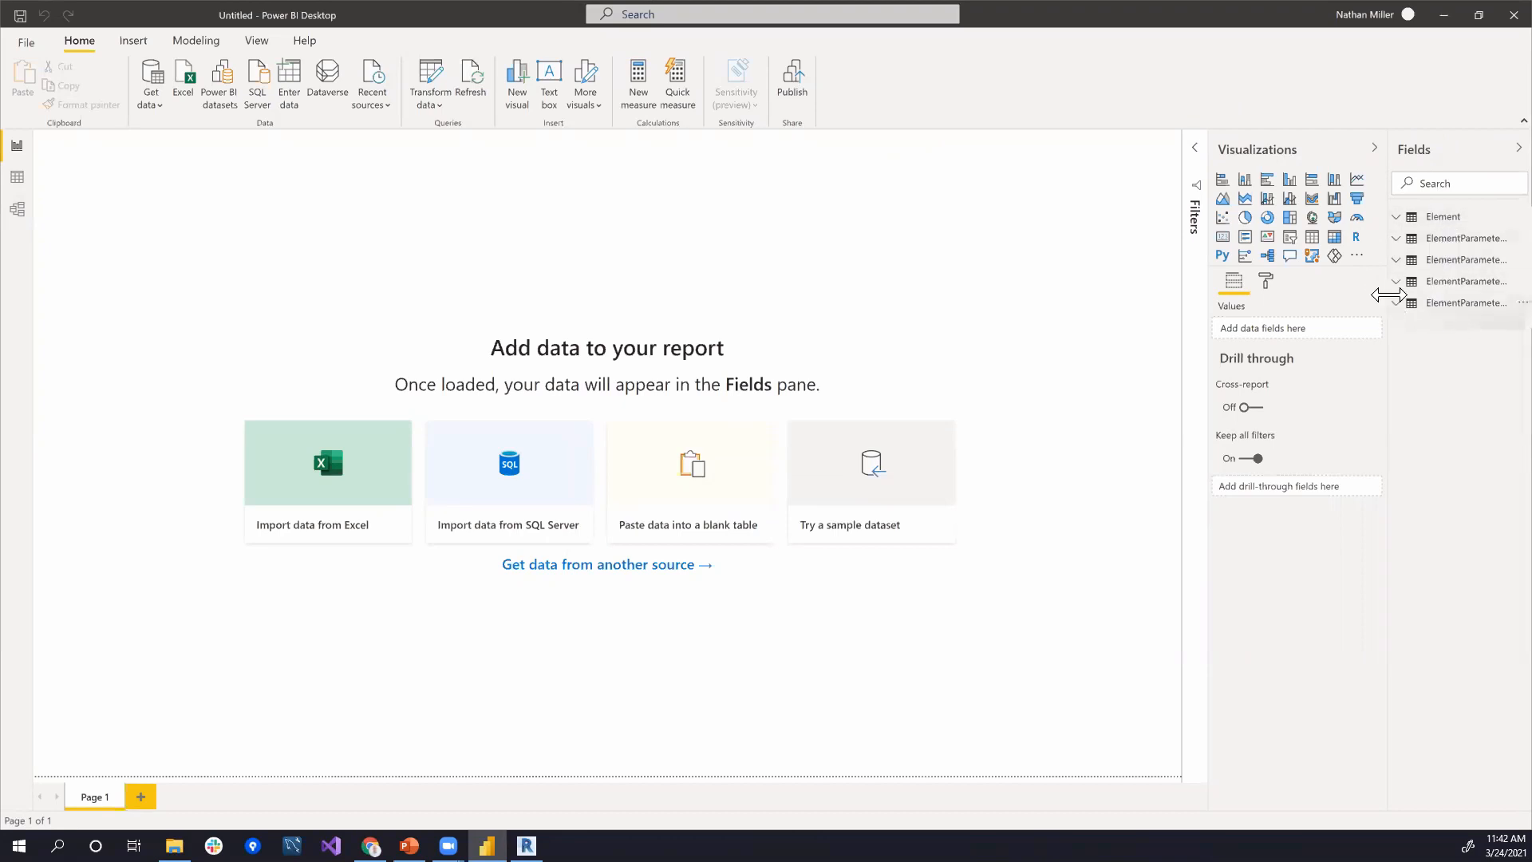
Step: Examine the loaded rows of the Element table in the Data view
{"action": "left_click", "coordinate": [15, 185]}
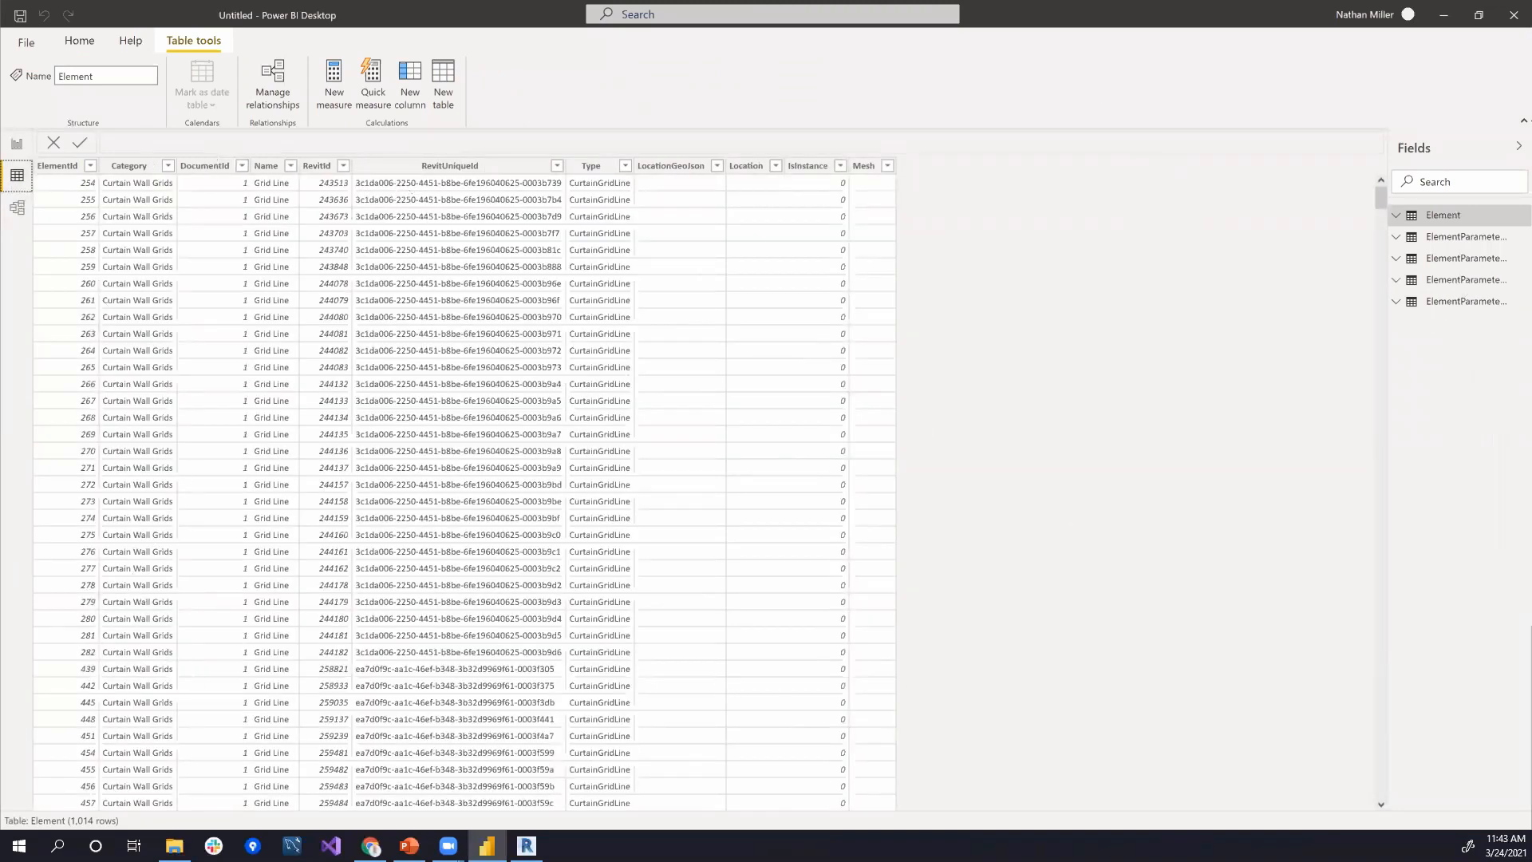
{"action": "left_click_drag", "start_coordinate": [1381, 205], "coordinate": [1361, 329]}
{"action": "left_click_drag", "start_coordinate": [1350, 376], "coordinate": [90, 227]}
Step: Rearrange the relationship diagram in the Model view so Element stands at the upper left and the four parameter tables are spread apart
{"action": "left_click", "coordinate": [17, 209]}
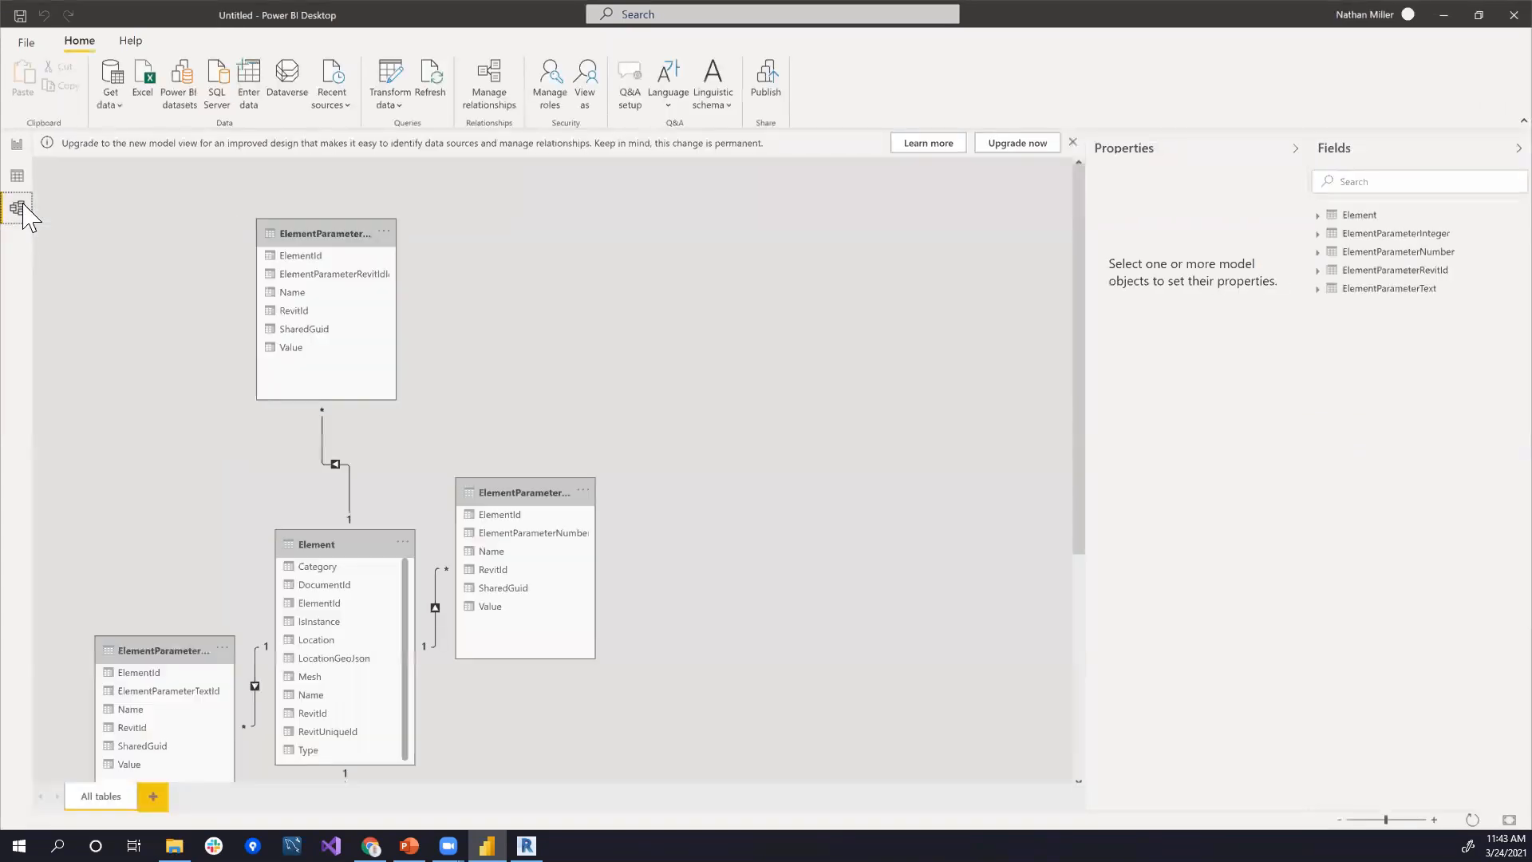
{"action": "left_click_drag", "start_coordinate": [271, 232], "coordinate": [638, 255]}
{"action": "left_click_drag", "start_coordinate": [312, 543], "coordinate": [166, 204]}
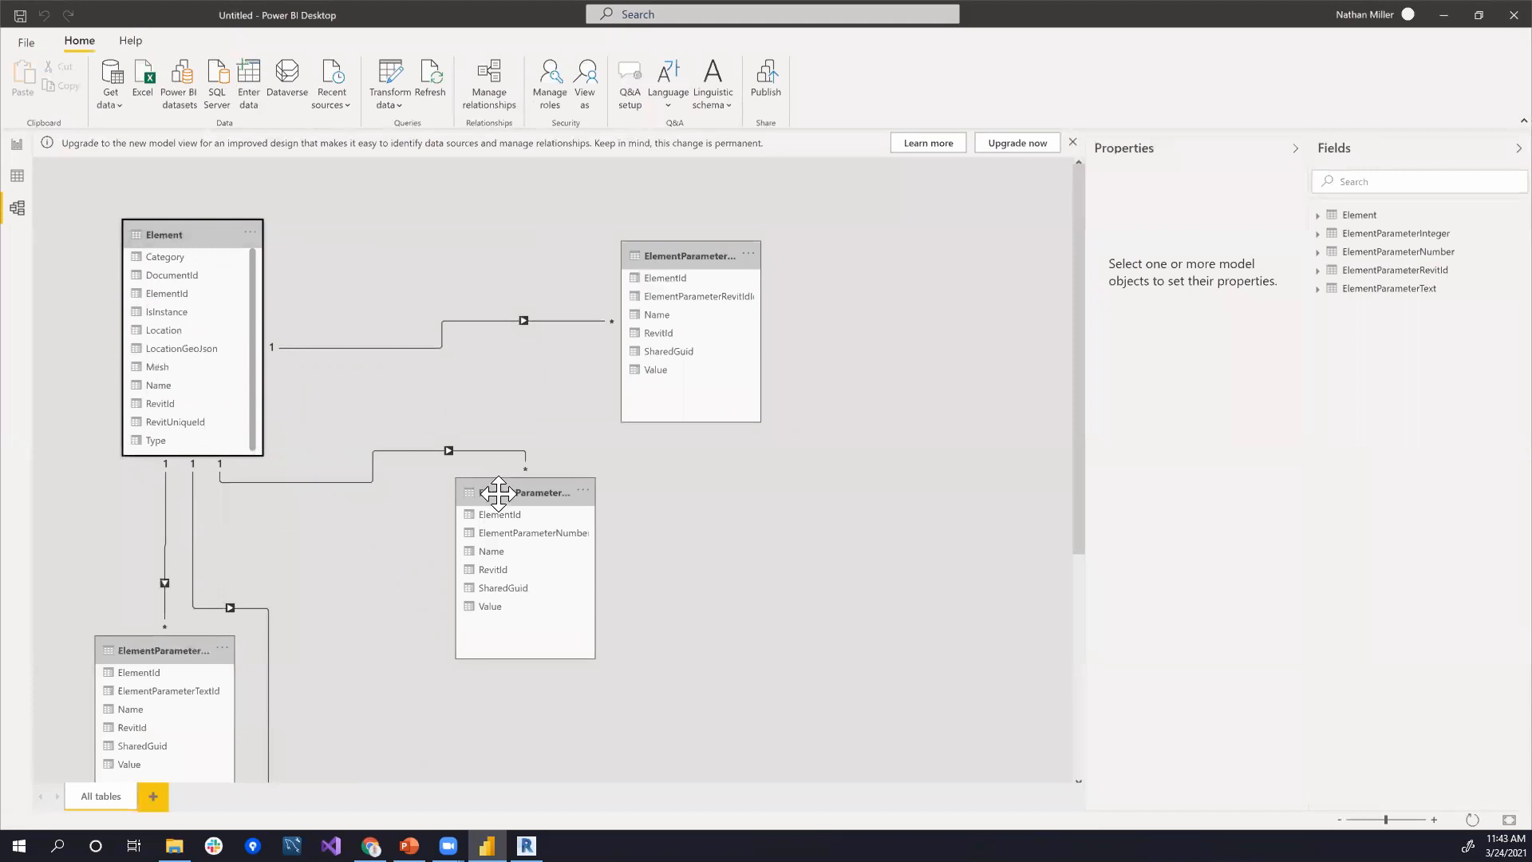
{"action": "scroll", "coordinate": [718, 615], "scroll_direction": "down", "scroll_amount": 3}
{"action": "left_click_drag", "start_coordinate": [226, 676], "coordinate": [357, 588]}
{"action": "left_click_drag", "start_coordinate": [669, 218], "coordinate": [638, 216]}
Step: Inspect the properties of the Element, ElementParameterRevitId and ElementParameterNumber tables in the relationship diagram
{"action": "left_click", "coordinate": [145, 195]}
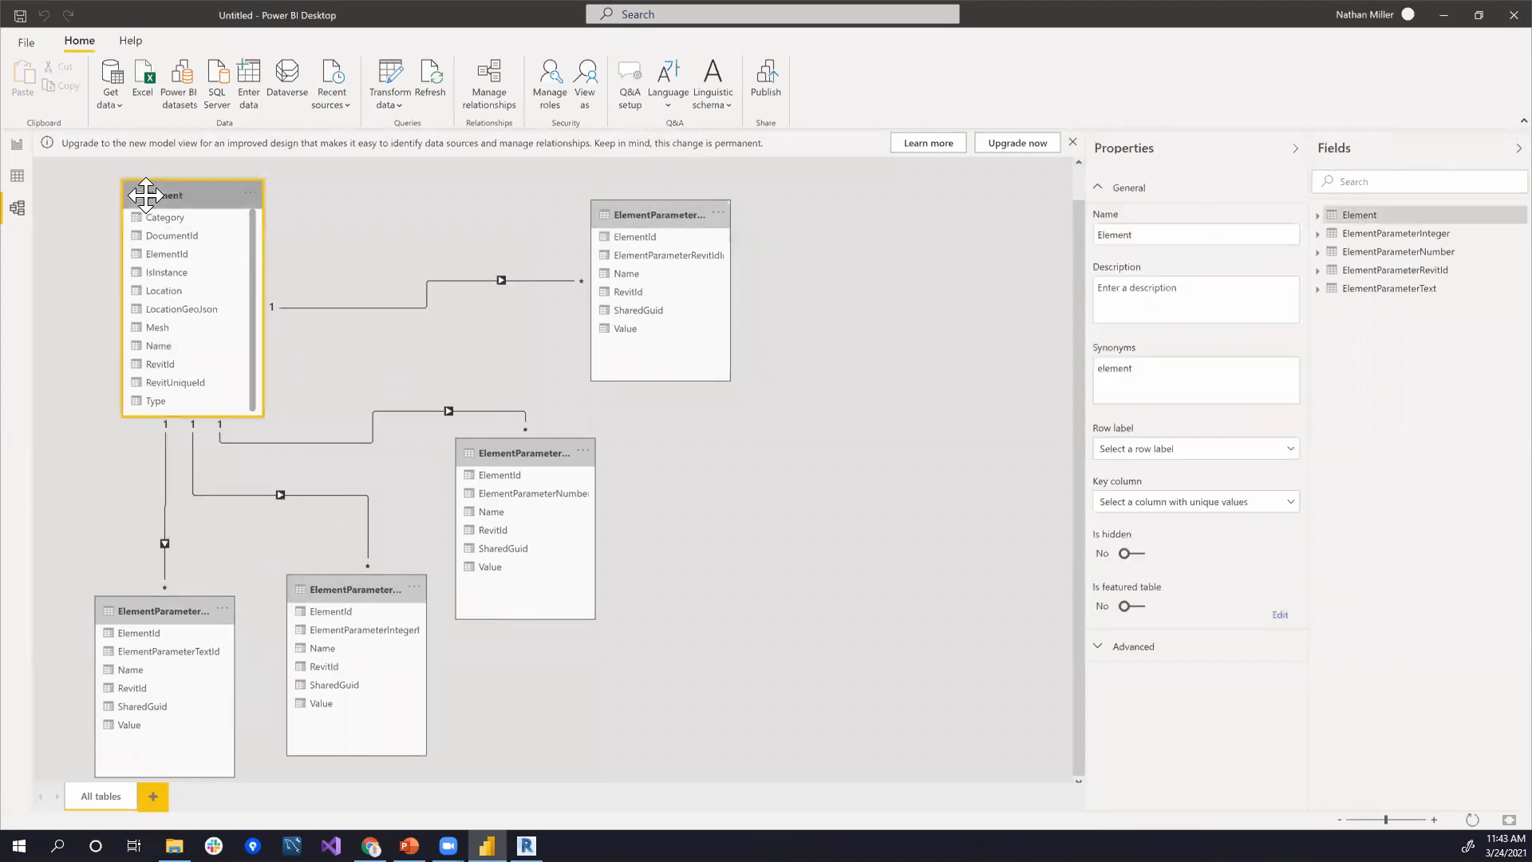
{"action": "left_click", "coordinate": [616, 214]}
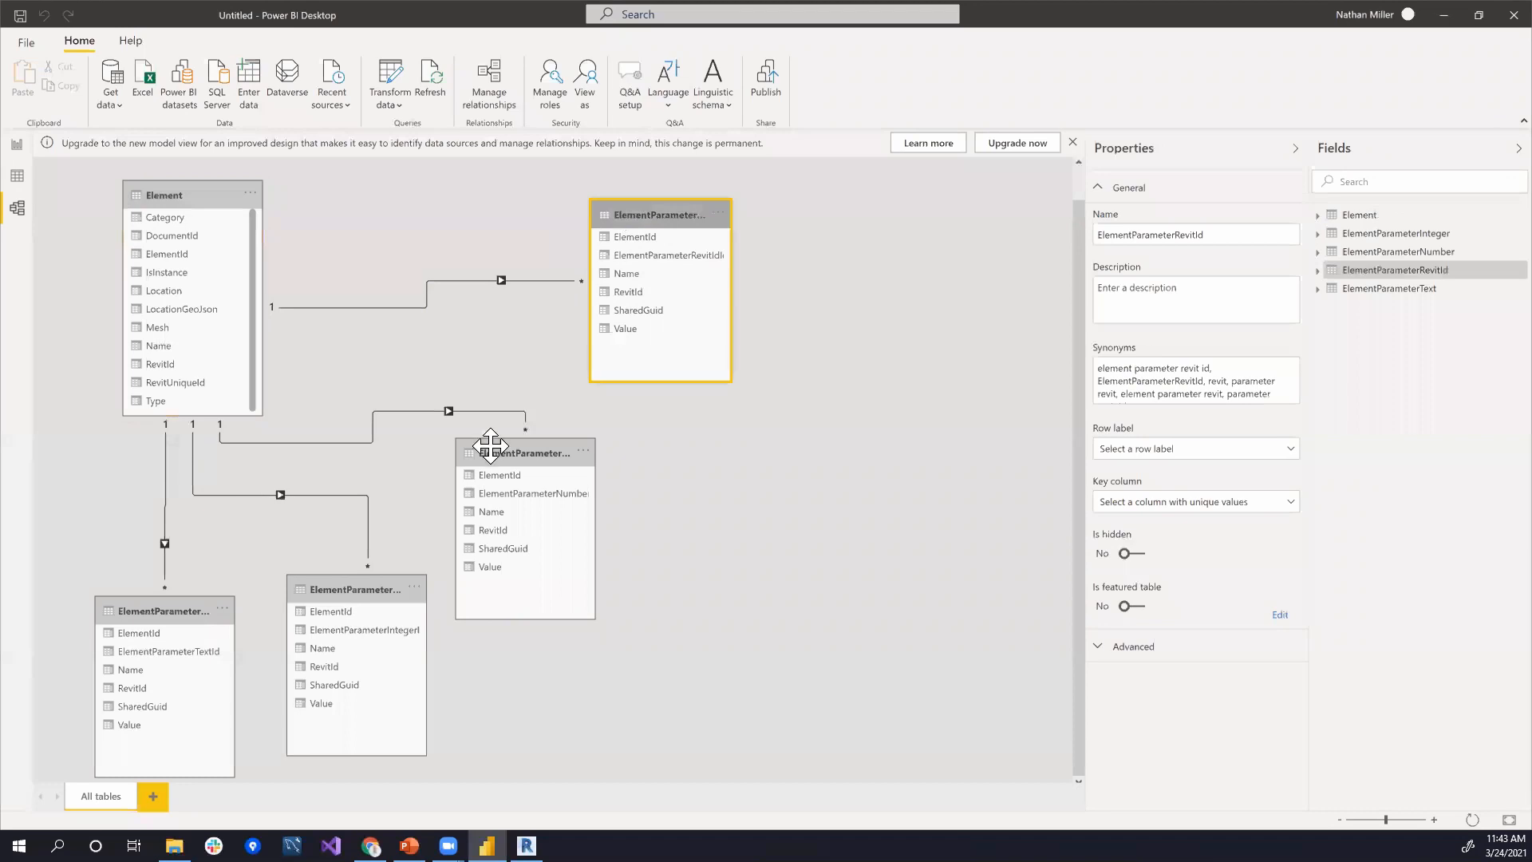
{"action": "left_click", "coordinate": [489, 445]}
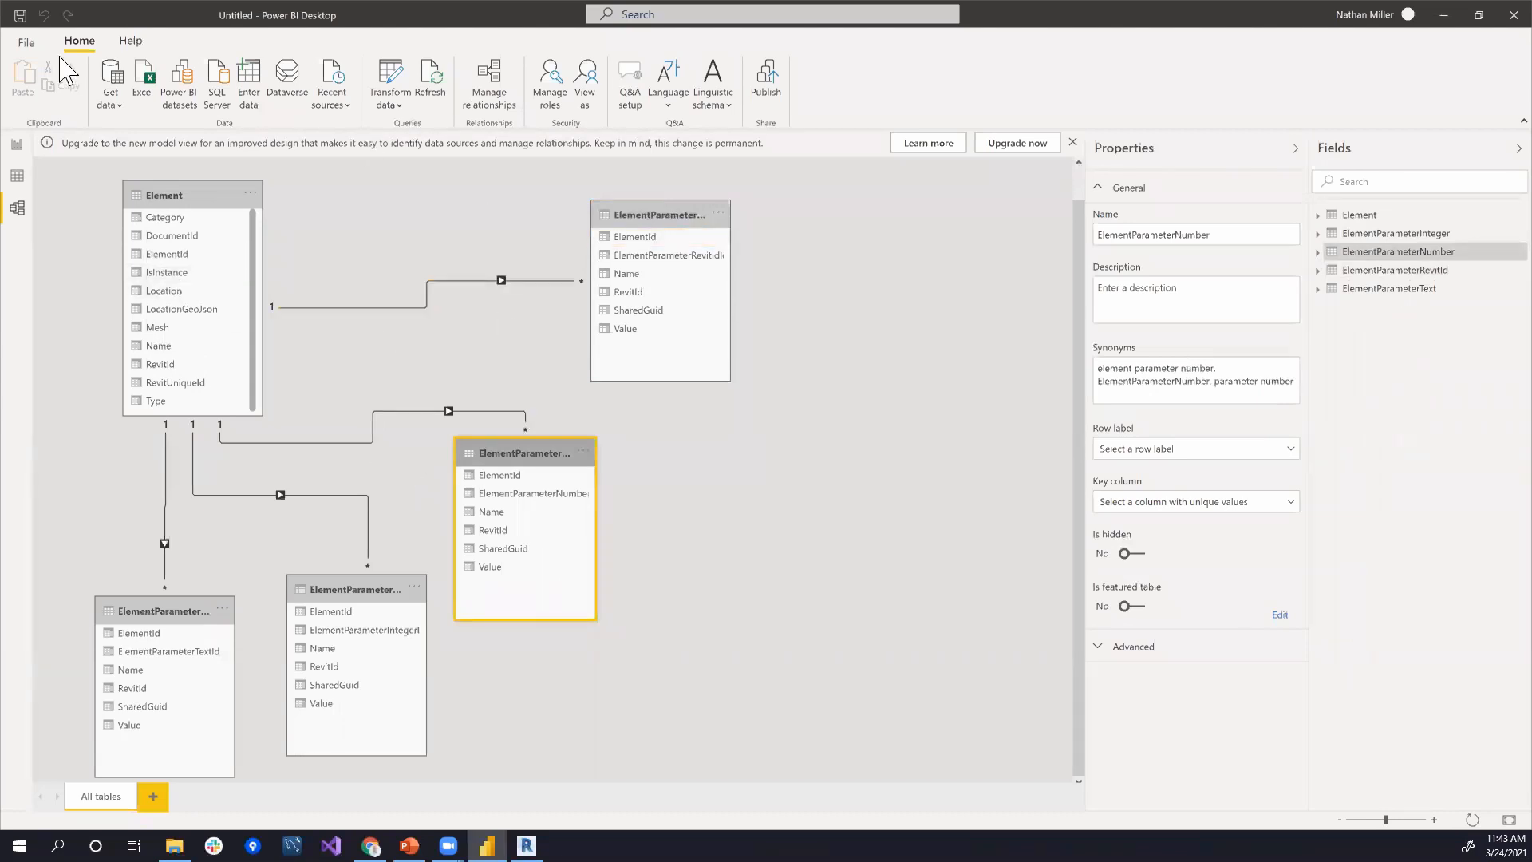
Step: Add a stacked bar chart to the report page and enlarge it to most of the page's height
{"action": "left_click", "coordinate": [20, 146]}
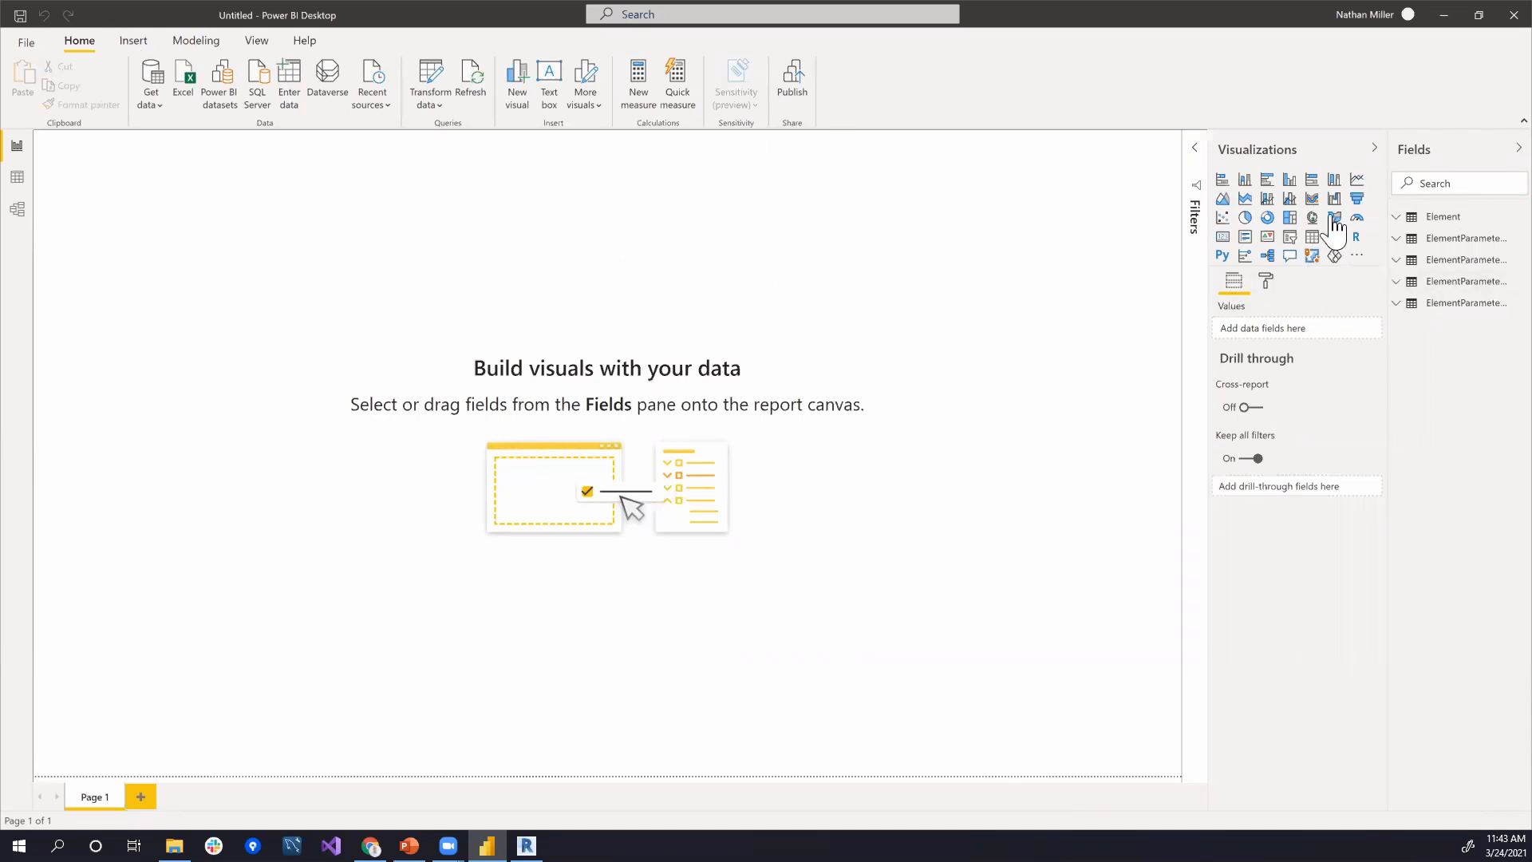
{"action": "left_click", "coordinate": [1222, 181]}
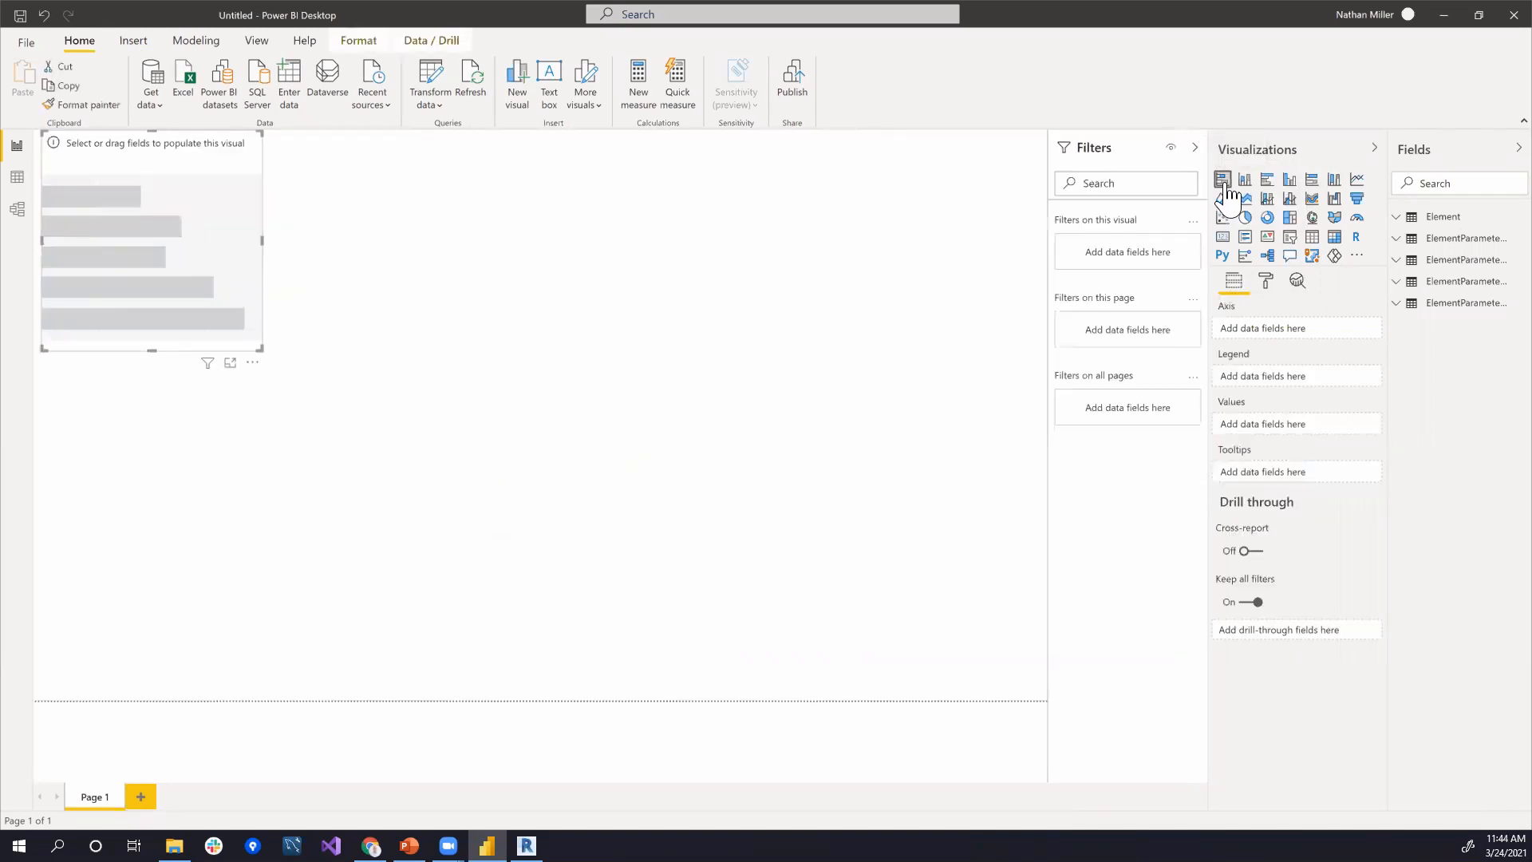
{"action": "left_click_drag", "start_coordinate": [261, 351], "coordinate": [399, 568]}
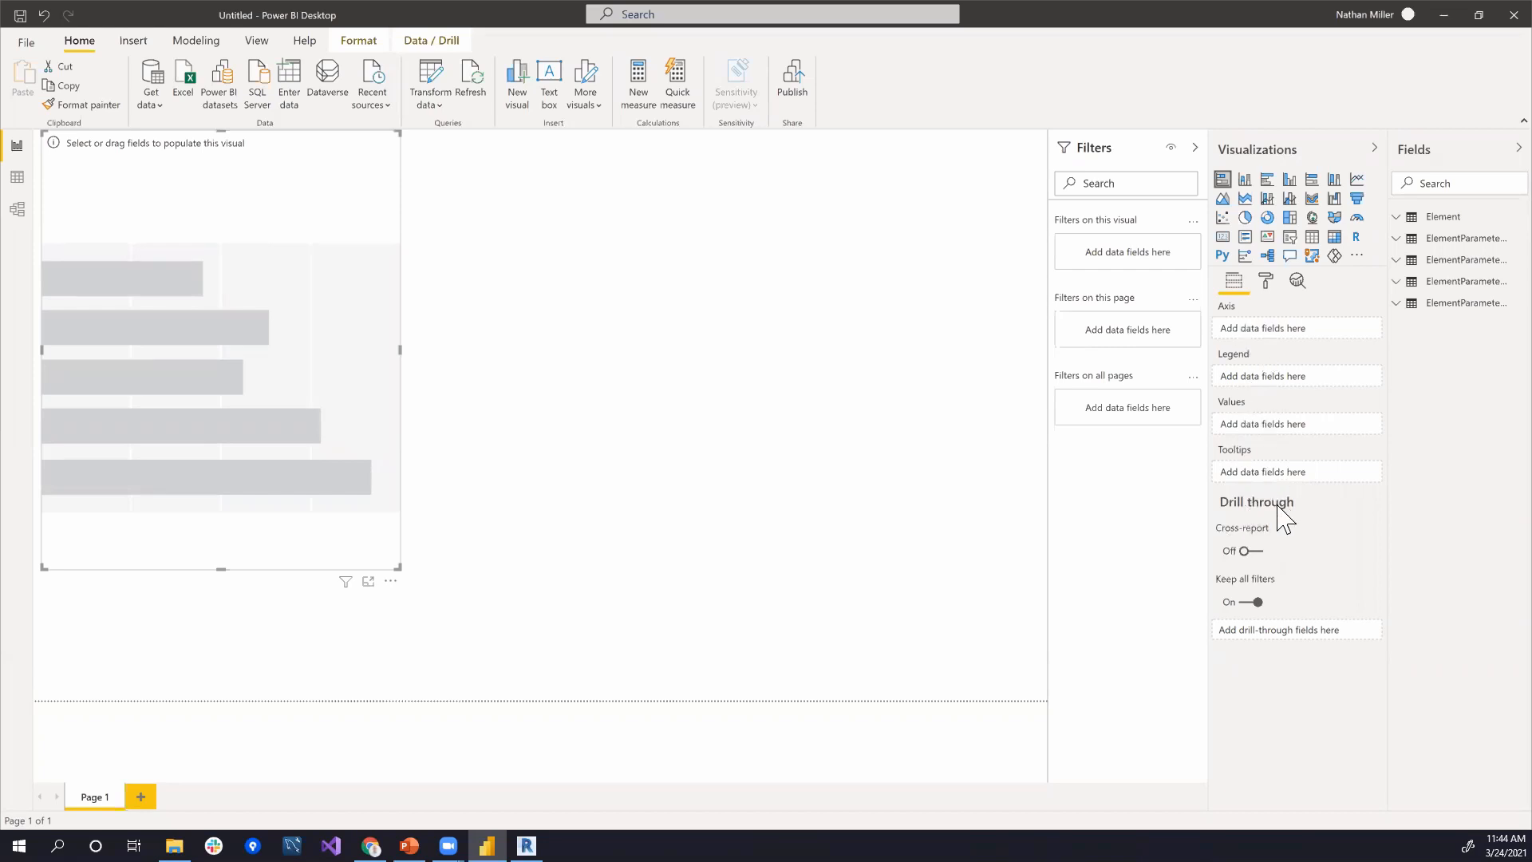
Step: Use the Element table's Category as the bar chart's axis and the count of RevitUniqueId as its values
{"action": "left_click", "coordinate": [1398, 217]}
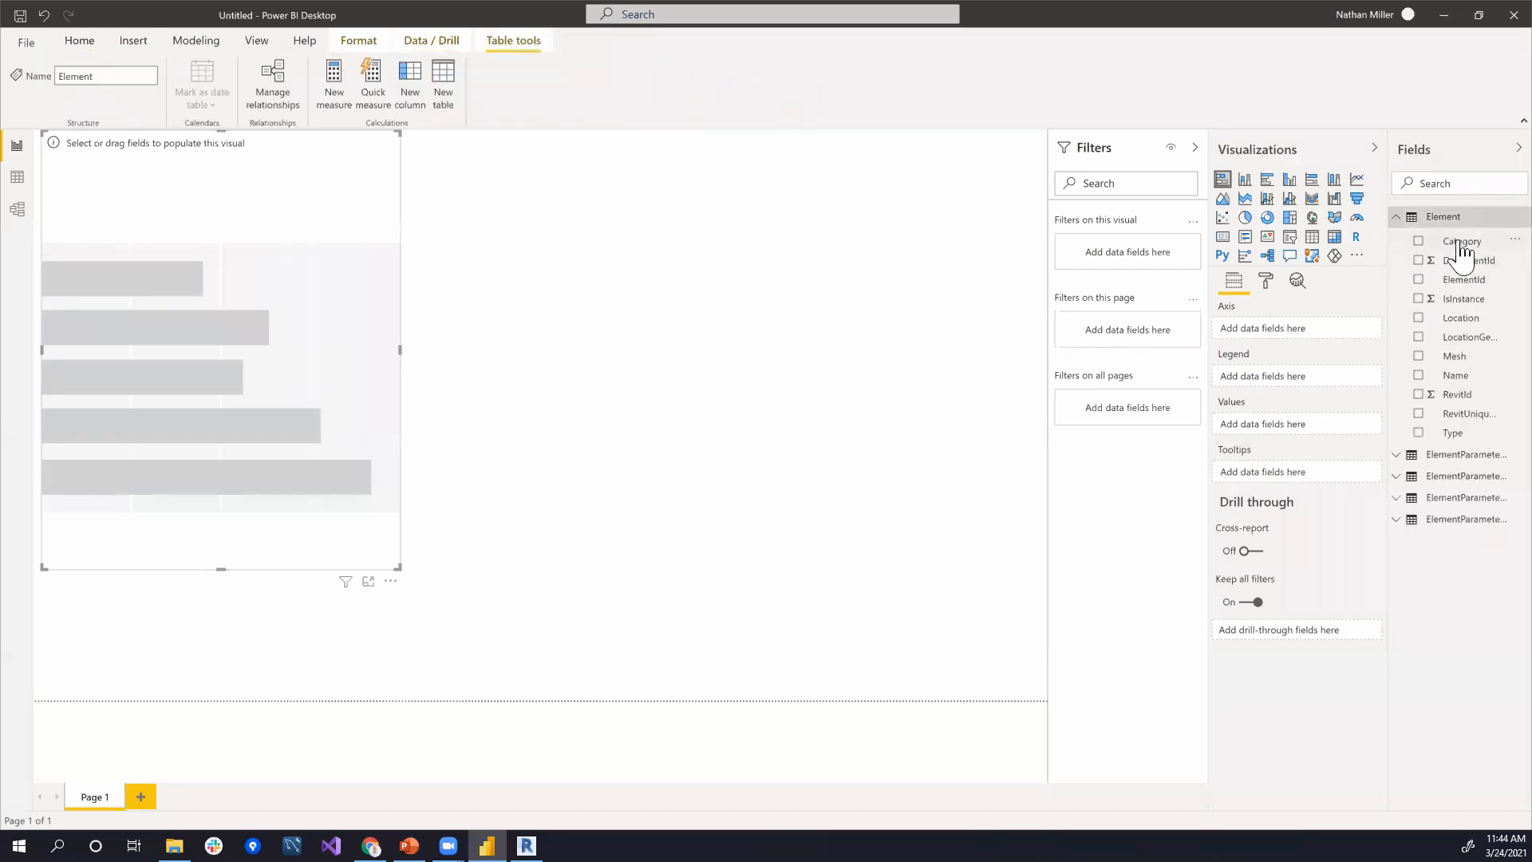
{"action": "left_click_drag", "start_coordinate": [1461, 251], "coordinate": [1273, 330]}
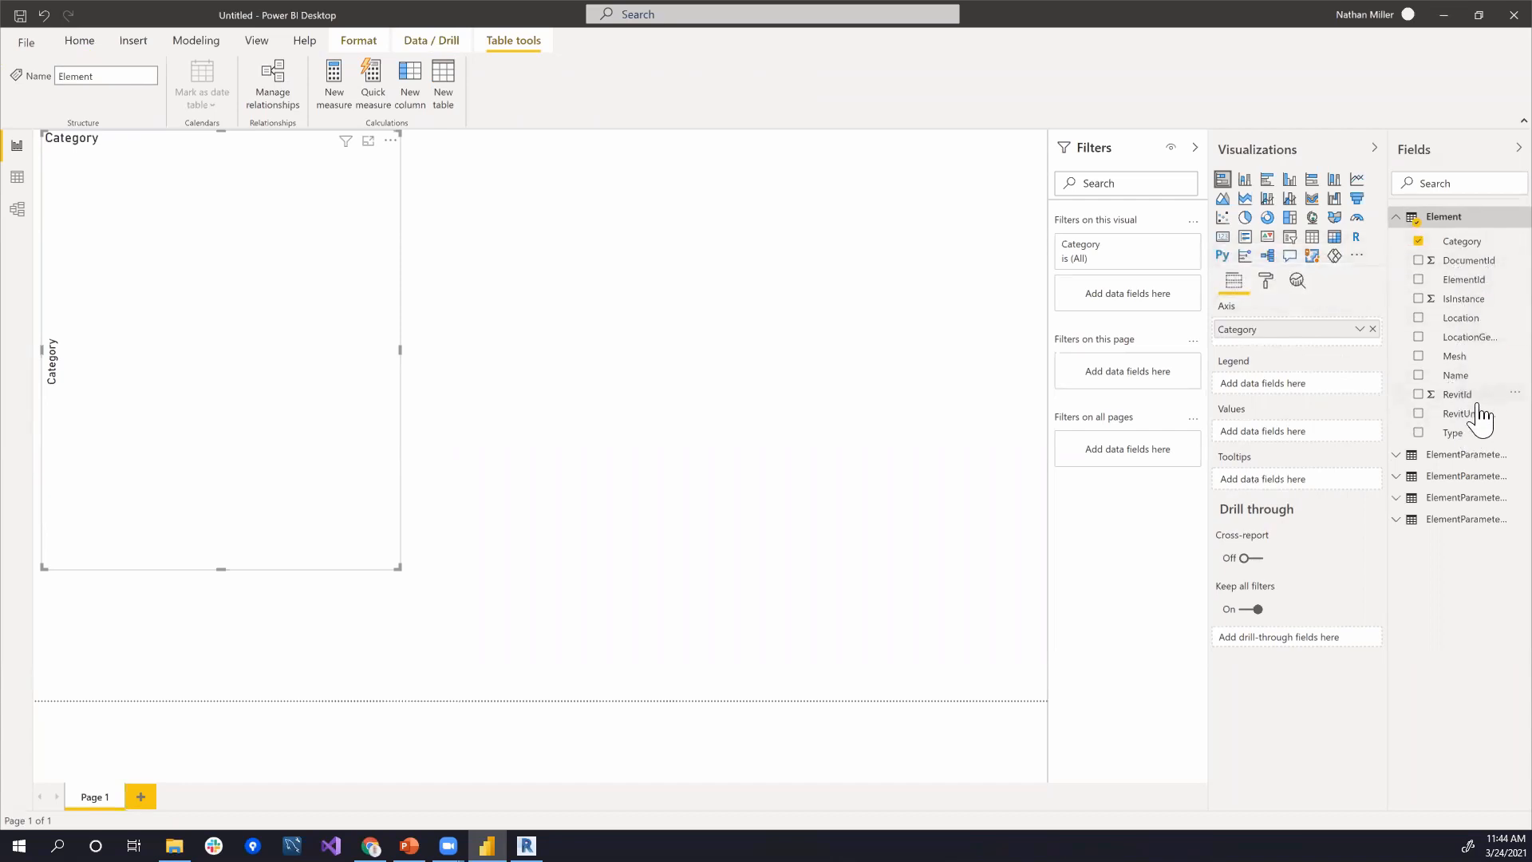
{"action": "left_click_drag", "start_coordinate": [1483, 423], "coordinate": [1301, 442]}
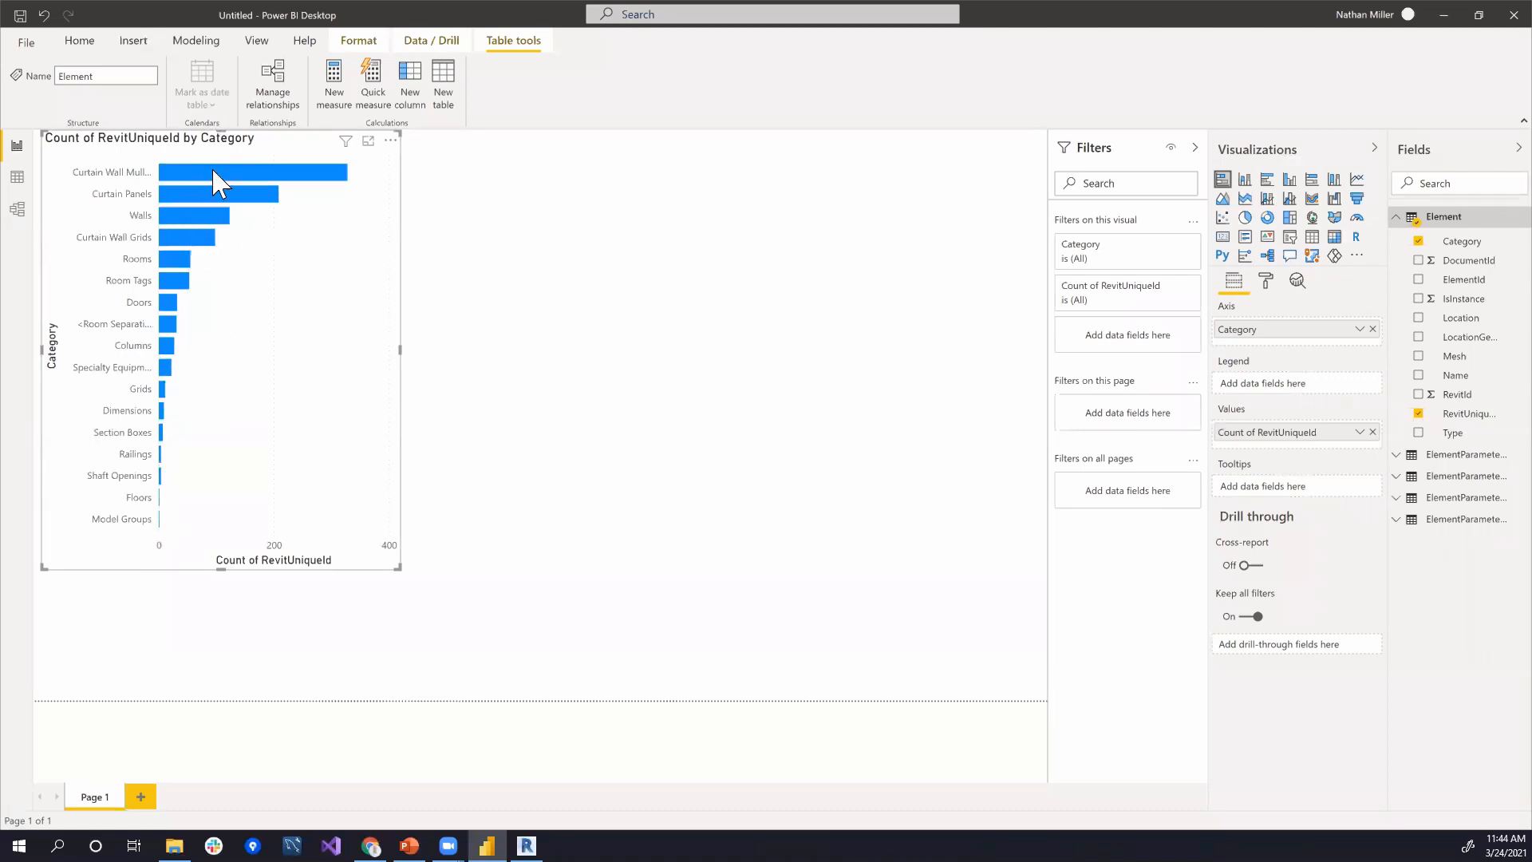
Step: Move the category bar chart slightly down the page, narrow it to about a quarter of the page width and deselect it
{"action": "left_click_drag", "start_coordinate": [224, 152], "coordinate": [229, 178]}
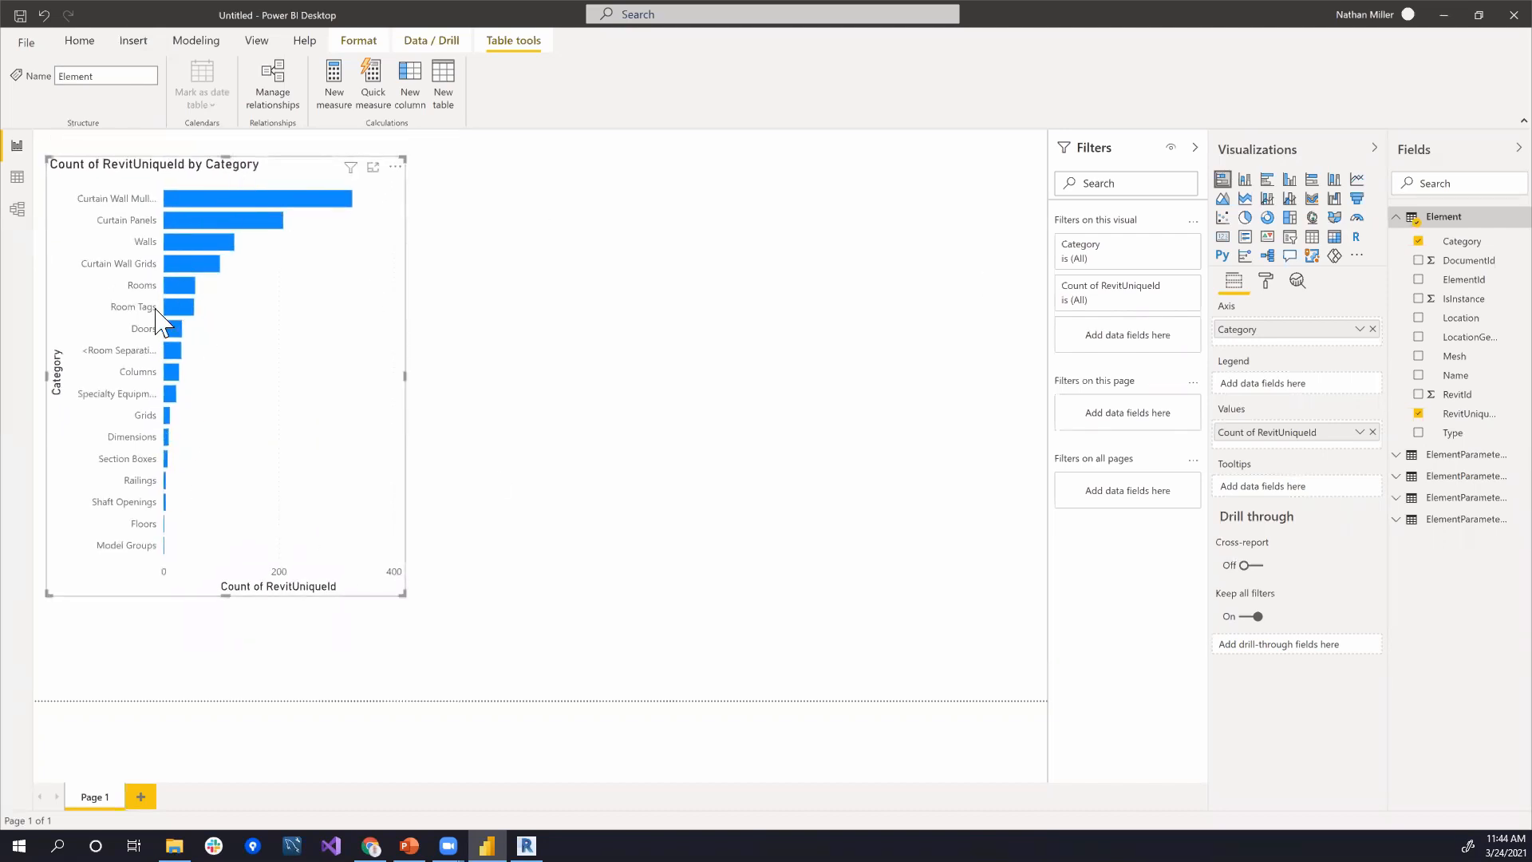
{"action": "left_click", "coordinate": [406, 391]}
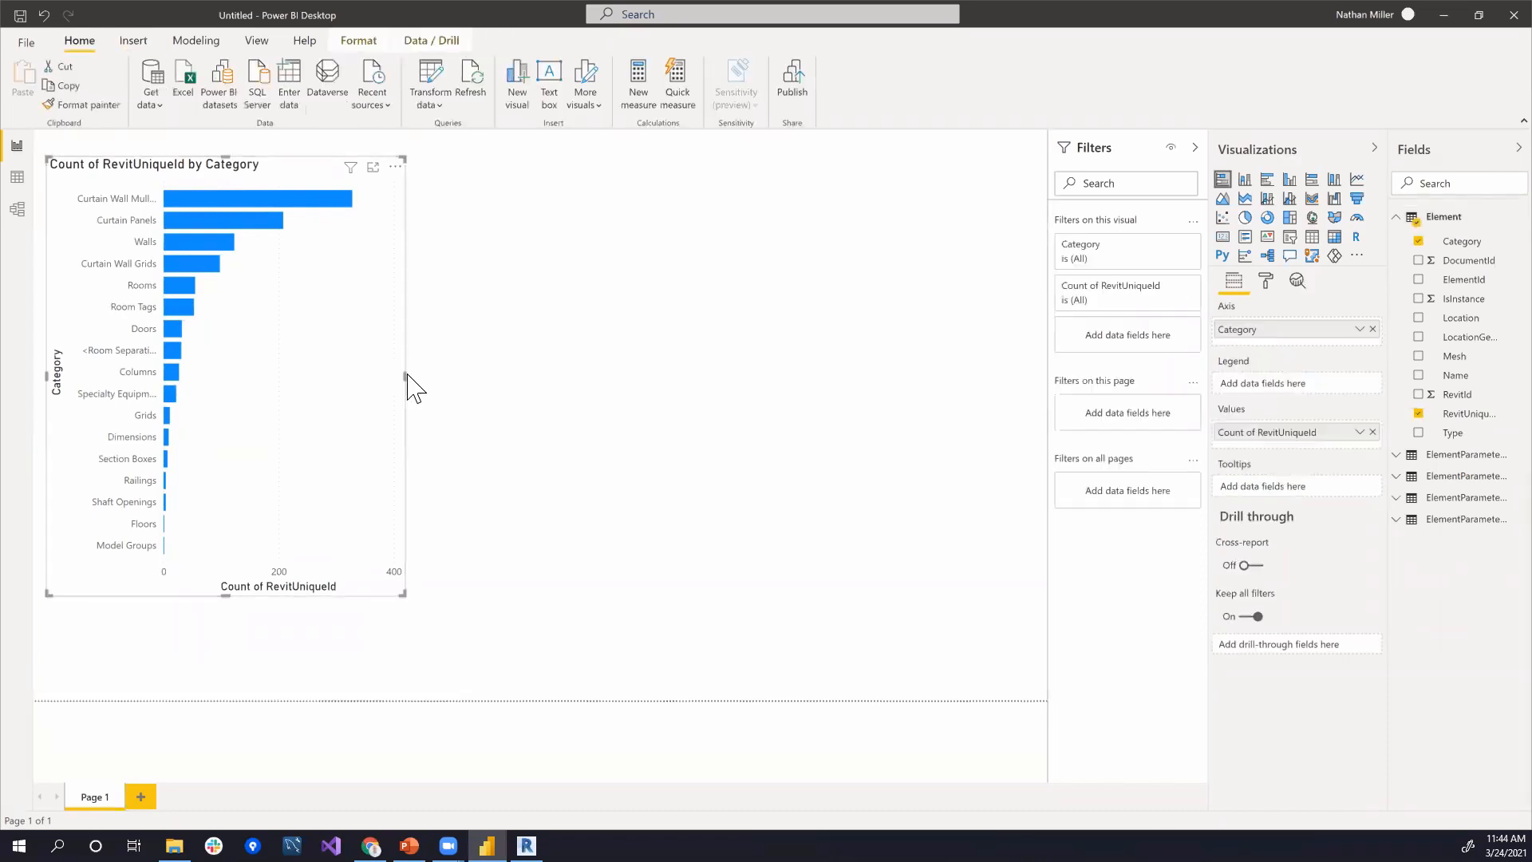
{"action": "left_click_drag", "start_coordinate": [361, 366], "coordinate": [317, 375]}
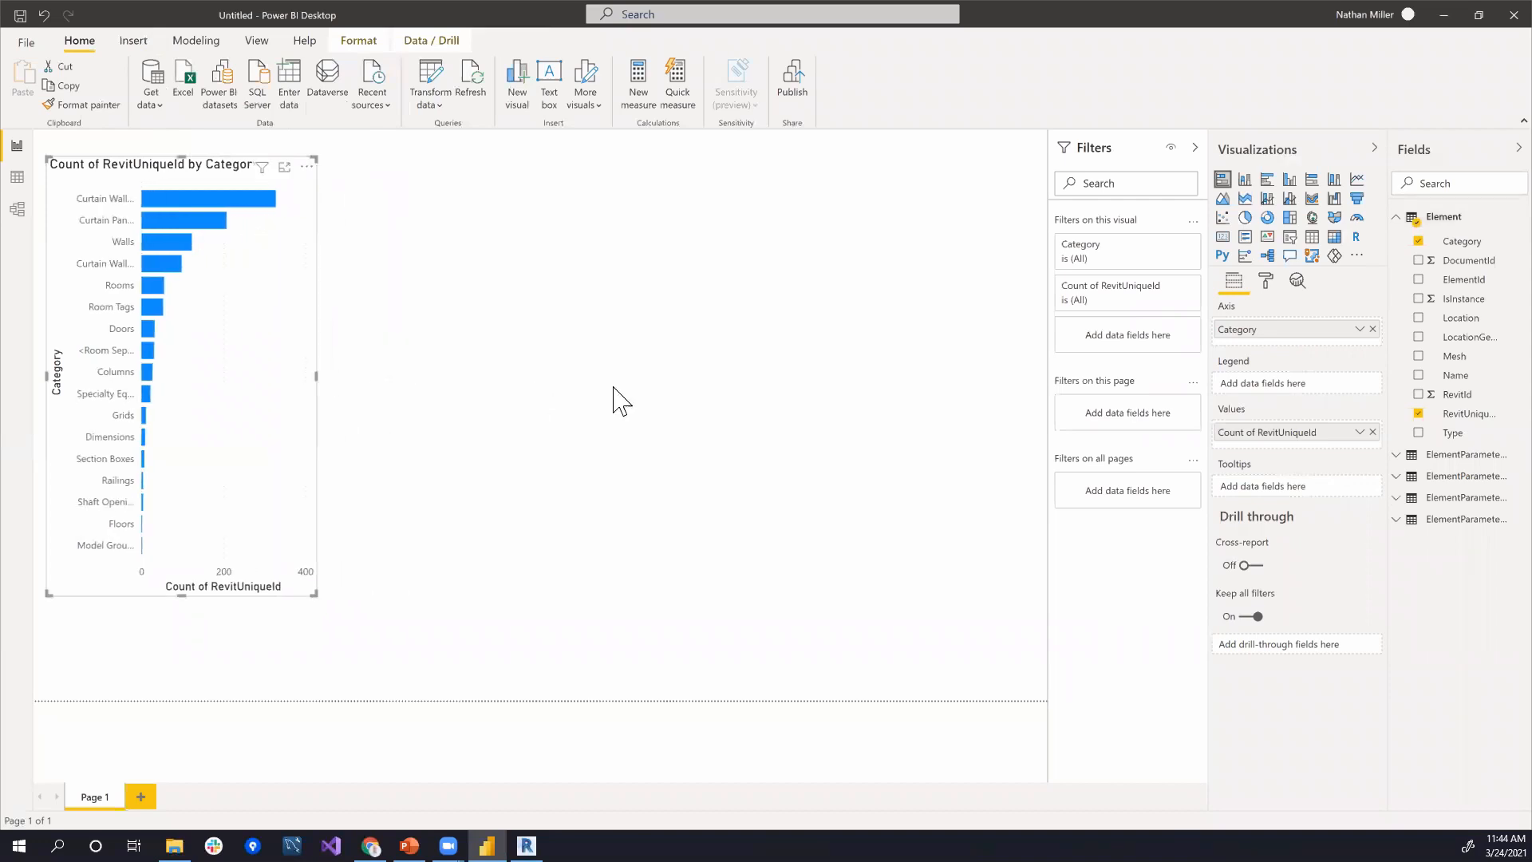
{"action": "left_click", "coordinate": [440, 595]}
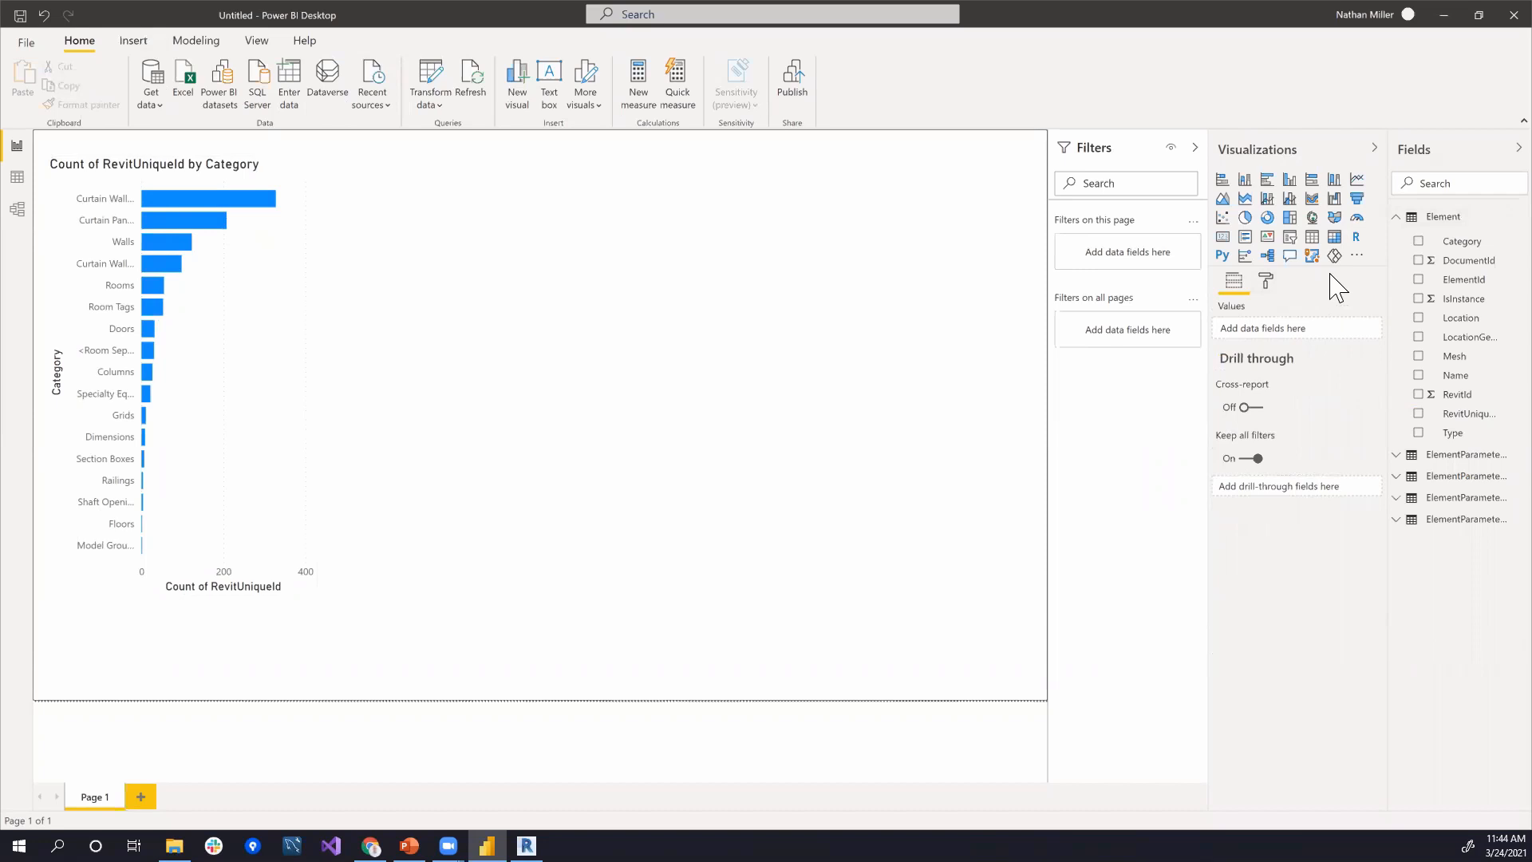
Step: Import the custom visual Tracer 3D Visual.pbiviz from the Proving Ground\Tracer folder in Documents
{"action": "left_click", "coordinate": [1357, 256]}
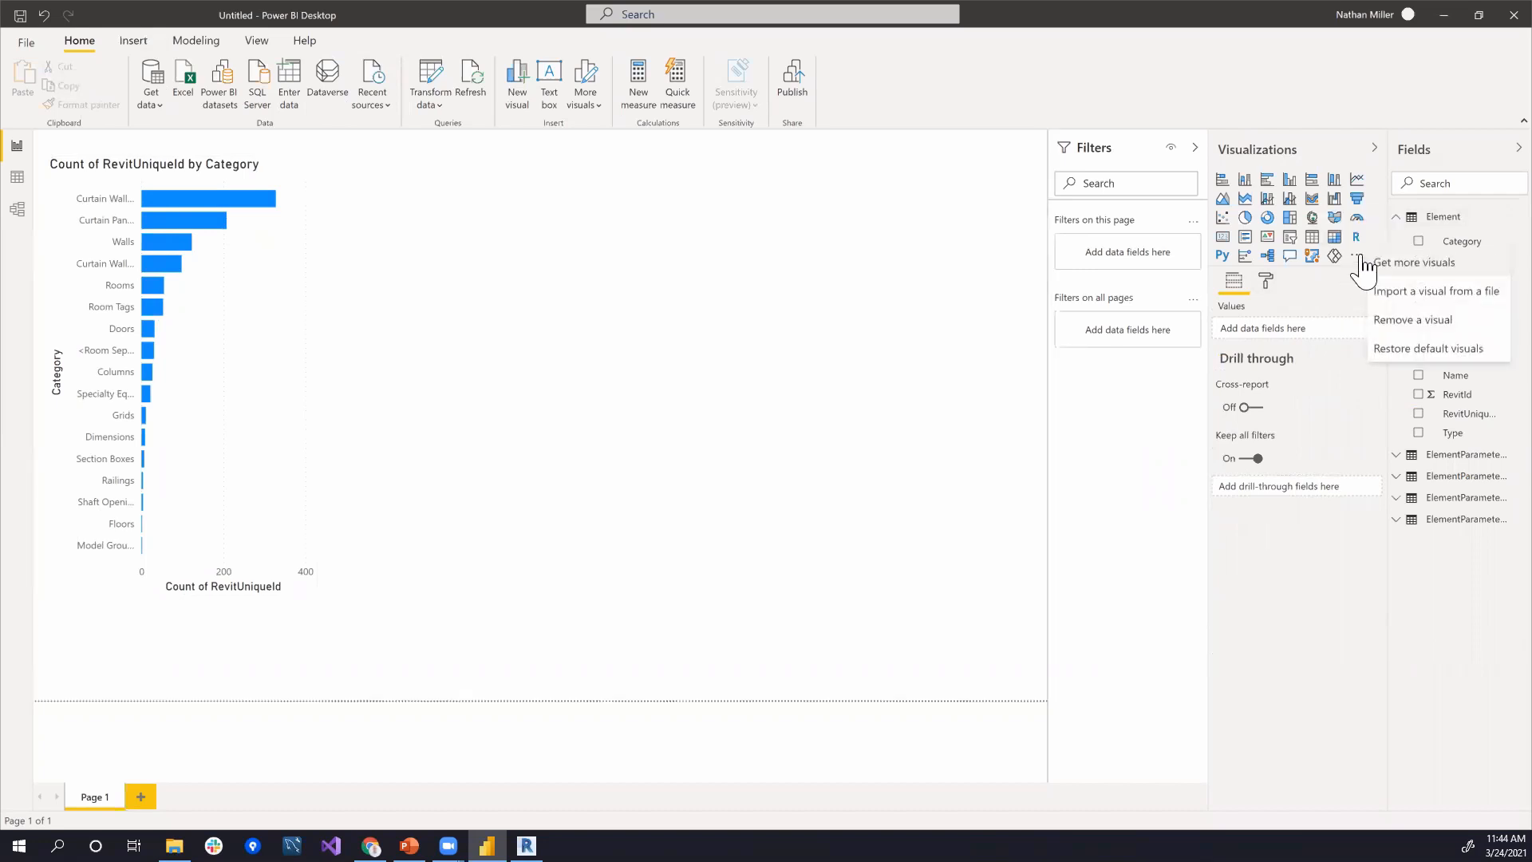
{"action": "left_click", "coordinate": [1394, 293]}
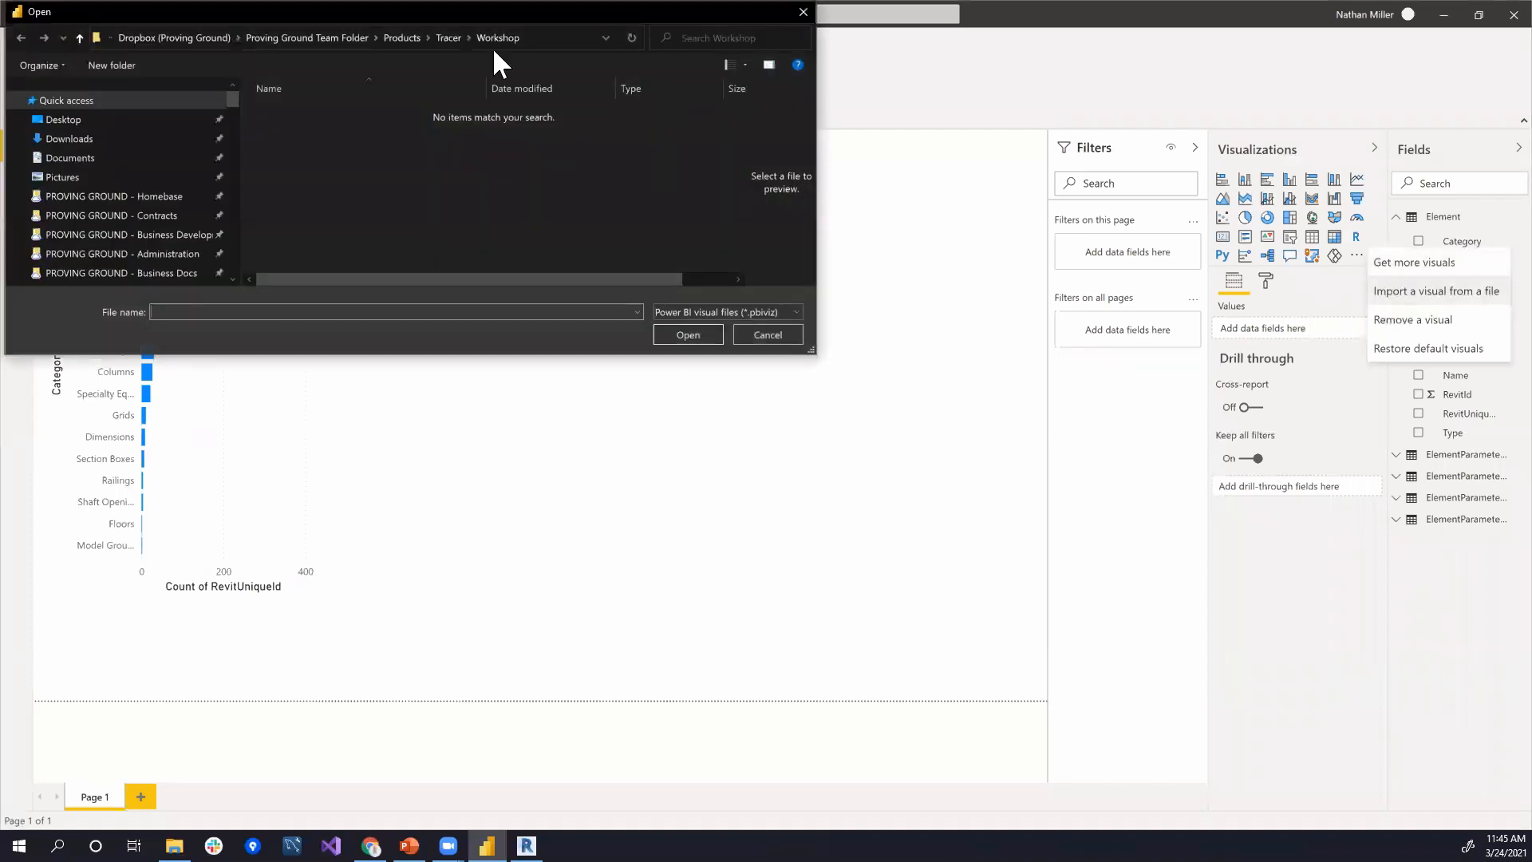
{"action": "left_click", "coordinate": [110, 154]}
{"action": "scroll", "coordinate": [358, 182], "scroll_direction": "down", "scroll_amount": 10}
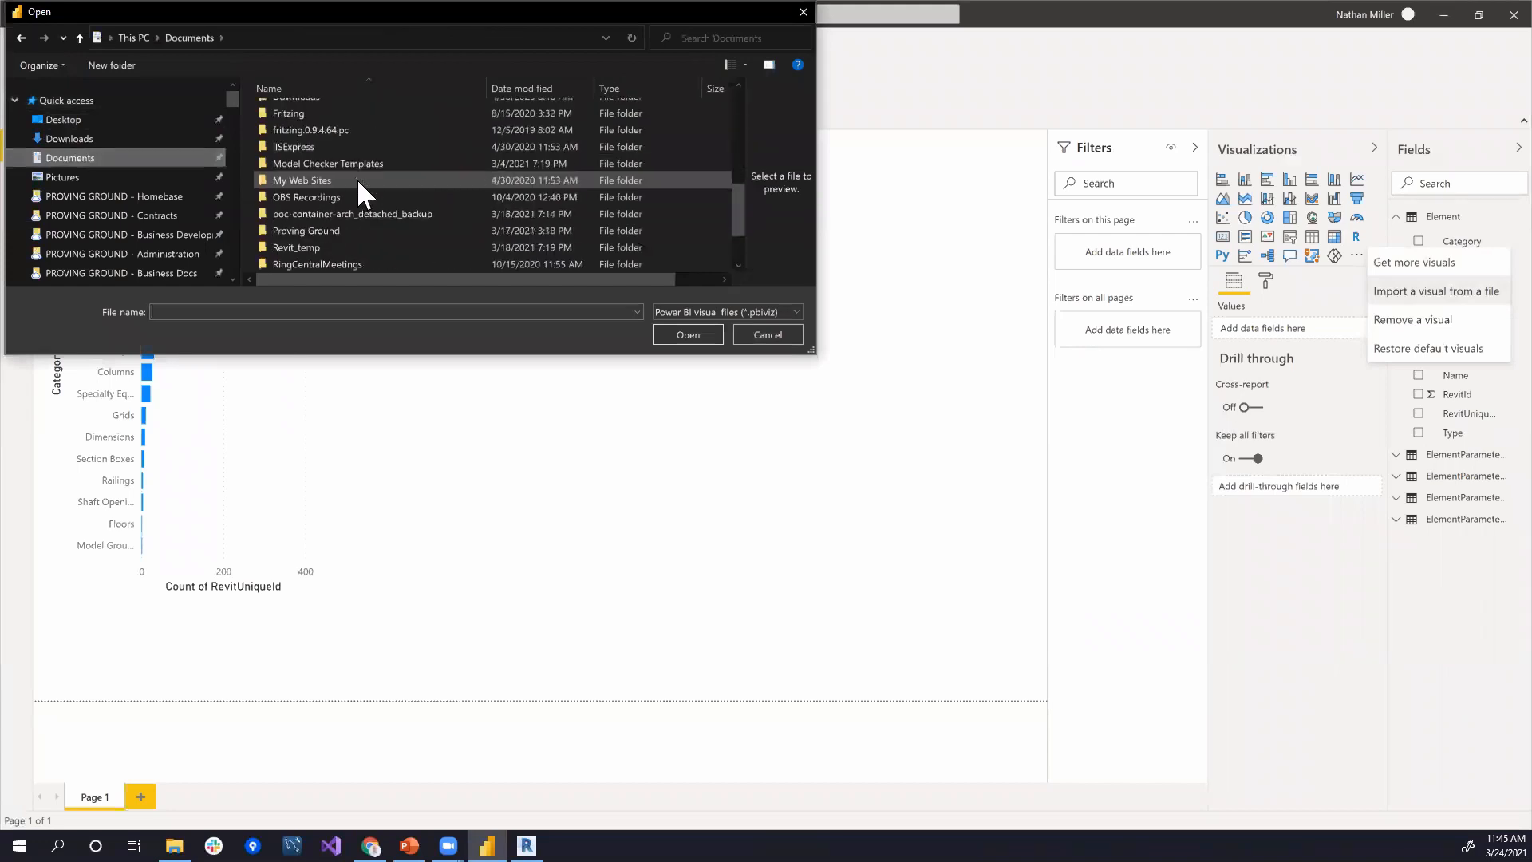
{"action": "double_click", "coordinate": [323, 214]}
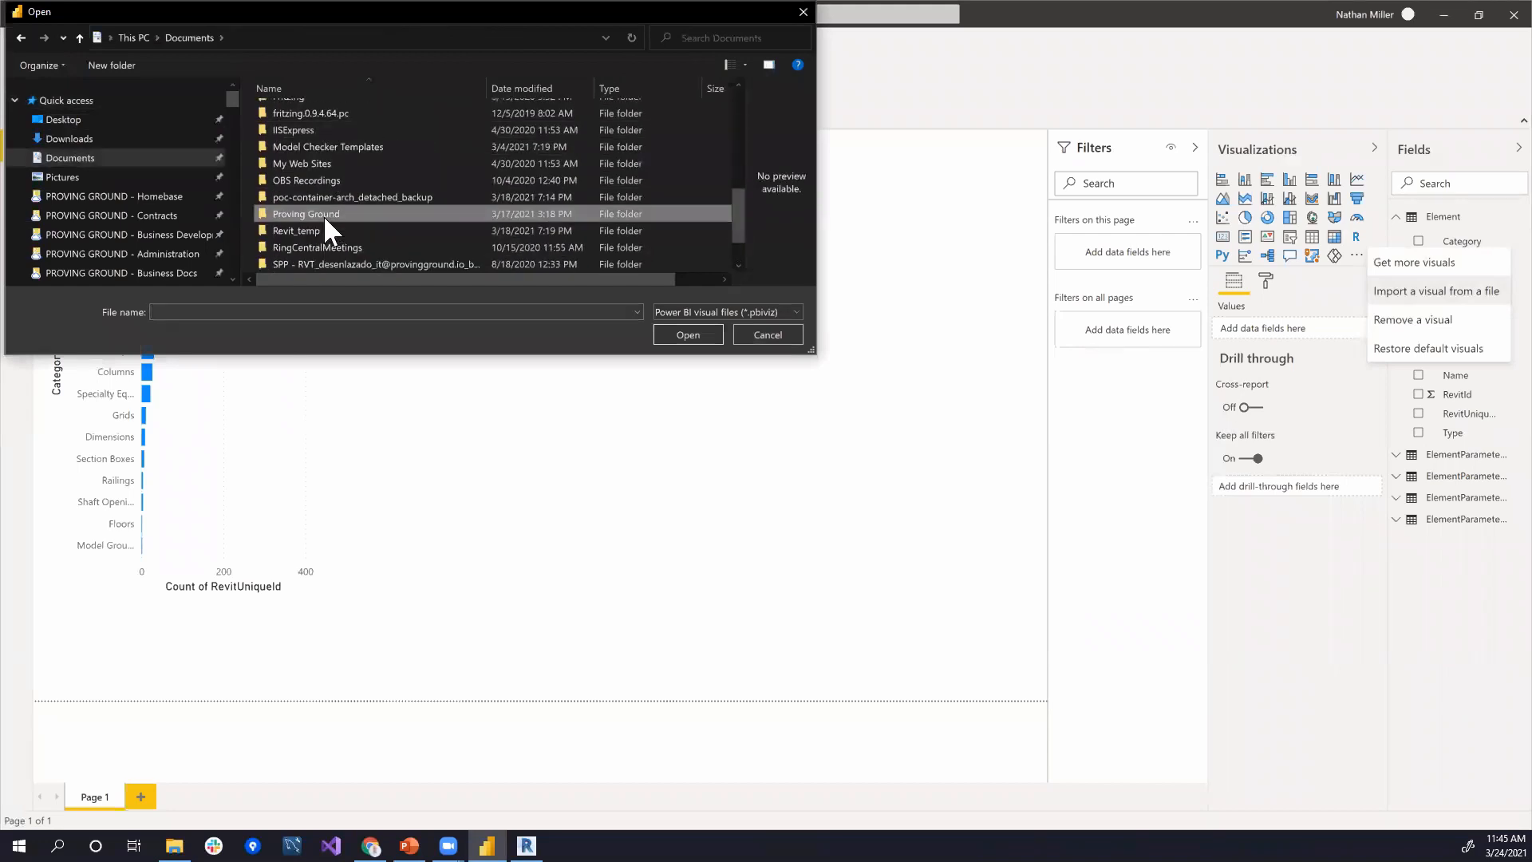
{"action": "double_click", "coordinate": [300, 159]}
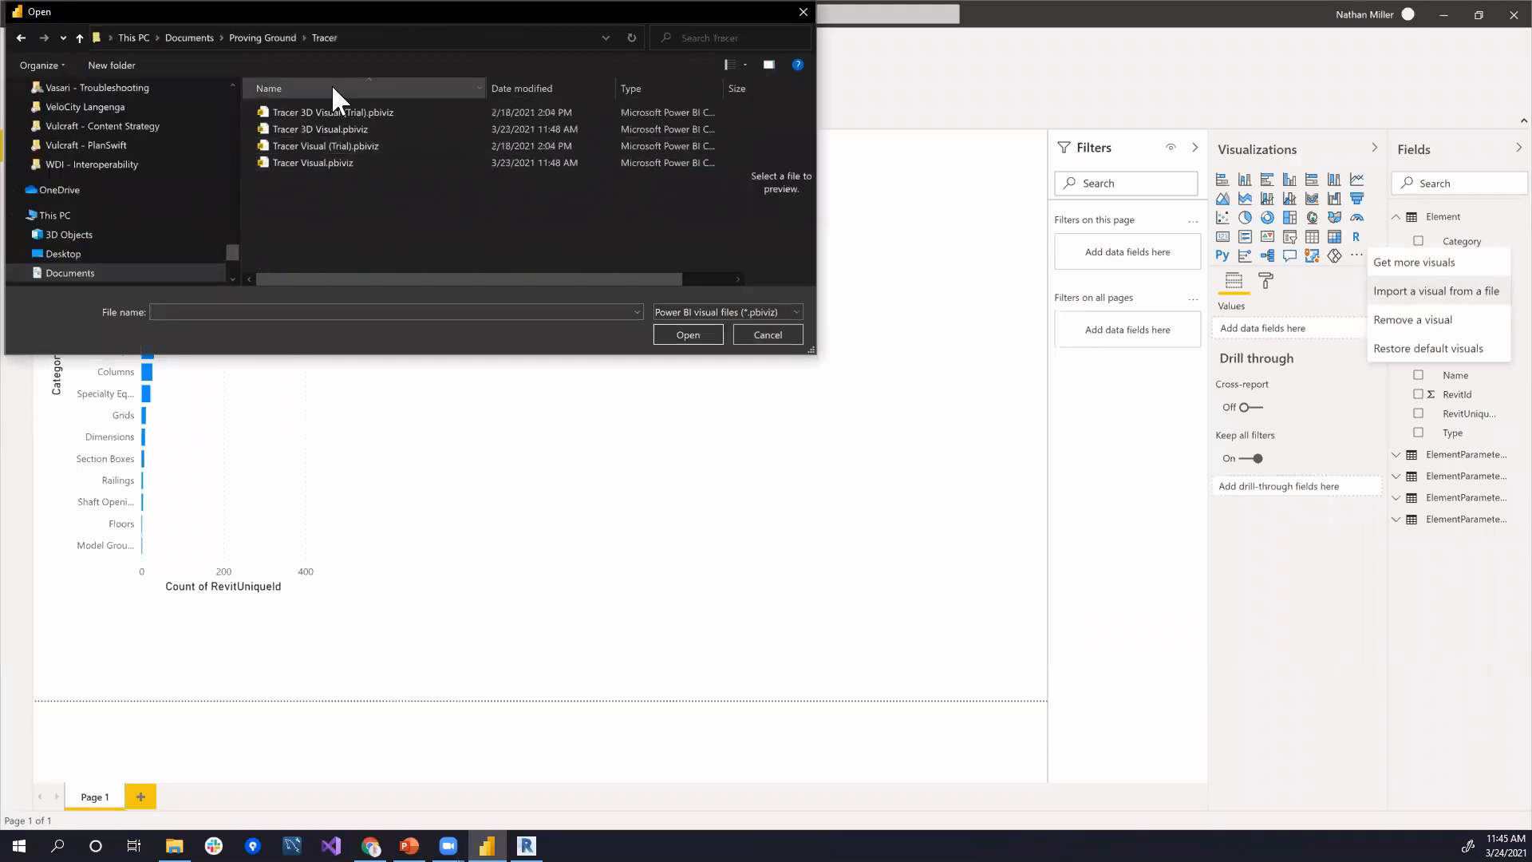
{"action": "left_click", "coordinate": [312, 127]}
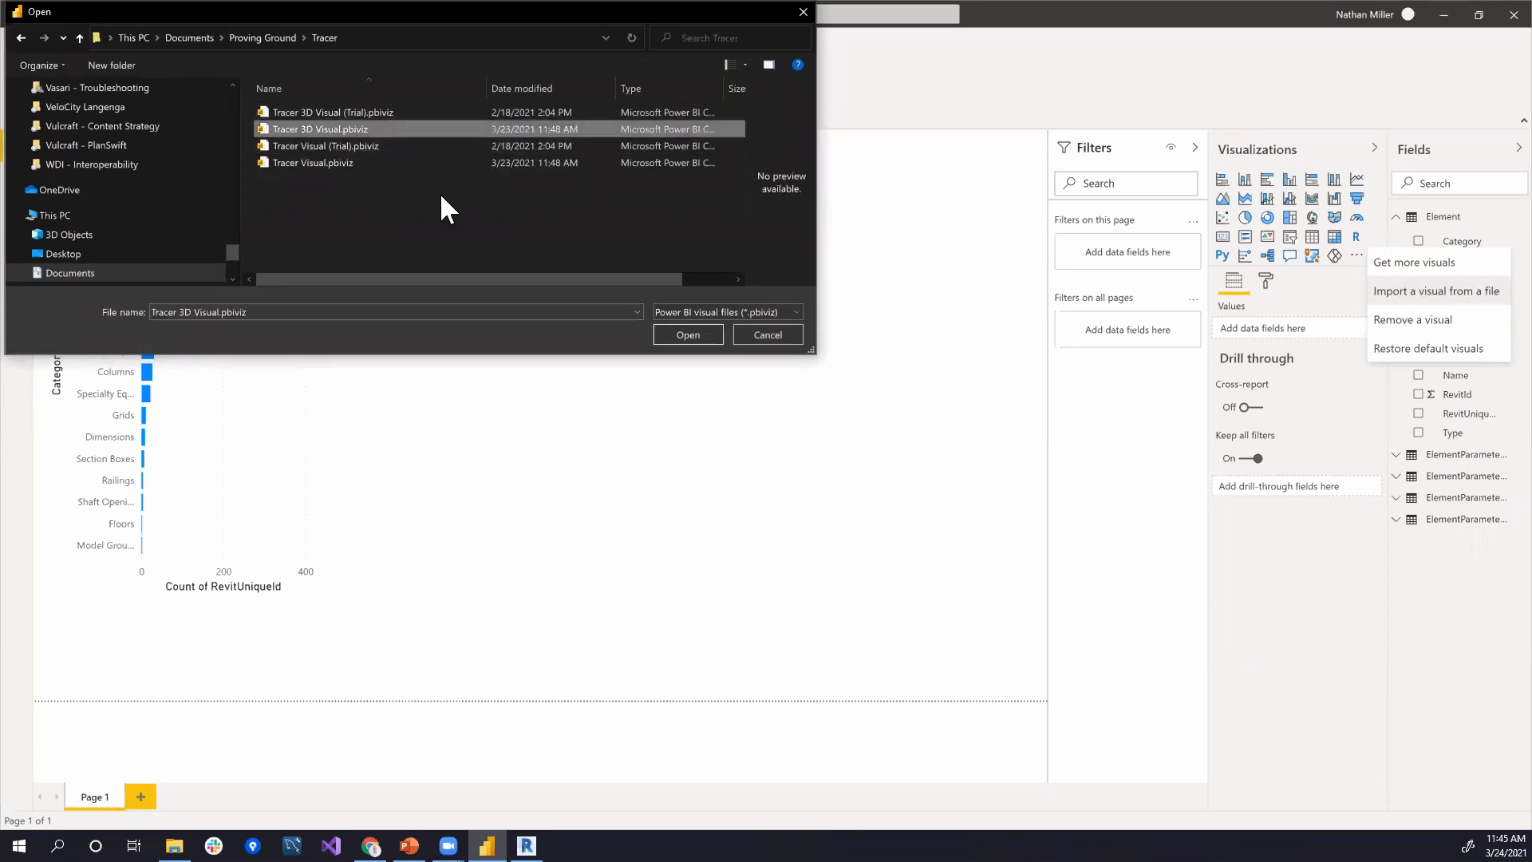
{"action": "left_click", "coordinate": [691, 336]}
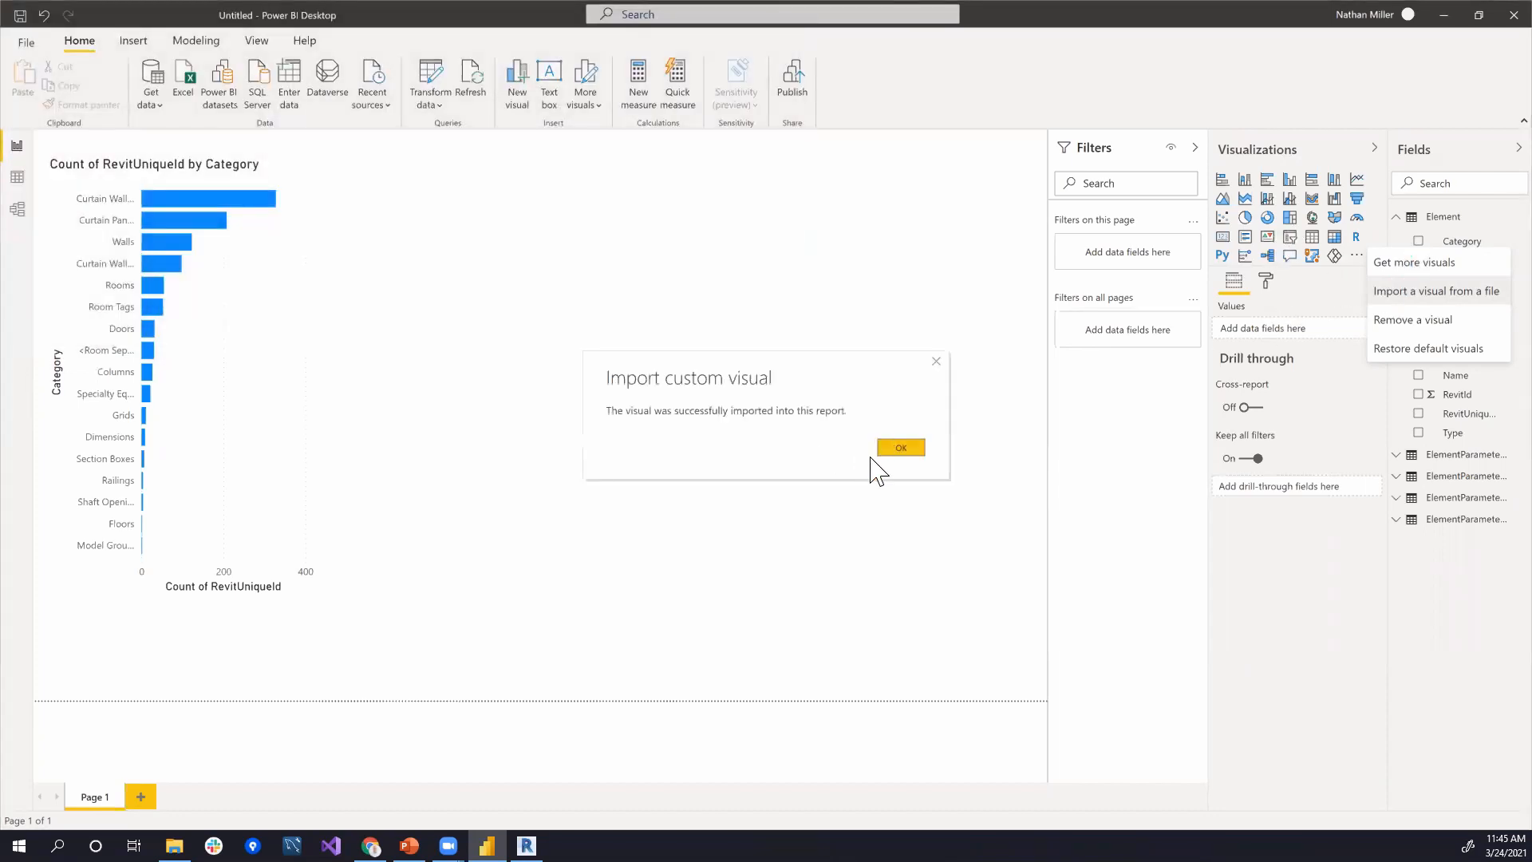
Step: Import the custom visual Tracer Visual.pbiviz from the Tracer folder into the report and acknowledge its import confirmation
{"action": "left_click", "coordinate": [886, 451]}
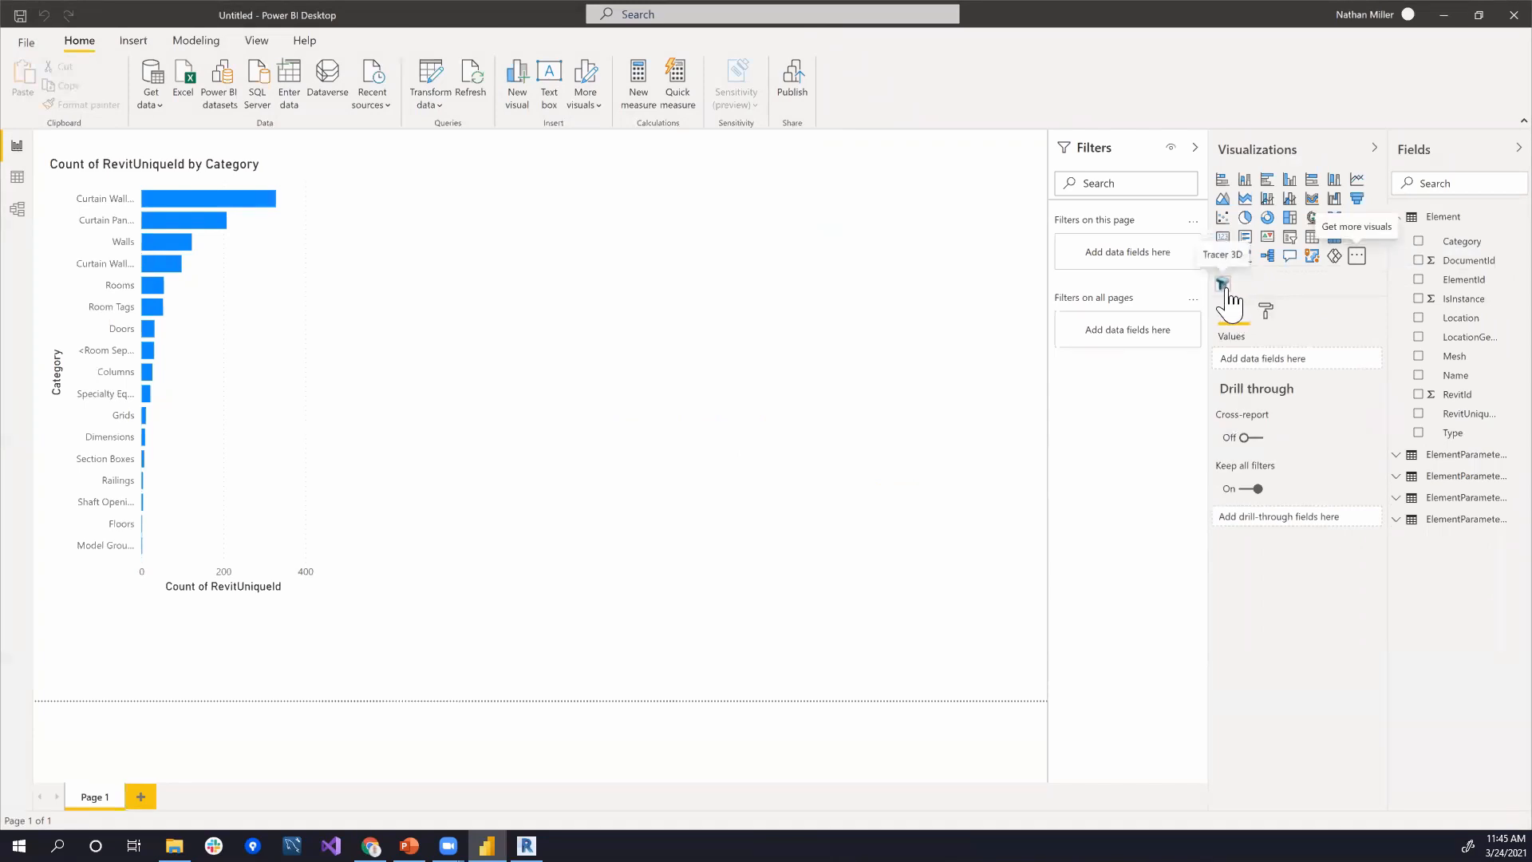
{"action": "left_click", "coordinate": [1356, 256]}
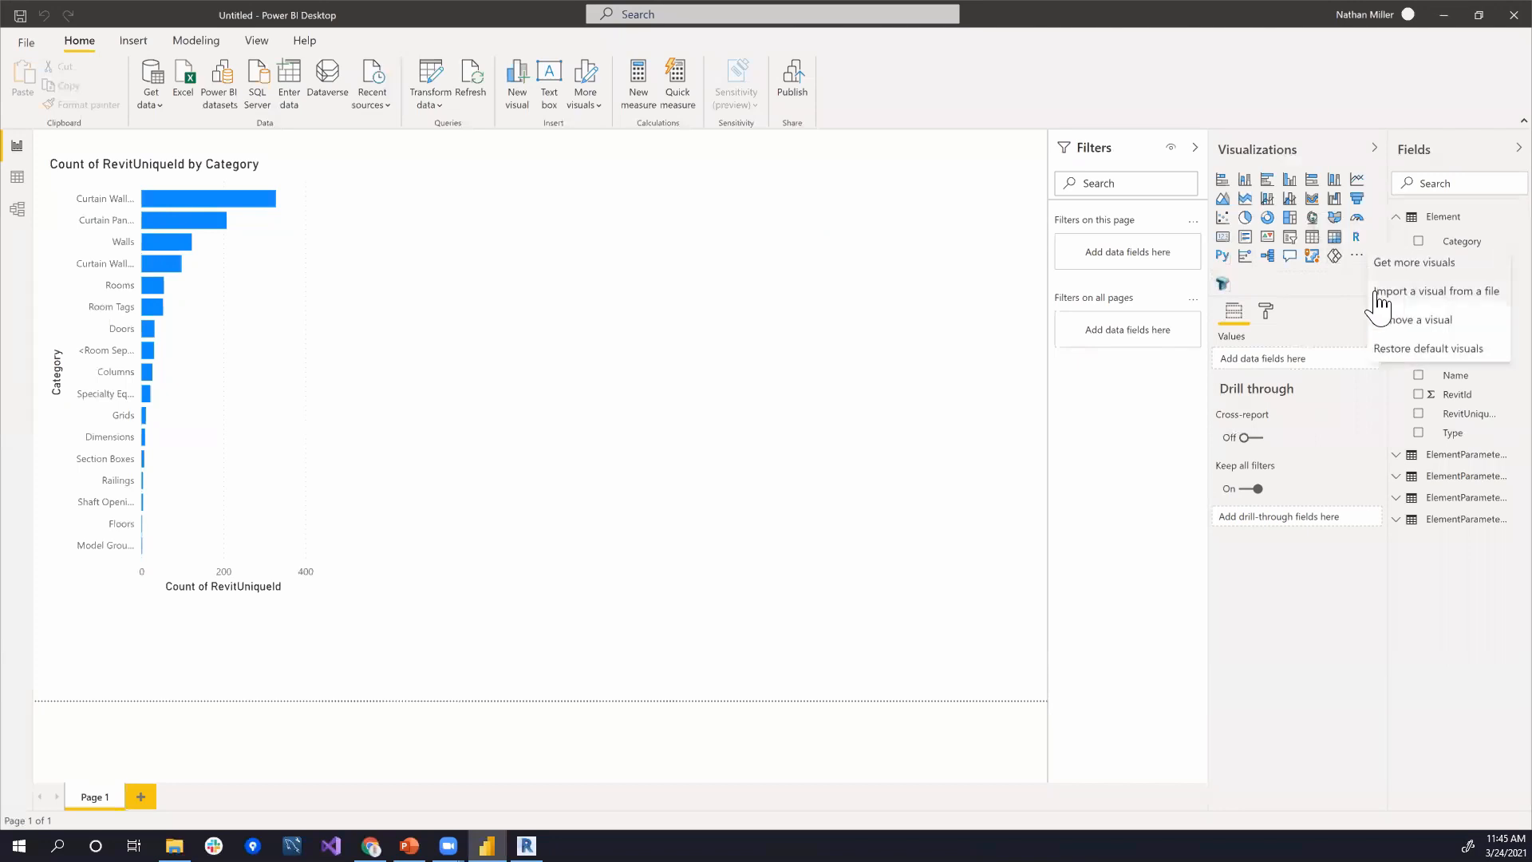
{"action": "left_click", "coordinate": [1340, 292]}
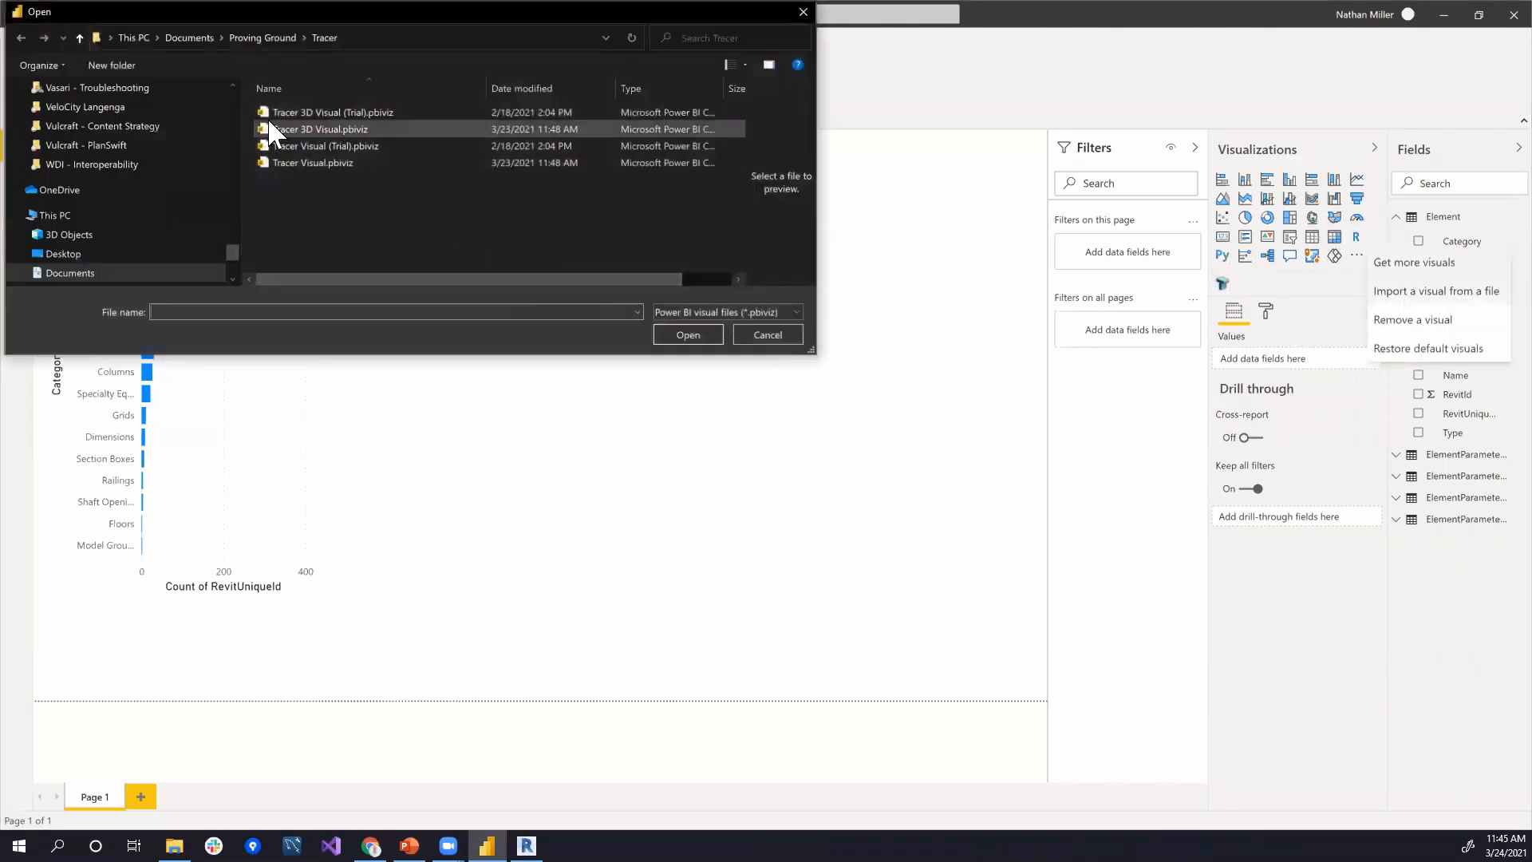
{"action": "left_click", "coordinate": [314, 162]}
{"action": "left_click", "coordinate": [696, 341]}
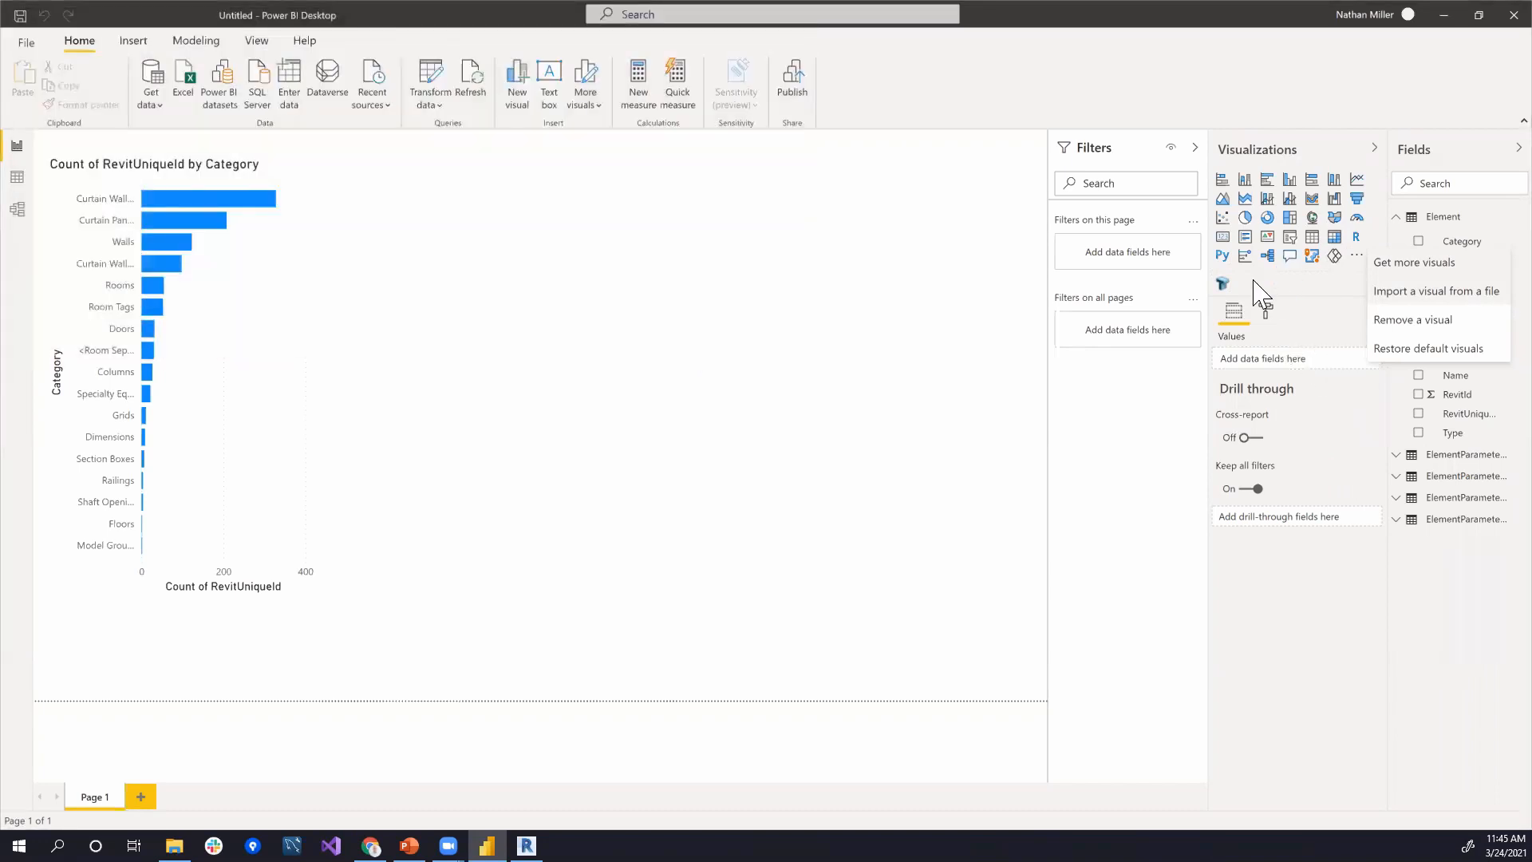
{"action": "left_click", "coordinate": [901, 447]}
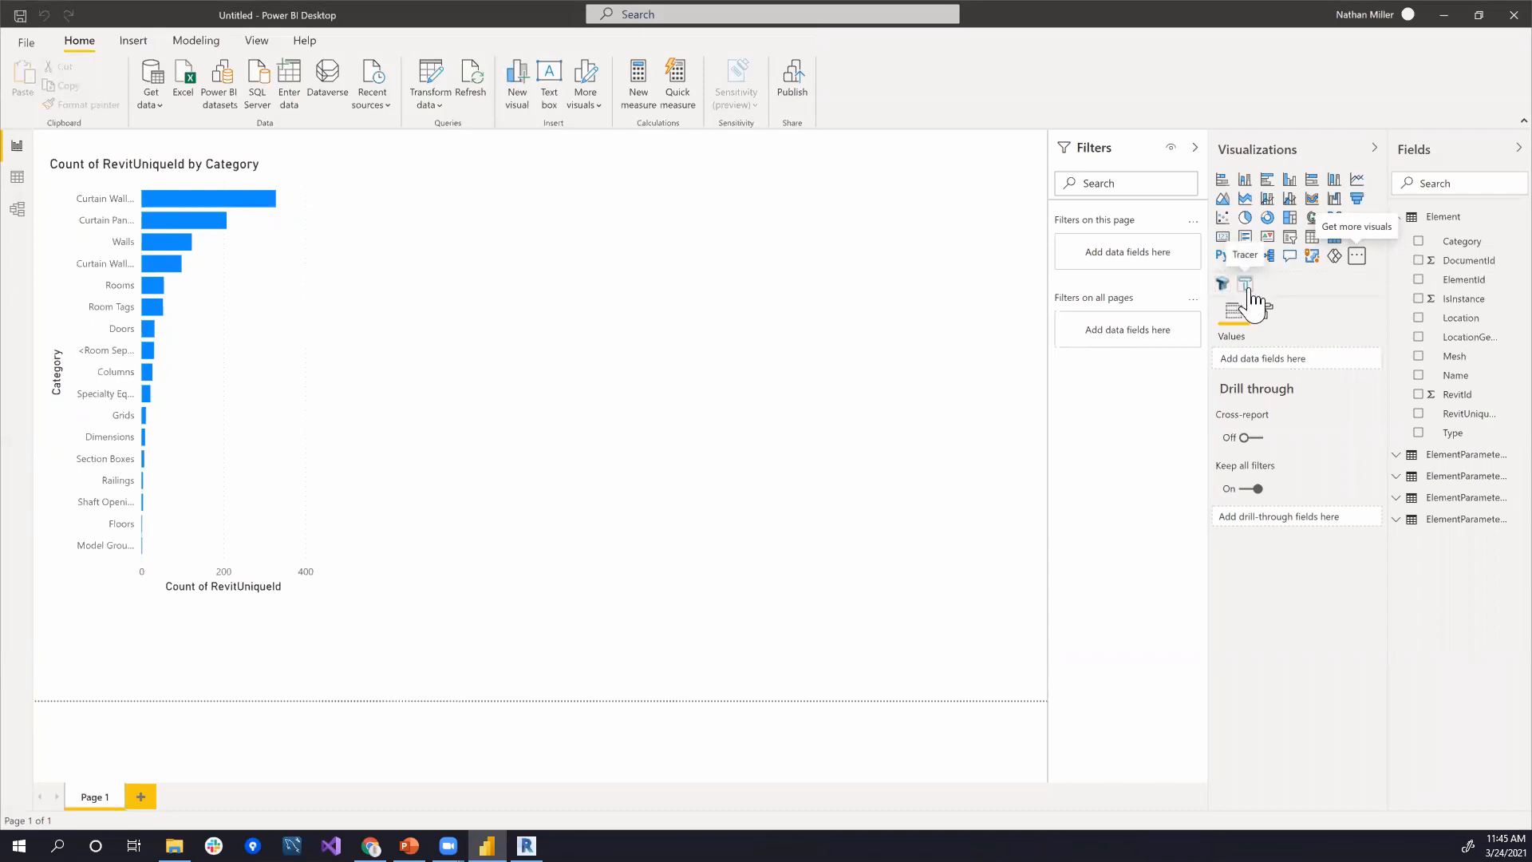
Step: Add an enlarged Tracer visual beside the bar chart, with the Element table's LocationGeoJson field as its Geometry
{"action": "left_click", "coordinate": [1246, 285]}
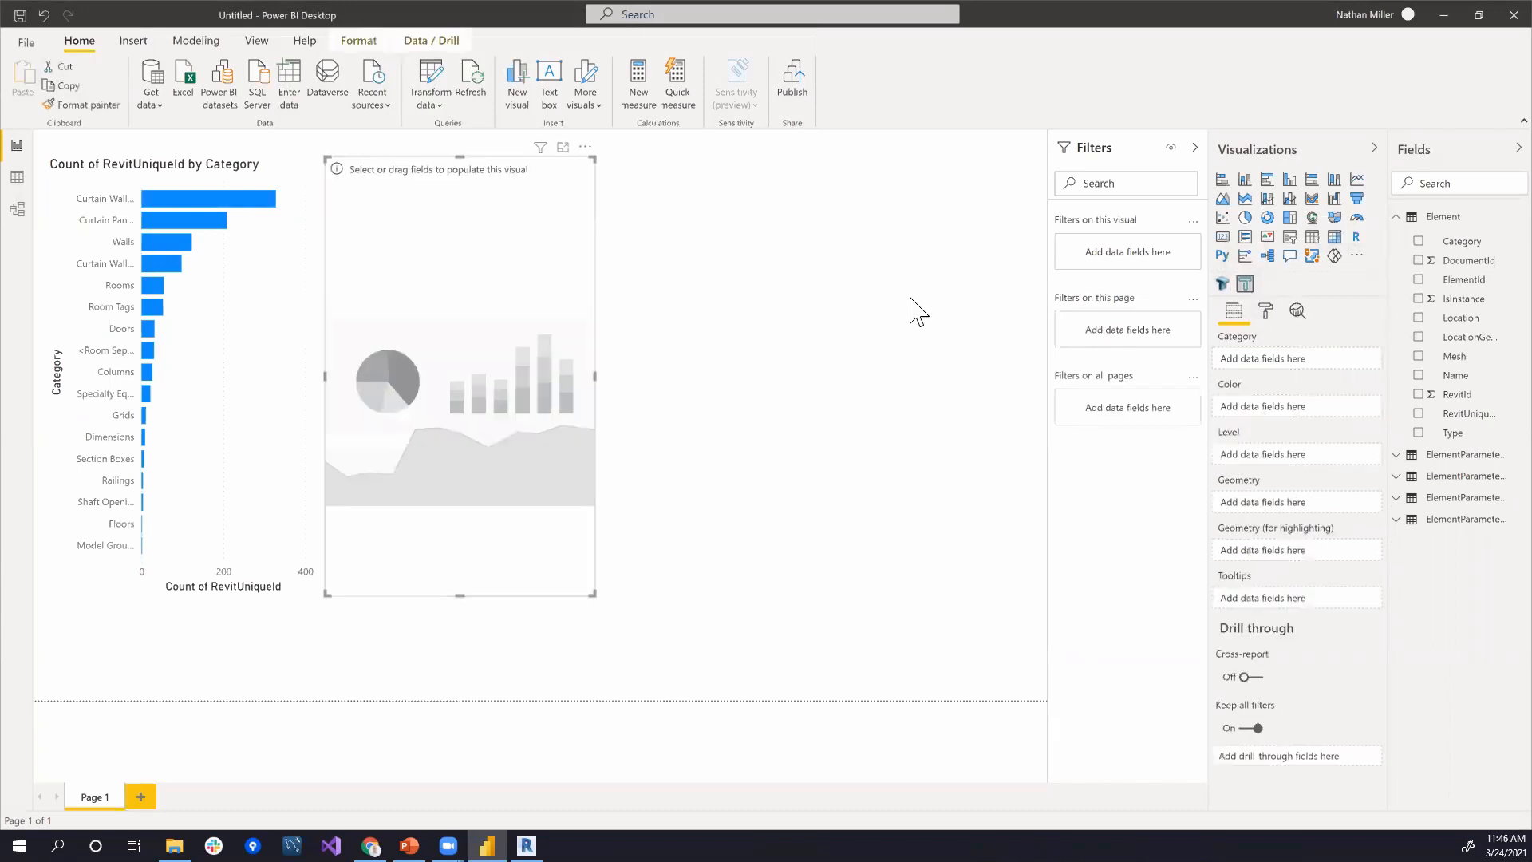
{"action": "left_click_drag", "start_coordinate": [591, 594], "coordinate": [763, 497]}
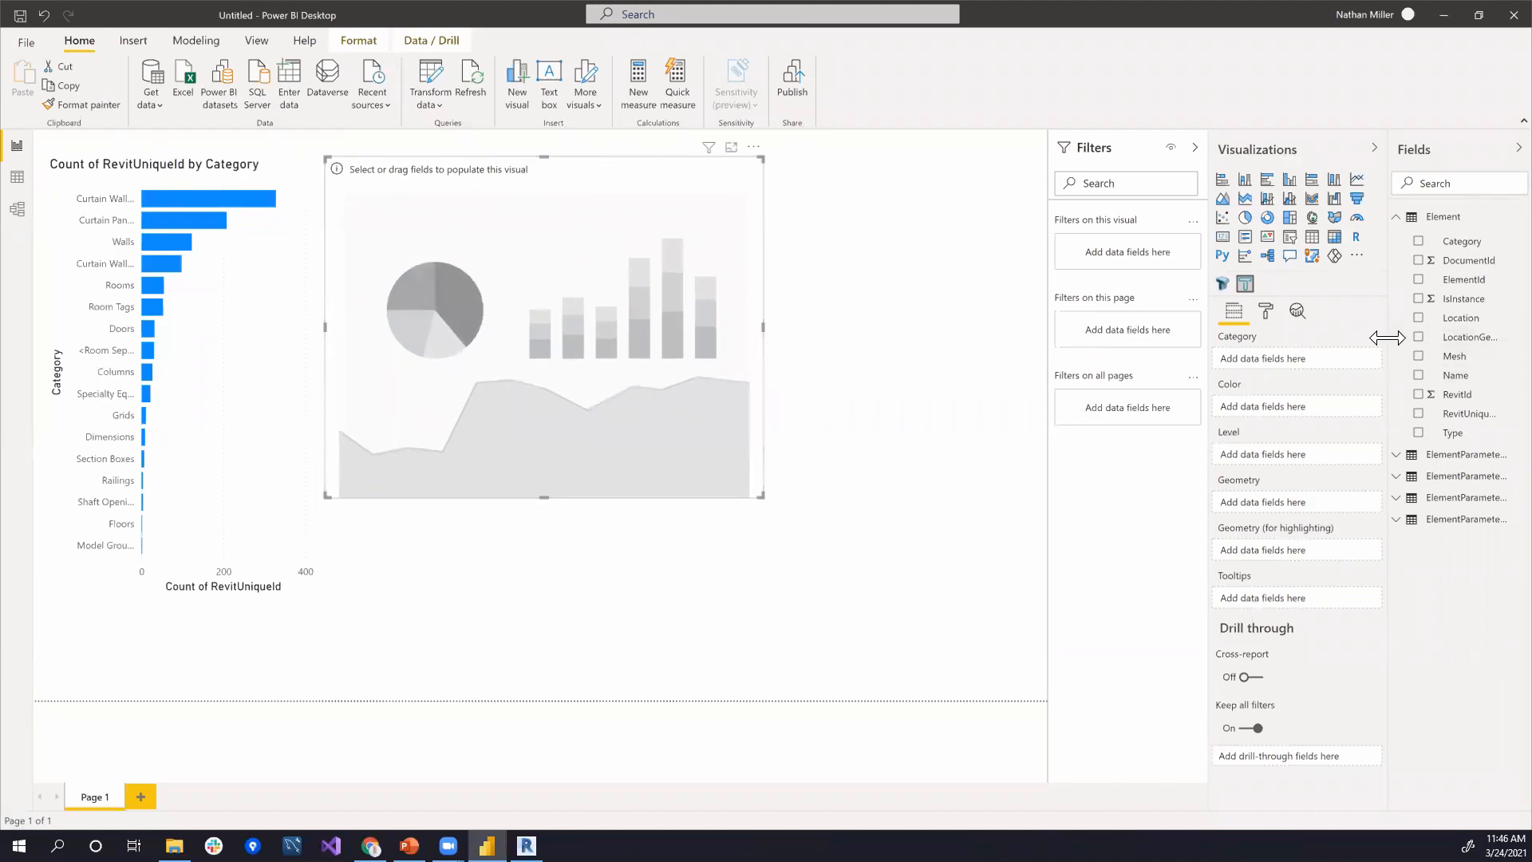
{"action": "left_click_drag", "start_coordinate": [1369, 336], "coordinate": [1329, 336]}
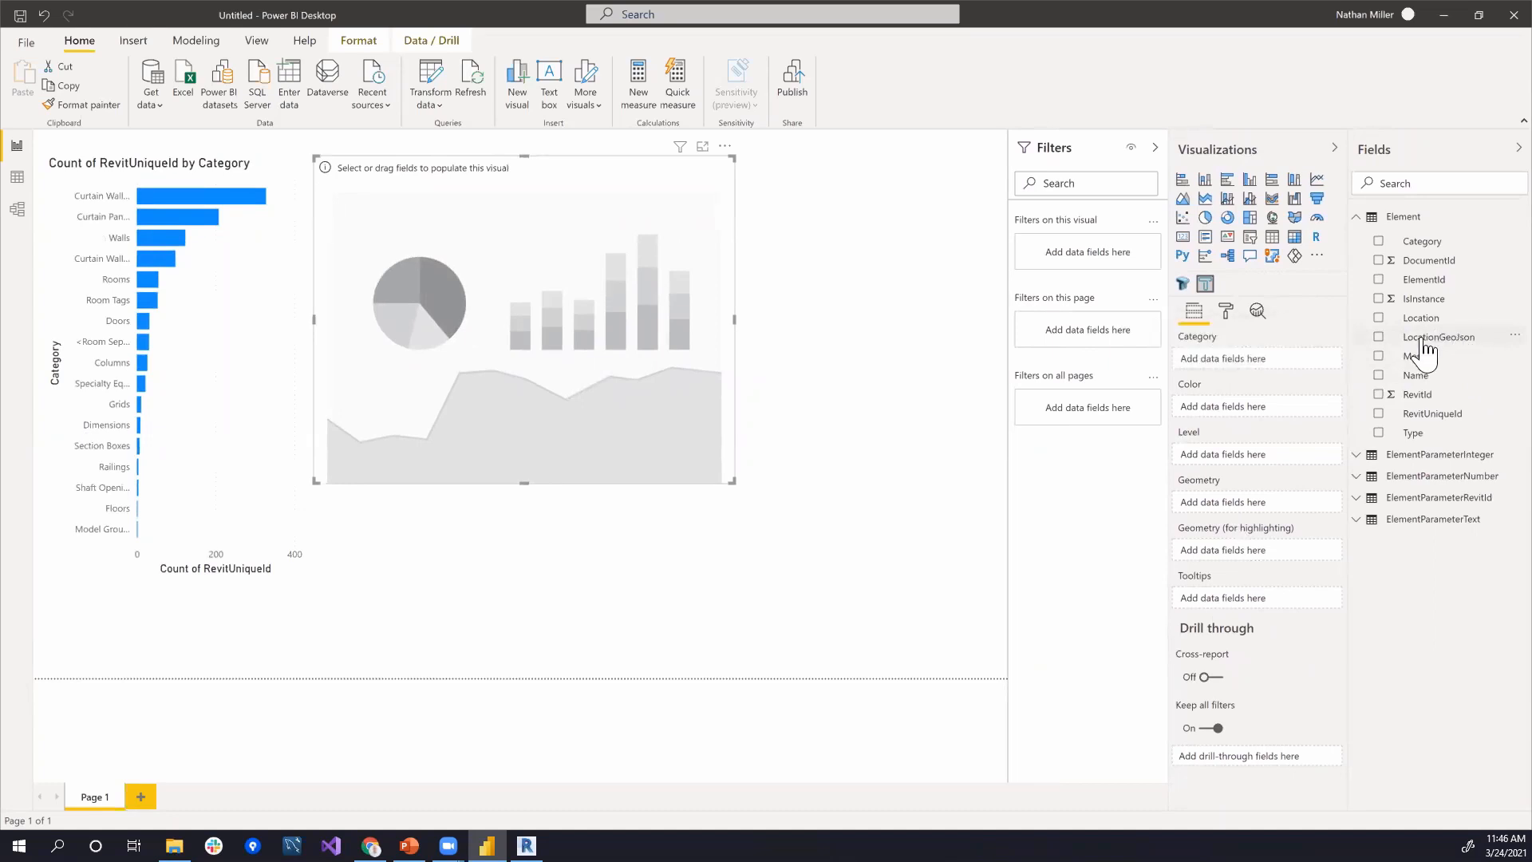
{"action": "left_click_drag", "start_coordinate": [1464, 342], "coordinate": [1294, 502]}
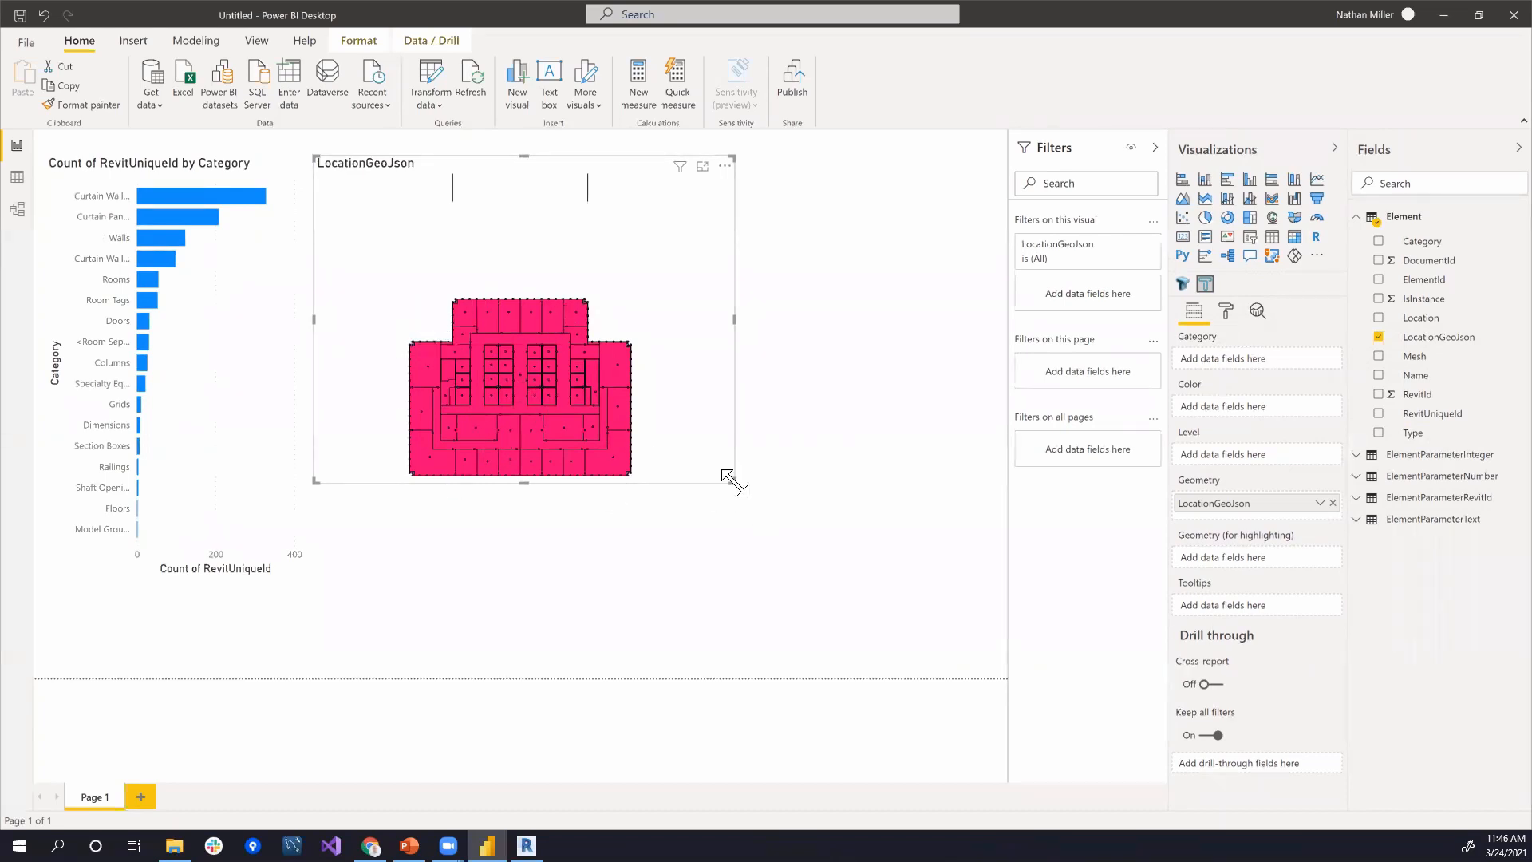
{"action": "left_click_drag", "start_coordinate": [732, 481], "coordinate": [722, 546]}
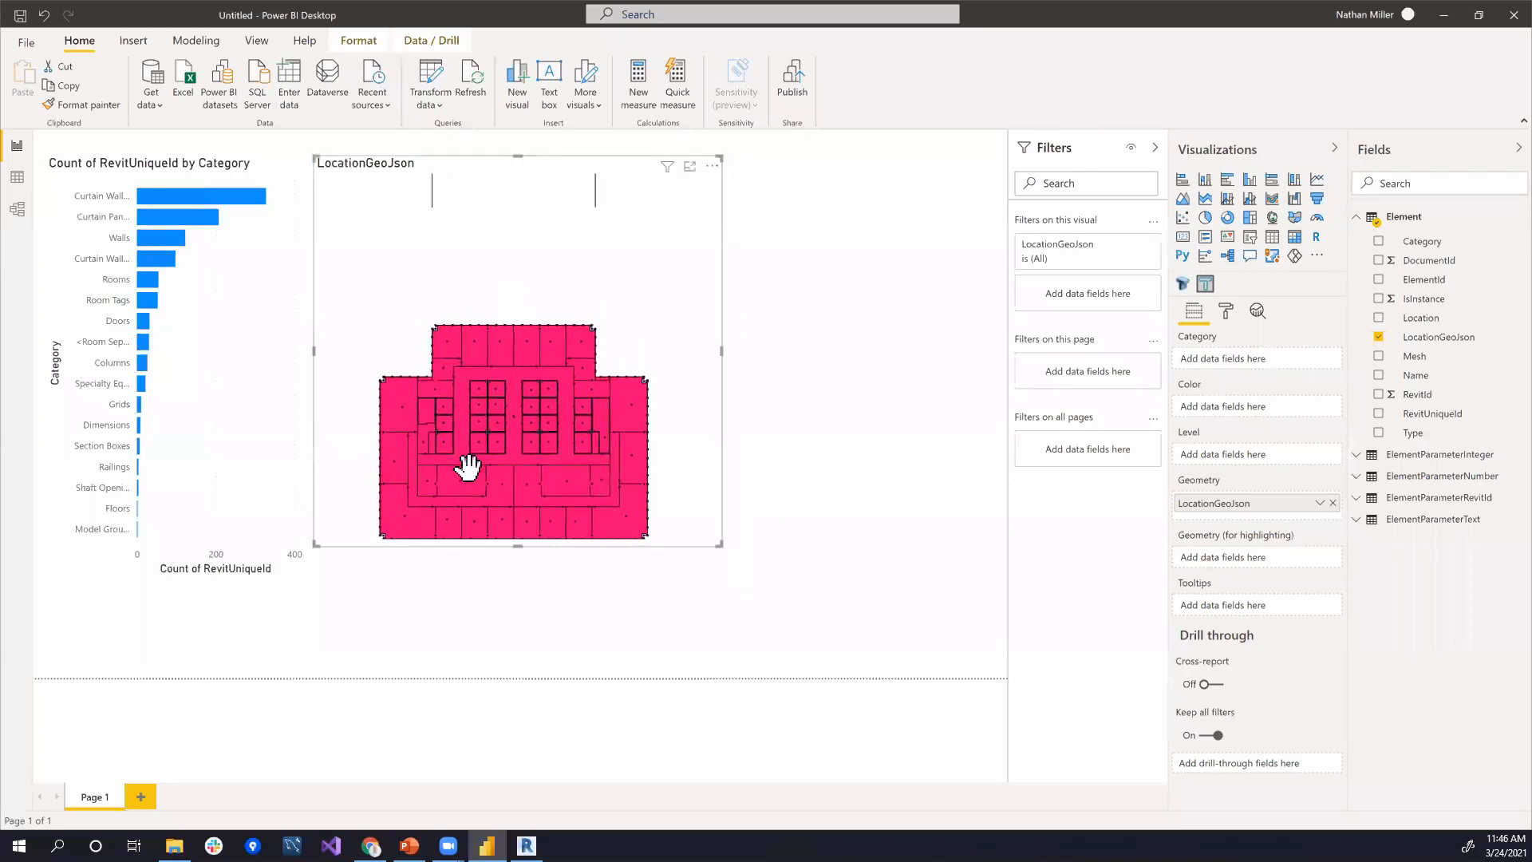
Step: Assign the LocationGeoJson field to the Tracer visual's Geometry (for highlighting) as well
{"action": "scroll", "coordinate": [470, 454], "scroll_direction": "up", "scroll_amount": 3}
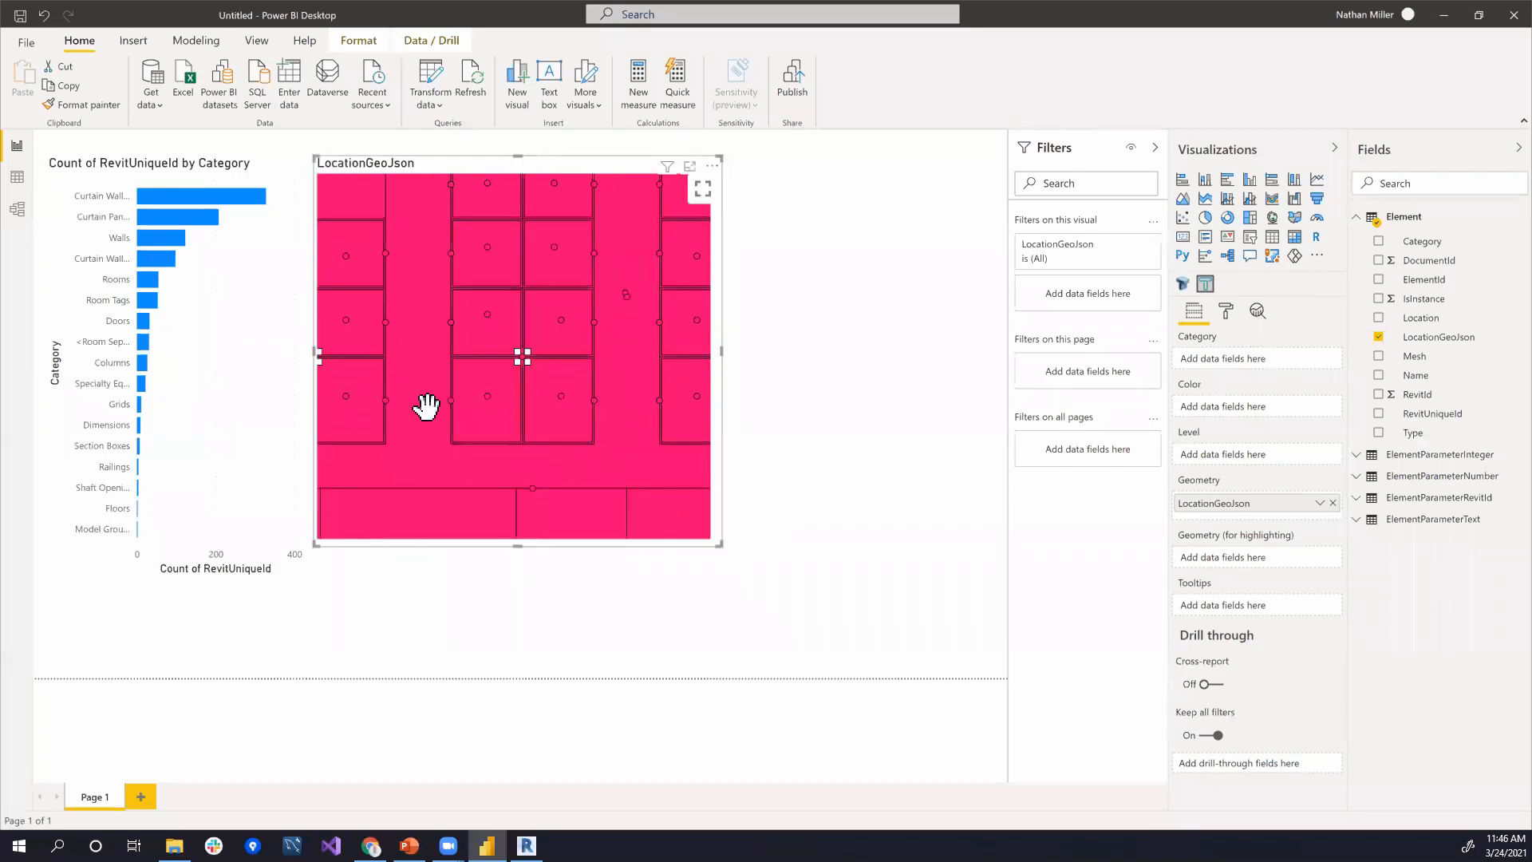
{"action": "scroll", "coordinate": [463, 421], "scroll_direction": "down", "scroll_amount": 4}
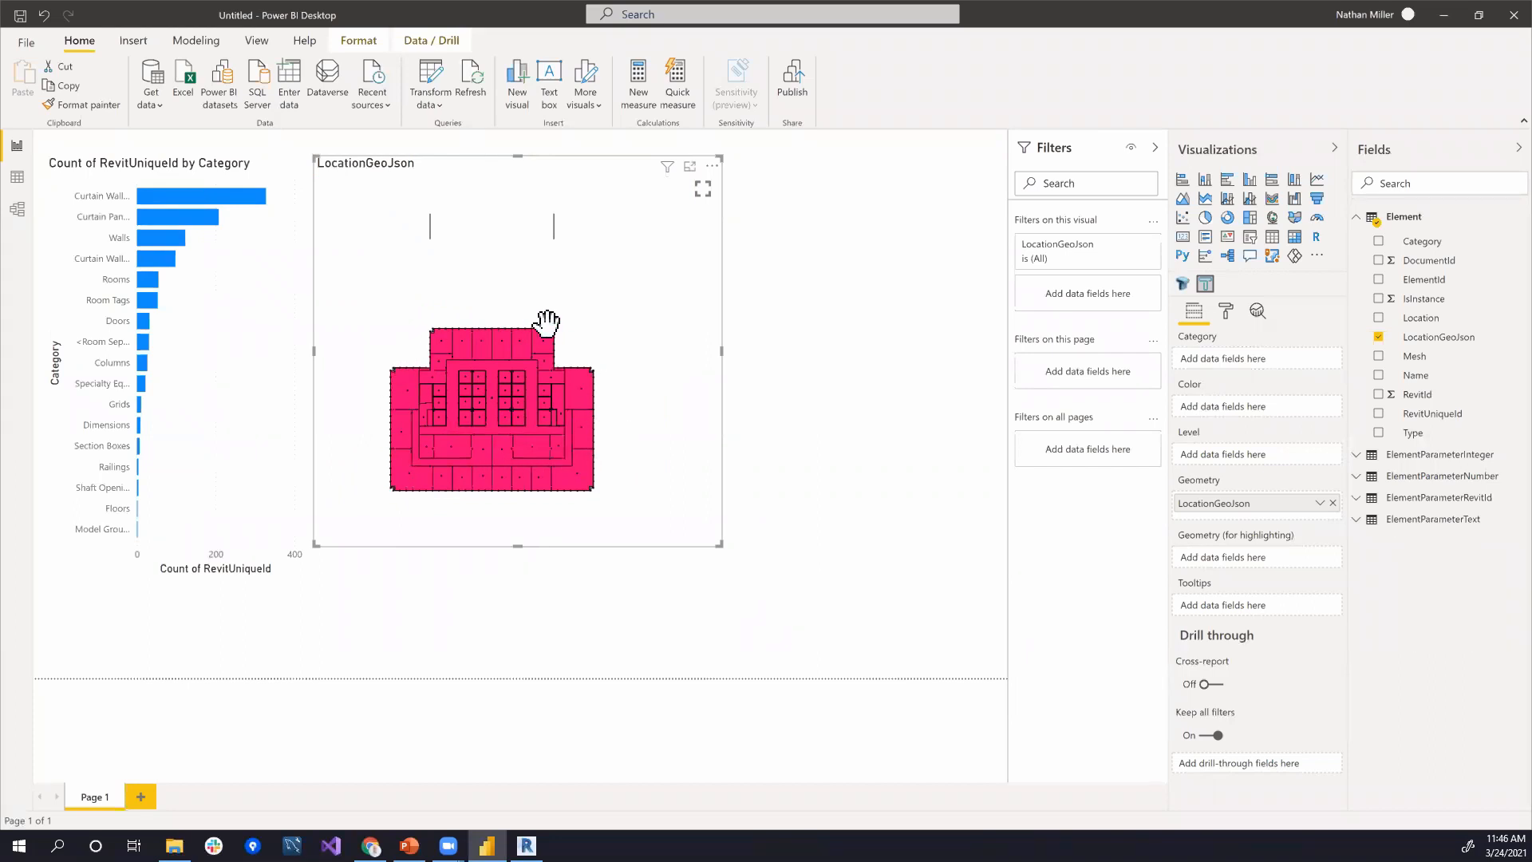
{"action": "scroll", "coordinate": [473, 431], "scroll_direction": "up", "scroll_amount": 1}
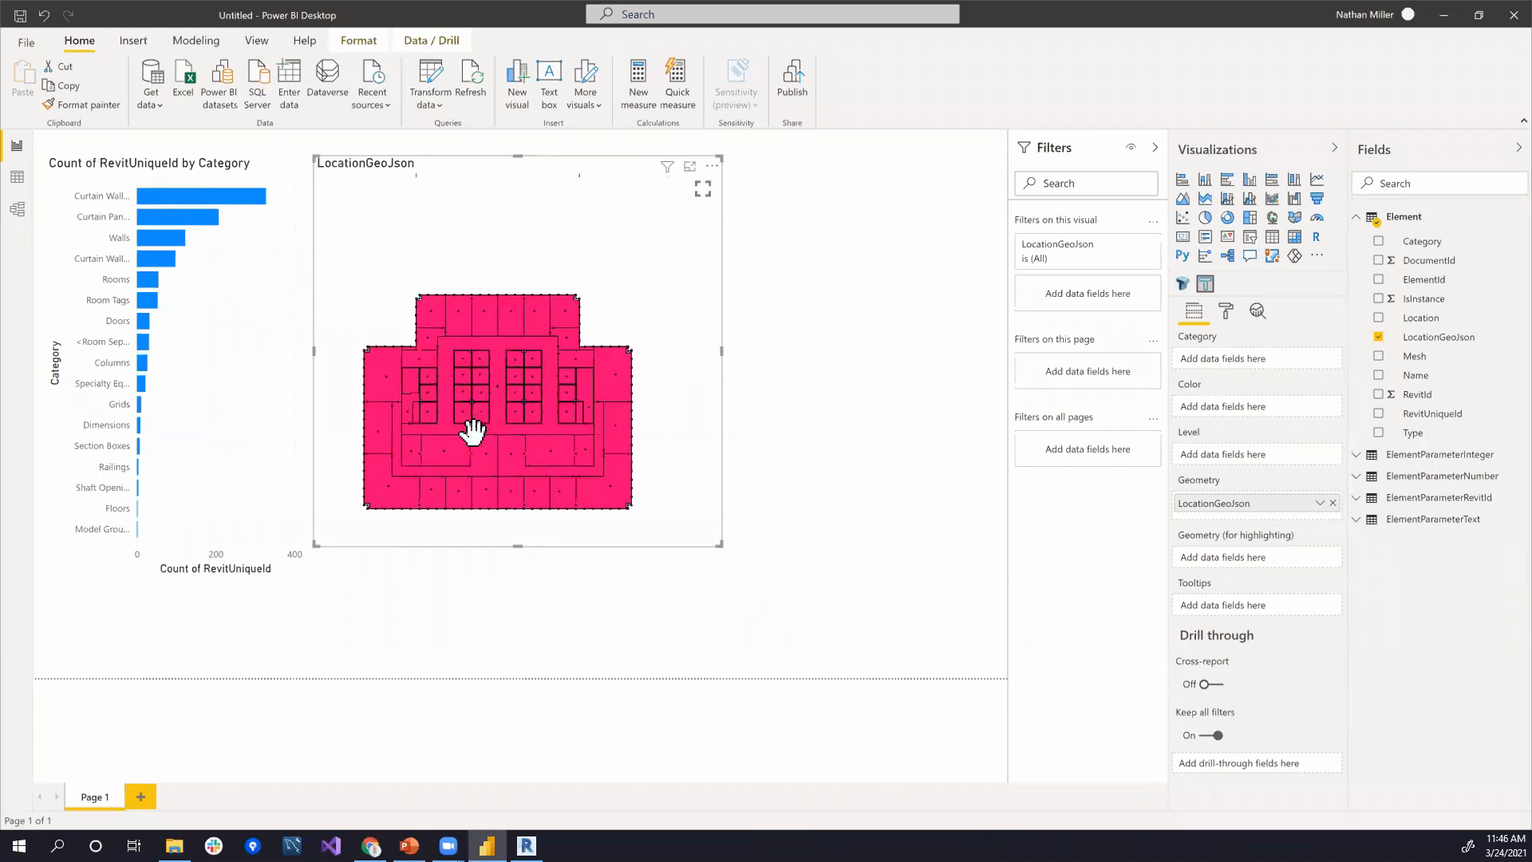
{"action": "scroll", "coordinate": [473, 431], "scroll_direction": "up", "scroll_amount": 3}
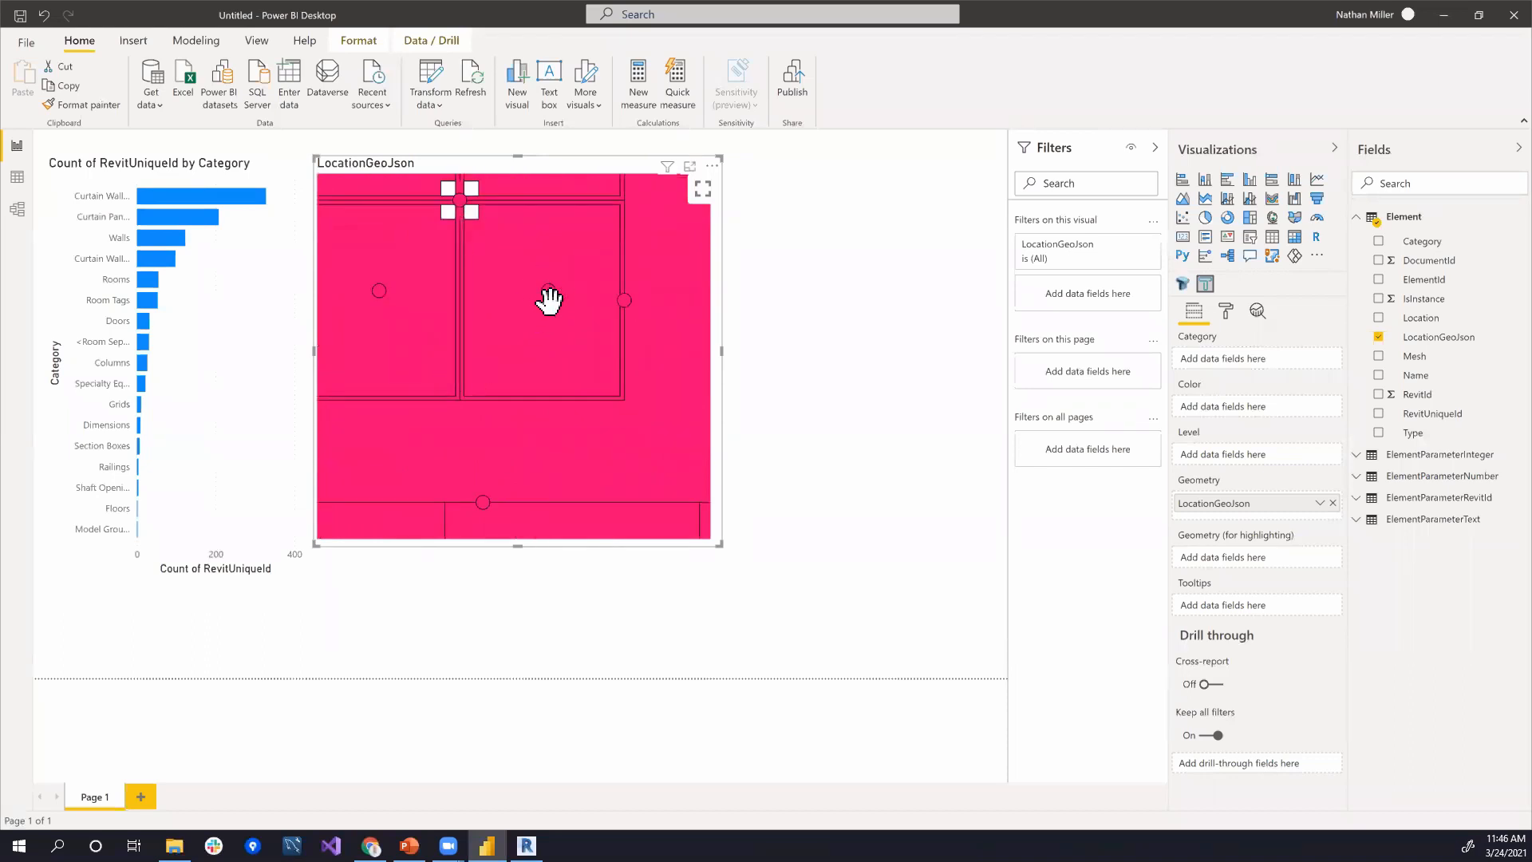
{"action": "scroll", "coordinate": [583, 379], "scroll_direction": "down", "scroll_amount": 4}
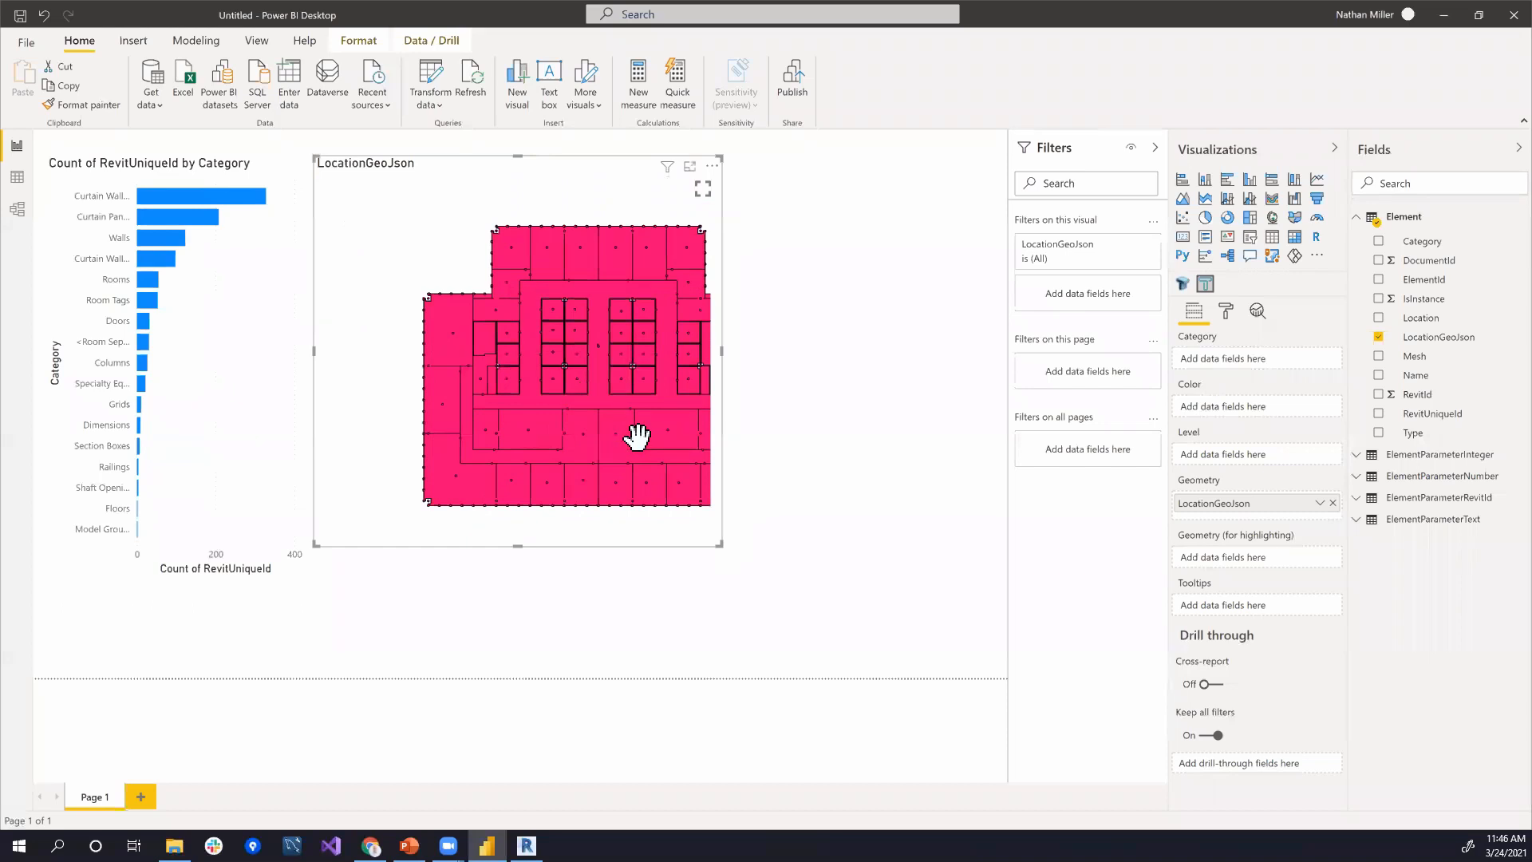
{"action": "left_click_drag", "start_coordinate": [637, 436], "coordinate": [571, 416]}
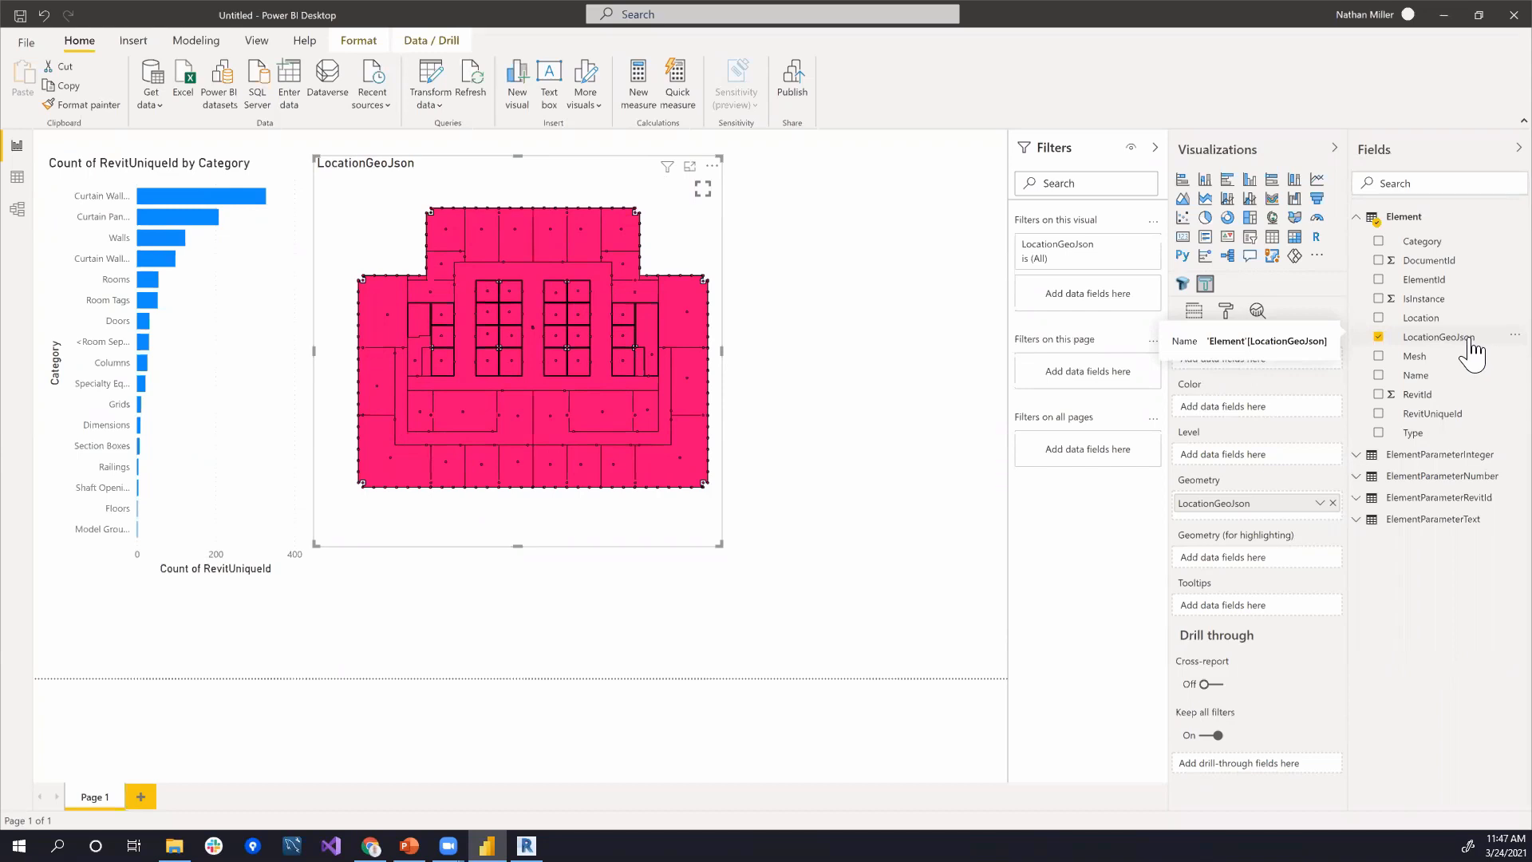
{"action": "left_click_drag", "start_coordinate": [1437, 337], "coordinate": [1288, 573]}
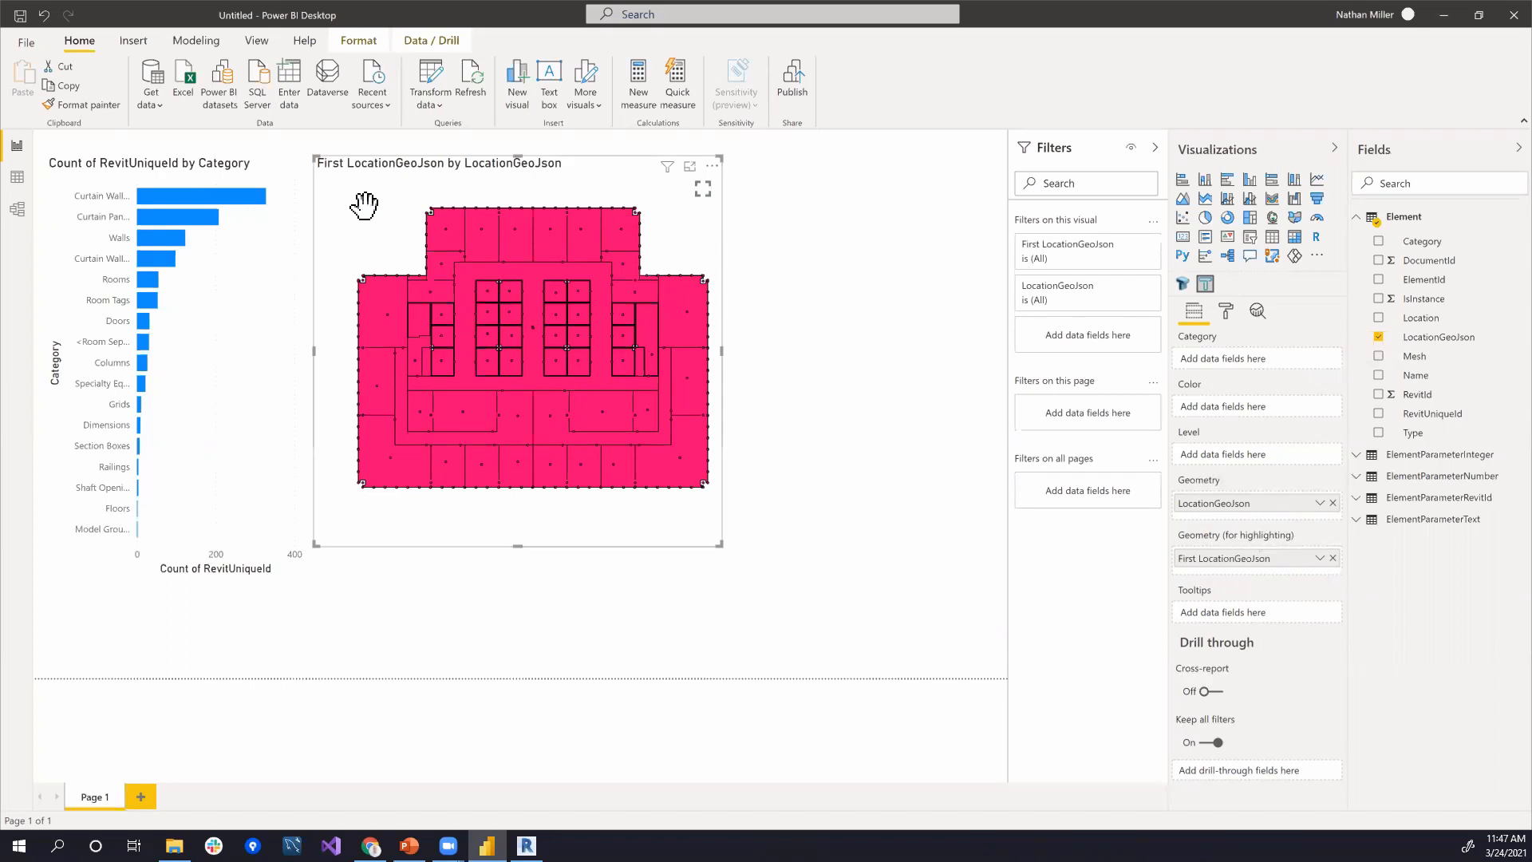
Step: Cross-highlight the floor plan by the Walls, Rooms and longest curtain wall bars in the category chart, and clear the highlighting
{"action": "left_click", "coordinate": [157, 241]}
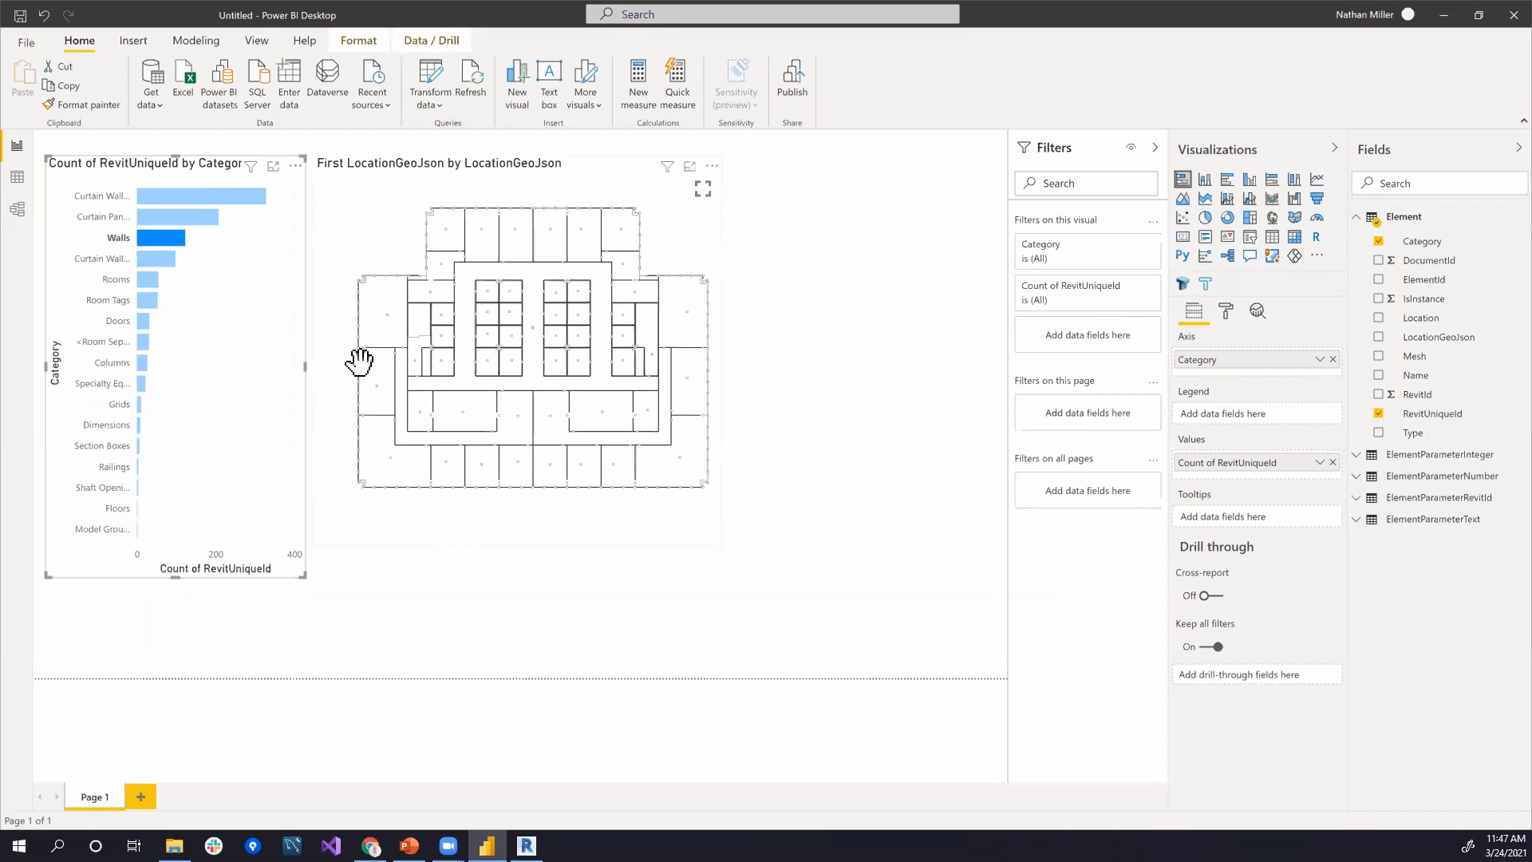
{"action": "left_click", "coordinate": [150, 281]}
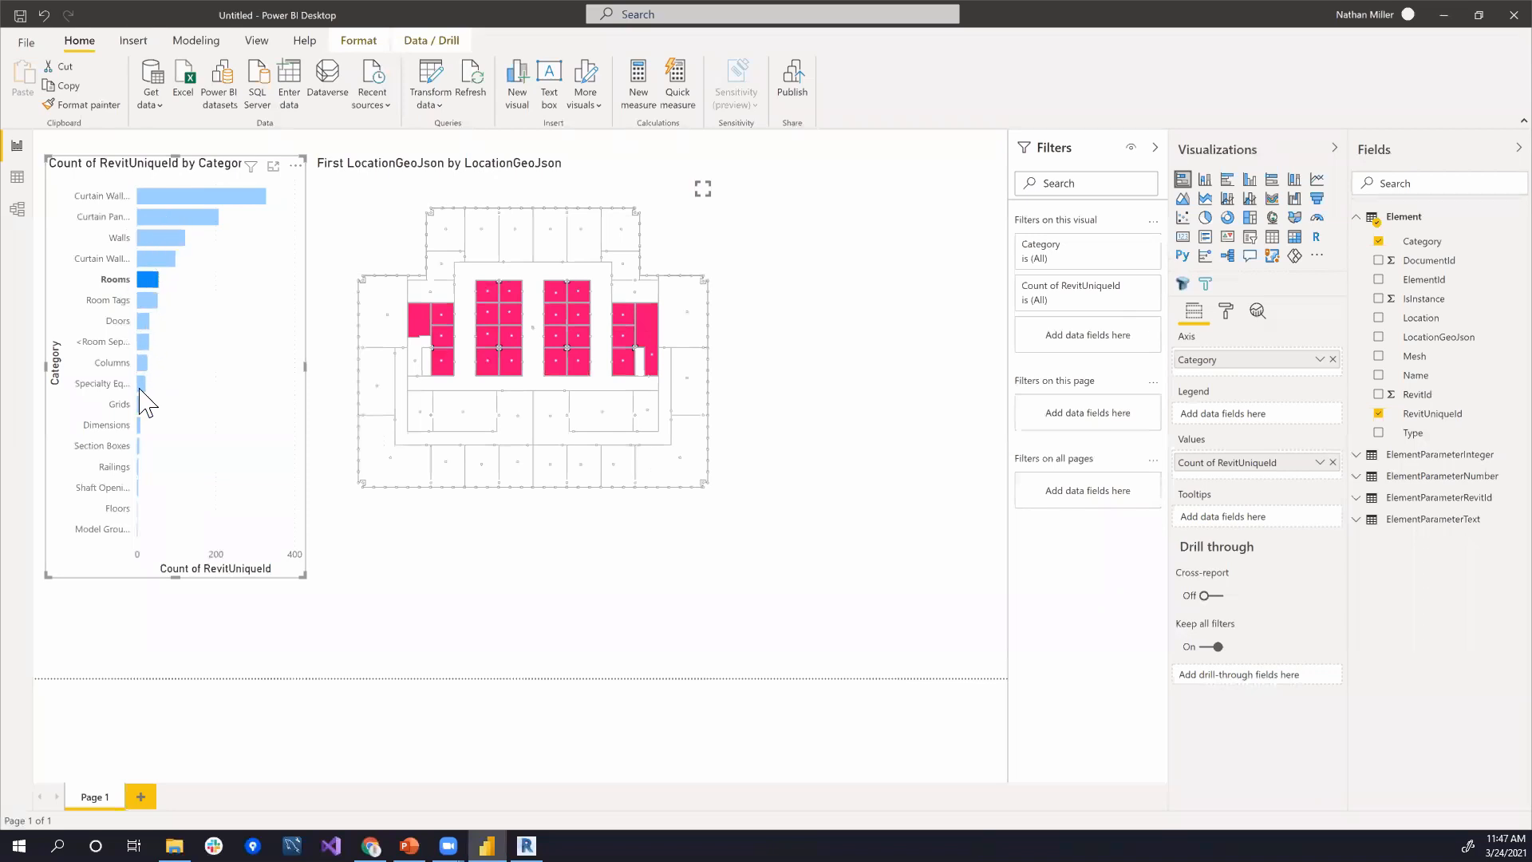
{"action": "left_click", "coordinate": [156, 238]}
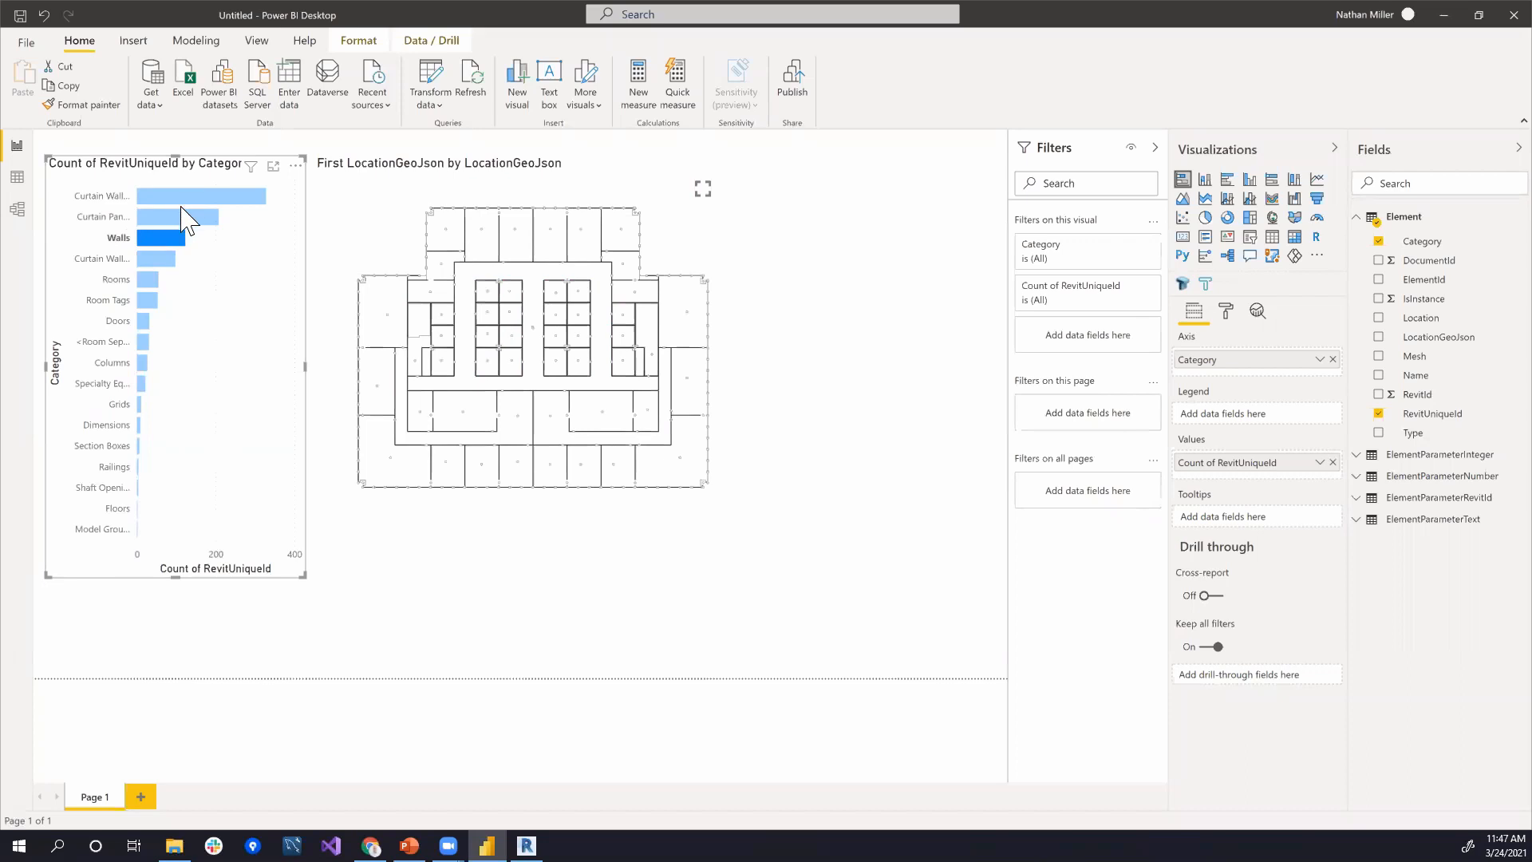
{"action": "left_click", "coordinate": [194, 195]}
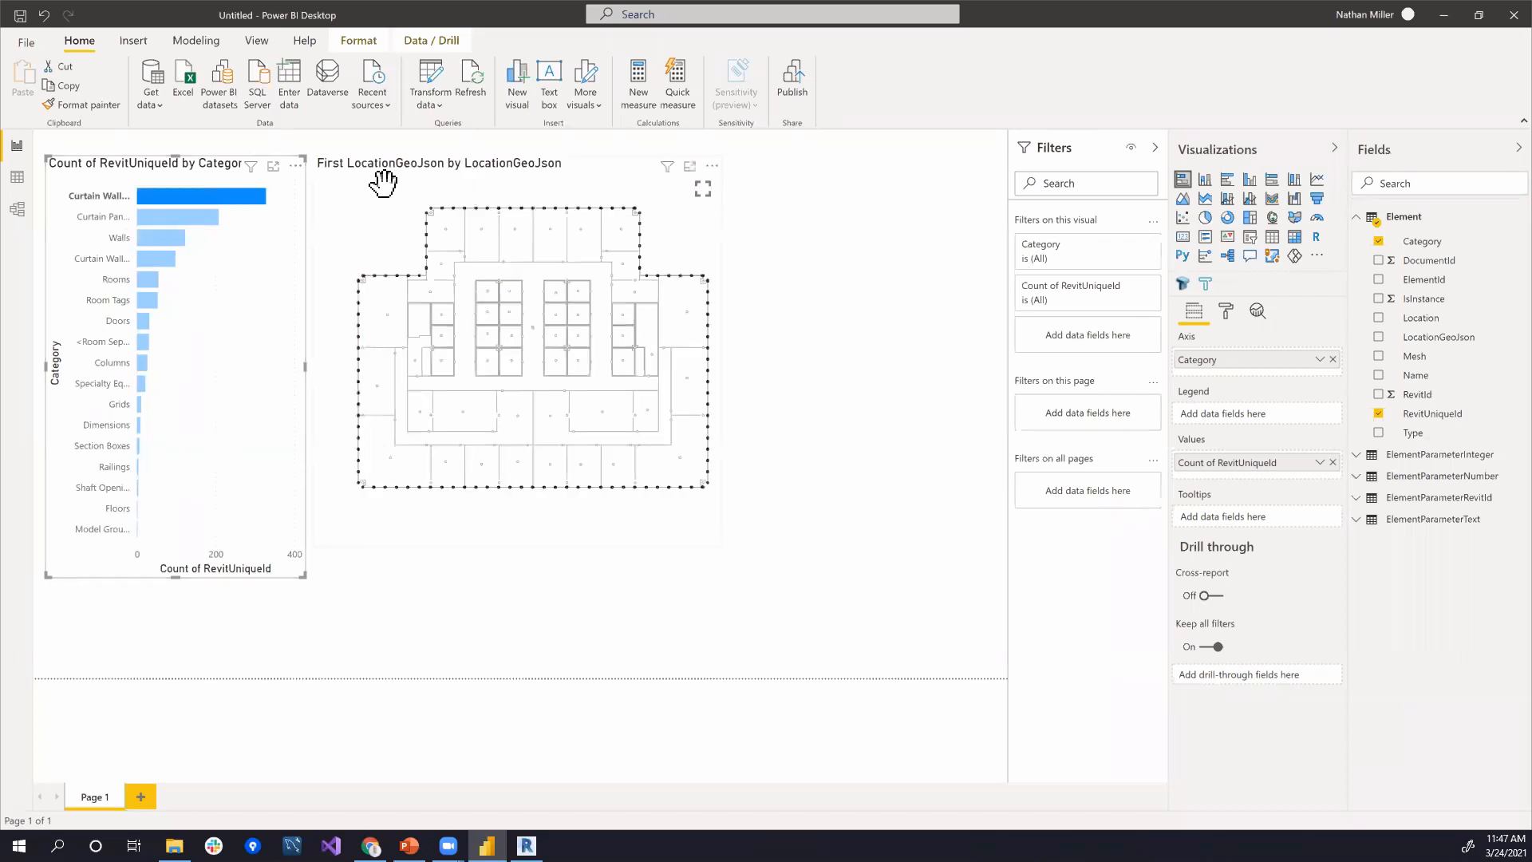
{"action": "left_click", "coordinate": [616, 179]}
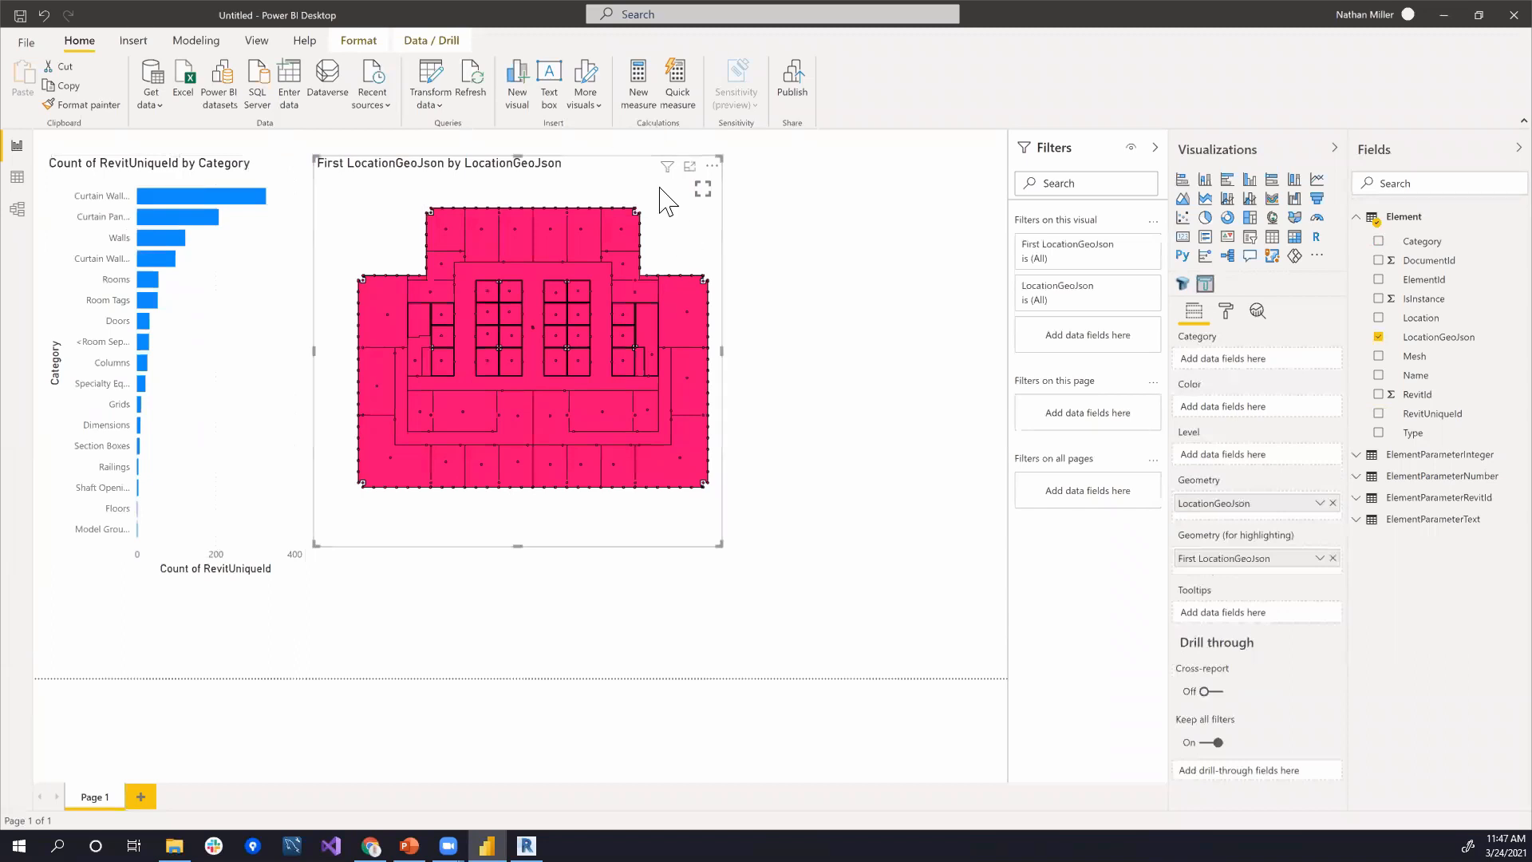
Step: Add a visual-level filter on the Element table's Category field to the floor plan, limited to Rooms, and deselect the visual
{"action": "scroll", "coordinate": [537, 338], "scroll_direction": "down", "scroll_amount": 1}
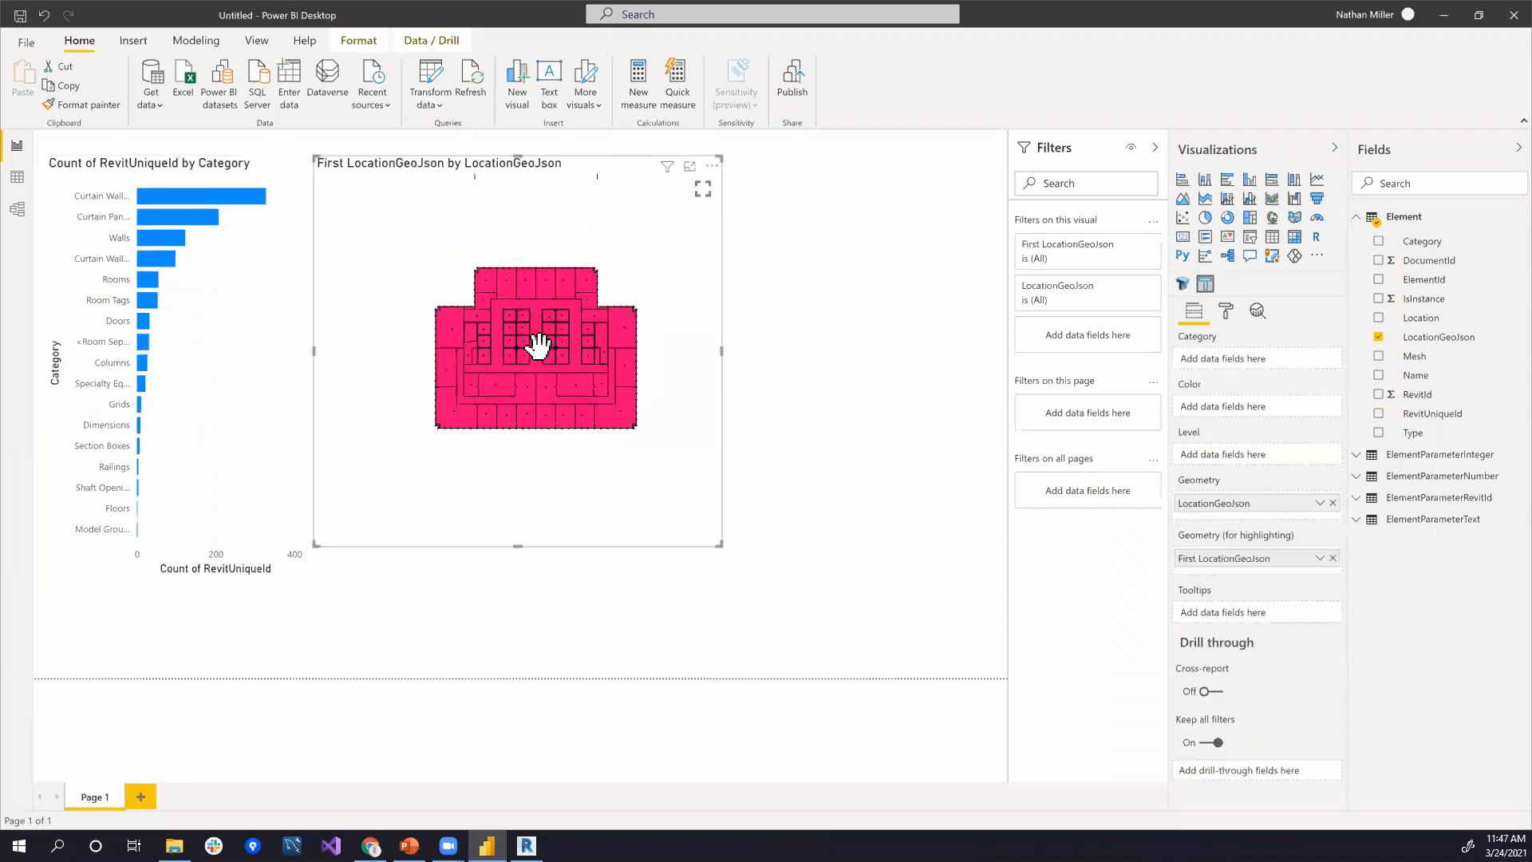
{"action": "scroll", "coordinate": [537, 339], "scroll_direction": "up", "scroll_amount": 2}
{"action": "scroll", "coordinate": [537, 320], "scroll_direction": "down", "scroll_amount": 1}
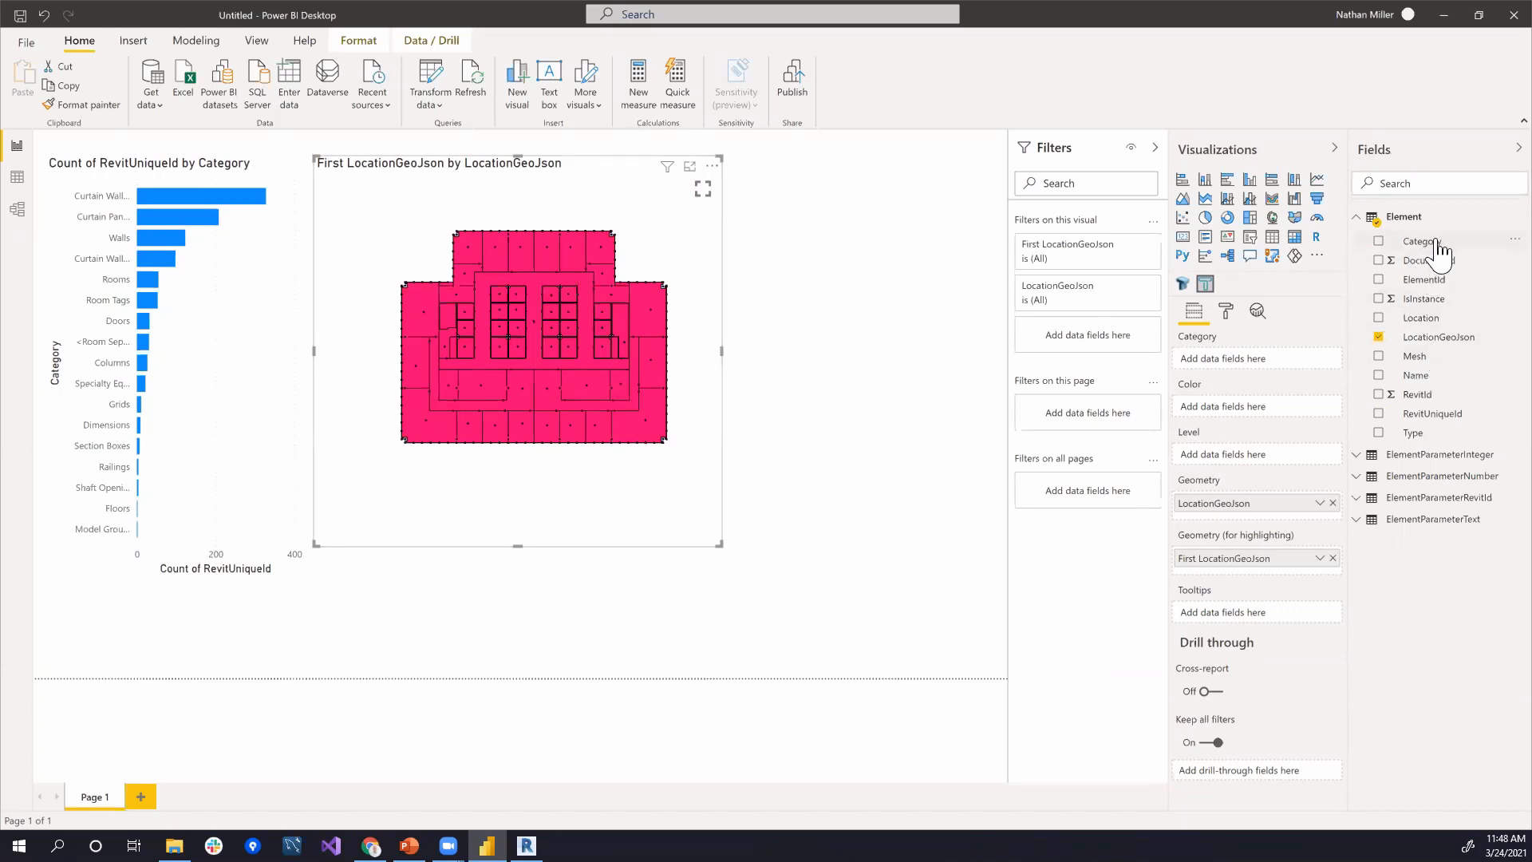
{"action": "left_click_drag", "start_coordinate": [1451, 252], "coordinate": [1125, 375]}
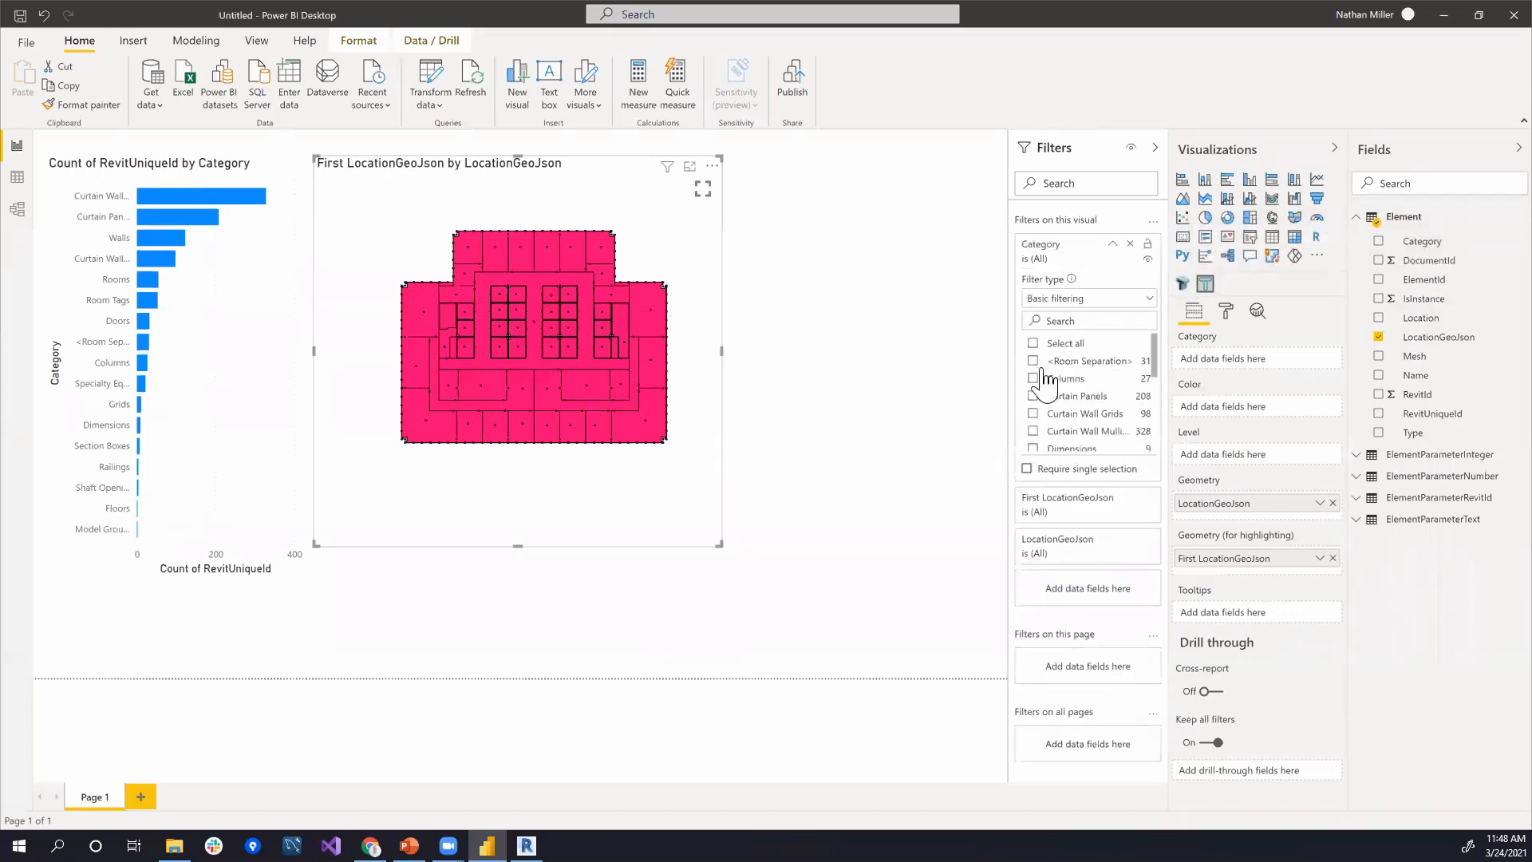
{"action": "scroll", "coordinate": [1062, 389], "scroll_direction": "down", "scroll_amount": 4}
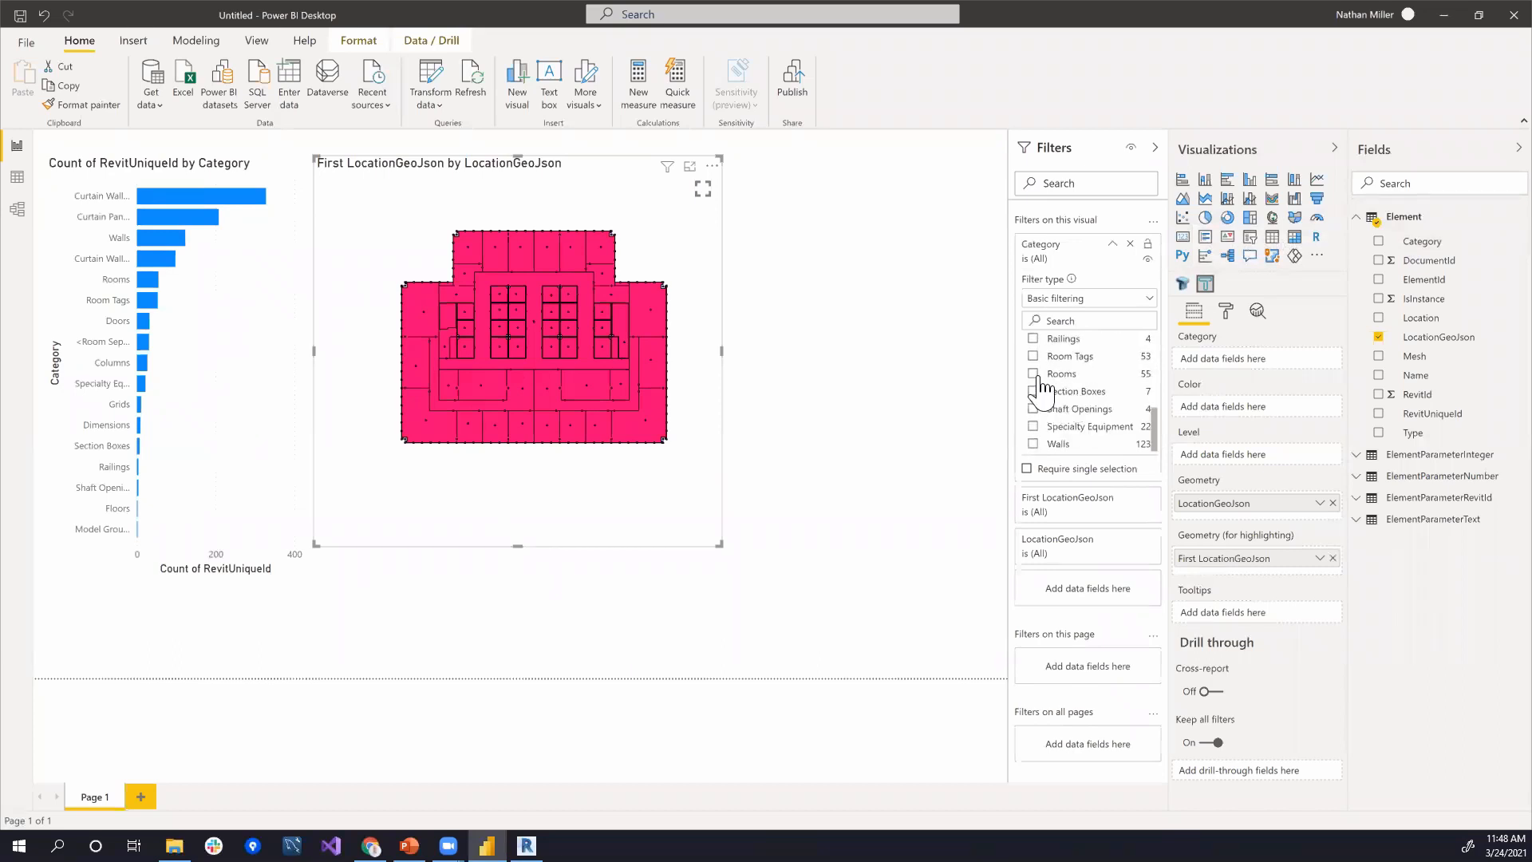
{"action": "scroll", "coordinate": [1101, 402], "scroll_direction": "up", "scroll_amount": 3}
{"action": "scroll", "coordinate": [1081, 401], "scroll_direction": "down", "scroll_amount": 3}
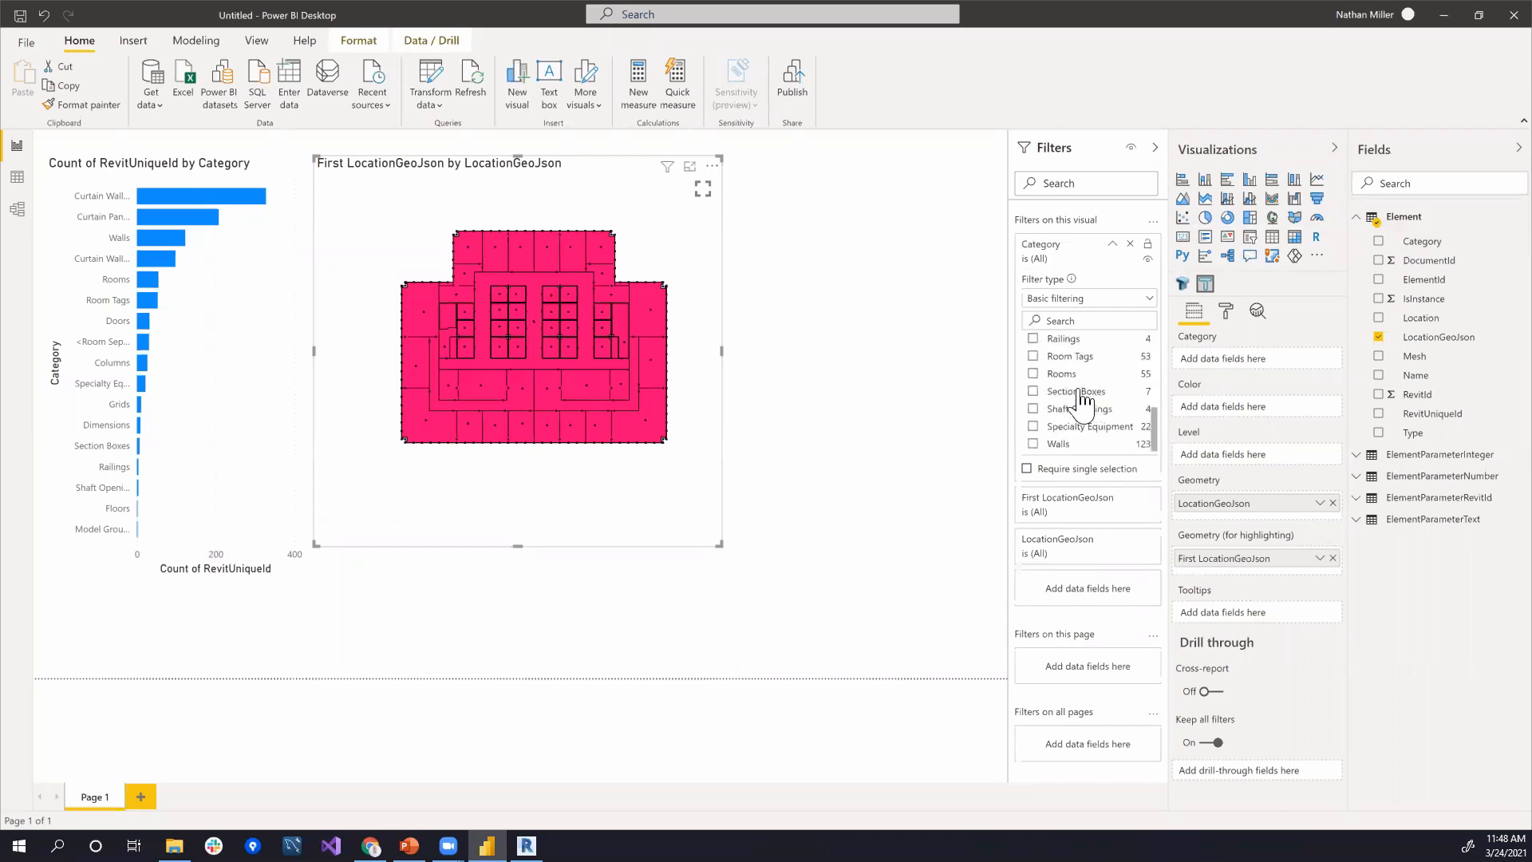
{"action": "left_click", "coordinate": [1034, 375]}
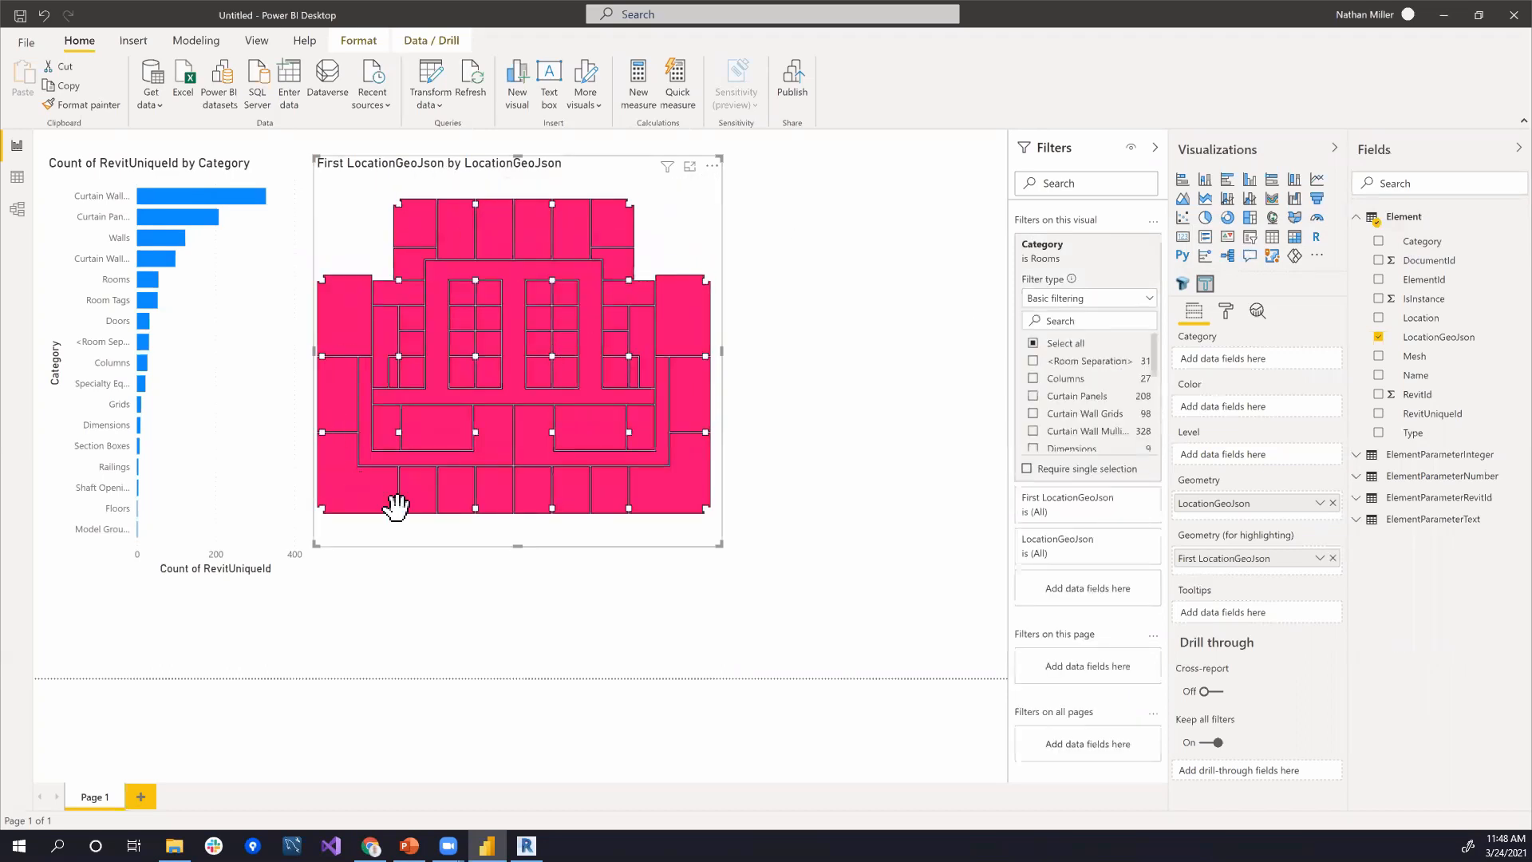
{"action": "left_click", "coordinate": [456, 238]}
{"action": "left_click", "coordinate": [453, 241]}
{"action": "left_click", "coordinate": [866, 391]}
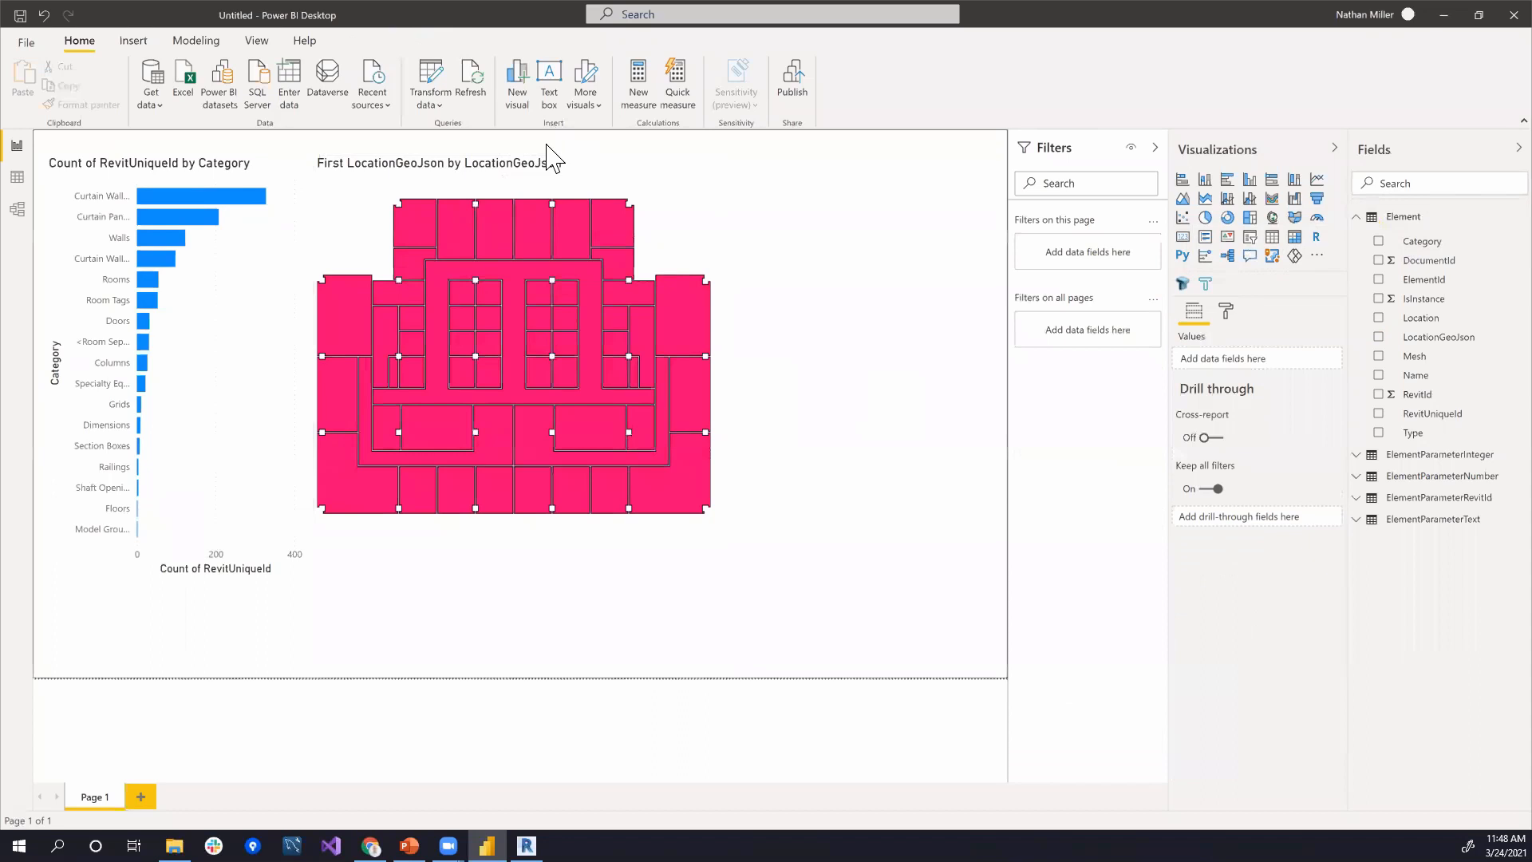
Step: Resize the floor plan visual, extending its lower edge level with the bar chart and making it slightly narrower
{"action": "left_click", "coordinate": [517, 547]}
{"action": "left_click_drag", "start_coordinate": [517, 546], "coordinate": [559, 577]}
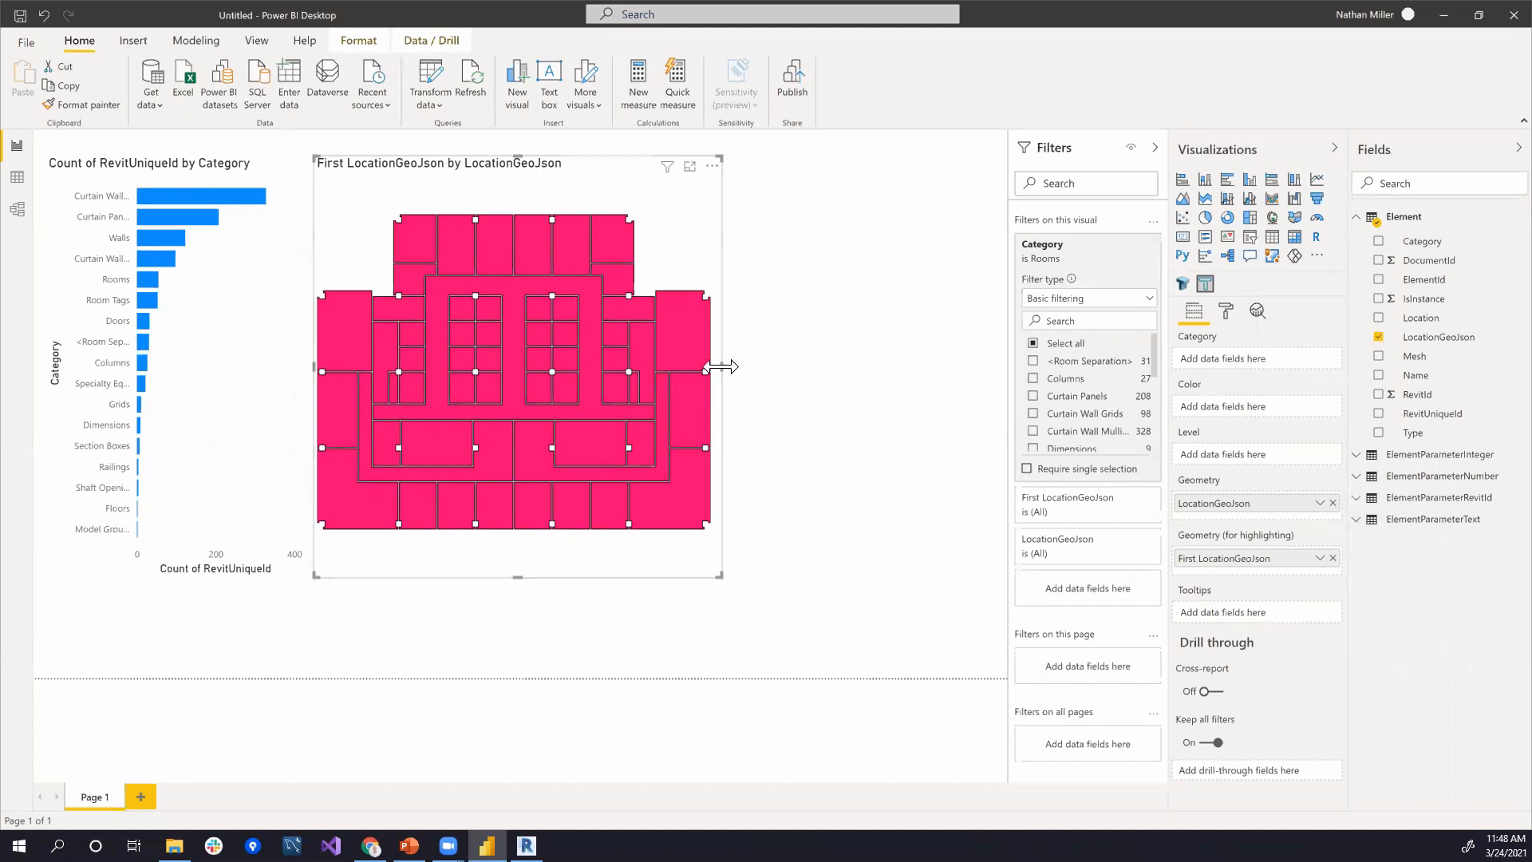
{"action": "left_click_drag", "start_coordinate": [711, 368], "coordinate": [700, 372]}
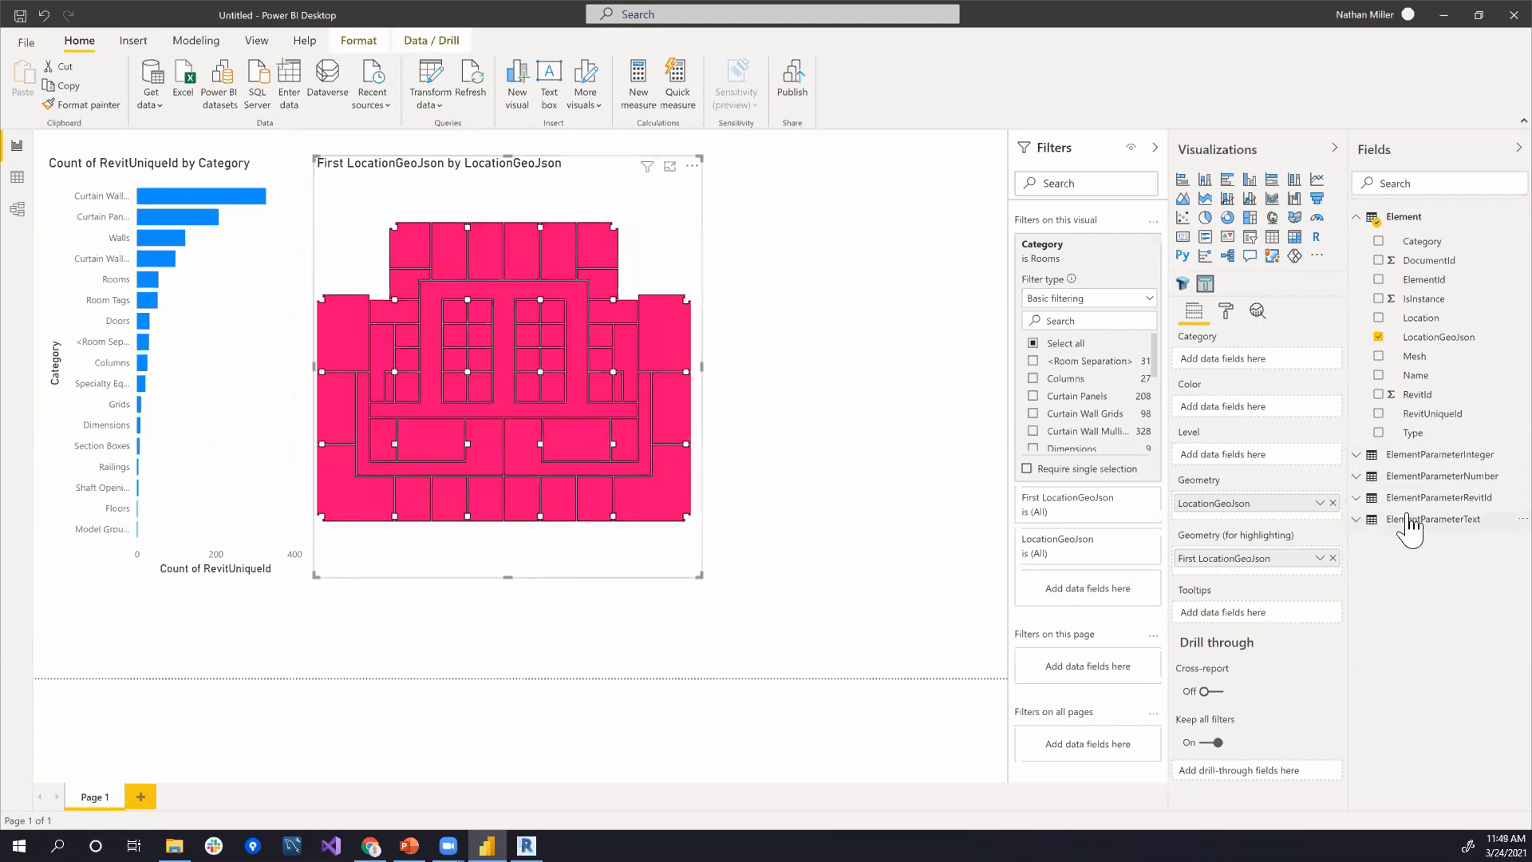
Step: Filter the floor plan visual by the ElementParameterText table's Name field, keeping only the value Name
{"action": "left_click", "coordinate": [1359, 520]}
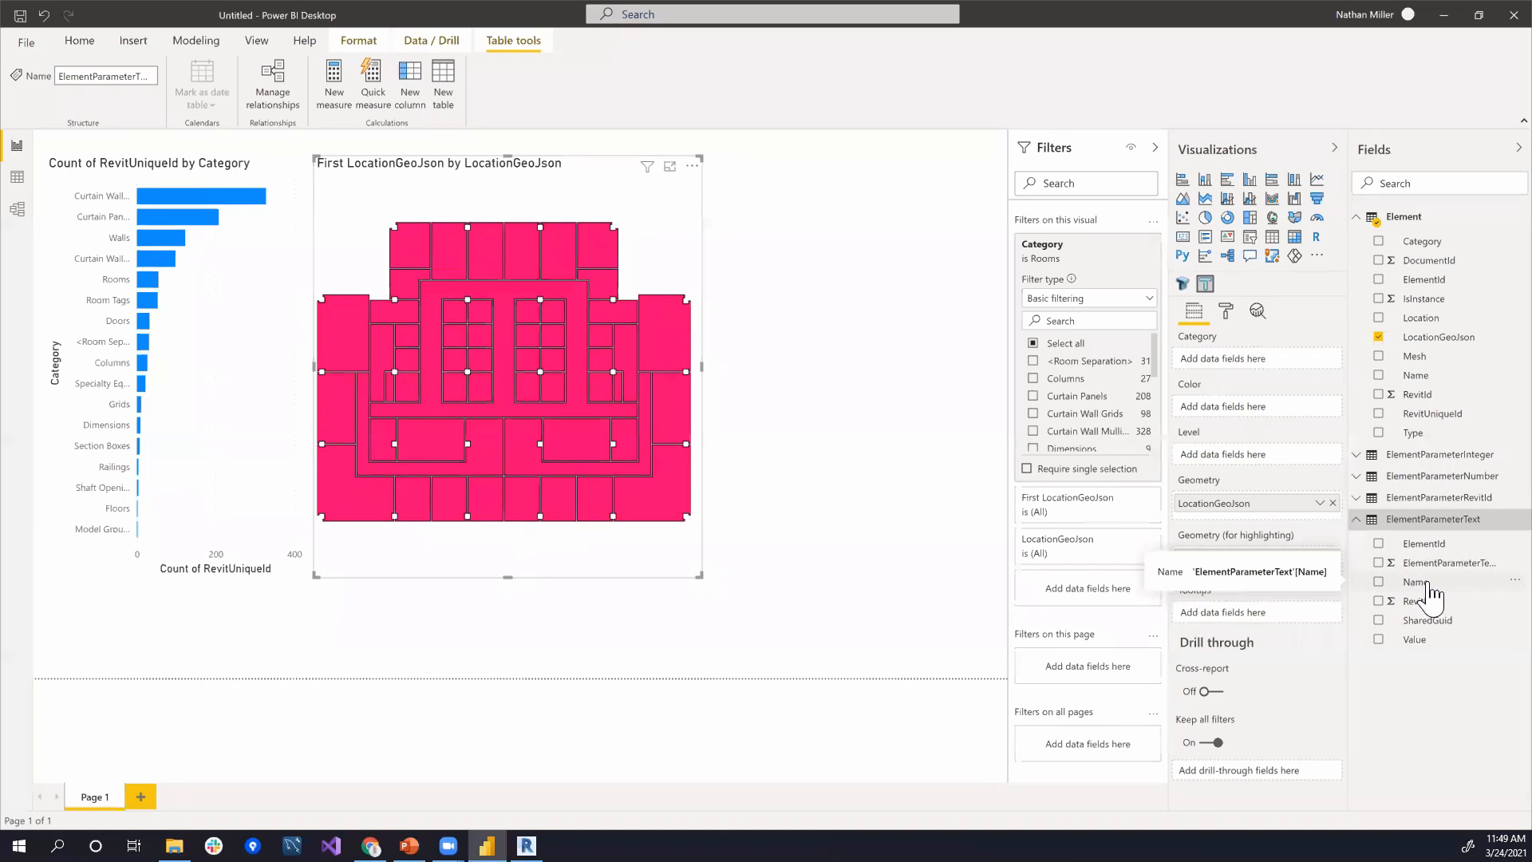
{"action": "left_click_drag", "start_coordinate": [1427, 587], "coordinate": [1100, 600]}
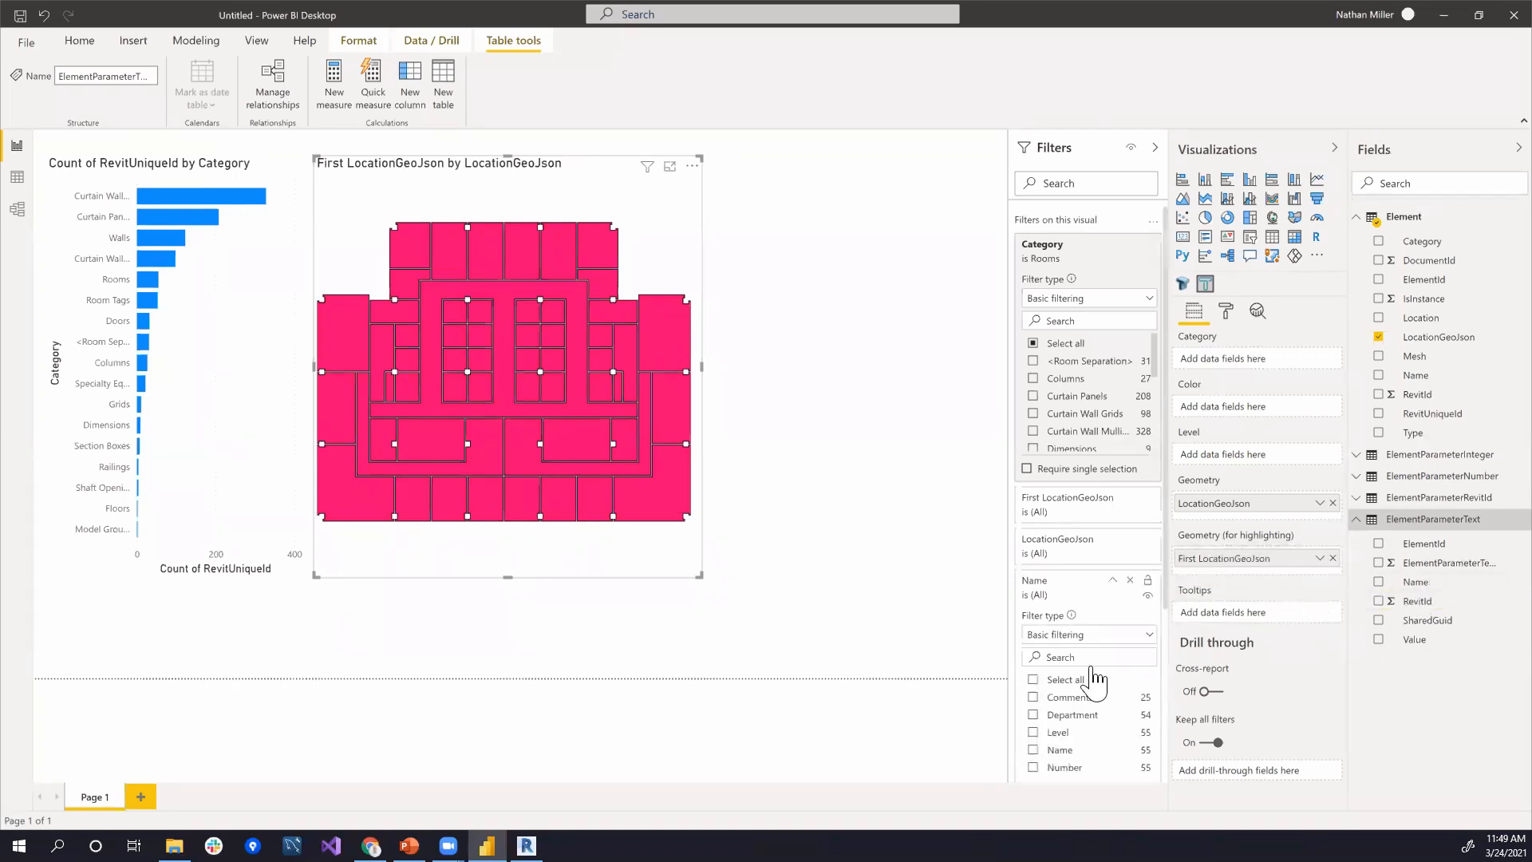
{"action": "scroll", "coordinate": [1097, 679], "scroll_direction": "down", "scroll_amount": 2}
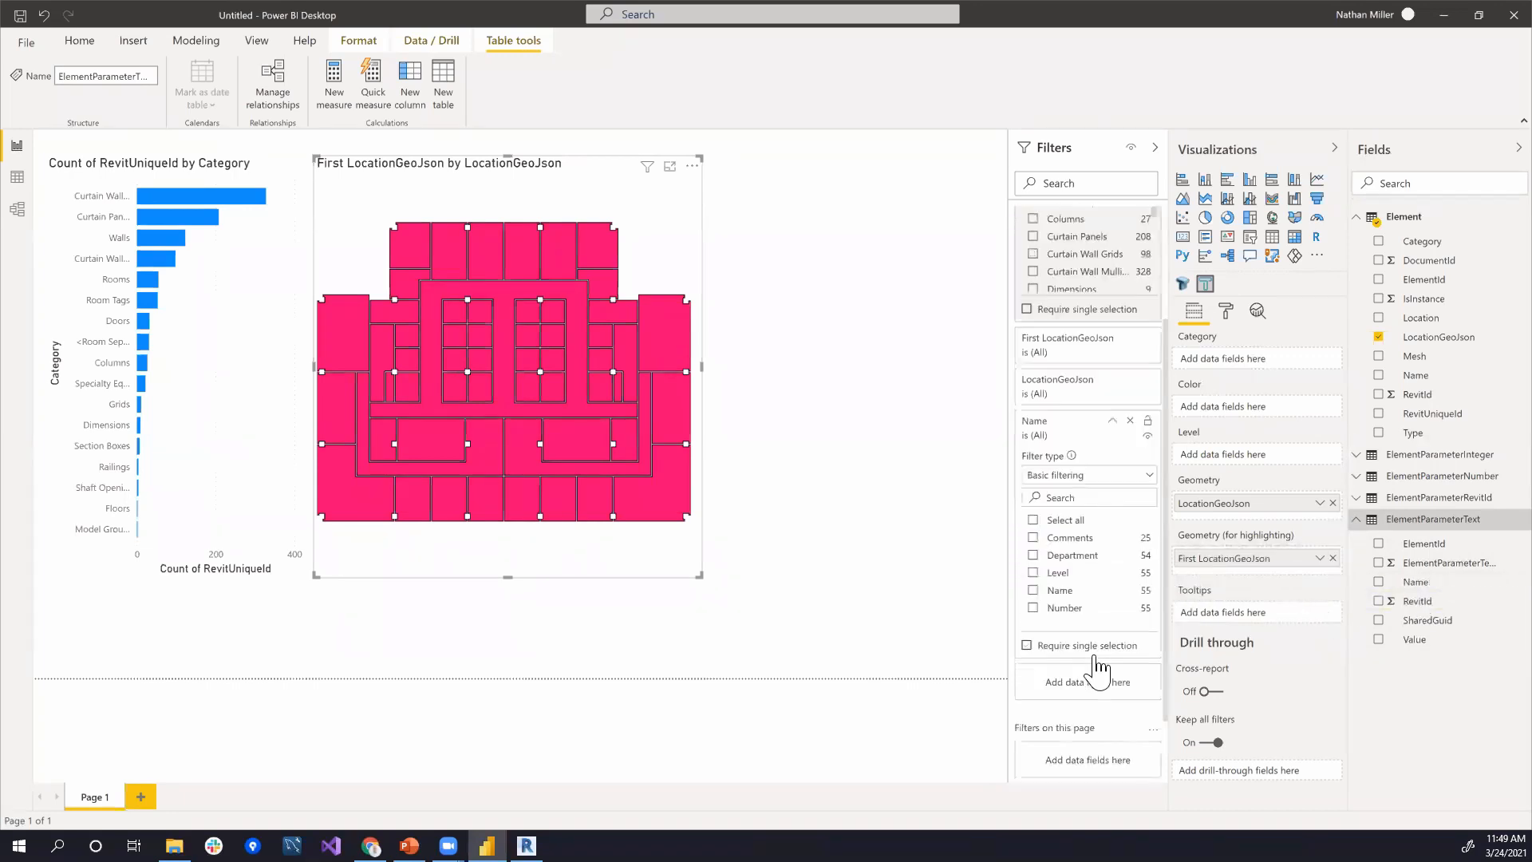
{"action": "left_click", "coordinate": [1033, 591]}
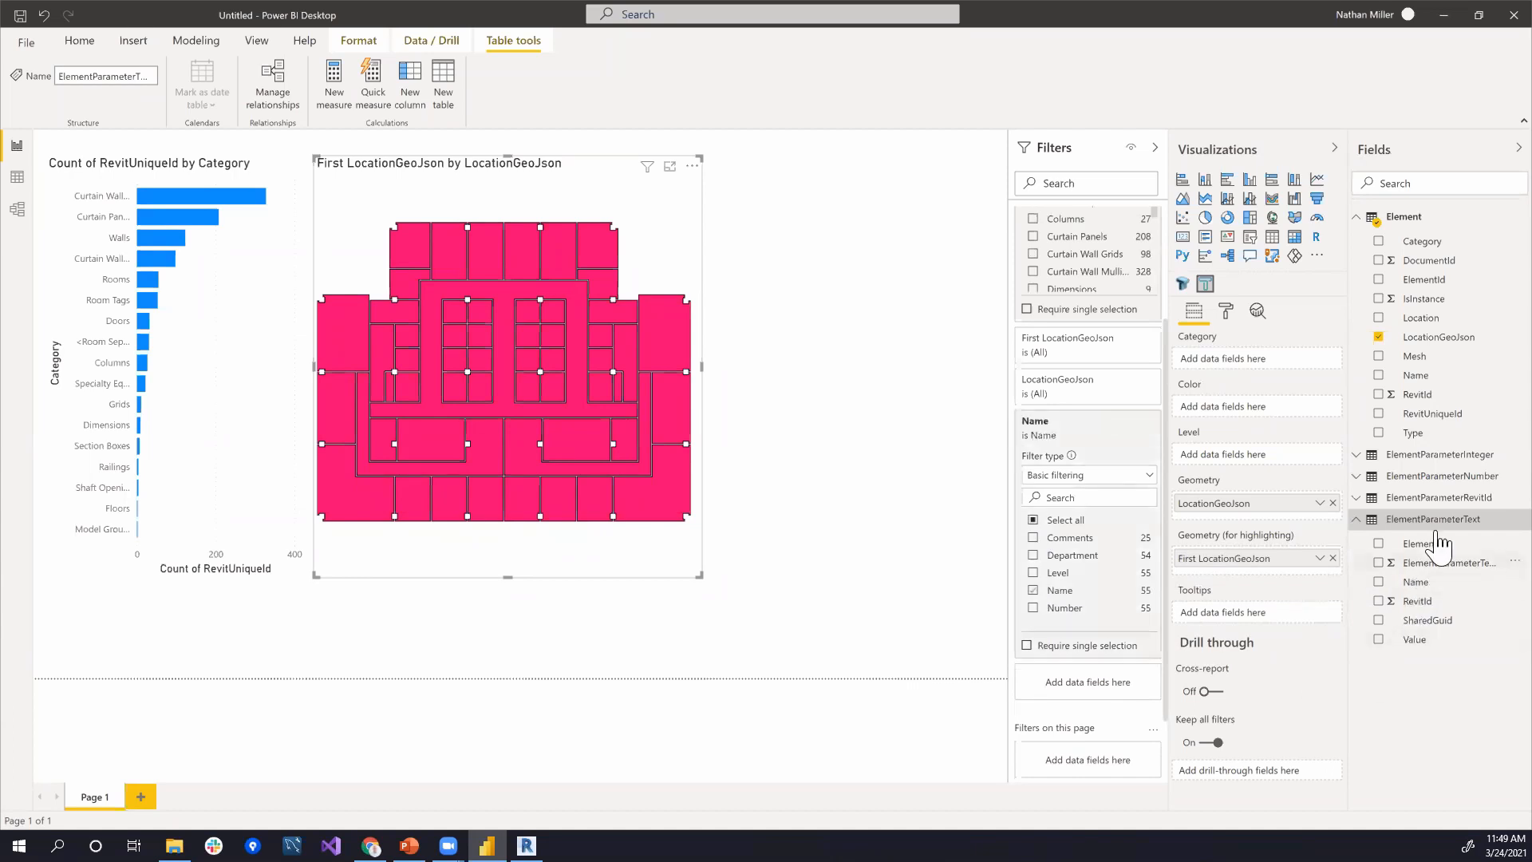
Step: Use the ElementParameterText table's Value field as the floor plan visual's category so rooms are colored by name
{"action": "left_click_drag", "start_coordinate": [1428, 647], "coordinate": [1258, 370]}
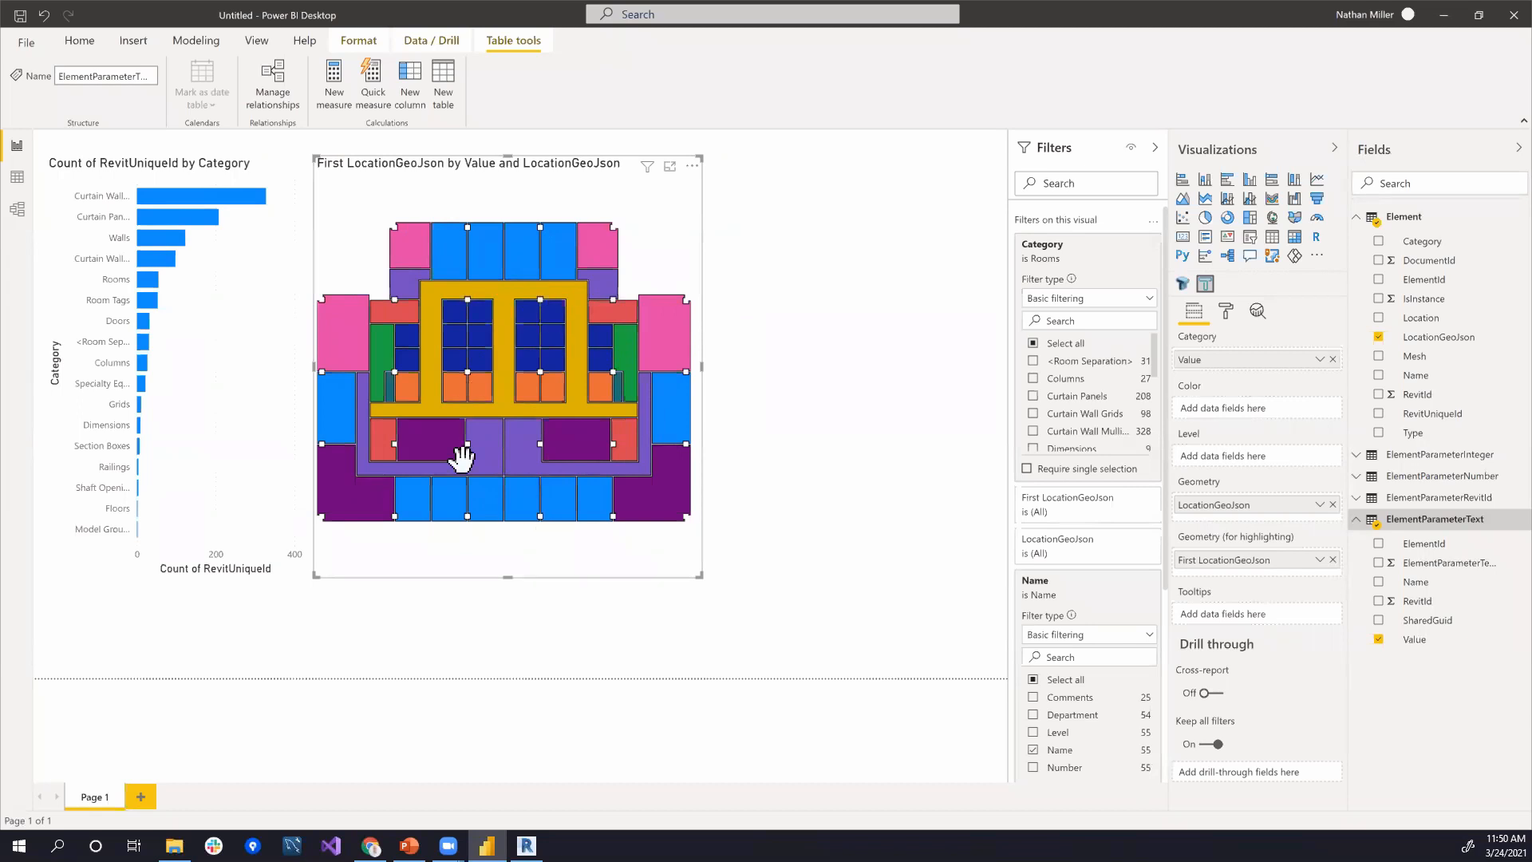
{"action": "mouse_move", "coordinate": [693, 576]}
{"action": "left_mouse_down"}
{"action": "mouse_move", "coordinate": [653, 582]}
{"action": "mouse_move", "coordinate": [698, 580]}
{"action": "left_mouse_up"}
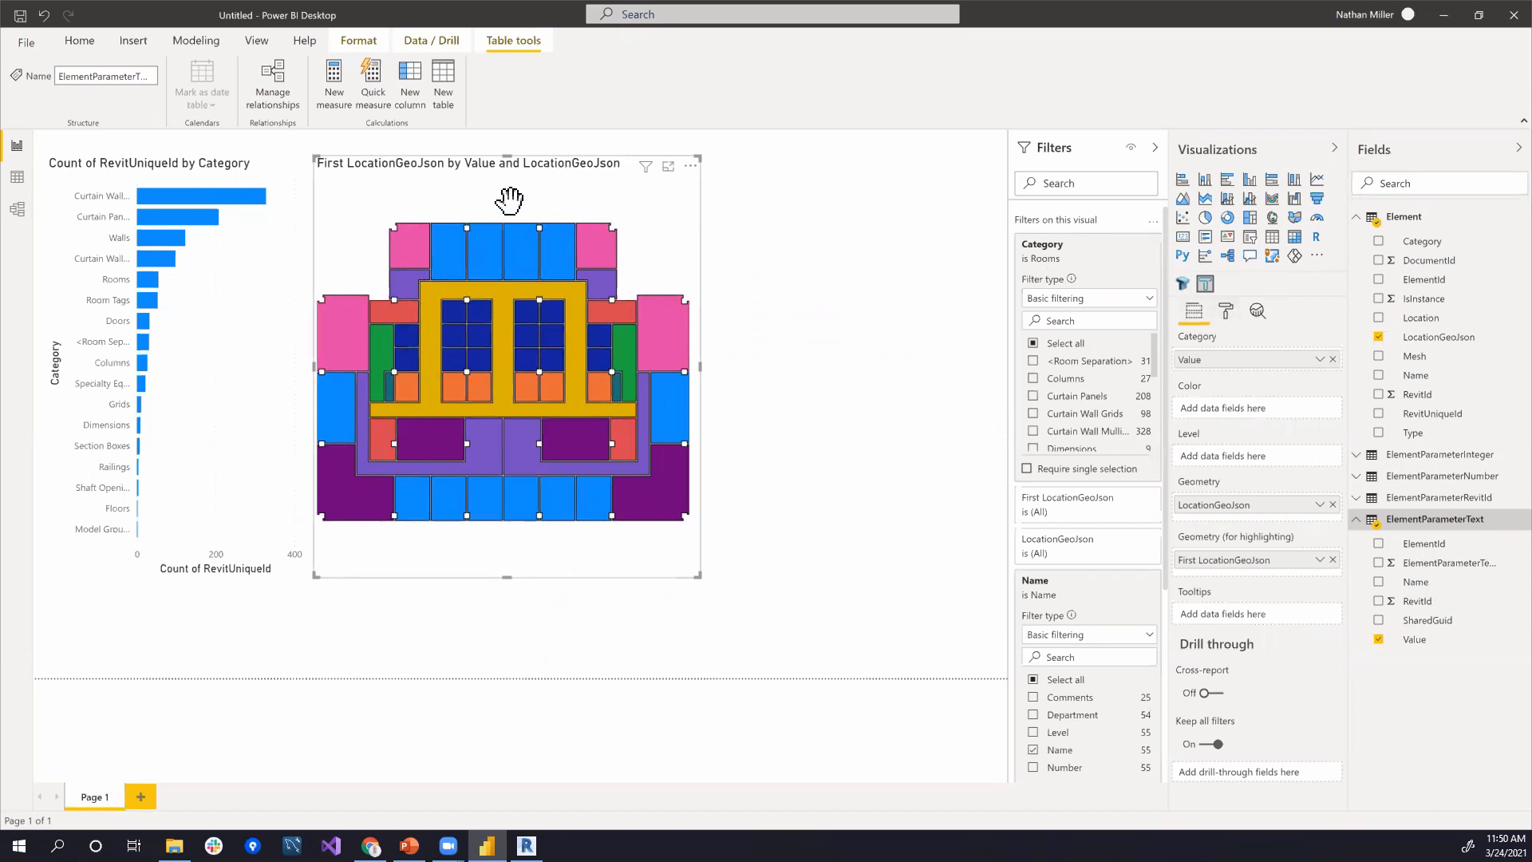
Step: Set the Conference rooms' data color in the floor plan visual to light pink
{"action": "left_click", "coordinate": [1226, 311]}
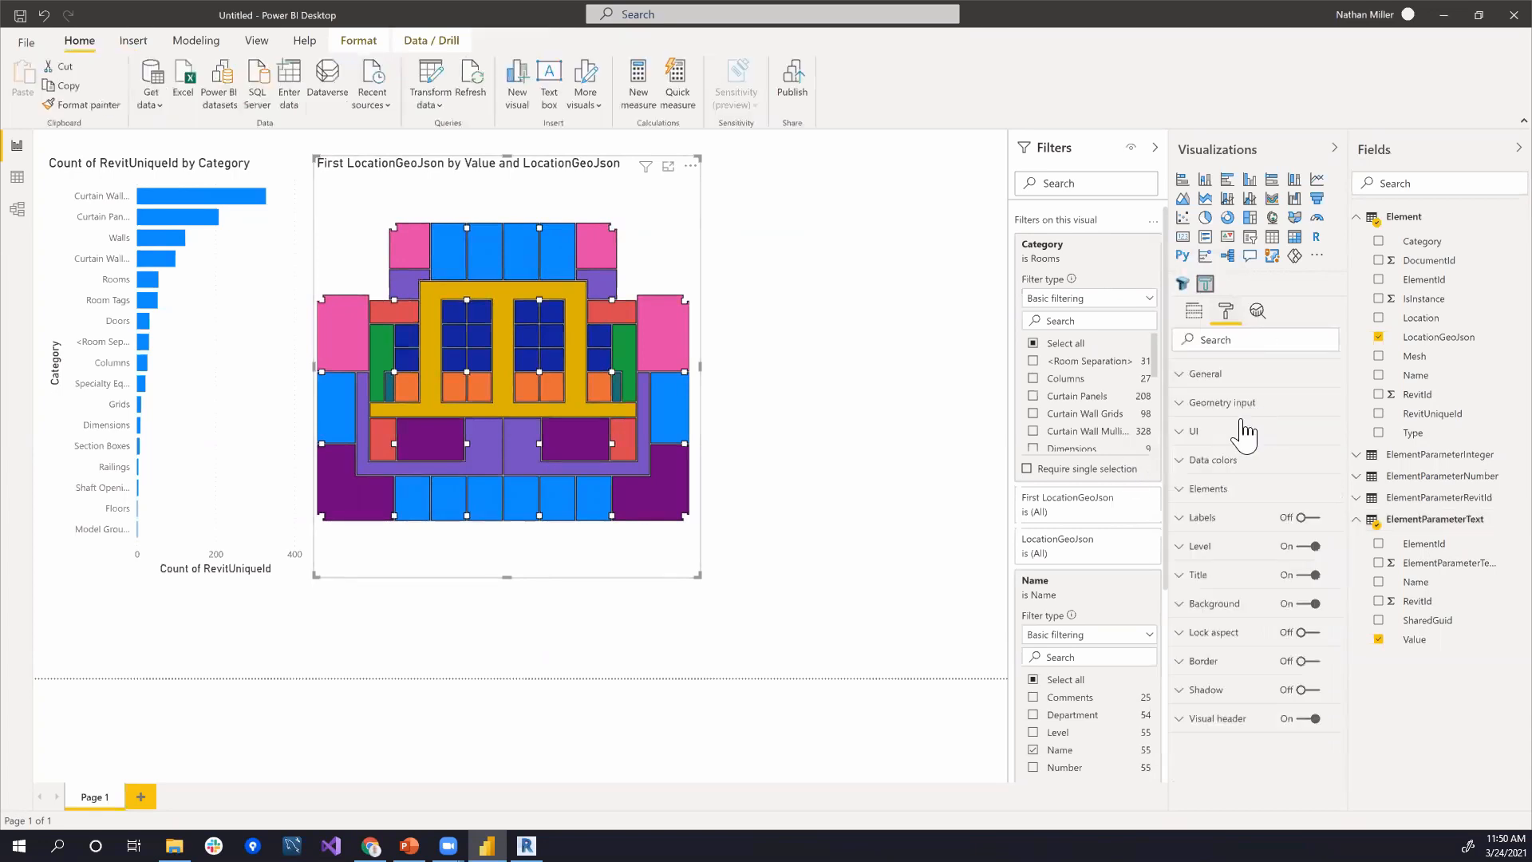
{"action": "left_click", "coordinate": [1177, 466]}
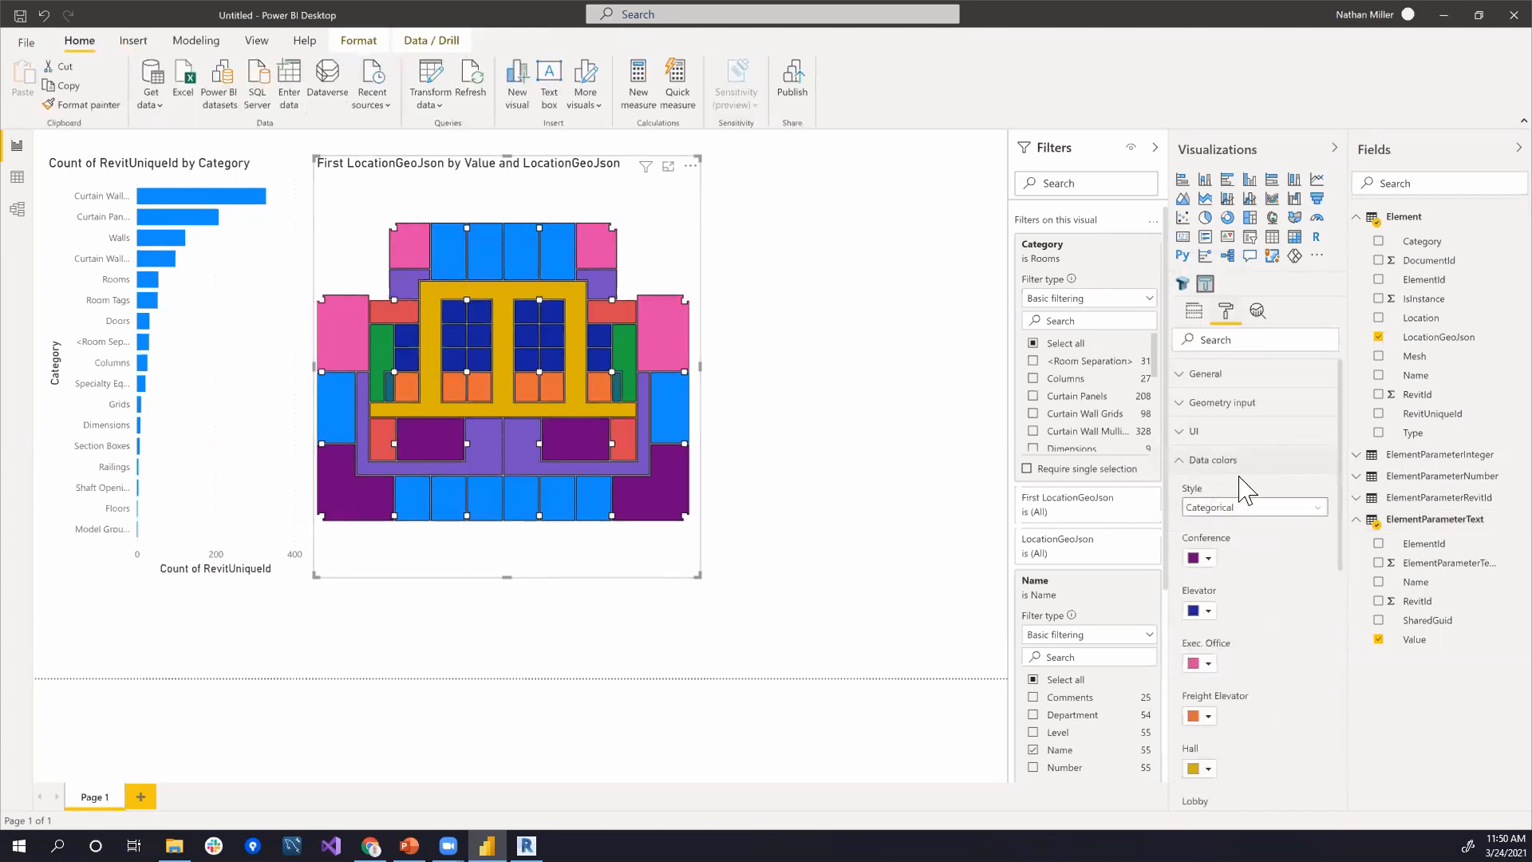
{"action": "scroll", "coordinate": [1258, 582], "scroll_direction": "down", "scroll_amount": 2}
{"action": "scroll", "coordinate": [1229, 457], "scroll_direction": "up", "scroll_amount": 2}
{"action": "scroll", "coordinate": [1253, 574], "scroll_direction": "down", "scroll_amount": 4}
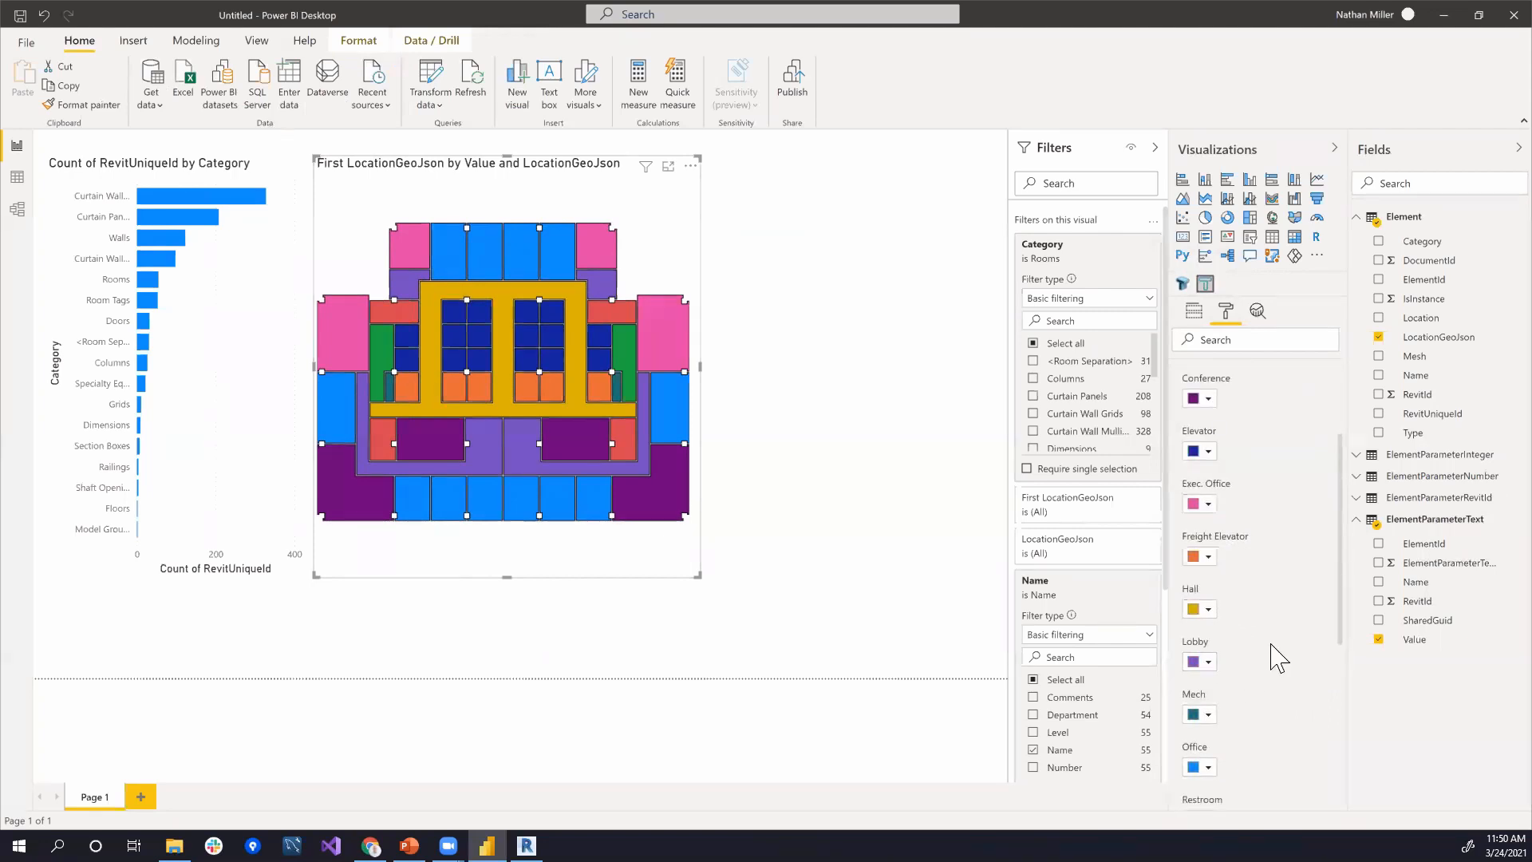
{"action": "left_click", "coordinate": [1210, 401]}
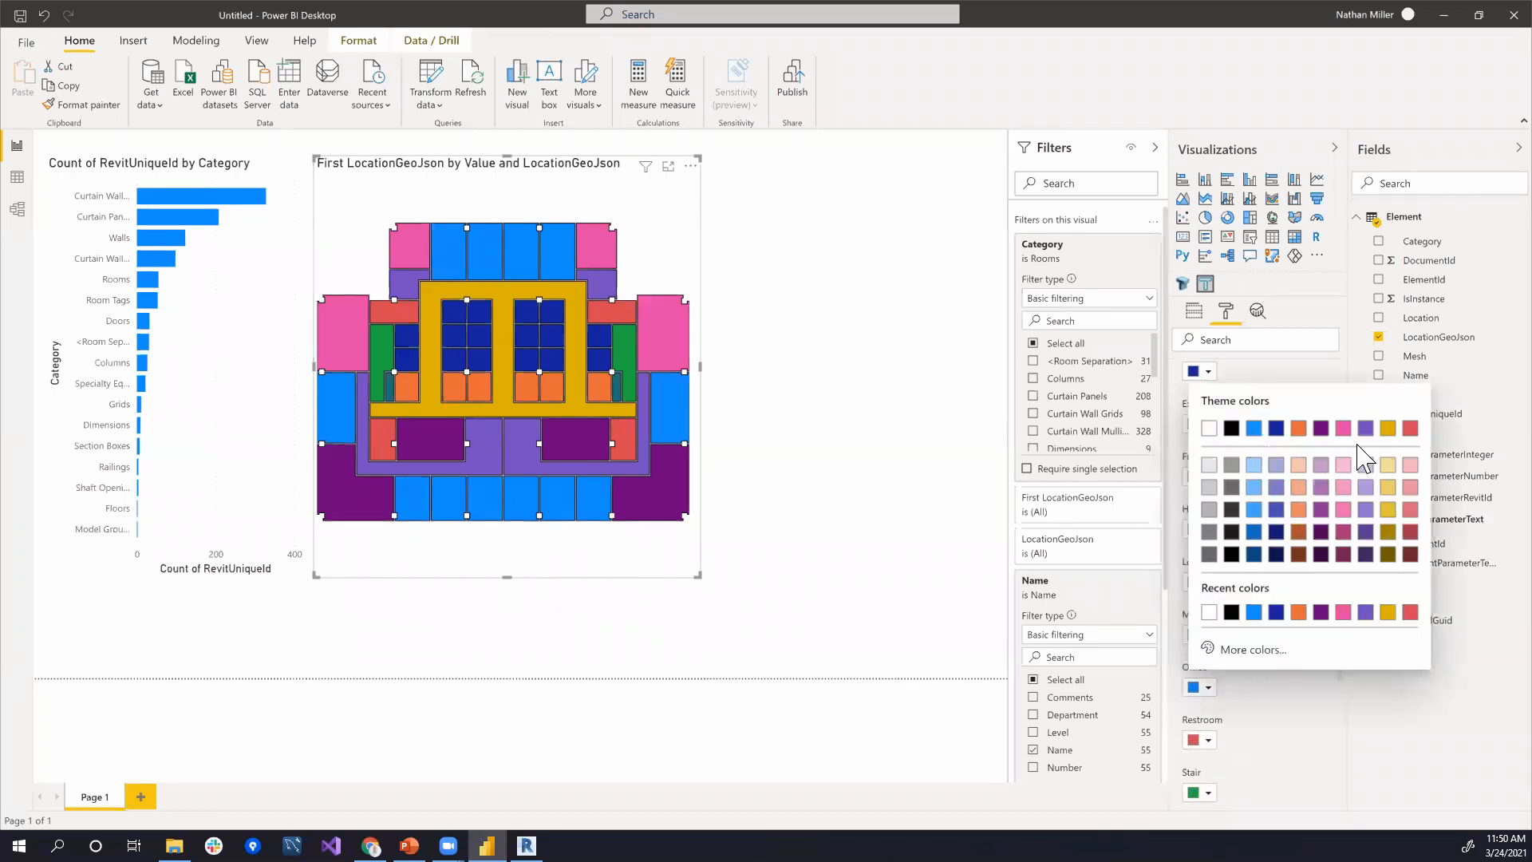
{"action": "left_click", "coordinate": [1344, 466]}
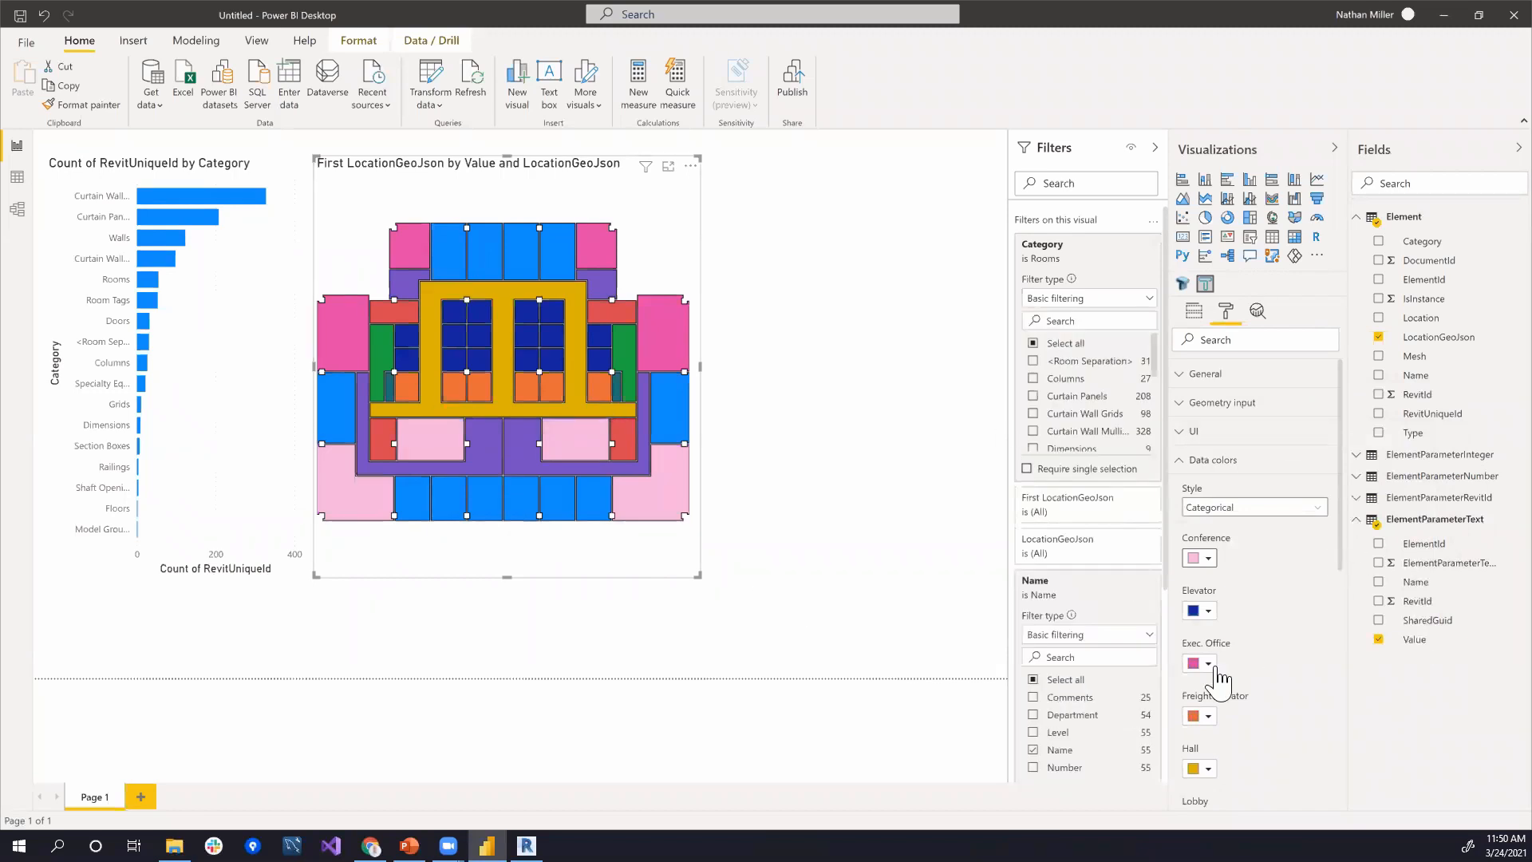
Step: Set the data colors of both Elevator and Freight Elevator in the floor plan visual to medium grey
{"action": "scroll", "coordinate": [1245, 658], "scroll_direction": "down", "scroll_amount": 3}
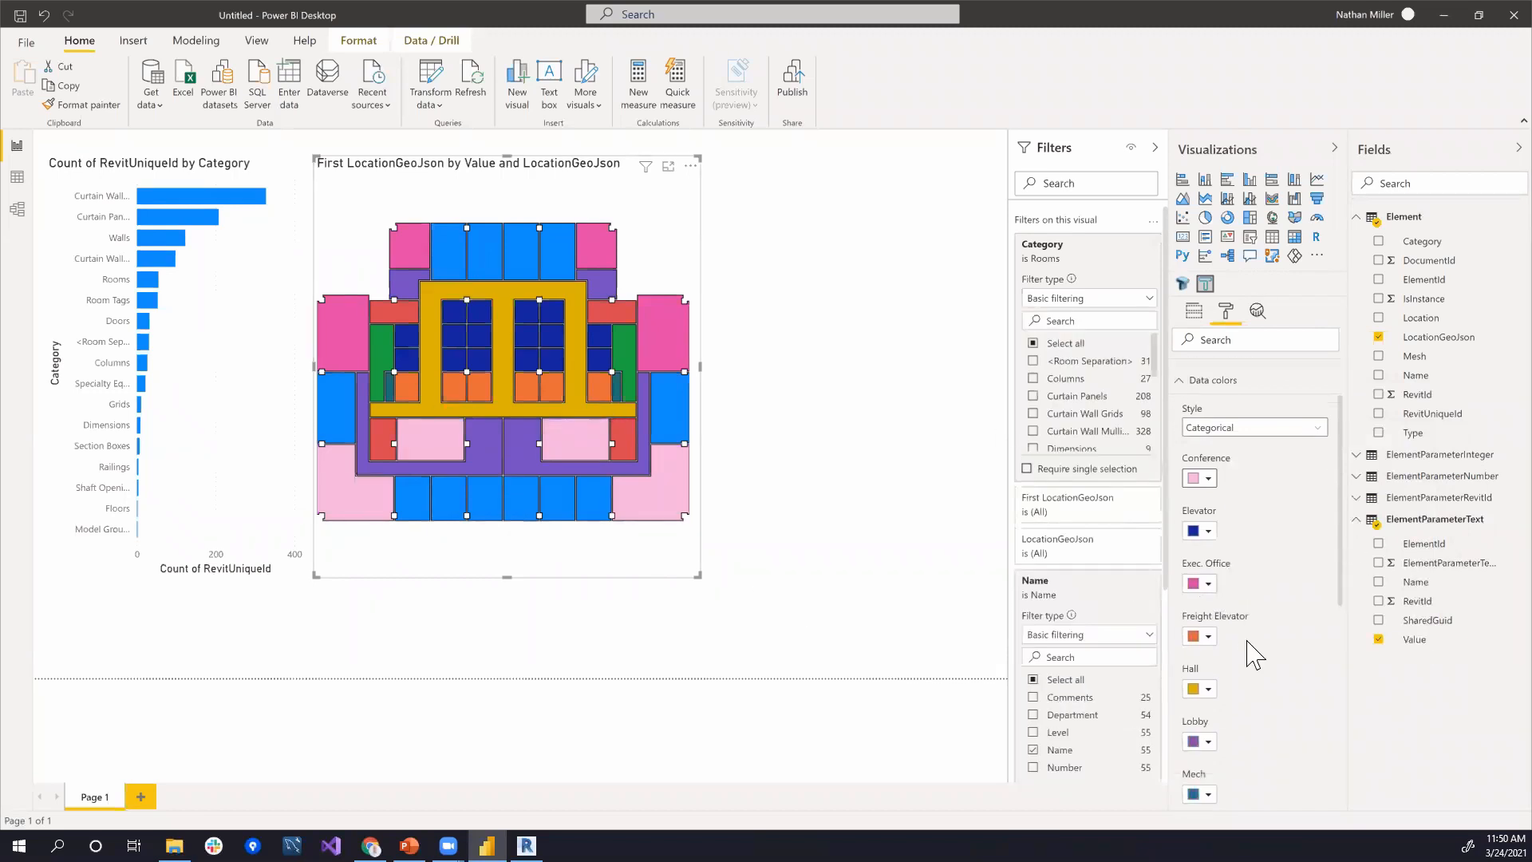
{"action": "scroll", "coordinate": [1259, 639], "scroll_direction": "up", "scroll_amount": 1}
{"action": "scroll", "coordinate": [1252, 630], "scroll_direction": "up", "scroll_amount": 2}
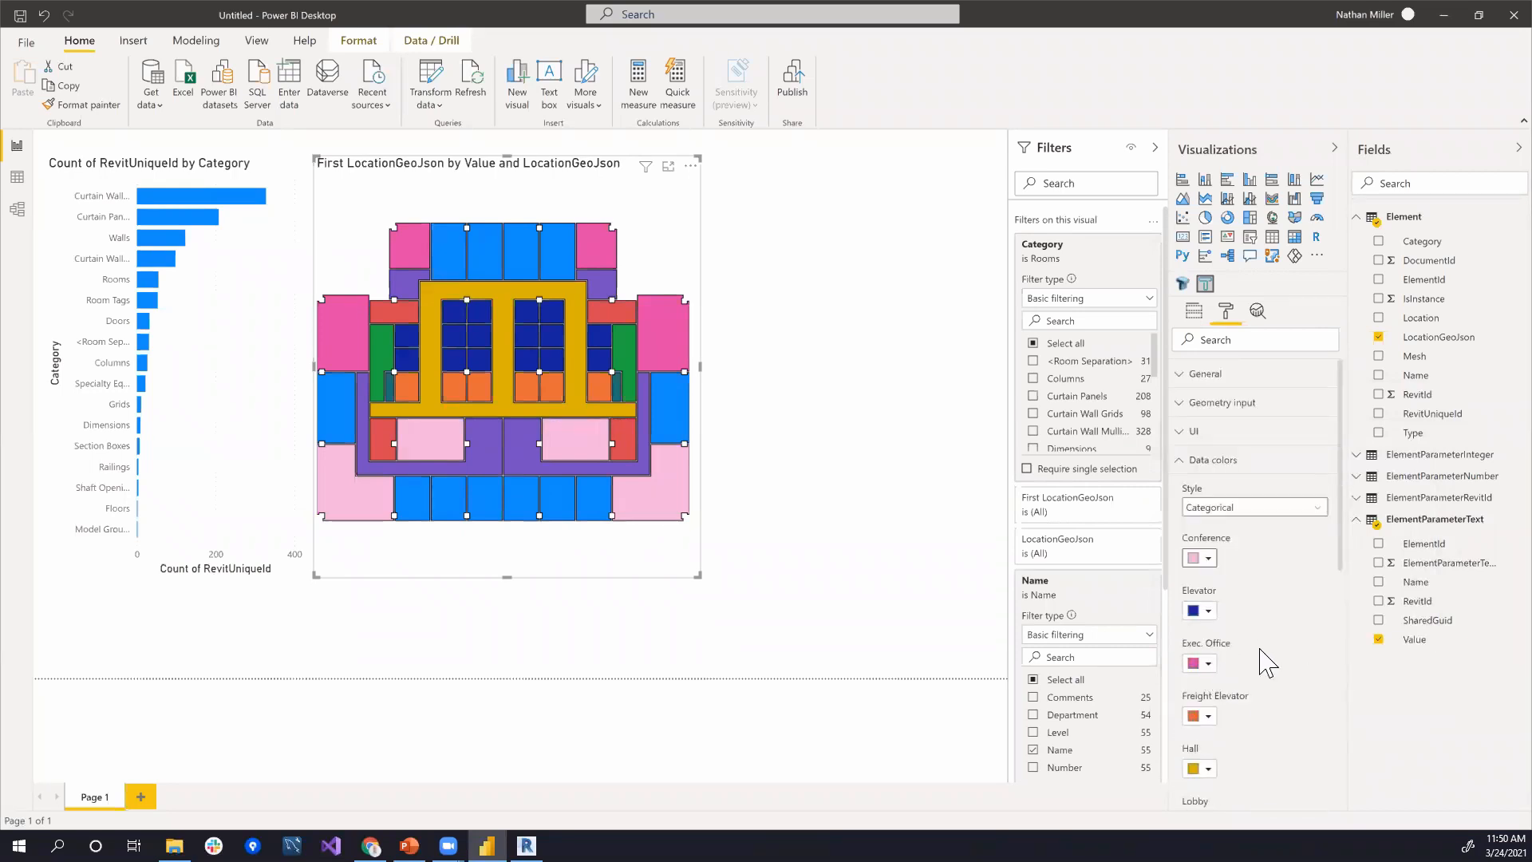
{"action": "scroll", "coordinate": [1267, 663], "scroll_direction": "down", "scroll_amount": 1}
{"action": "left_click", "coordinate": [1208, 530]}
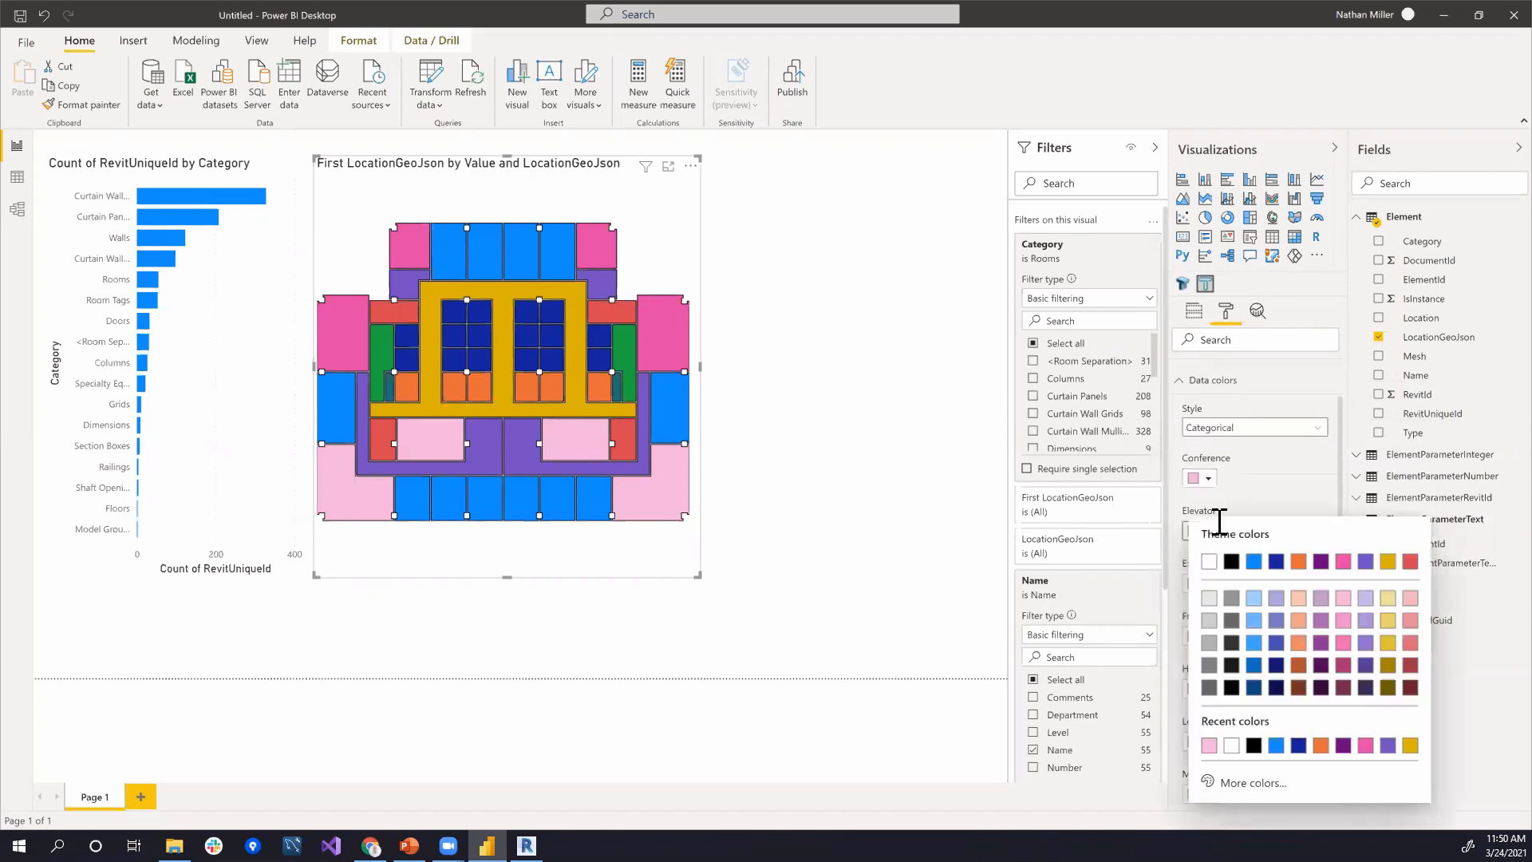
{"action": "left_click", "coordinate": [1231, 599]}
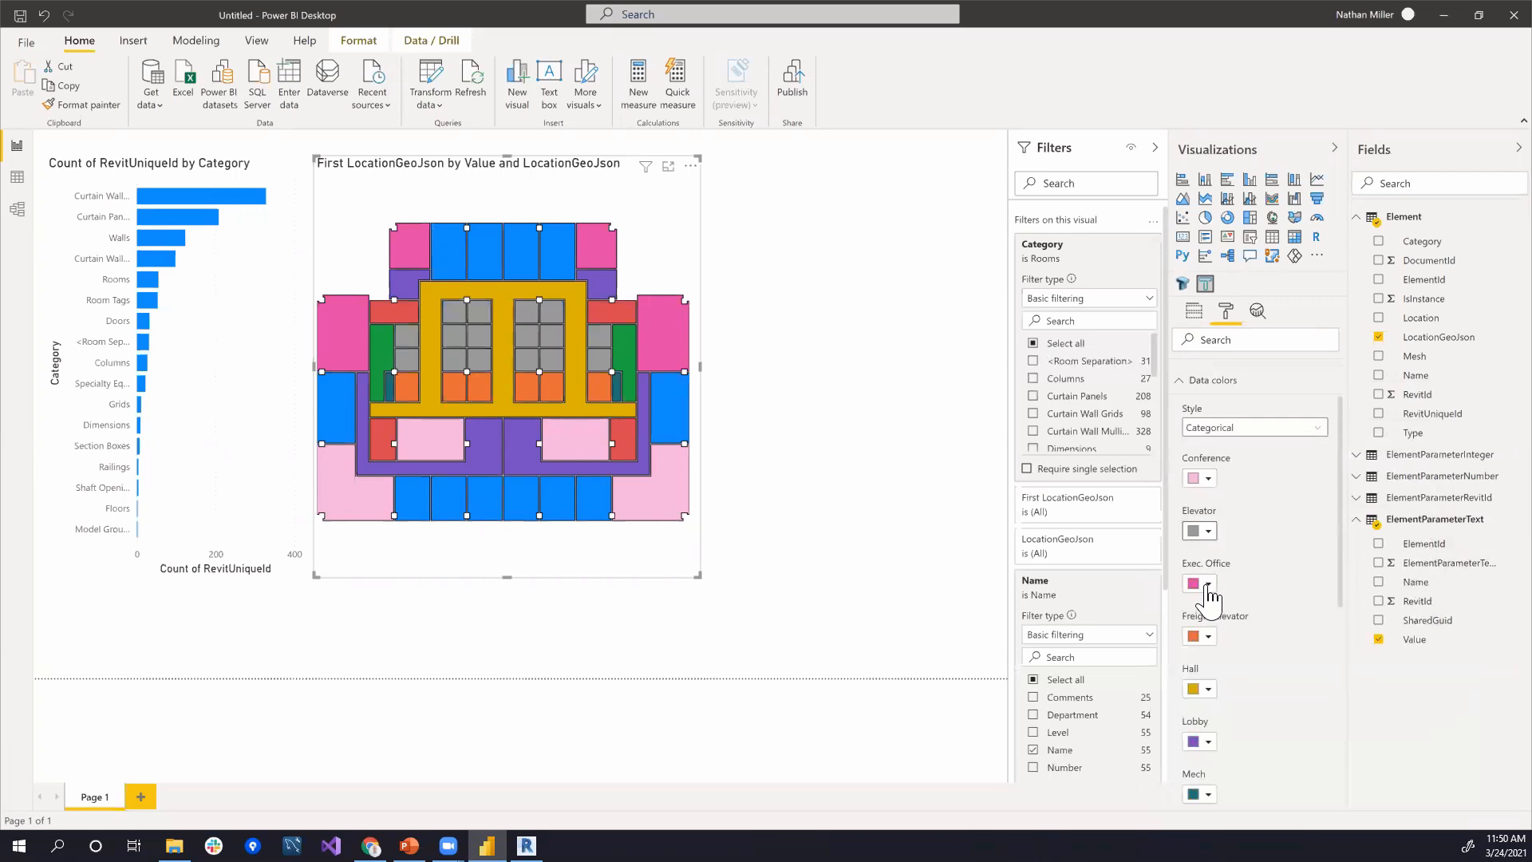
{"action": "left_click", "coordinate": [1206, 635]}
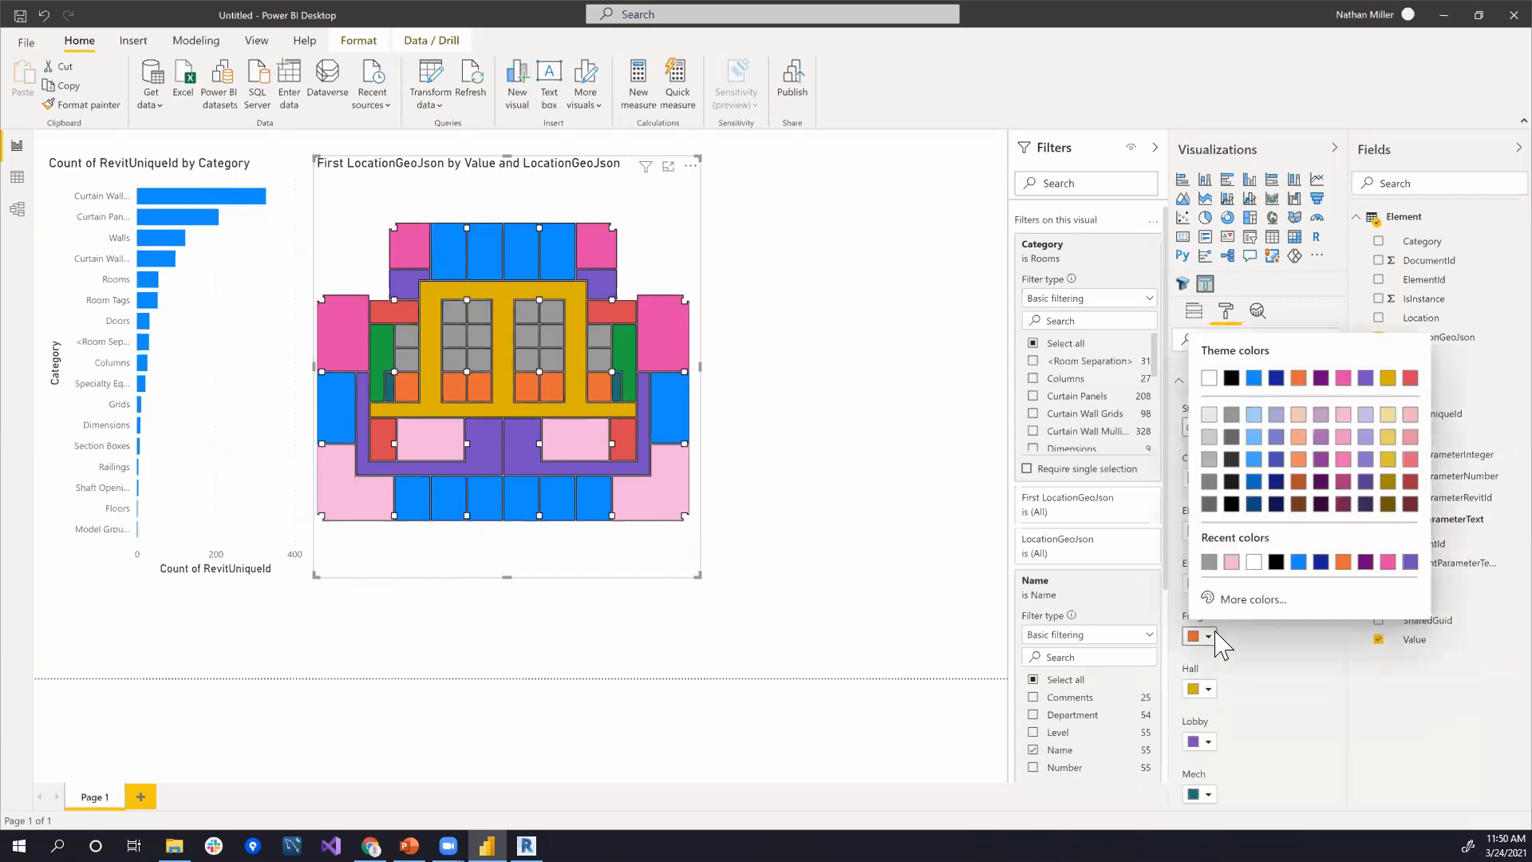
{"action": "left_click", "coordinate": [1209, 562]}
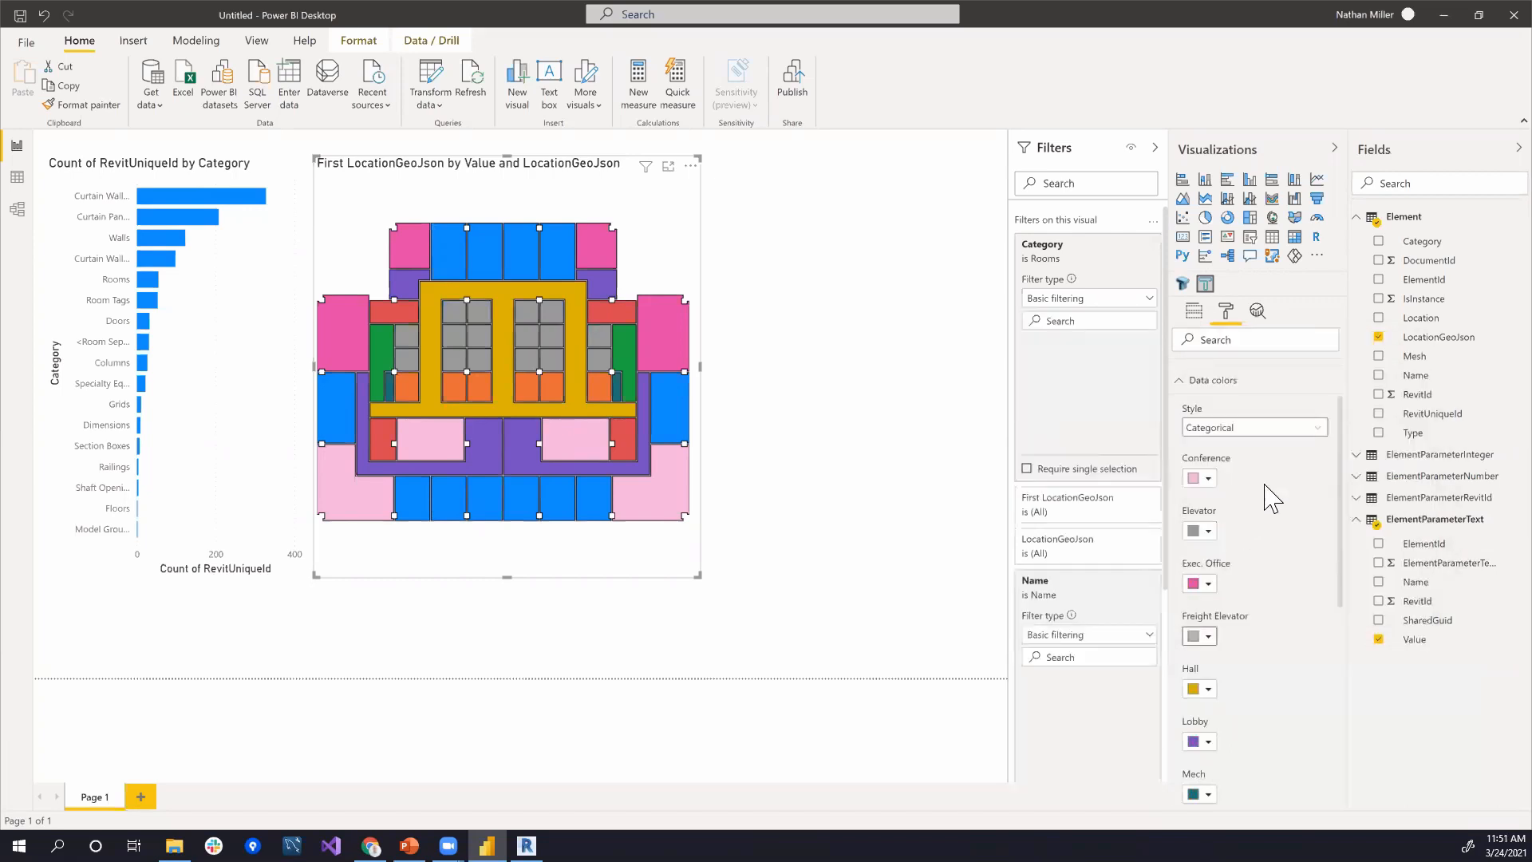
{"action": "scroll", "coordinate": [1251, 635], "scroll_direction": "down", "scroll_amount": 1}
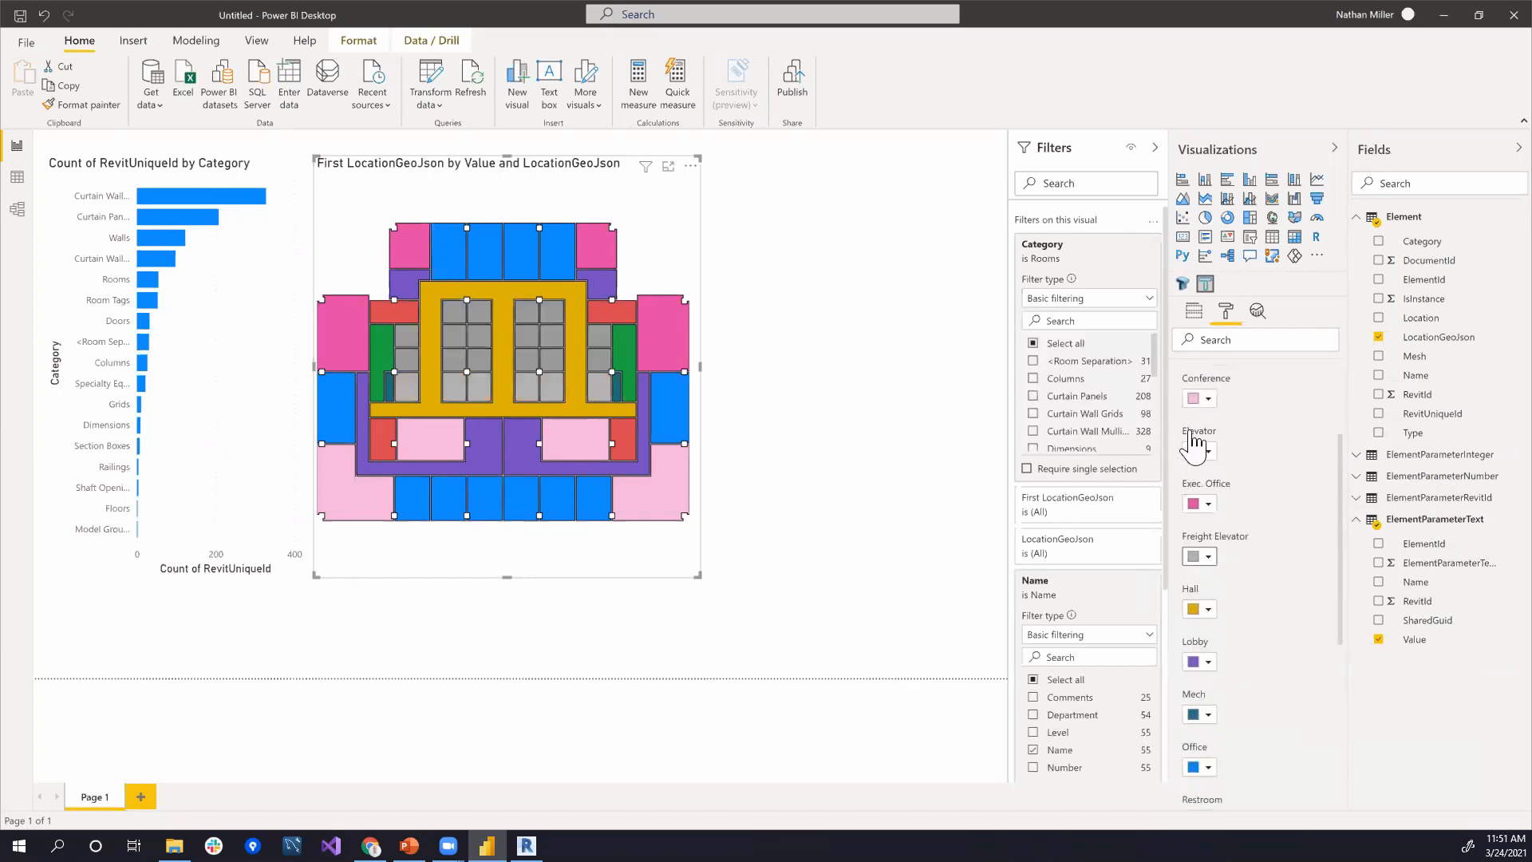
Step: Turn on the room name labels in the floor plan visual
{"action": "left_click", "coordinate": [1194, 312]}
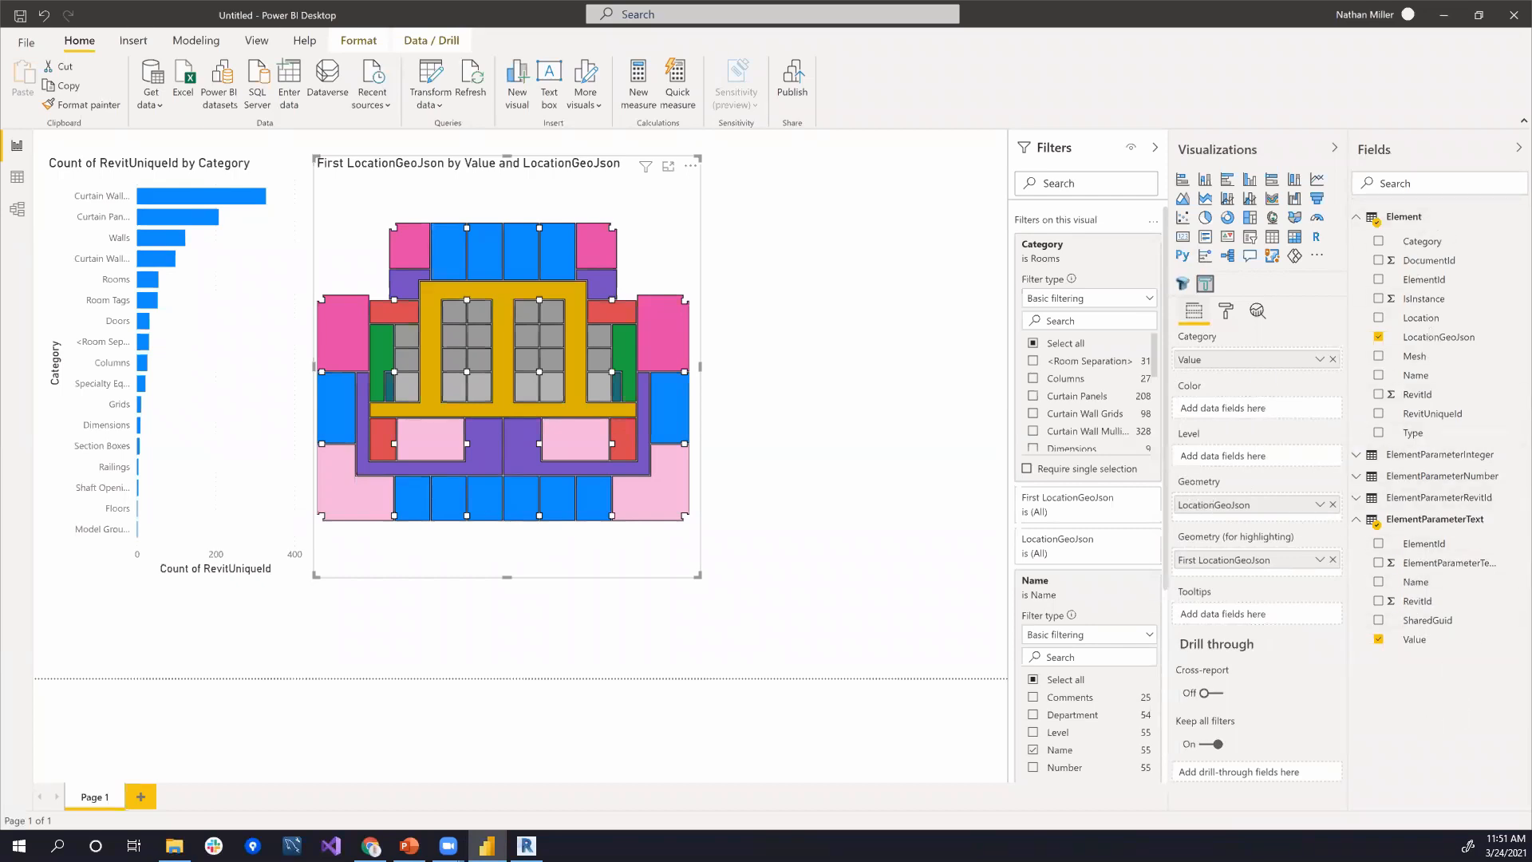
{"action": "left_click", "coordinate": [1225, 311]}
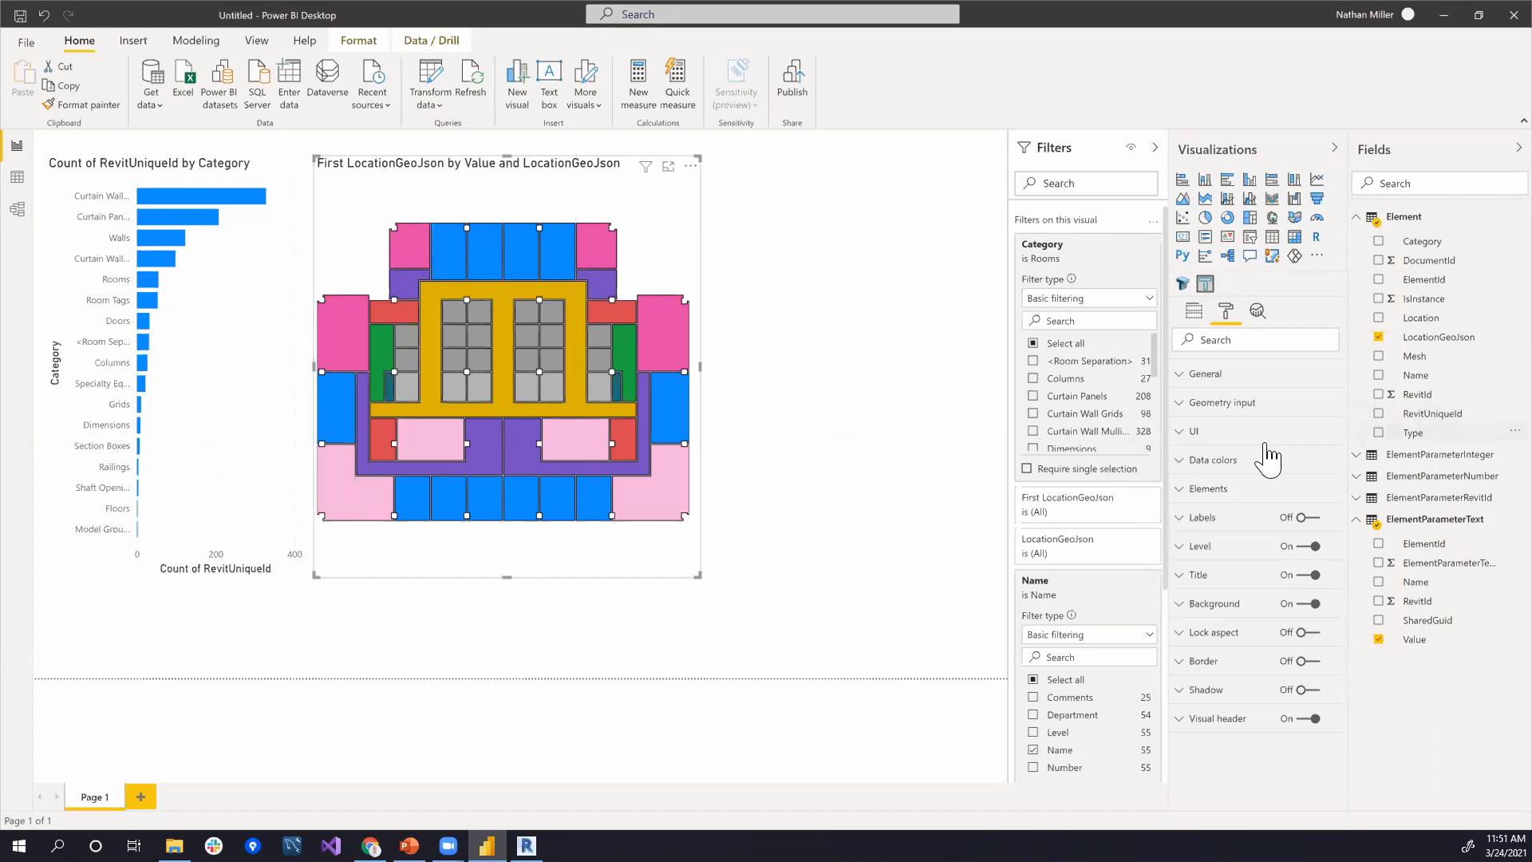
{"action": "left_click", "coordinate": [1301, 517]}
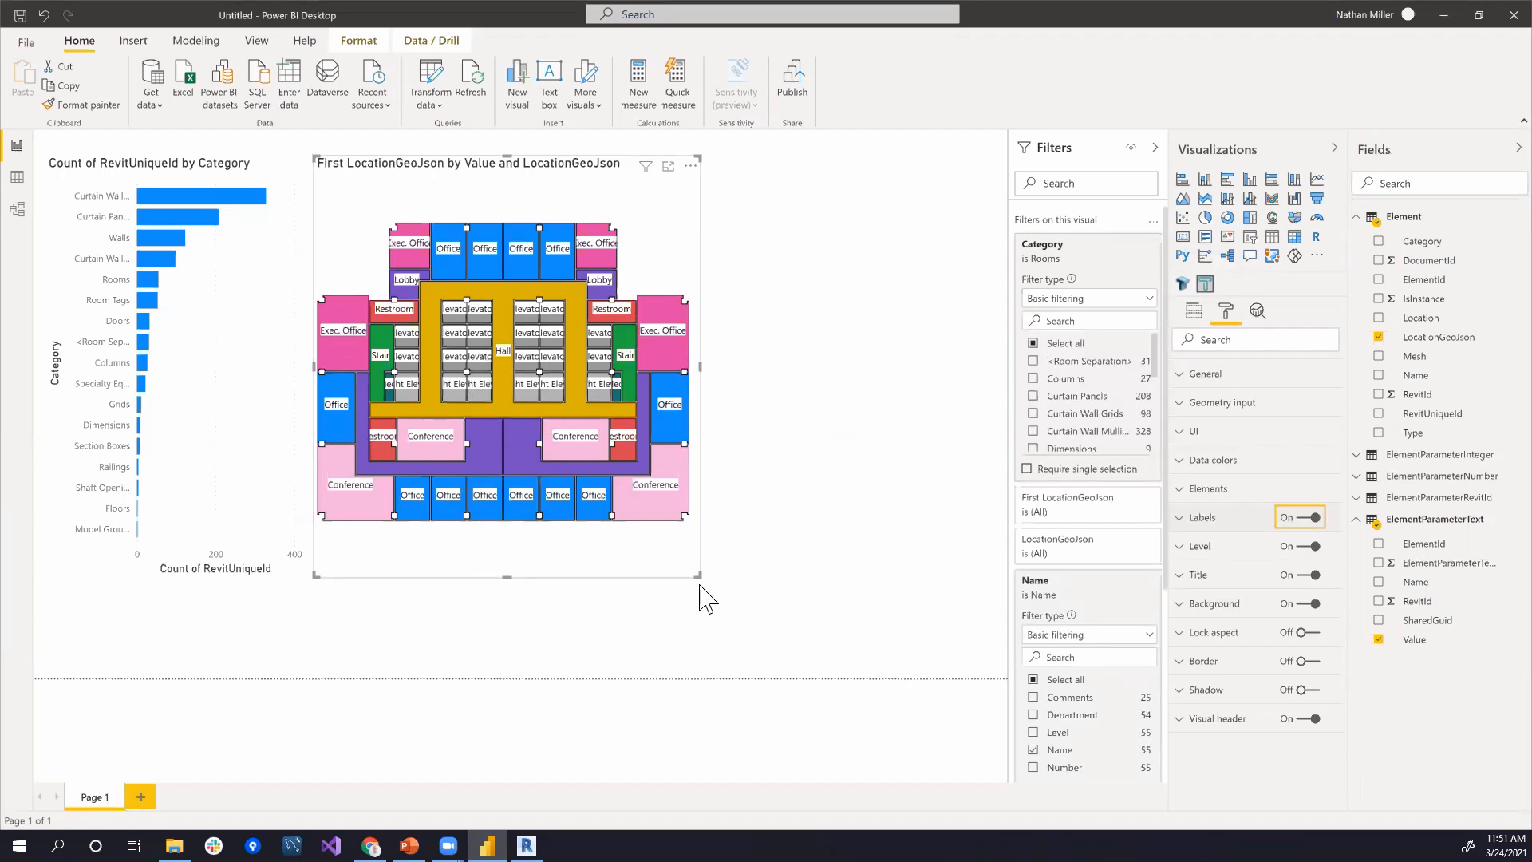
Step: Turn off the background of the floor plan's labels and set their font color to white
{"action": "left_click", "coordinate": [1190, 517]}
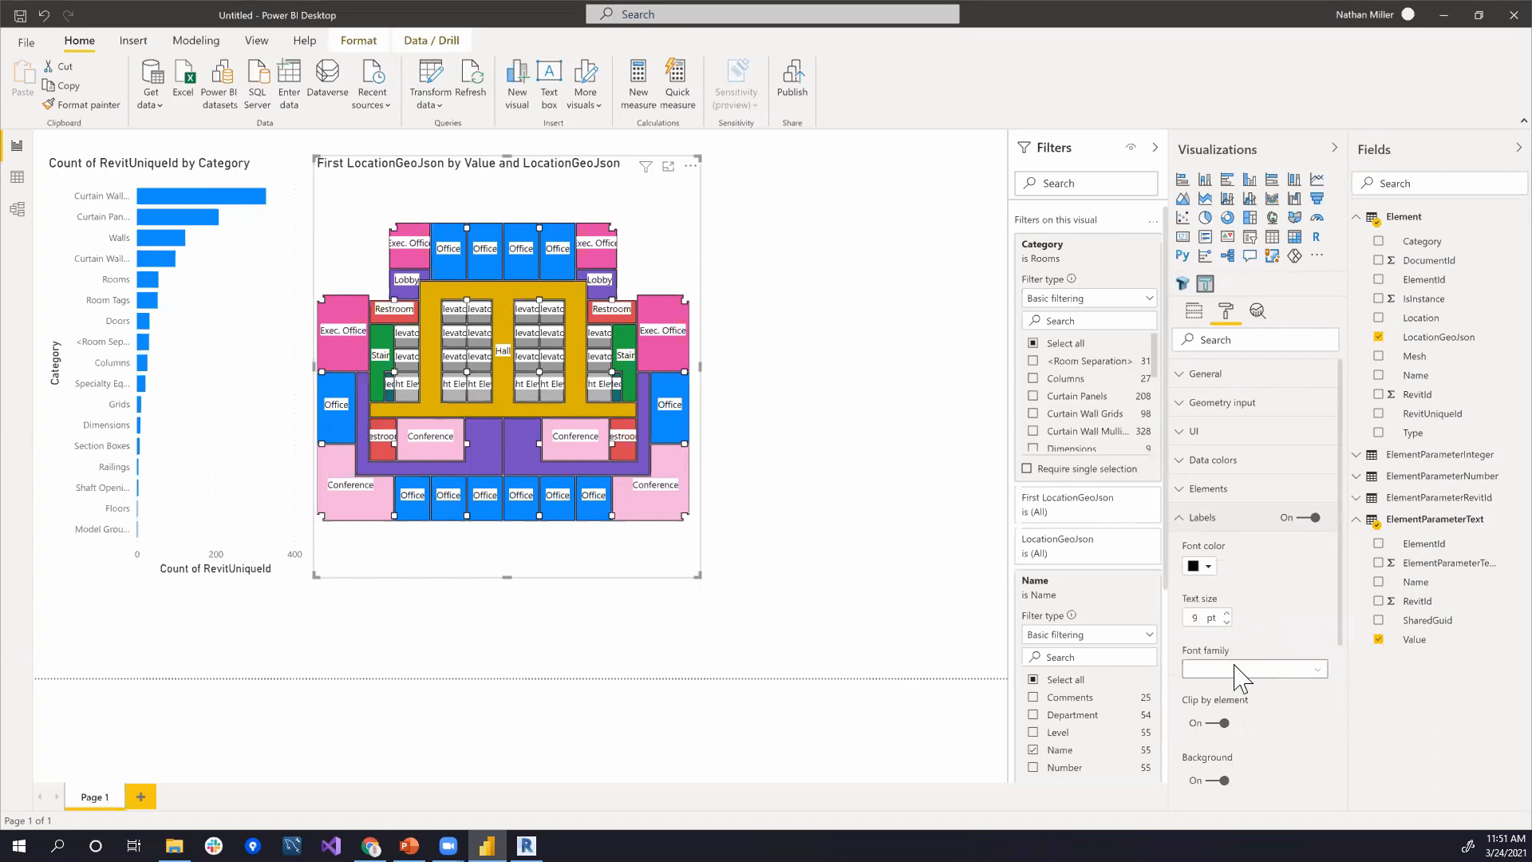
{"action": "scroll", "coordinate": [1270, 654], "scroll_direction": "down", "scroll_amount": 1}
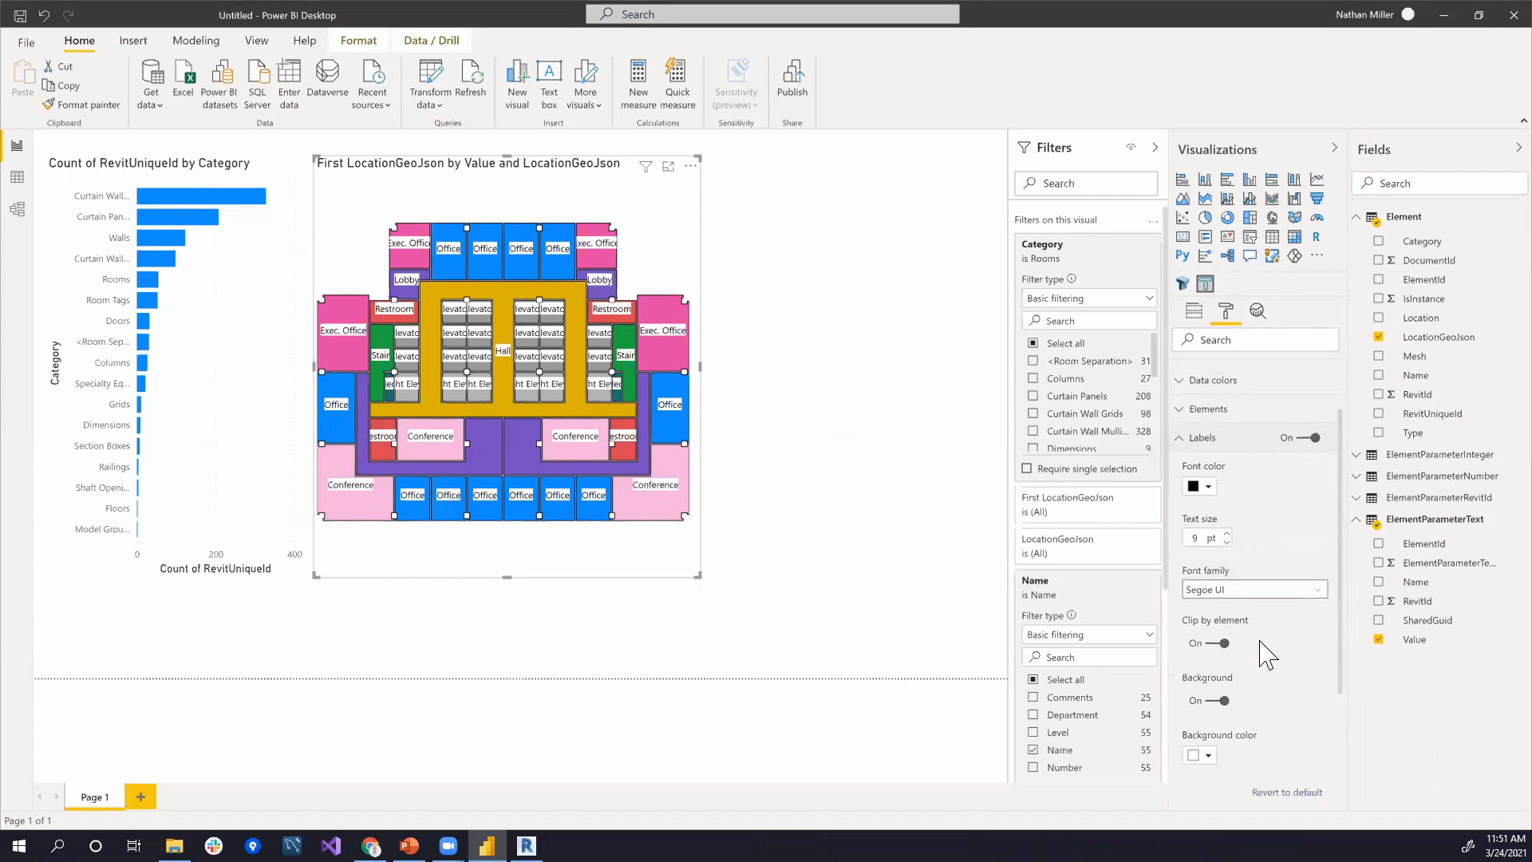
{"action": "left_click", "coordinate": [1222, 706]}
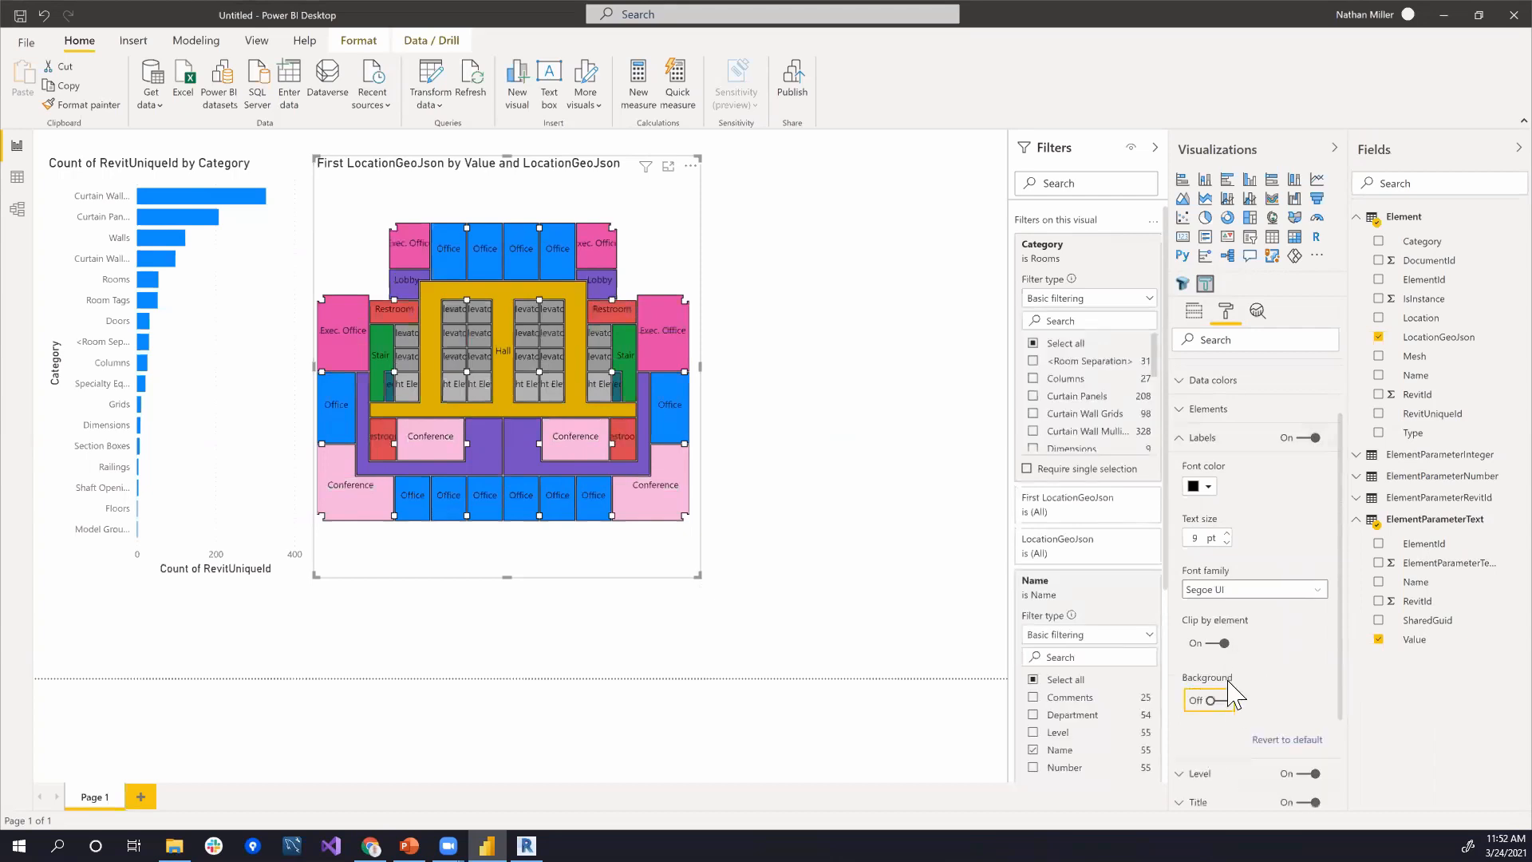
{"action": "left_click", "coordinate": [1201, 486]}
{"action": "left_click", "coordinate": [1205, 529]}
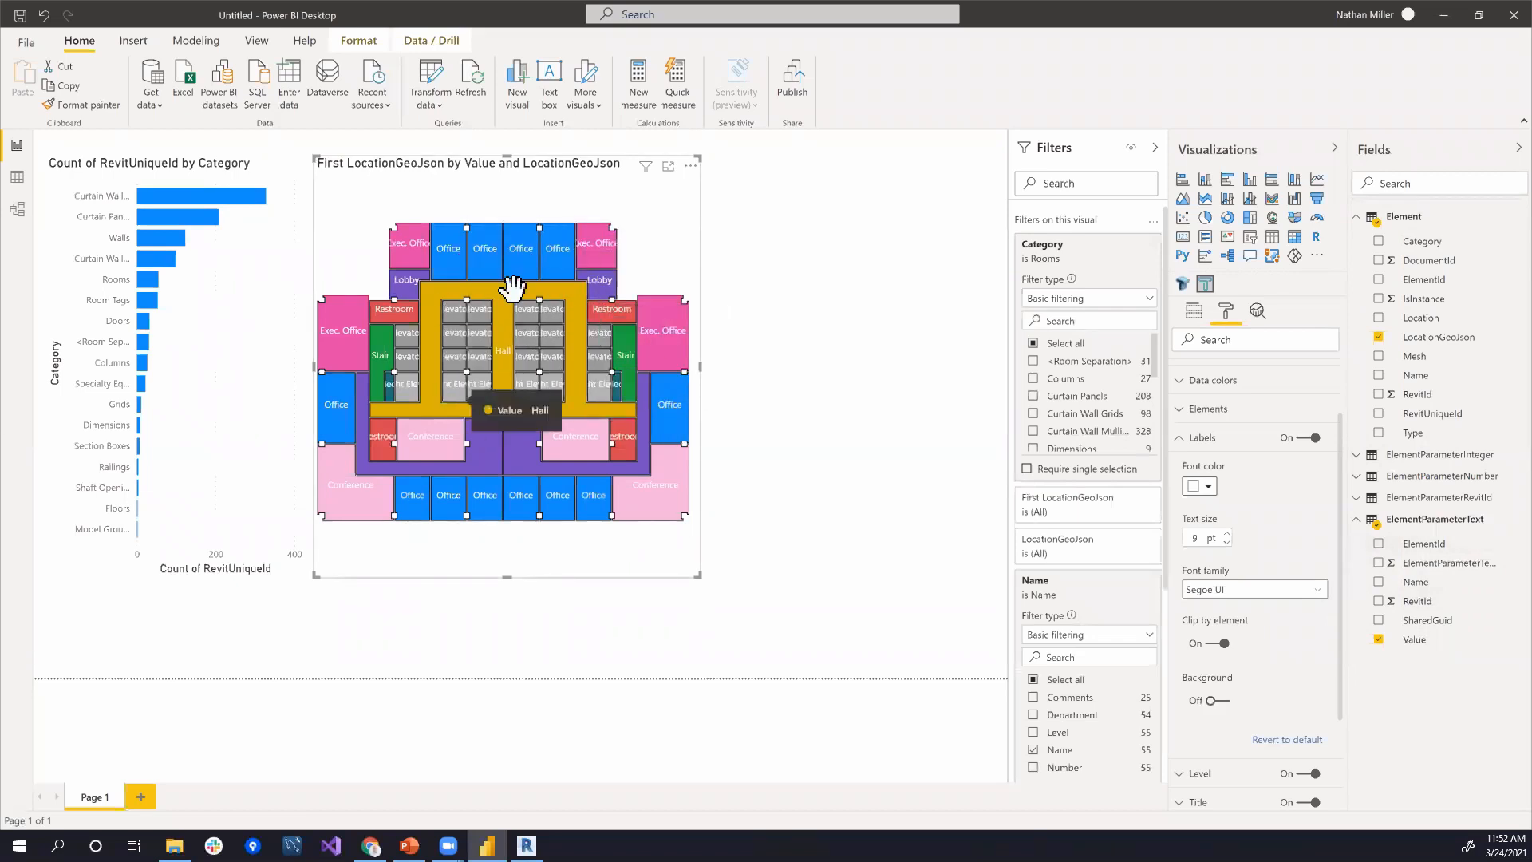
Step: Shrink the floor plan visual to about the width of the bar chart and deselect it
{"action": "left_click_drag", "start_coordinate": [700, 575], "coordinate": [618, 568]}
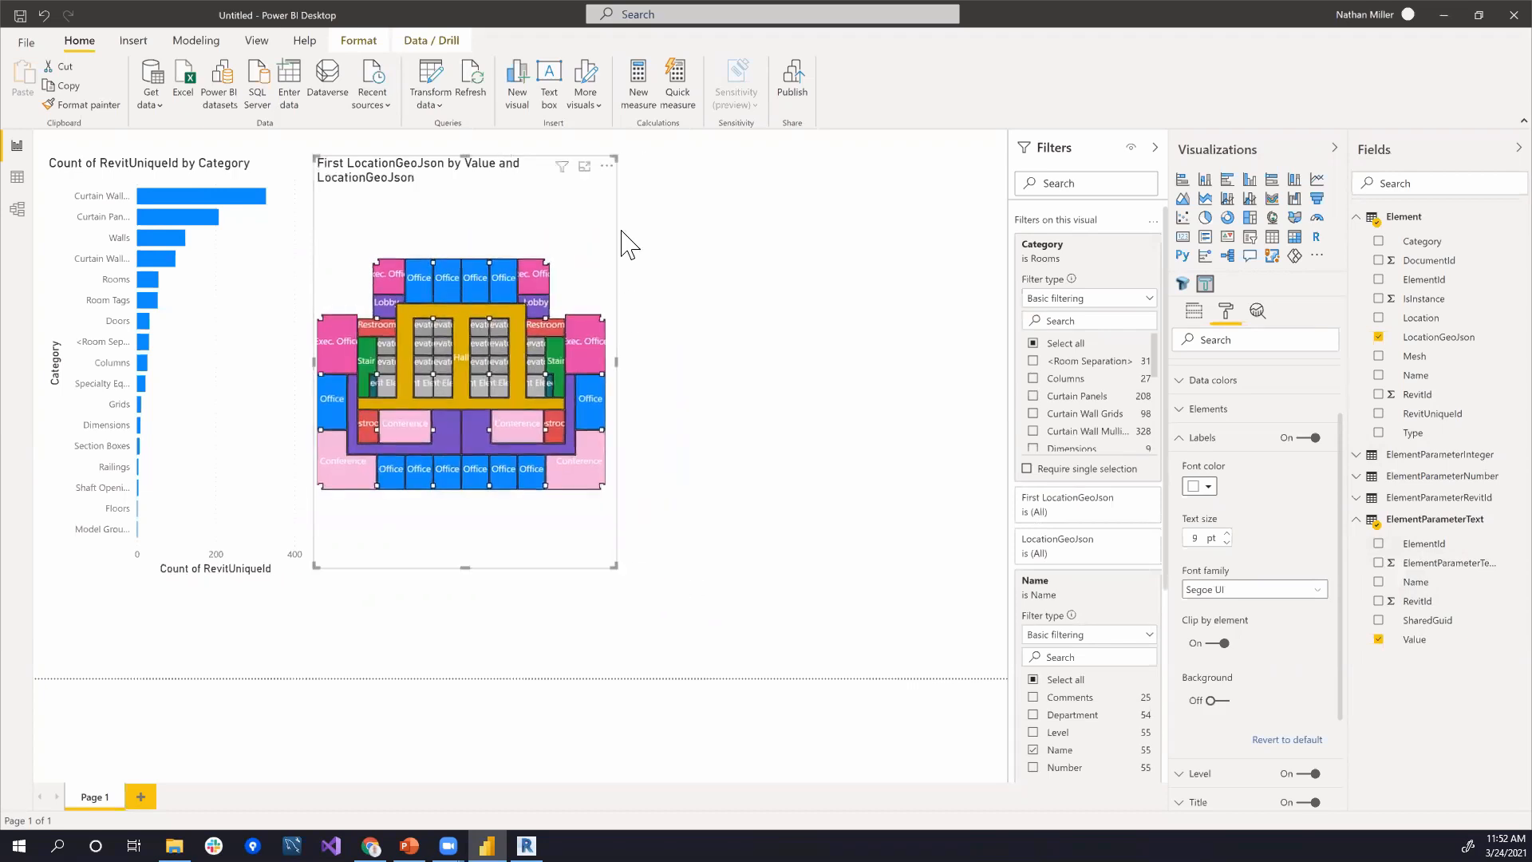
{"action": "left_click", "coordinate": [756, 513]}
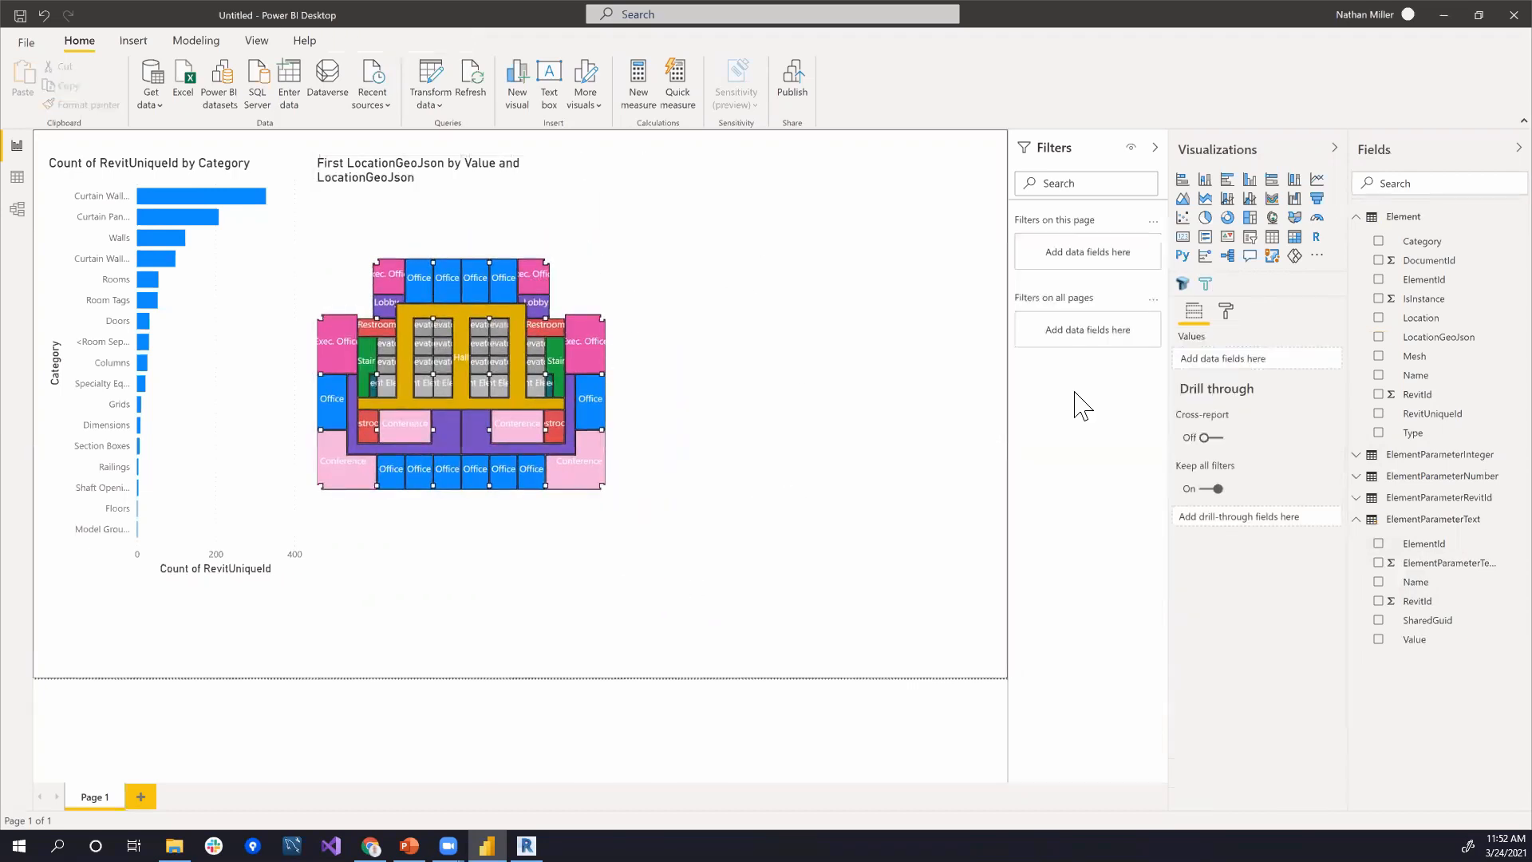
Step: Add a Proving Ground 3D visual beside the floor plan, widen it to the page edge, and use Element's Mesh field as its geometry
{"action": "left_click", "coordinate": [1183, 284]}
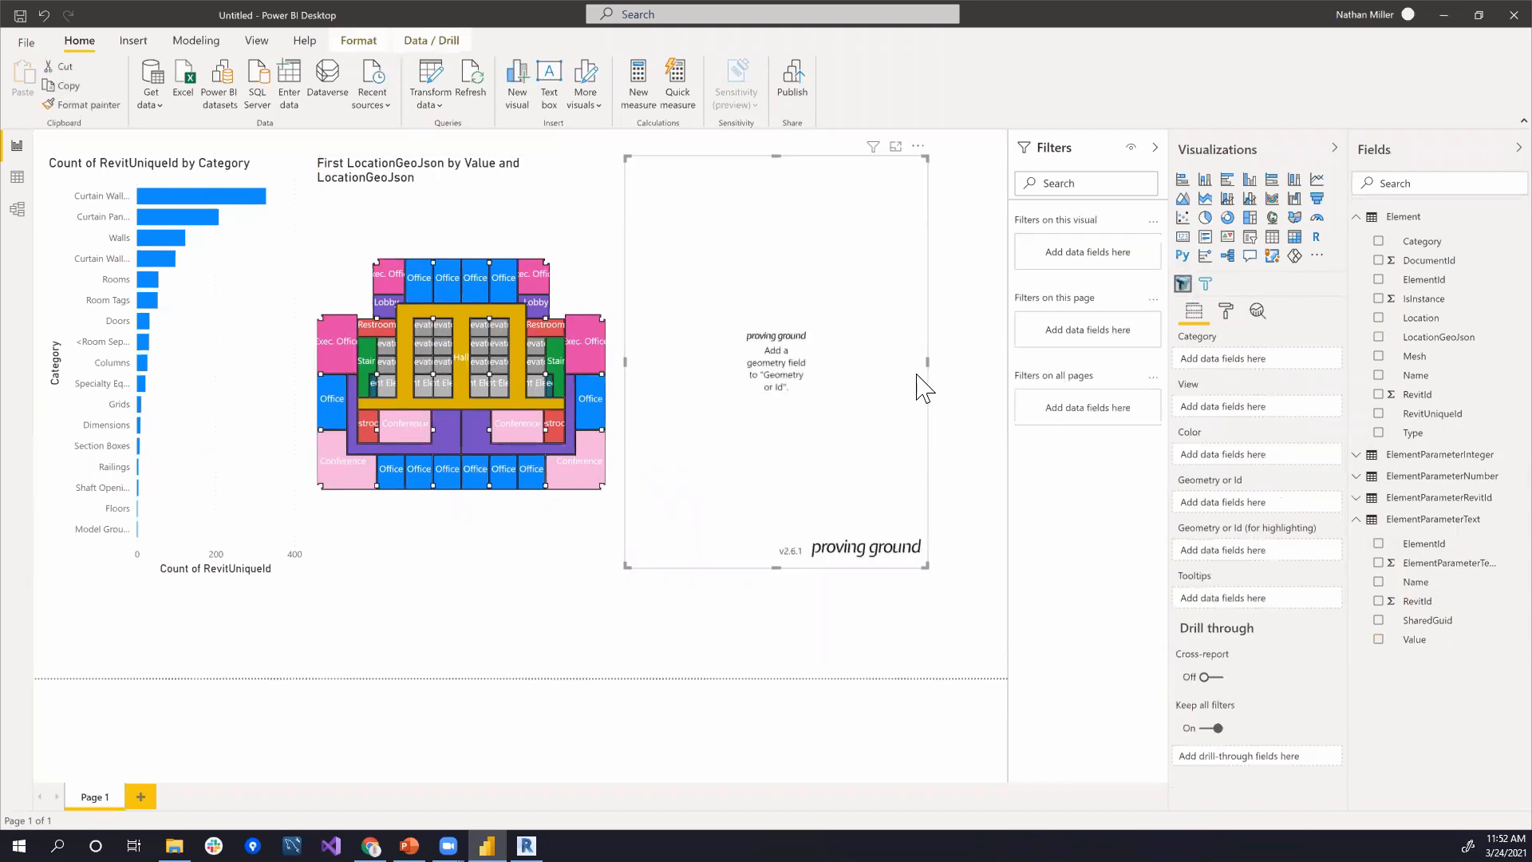
{"action": "left_click_drag", "start_coordinate": [949, 363], "coordinate": [989, 356]}
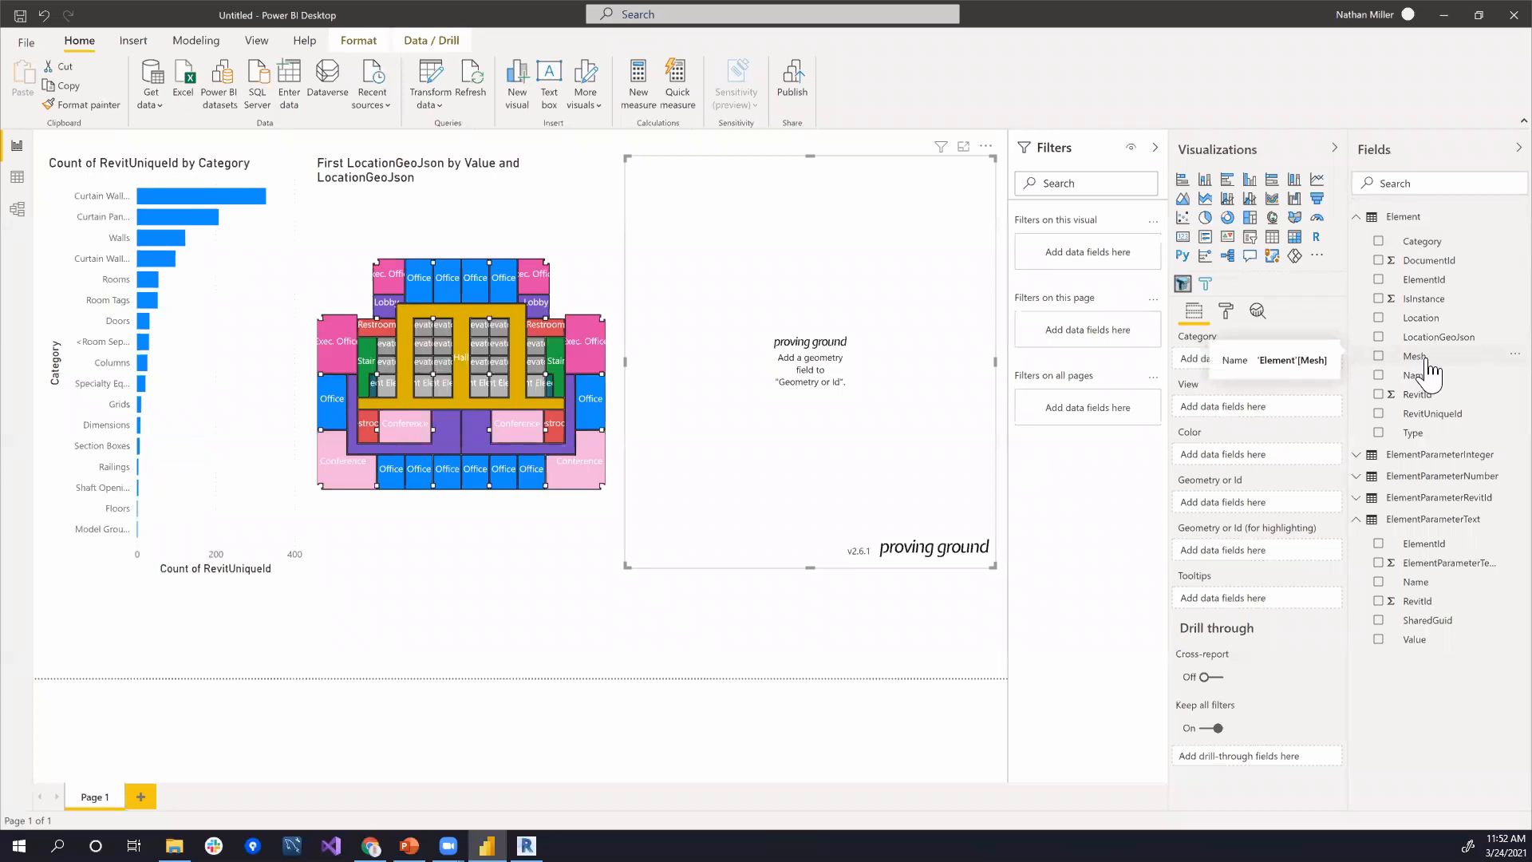
{"action": "left_click_drag", "start_coordinate": [1436, 367], "coordinate": [1293, 519]}
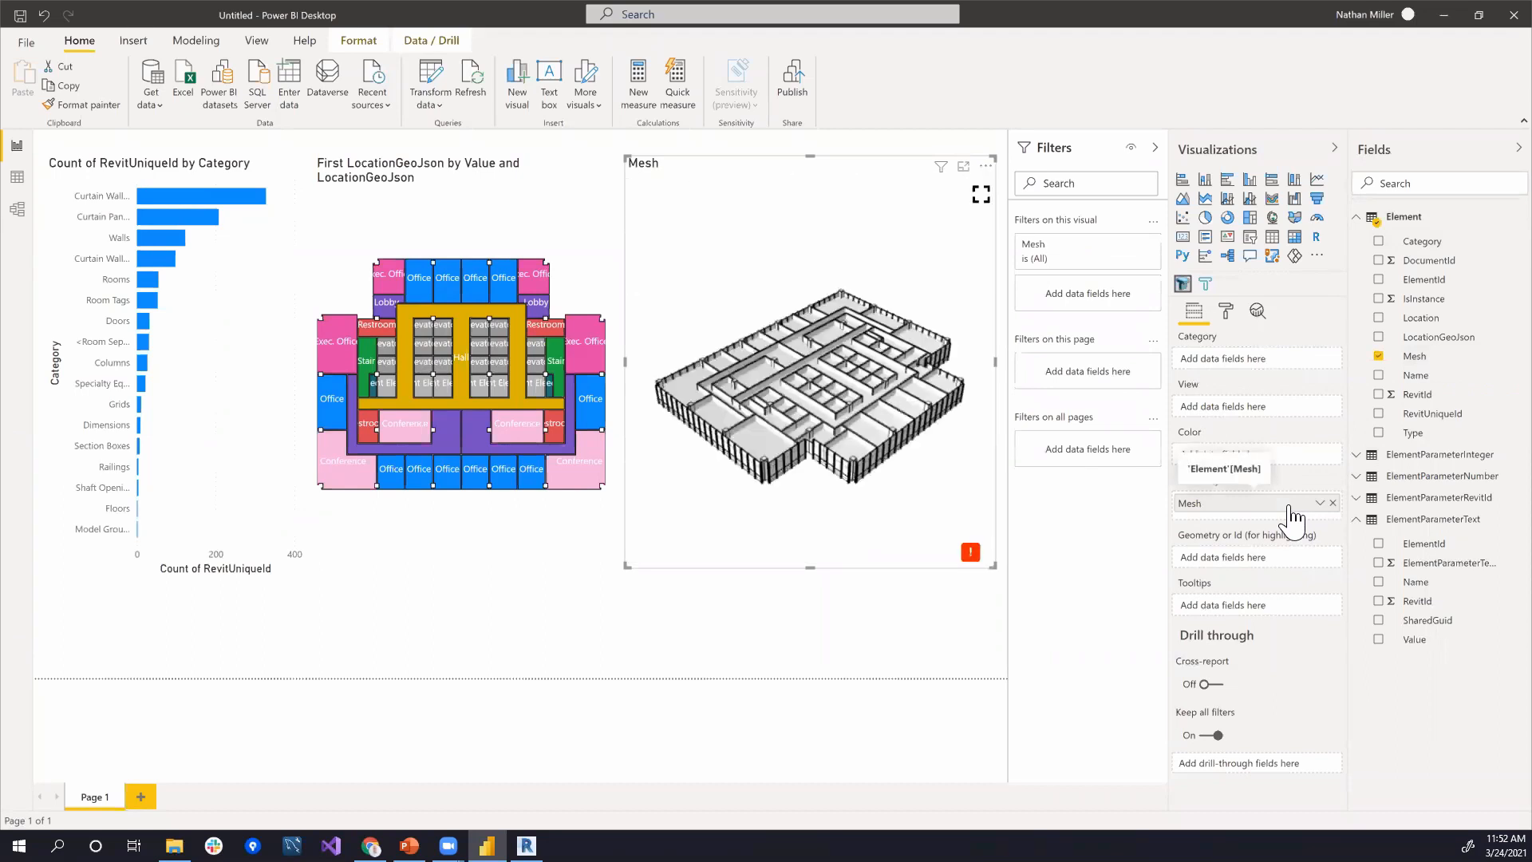
Step: Examine the 3D building model from several angles and close up, and clear the Exec. Office highlighting in the floor plan
{"action": "left_click_drag", "start_coordinate": [874, 372], "coordinate": [830, 329]}
{"action": "scroll", "coordinate": [852, 345], "scroll_direction": "up", "scroll_amount": 5}
{"action": "scroll", "coordinate": [822, 371], "scroll_direction": "down", "scroll_amount": 5}
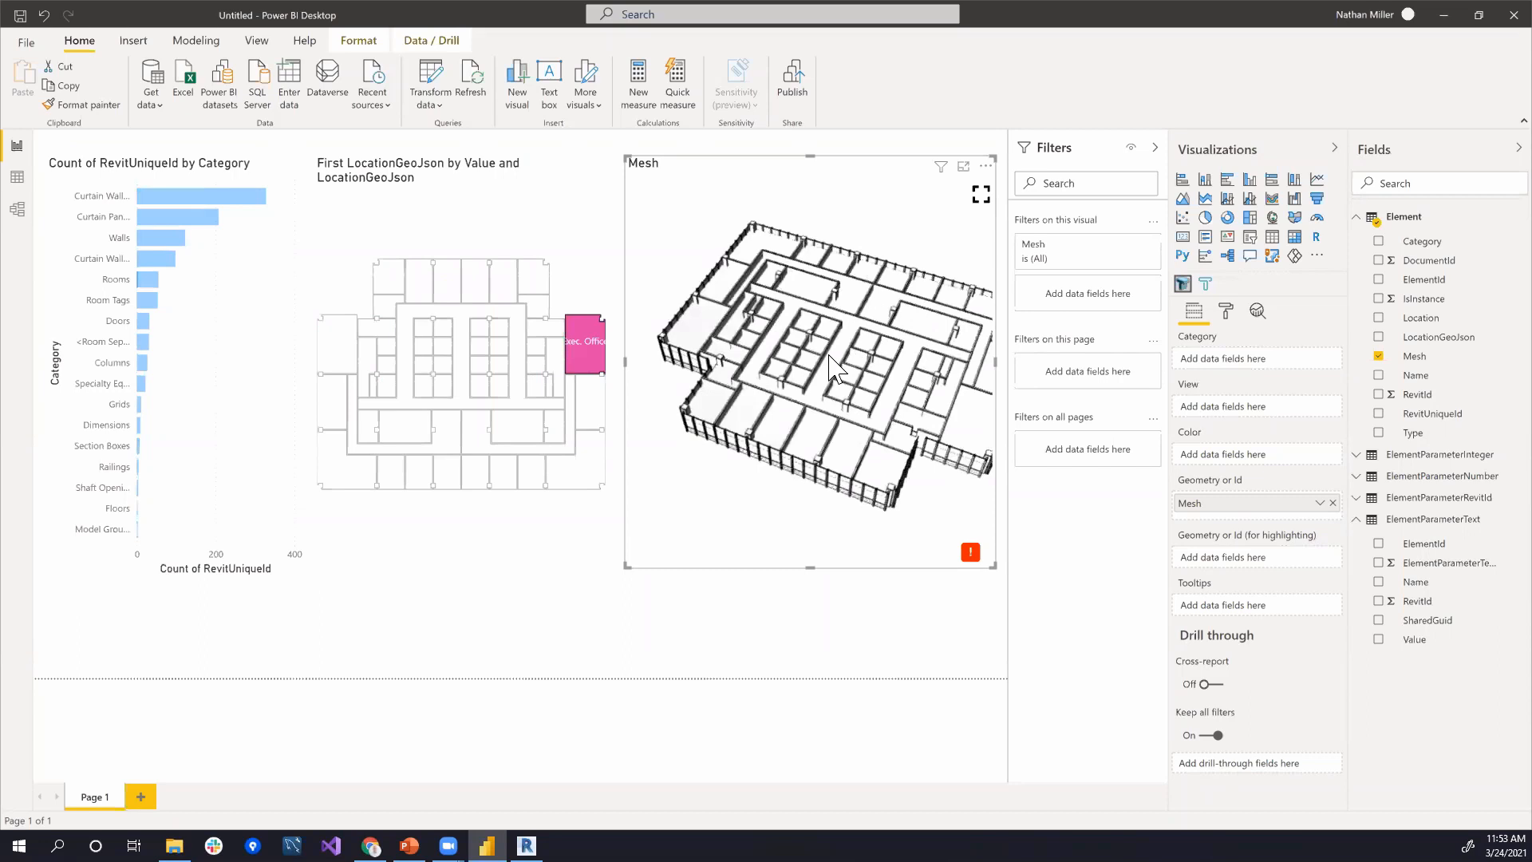
{"action": "scroll", "coordinate": [862, 507], "scroll_direction": "up", "scroll_amount": 10}
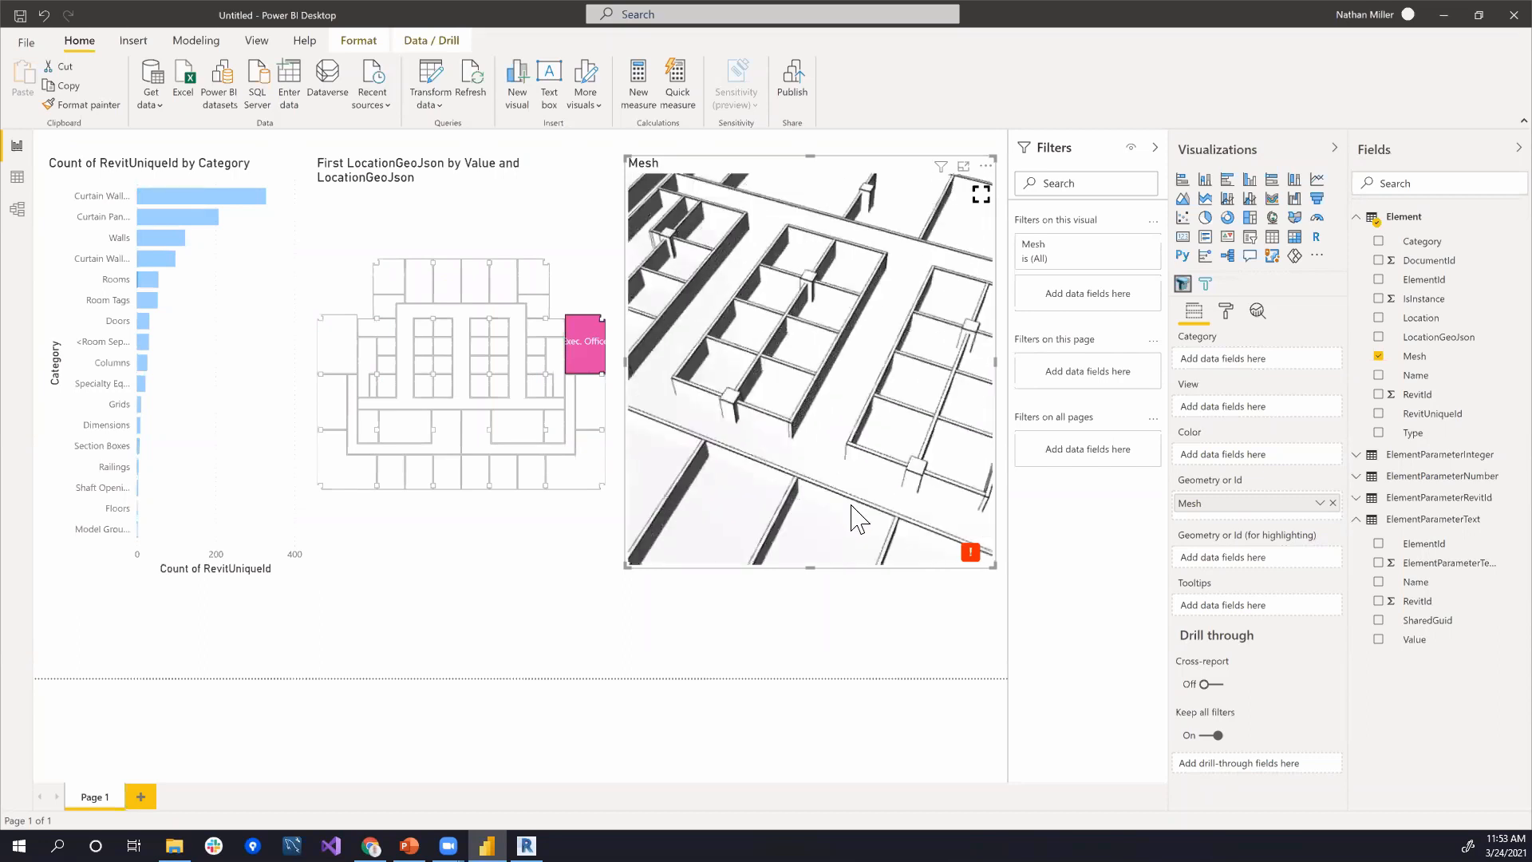
{"action": "left_click_drag", "start_coordinate": [781, 421], "coordinate": [802, 306]}
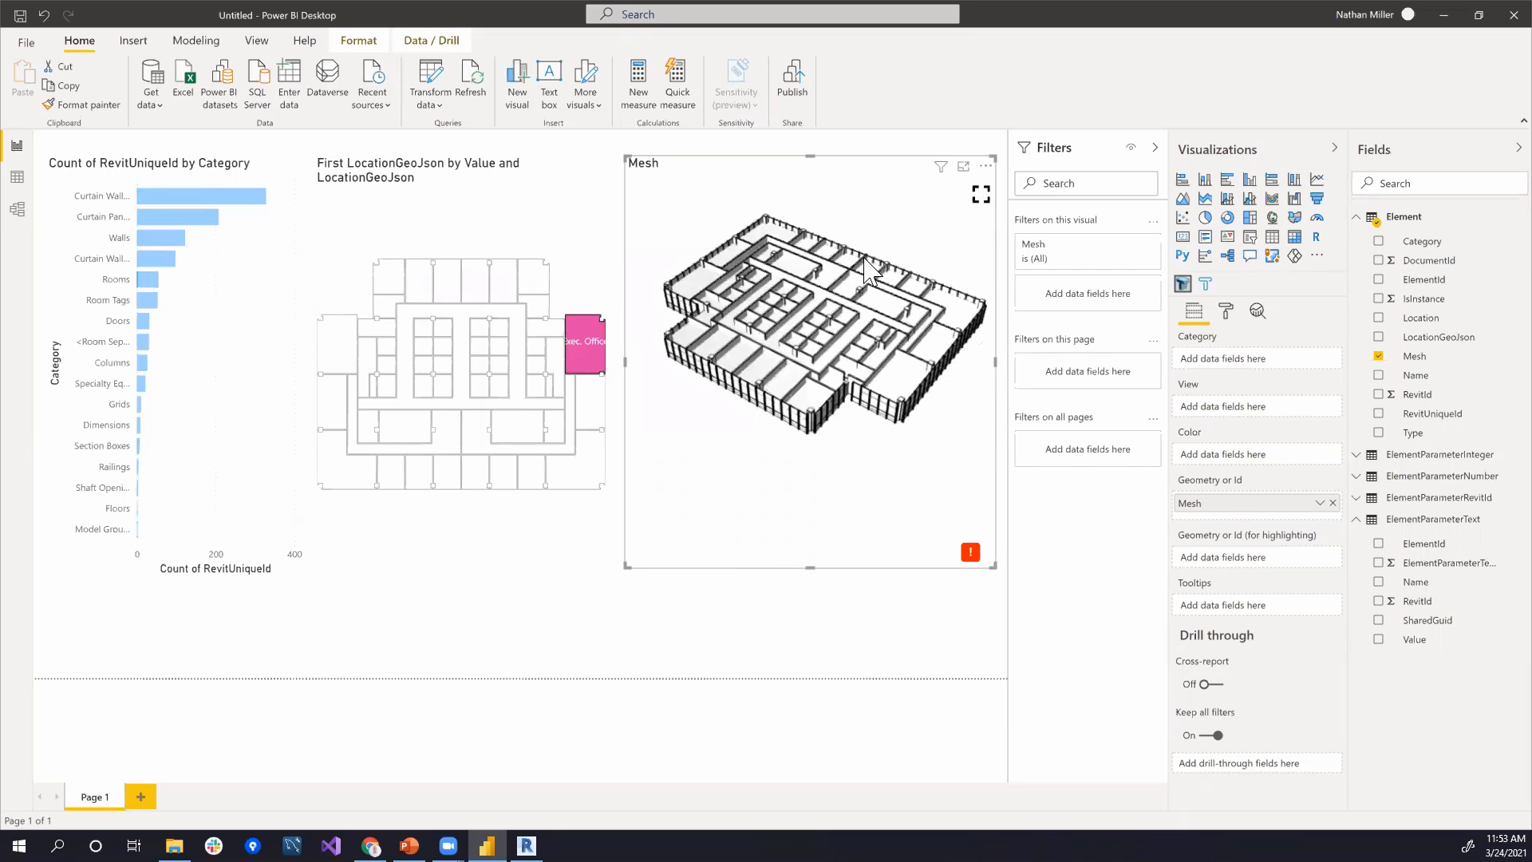
{"action": "left_click", "coordinate": [582, 347]}
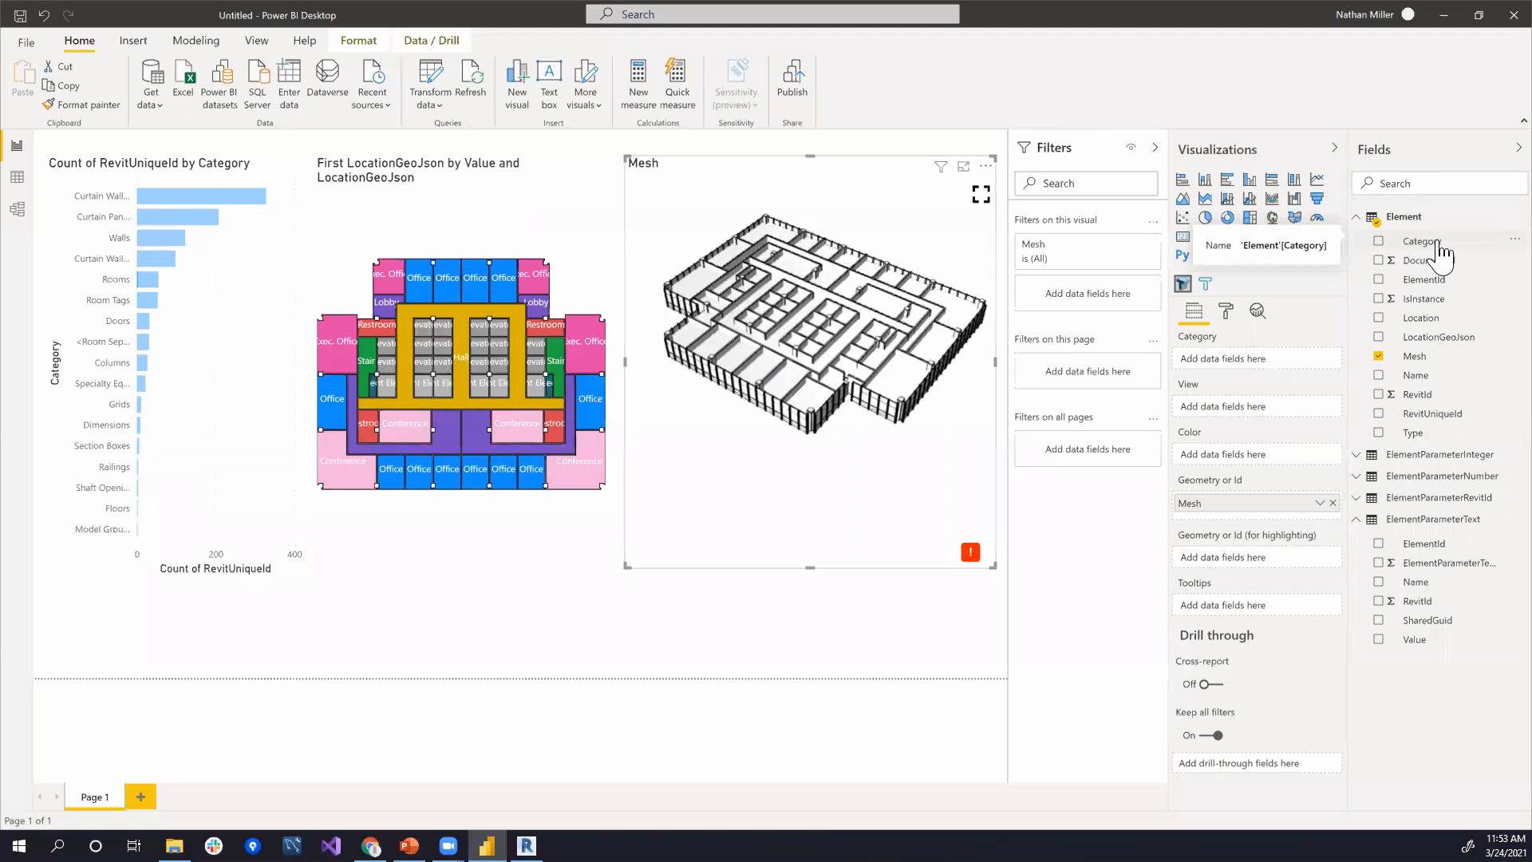
Step: Filter the 3D visual by the Element table's Category field, keeping every category except Rooms, and inspect the model's interior
{"action": "left_click_drag", "start_coordinate": [1441, 253], "coordinate": [1097, 304]}
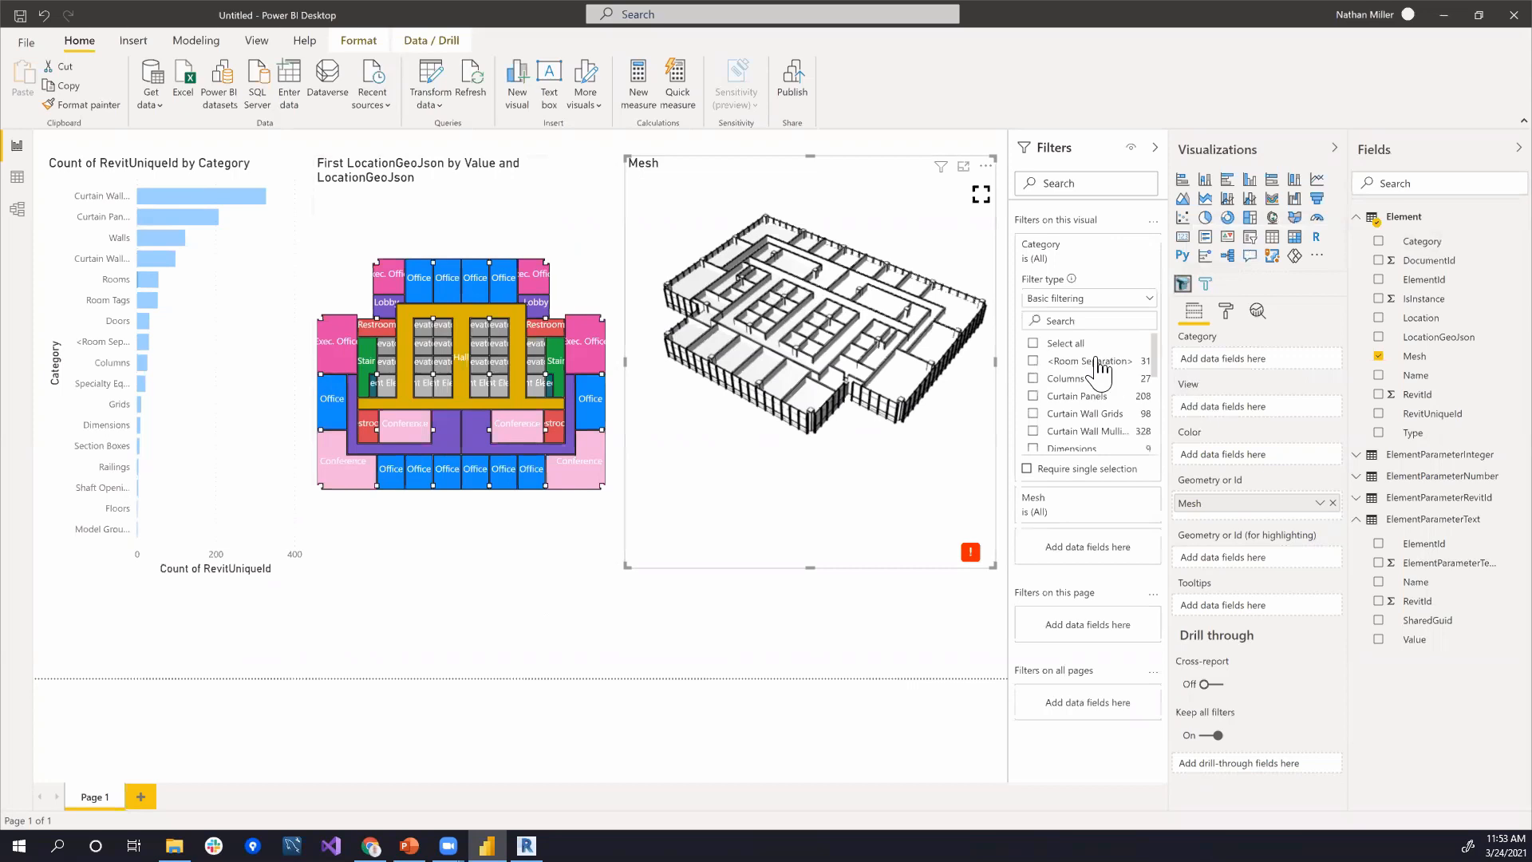
{"action": "left_click", "coordinate": [1034, 343]}
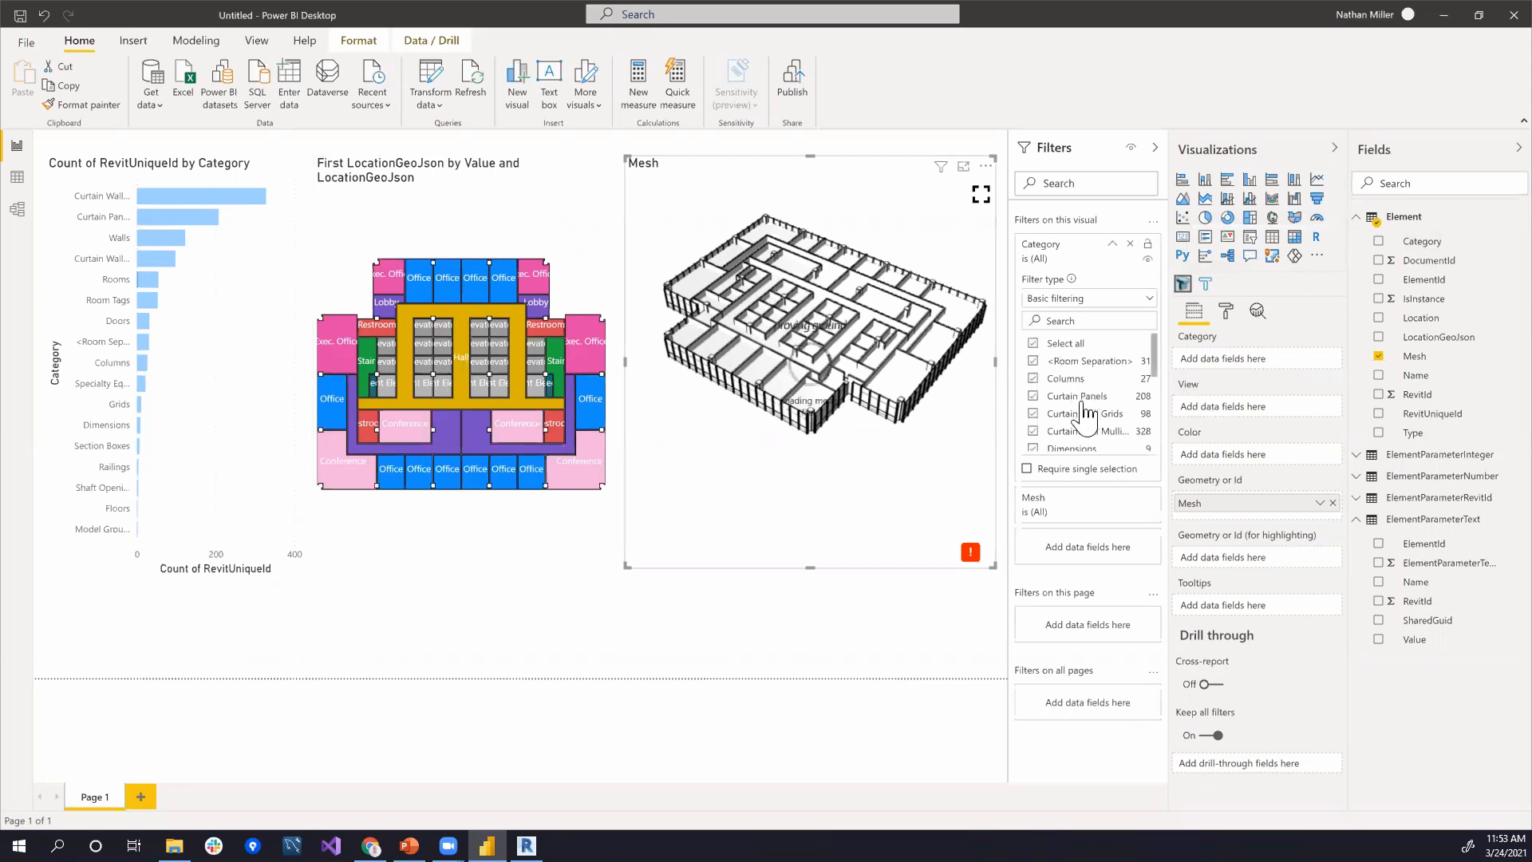
{"action": "scroll", "coordinate": [1092, 411], "scroll_direction": "down", "scroll_amount": 4}
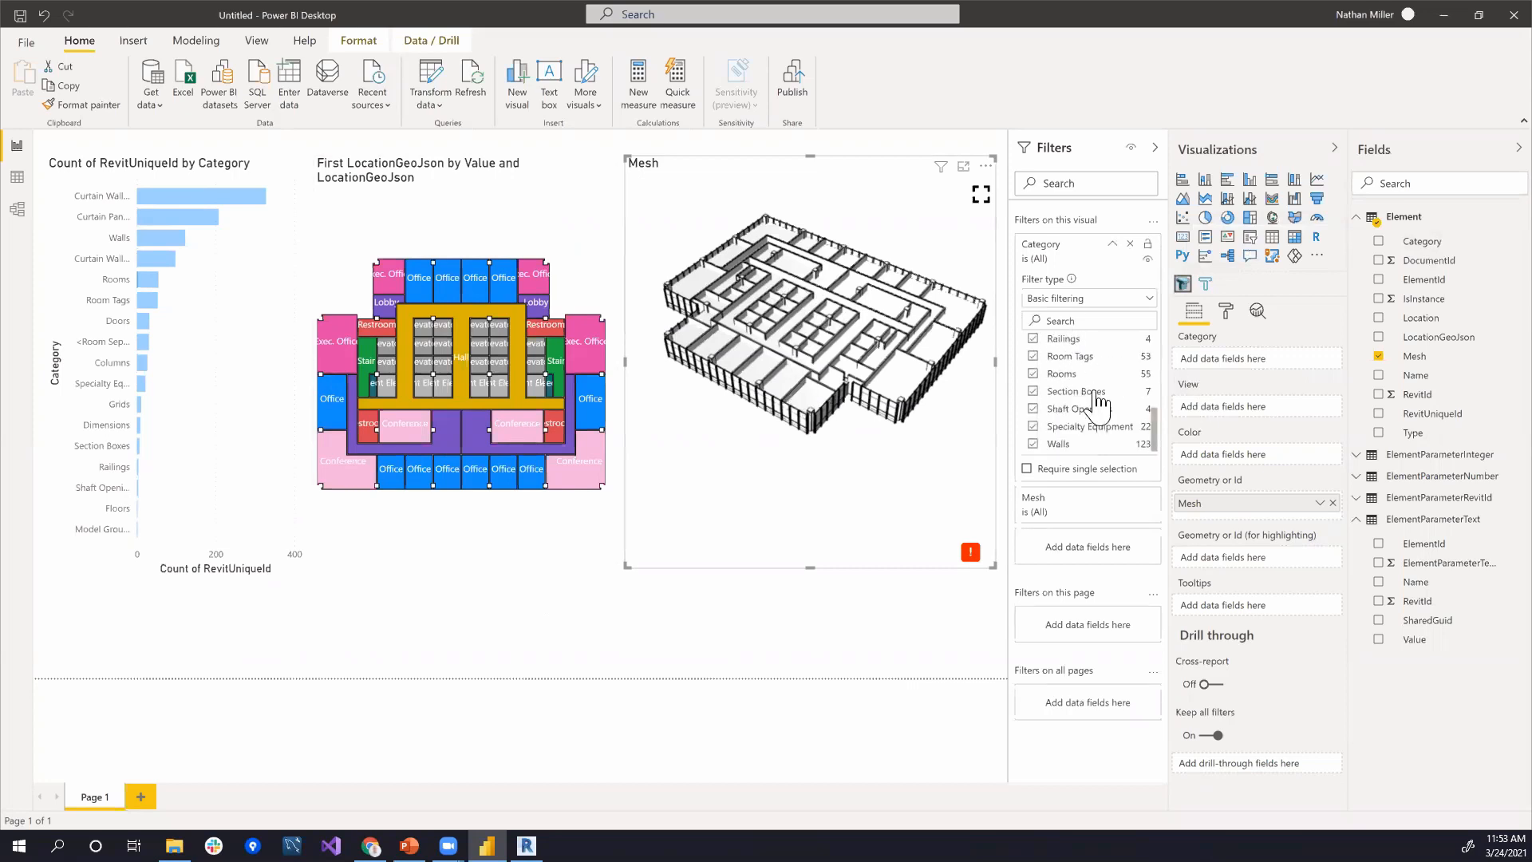
{"action": "left_click", "coordinate": [1032, 374]}
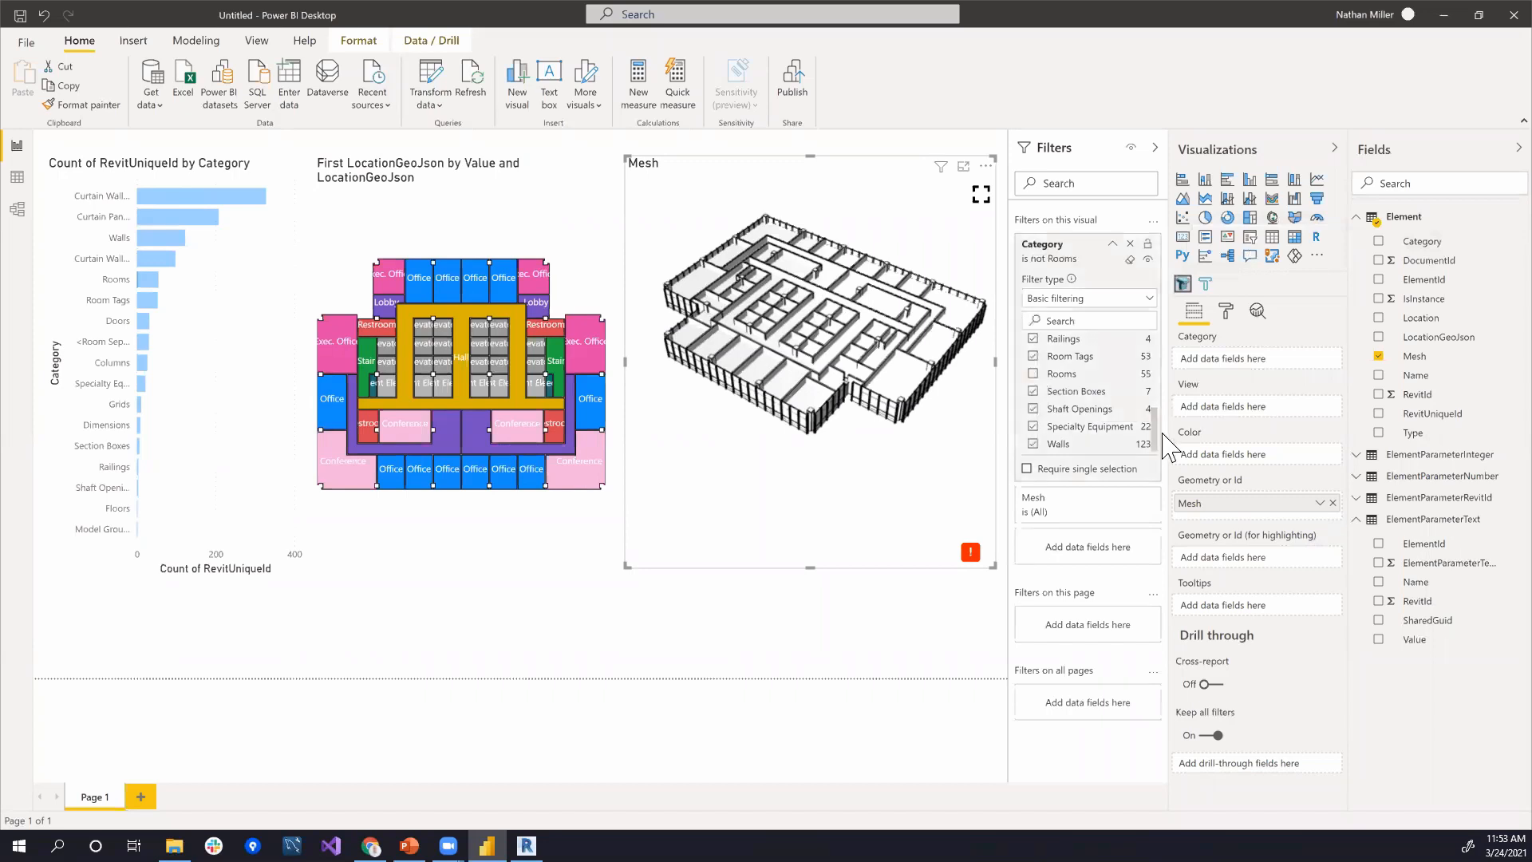
{"action": "left_click_drag", "start_coordinate": [719, 369], "coordinate": [852, 363]}
{"action": "scroll", "coordinate": [782, 314], "scroll_direction": "up", "scroll_amount": 5}
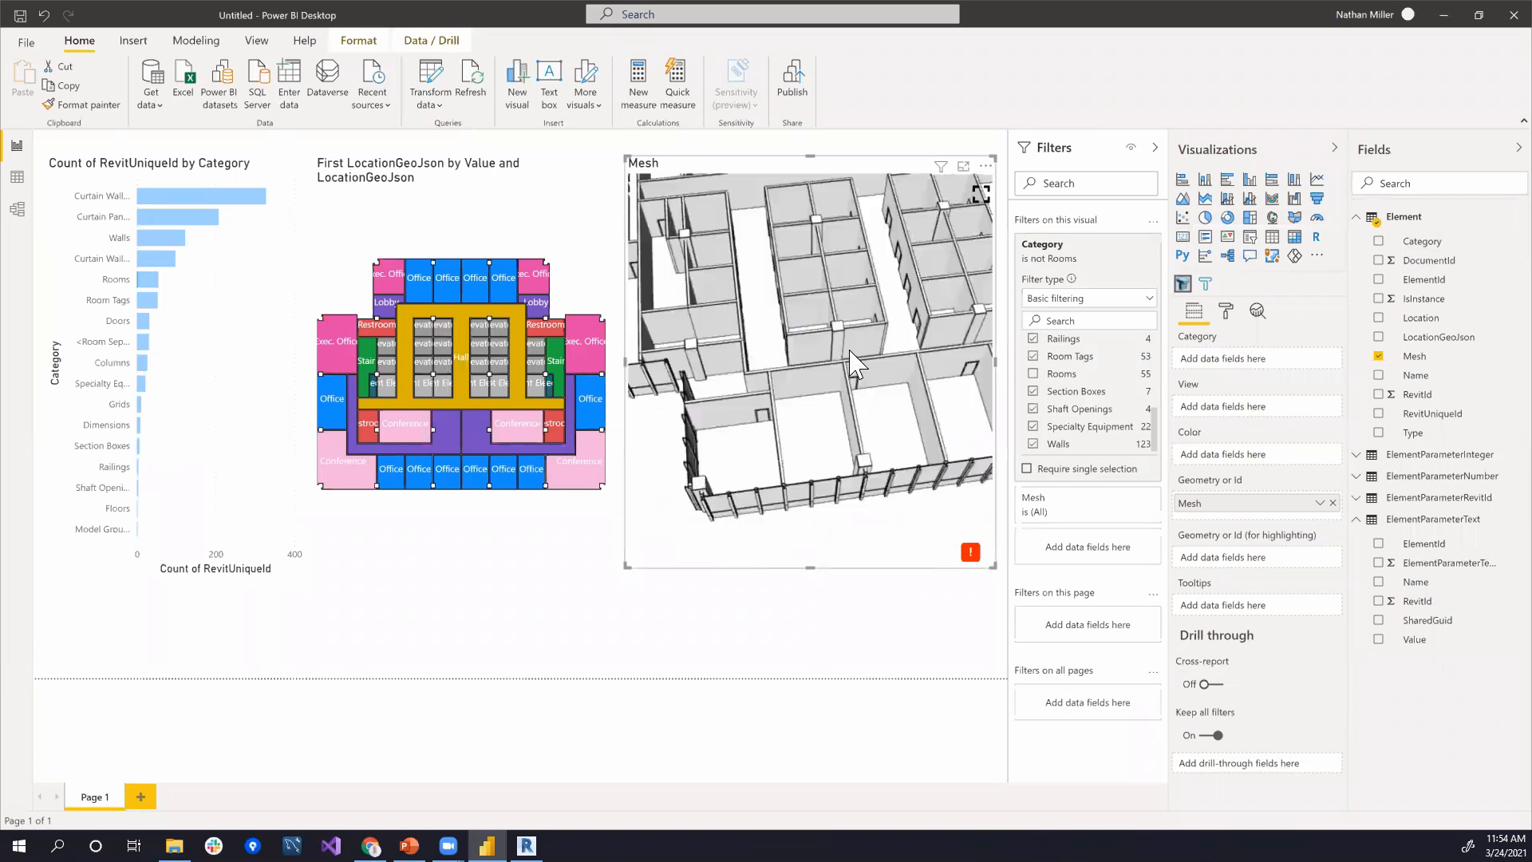
Step: Color the 3D visual by the Element table's Category field and inspect the model from several angles
{"action": "scroll", "coordinate": [850, 362], "scroll_direction": "down", "scroll_amount": 8}
{"action": "scroll", "coordinate": [846, 348], "scroll_direction": "down", "scroll_amount": 3}
{"action": "left_click_drag", "start_coordinate": [857, 333], "coordinate": [901, 327]}
{"action": "scroll", "coordinate": [818, 335], "scroll_direction": "up", "scroll_amount": 3}
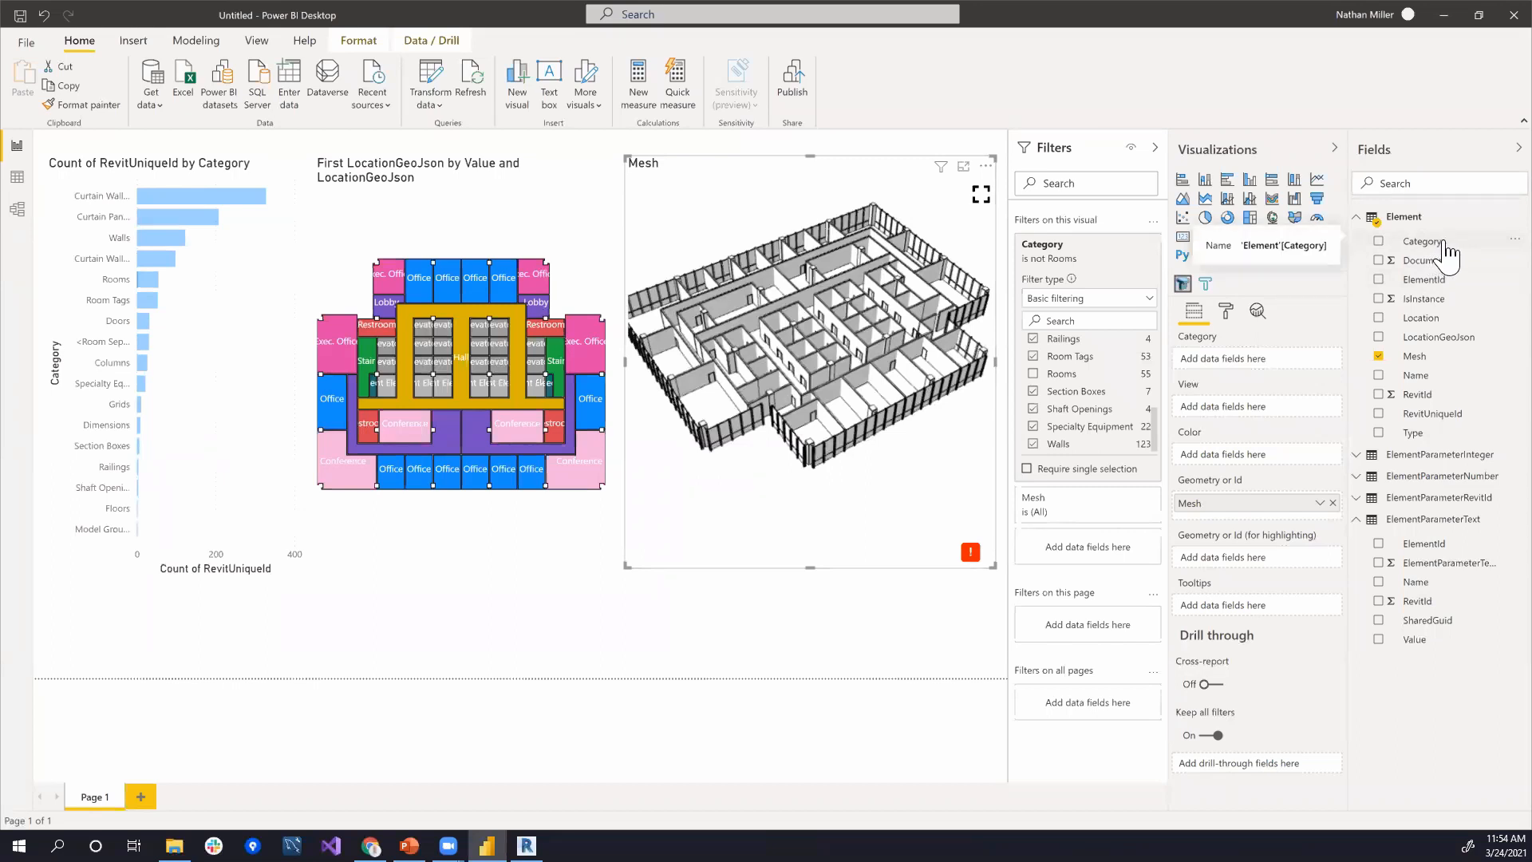
{"action": "left_click_drag", "start_coordinate": [1446, 257], "coordinate": [1269, 369]}
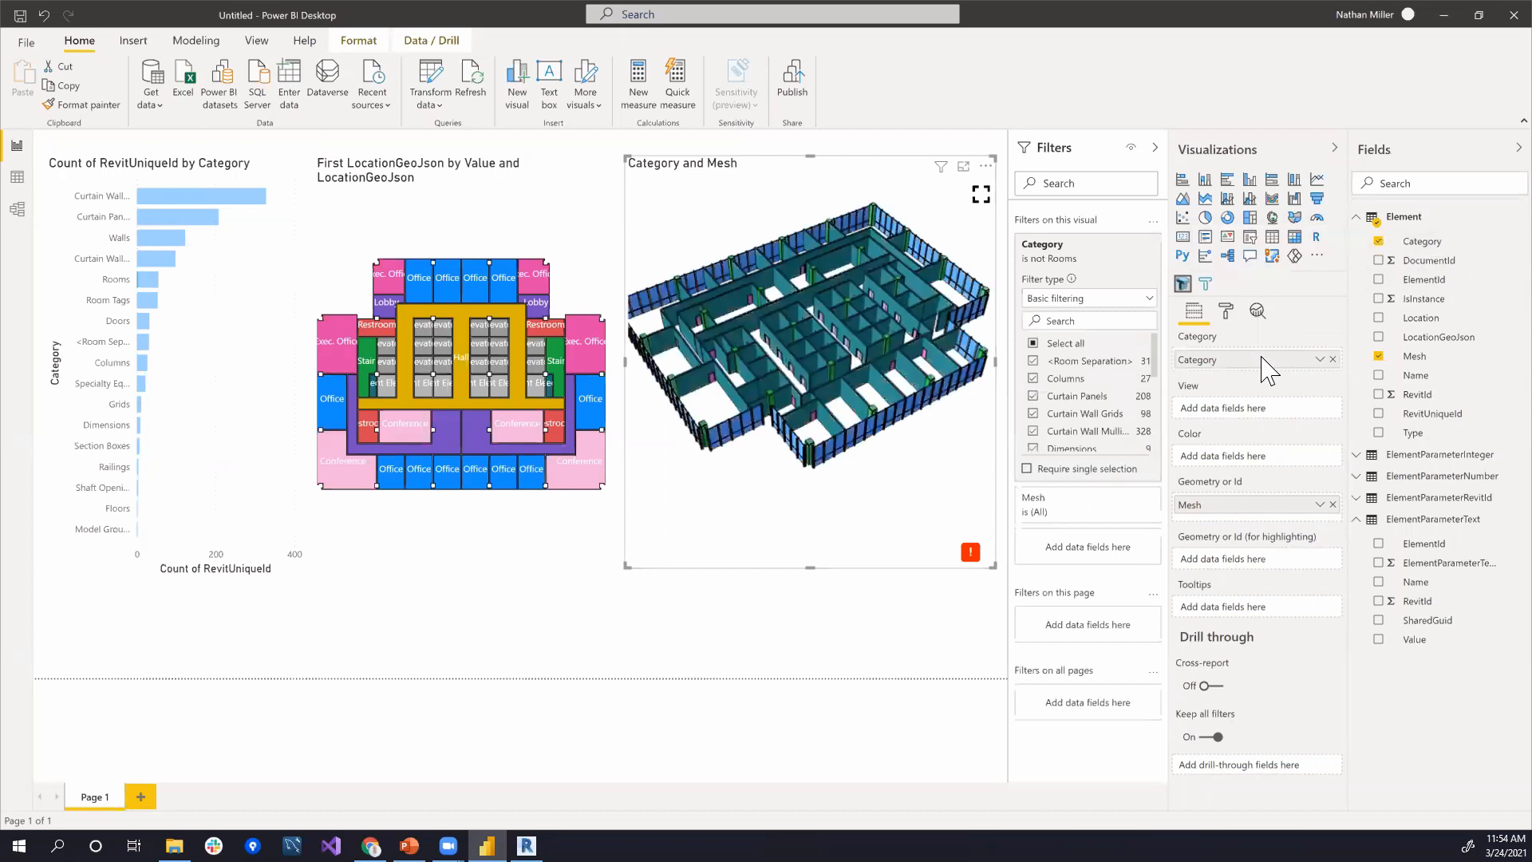
{"action": "mouse_move", "coordinate": [743, 352]}
{"action": "left_mouse_down"}
{"action": "mouse_move", "coordinate": [811, 333]}
{"action": "mouse_move", "coordinate": [733, 325]}
{"action": "left_mouse_up"}
{"action": "scroll", "coordinate": [846, 343], "scroll_direction": "up", "scroll_amount": 5}
{"action": "left_click_drag", "start_coordinate": [836, 340], "coordinate": [889, 409]}
{"action": "scroll", "coordinate": [889, 414], "scroll_direction": "down", "scroll_amount": 8}
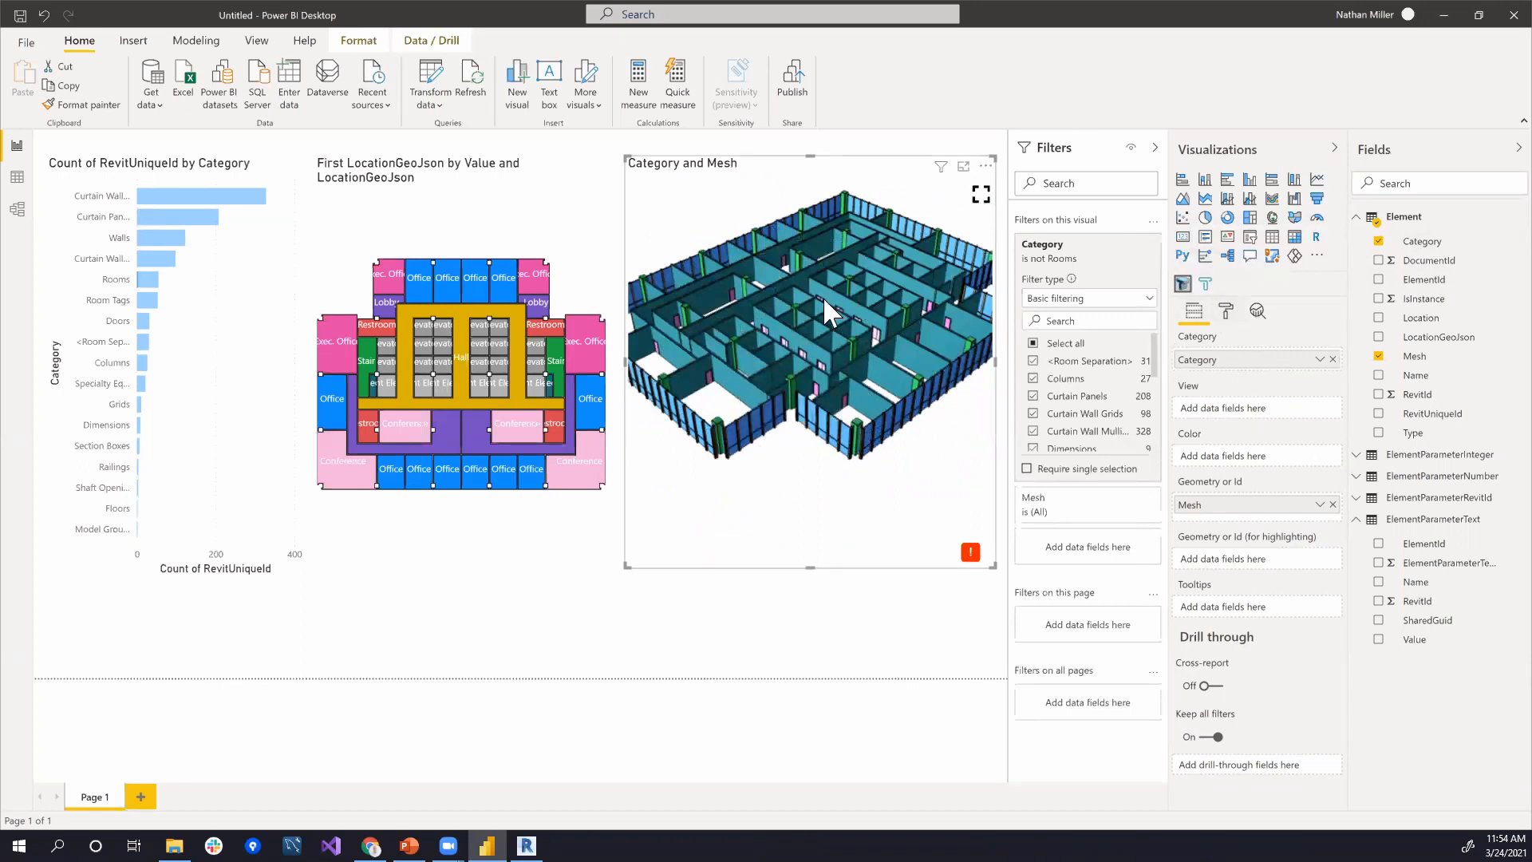
Step: Set the 3D visual's rendering projection to Orthographic and view the model in that projection
{"action": "left_click", "coordinate": [1227, 313]}
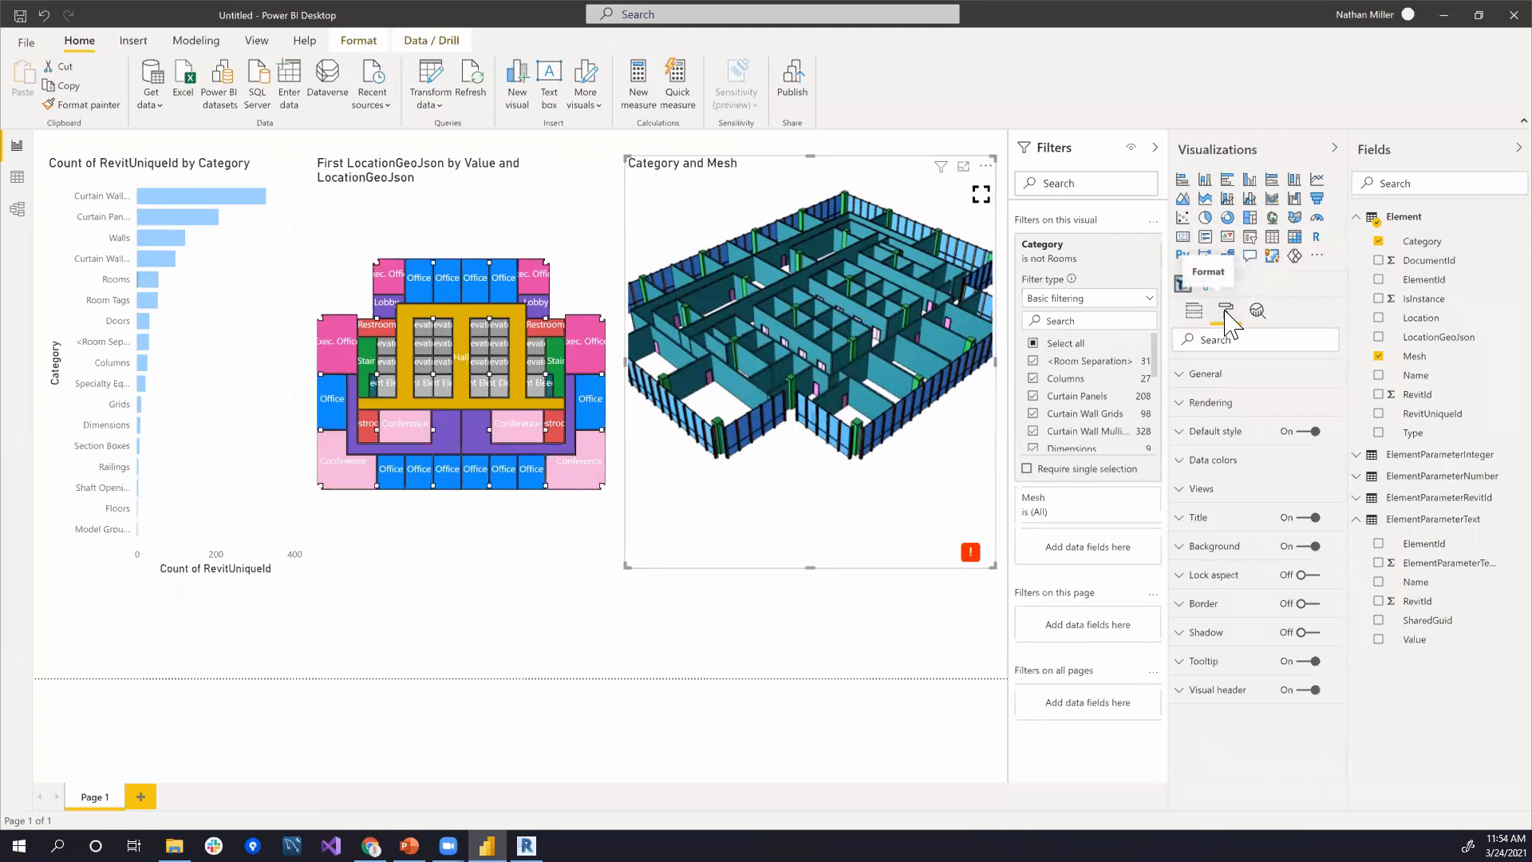
{"action": "left_click", "coordinate": [1179, 403]}
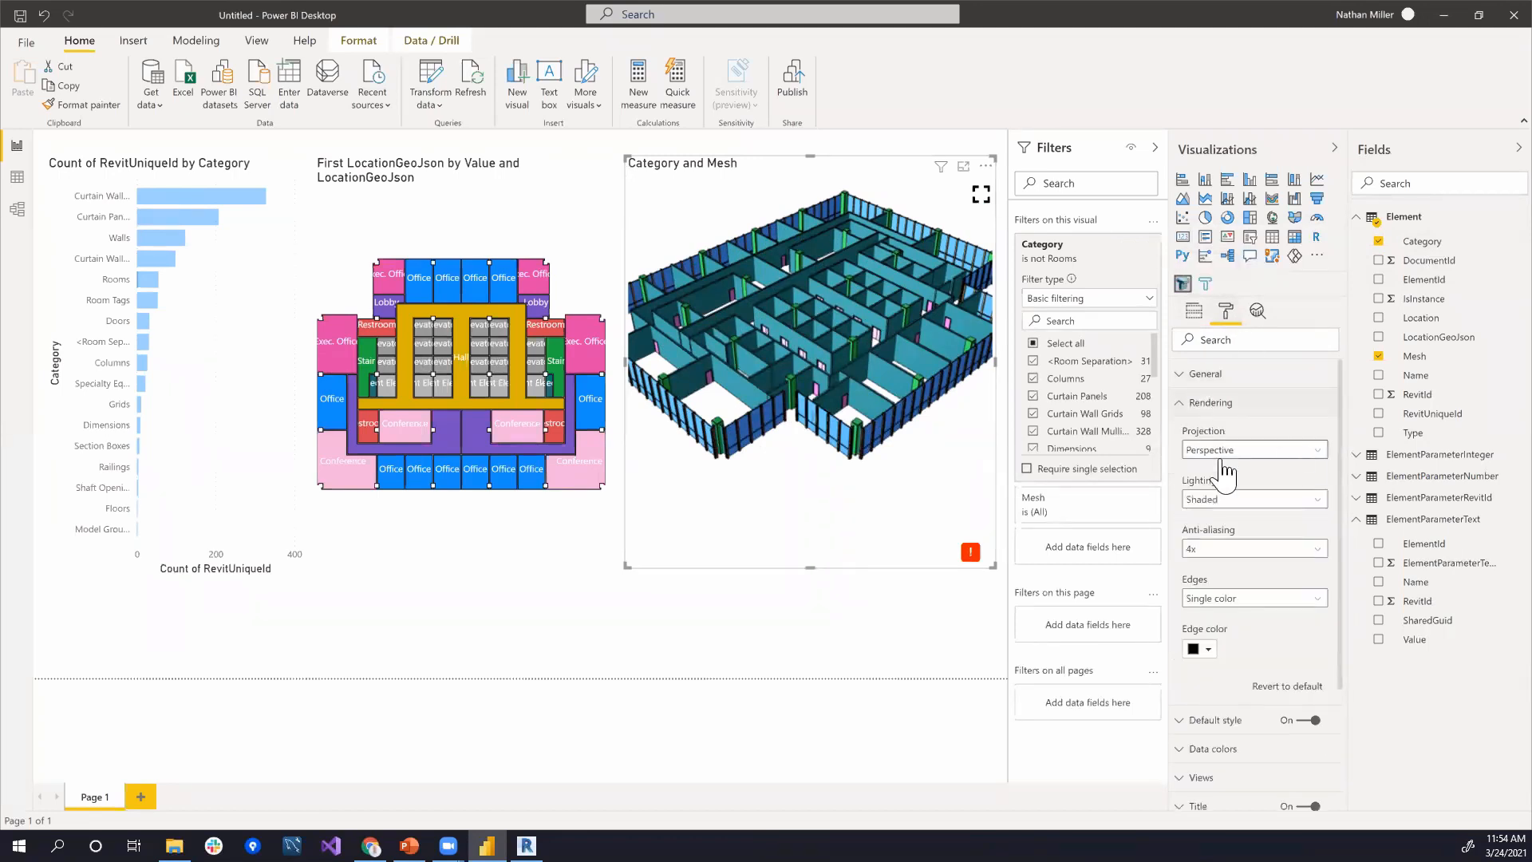
{"action": "left_click_drag", "start_coordinate": [854, 347], "coordinate": [822, 355]}
{"action": "left_click", "coordinate": [1276, 451]}
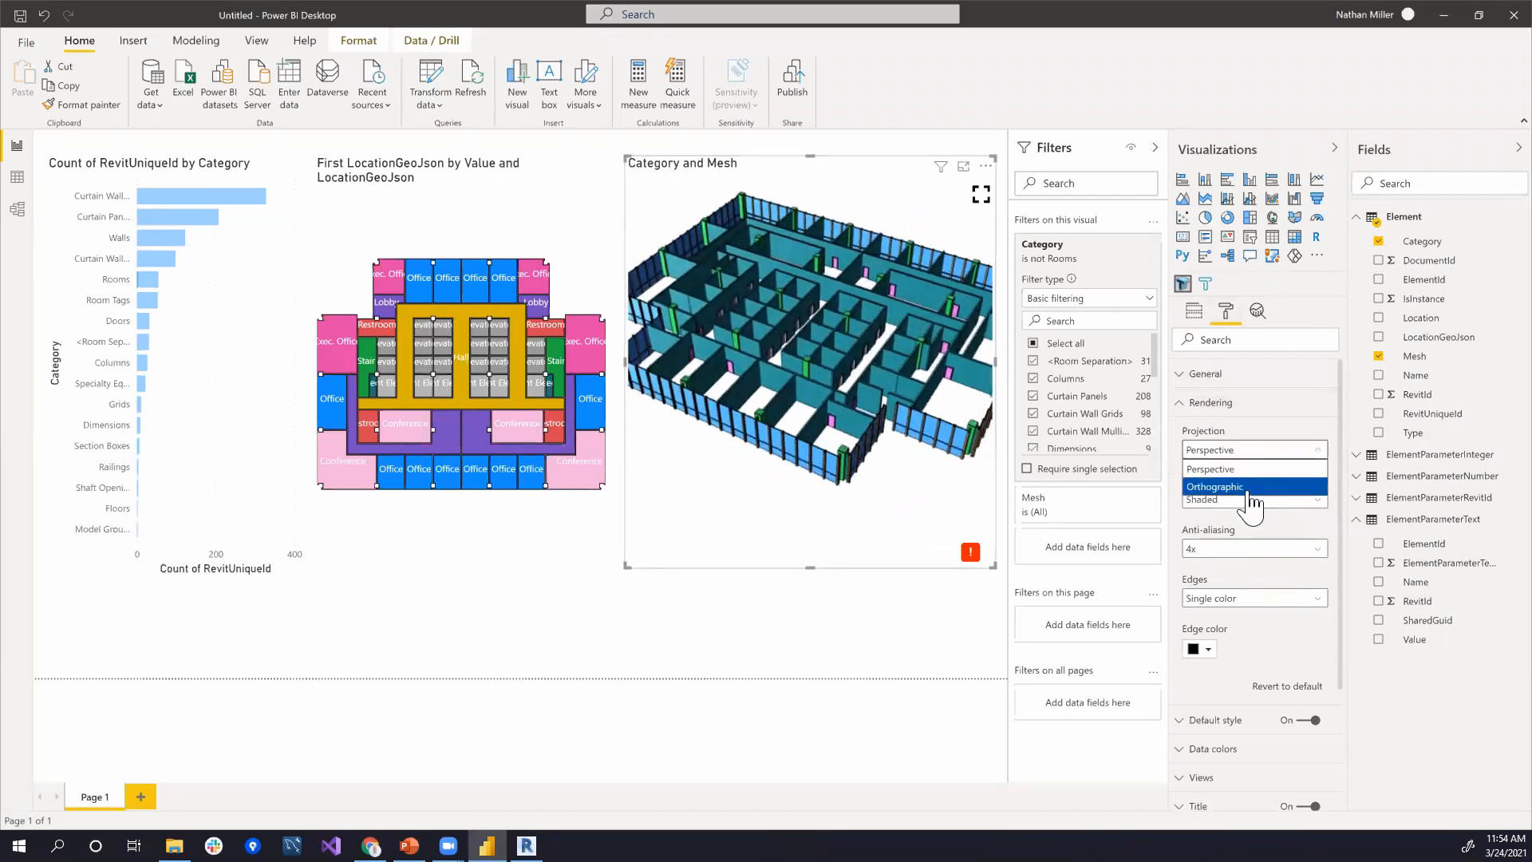
{"action": "left_click", "coordinate": [1249, 489]}
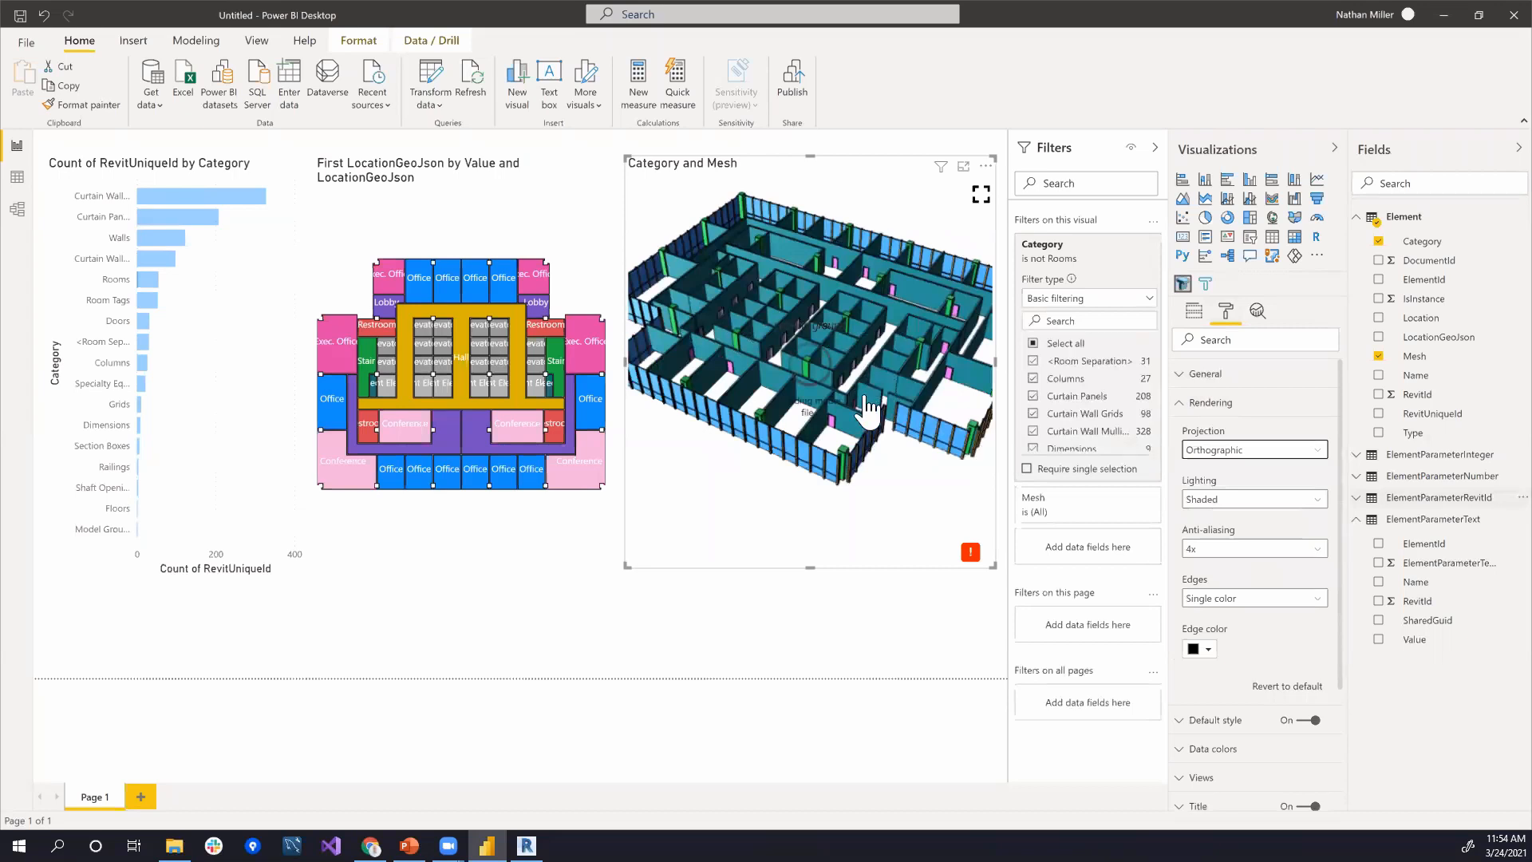
{"action": "left_click_drag", "start_coordinate": [879, 375], "coordinate": [770, 316]}
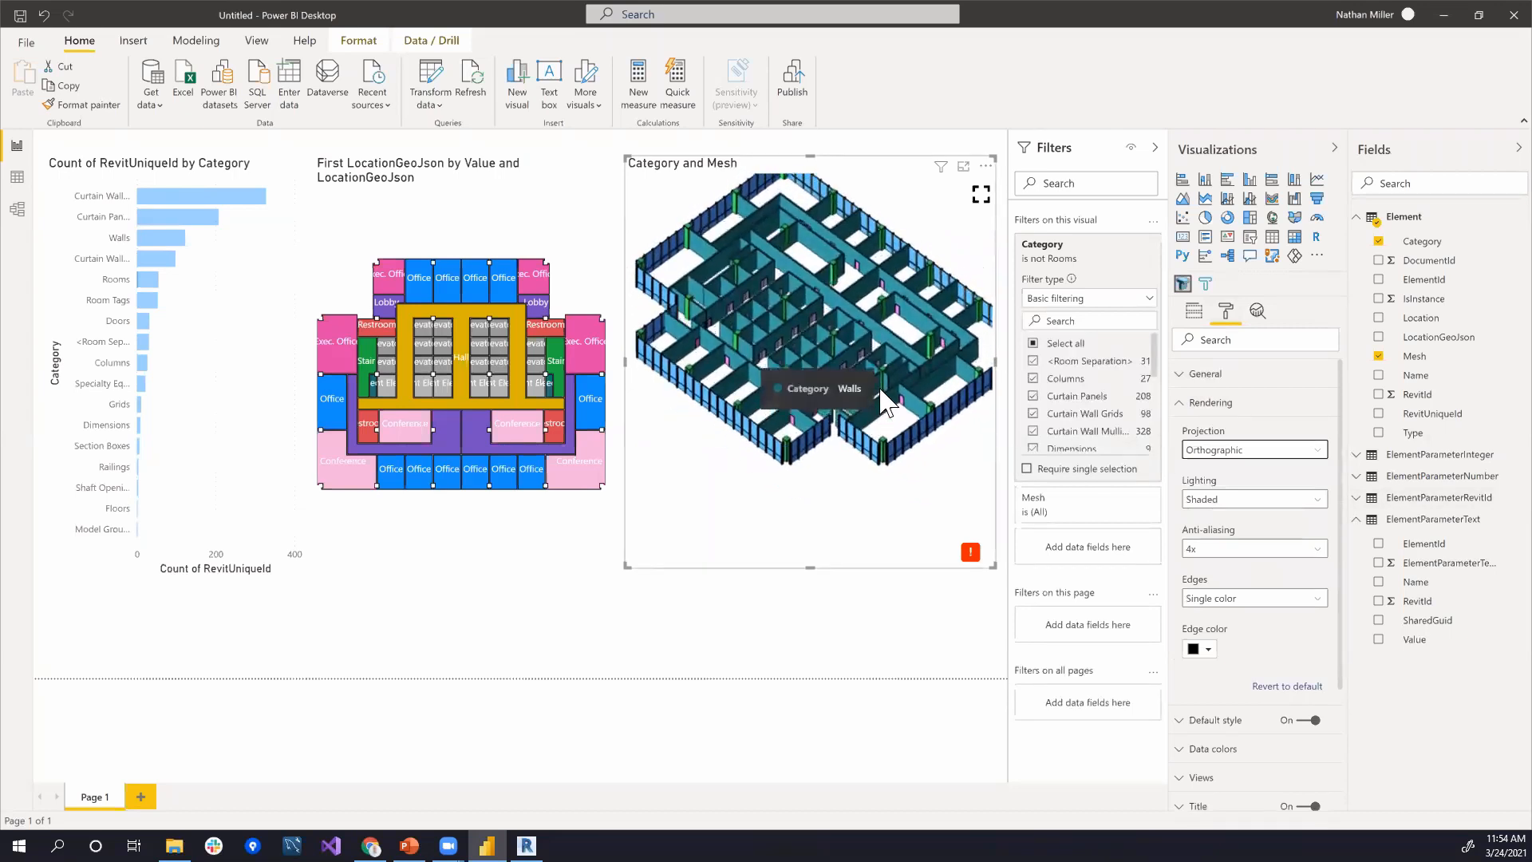
{"action": "scroll", "coordinate": [768, 305], "scroll_direction": "up", "scroll_amount": 2}
Step: Set the 3D visual's lighting to Flat and check the model from a slightly different angle
{"action": "left_click", "coordinate": [1242, 501]}
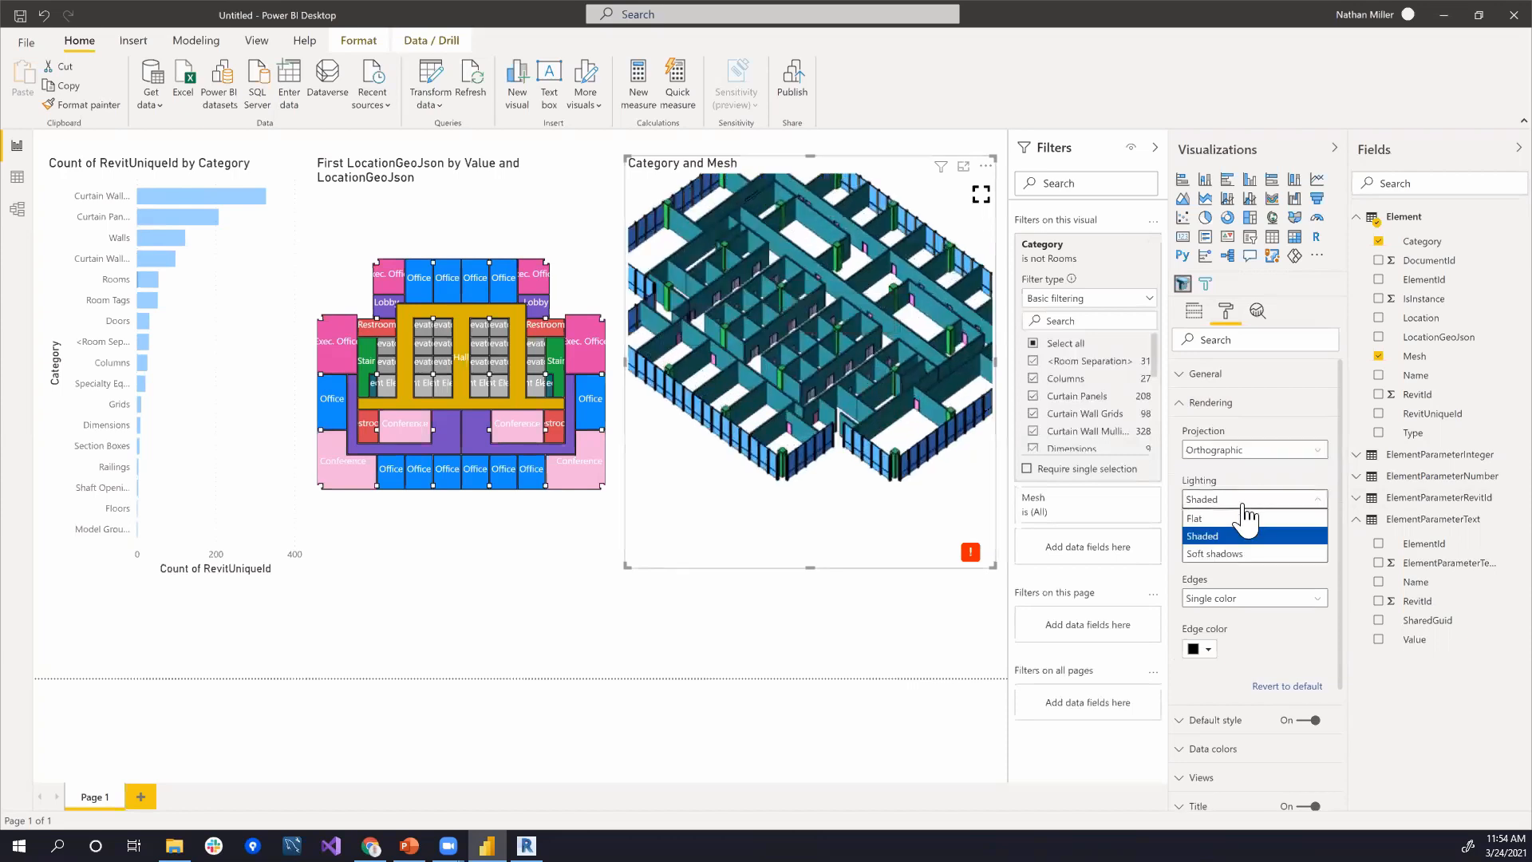
{"action": "left_click", "coordinate": [1238, 520]}
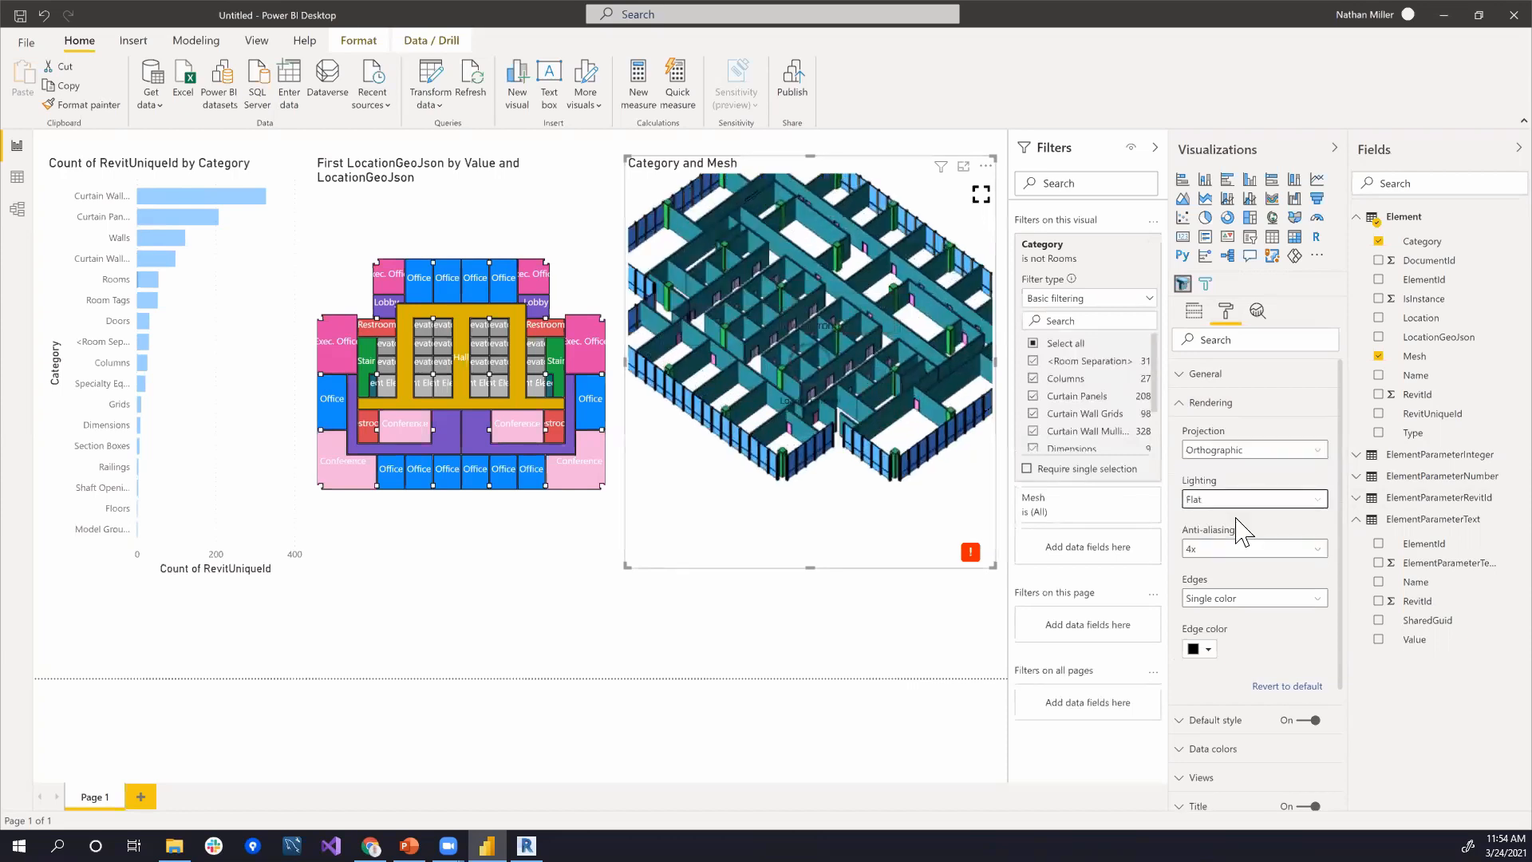
{"action": "mouse_move", "coordinate": [817, 352]}
{"action": "left_mouse_down"}
{"action": "mouse_move", "coordinate": [830, 346]}
{"action": "mouse_move", "coordinate": [808, 369]}
{"action": "mouse_move", "coordinate": [804, 357]}
{"action": "left_mouse_up"}
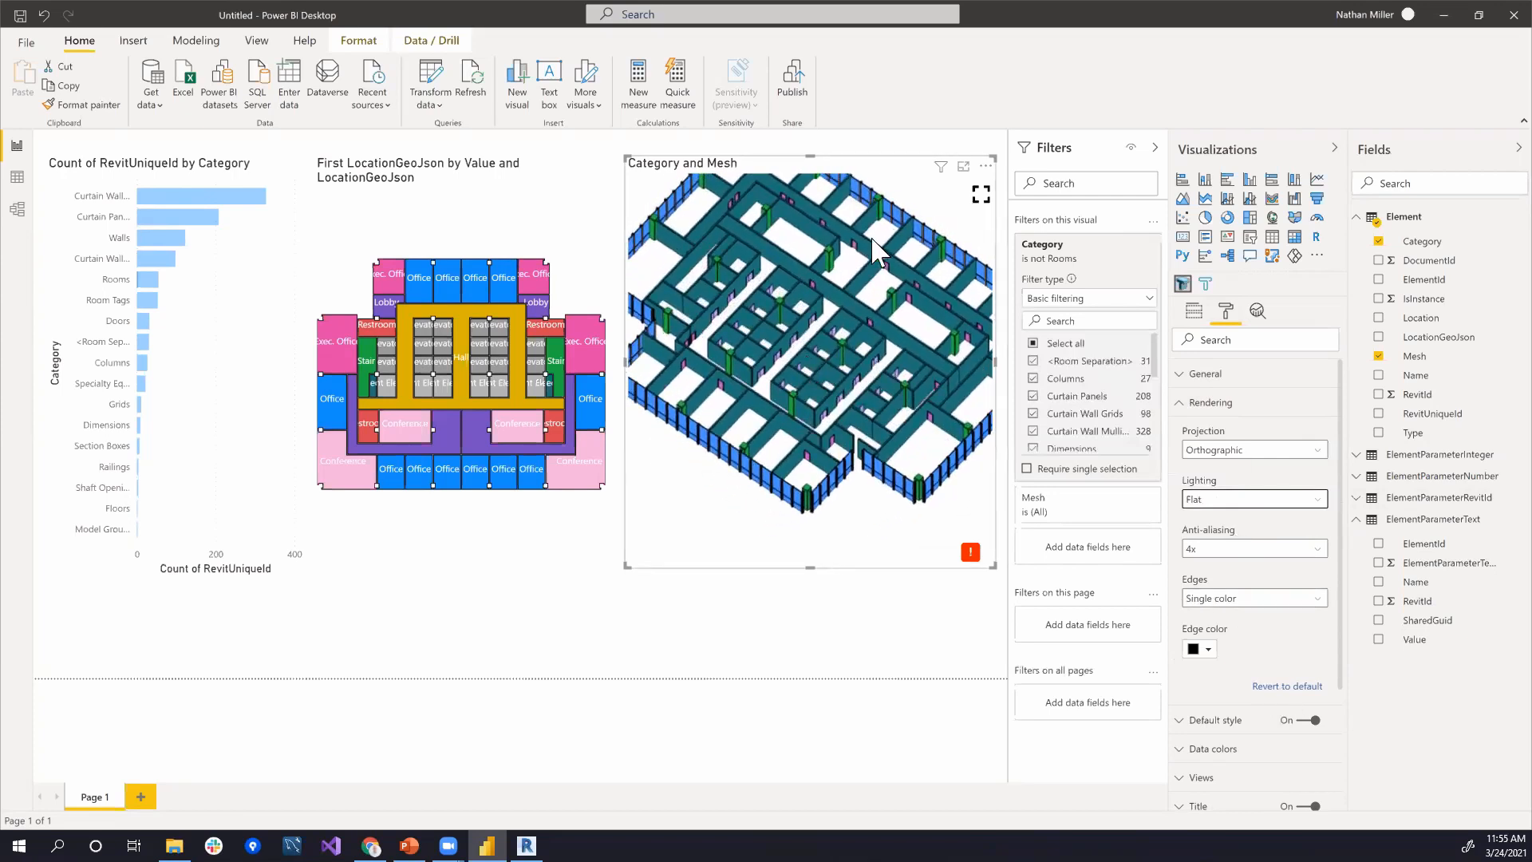
Step: Change the 3D visual's edge color to white and inspect the model's edges close up and from afar
{"action": "left_click", "coordinate": [1211, 651]}
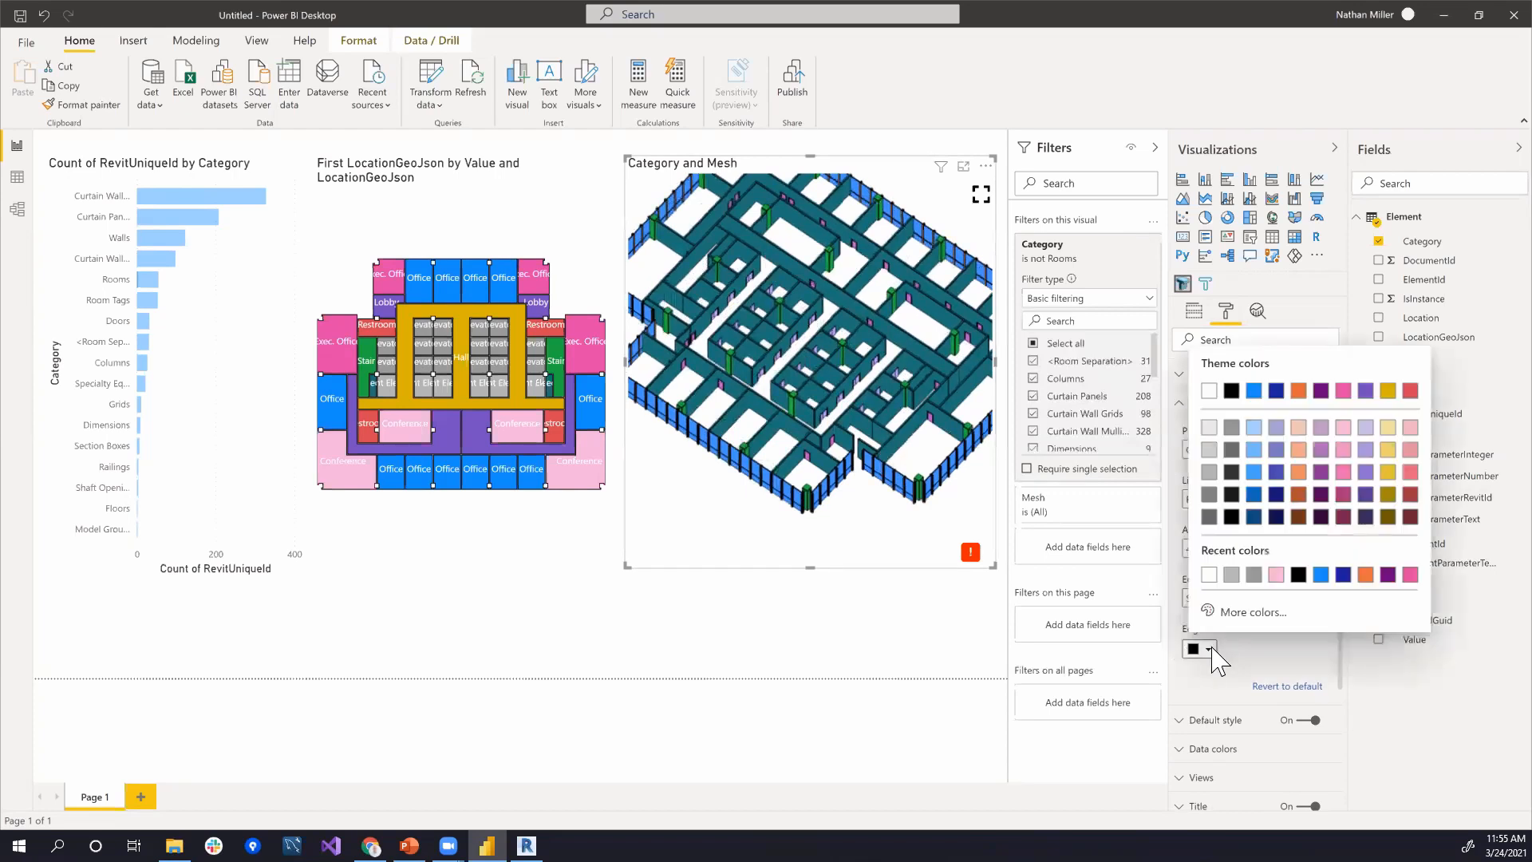
{"action": "left_click", "coordinate": [1209, 391]}
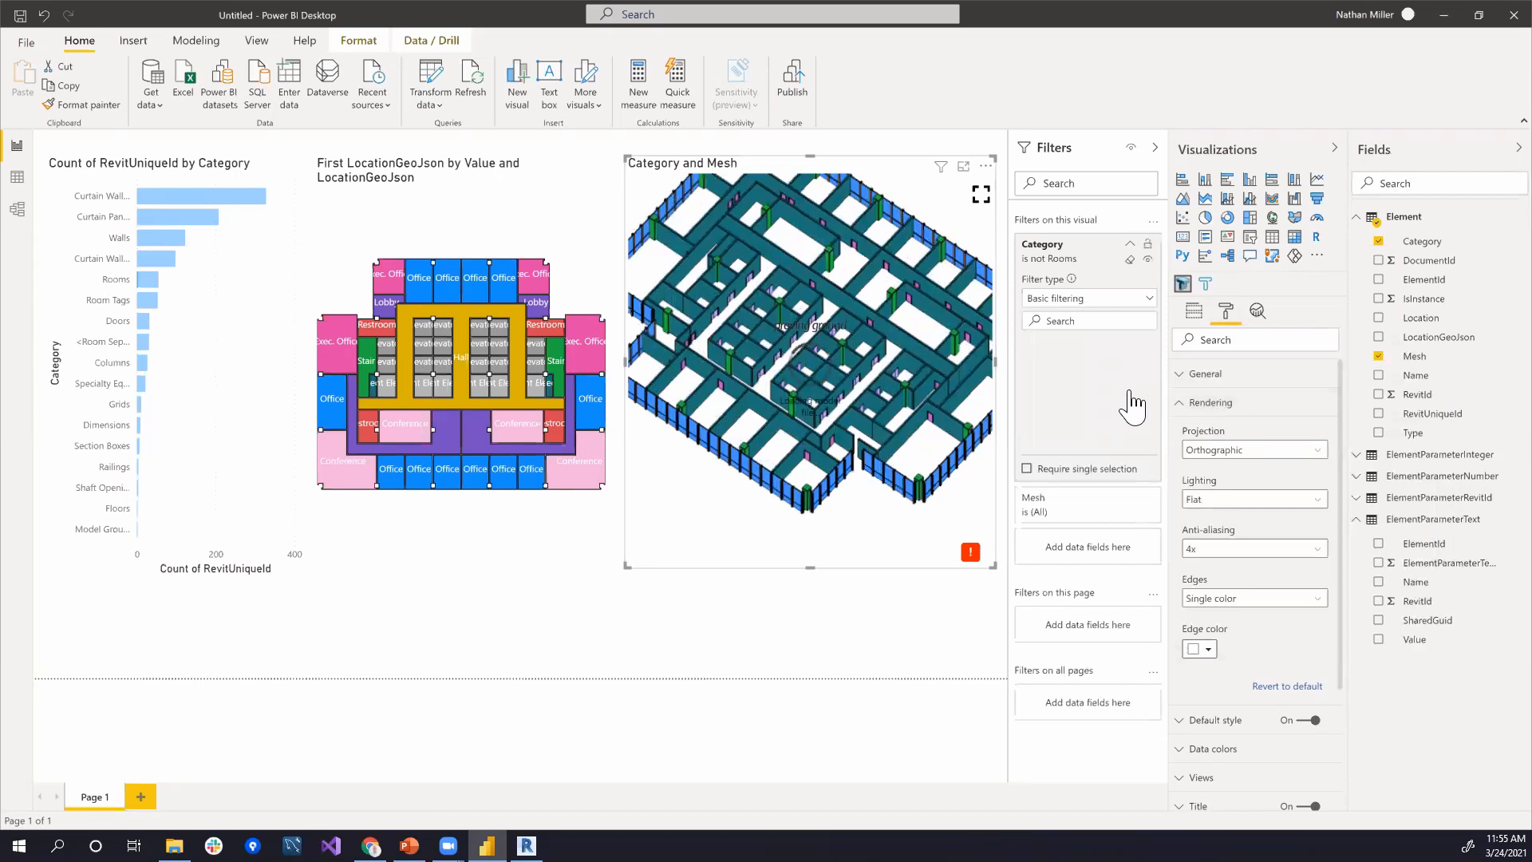
{"action": "mouse_move", "coordinate": [846, 360]}
{"action": "left_mouse_down"}
{"action": "mouse_move", "coordinate": [860, 348]}
{"action": "mouse_move", "coordinate": [826, 347]}
{"action": "mouse_move", "coordinate": [816, 310]}
{"action": "mouse_move", "coordinate": [848, 366]}
{"action": "left_mouse_up"}
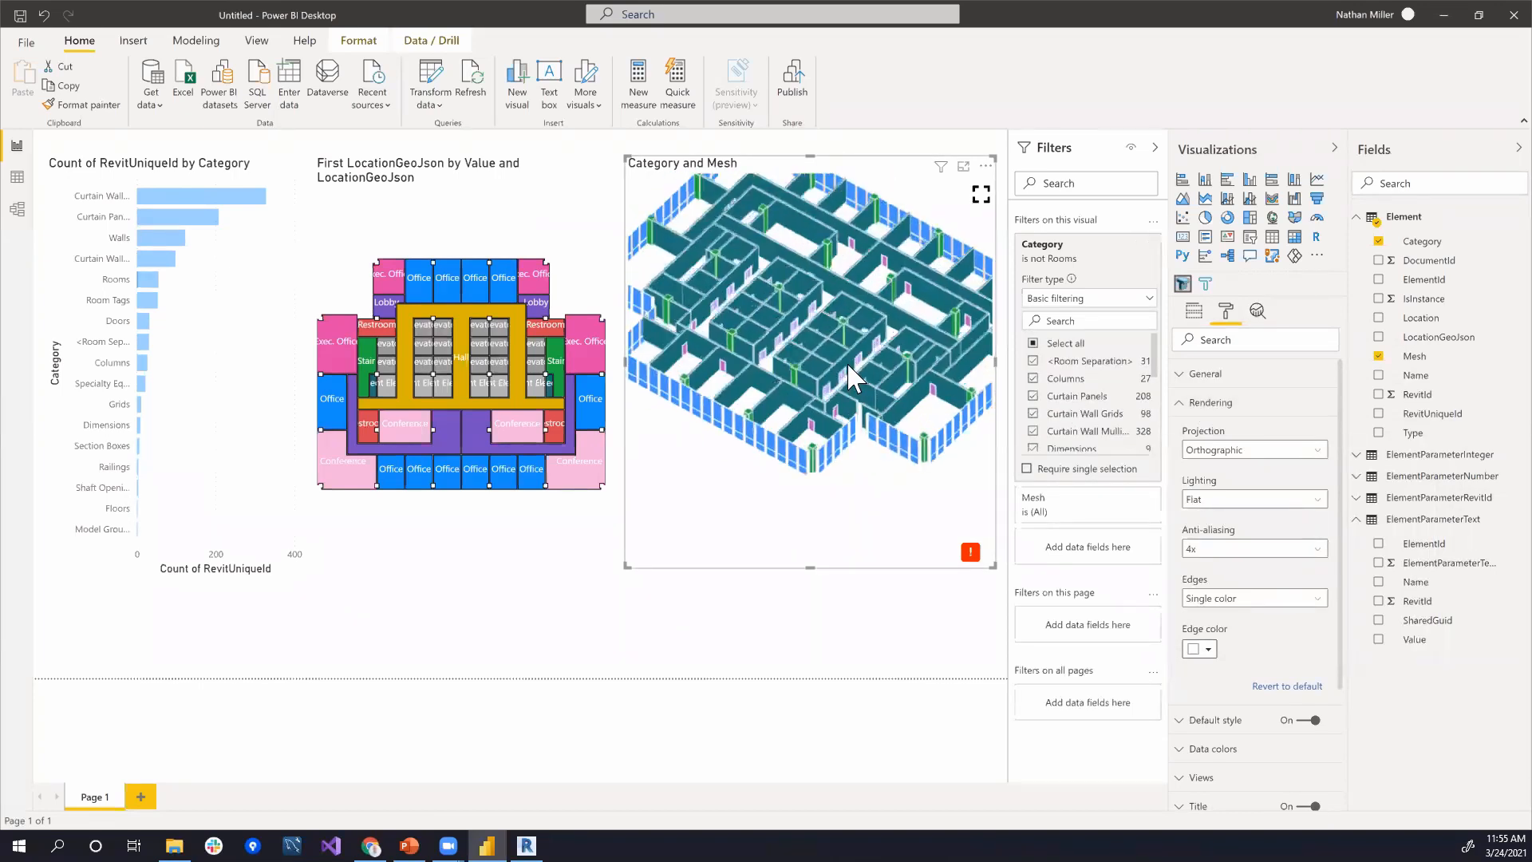
{"action": "scroll", "coordinate": [807, 342], "scroll_direction": "up", "scroll_amount": 5}
{"action": "scroll", "coordinate": [808, 341], "scroll_direction": "down", "scroll_amount": 8}
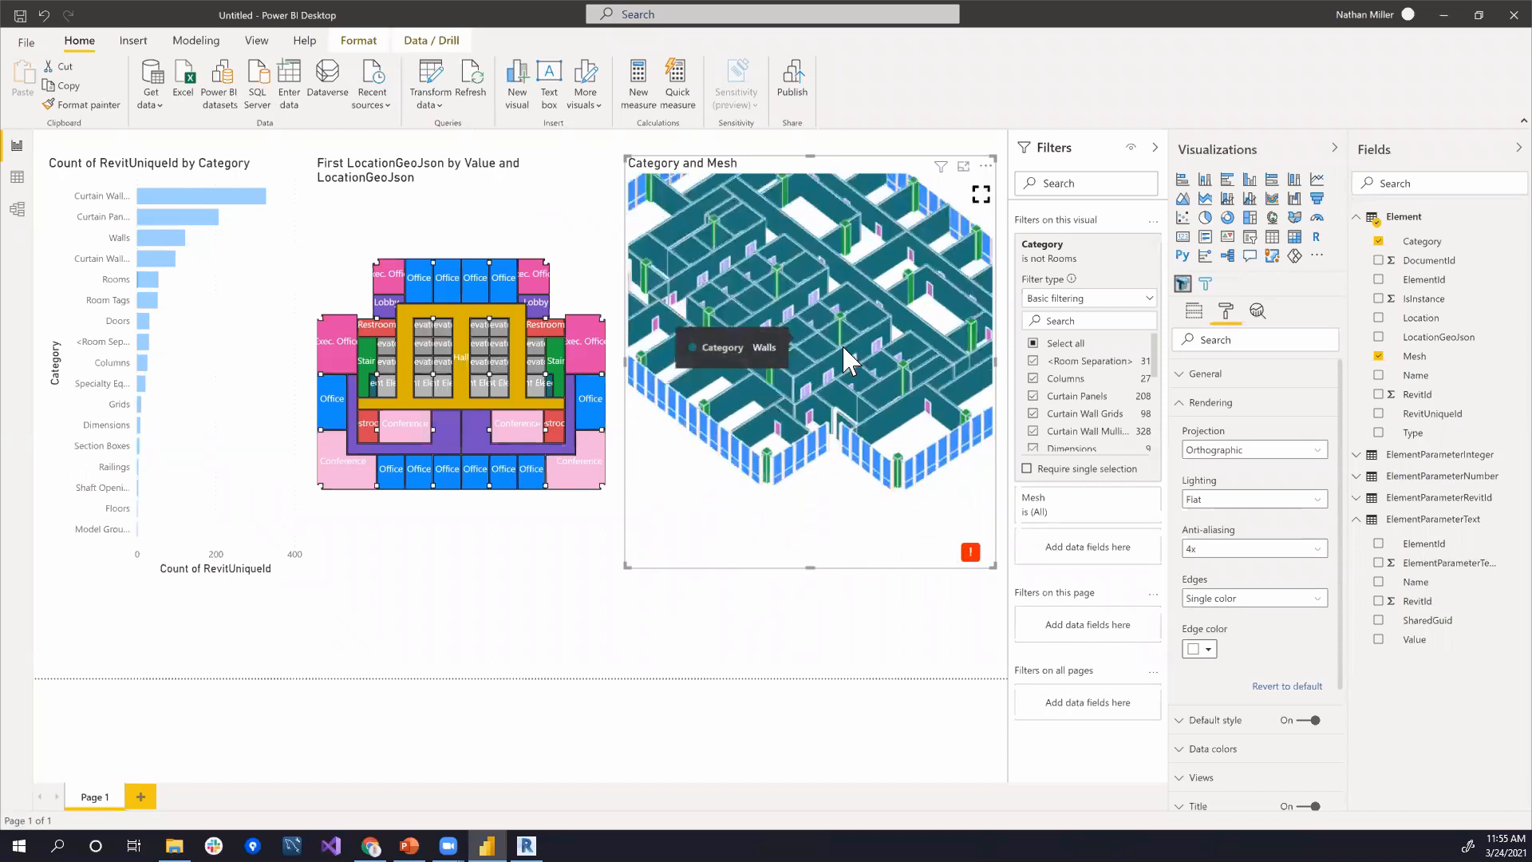
{"action": "scroll", "coordinate": [841, 343], "scroll_direction": "down", "scroll_amount": 5}
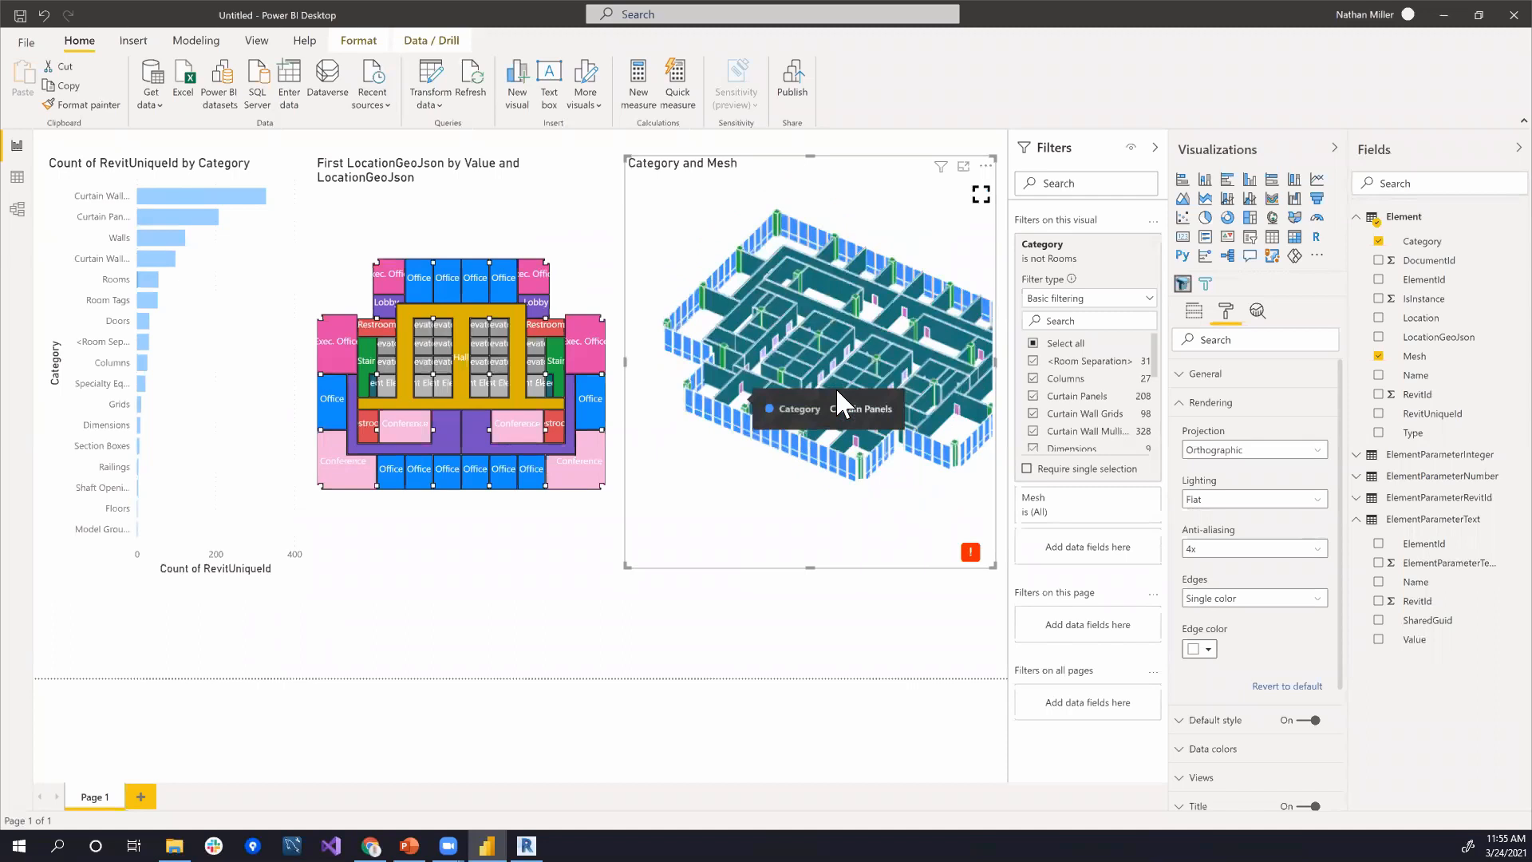
{"action": "scroll", "coordinate": [866, 359], "scroll_direction": "up", "scroll_amount": 2}
{"action": "scroll", "coordinate": [863, 356], "scroll_direction": "up", "scroll_amount": 3}
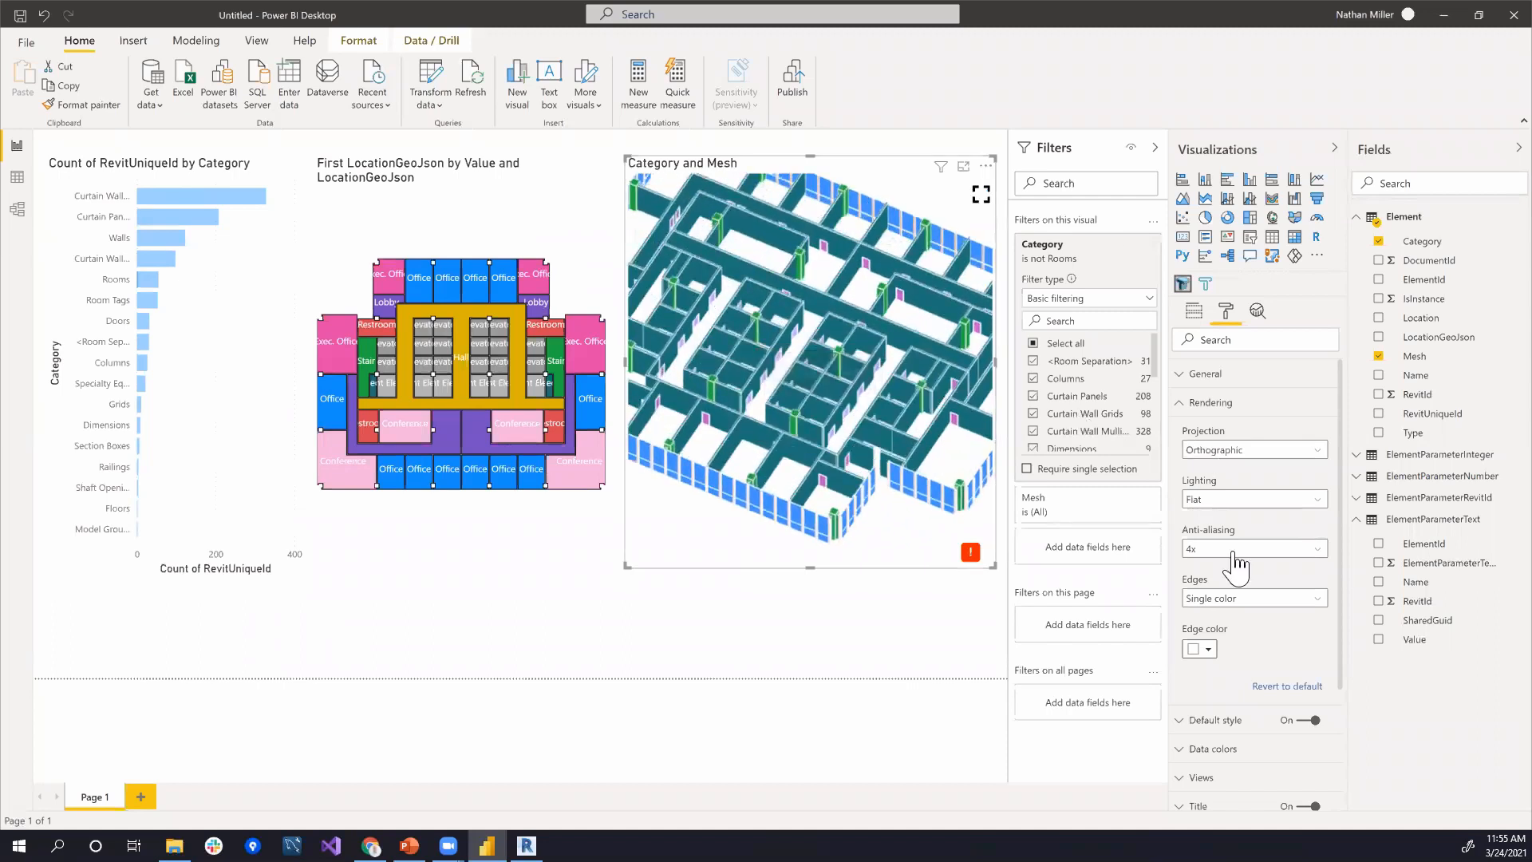
Step: Review the 3D visual's default style options and set the Columns data color to light gray
{"action": "scroll", "coordinate": [1205, 651], "scroll_direction": "down", "scroll_amount": 3}
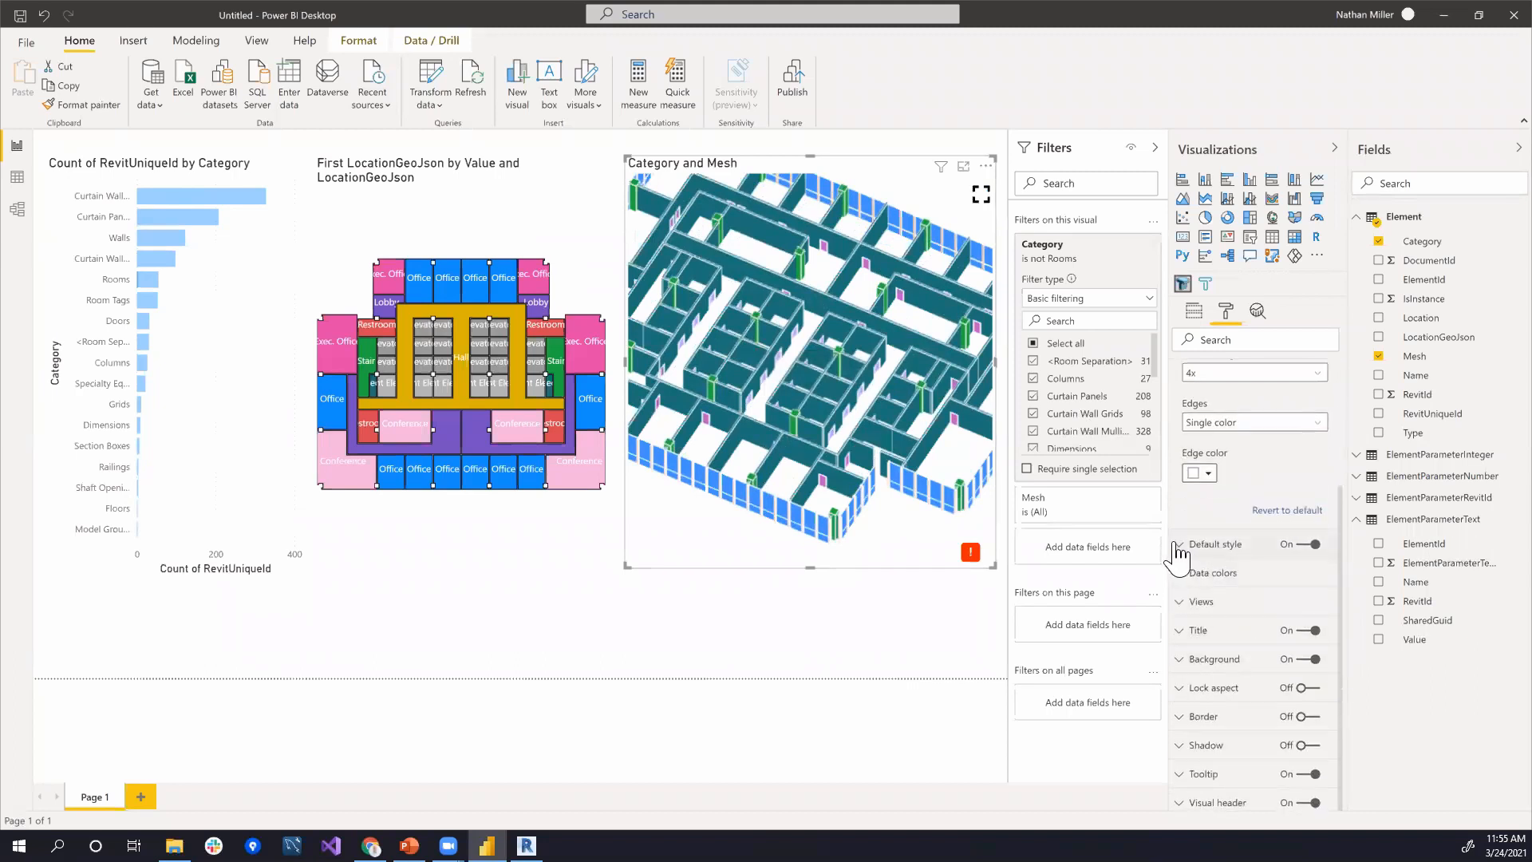
{"action": "left_click", "coordinate": [1182, 546]}
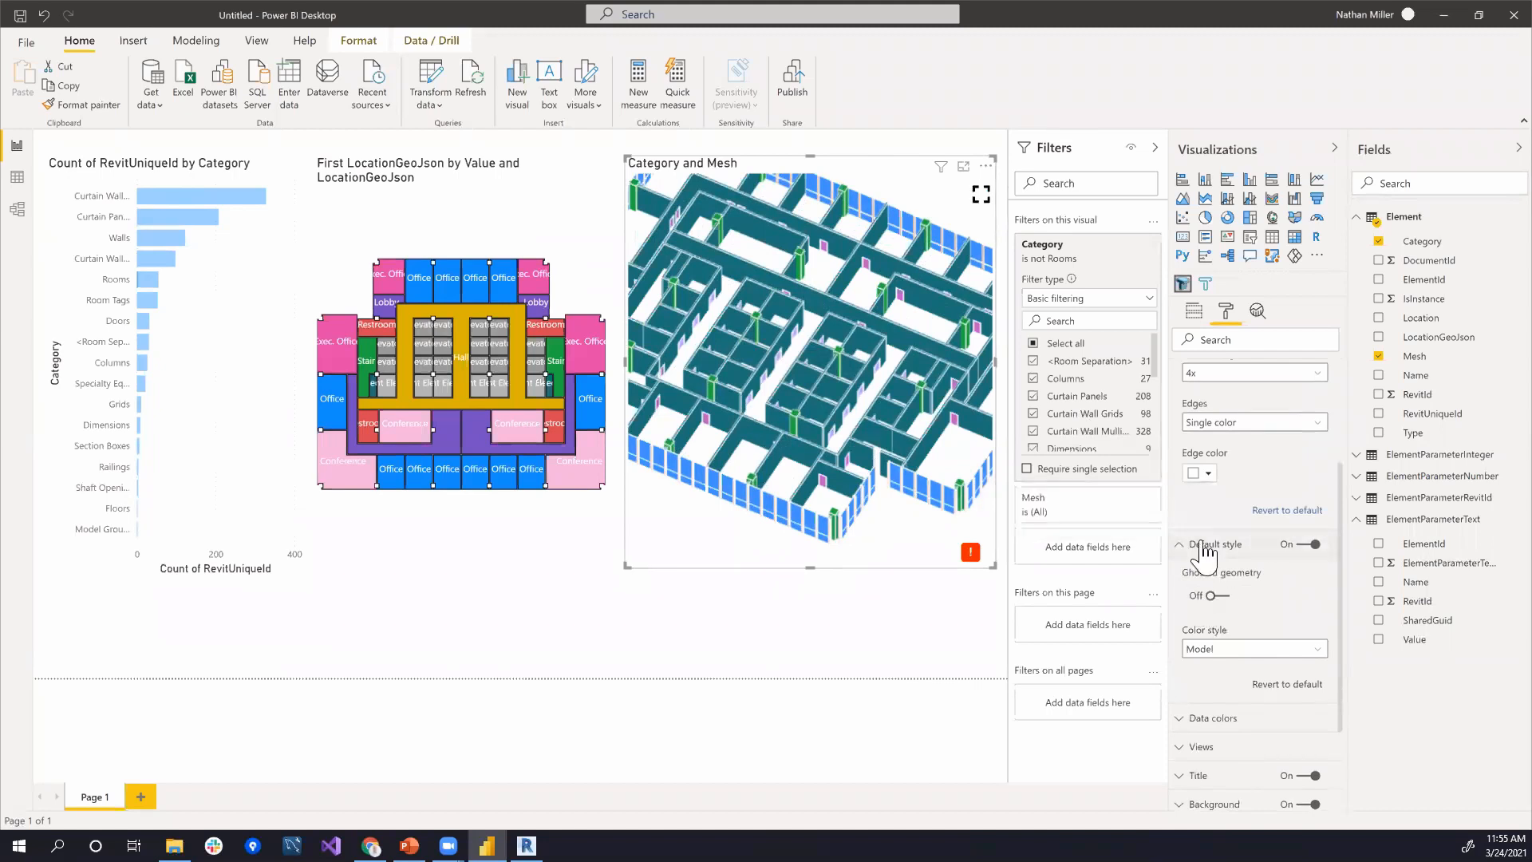
{"action": "left_click", "coordinate": [1182, 549]}
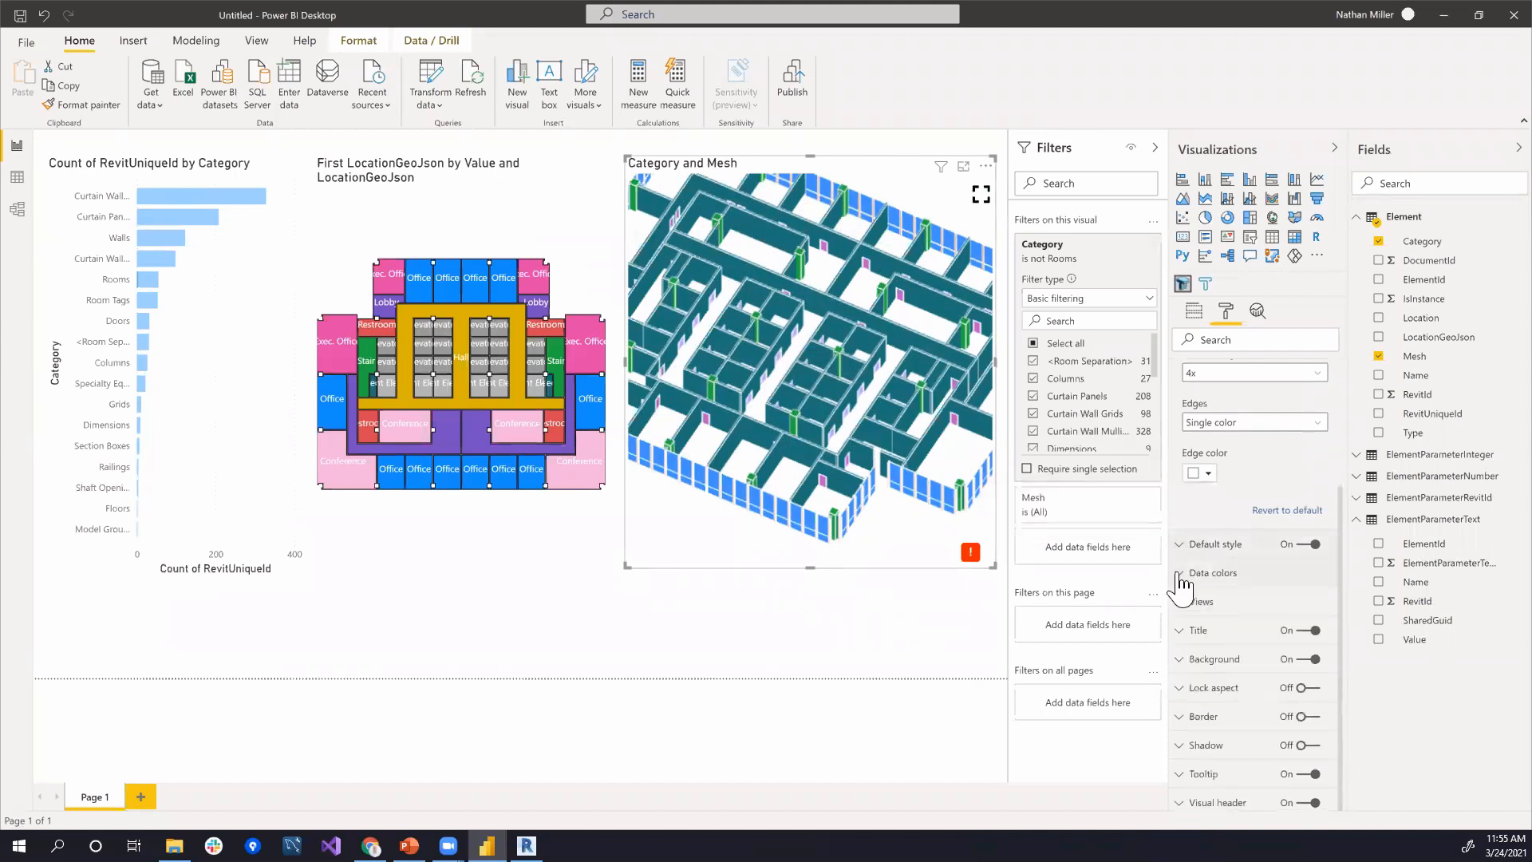
{"action": "left_click", "coordinate": [1180, 572]}
{"action": "scroll", "coordinate": [1188, 646], "scroll_direction": "down", "scroll_amount": 2}
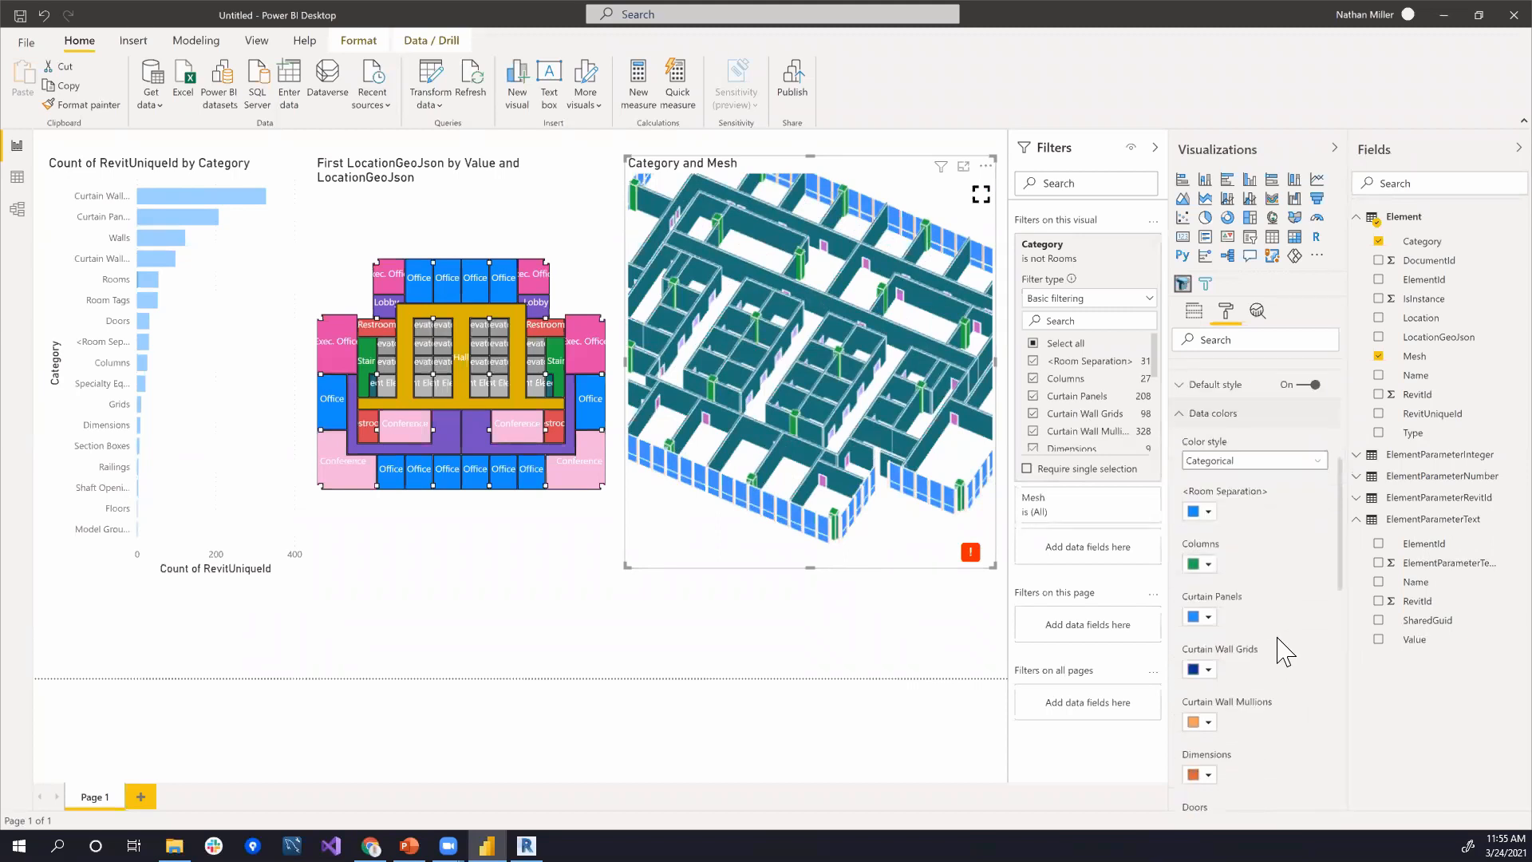
{"action": "left_click", "coordinate": [1208, 565]}
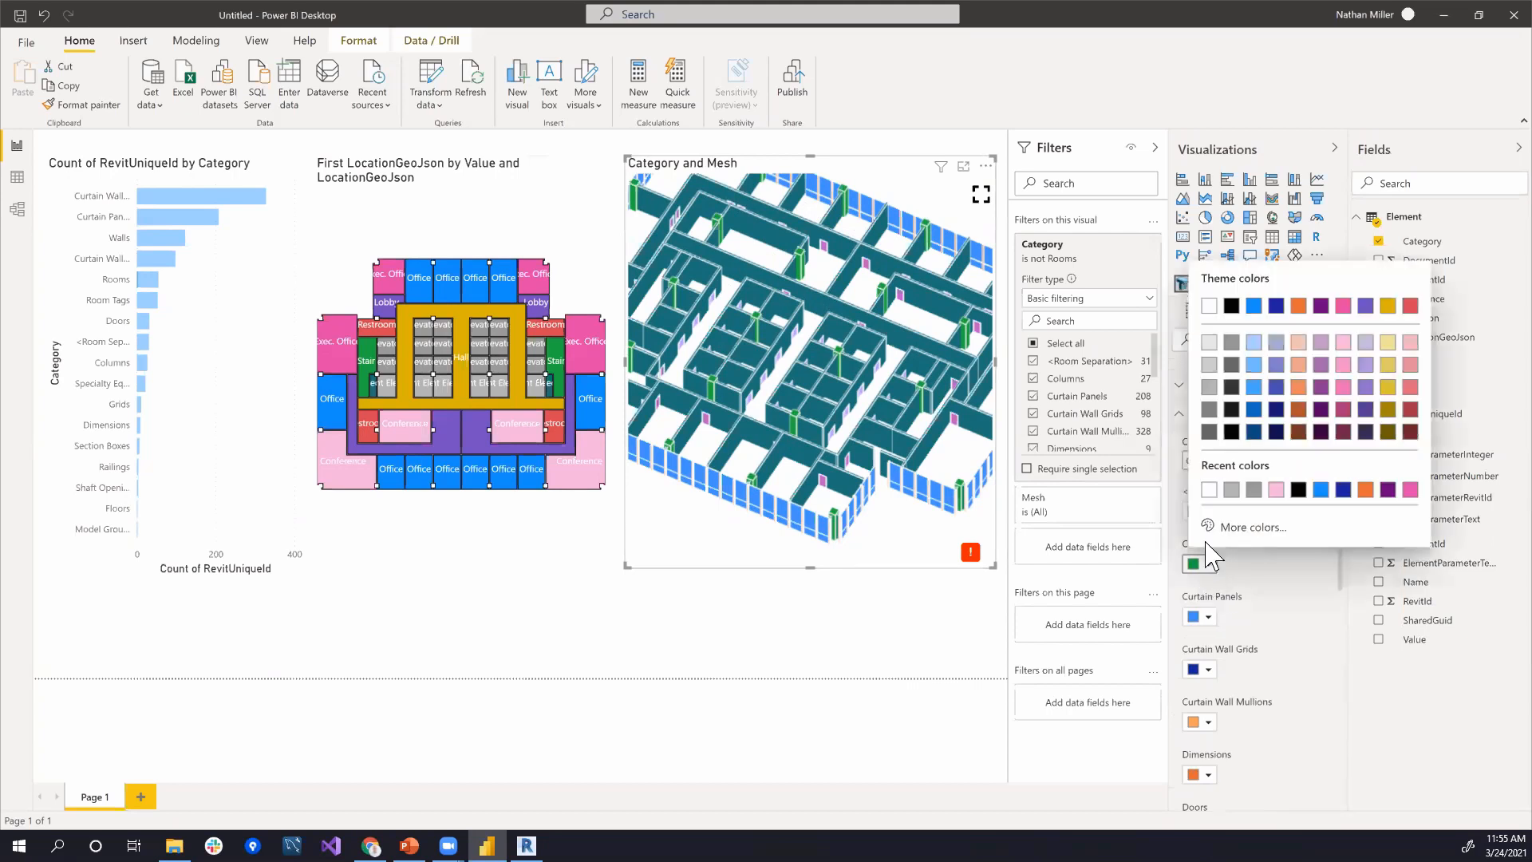
{"action": "left_click", "coordinate": [1209, 306]}
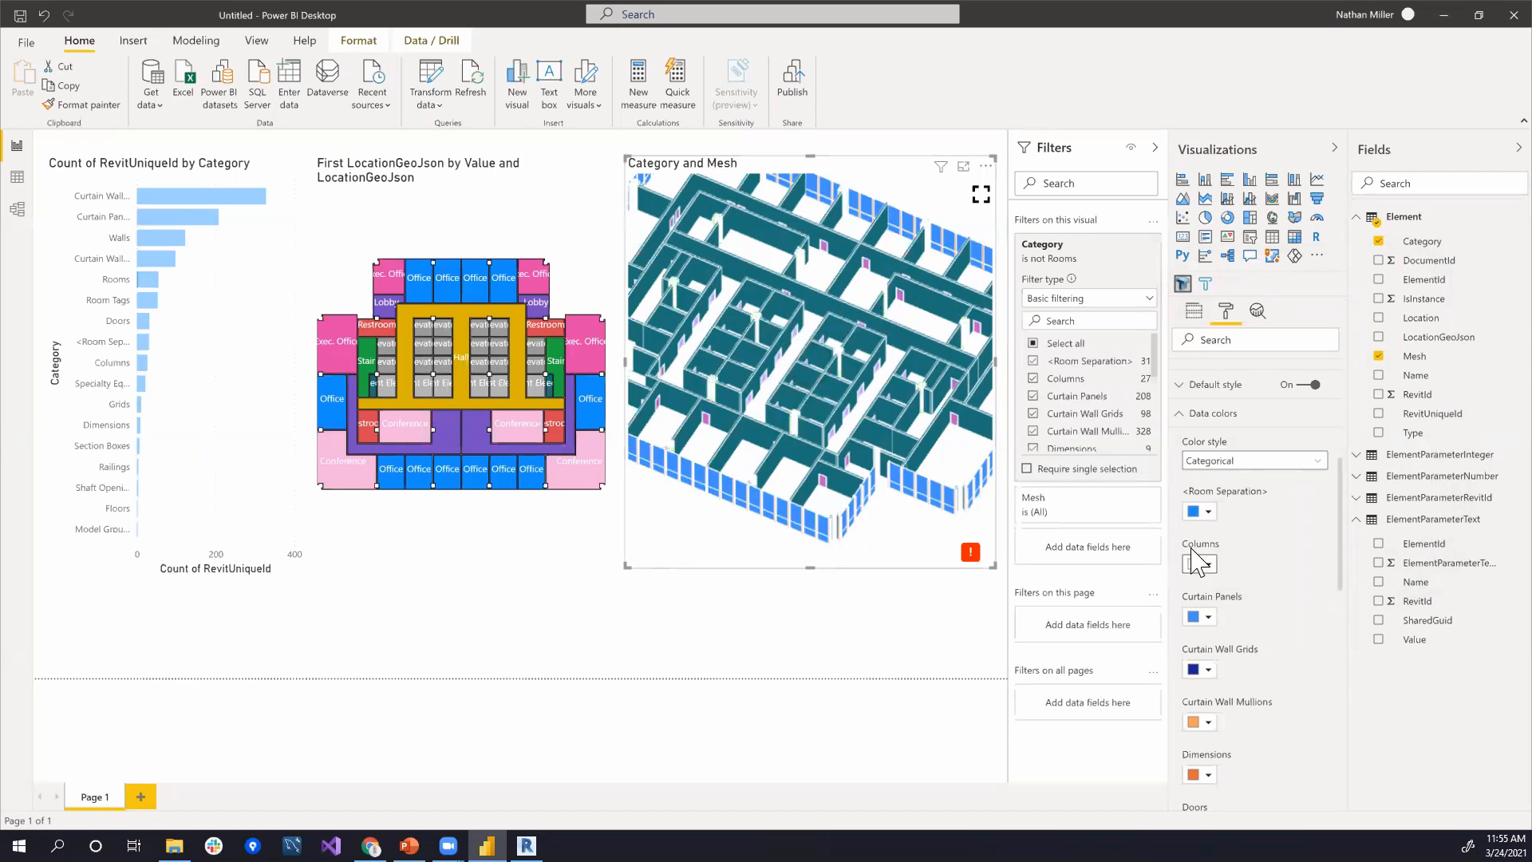
{"action": "left_click", "coordinate": [1208, 565]}
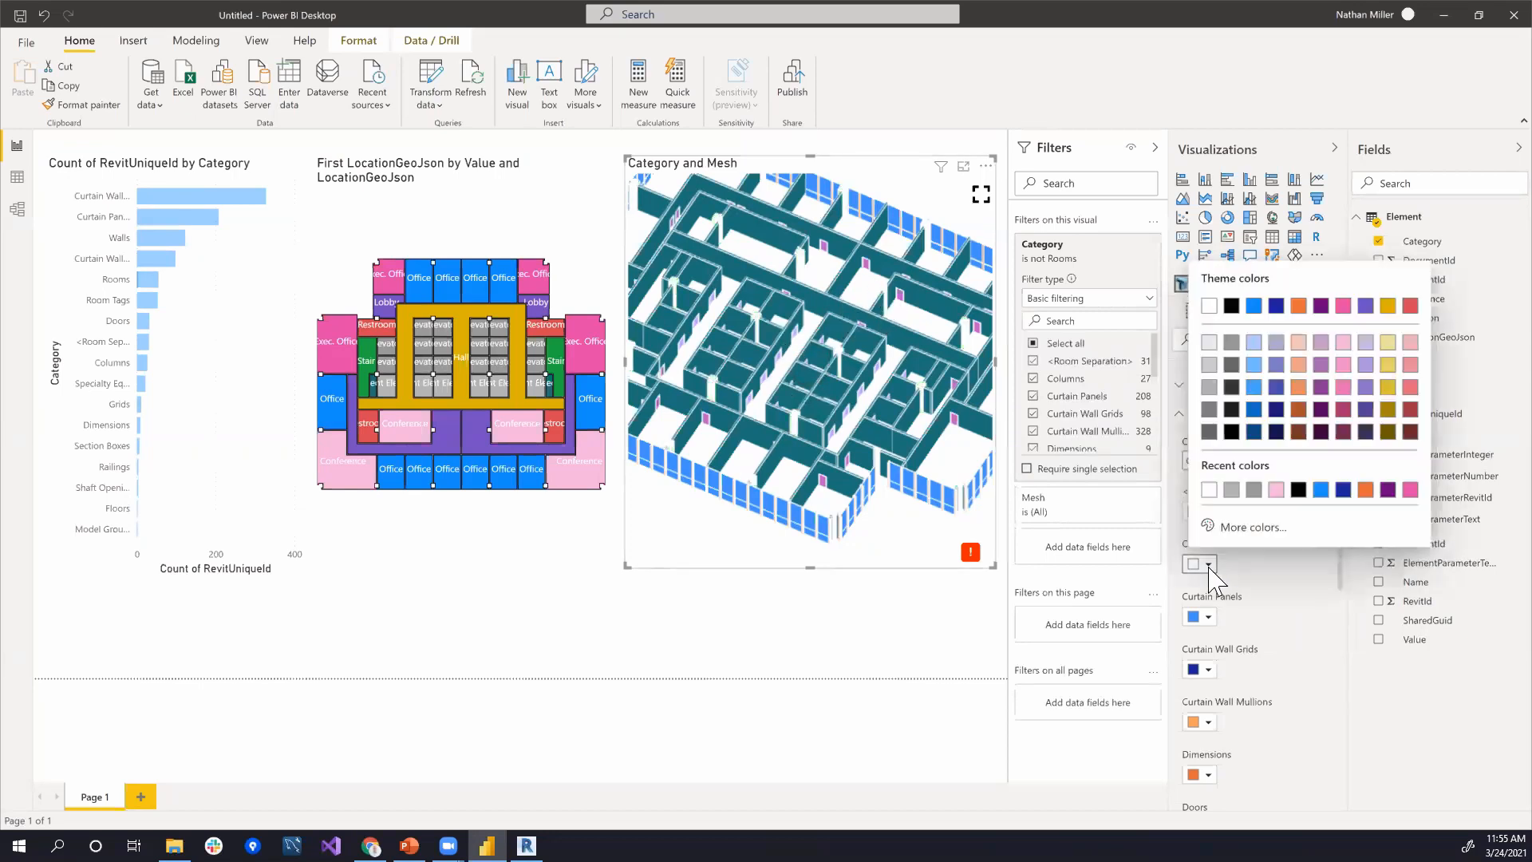
{"action": "left_click", "coordinate": [1209, 344]}
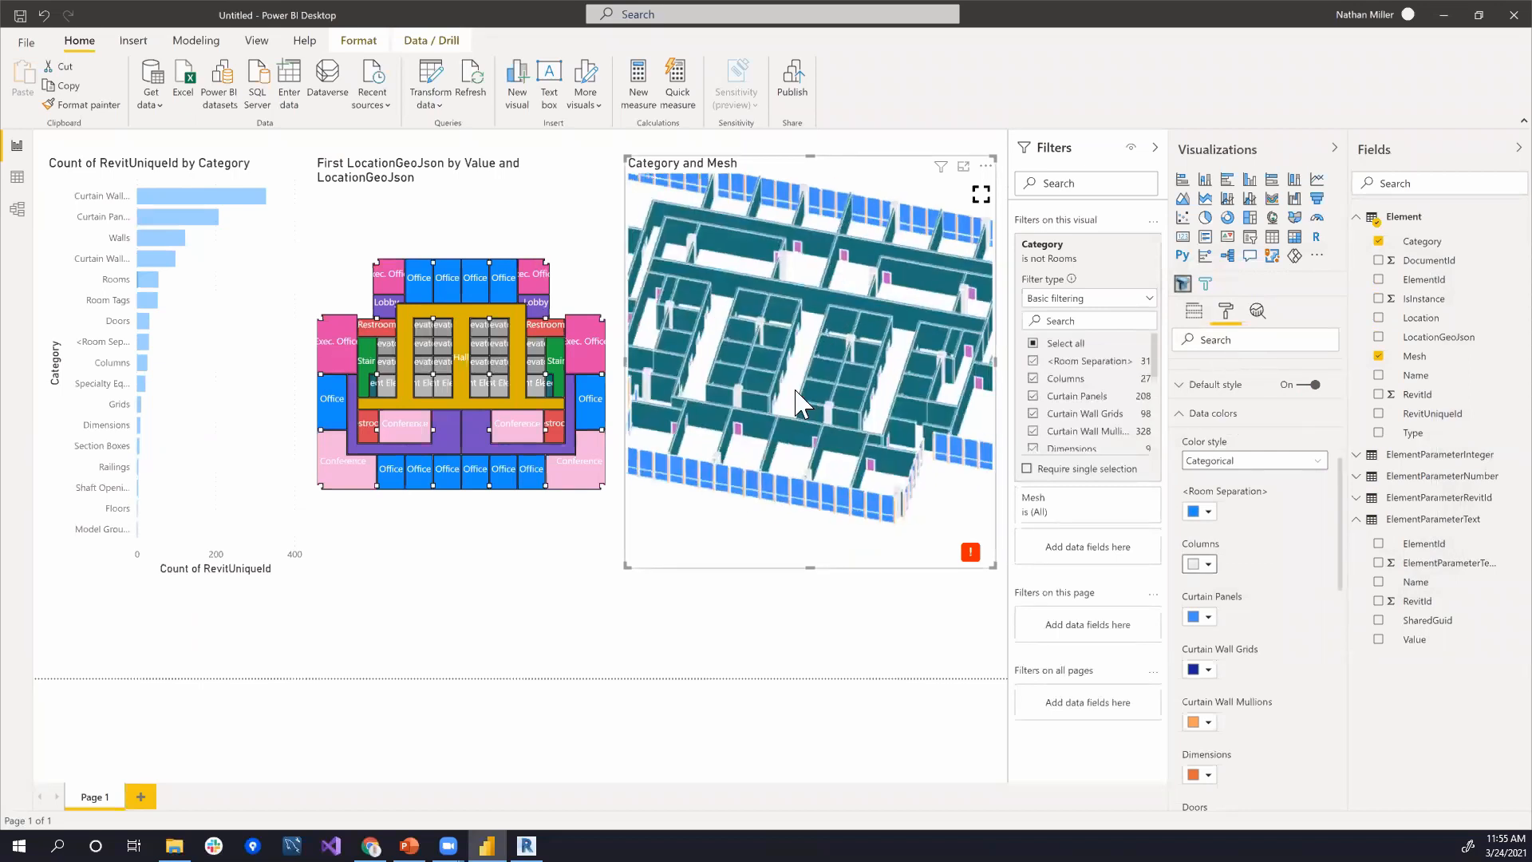
Step: Set the Doors data color of the 3D visual to light orange and check the model
{"action": "scroll", "coordinate": [1192, 622], "scroll_direction": "down", "scroll_amount": 2}
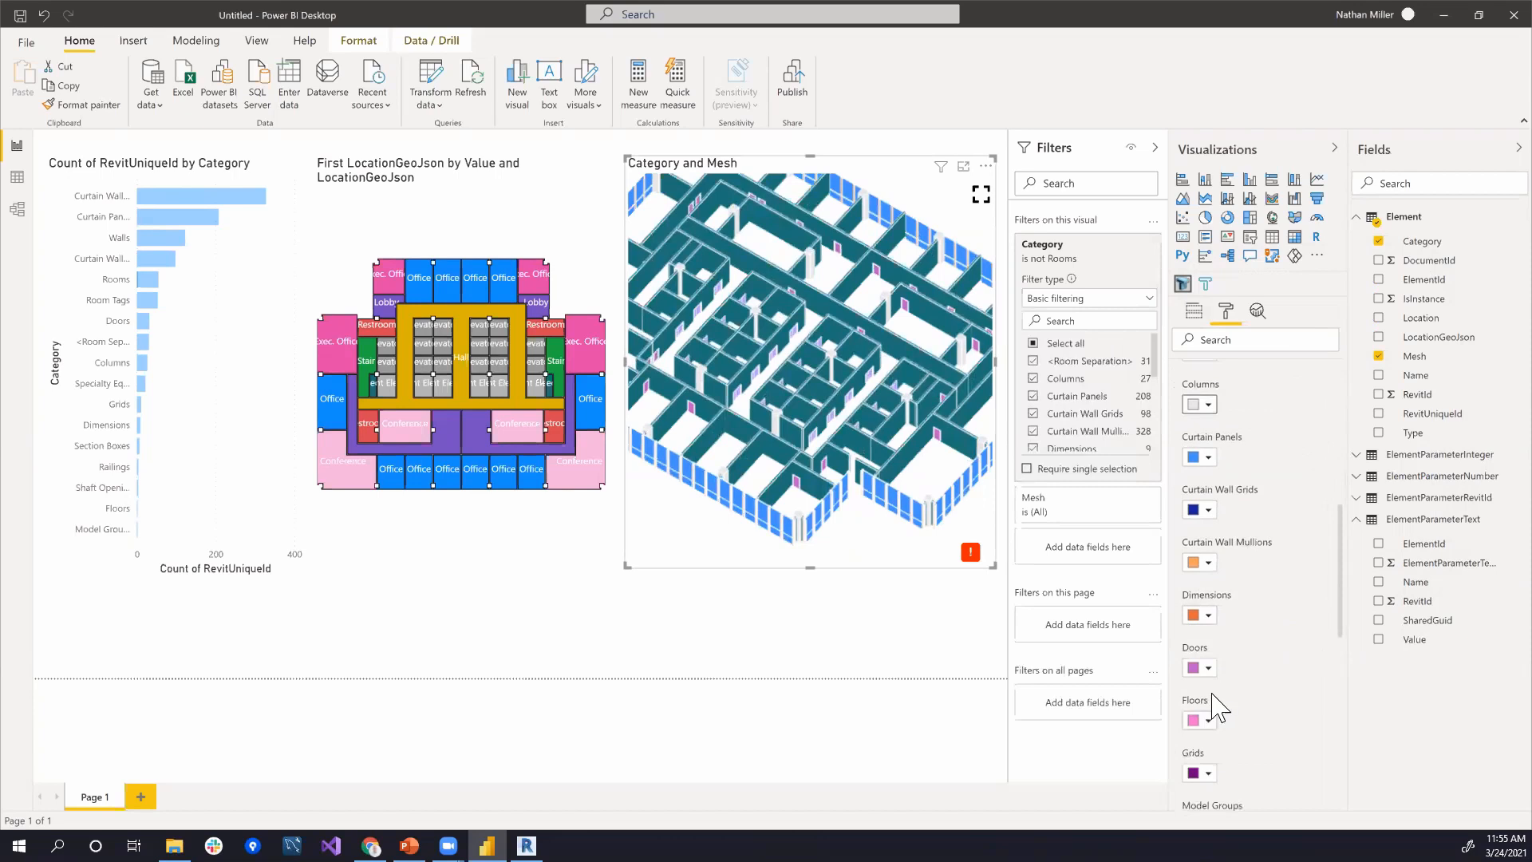
{"action": "scroll", "coordinate": [1212, 706], "scroll_direction": "down", "scroll_amount": 1}
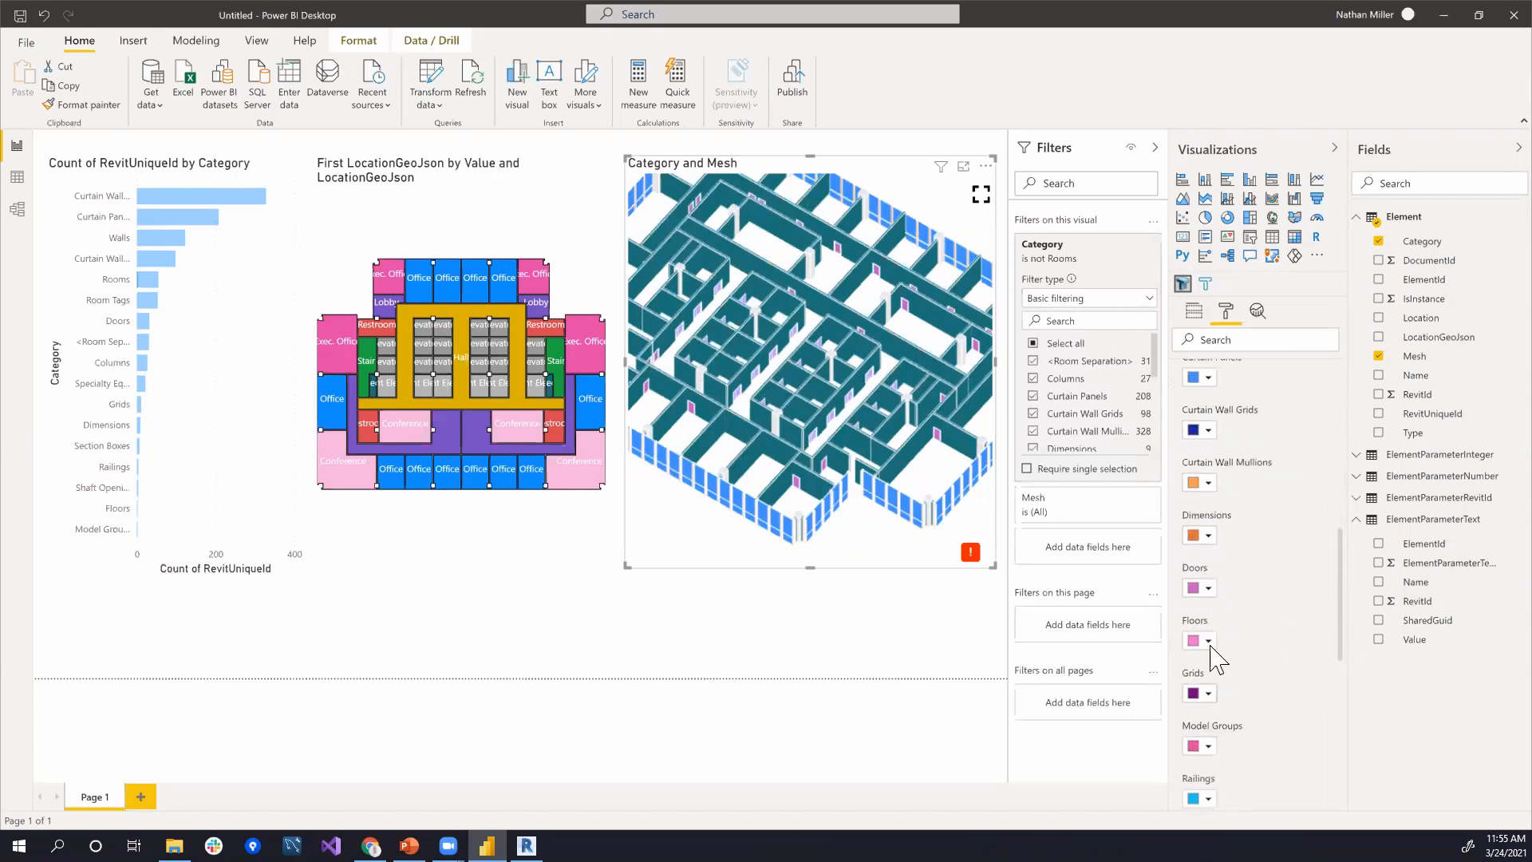
{"action": "left_click", "coordinate": [1205, 588]}
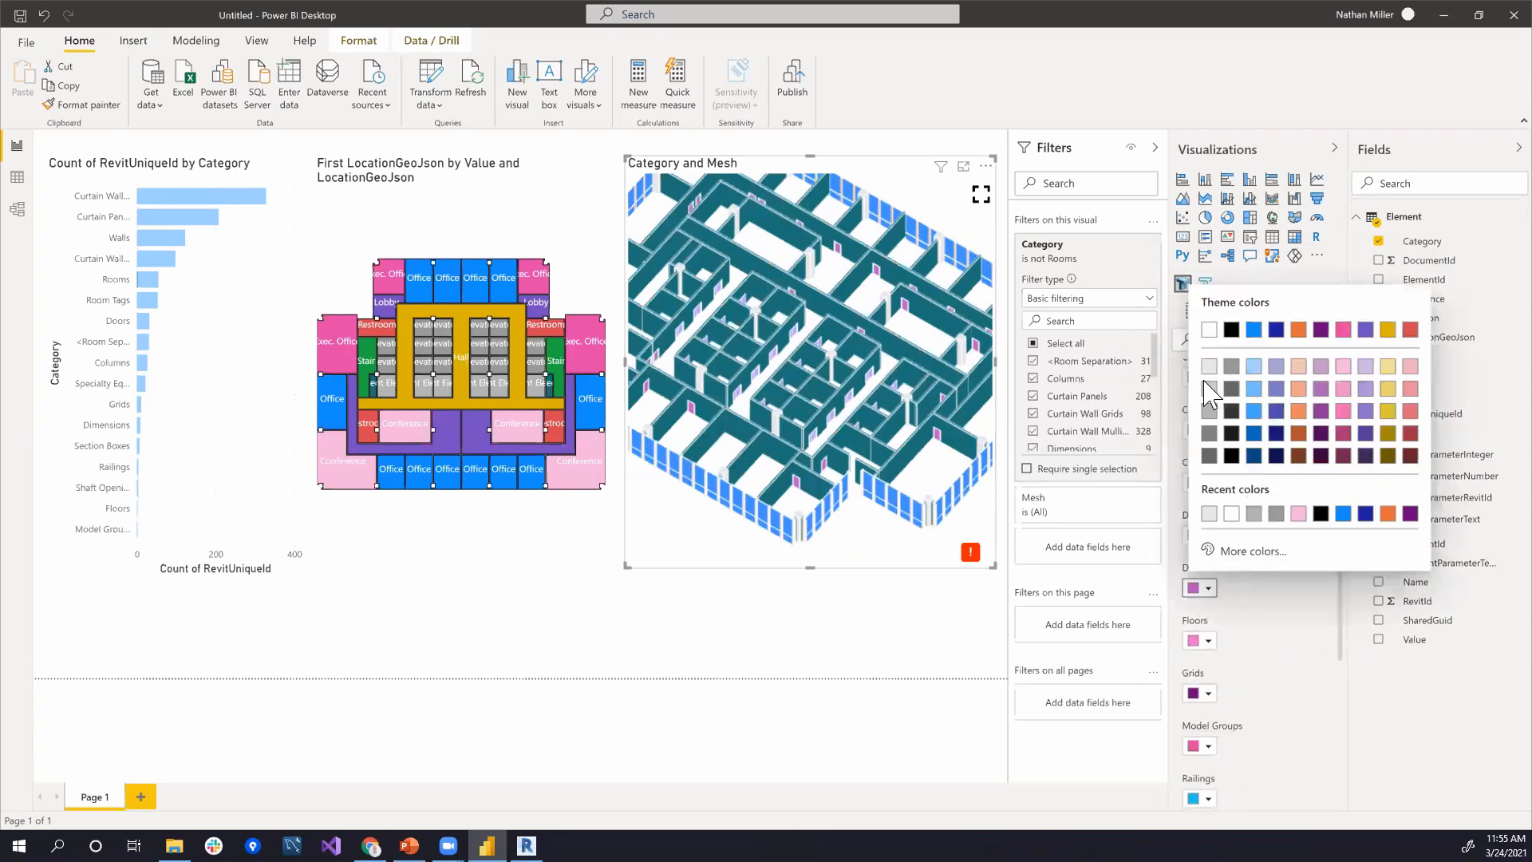
{"action": "left_click", "coordinate": [1298, 367]}
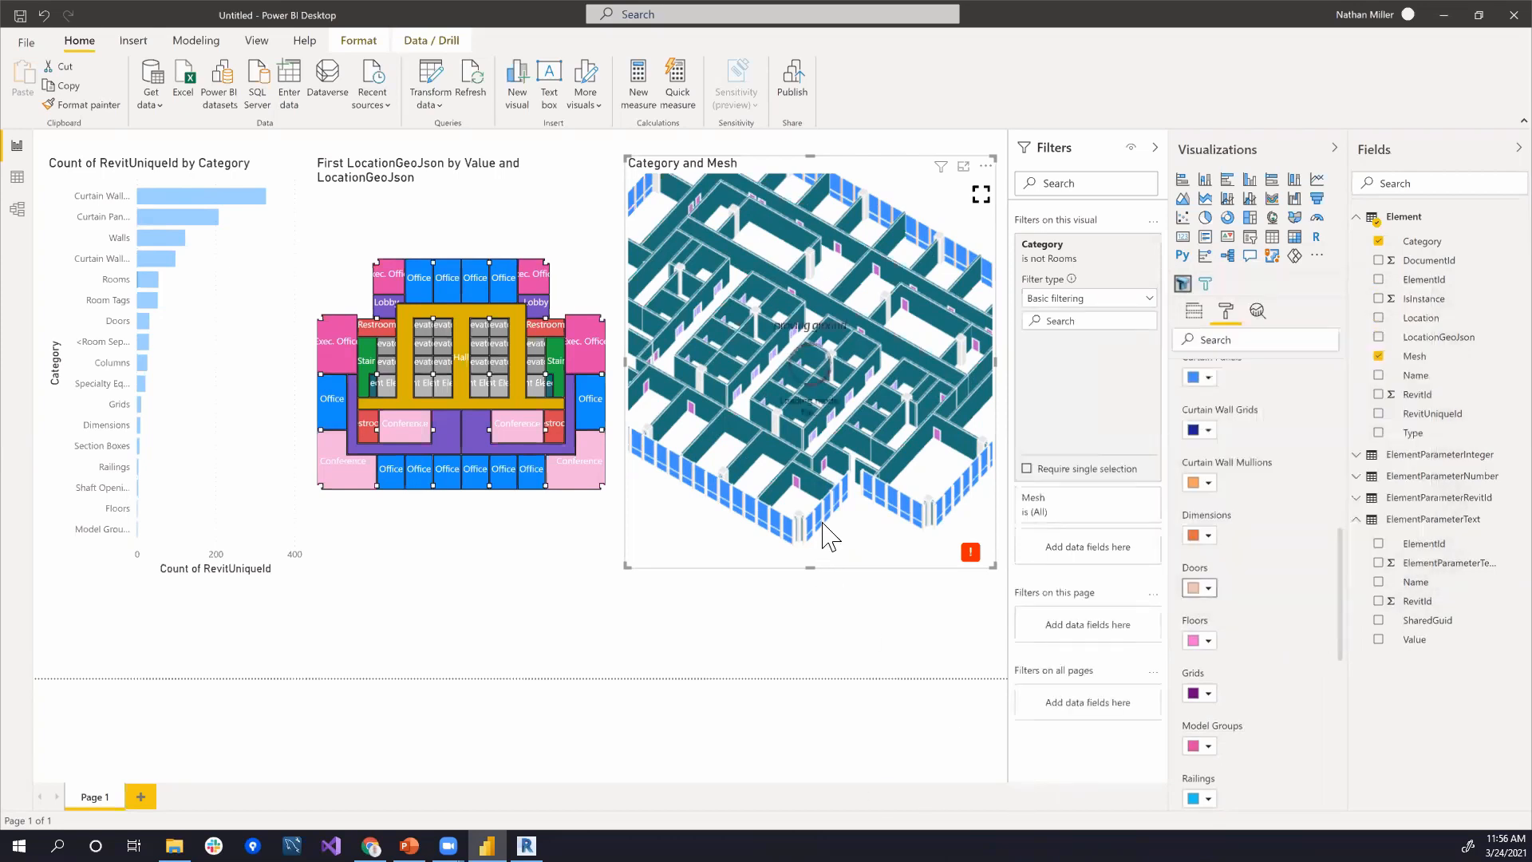
{"action": "mouse_move", "coordinate": [803, 387]}
{"action": "left_mouse_down"}
{"action": "mouse_move", "coordinate": [821, 380]}
{"action": "mouse_move", "coordinate": [841, 399]}
{"action": "mouse_move", "coordinate": [793, 387]}
{"action": "left_mouse_up"}
{"action": "right_click", "coordinate": [792, 387]}
Step: Set the 3D visual's data color style to Gradient and check the model from a slightly different angle
{"action": "scroll", "coordinate": [1259, 453], "scroll_direction": "up", "scroll_amount": 3}
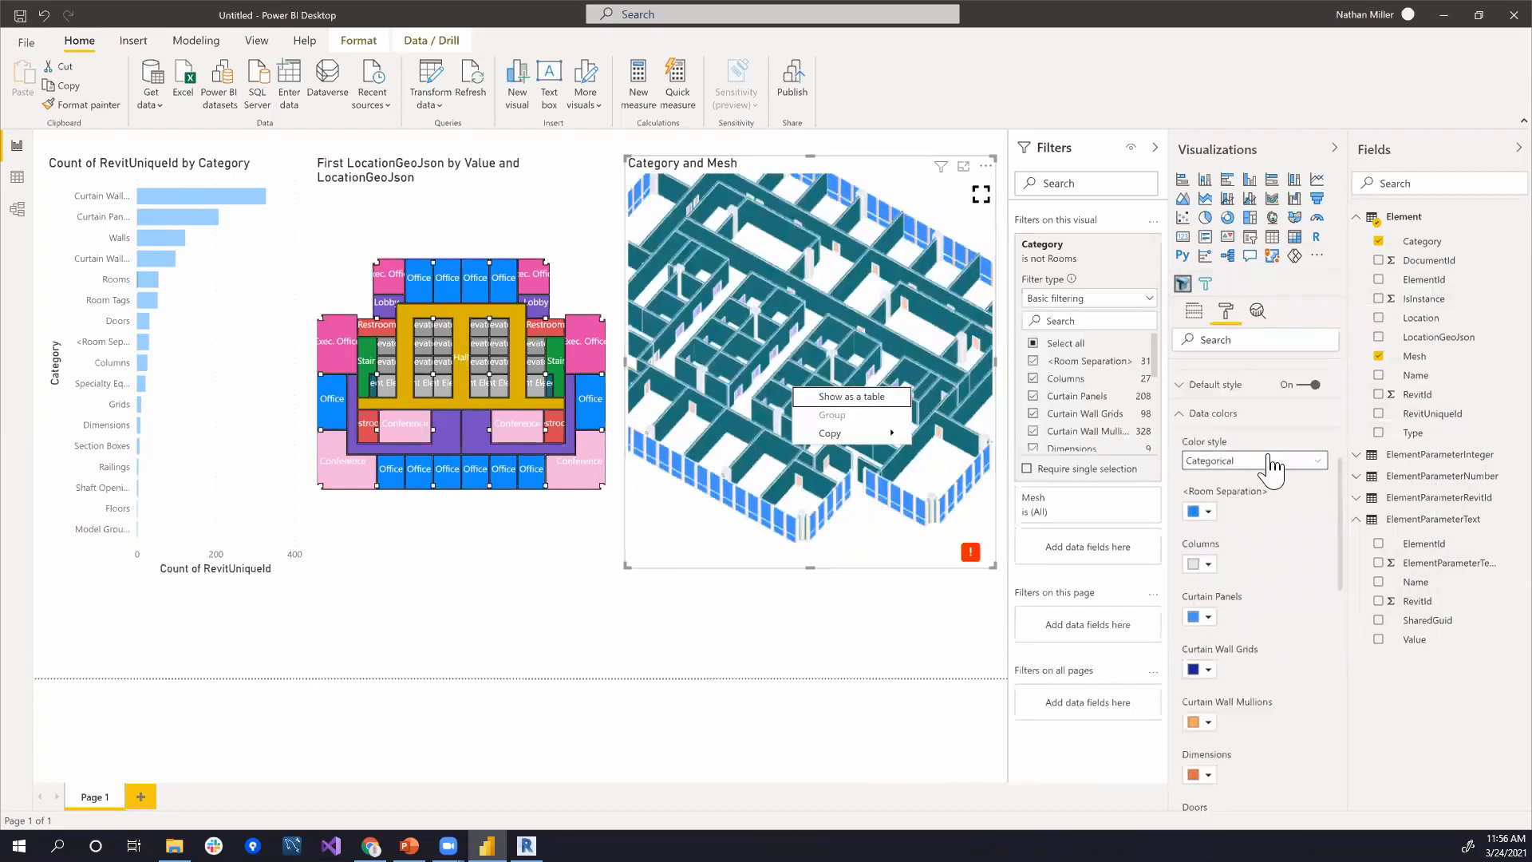
{"action": "left_click", "coordinate": [1273, 462]}
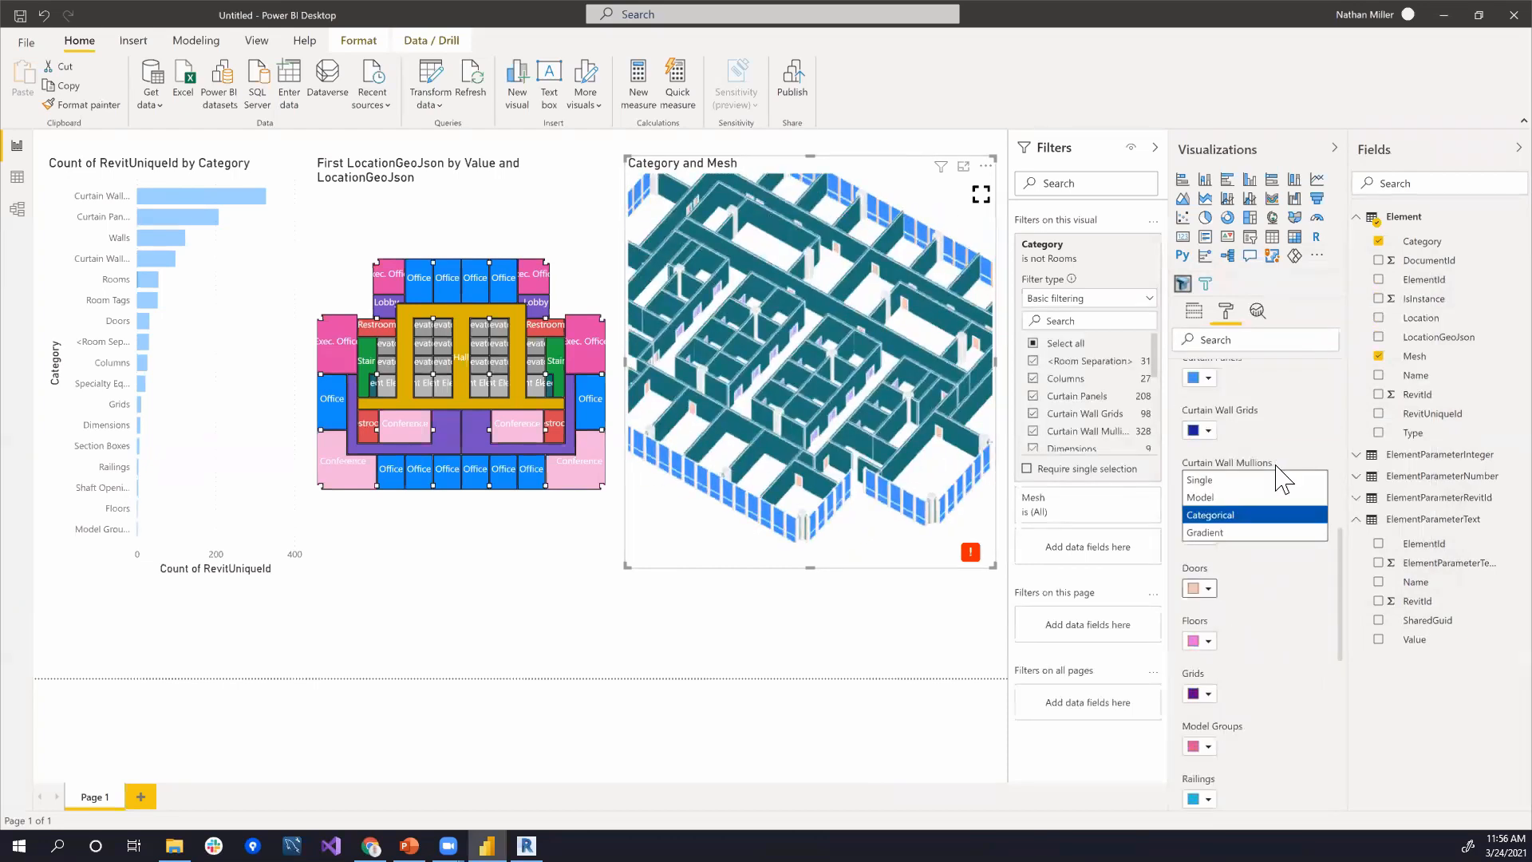
{"action": "scroll", "coordinate": [1300, 433], "scroll_direction": "up", "scroll_amount": 4}
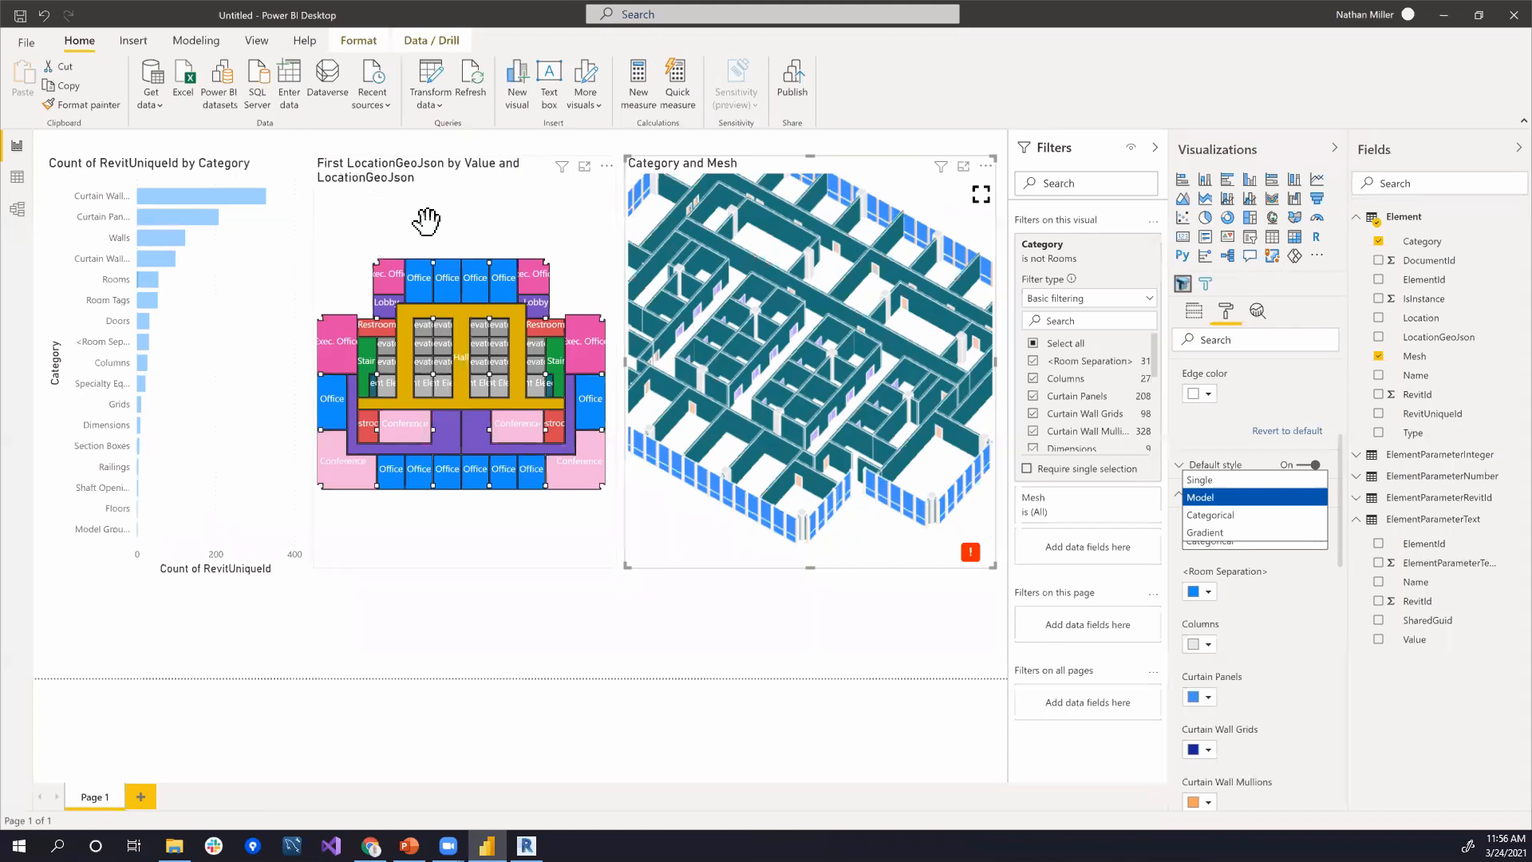
{"action": "left_click", "coordinate": [1235, 533]}
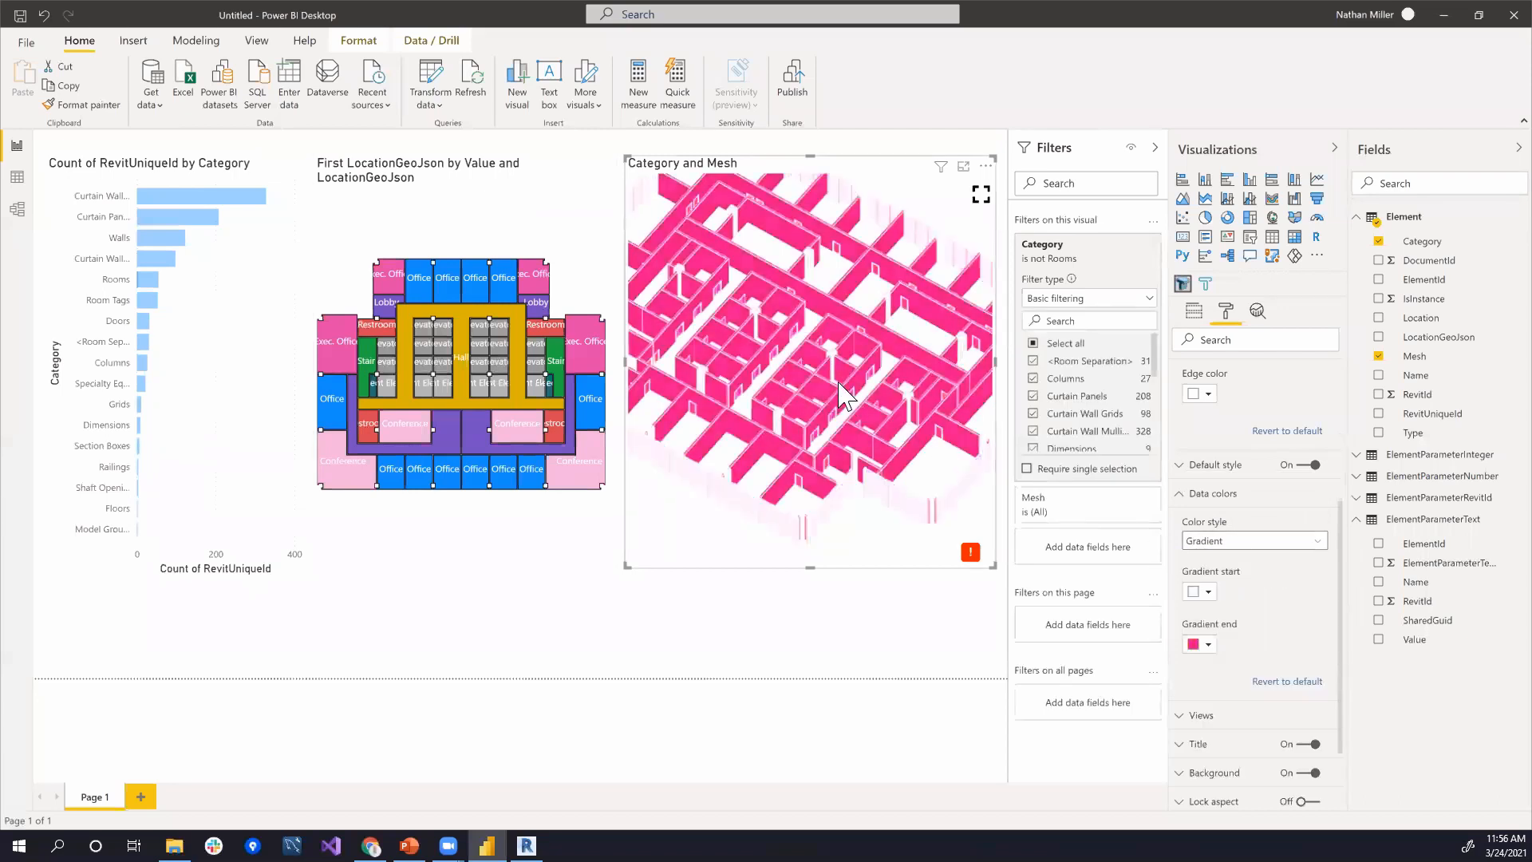
{"action": "left_click_drag", "start_coordinate": [838, 383], "coordinate": [806, 367]}
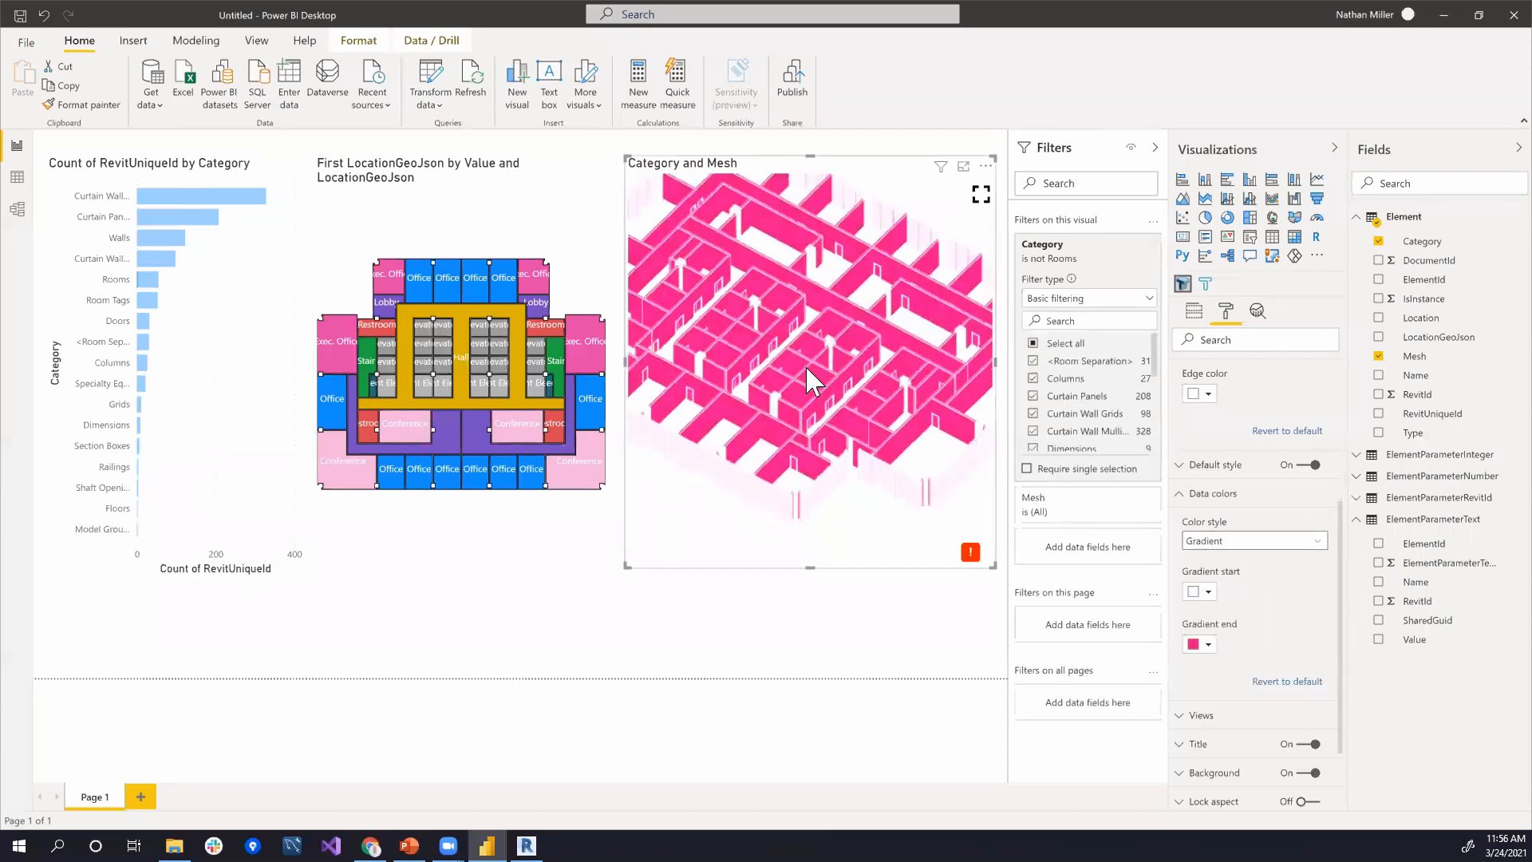
Step: Set the 3D visual's gradient end color to light blue and its gradient start color to light pink
{"action": "left_click", "coordinate": [1208, 646]}
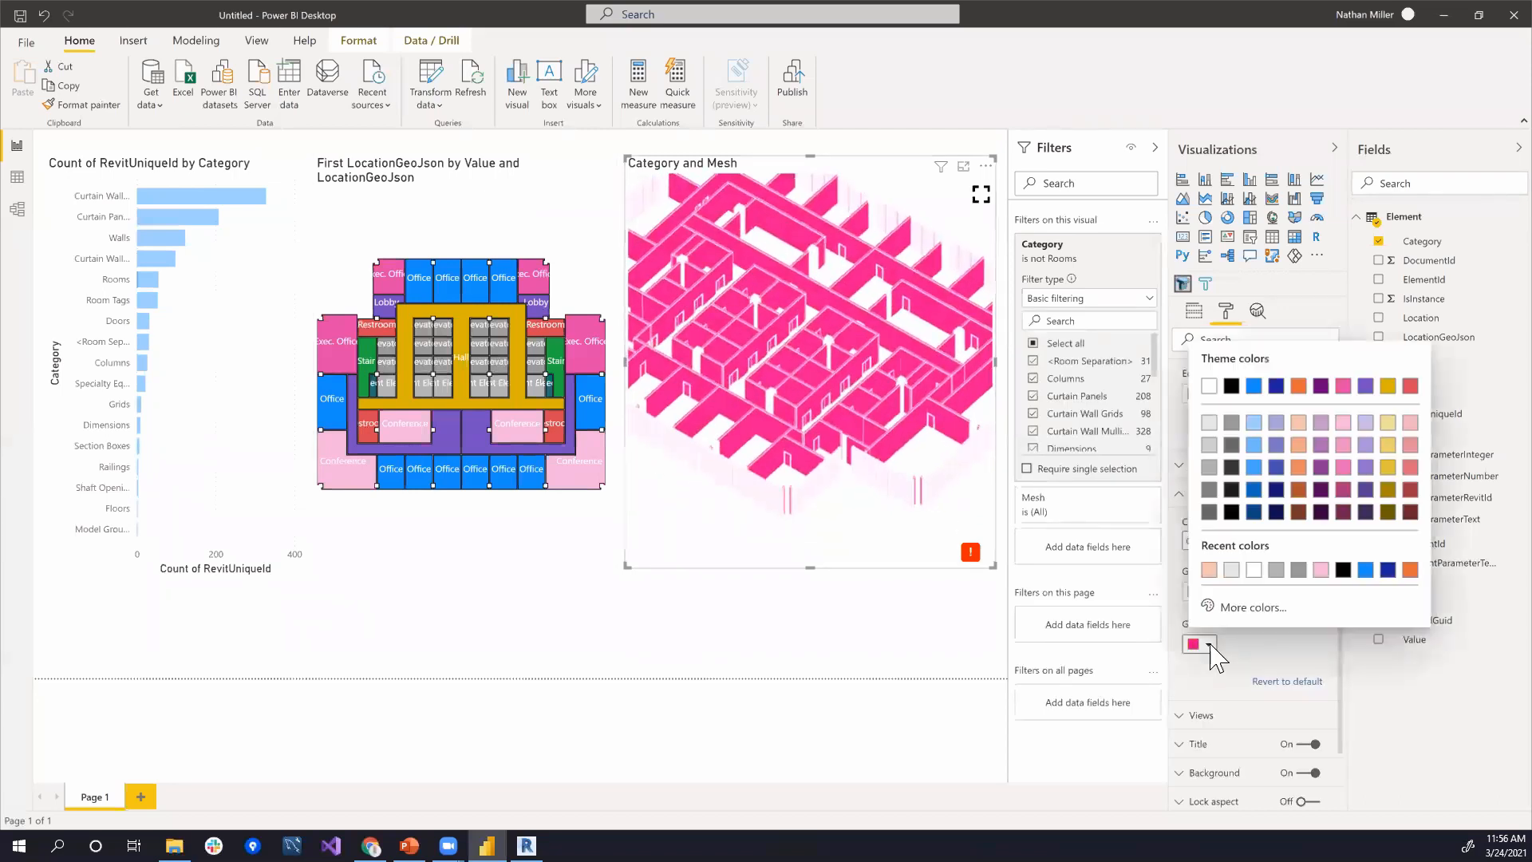
{"action": "left_click", "coordinate": [1254, 424]}
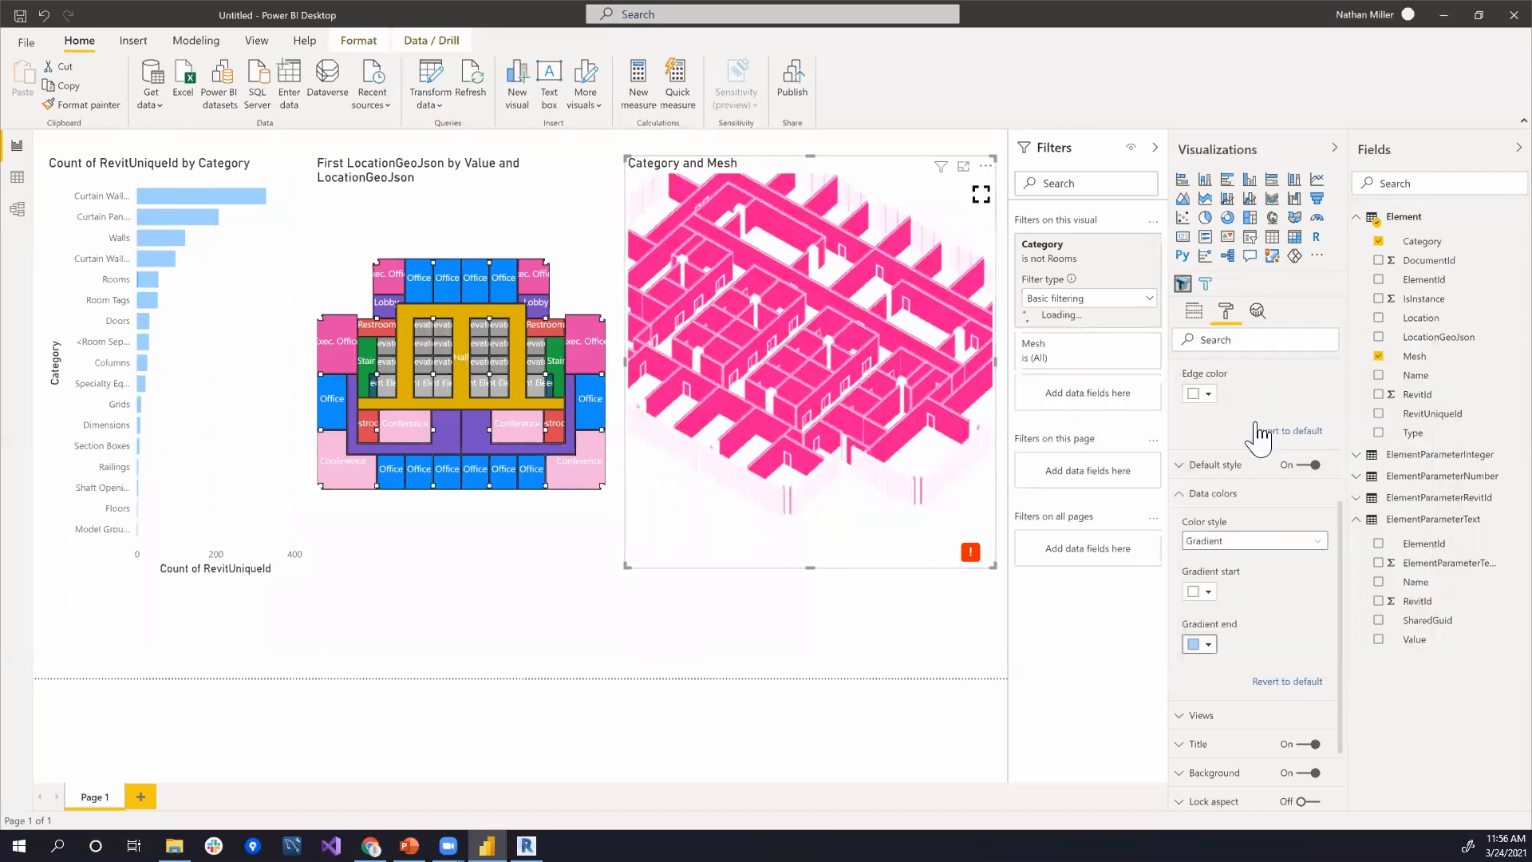
{"action": "left_click", "coordinate": [1209, 595]}
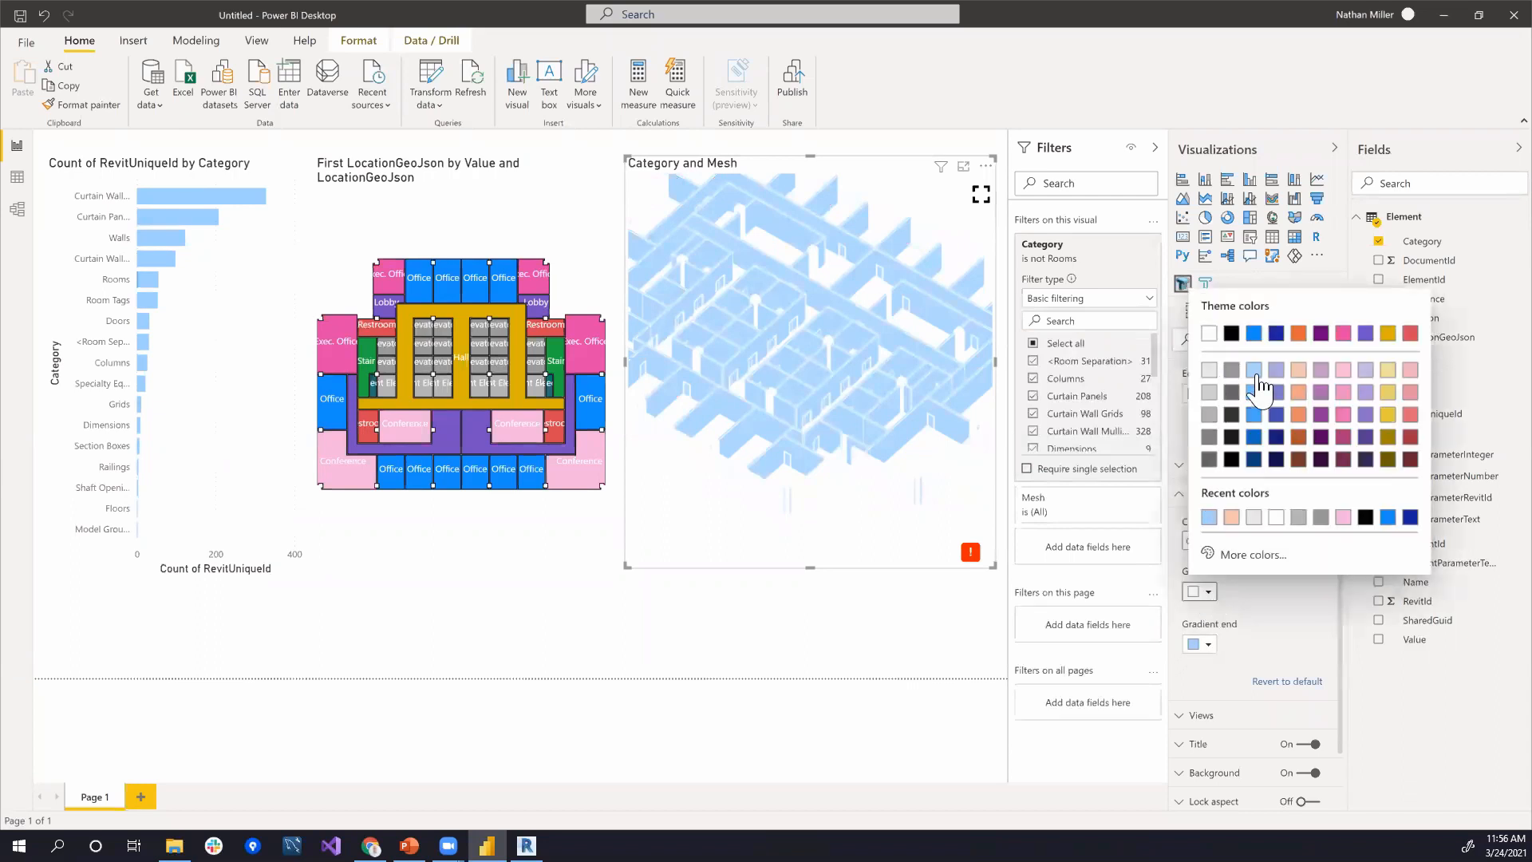
{"action": "left_click", "coordinate": [1343, 369]}
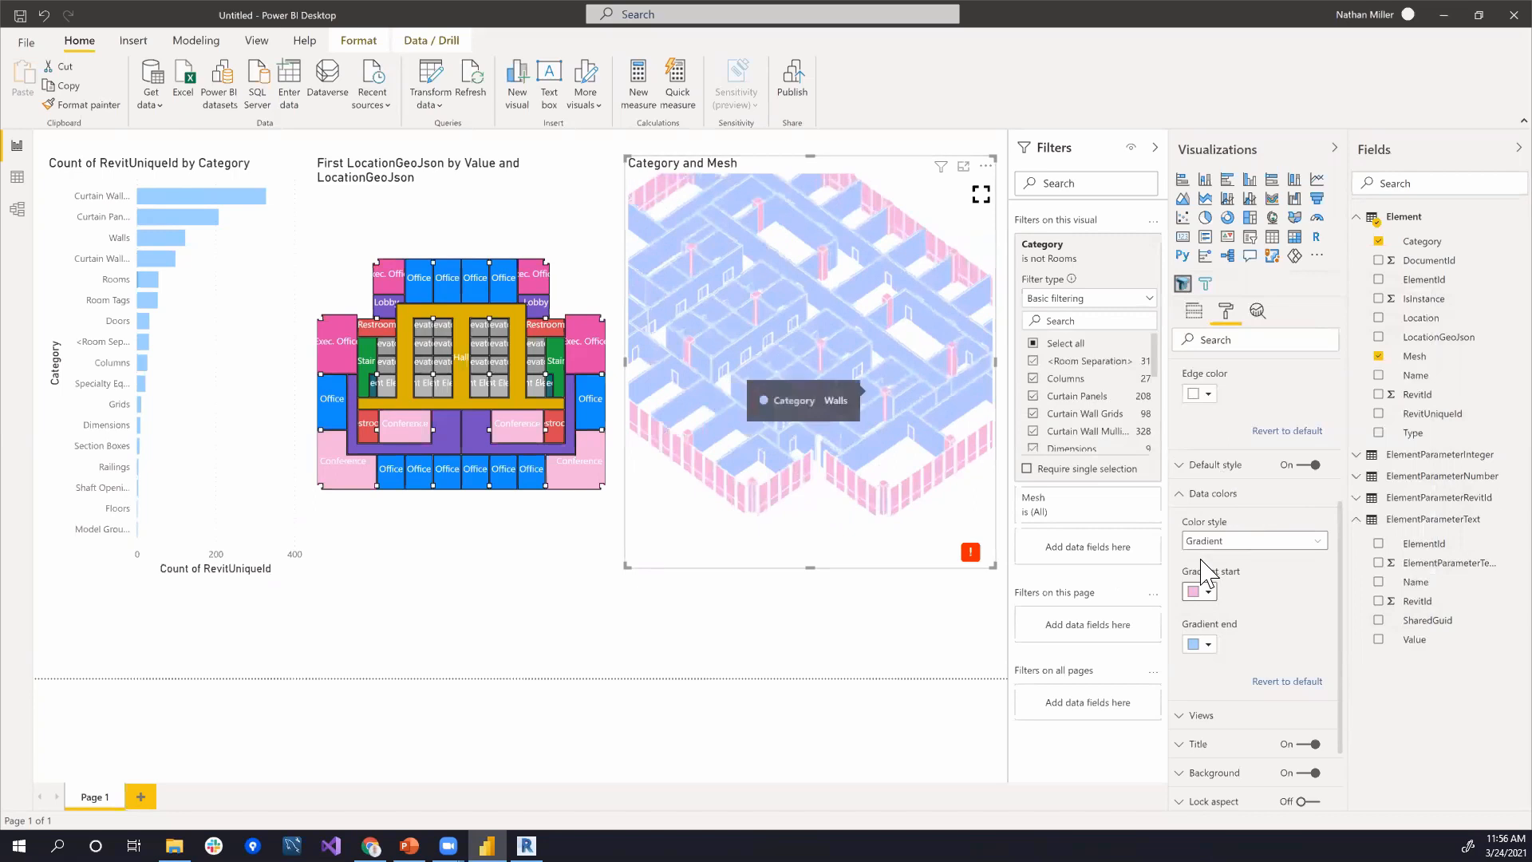
Step: Set the 3D visual's gradient end color to light gray and check the whole model
{"action": "left_click", "coordinate": [1205, 645]}
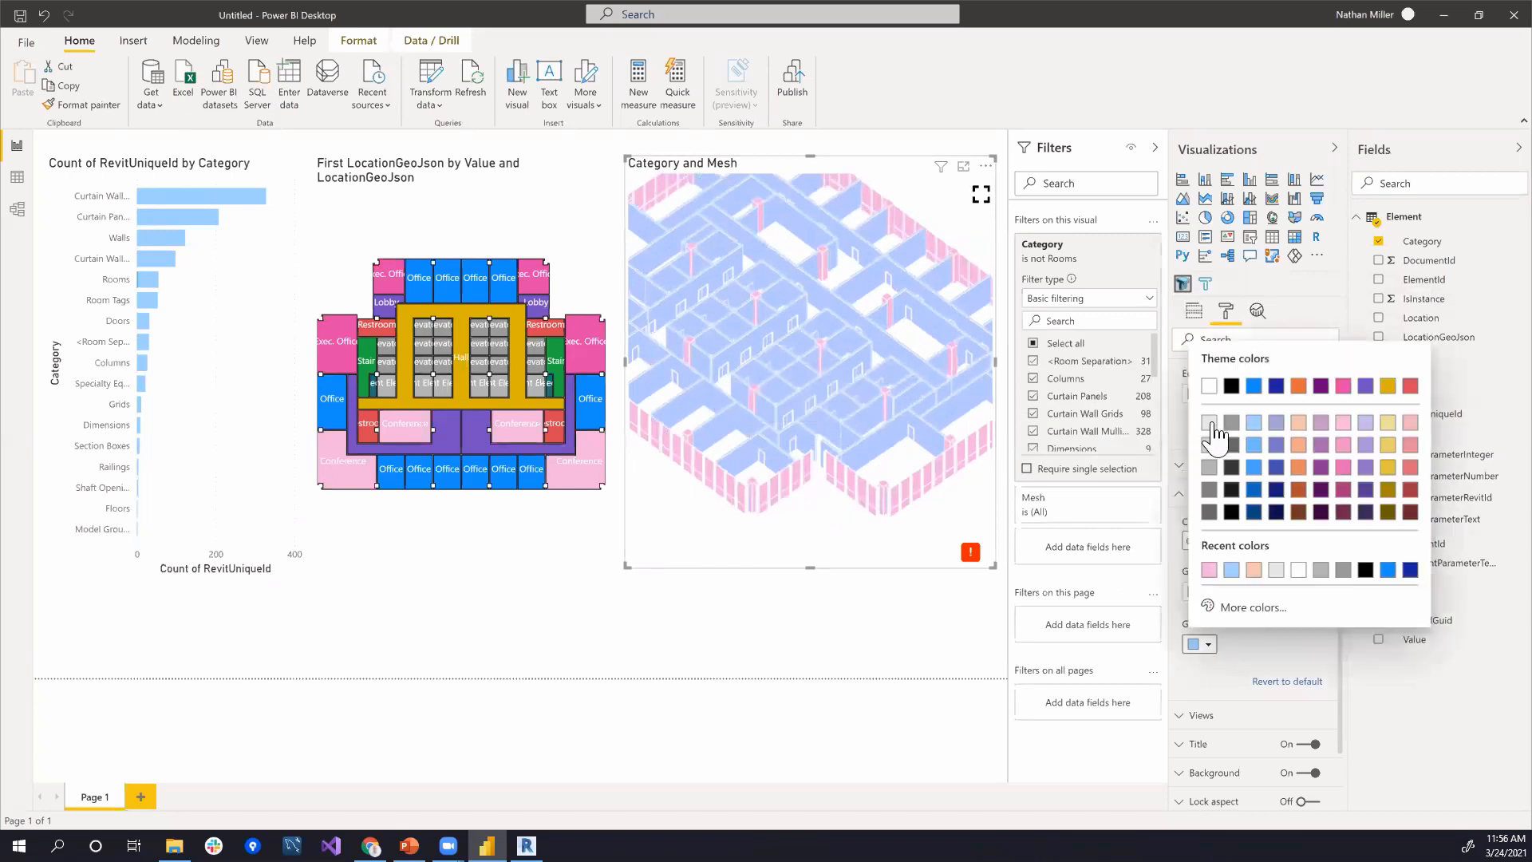
{"action": "left_click", "coordinate": [1210, 422]}
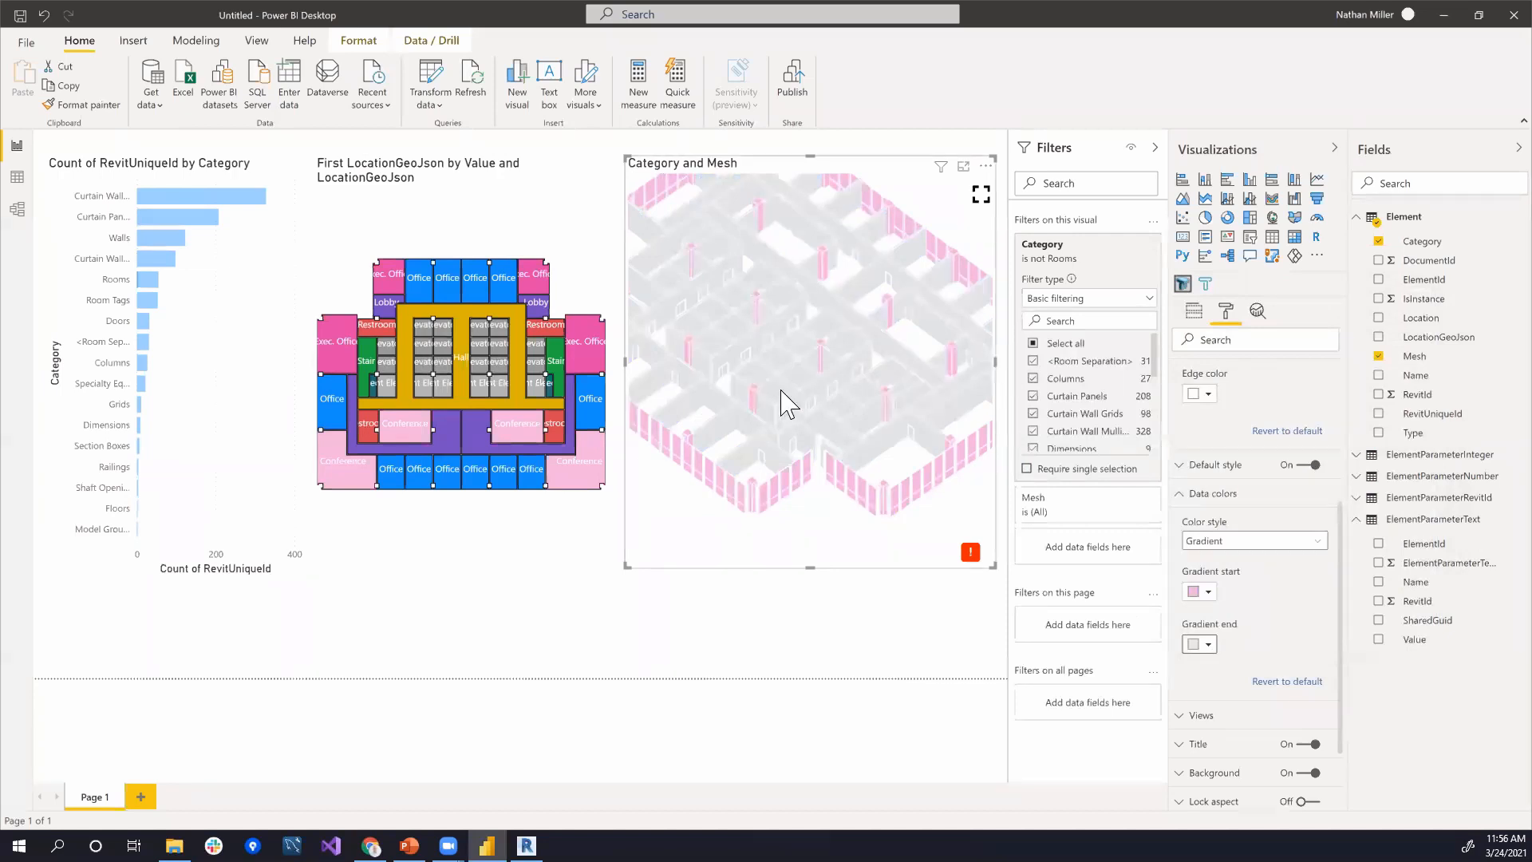
{"action": "scroll", "coordinate": [798, 374], "scroll_direction": "down", "scroll_amount": 4}
{"action": "left_click_drag", "start_coordinate": [767, 365], "coordinate": [810, 365]}
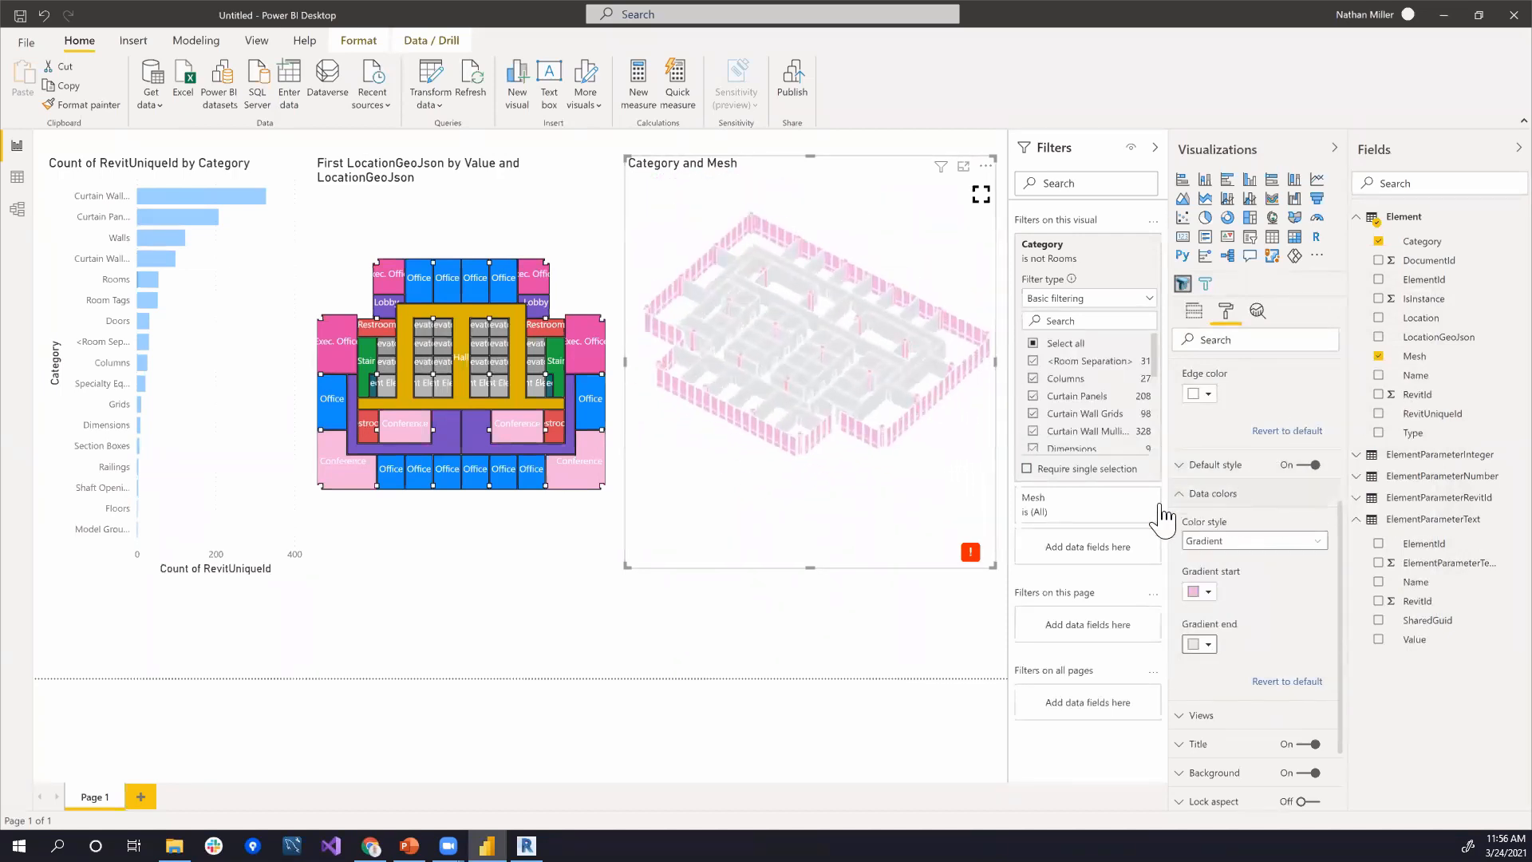
Step: Try black and light gray as the 3D visual's edge color and settle on dark gray
{"action": "scroll", "coordinate": [1231, 517], "scroll_direction": "up", "scroll_amount": 3}
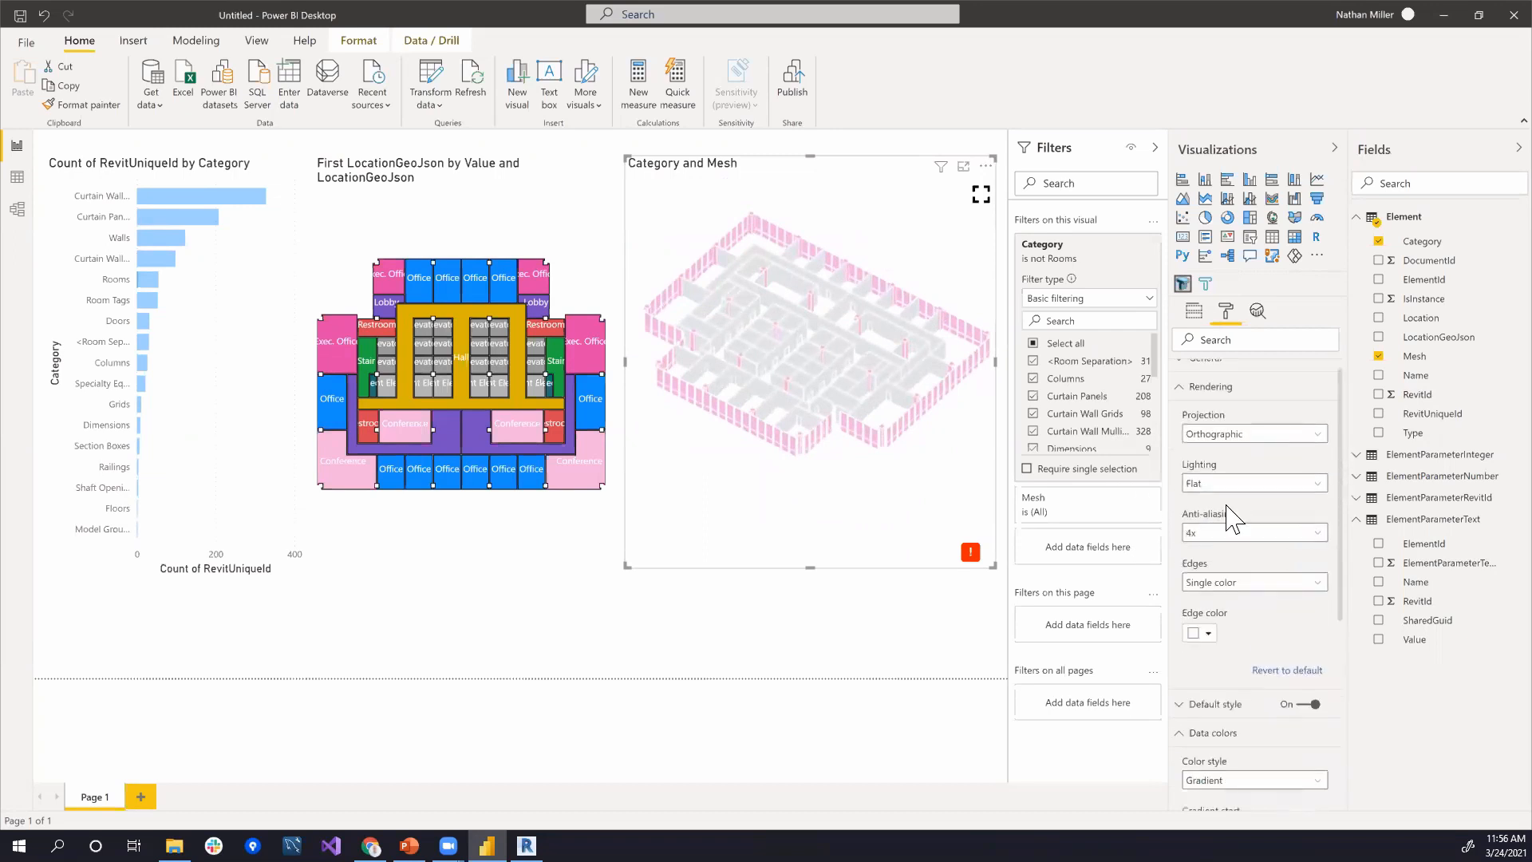
{"action": "left_click", "coordinate": [1203, 633]}
{"action": "left_click", "coordinate": [1232, 375]}
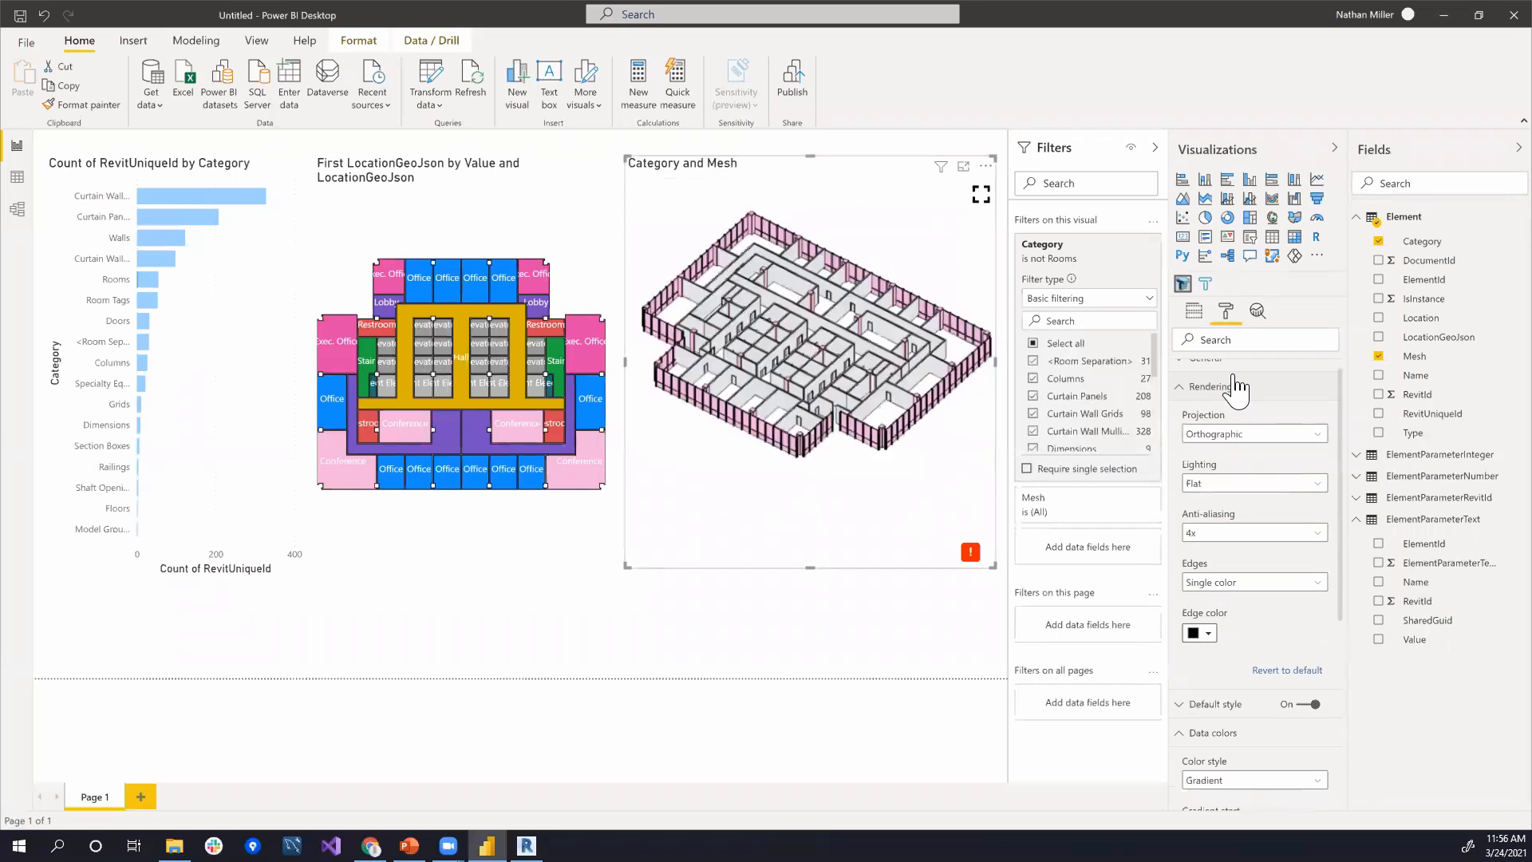
{"action": "left_click", "coordinate": [1210, 630]}
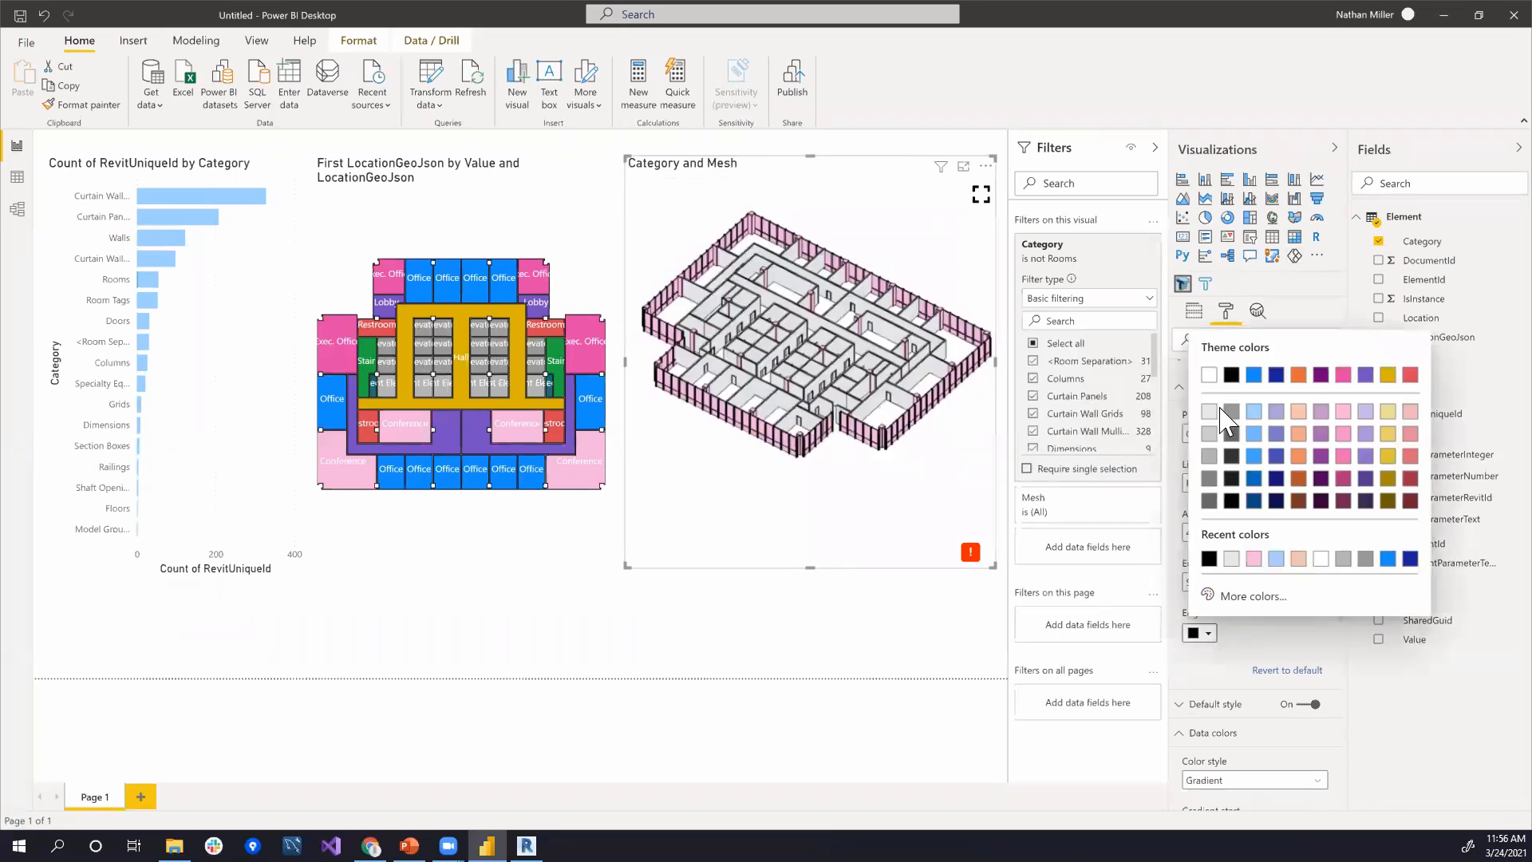
{"action": "left_click", "coordinate": [1221, 497]}
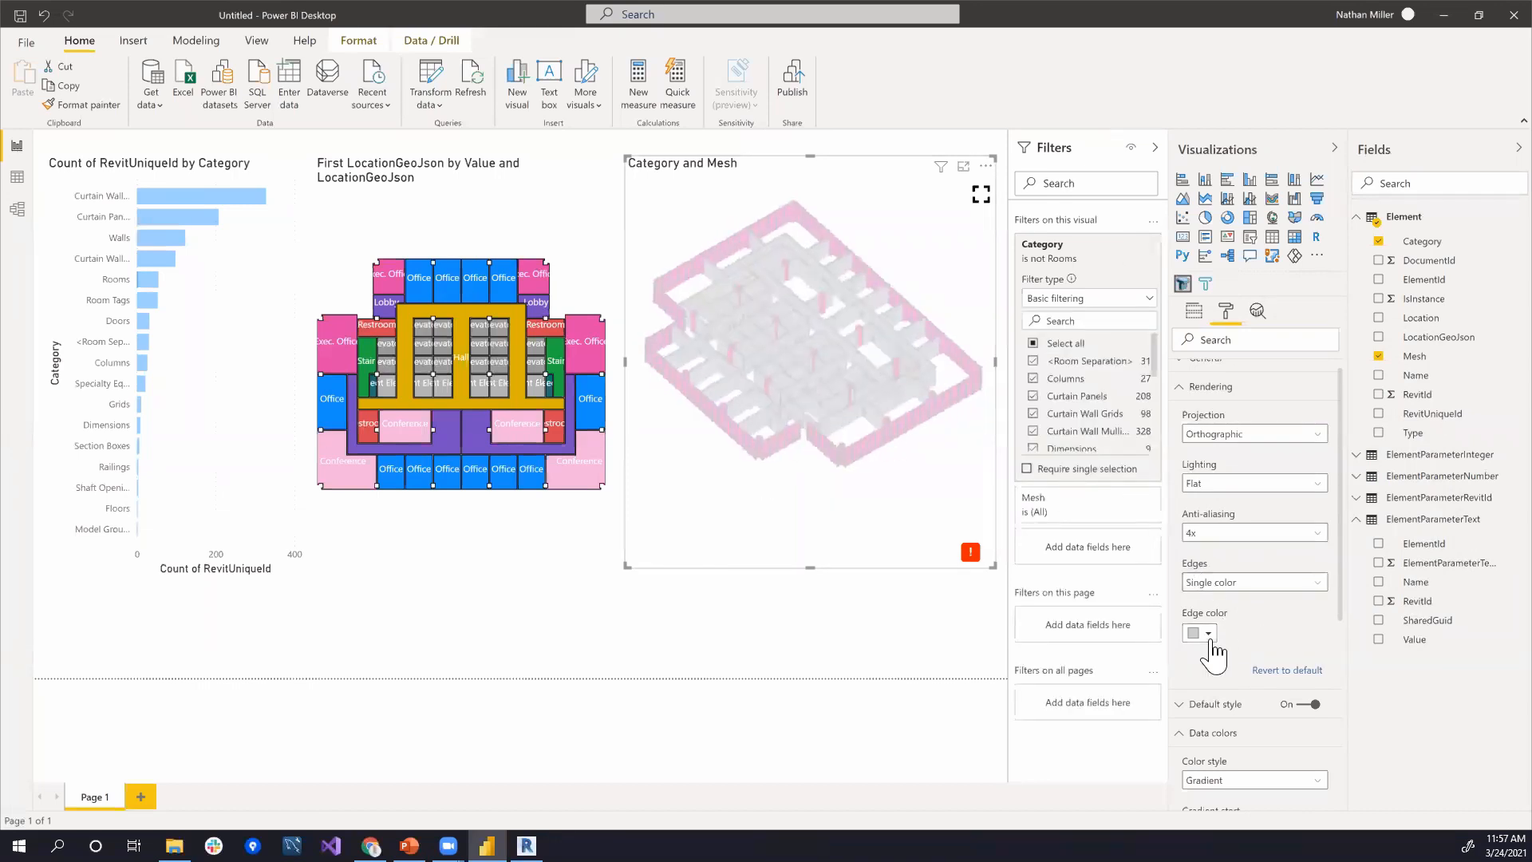
{"action": "left_click", "coordinate": [1193, 632]}
{"action": "left_click", "coordinate": [1210, 500]}
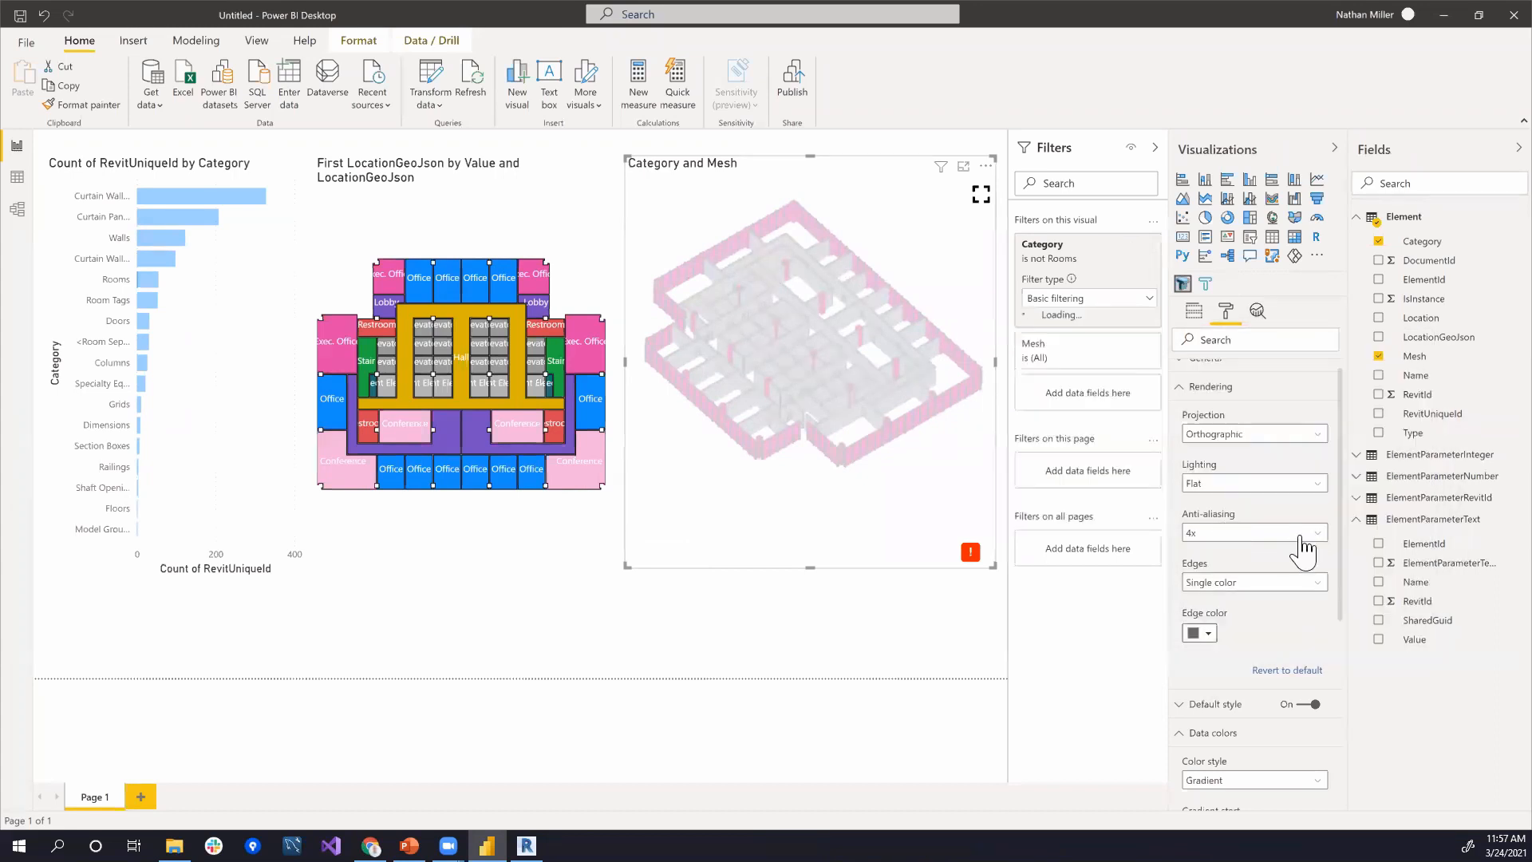
Step: Collapse the 3D visual's rendering settings and look briefly at its Views settings
{"action": "left_click", "coordinate": [1179, 387]}
{"action": "scroll", "coordinate": [1260, 556], "scroll_direction": "down", "scroll_amount": 1}
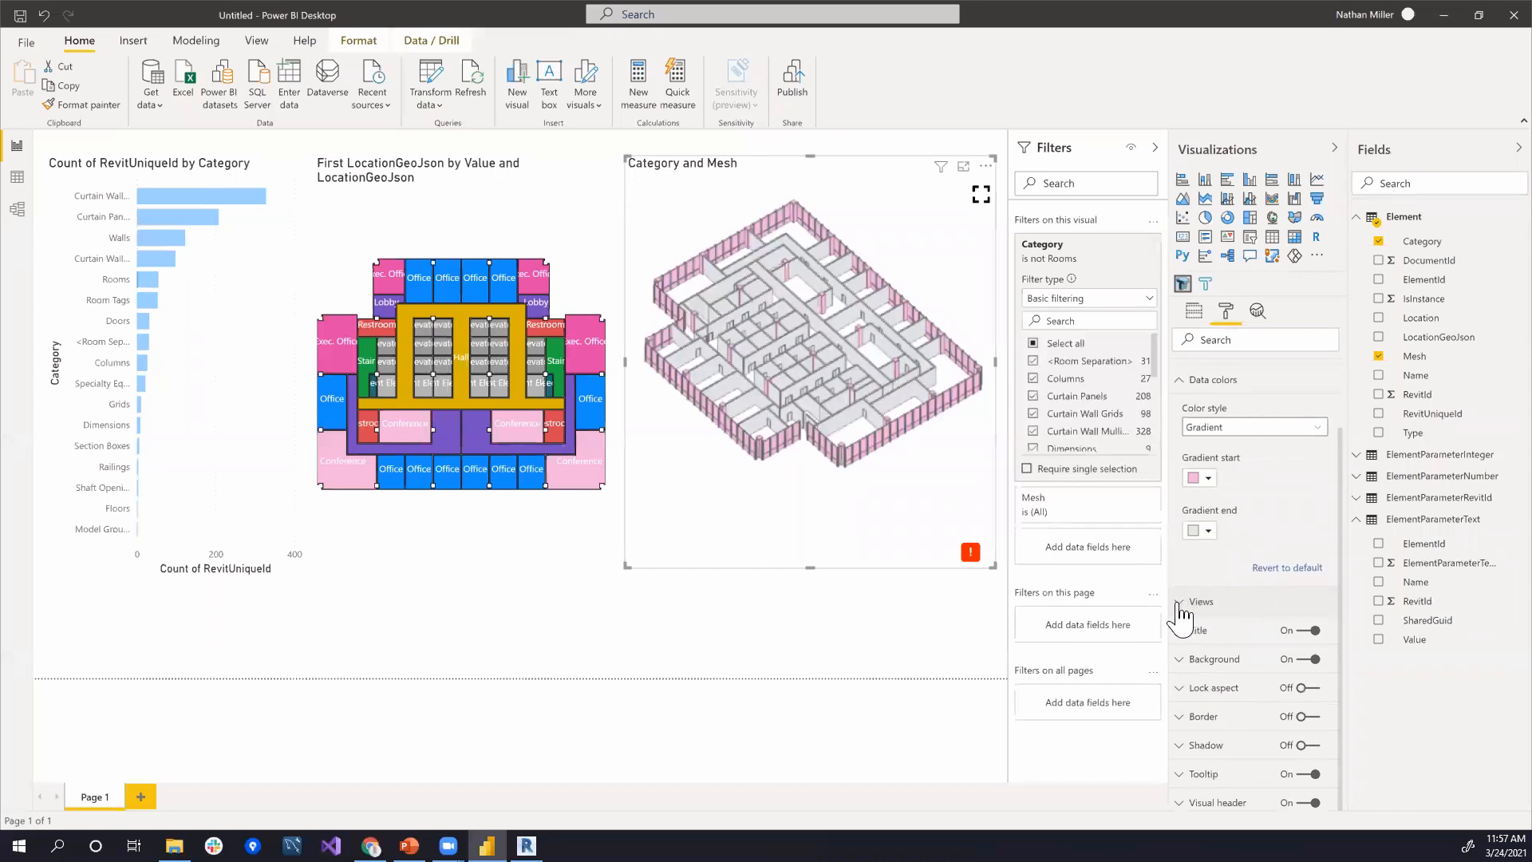
{"action": "left_click", "coordinate": [1179, 605]}
{"action": "left_click", "coordinate": [1178, 605]}
Step: Move the floor plan visual closer to the bar chart and narrow it to free space beside the 3D visual
{"action": "left_click_drag", "start_coordinate": [501, 180], "coordinate": [478, 171]}
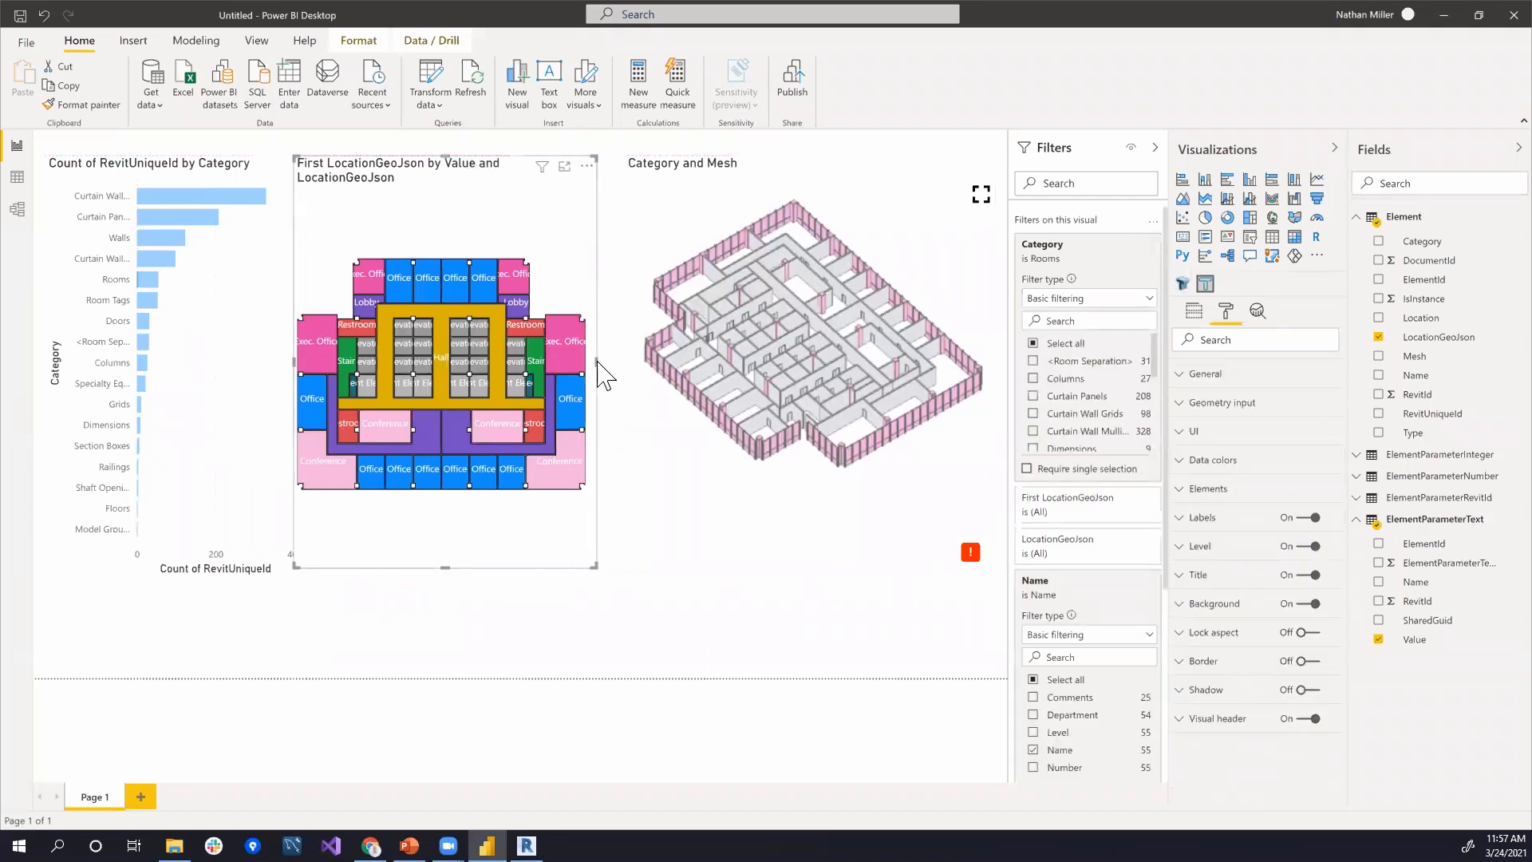
{"action": "left_click_drag", "start_coordinate": [586, 361], "coordinate": [566, 362]}
{"action": "left_click_drag", "start_coordinate": [766, 319], "coordinate": [633, 339]}
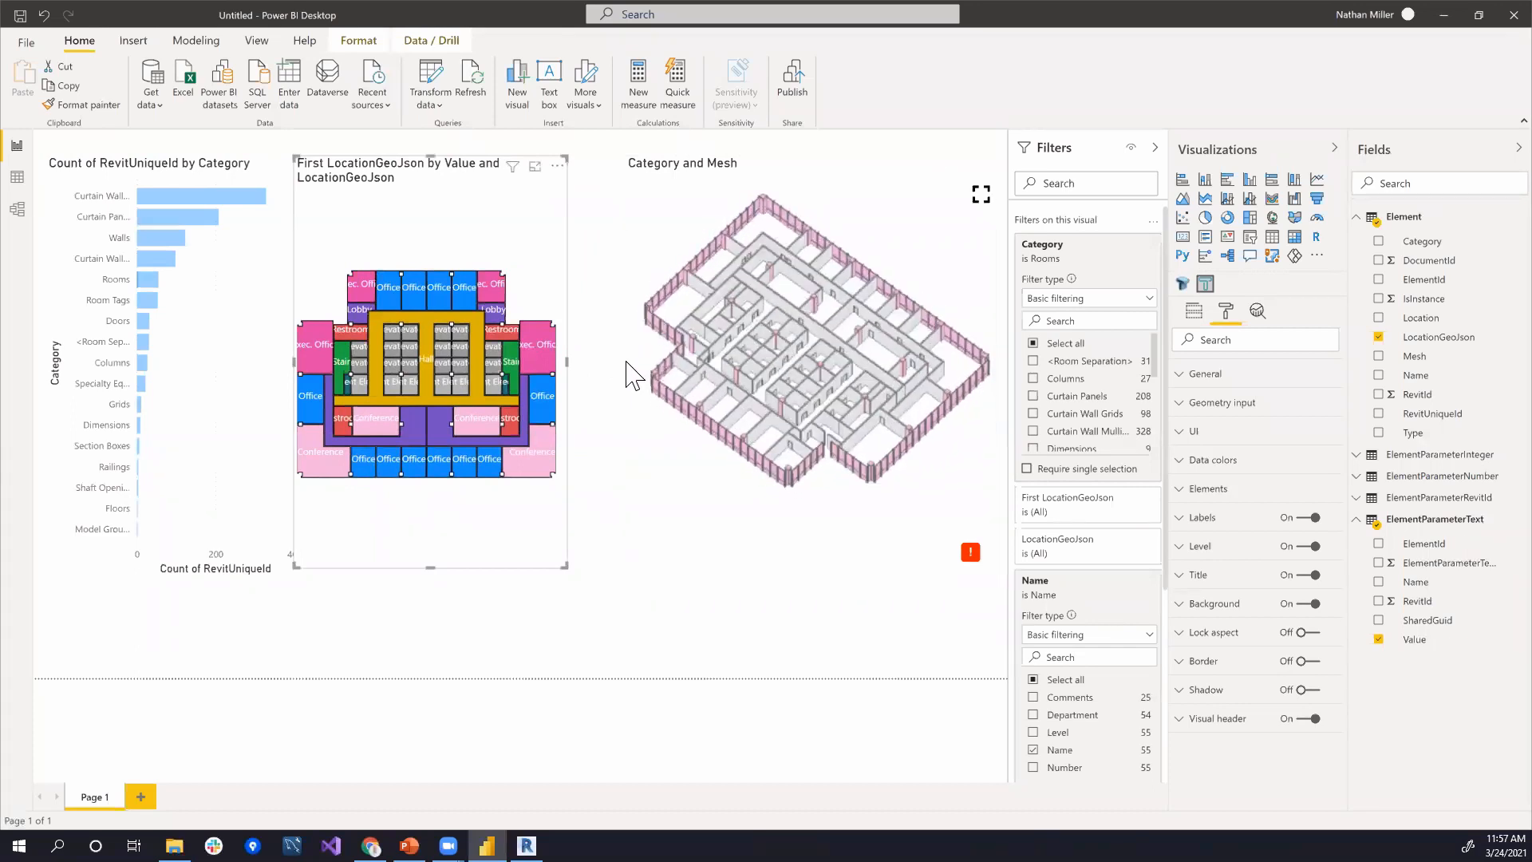
Step: Widen the 3D visual toward the floor plan to fill the freed space
{"action": "left_click", "coordinate": [631, 369]}
{"action": "left_click", "coordinate": [631, 370]}
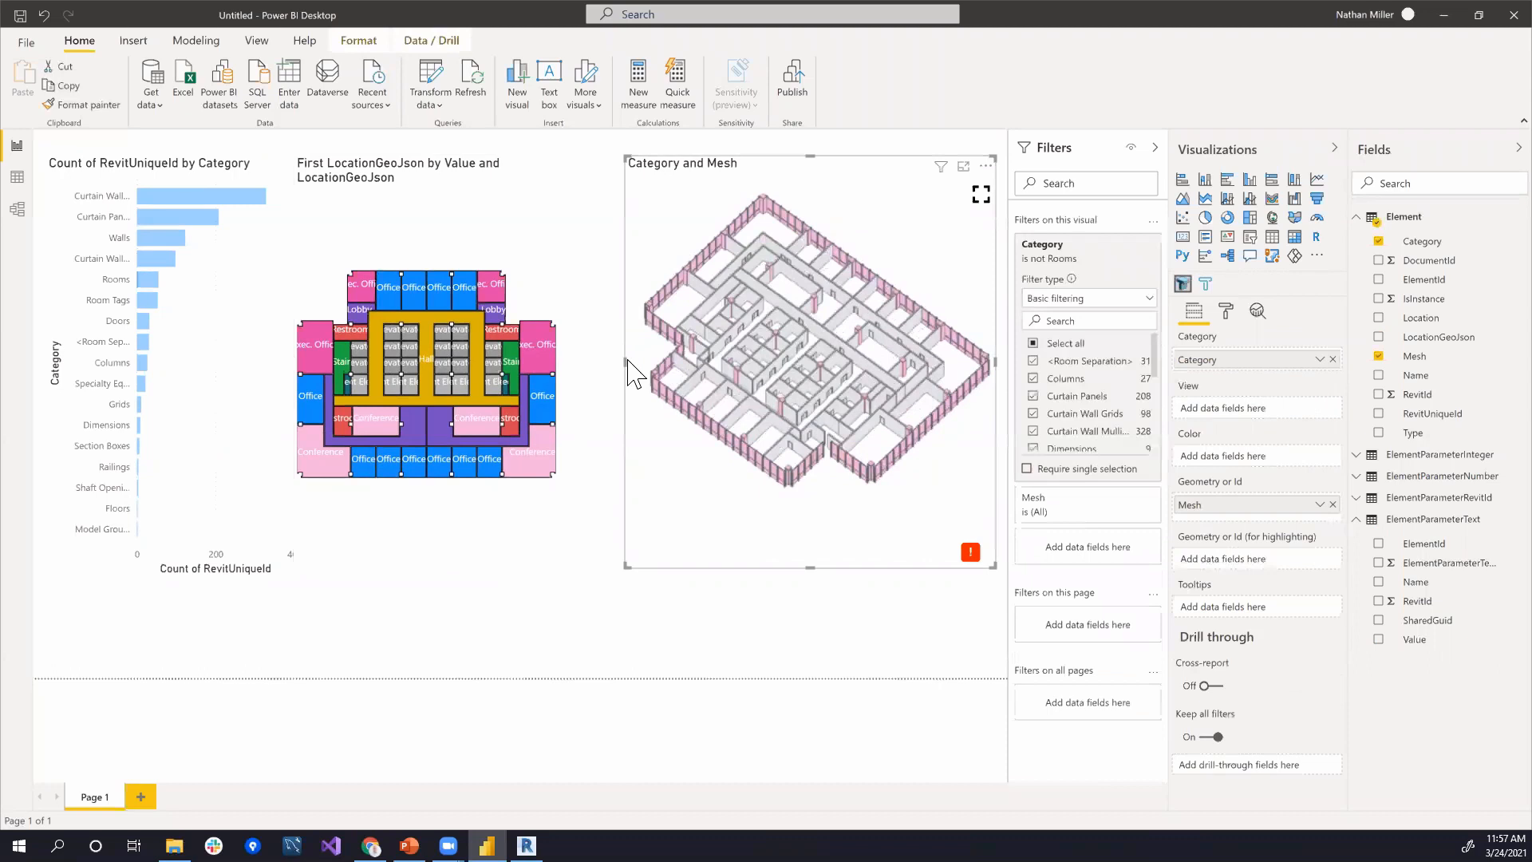
{"action": "left_click_drag", "start_coordinate": [598, 360], "coordinate": [584, 359]}
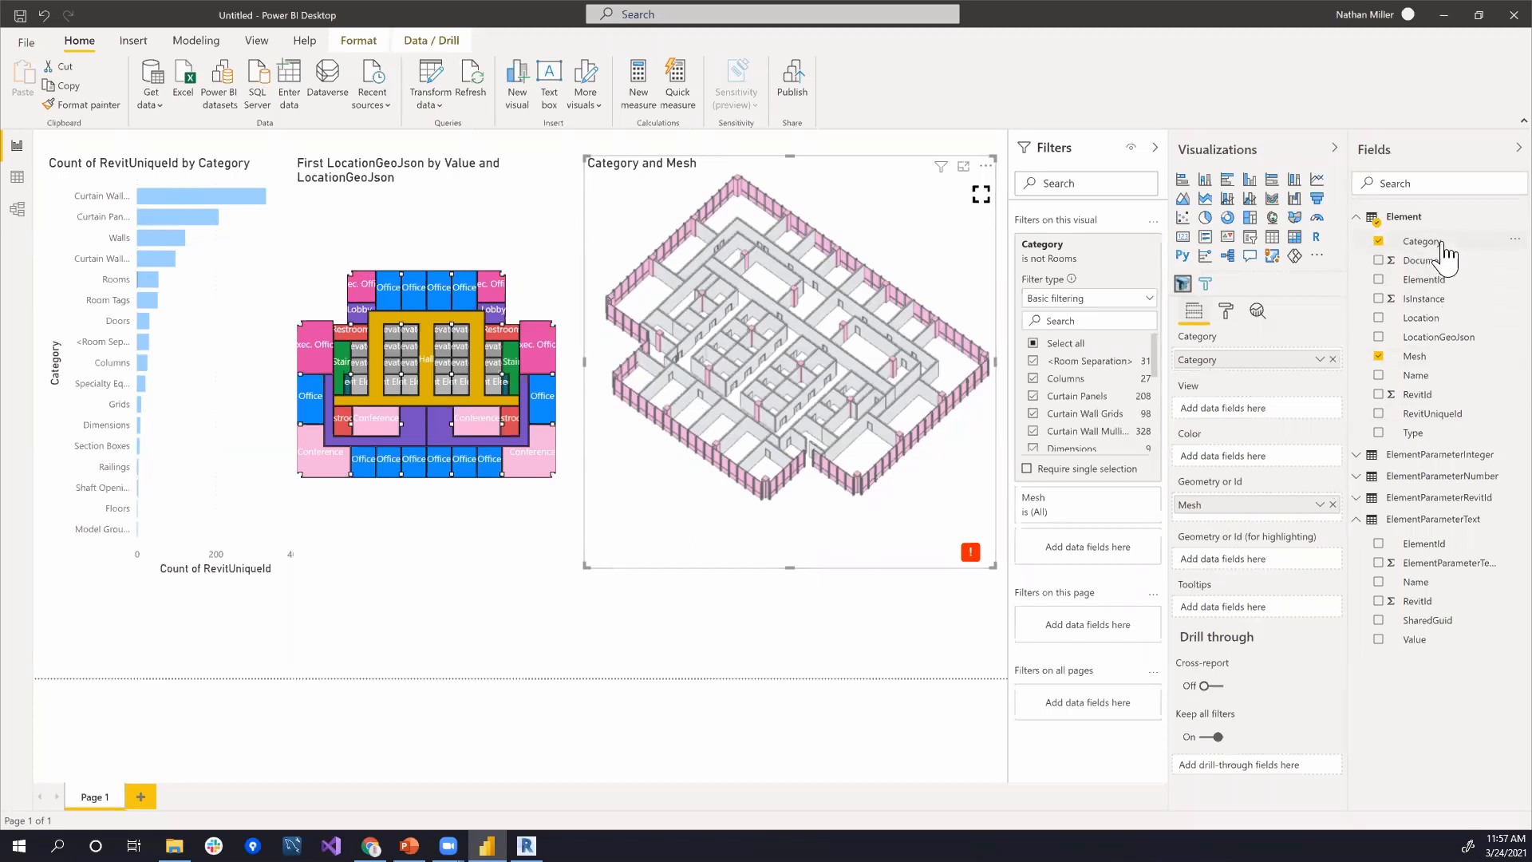
Step: Split the 3D visual into views by Category and set its views per page to 1
{"action": "left_click_drag", "start_coordinate": [1437, 250], "coordinate": [1267, 415]}
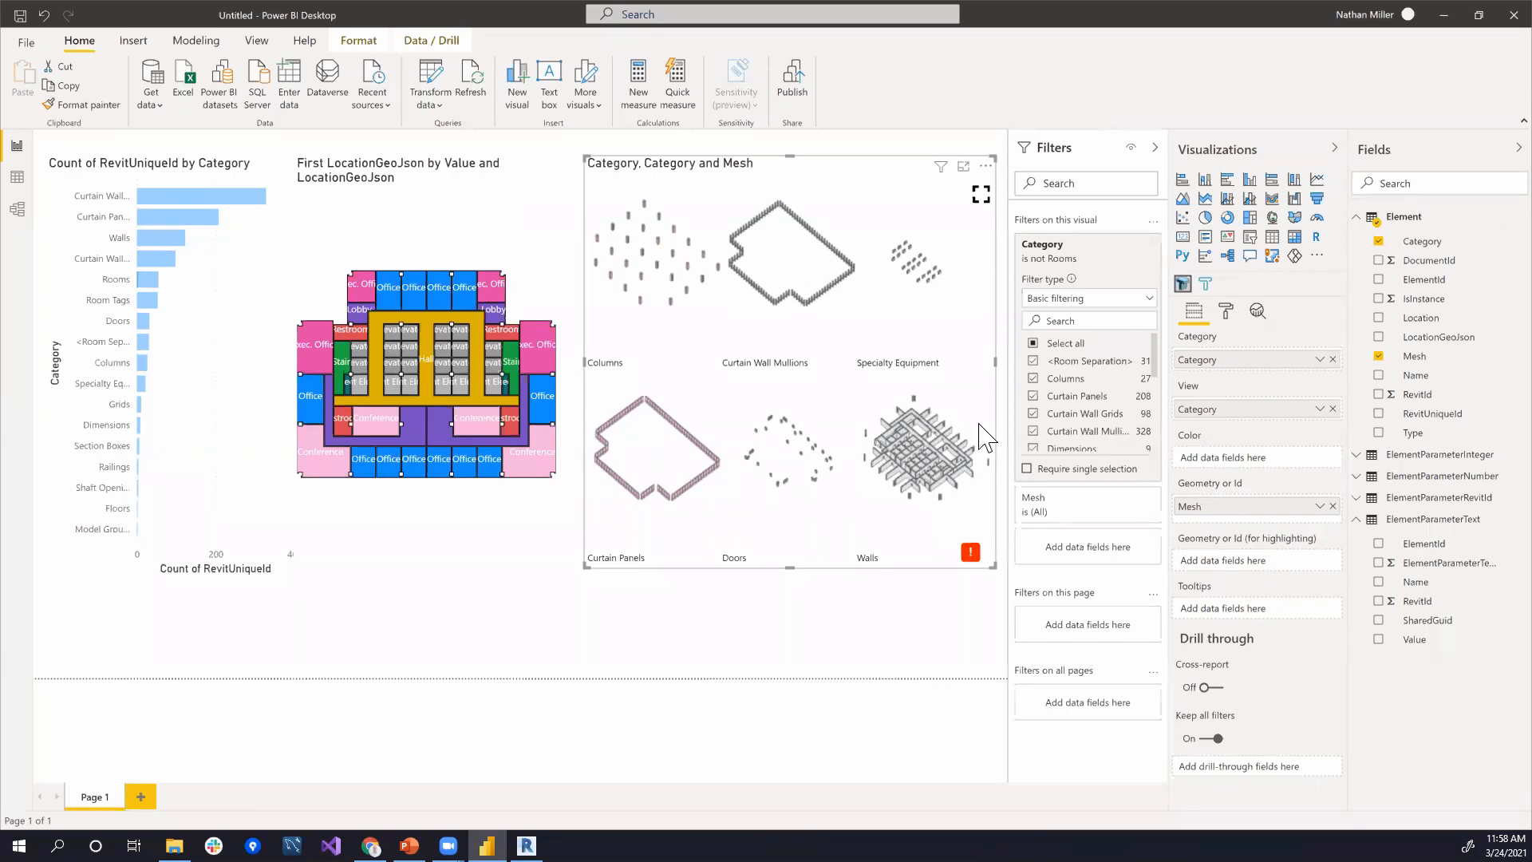
{"action": "left_click", "coordinate": [1229, 313]}
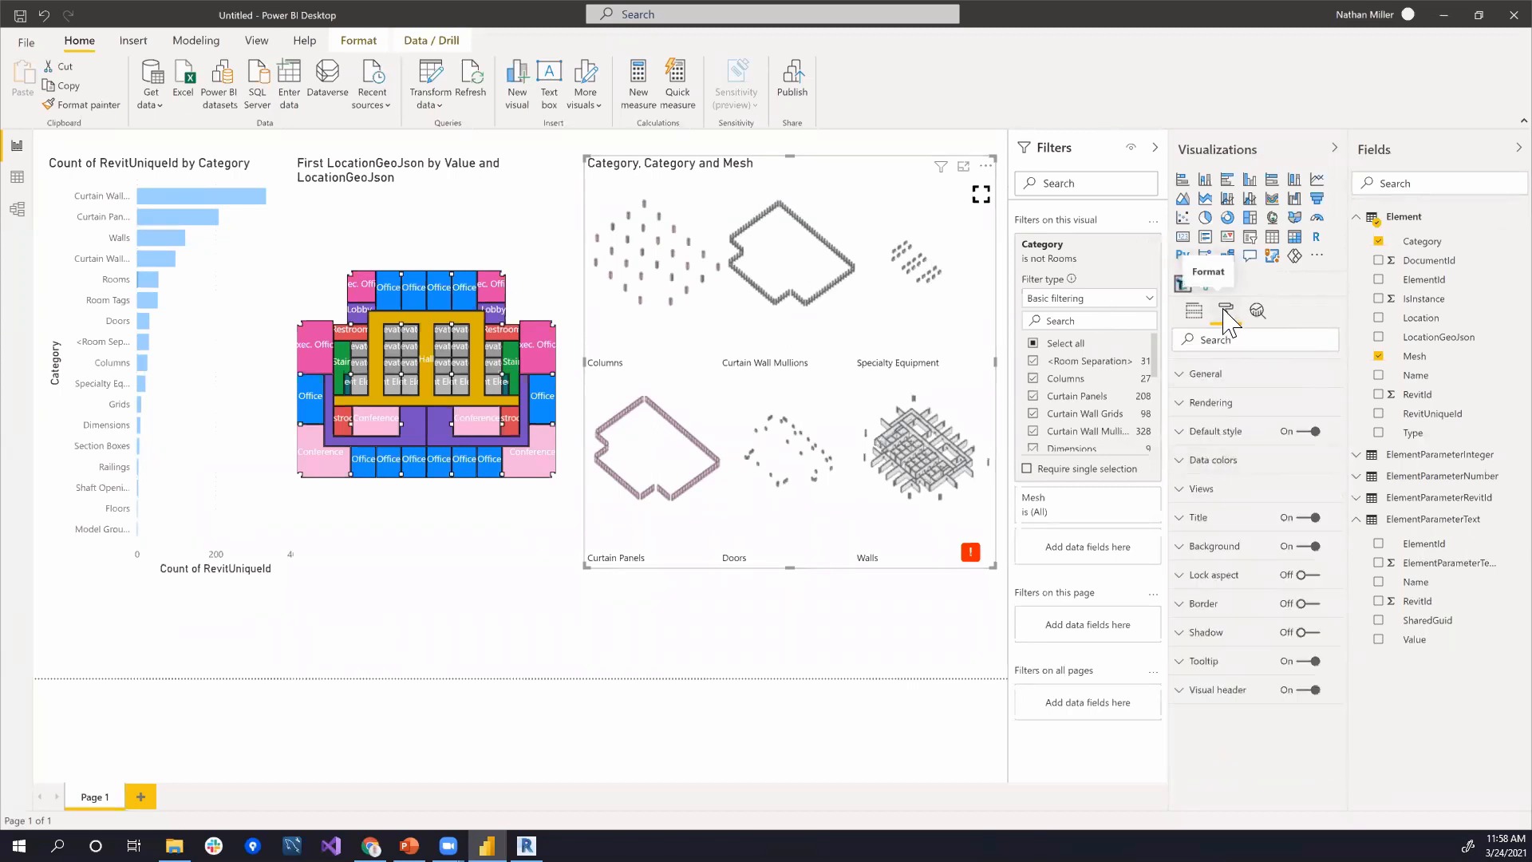
{"action": "left_click", "coordinate": [1184, 495]}
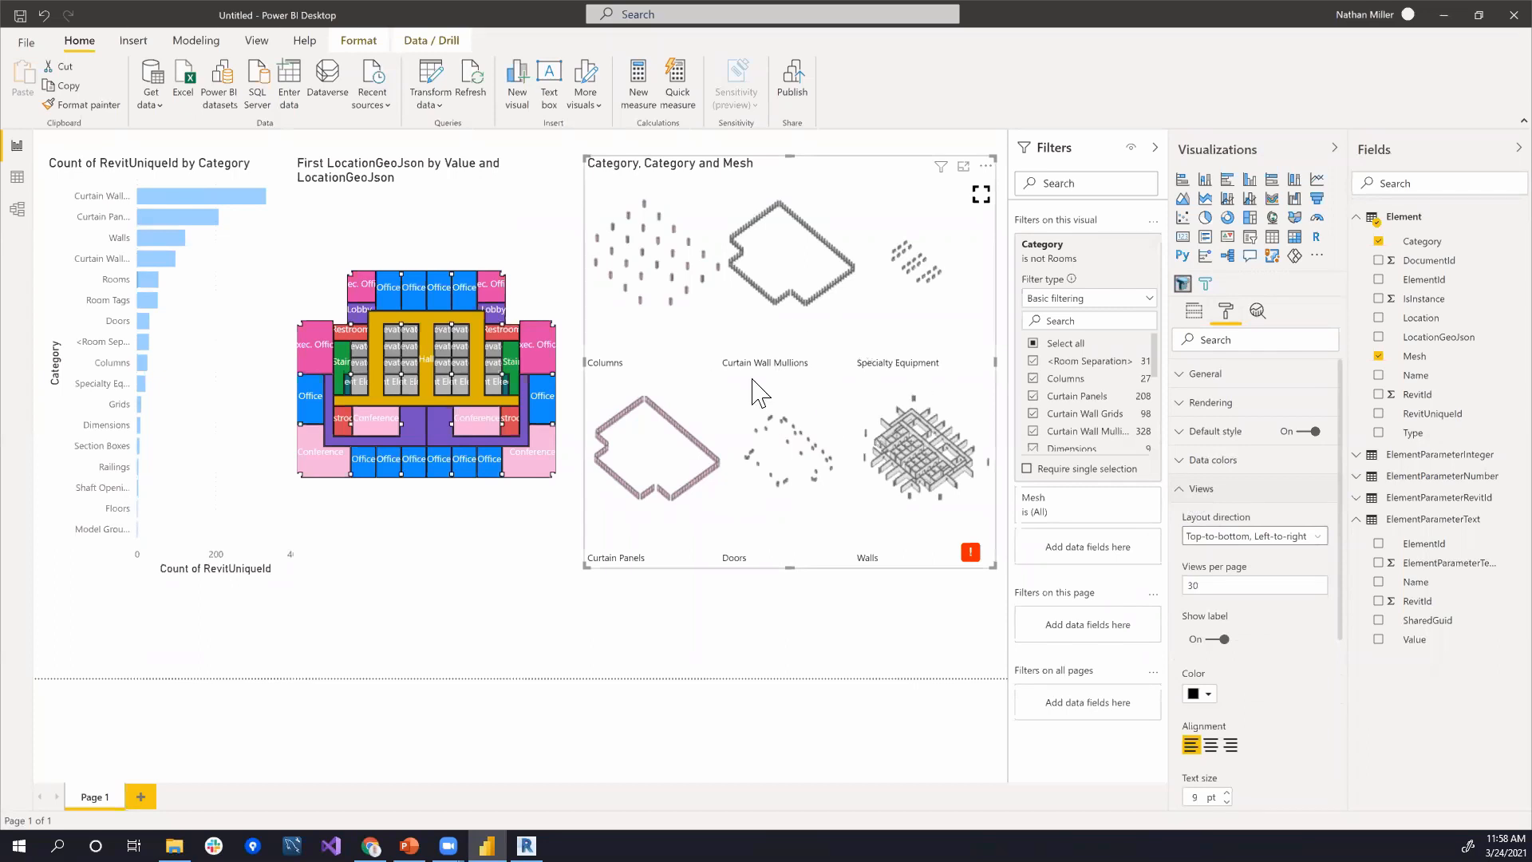
{"action": "left_click", "coordinate": [1193, 585]}
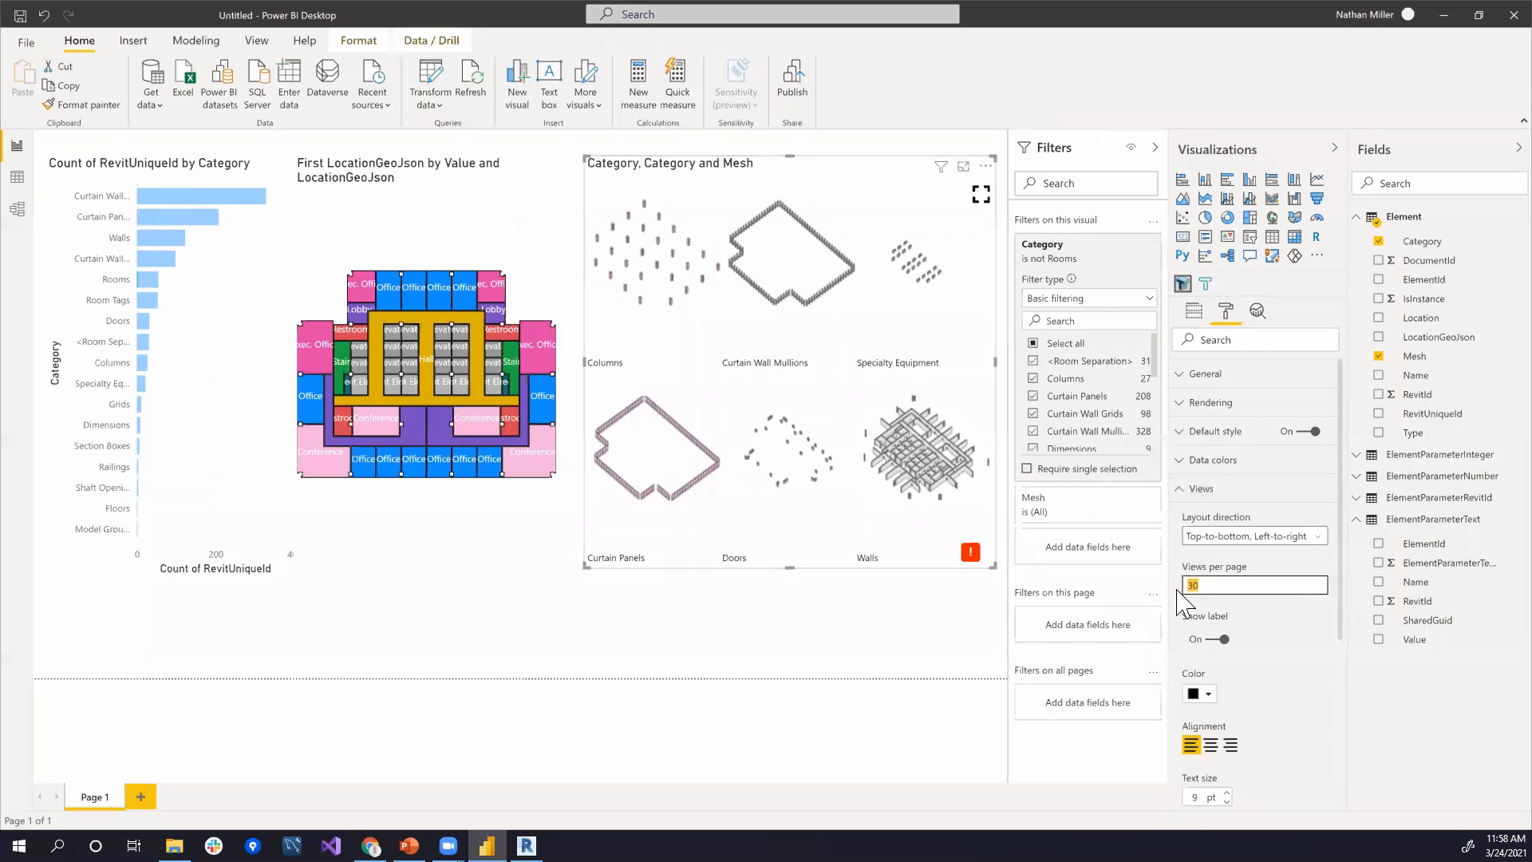
{"action": "type", "text": "1"}
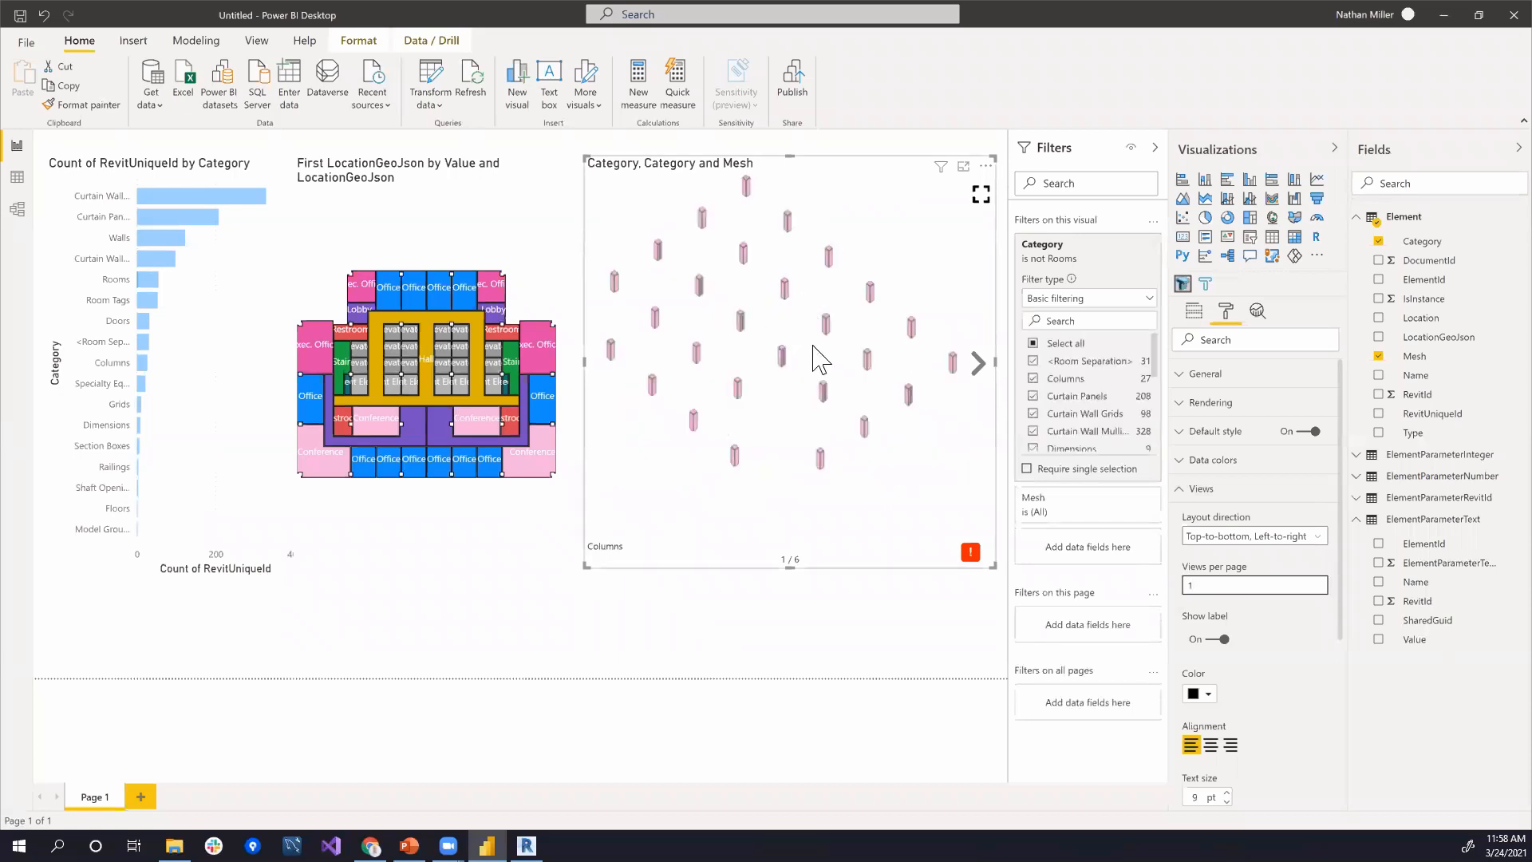
Step: Page through the 3D visual's category views from Columns to Walls
{"action": "left_click", "coordinate": [979, 365]}
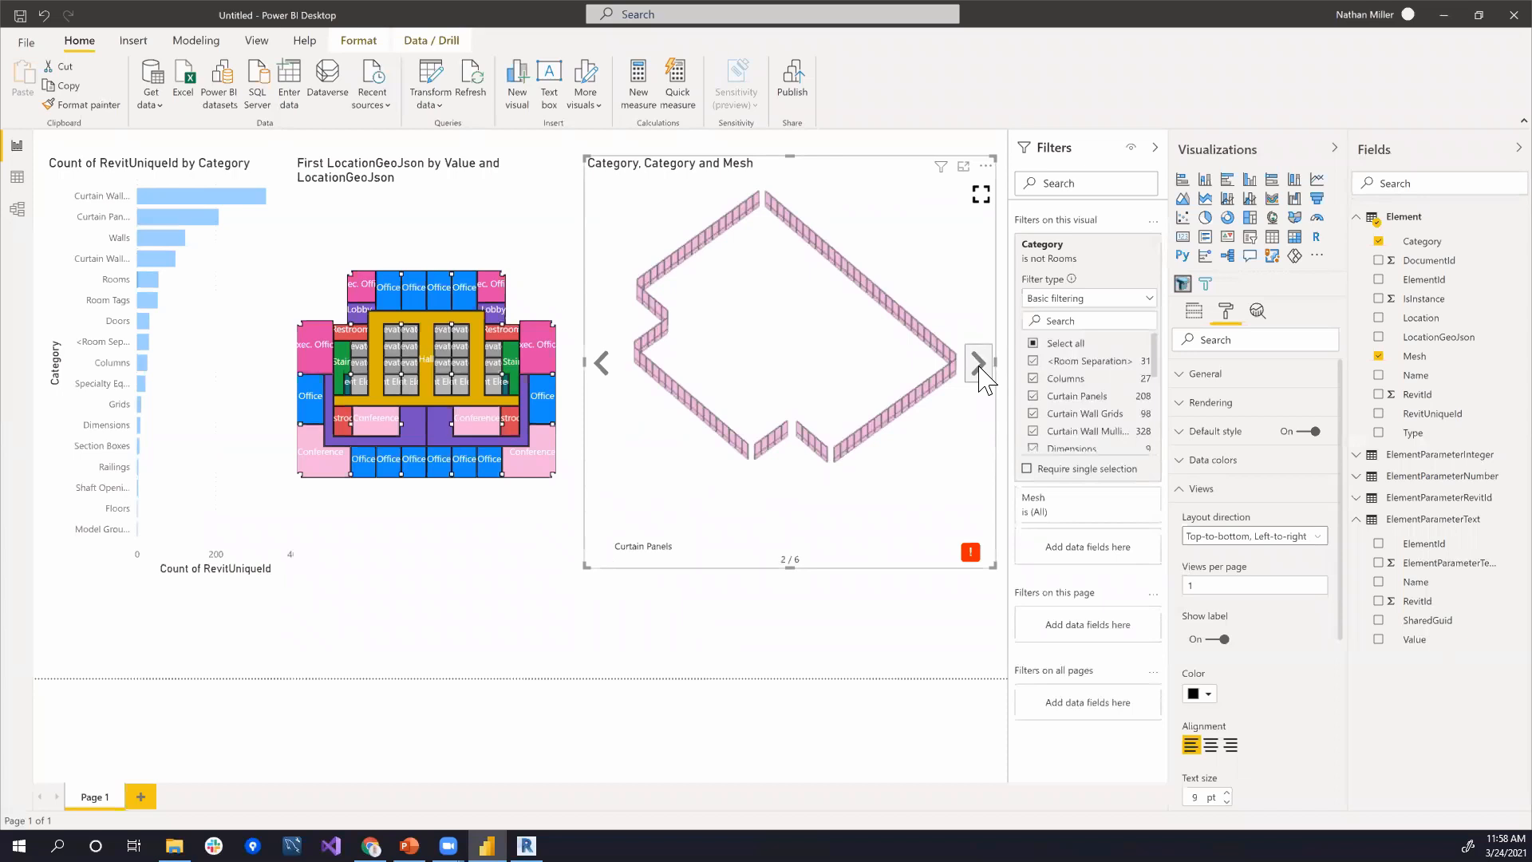
{"action": "left_click", "coordinate": [979, 366]}
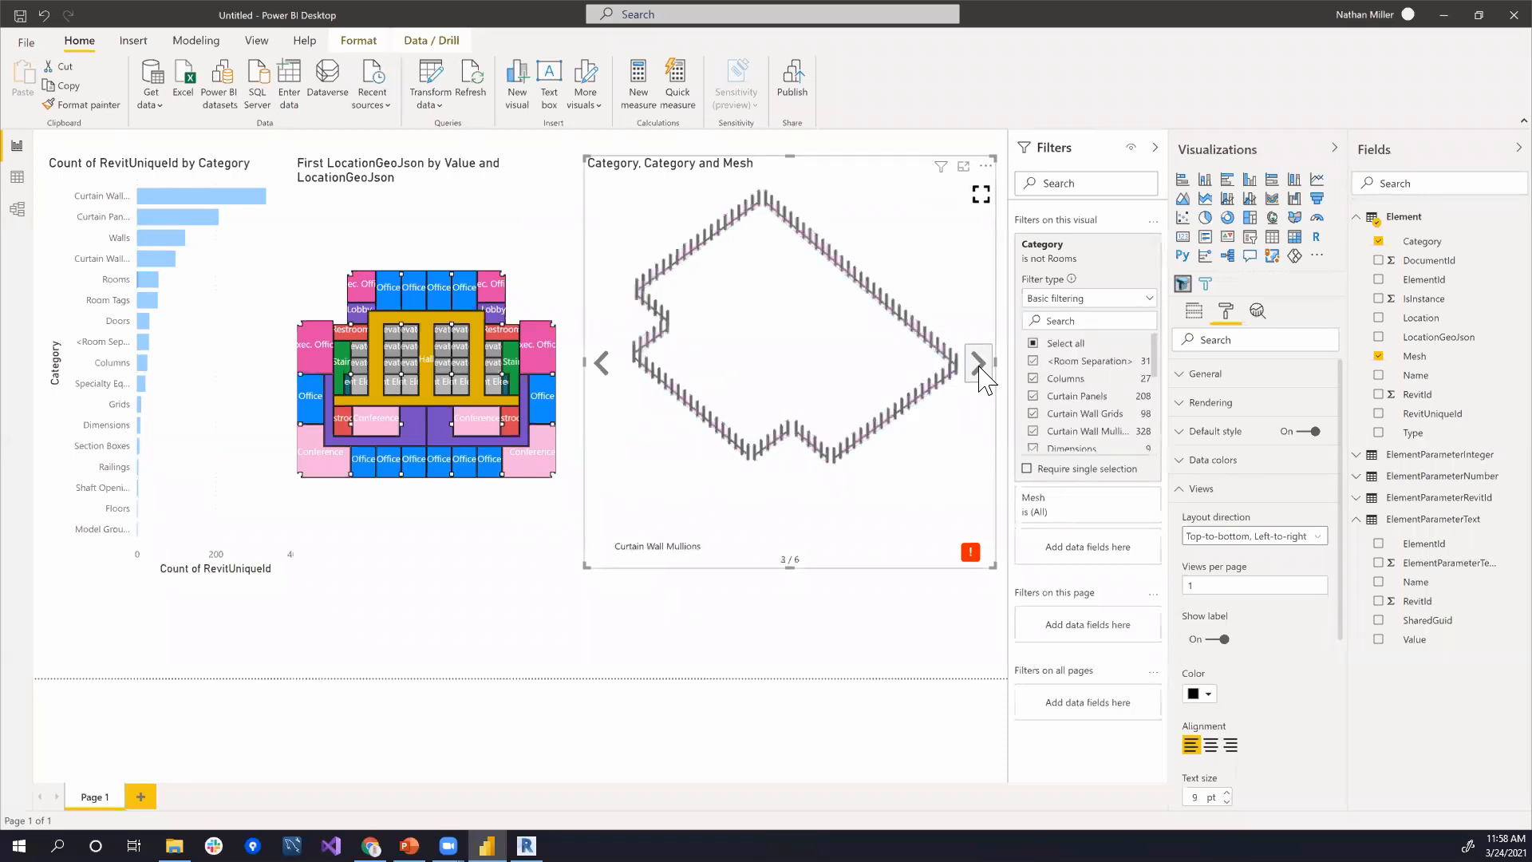
{"action": "left_click", "coordinate": [979, 365]}
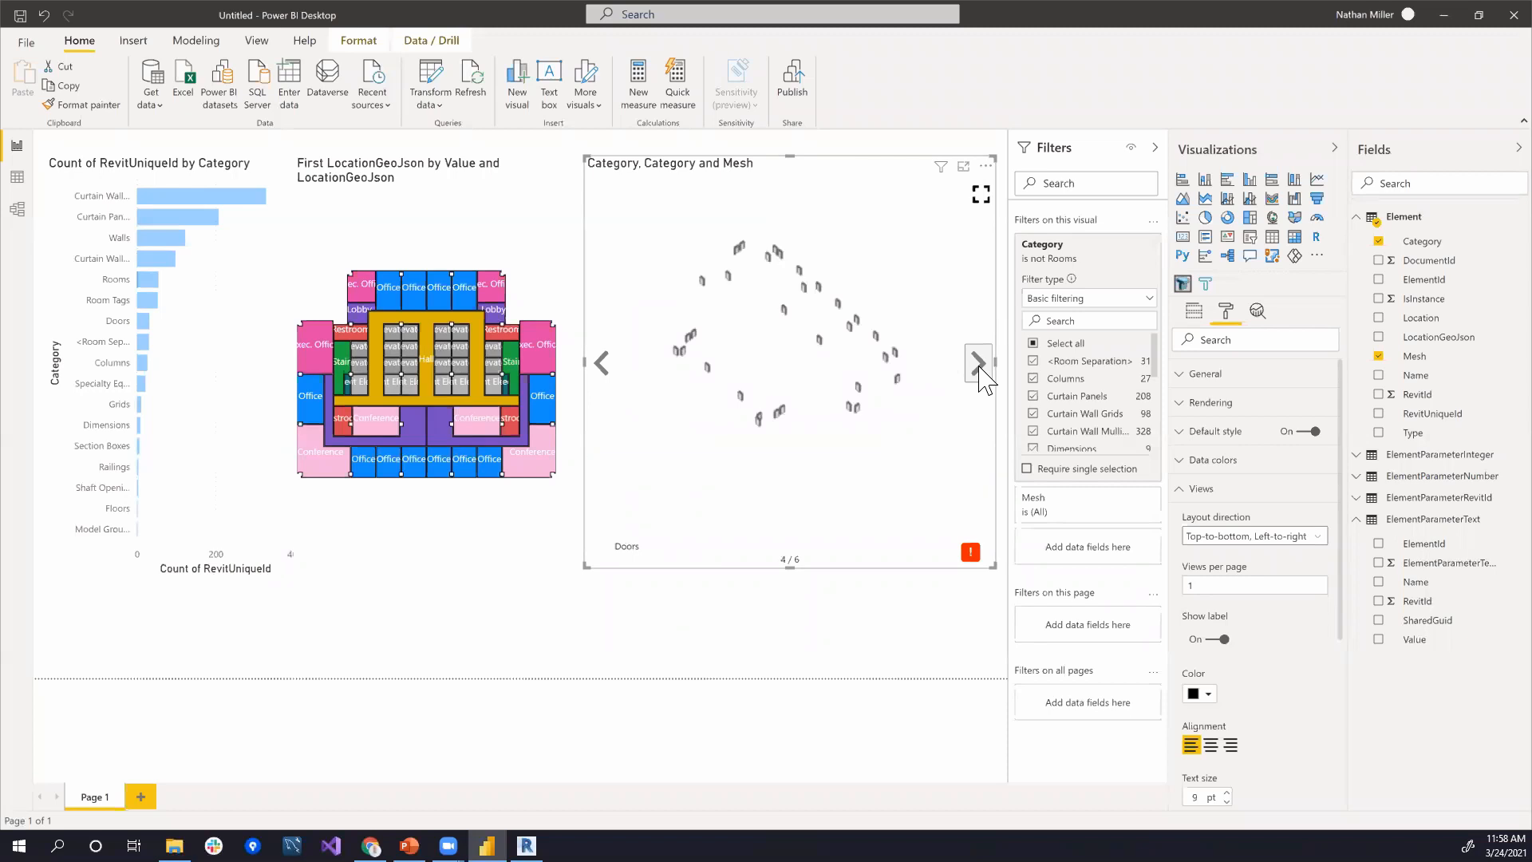
{"action": "left_click", "coordinate": [979, 365]}
{"action": "left_click", "coordinate": [979, 366]}
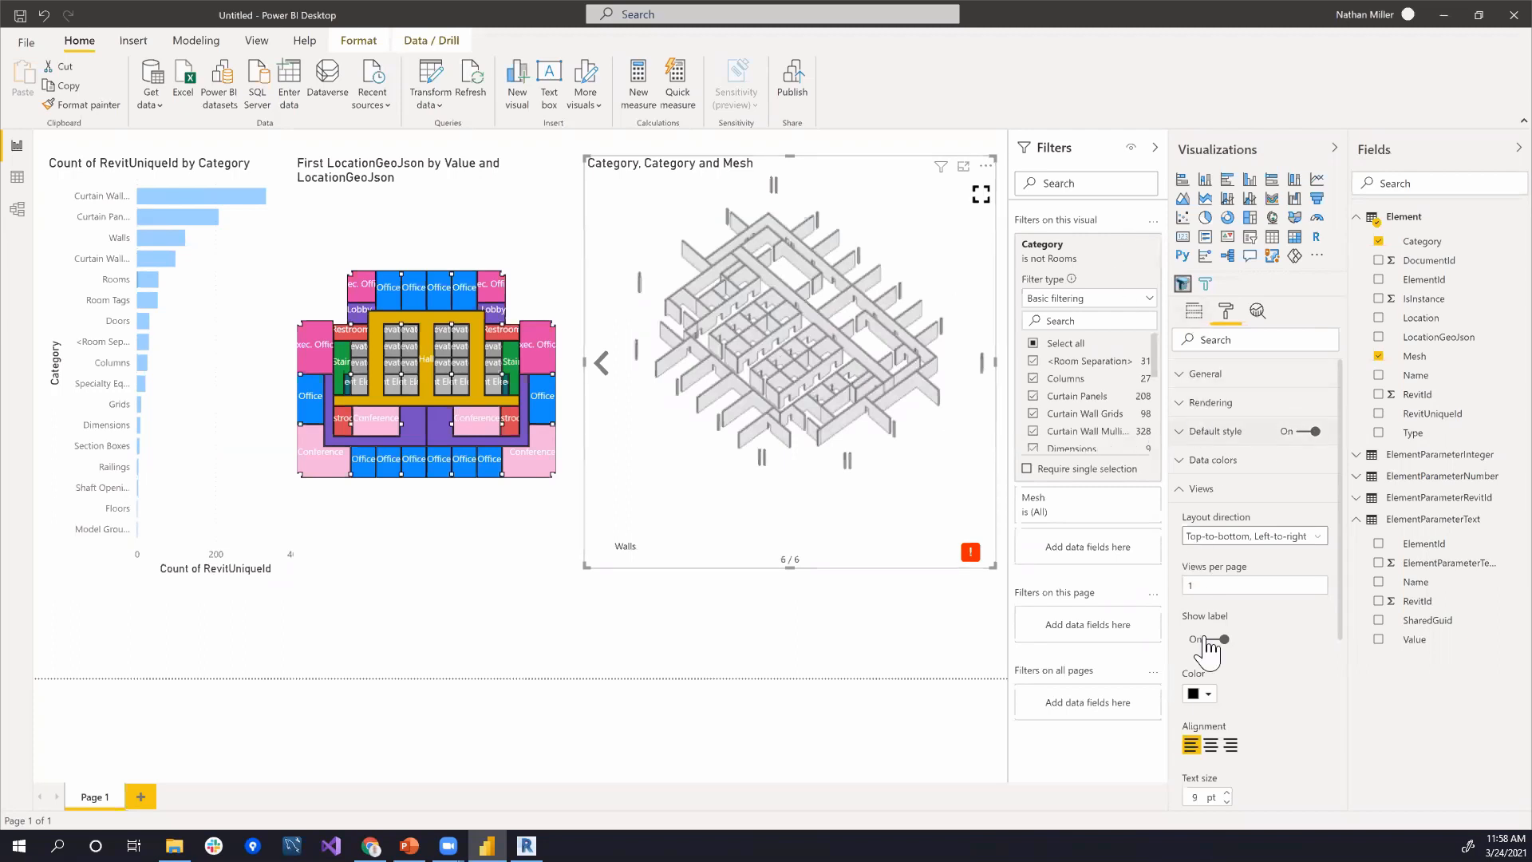
Step: Set the 3D visual's views per page to 10, return to its field settings and deselect the visual
{"action": "left_click", "coordinate": [1214, 585]}
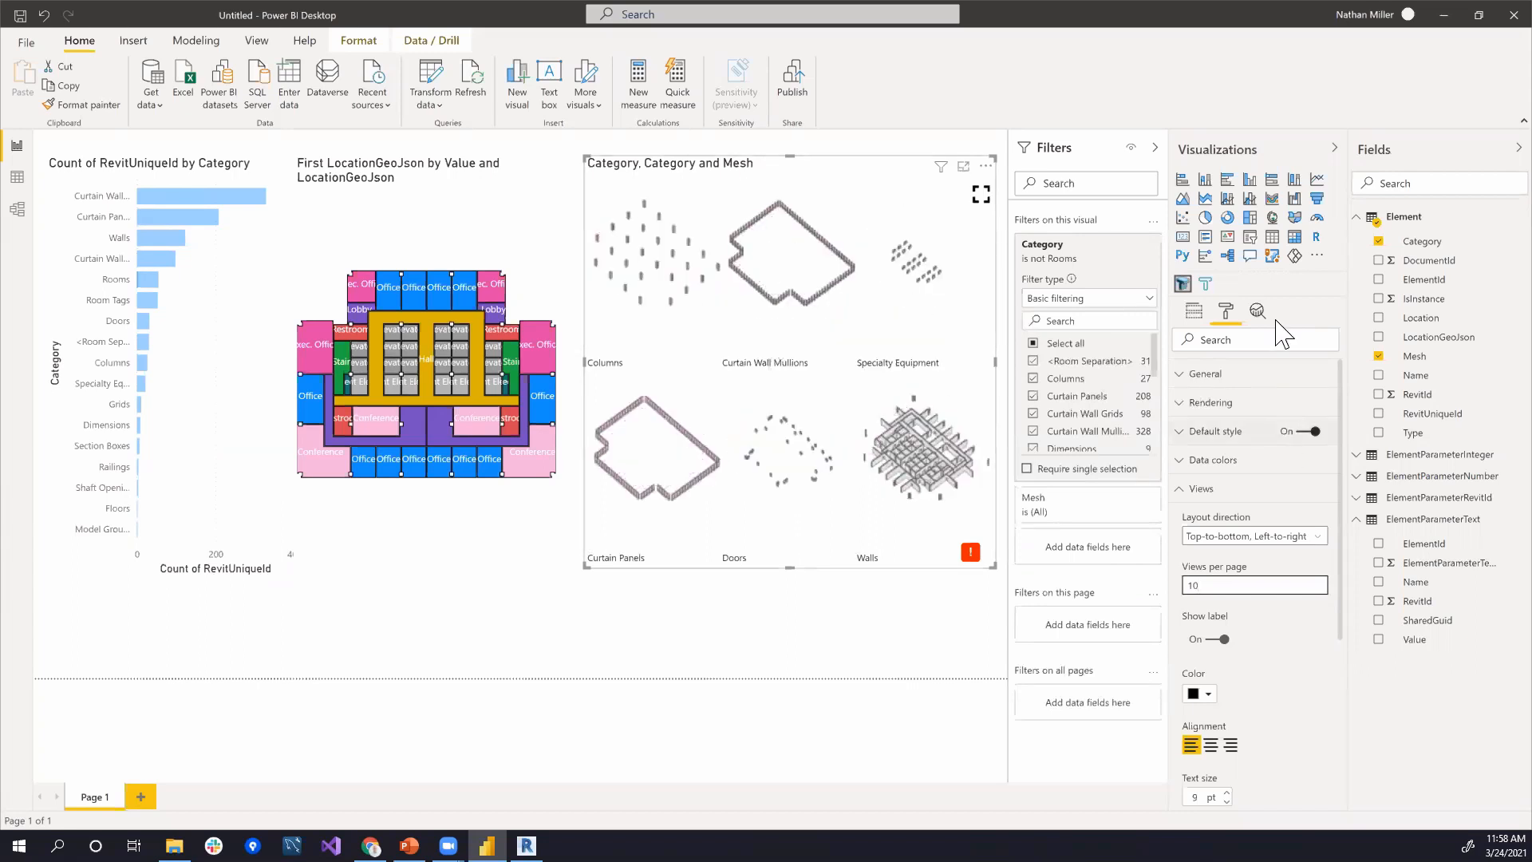
{"action": "left_click", "coordinate": [1195, 311]}
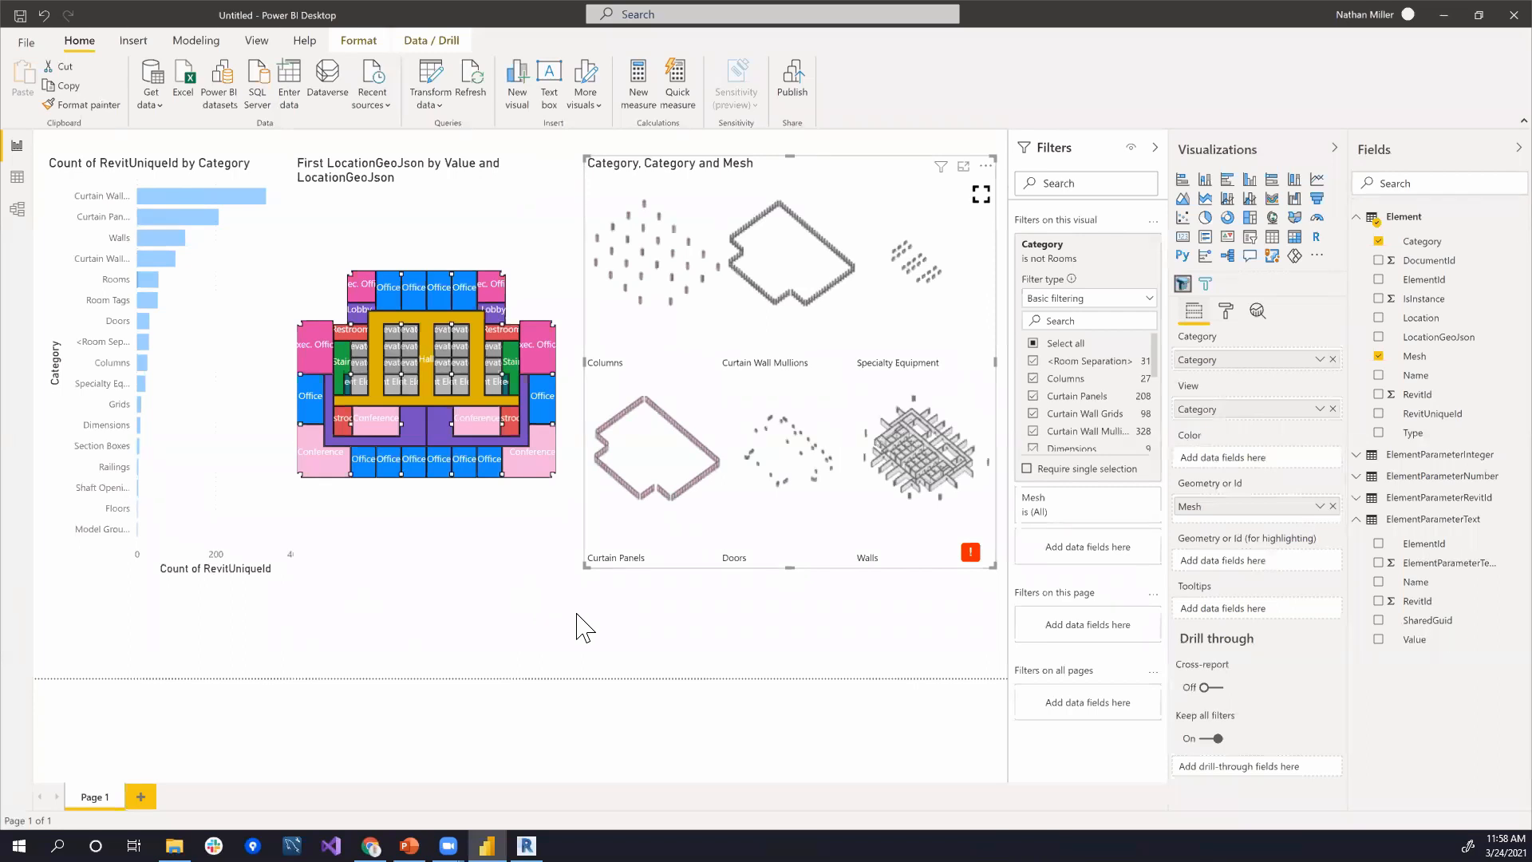
{"action": "left_click", "coordinate": [656, 547]}
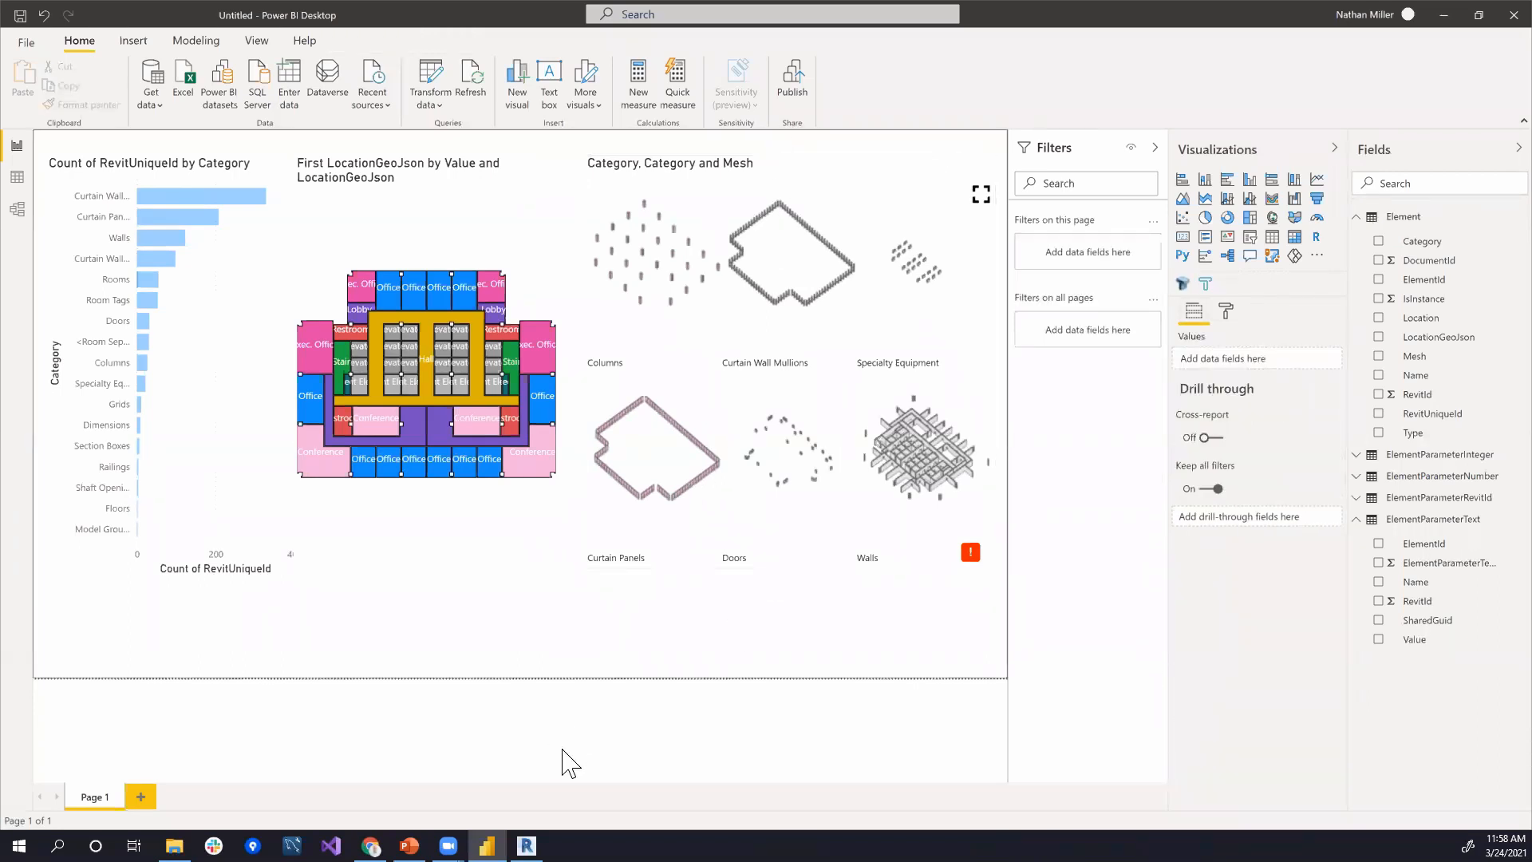
Step: Switch to Revit with the SeagramsBuilding project open
{"action": "mouse_move", "coordinate": [526, 845]}
{"action": "left_click", "coordinate": [527, 846]}
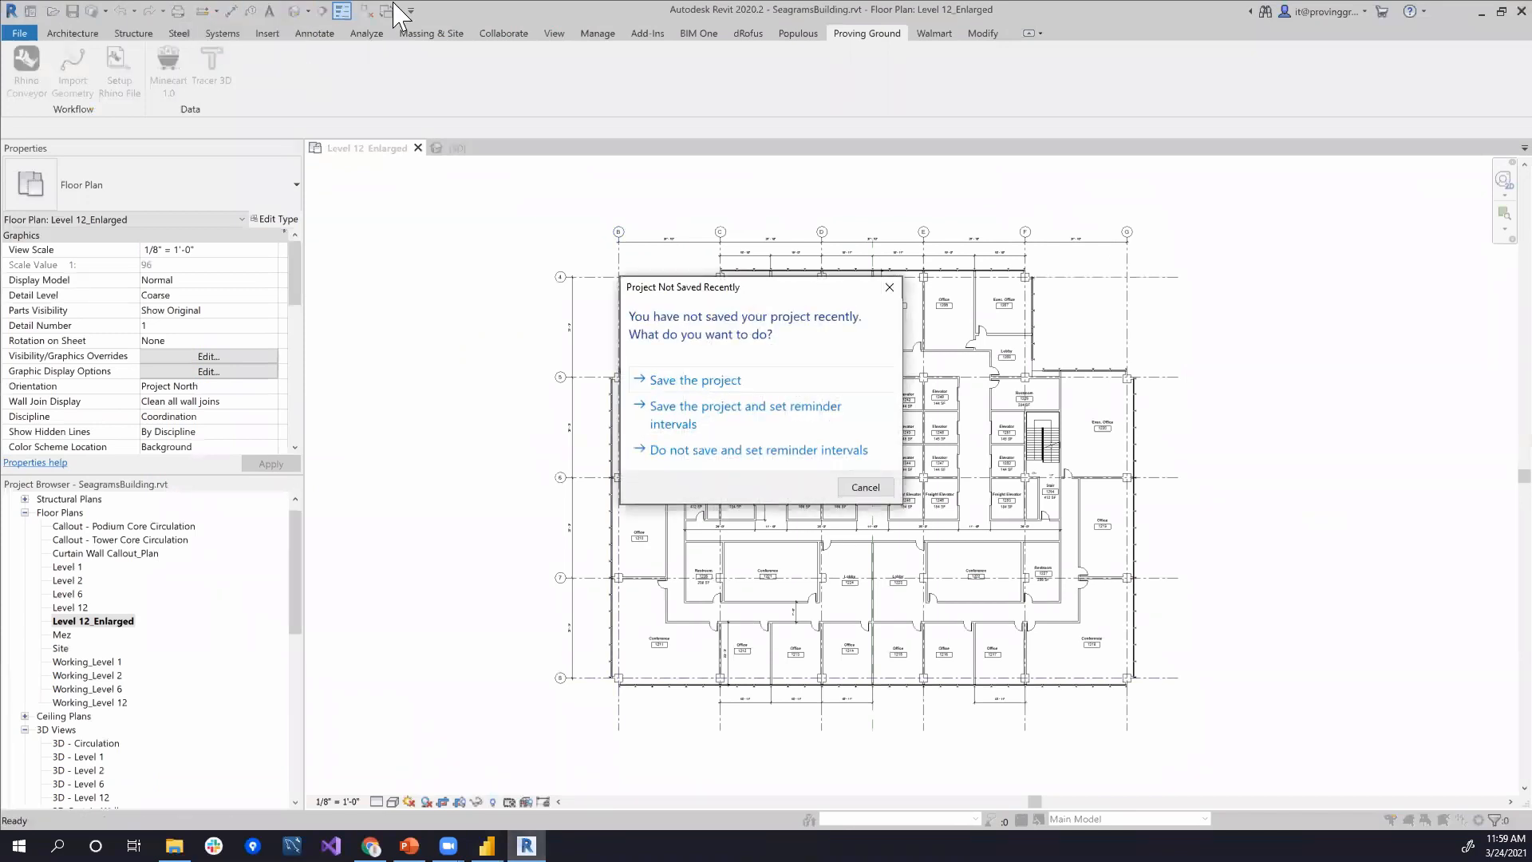
Step: Dismiss the save reminder and bring up the {3D} view of the whole building
{"action": "left_click", "coordinate": [888, 287]}
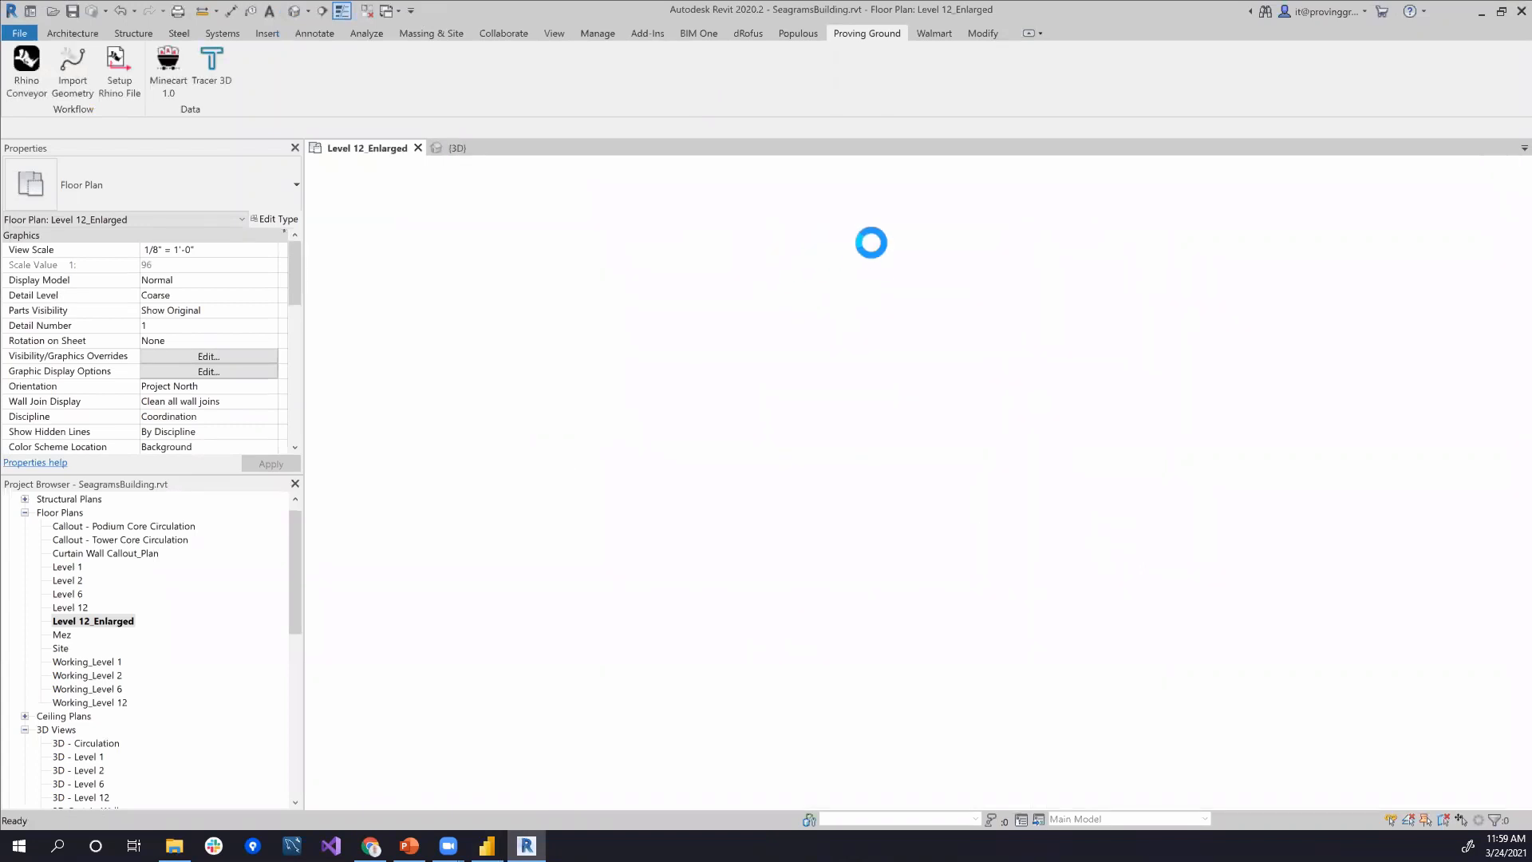
{"action": "left_click_drag", "start_coordinate": [1019, 356], "coordinate": [975, 405]}
{"action": "scroll", "coordinate": [955, 385], "scroll_direction": "up", "scroll_amount": 1}
{"action": "scroll", "coordinate": [875, 400], "scroll_direction": "down", "scroll_amount": 2}
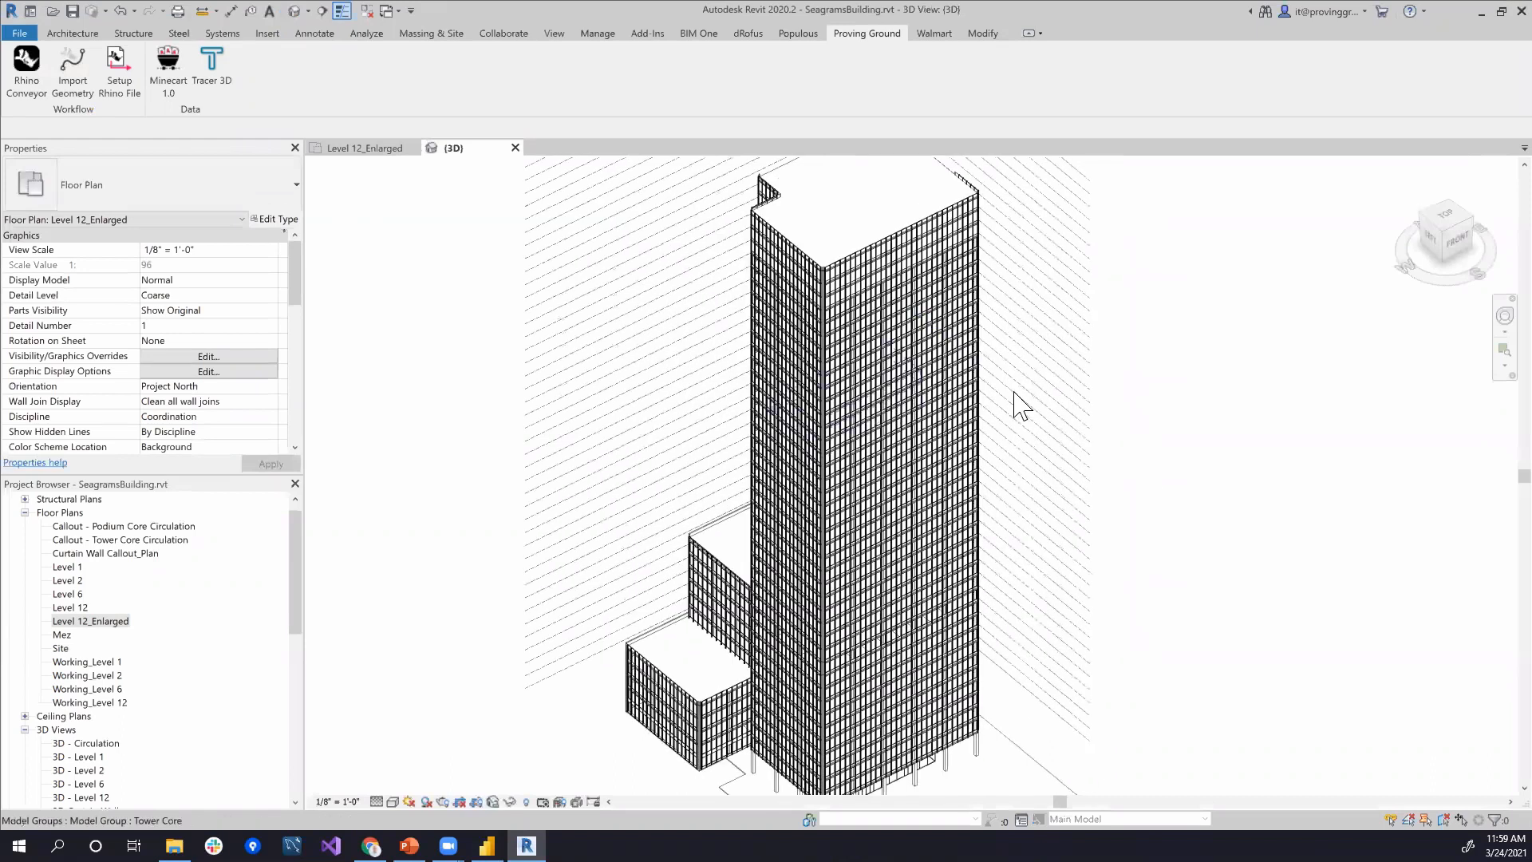
Step: Start a Tracer 3D export, turn off filtering to the active view and deselect all Revit categories
{"action": "left_click", "coordinate": [214, 66]}
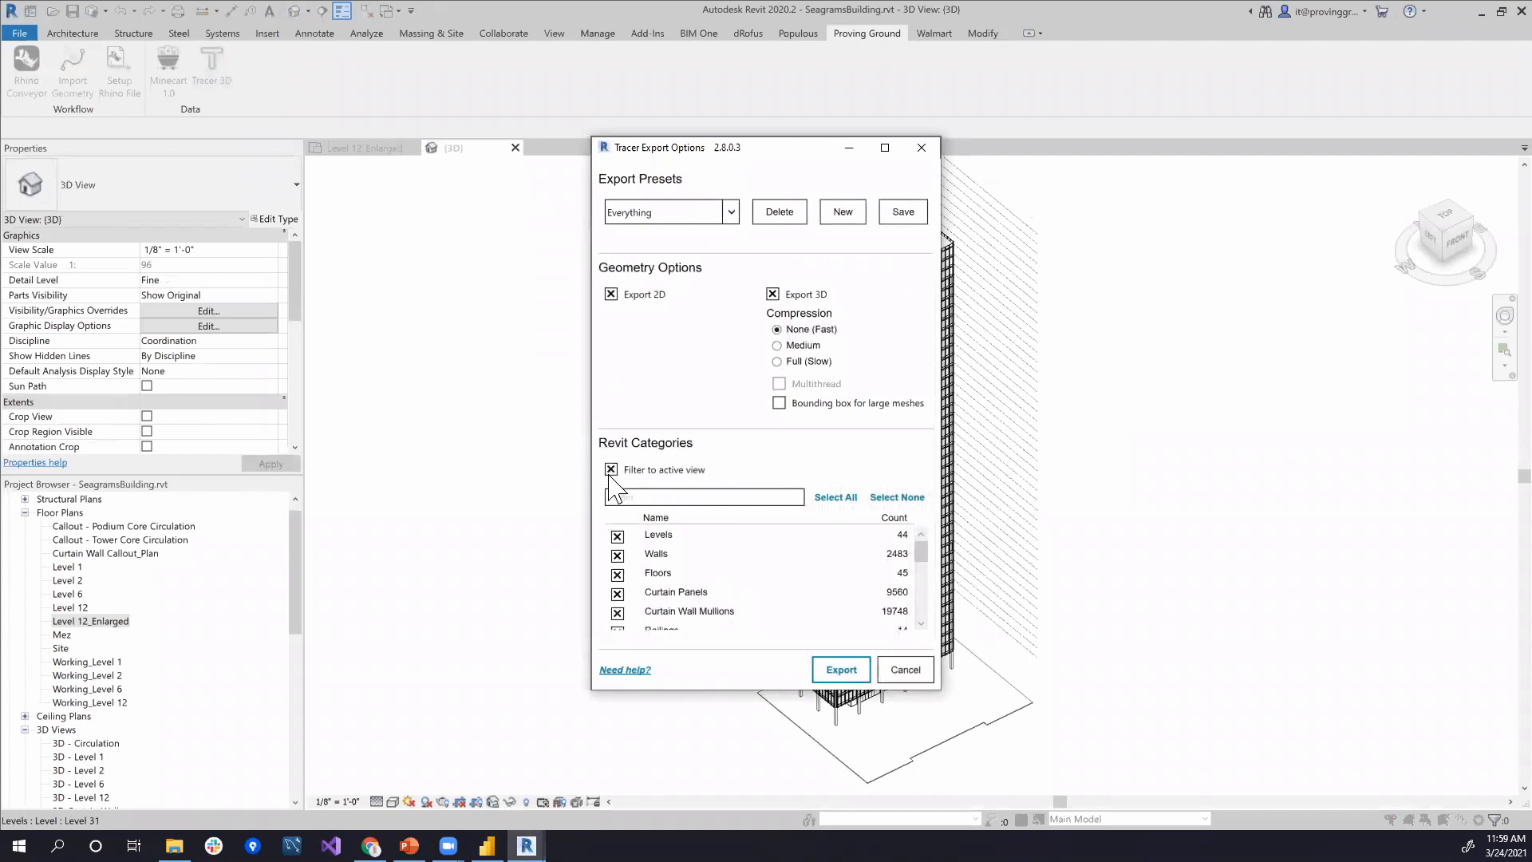
{"action": "left_click", "coordinate": [610, 469]}
{"action": "left_click", "coordinate": [895, 519]}
{"action": "left_click", "coordinate": [897, 518]}
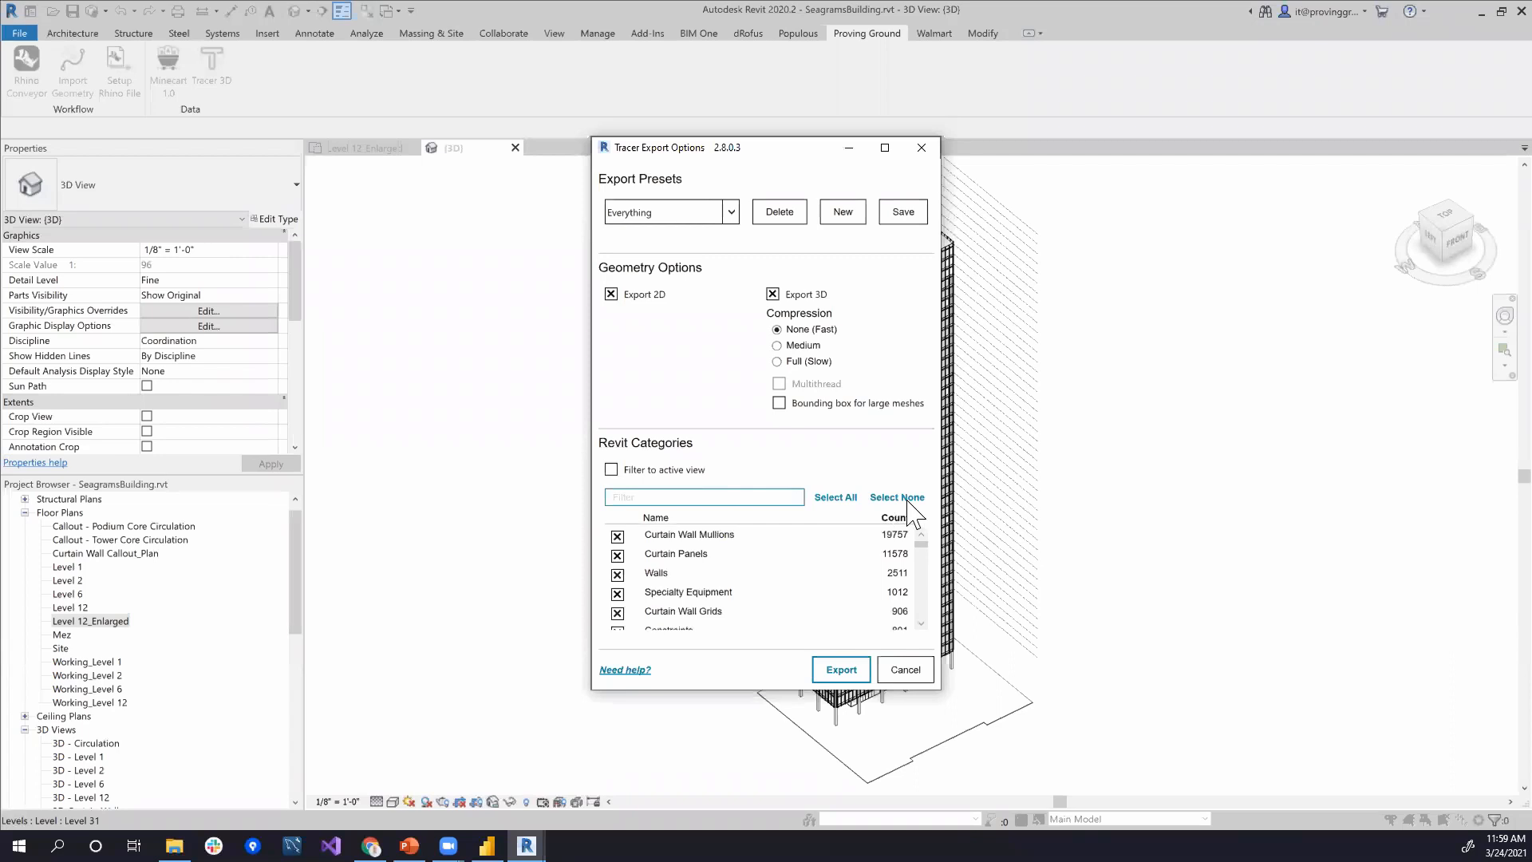
{"action": "left_click", "coordinate": [897, 497]}
Step: Filter the Revit category list for floors and columns and include the Floors and Columns categories in the export
{"action": "left_click", "coordinate": [631, 497]}
{"action": "type", "text": "fLOOR"}
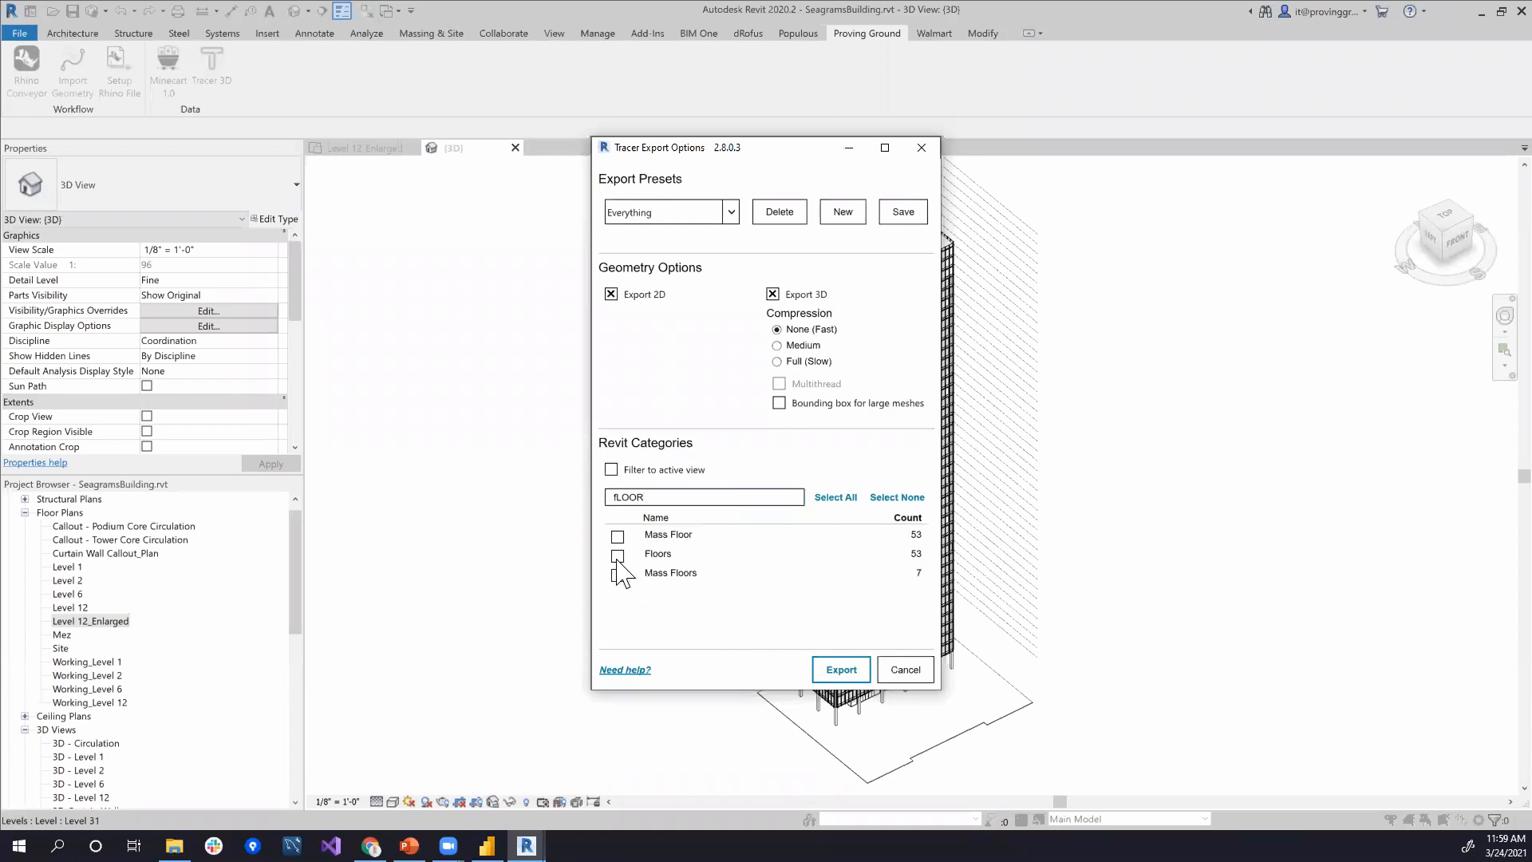
{"action": "left_click_drag", "start_coordinate": [651, 496], "coordinate": [554, 467]}
{"action": "key", "text": "BackSpace"}
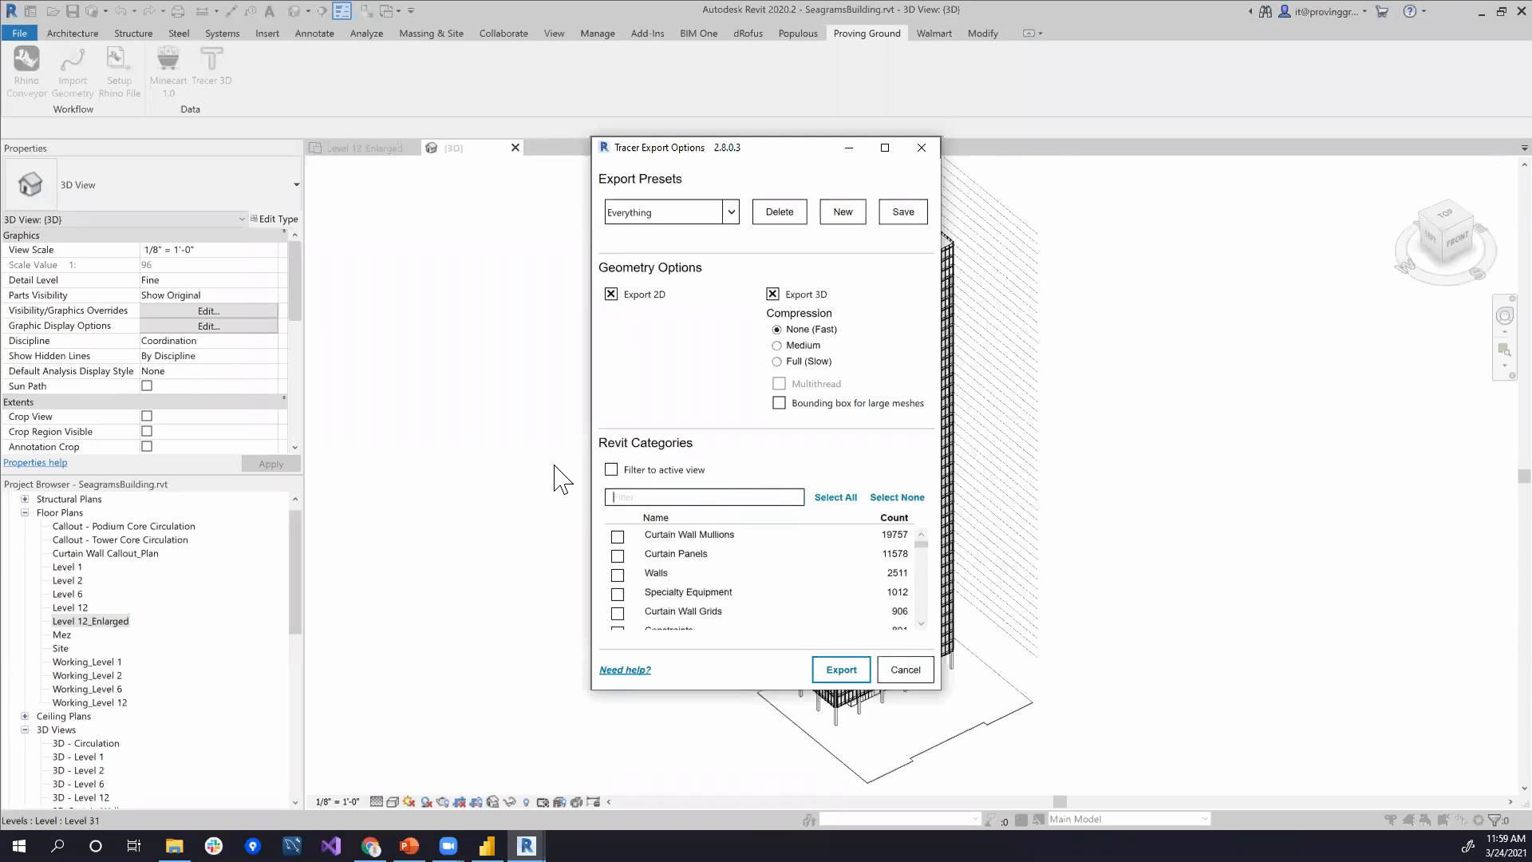
{"action": "type", "text": "cOLU"}
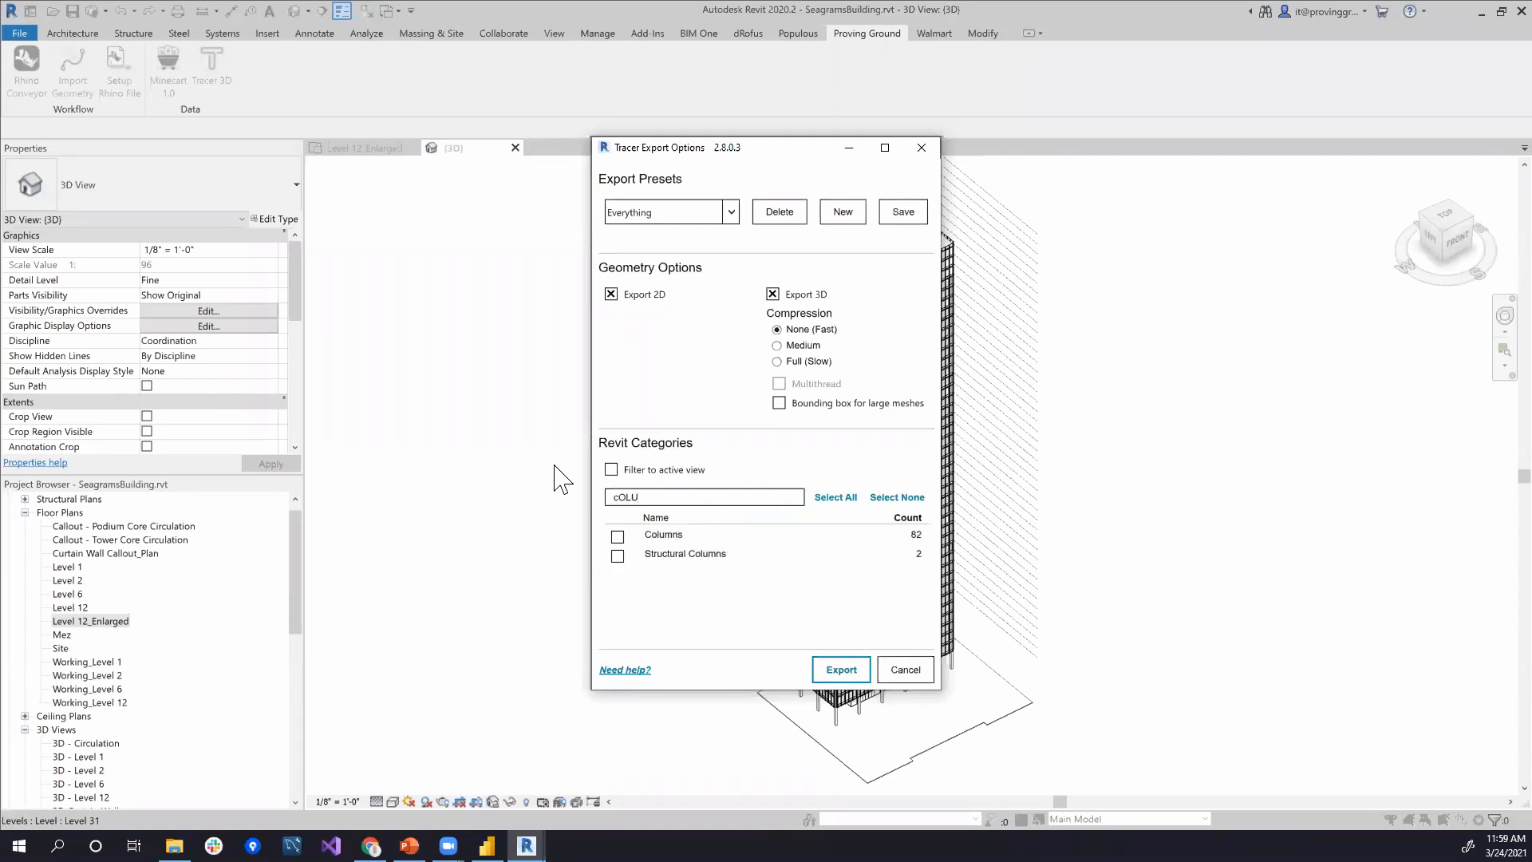
{"action": "left_click", "coordinate": [619, 539]}
{"action": "double_click", "coordinate": [620, 496]}
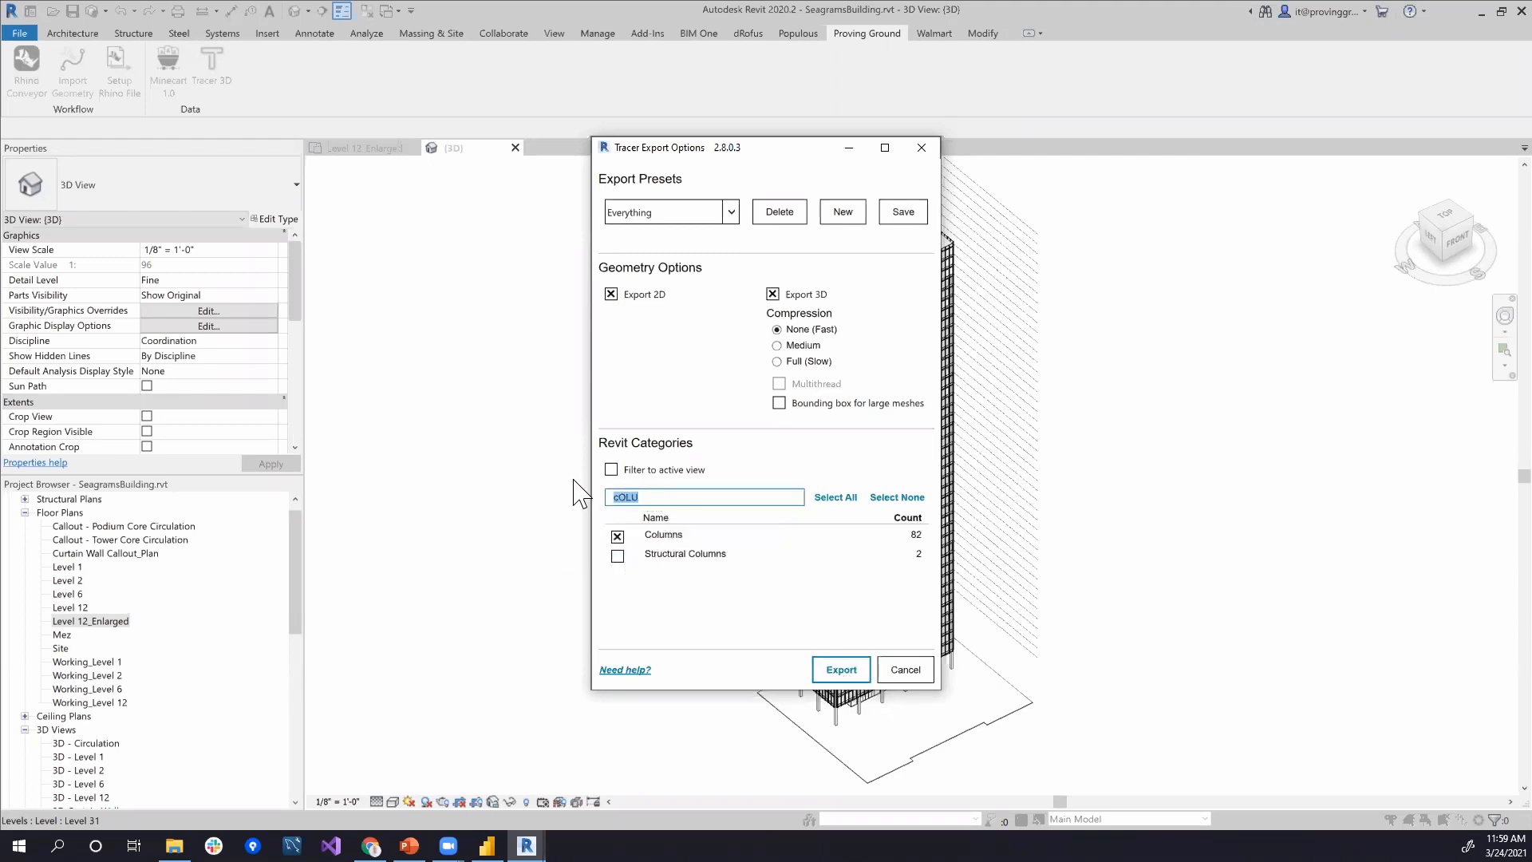
{"action": "key", "text": "Tab"}
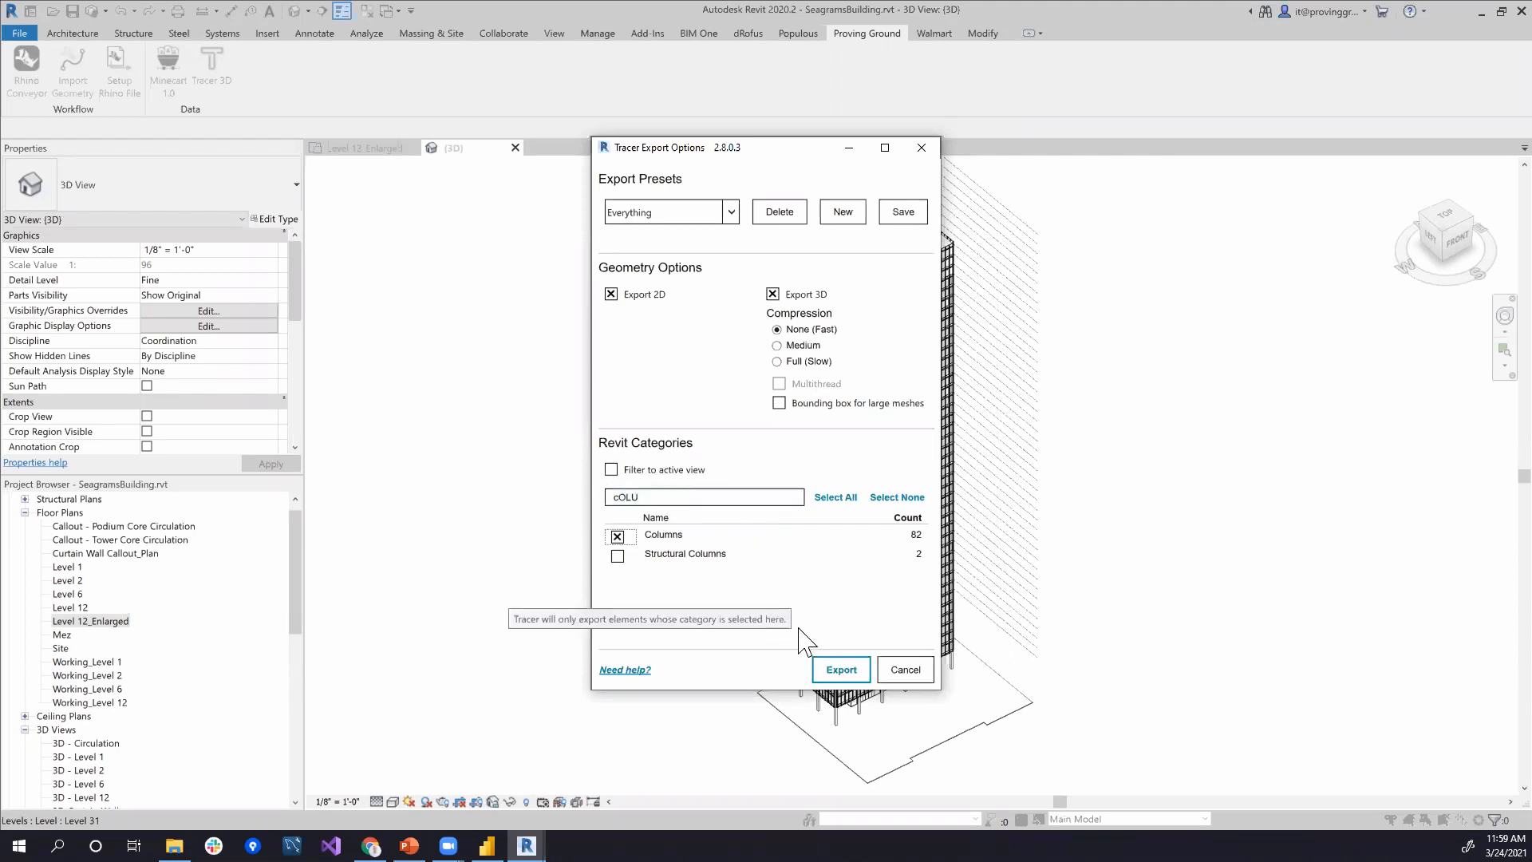
Step: Export the selected categories to a new SQLite database on the Desktop, replacing "View" in SeagramsBuilding-View.db with a columns-and-floors suffix
{"action": "left_click", "coordinate": [839, 669]}
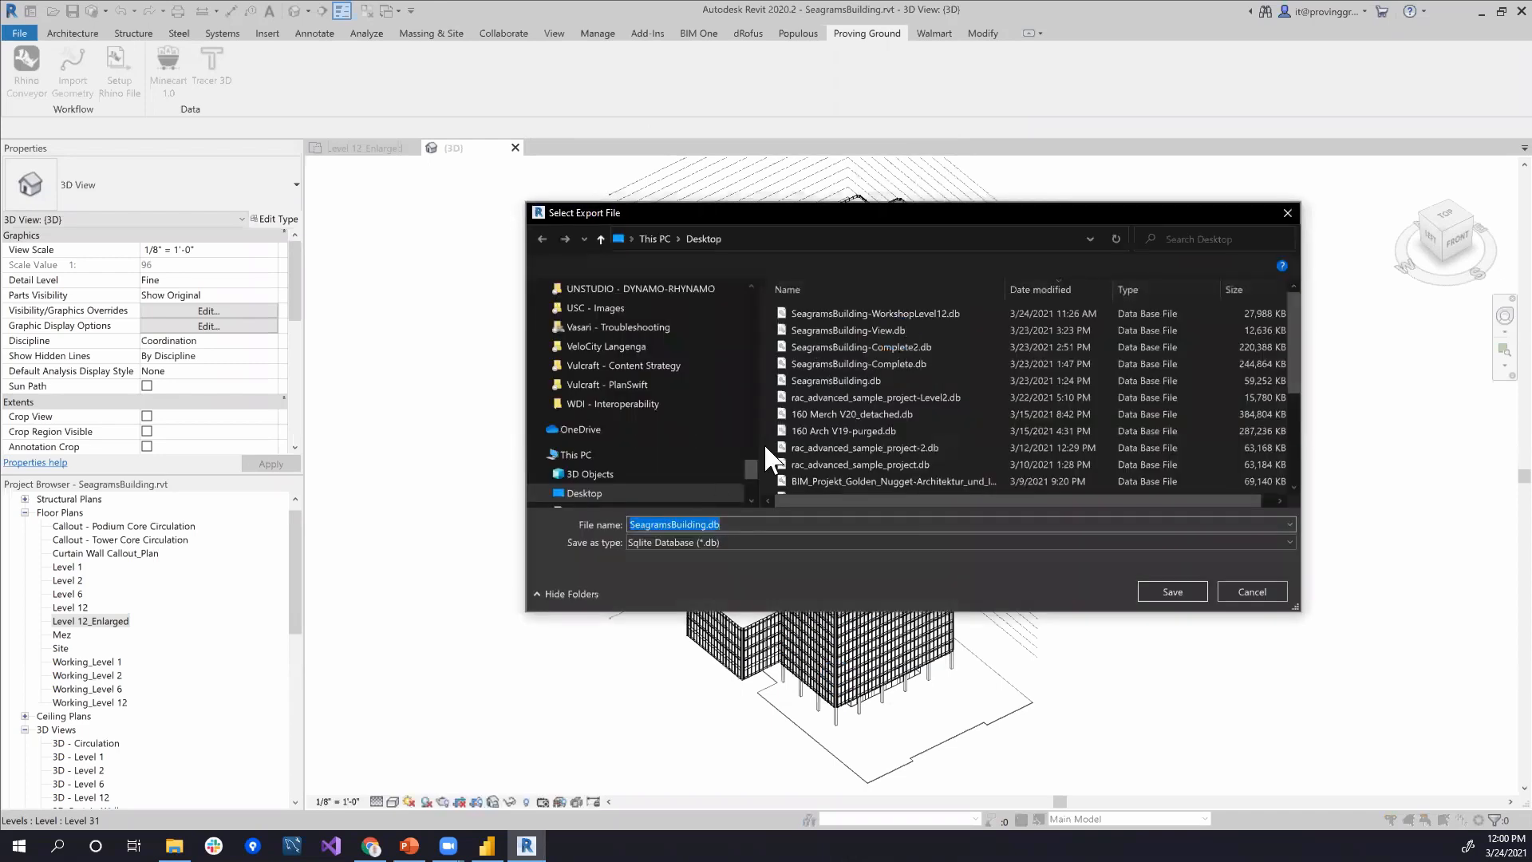
{"action": "left_click", "coordinate": [879, 329]}
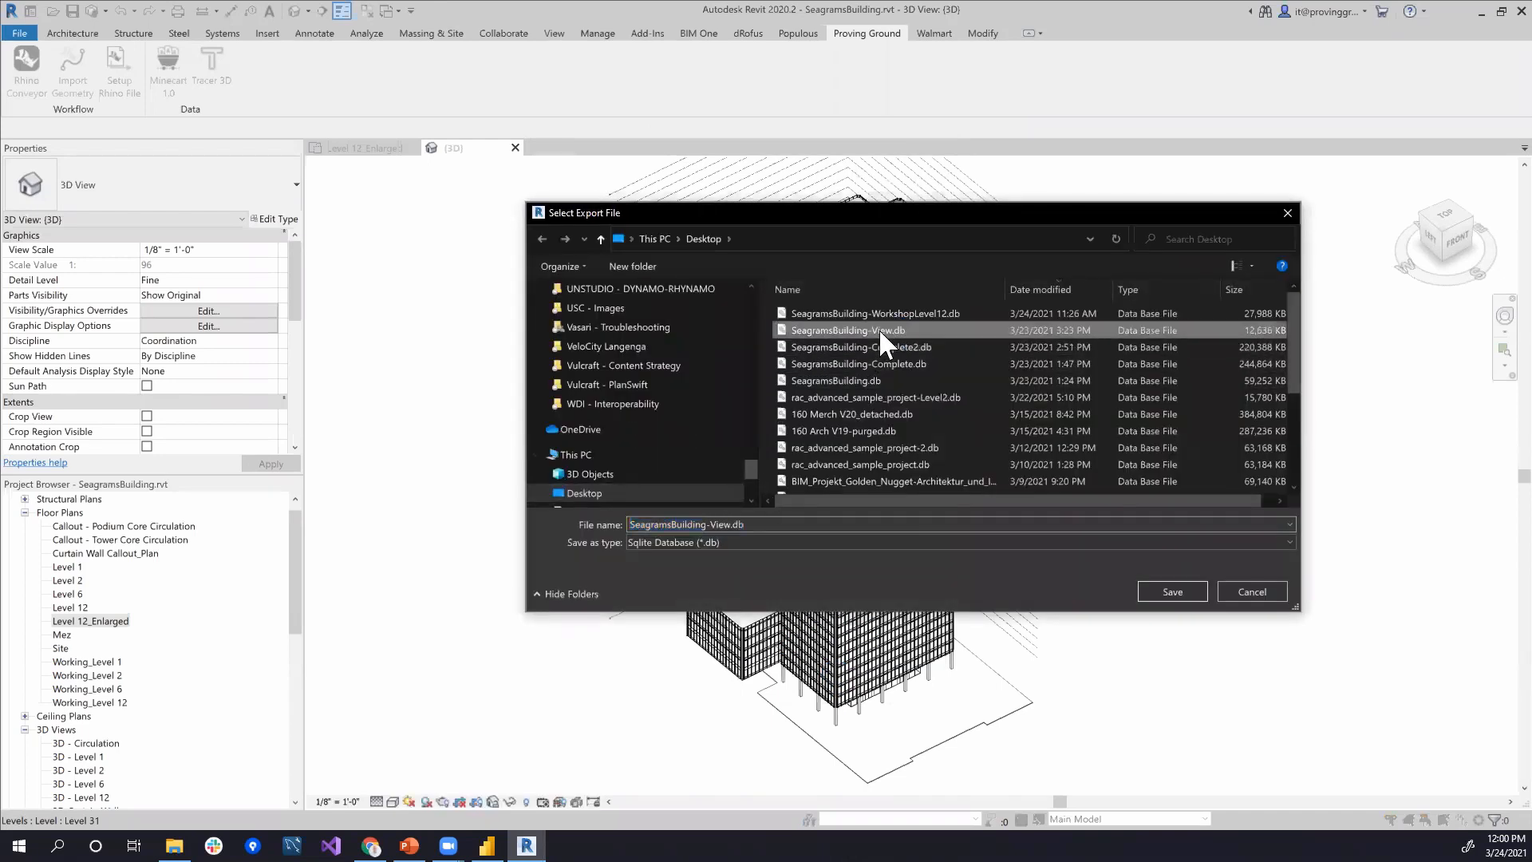
{"action": "left_click", "coordinate": [732, 524]}
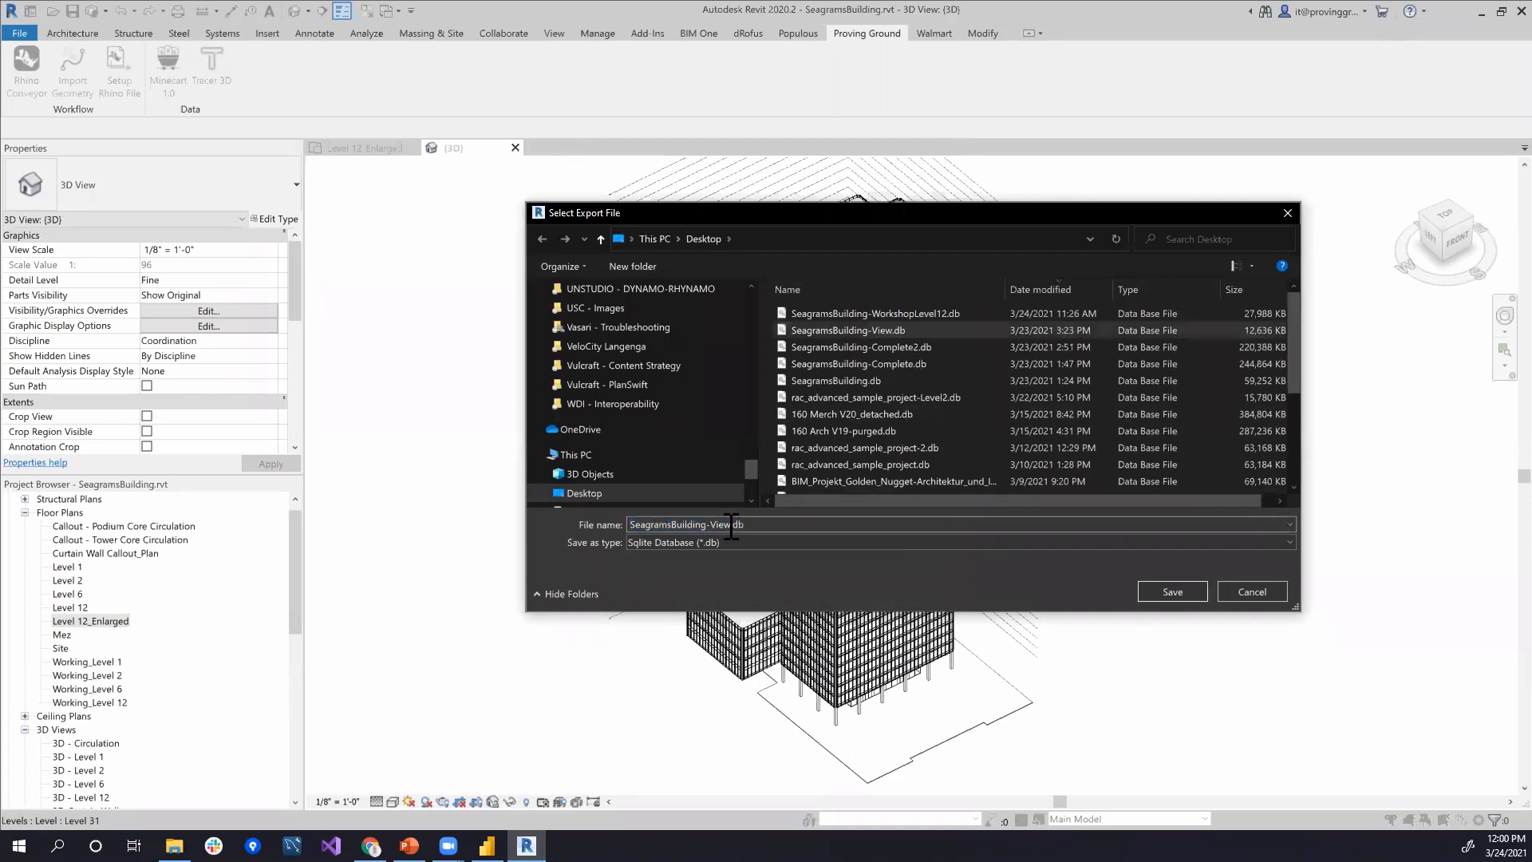
{"action": "type", "text": "co"}
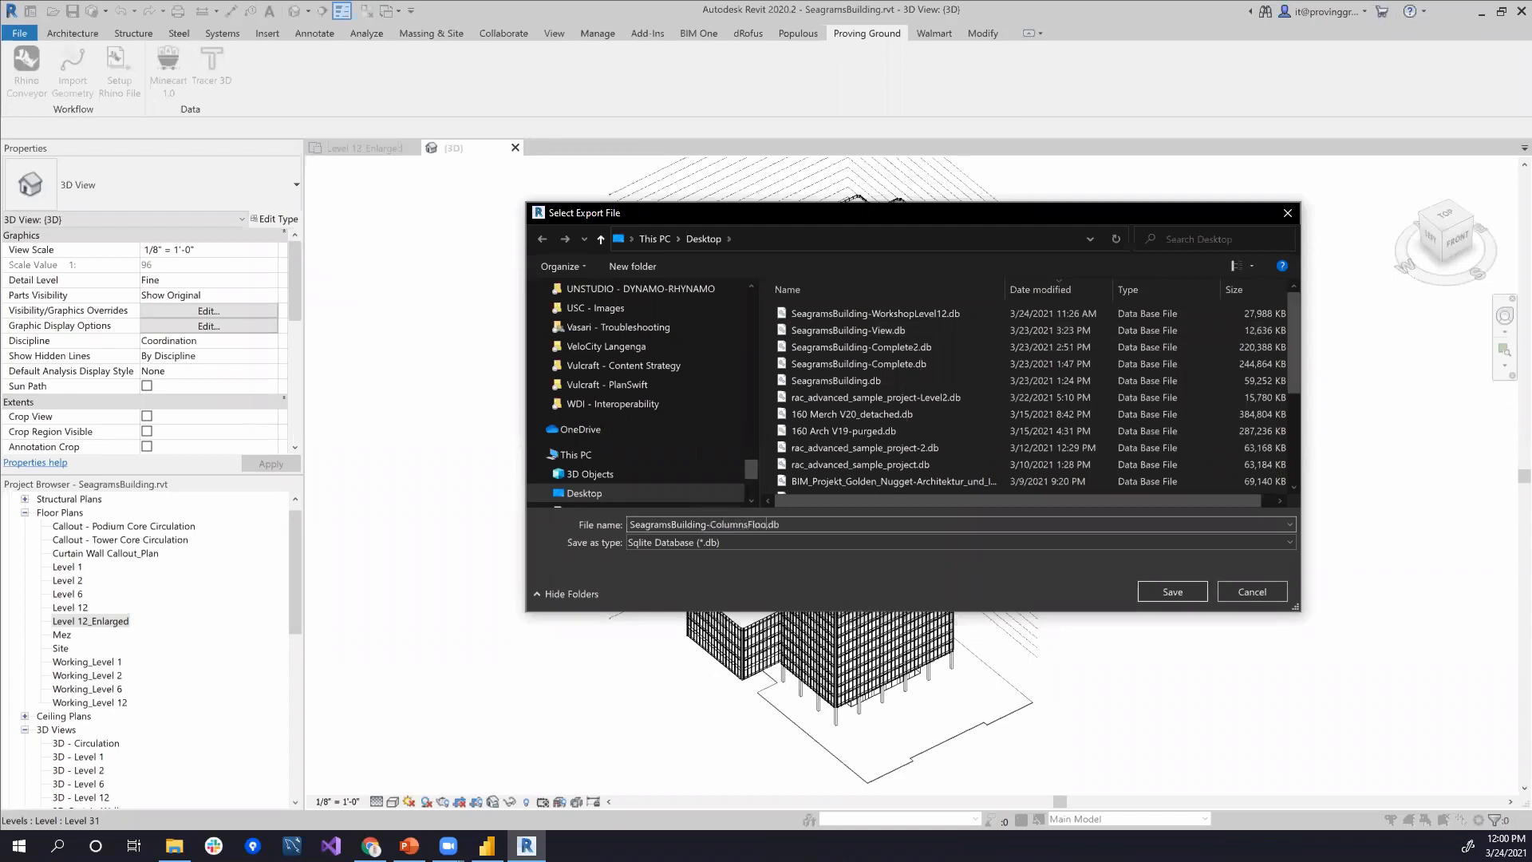
{"action": "left_click", "coordinate": [1170, 594]}
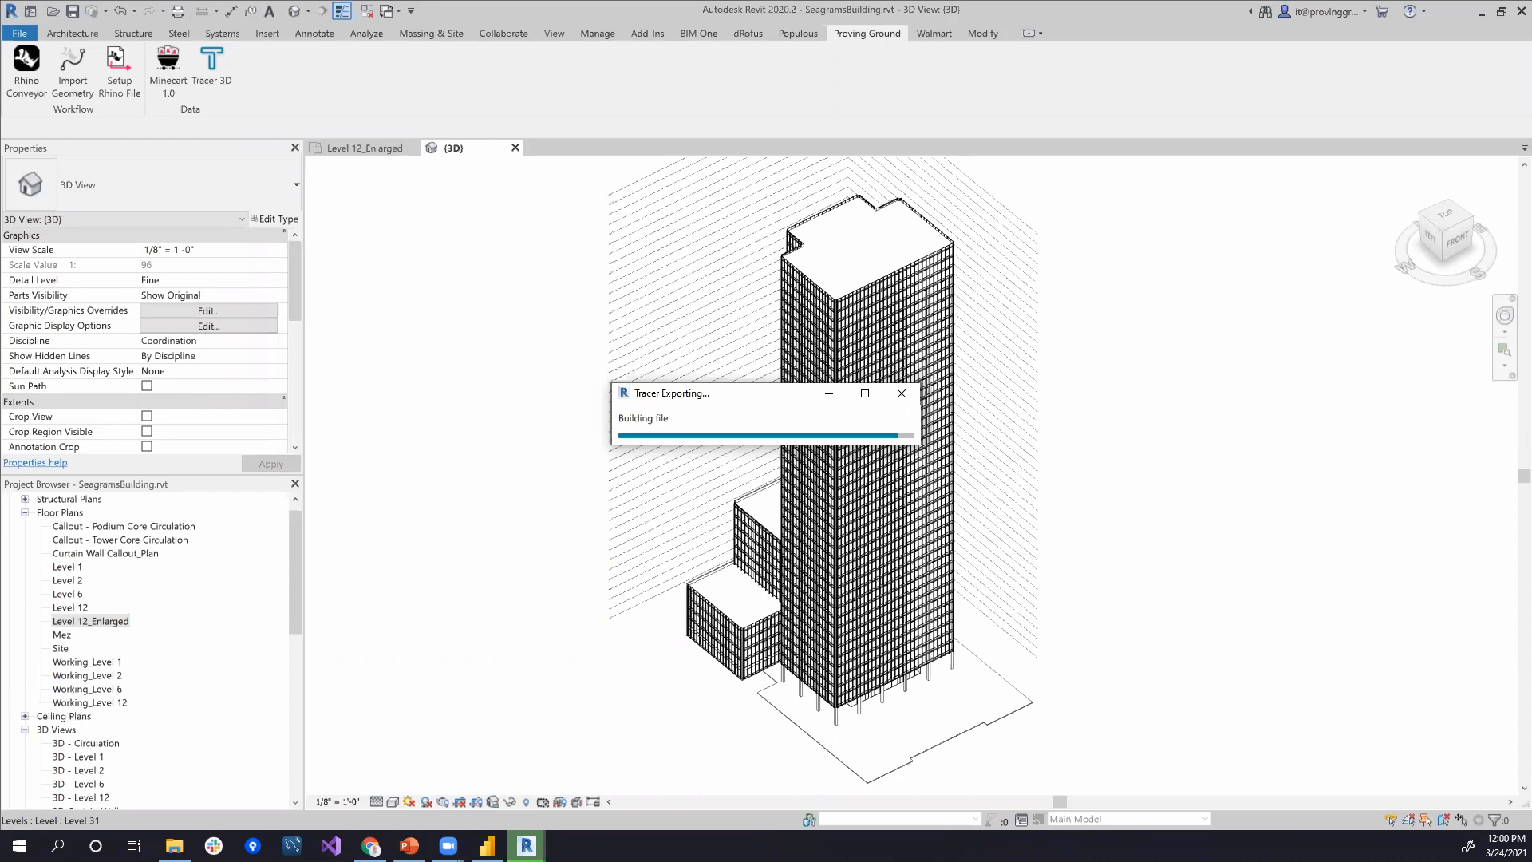
Step: Switch to Power BI Desktop and reconnect to the recently used SeagramsBuilding ODBC source
{"action": "left_click", "coordinate": [487, 846]}
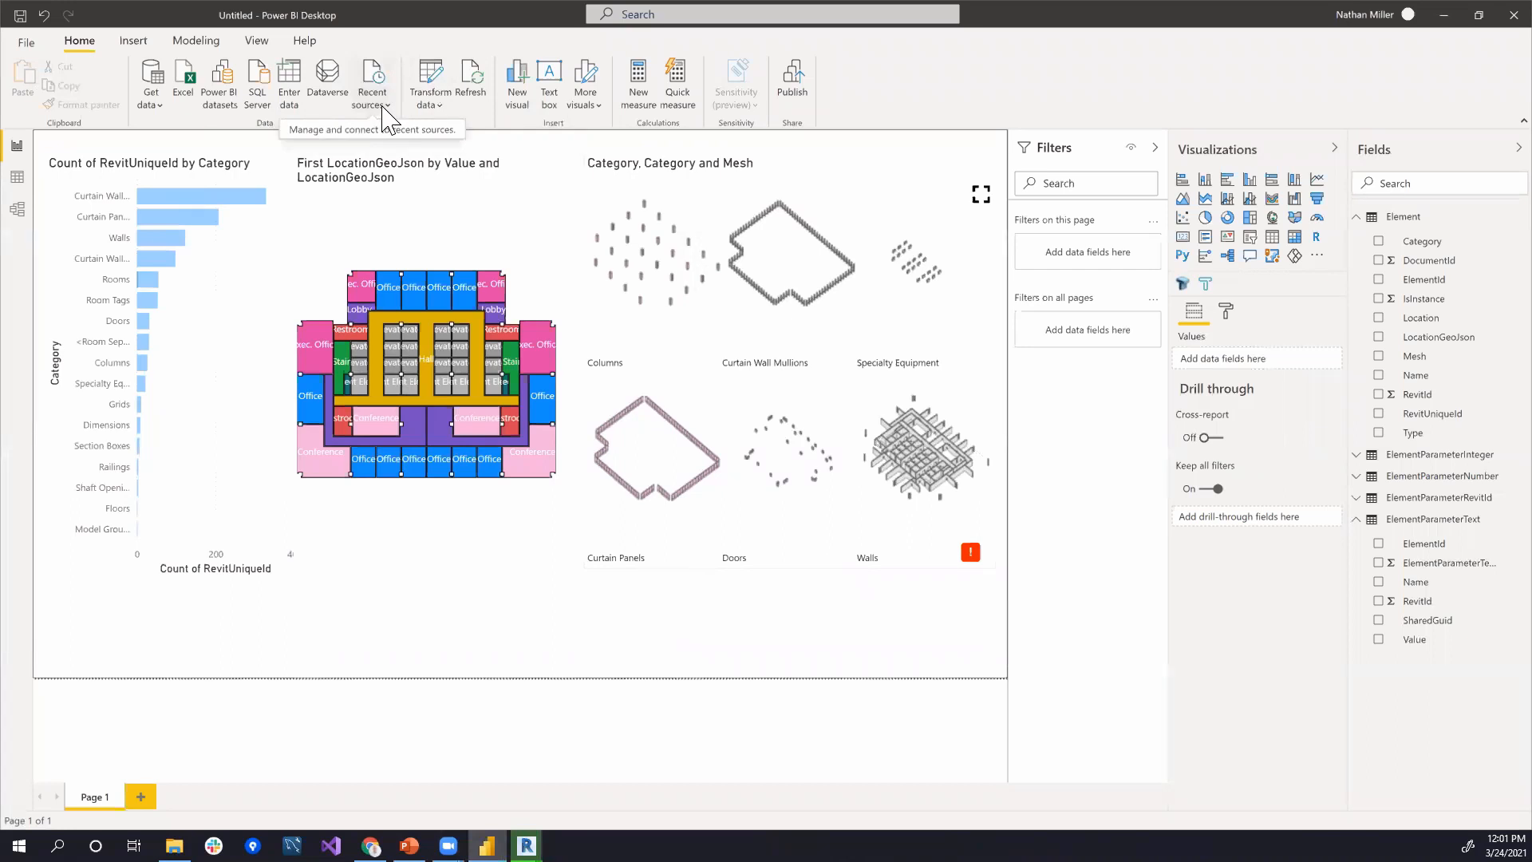
{"action": "left_click", "coordinate": [385, 112]}
{"action": "left_click", "coordinate": [441, 160]}
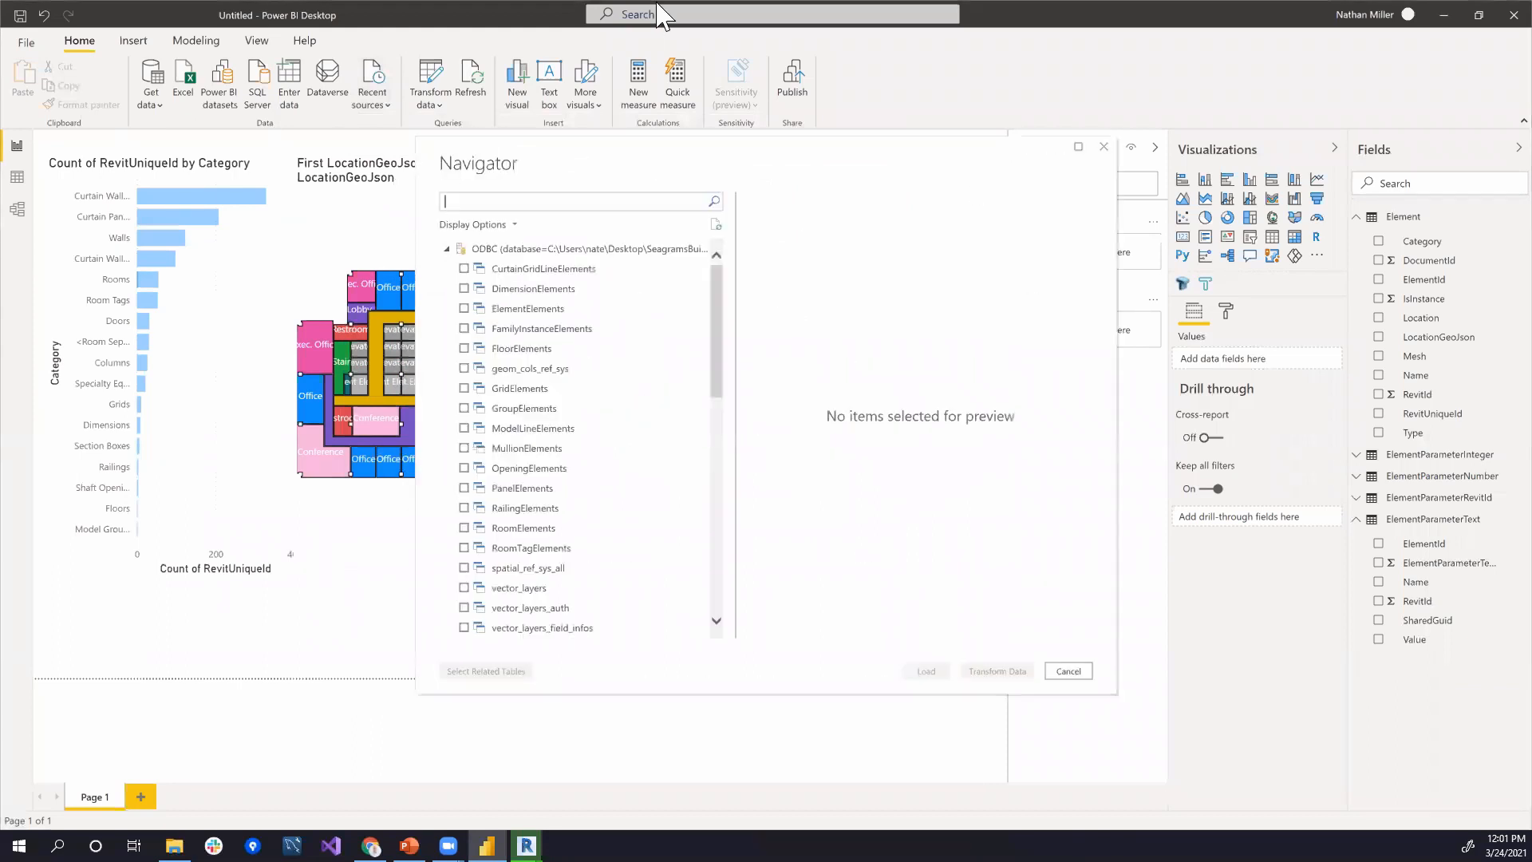
Step: Look through the database's tables and views and select RoomElements for loading
{"action": "scroll", "coordinate": [583, 466], "scroll_direction": "down", "scroll_amount": 2}
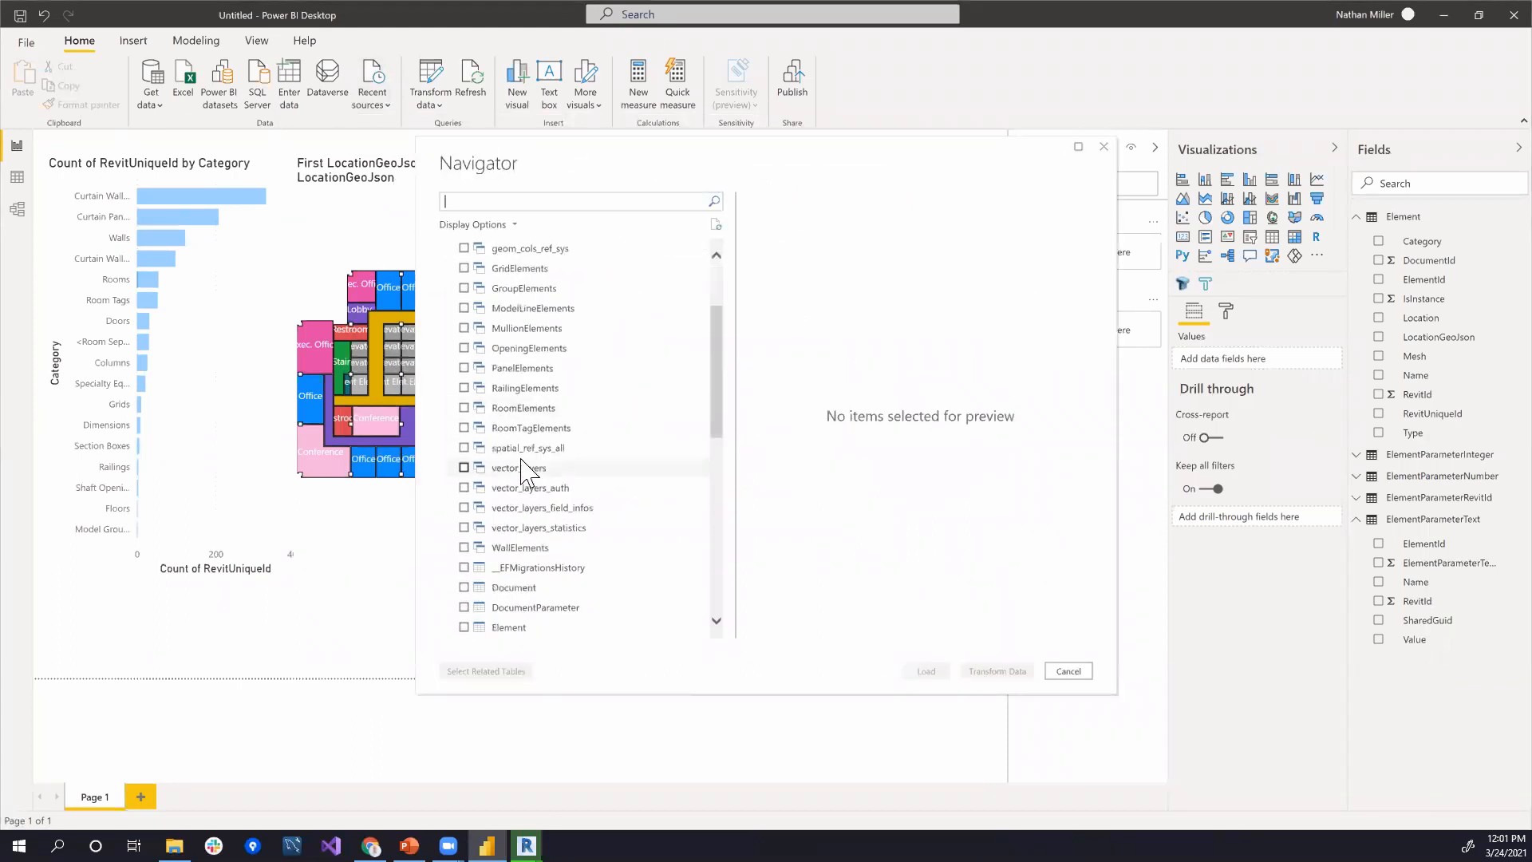
{"action": "scroll", "coordinate": [532, 356], "scroll_direction": "up", "scroll_amount": 2}
{"action": "scroll", "coordinate": [536, 371], "scroll_direction": "down", "scroll_amount": 10}
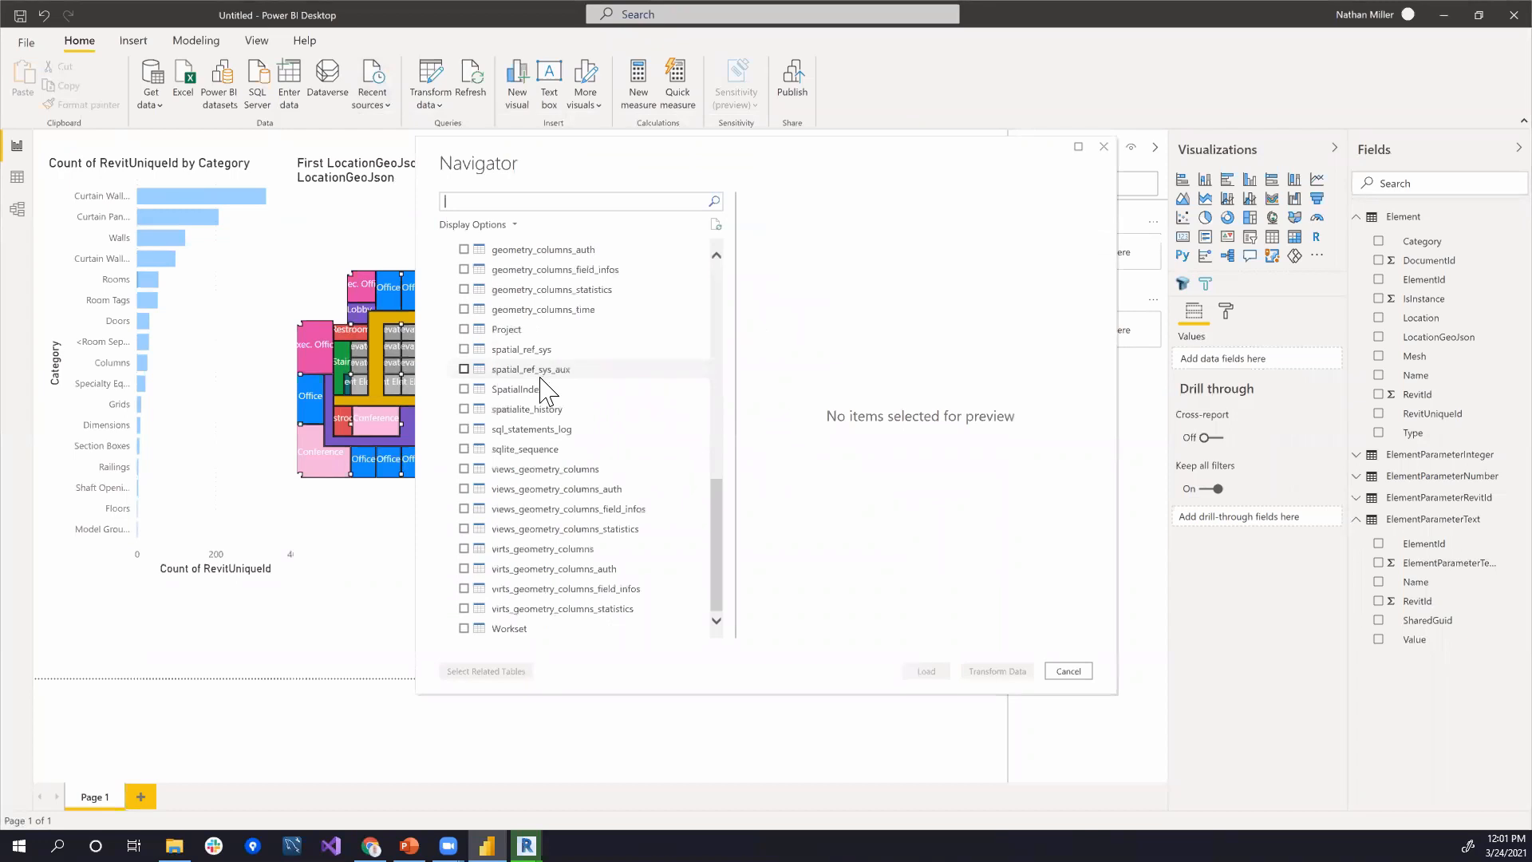
{"action": "scroll", "coordinate": [542, 391], "scroll_direction": "up", "scroll_amount": 5}
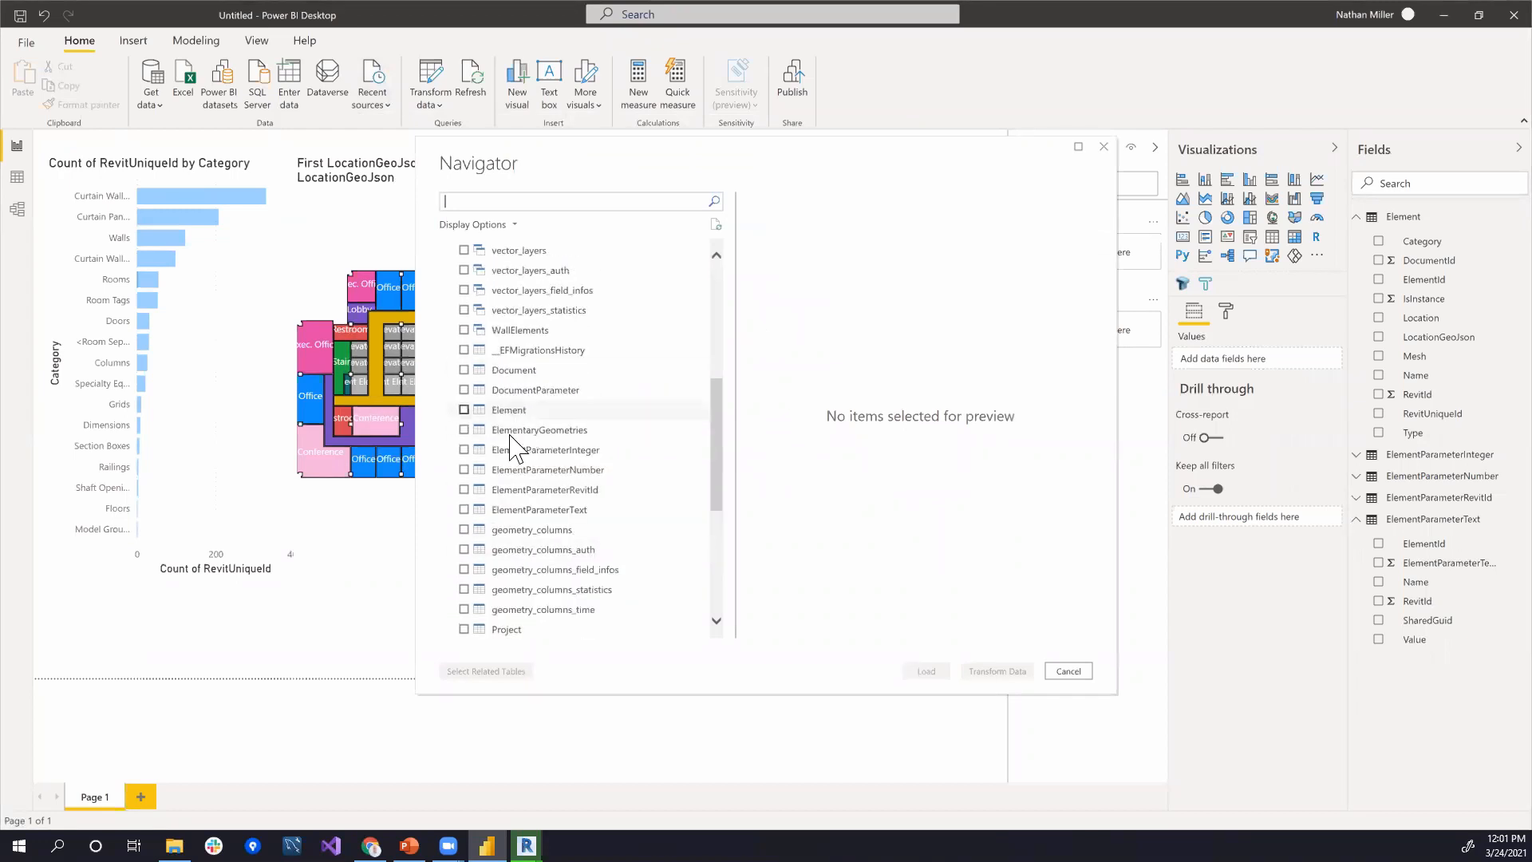
{"action": "scroll", "coordinate": [530, 420], "scroll_direction": "up", "scroll_amount": 6}
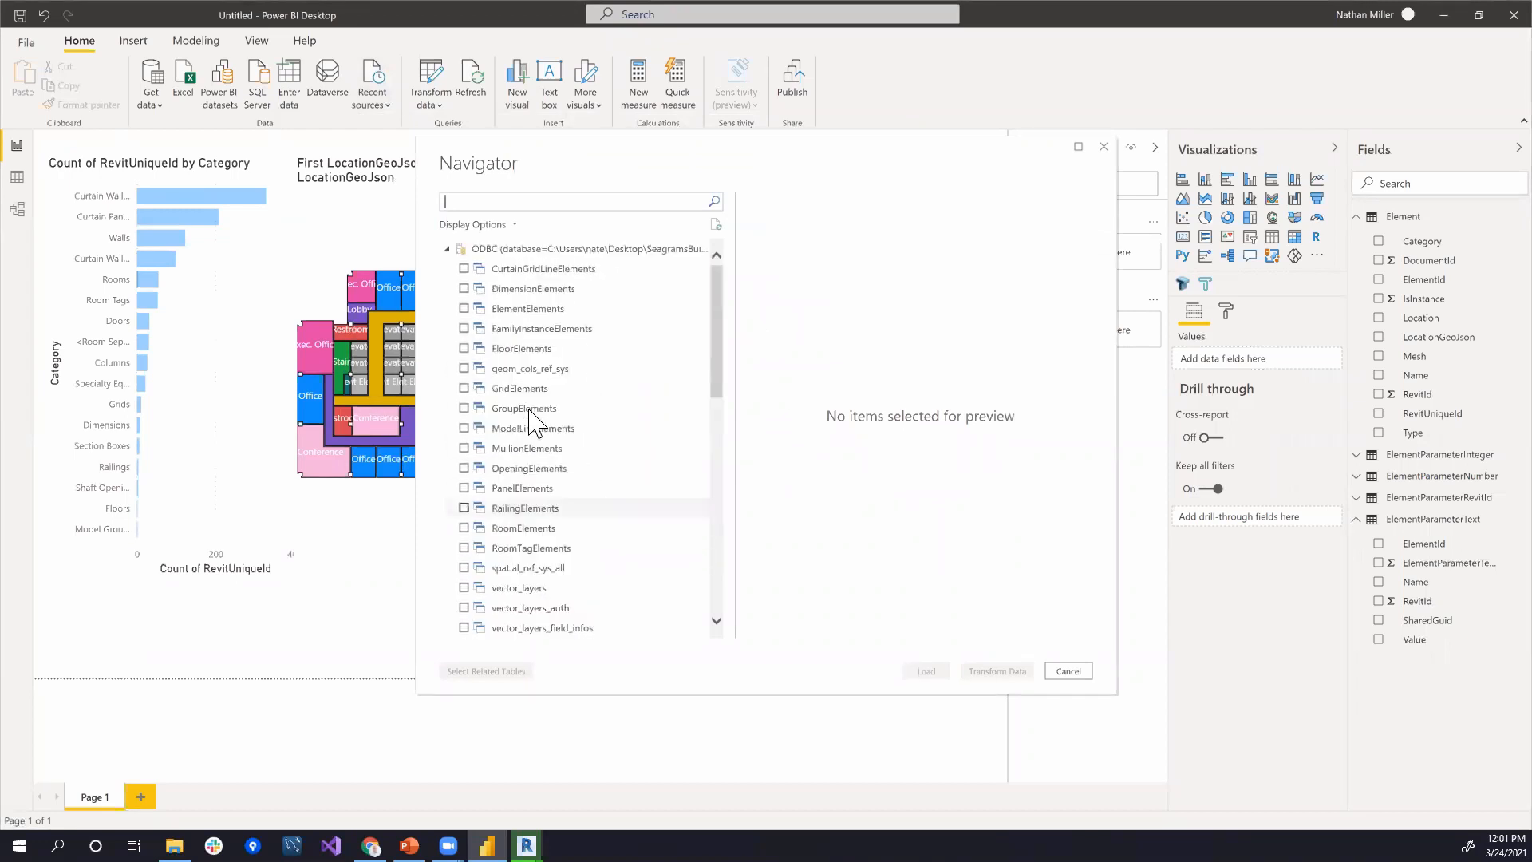
{"action": "left_click", "coordinate": [464, 530]}
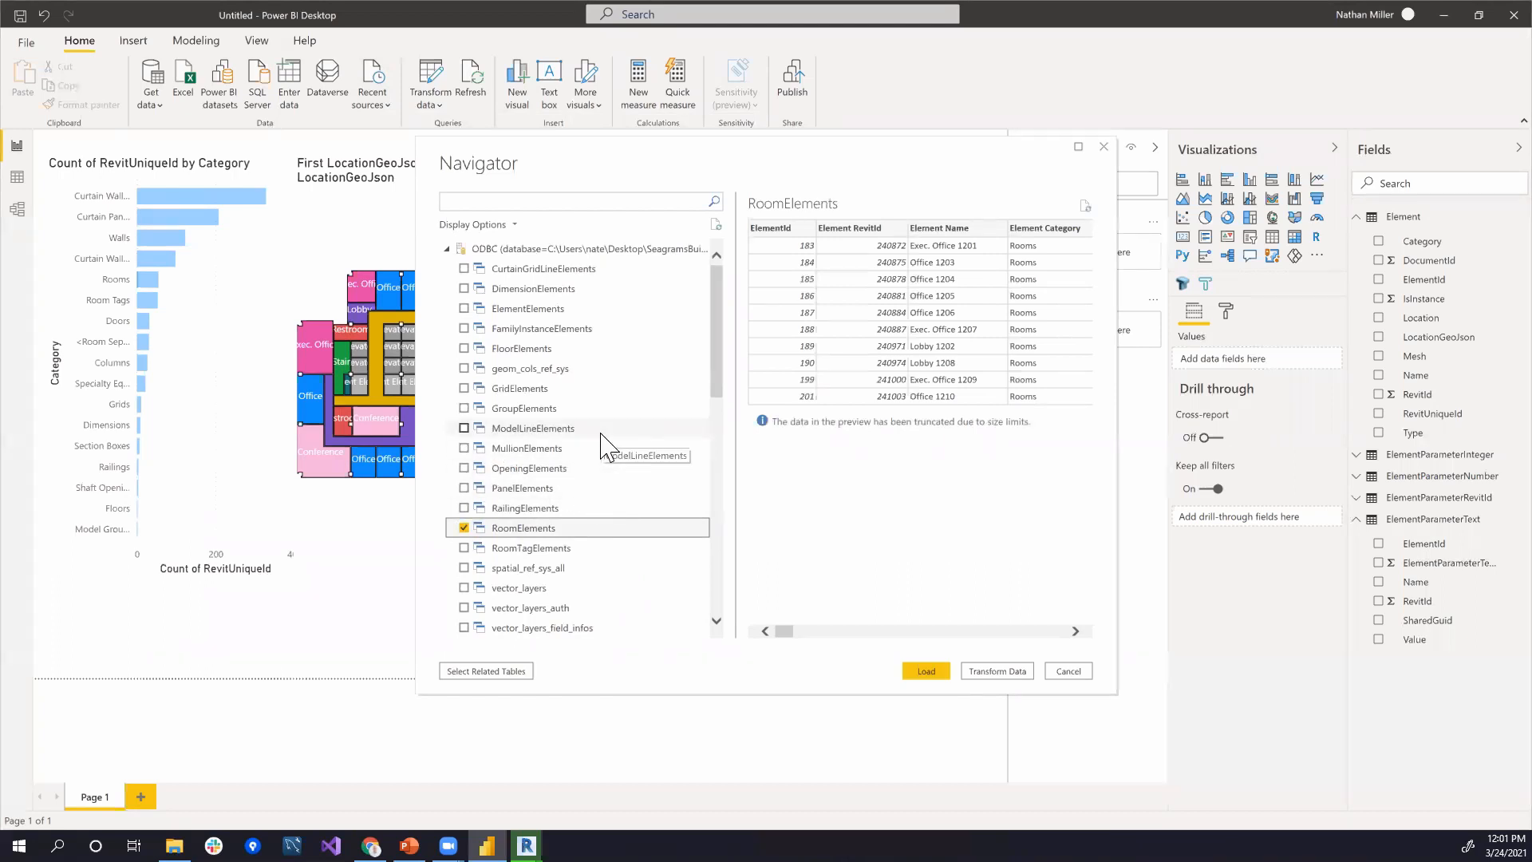
{"action": "scroll", "coordinate": [602, 436], "scroll_direction": "down", "scroll_amount": 1}
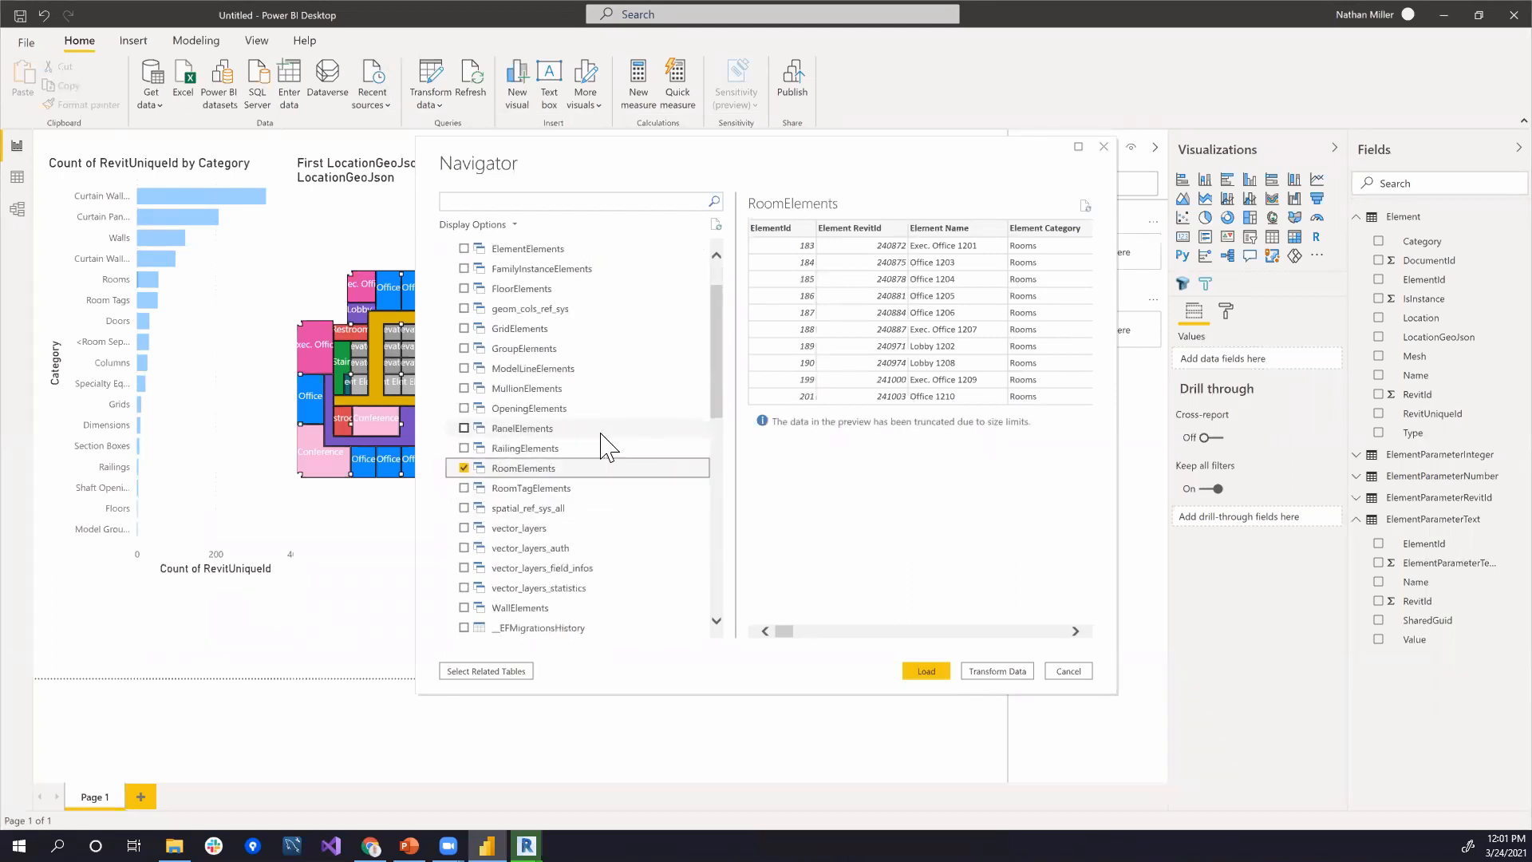
{"action": "scroll", "coordinate": [608, 447], "scroll_direction": "up", "scroll_amount": 1}
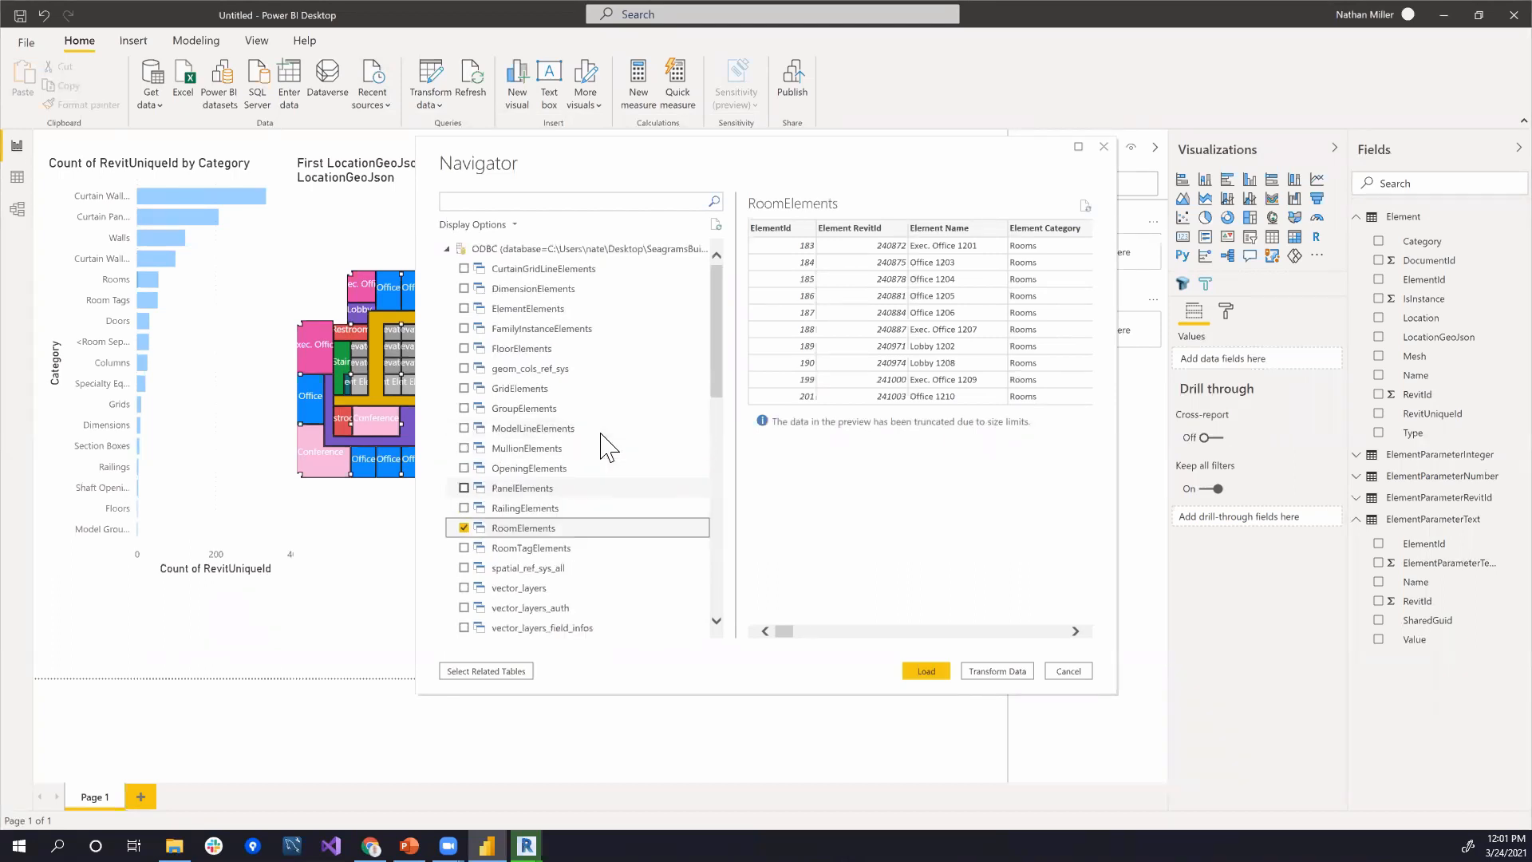
Step: Preview FamilyInstanceElements, exclude it from the selection and load only RoomElements
{"action": "left_click", "coordinate": [464, 328]}
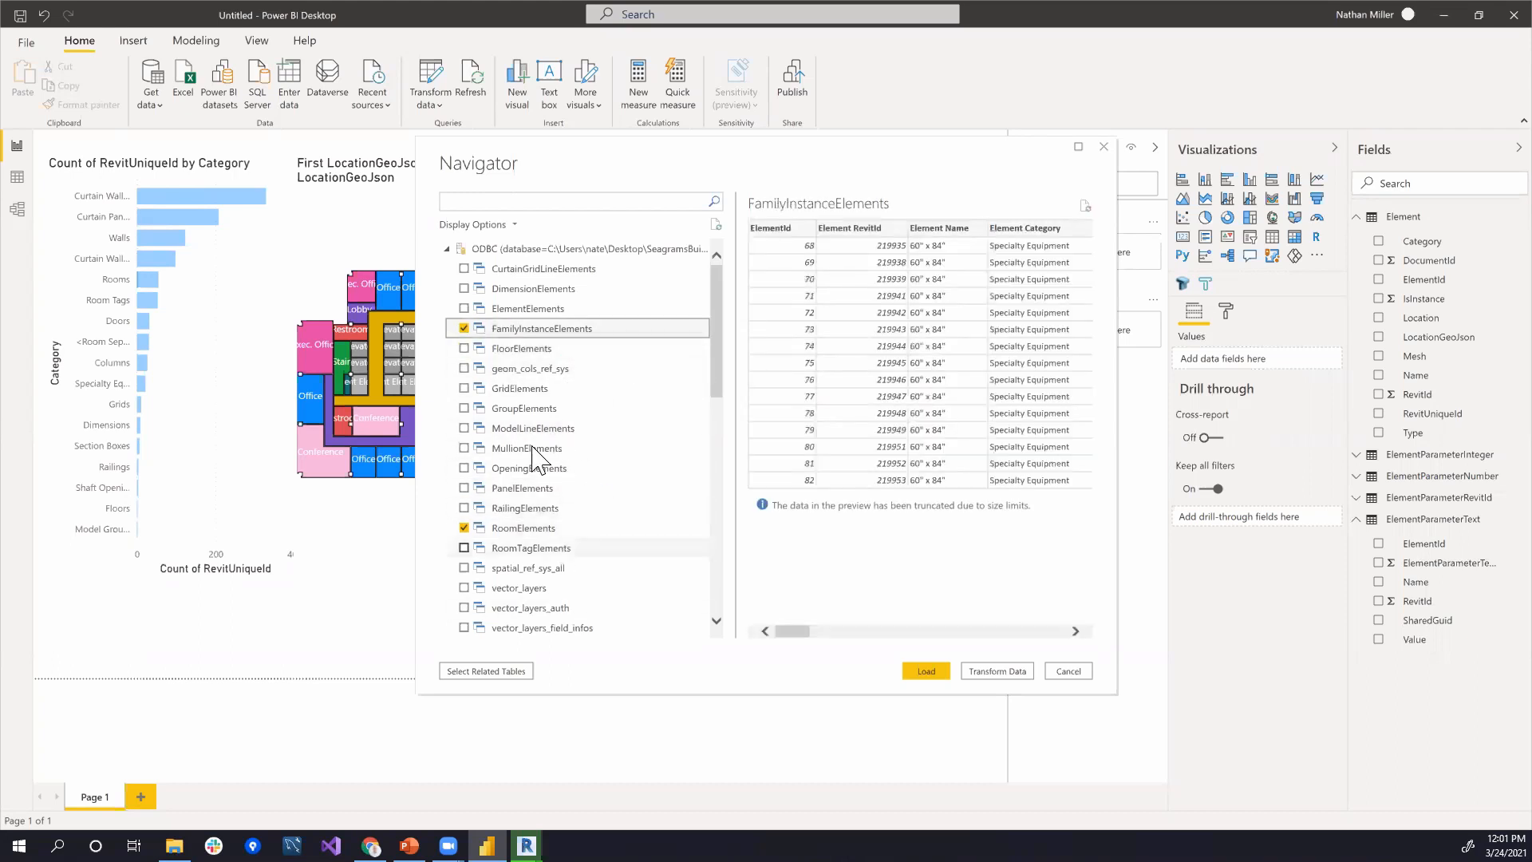
{"action": "left_click", "coordinate": [464, 328]}
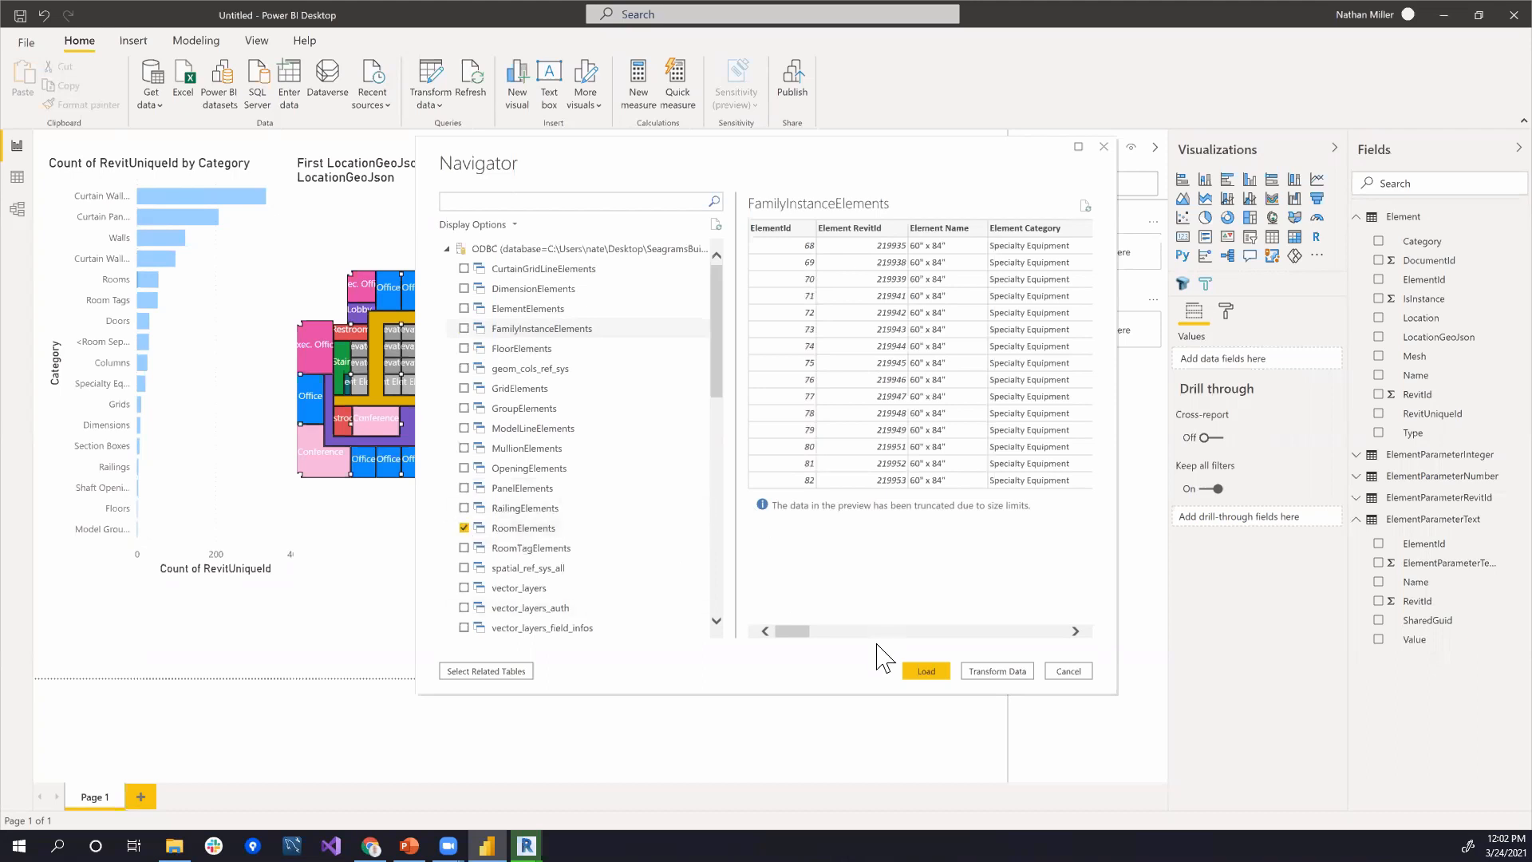
{"action": "left_click", "coordinate": [924, 671]}
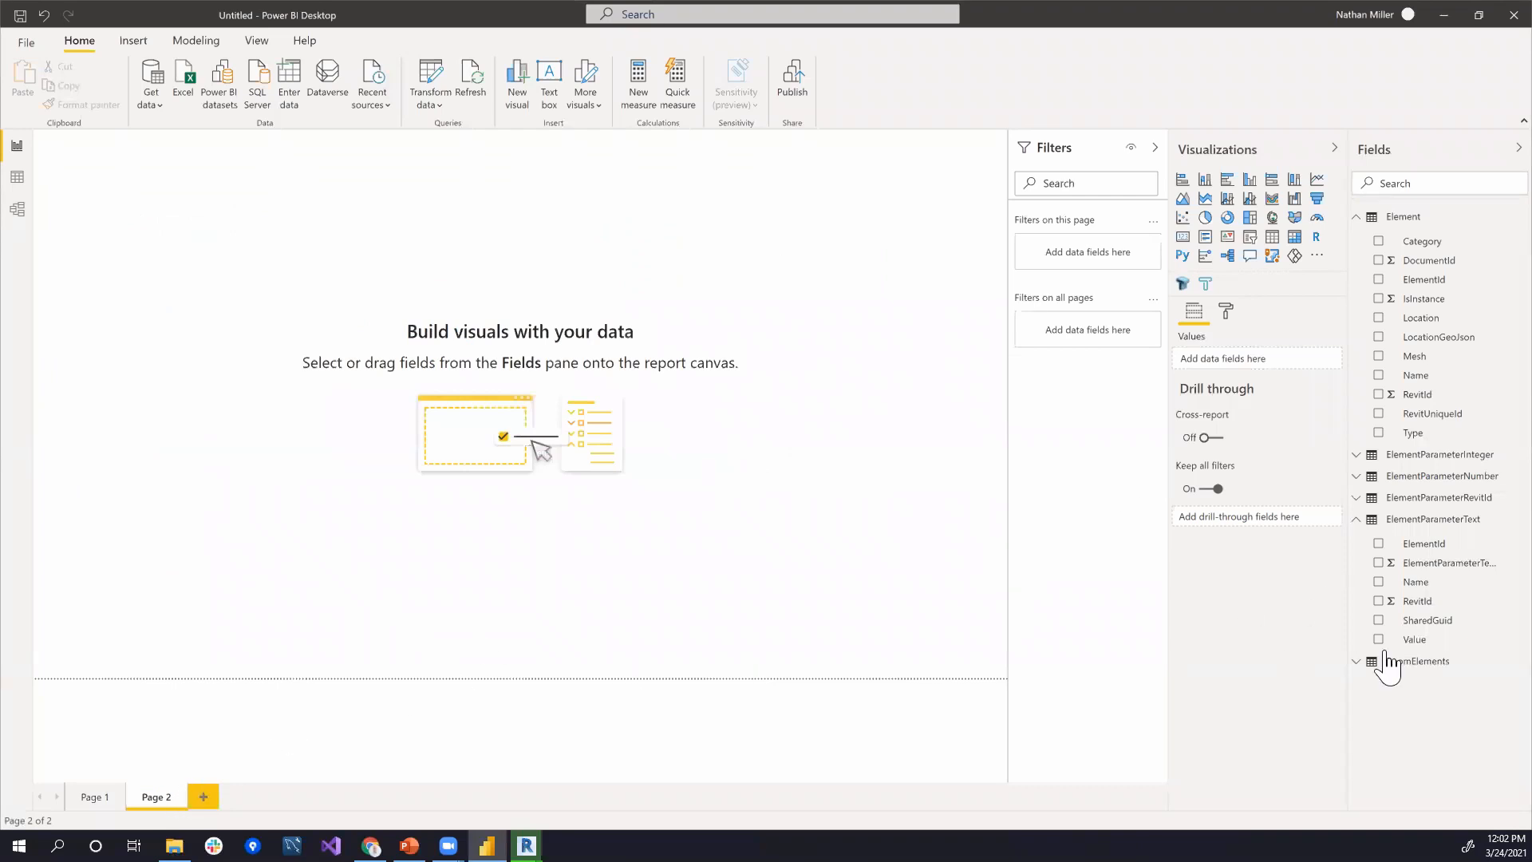
Step: Add a floor plan visual to a new Page 2 and enlarge it to about half the page's width
{"action": "left_click", "coordinate": [1205, 284]}
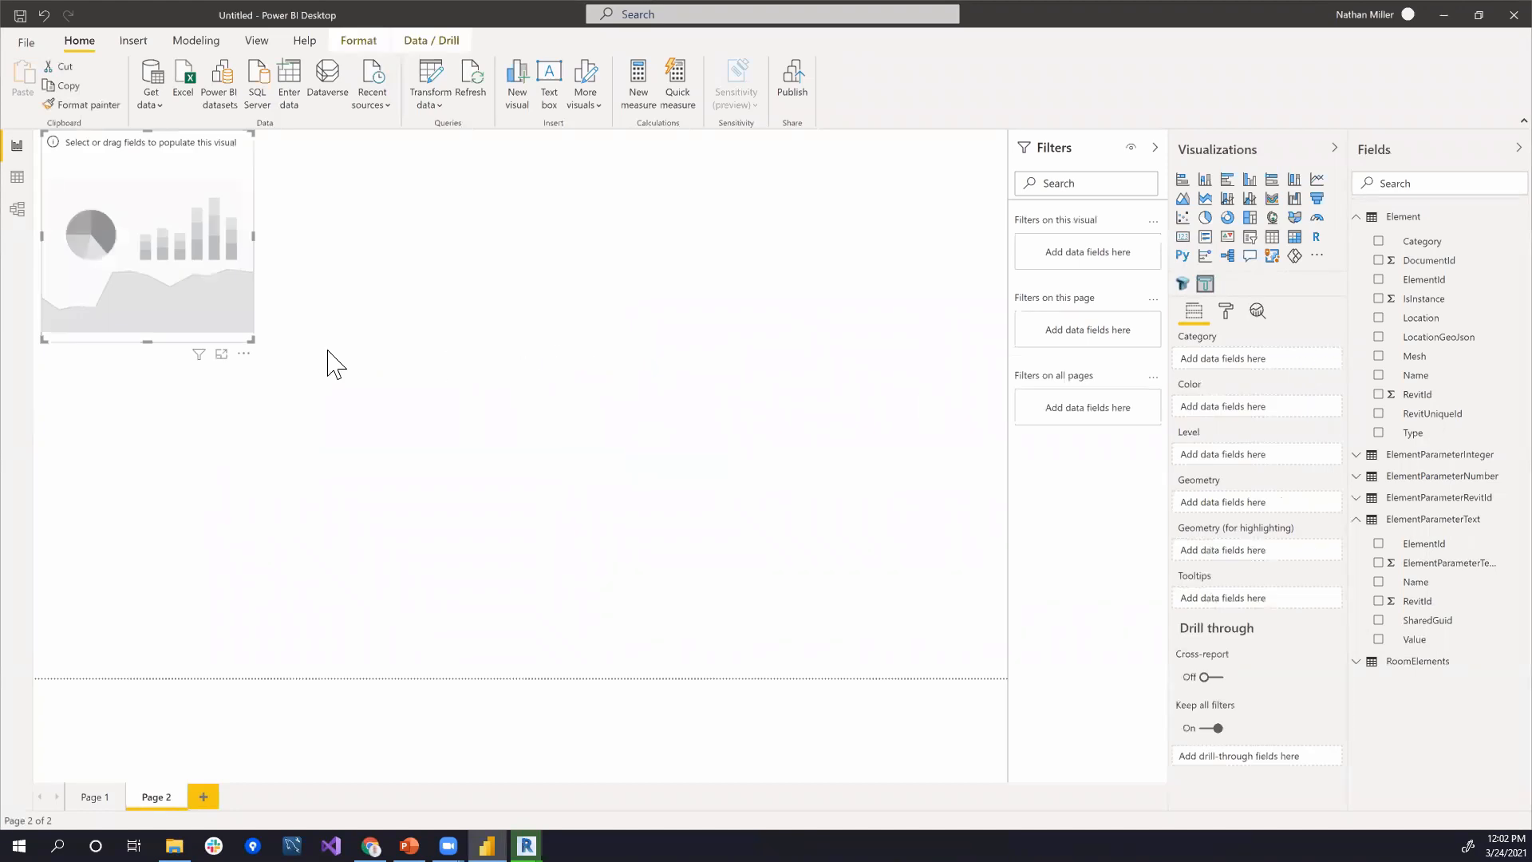
{"action": "left_click_drag", "start_coordinate": [253, 342], "coordinate": [663, 592]}
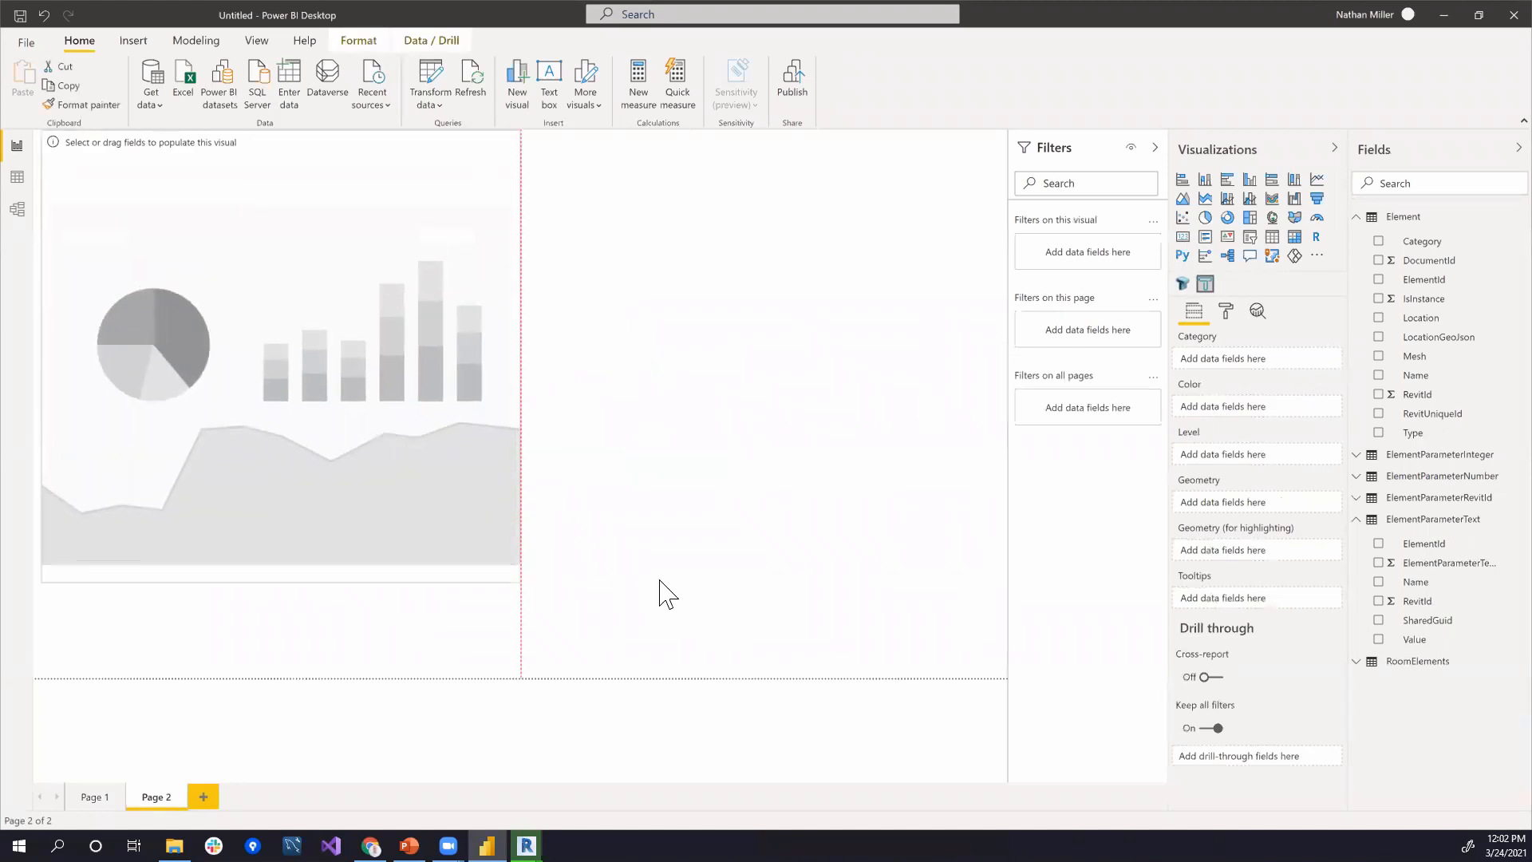
Step: Collapse the Element and ElementParameterText tables and assign RoomElements' Element Location as the floor plan visual's geometry
{"action": "left_click", "coordinate": [1356, 217]}
{"action": "left_click", "coordinate": [1357, 304]}
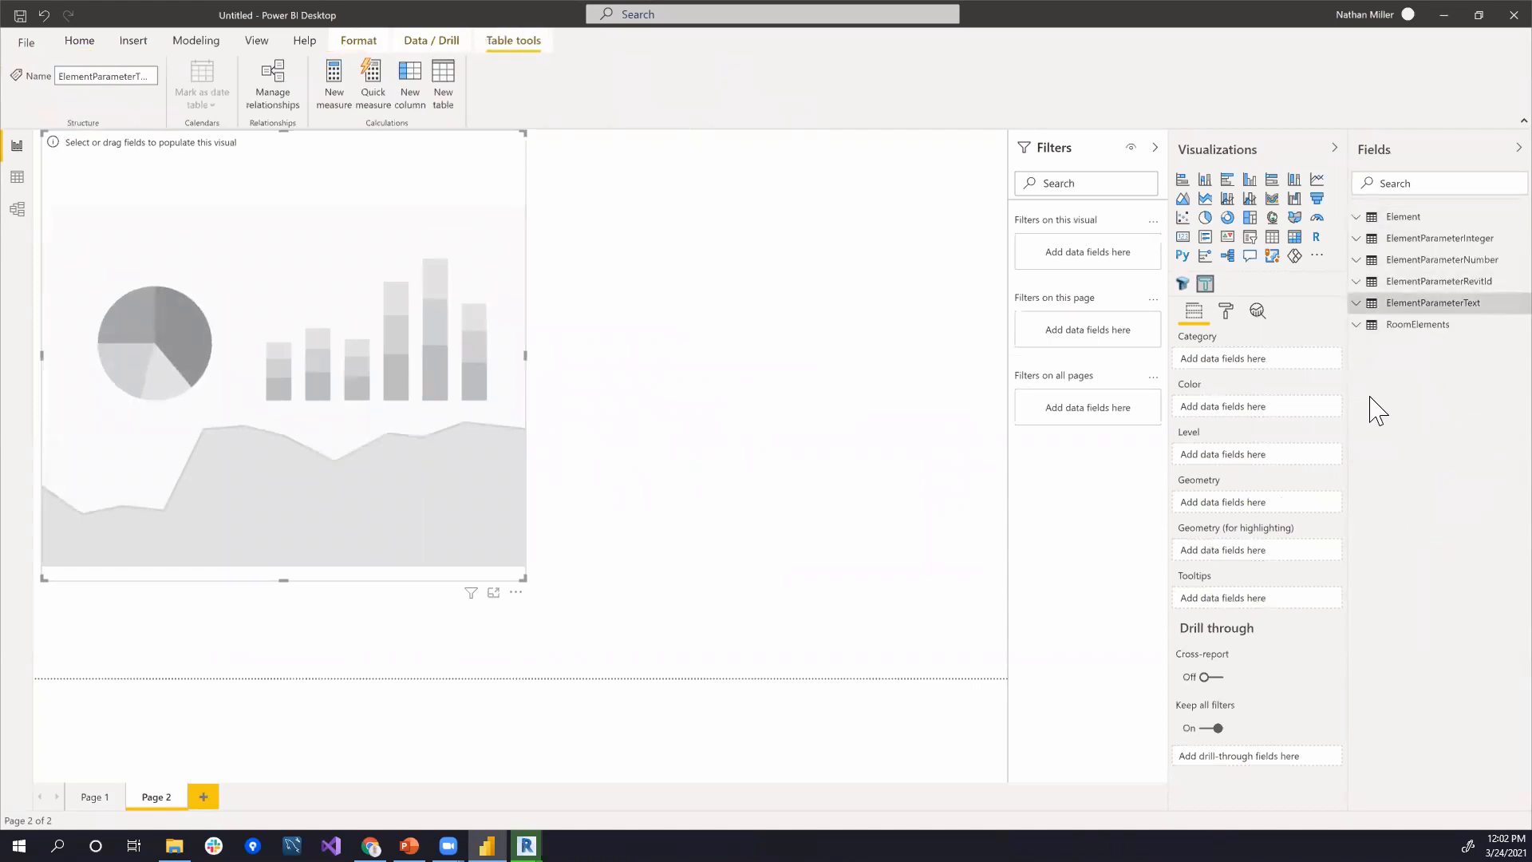
{"action": "left_click", "coordinate": [1357, 325]}
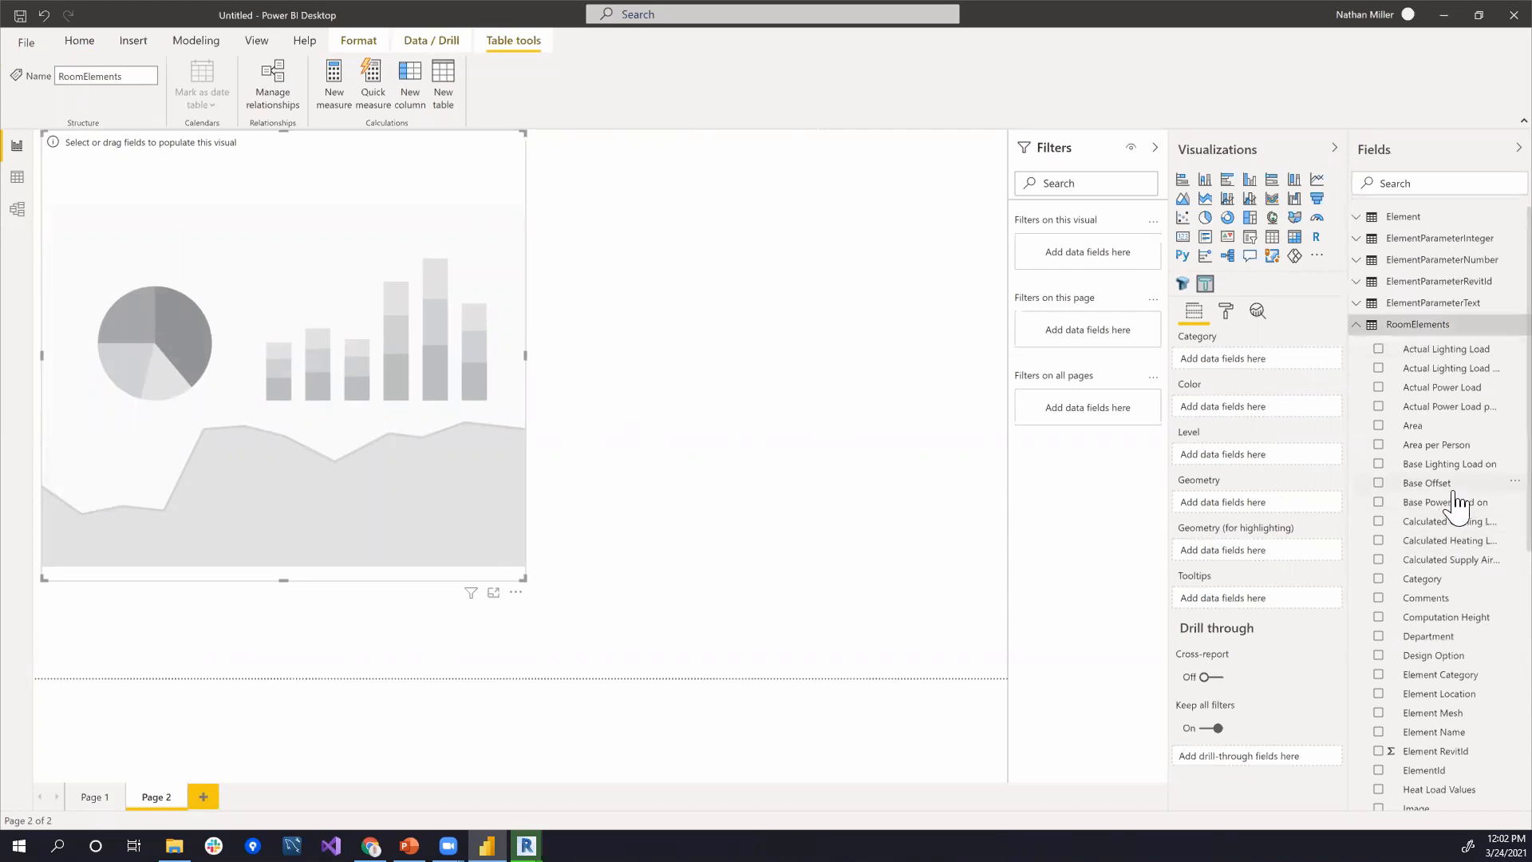
{"action": "scroll", "coordinate": [1457, 503], "scroll_direction": "down", "scroll_amount": 2}
{"action": "scroll", "coordinate": [1456, 503], "scroll_direction": "down", "scroll_amount": 3}
{"action": "scroll", "coordinate": [1457, 503], "scroll_direction": "up", "scroll_amount": 3}
{"action": "scroll", "coordinate": [1457, 503], "scroll_direction": "up", "scroll_amount": 3}
{"action": "scroll", "coordinate": [1453, 506], "scroll_direction": "down", "scroll_amount": 5}
{"action": "scroll", "coordinate": [1425, 461], "scroll_direction": "up", "scroll_amount": 2}
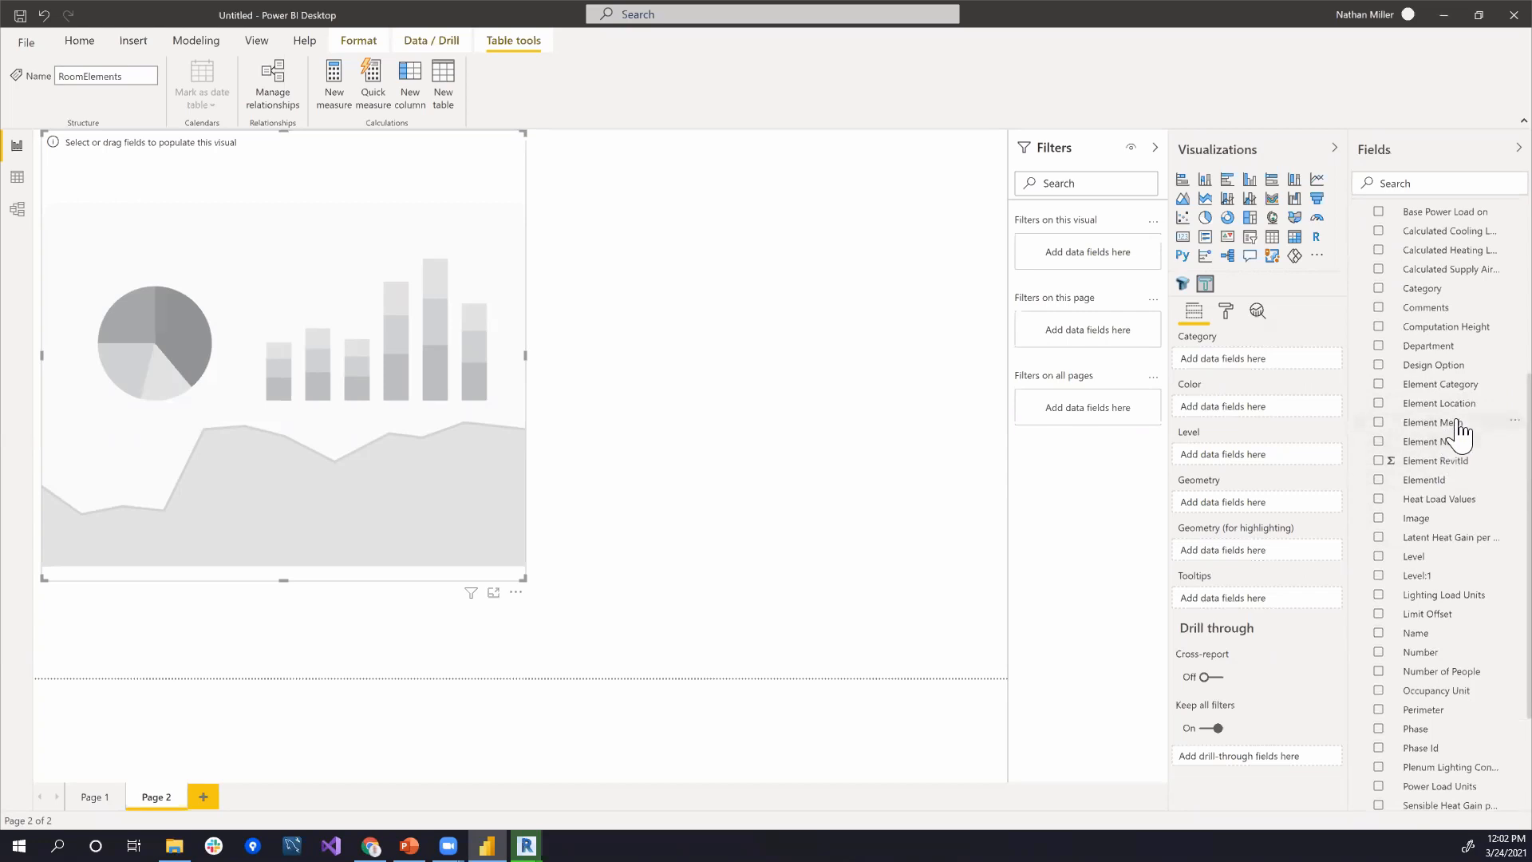
{"action": "left_click_drag", "start_coordinate": [1472, 404], "coordinate": [1303, 504]}
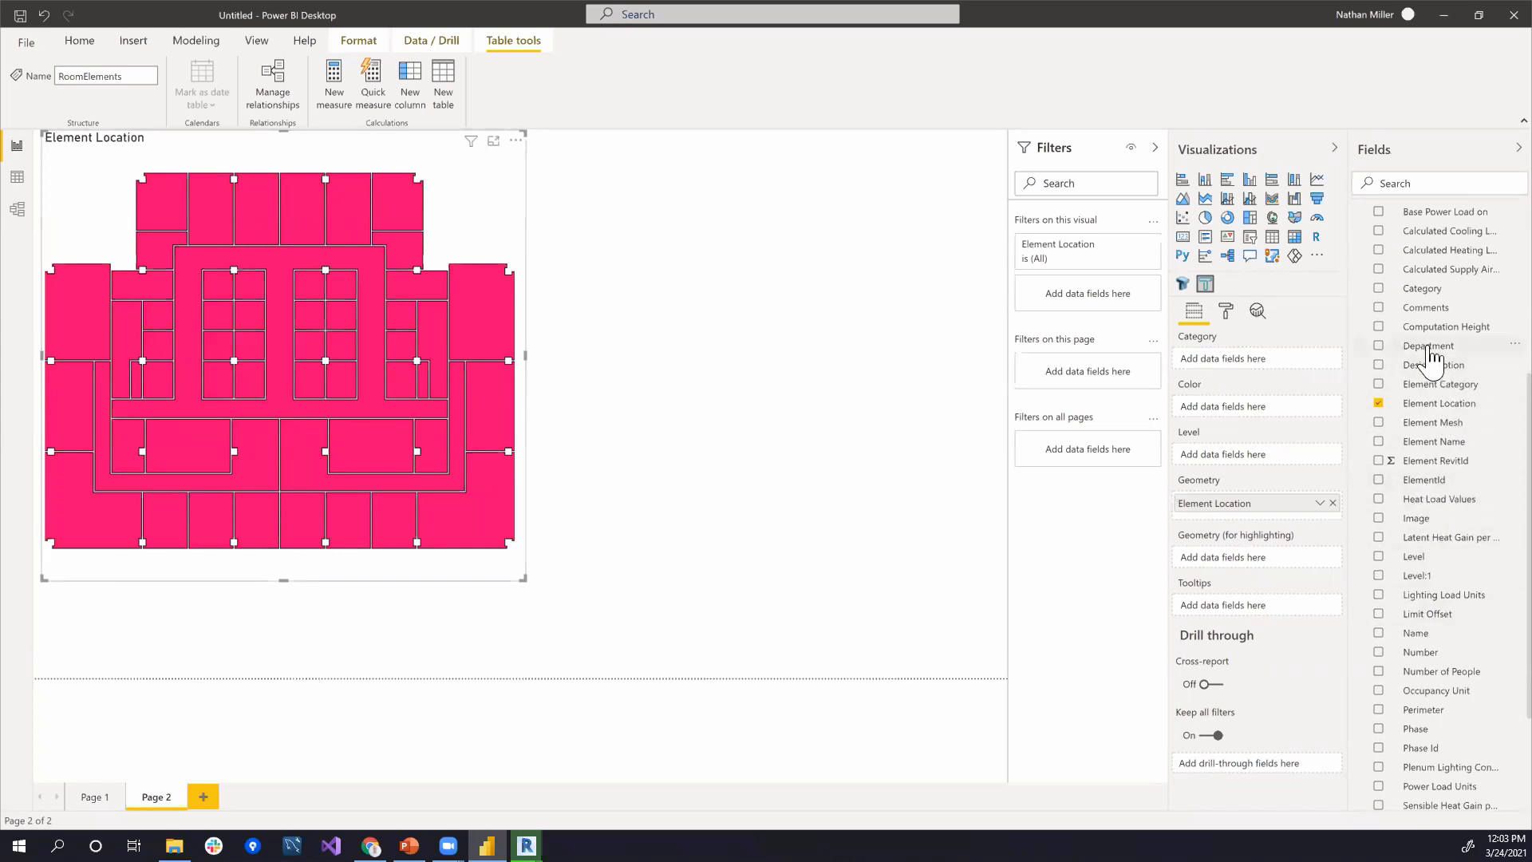
Step: Try RoomElements' Department and Name in turn as the floor plan's category, clearing the category after each
{"action": "left_click_drag", "start_coordinate": [1387, 361], "coordinate": [1253, 367]}
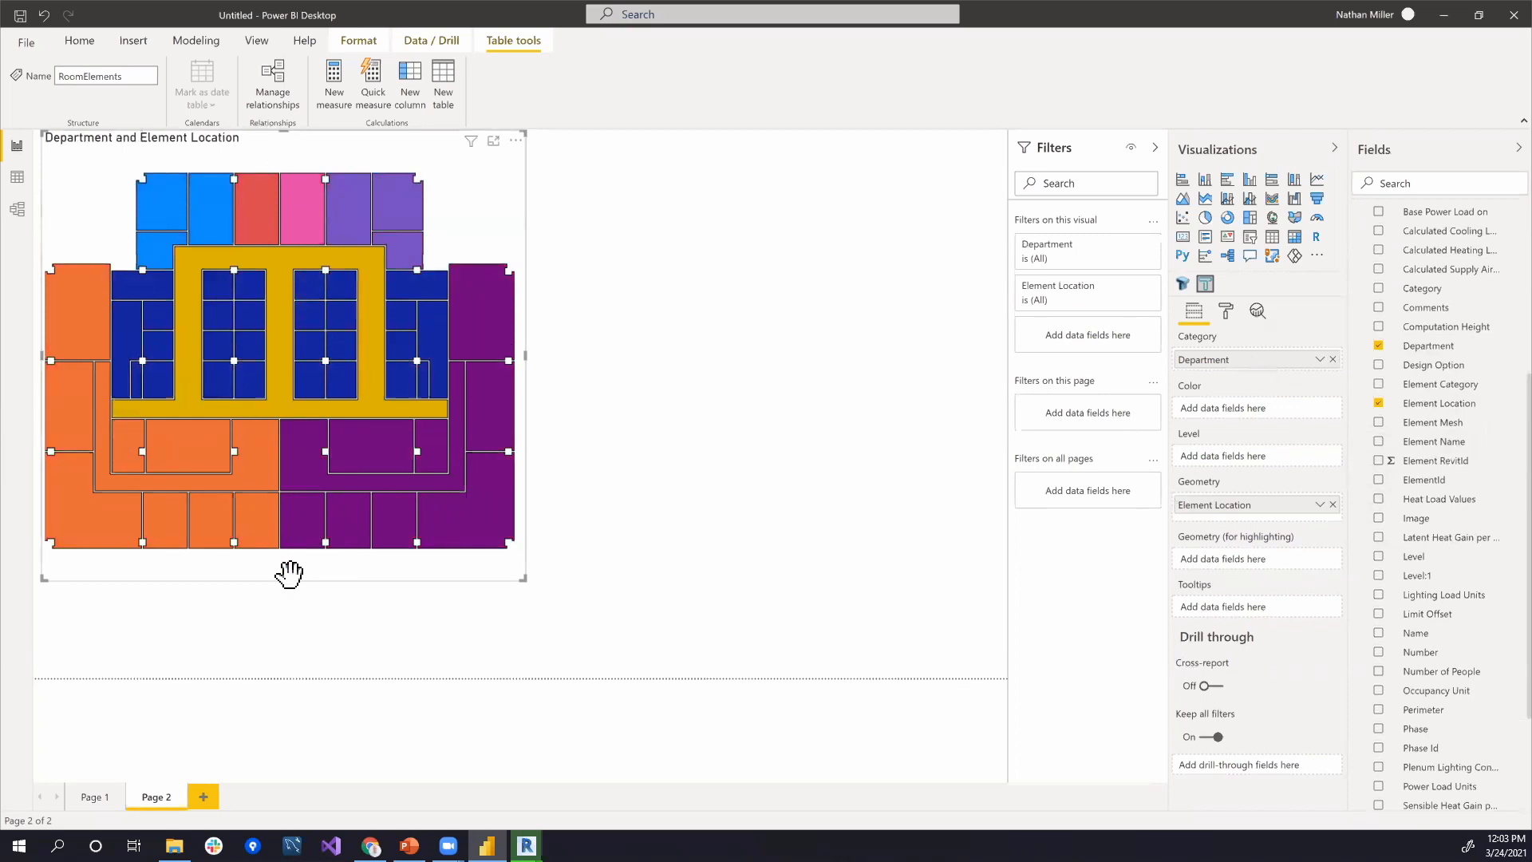
{"action": "left_click", "coordinate": [1332, 359]}
{"action": "left_click_drag", "start_coordinate": [1415, 632], "coordinate": [1281, 367]}
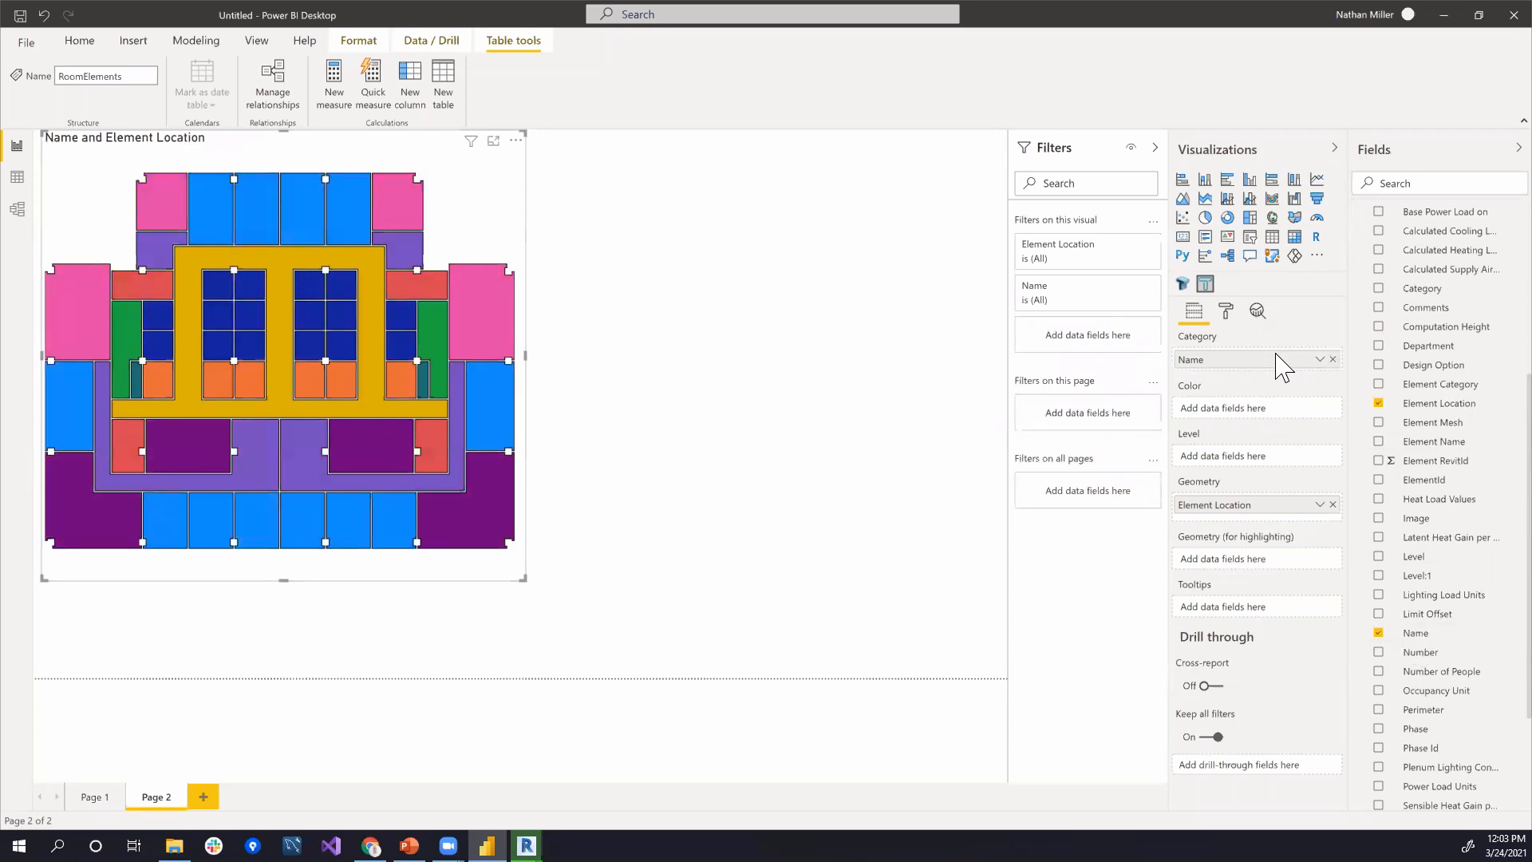
{"action": "left_click", "coordinate": [1333, 359]}
{"action": "scroll", "coordinate": [1428, 638], "scroll_direction": "up", "scroll_amount": 4}
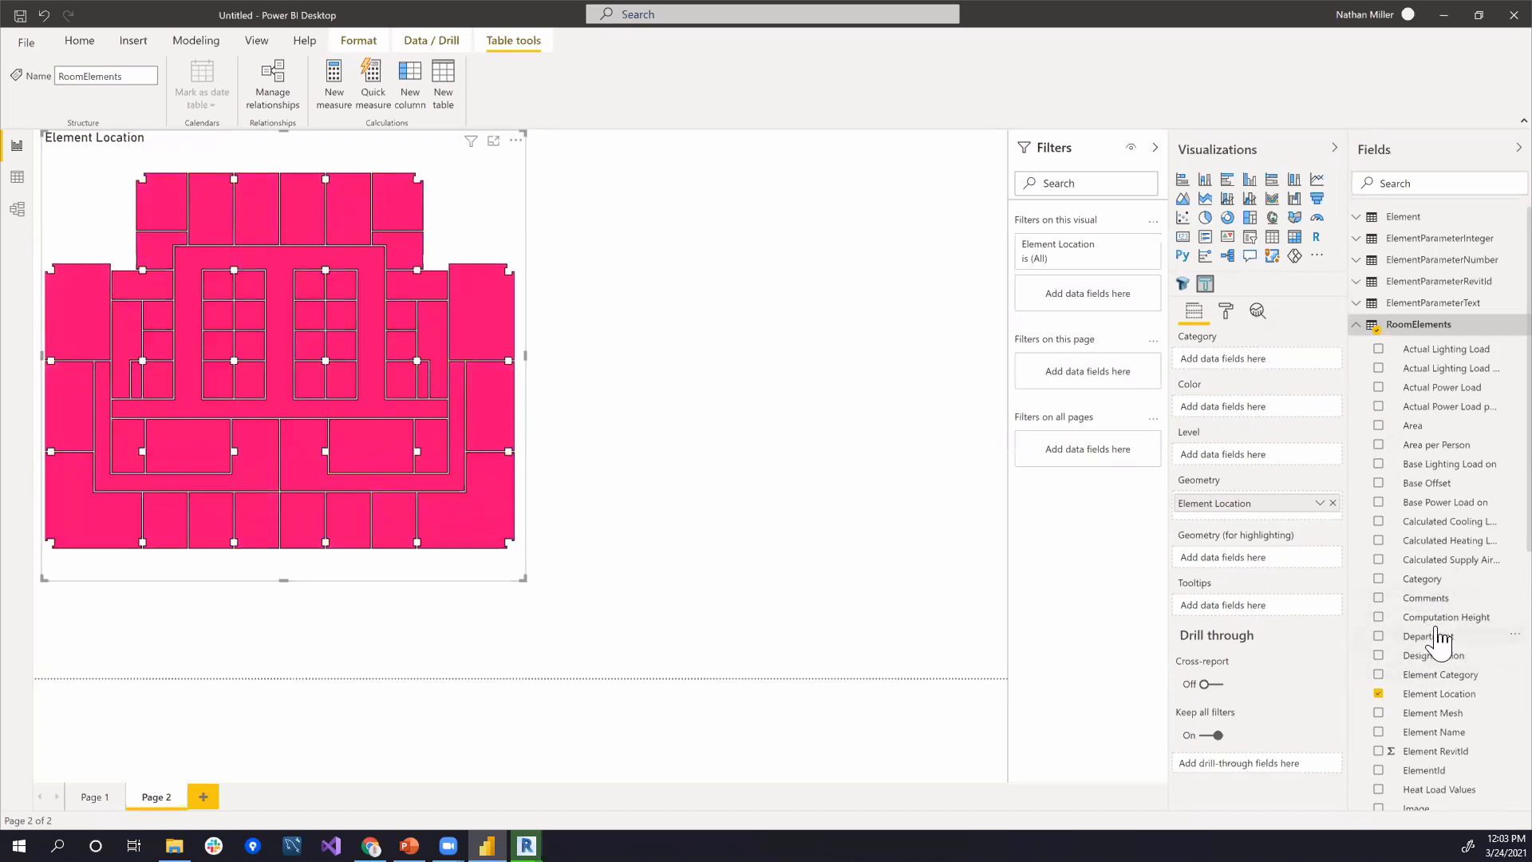
Step: Try RoomElements' Area as the floor plan's category, clear it and collapse the RoomElements table
{"action": "left_click_drag", "start_coordinate": [1420, 431], "coordinate": [1237, 366]}
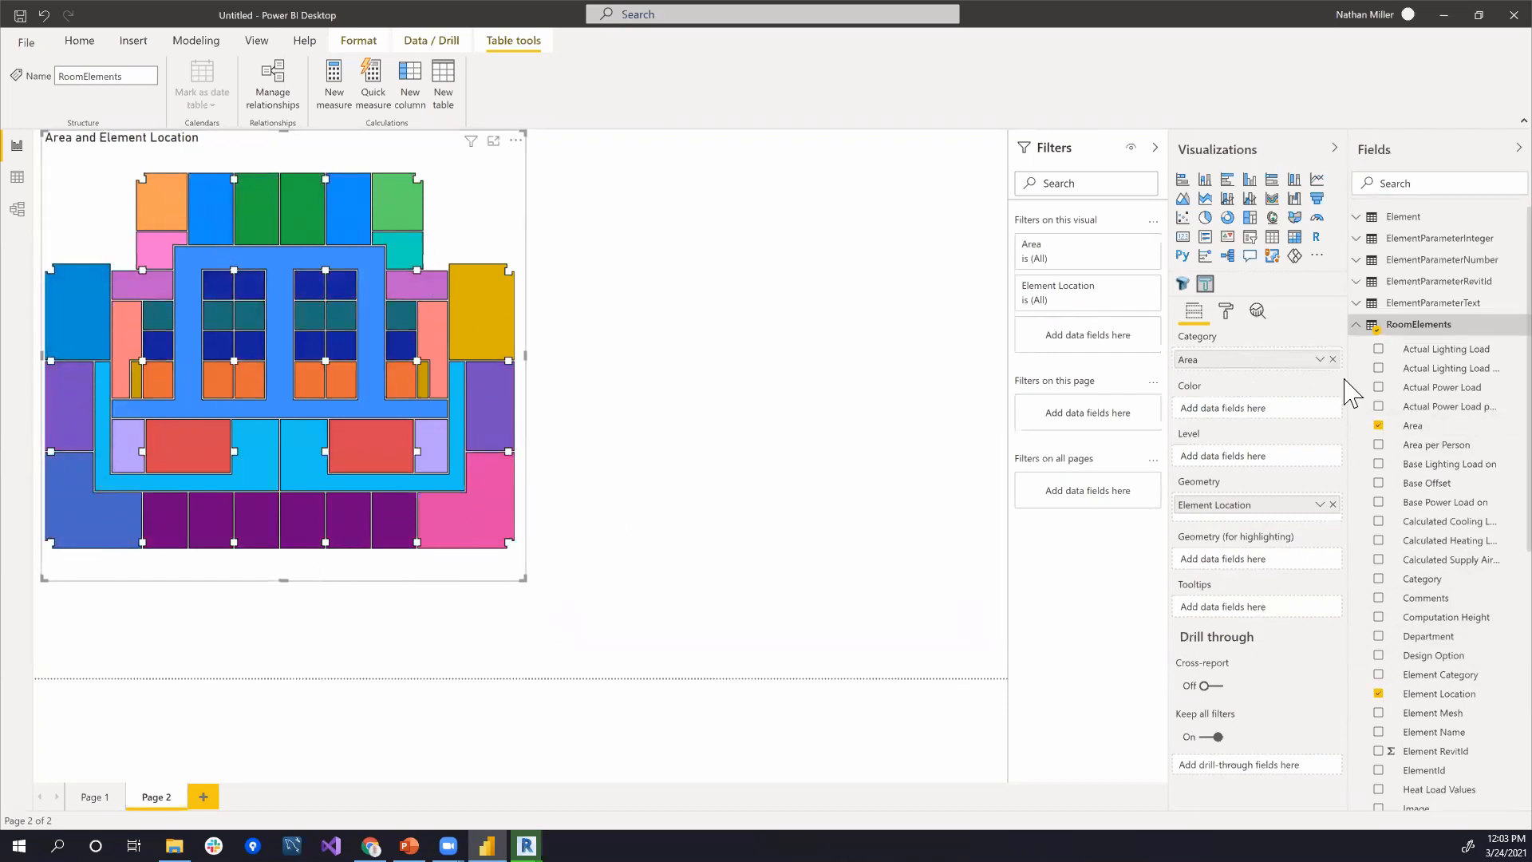
{"action": "left_click", "coordinate": [1332, 359]}
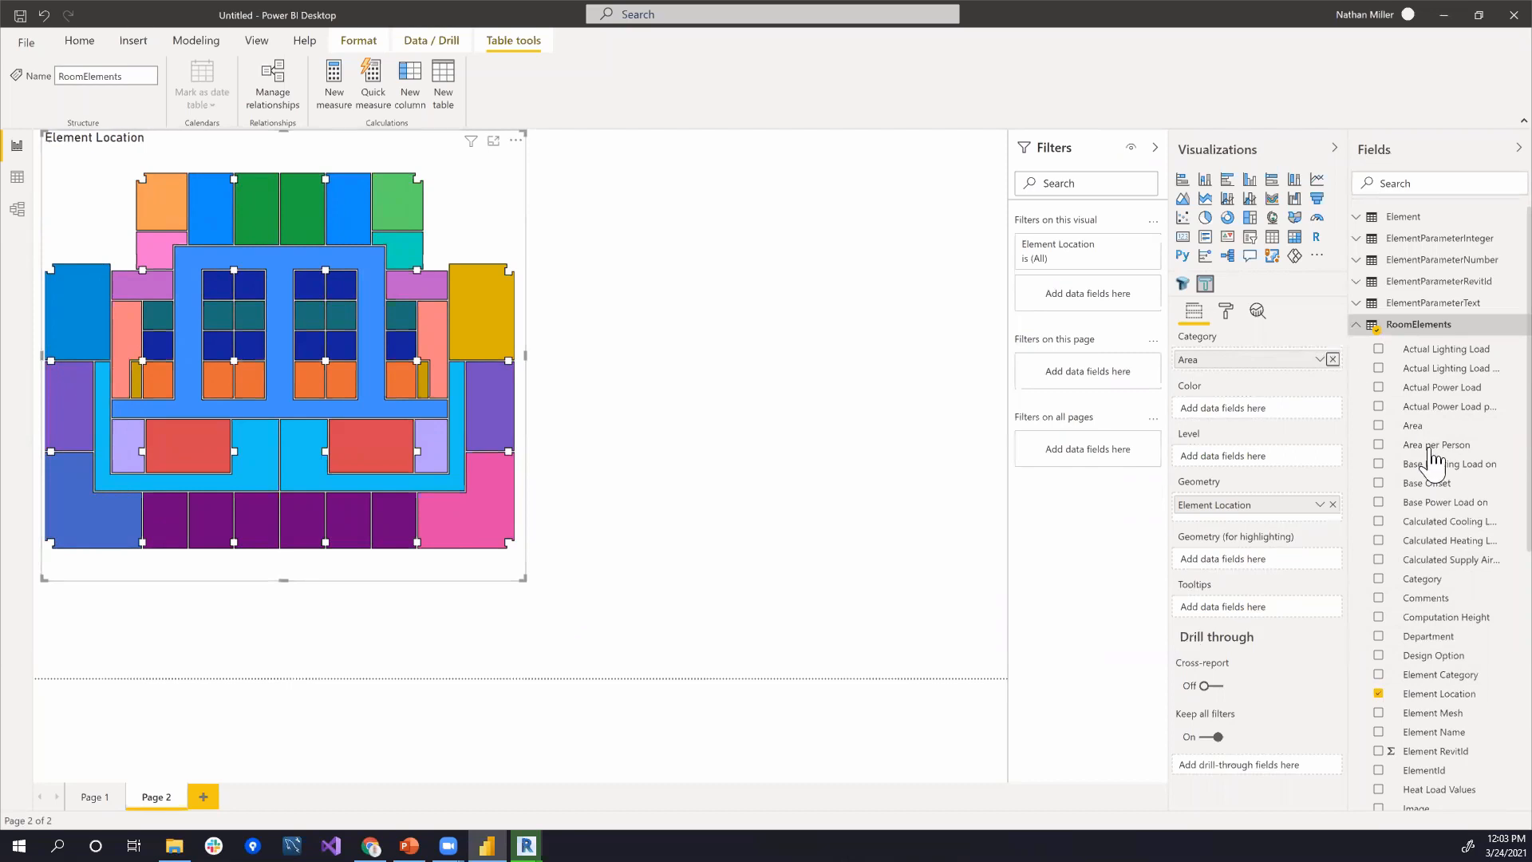
{"action": "left_click", "coordinate": [1356, 325]}
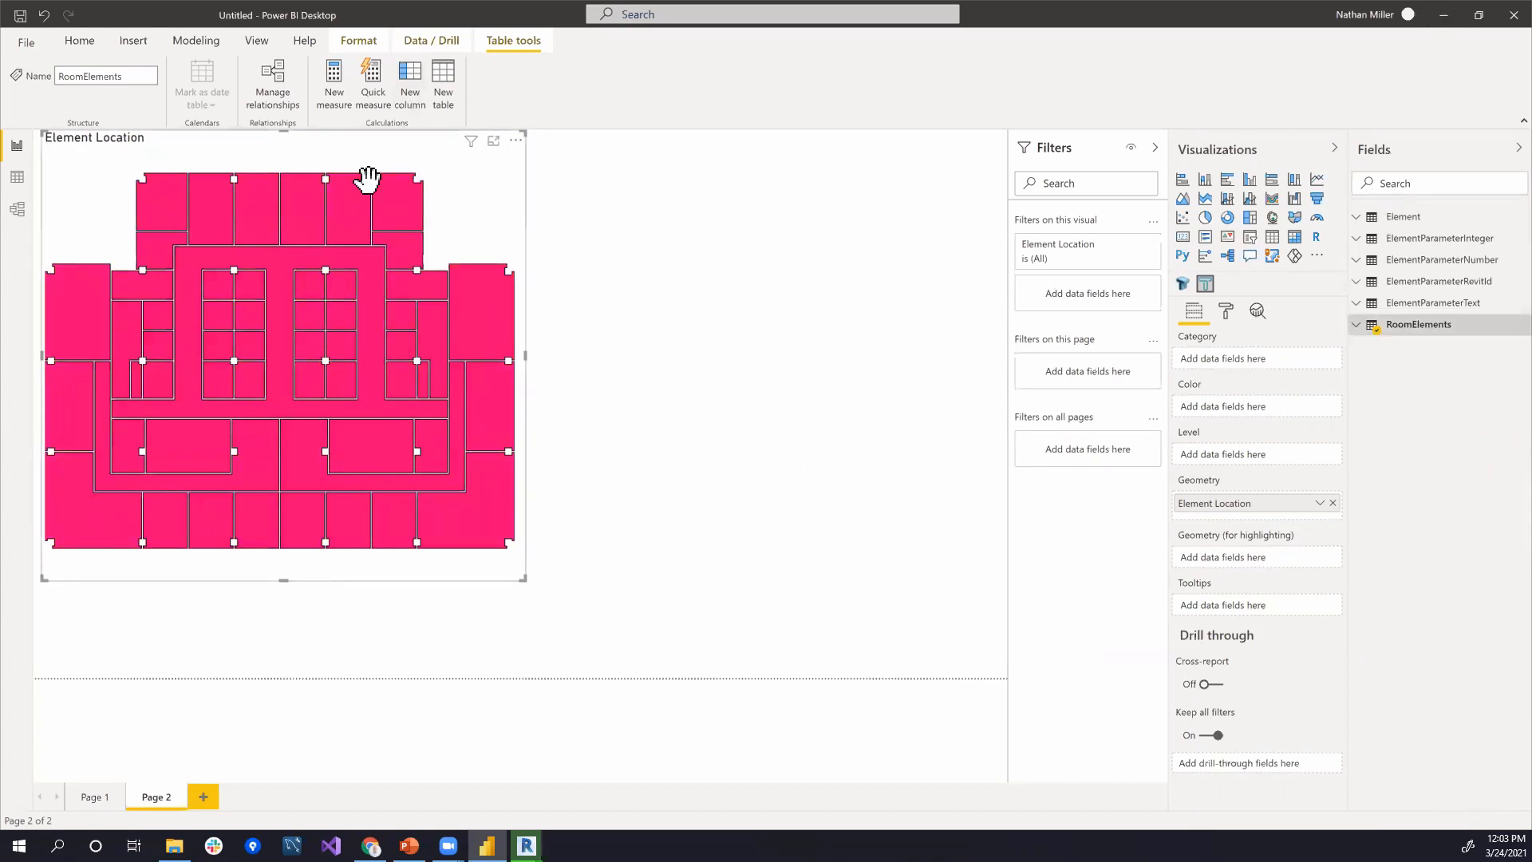
Step: Delete the floor plan visual from Page 2 and check the progress of the Tracer export in Revit
{"action": "key", "text": "Delete"}
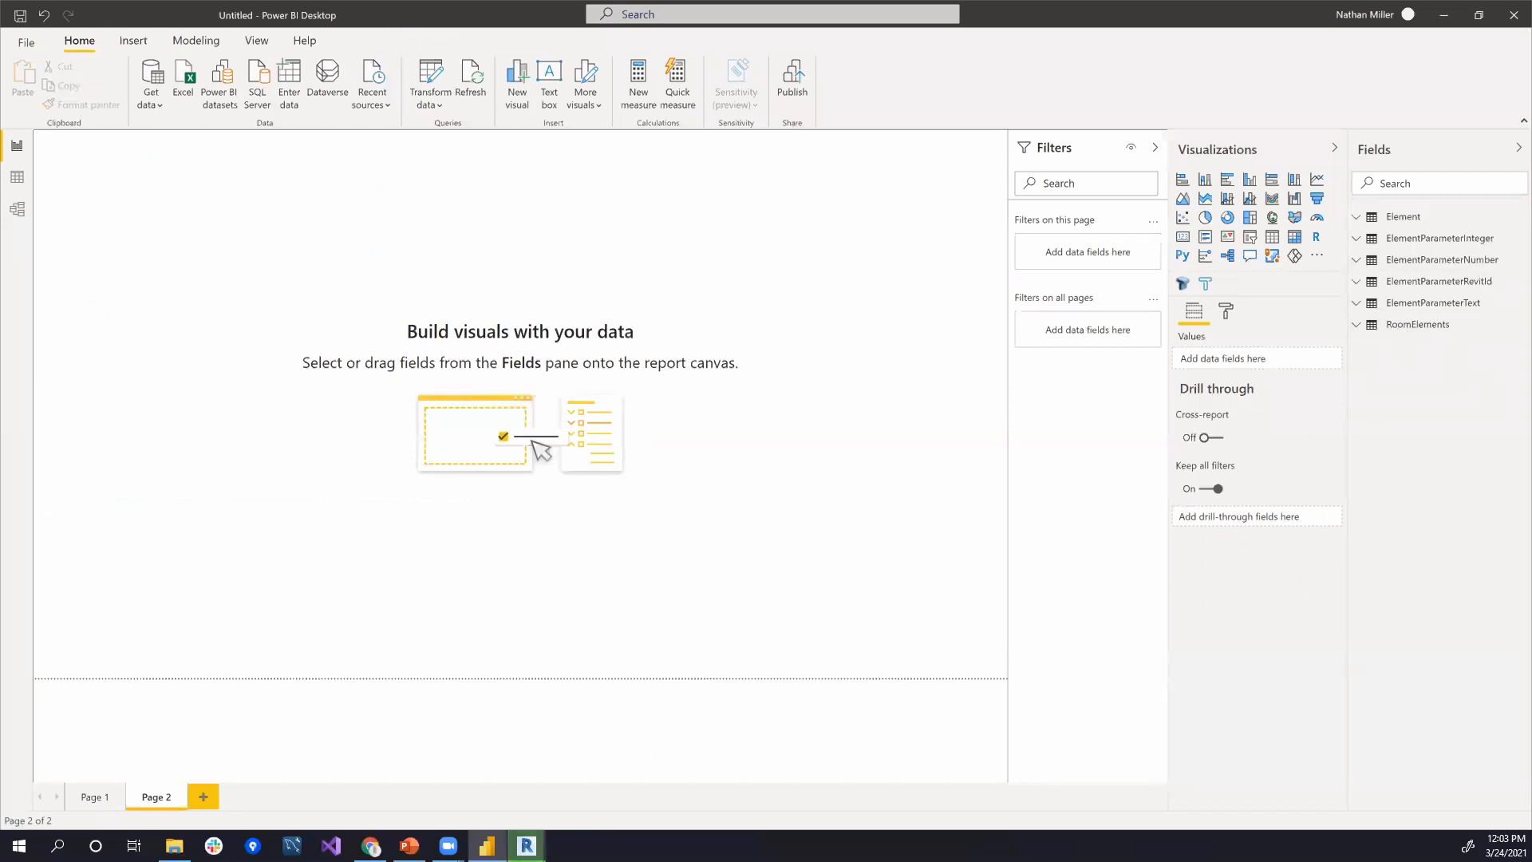
{"action": "mouse_move", "coordinate": [527, 846]}
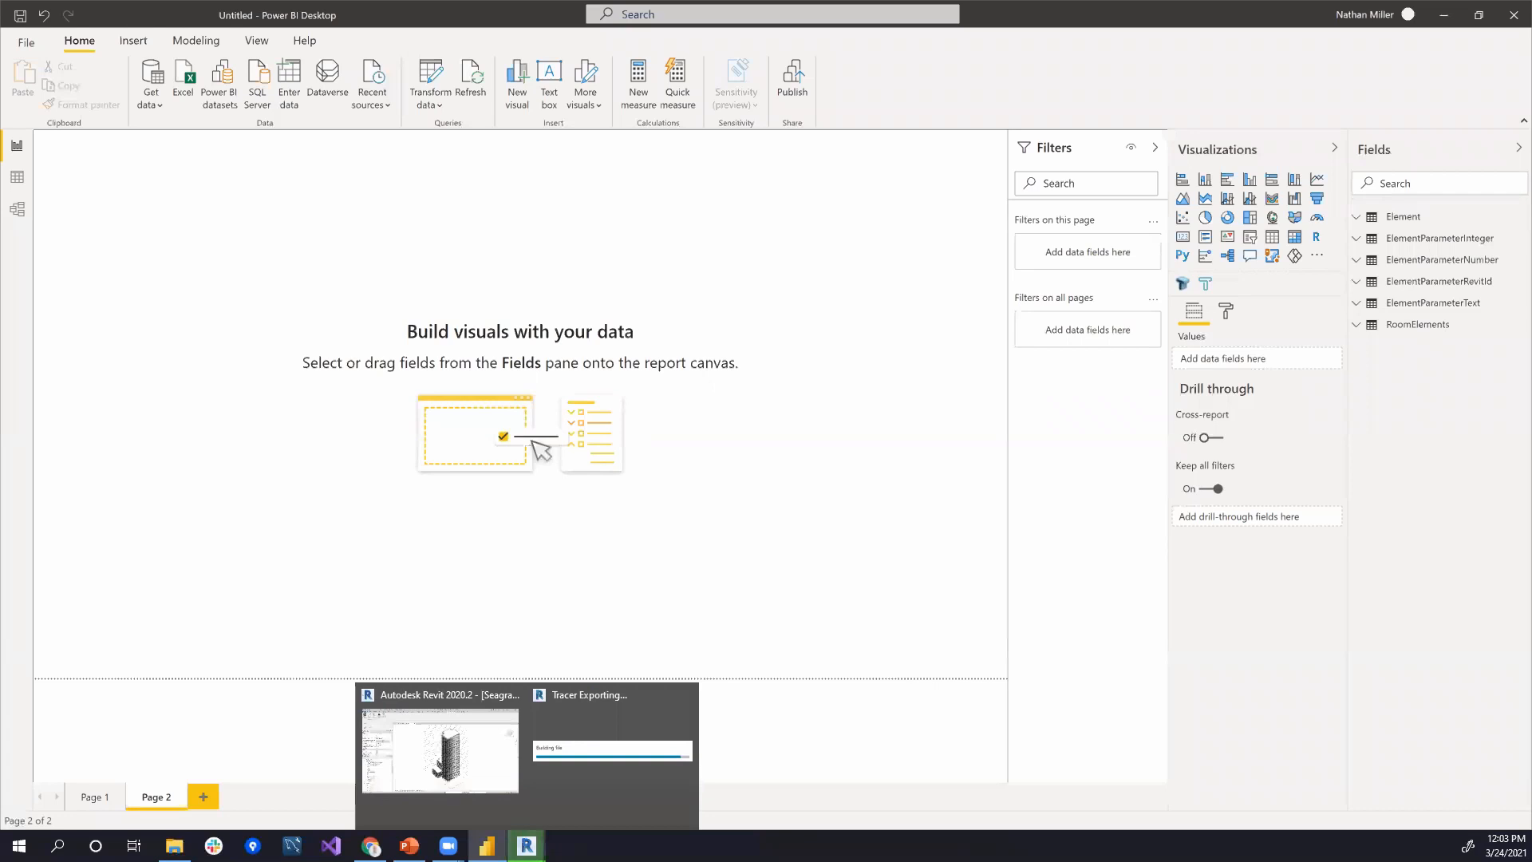
{"action": "left_click", "coordinate": [596, 773]}
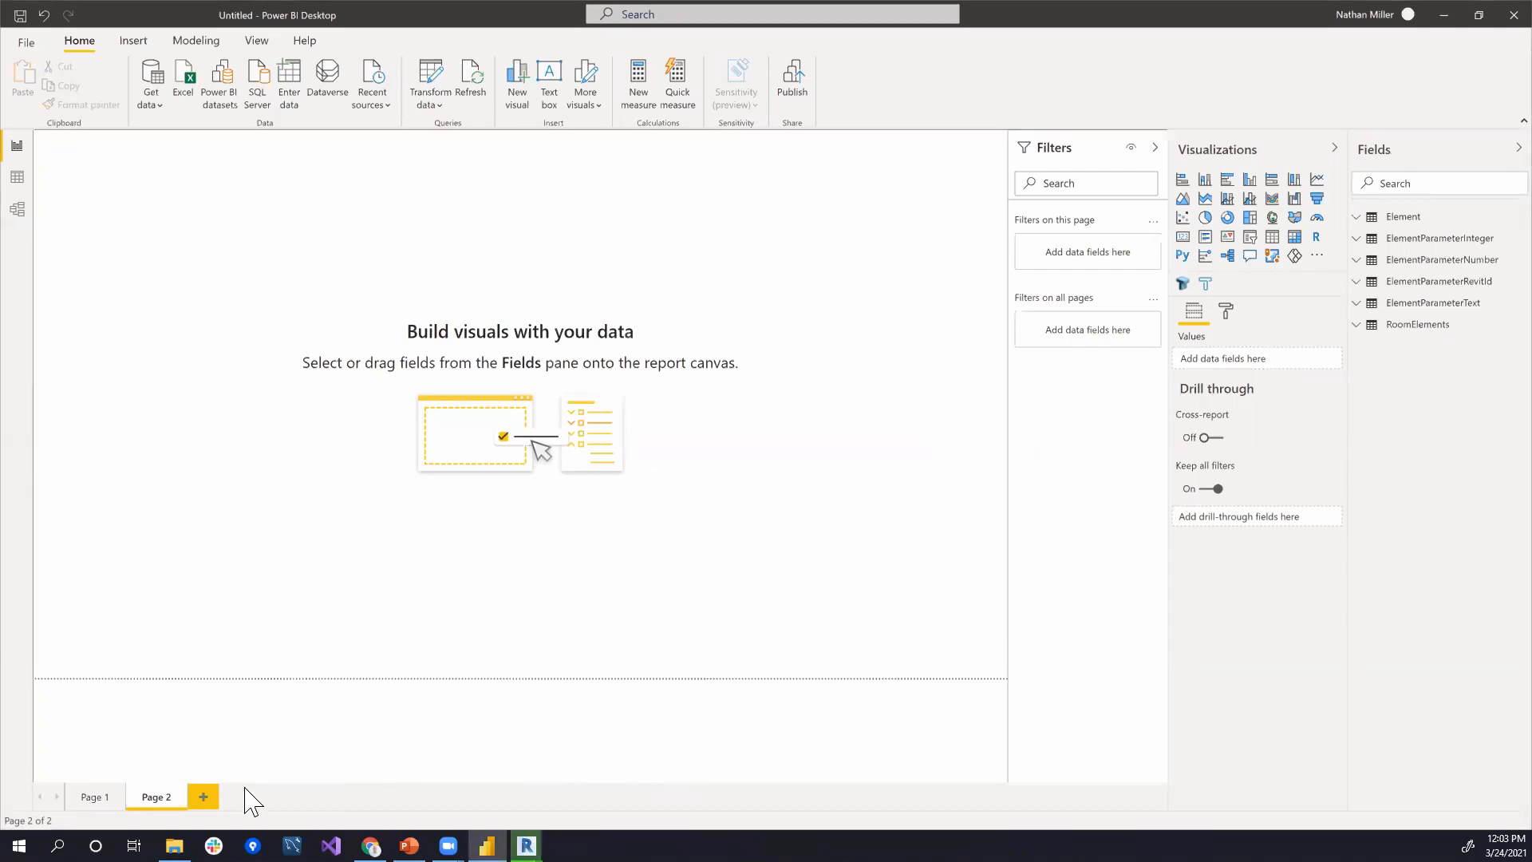
{"action": "left_click", "coordinate": [90, 797]}
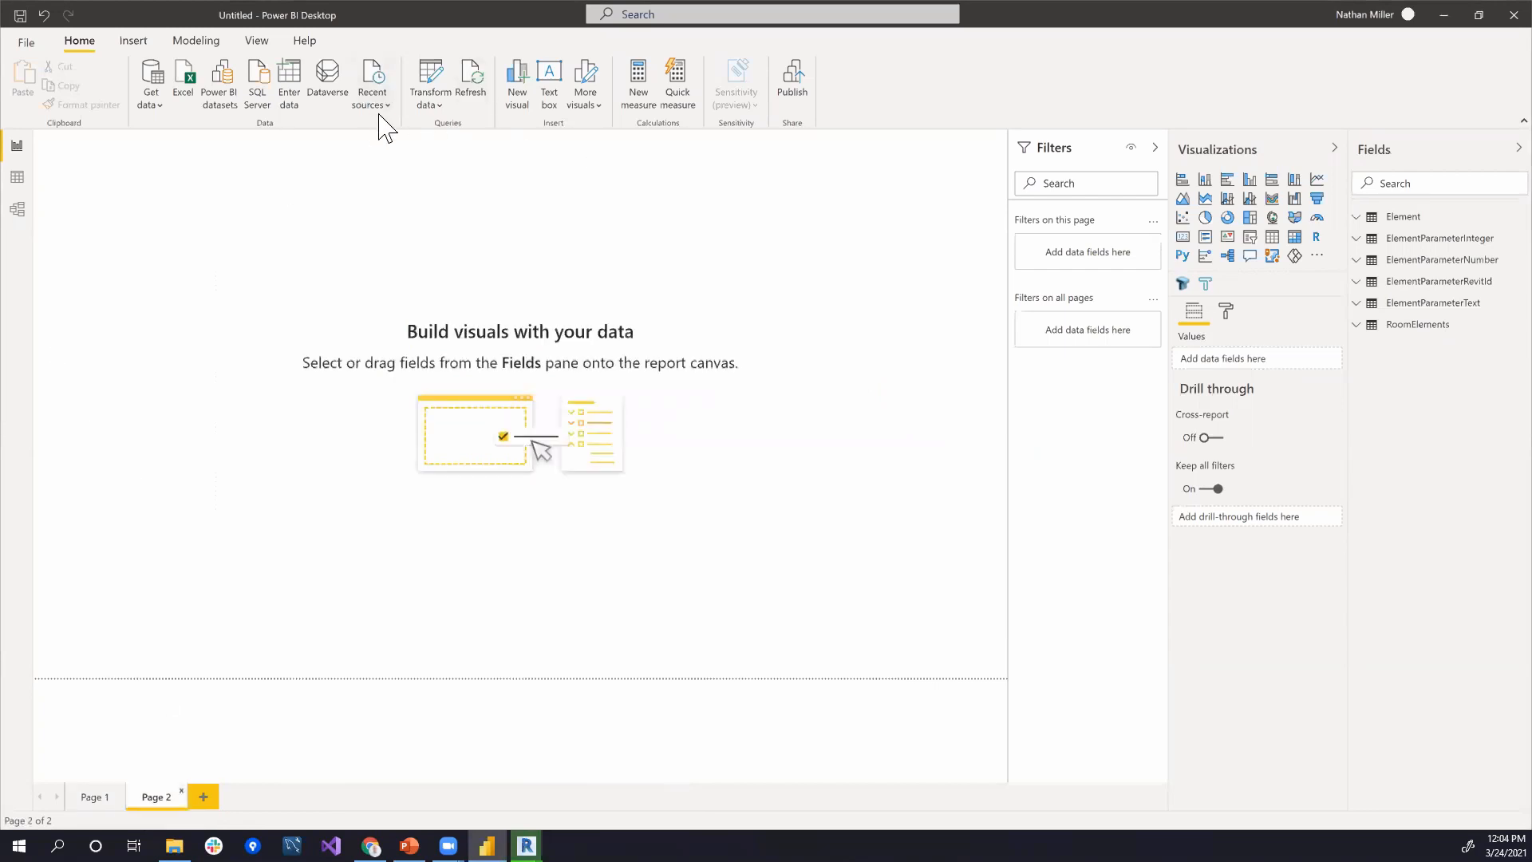
Step: Open the recent ODBC source rac_advanced_sample_project.db and browse its list of element tables
{"action": "left_click", "coordinate": [382, 109]}
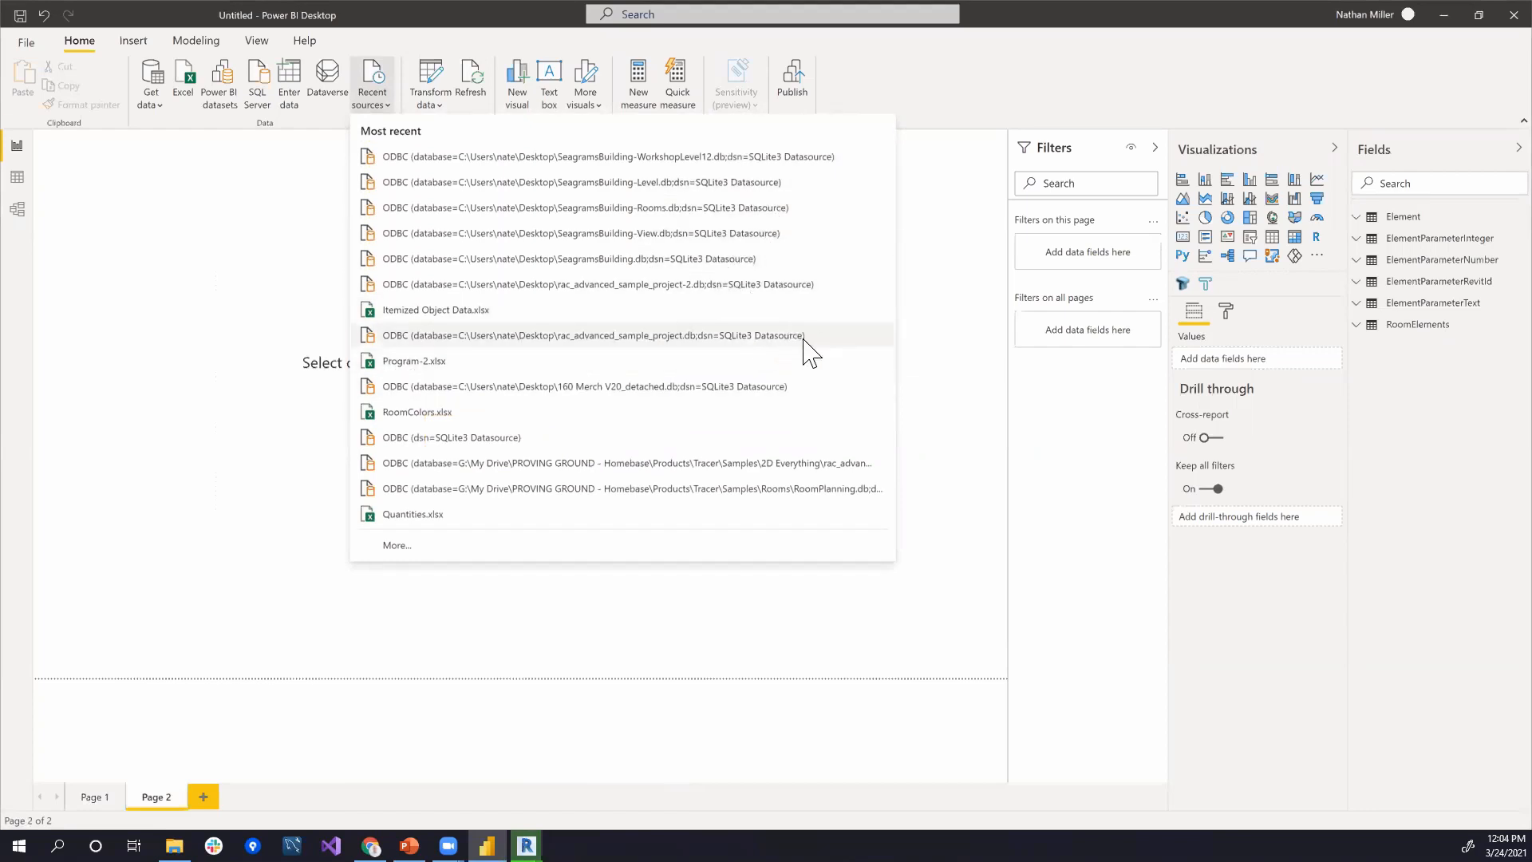
{"action": "left_click", "coordinate": [666, 337]}
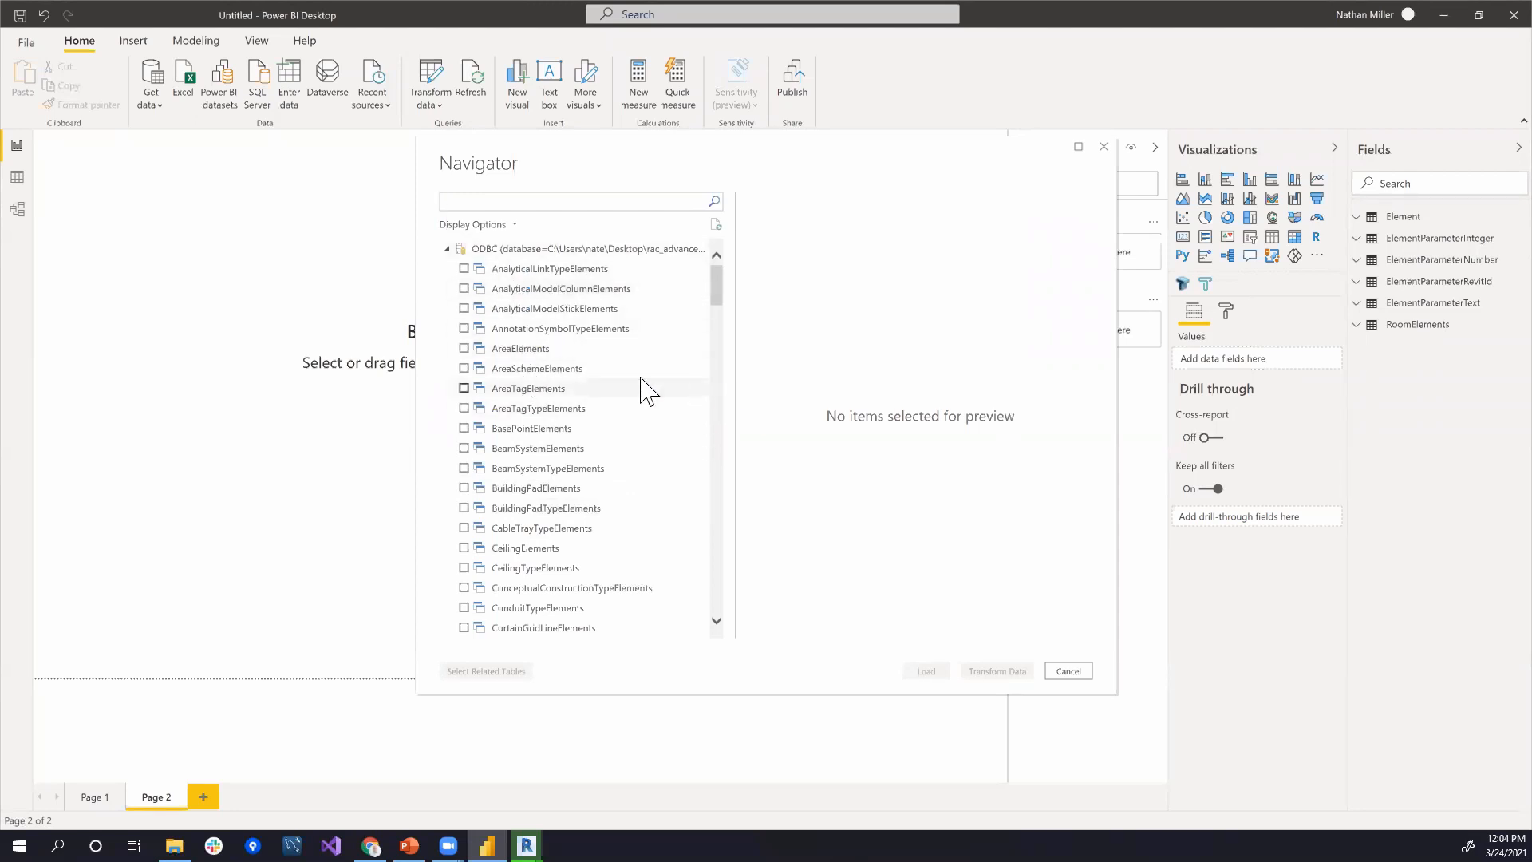
{"action": "scroll", "coordinate": [620, 441], "scroll_direction": "down", "scroll_amount": 4}
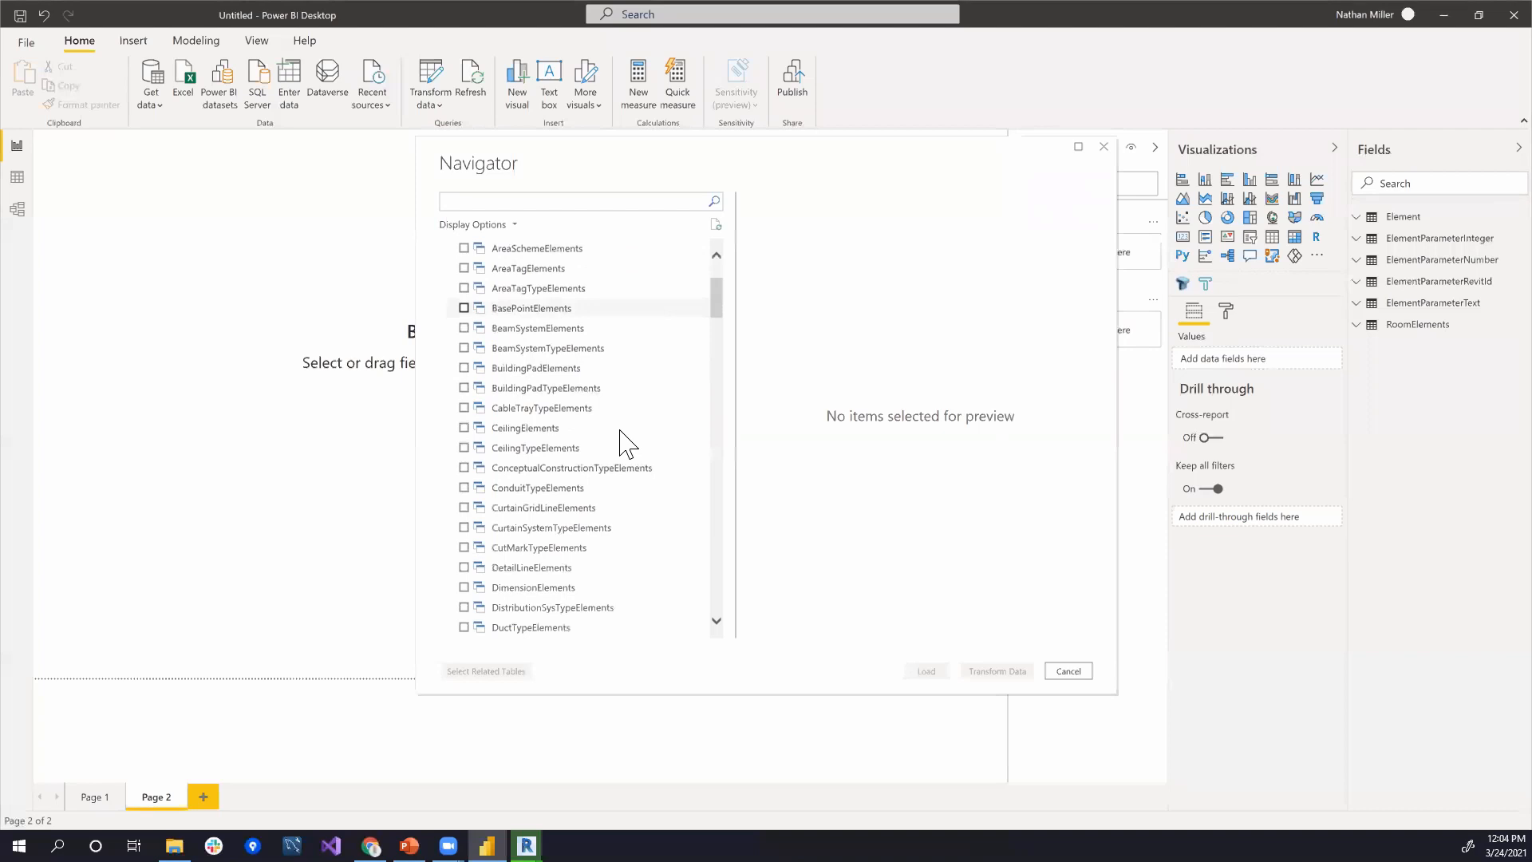
{"action": "scroll", "coordinate": [622, 442], "scroll_direction": "down", "scroll_amount": 1}
{"action": "scroll", "coordinate": [622, 441], "scroll_direction": "up", "scroll_amount": 5}
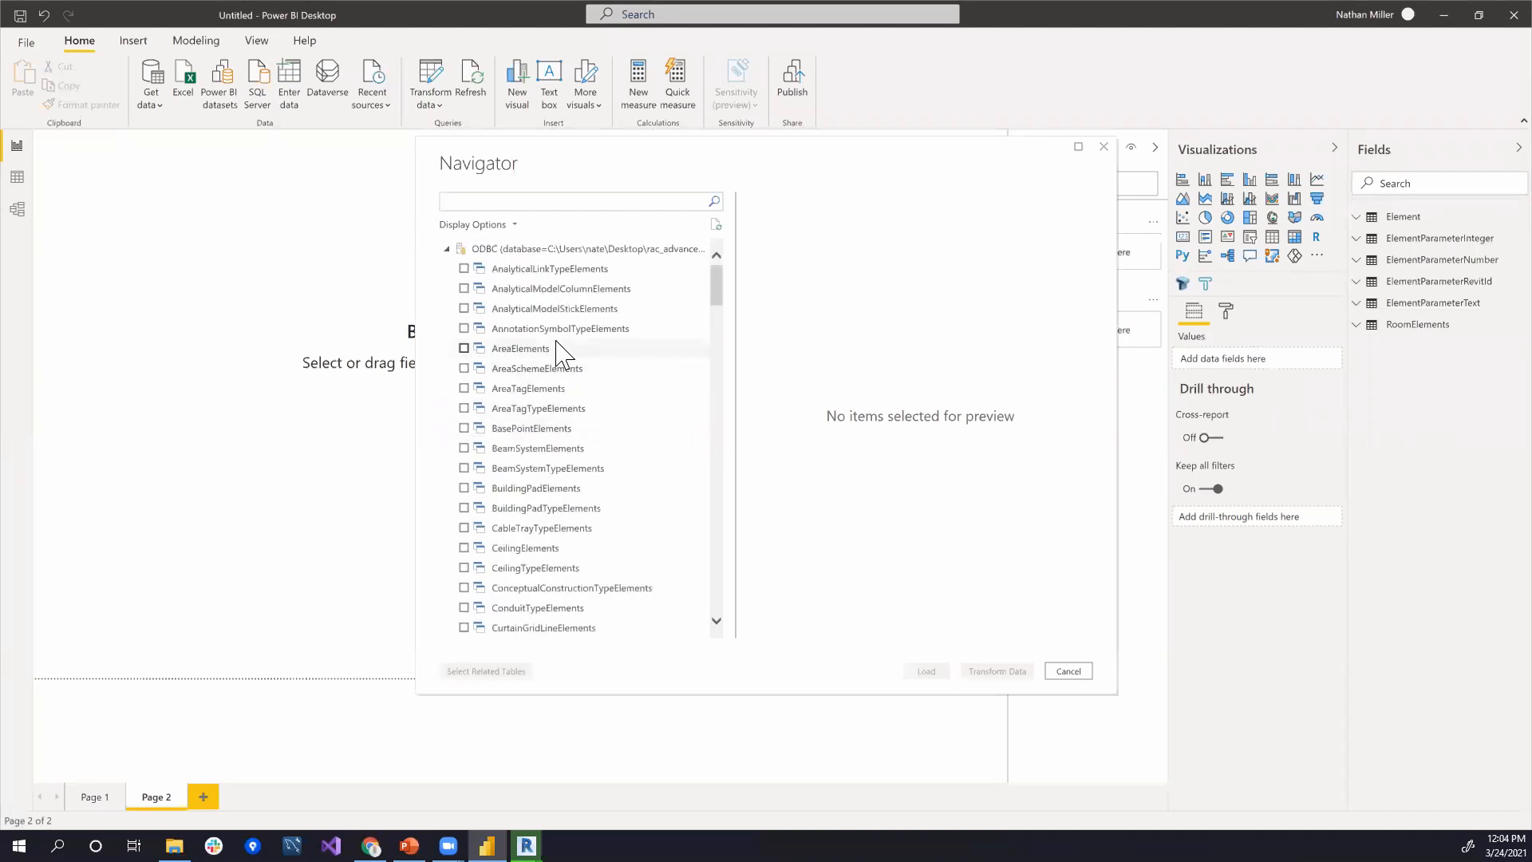
{"action": "scroll", "coordinate": [595, 412], "scroll_direction": "down", "scroll_amount": 6}
{"action": "scroll", "coordinate": [616, 432], "scroll_direction": "up", "scroll_amount": 3}
{"action": "scroll", "coordinate": [615, 435], "scroll_direction": "up", "scroll_amount": 3}
{"action": "scroll", "coordinate": [616, 557], "scroll_direction": "down", "scroll_amount": 2}
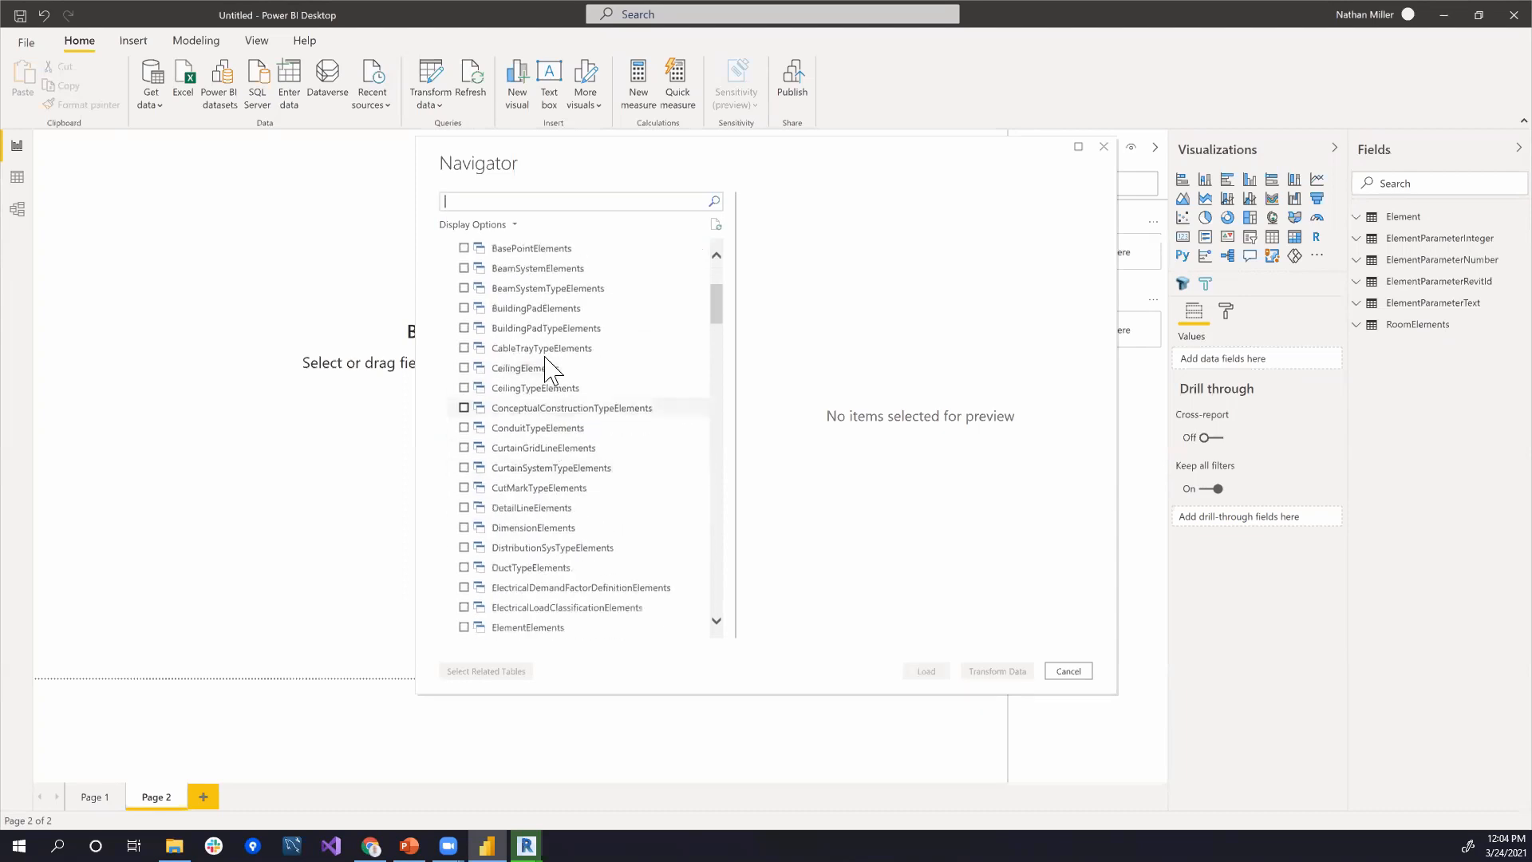
{"action": "scroll", "coordinate": [533, 328], "scroll_direction": "down", "scroll_amount": 5}
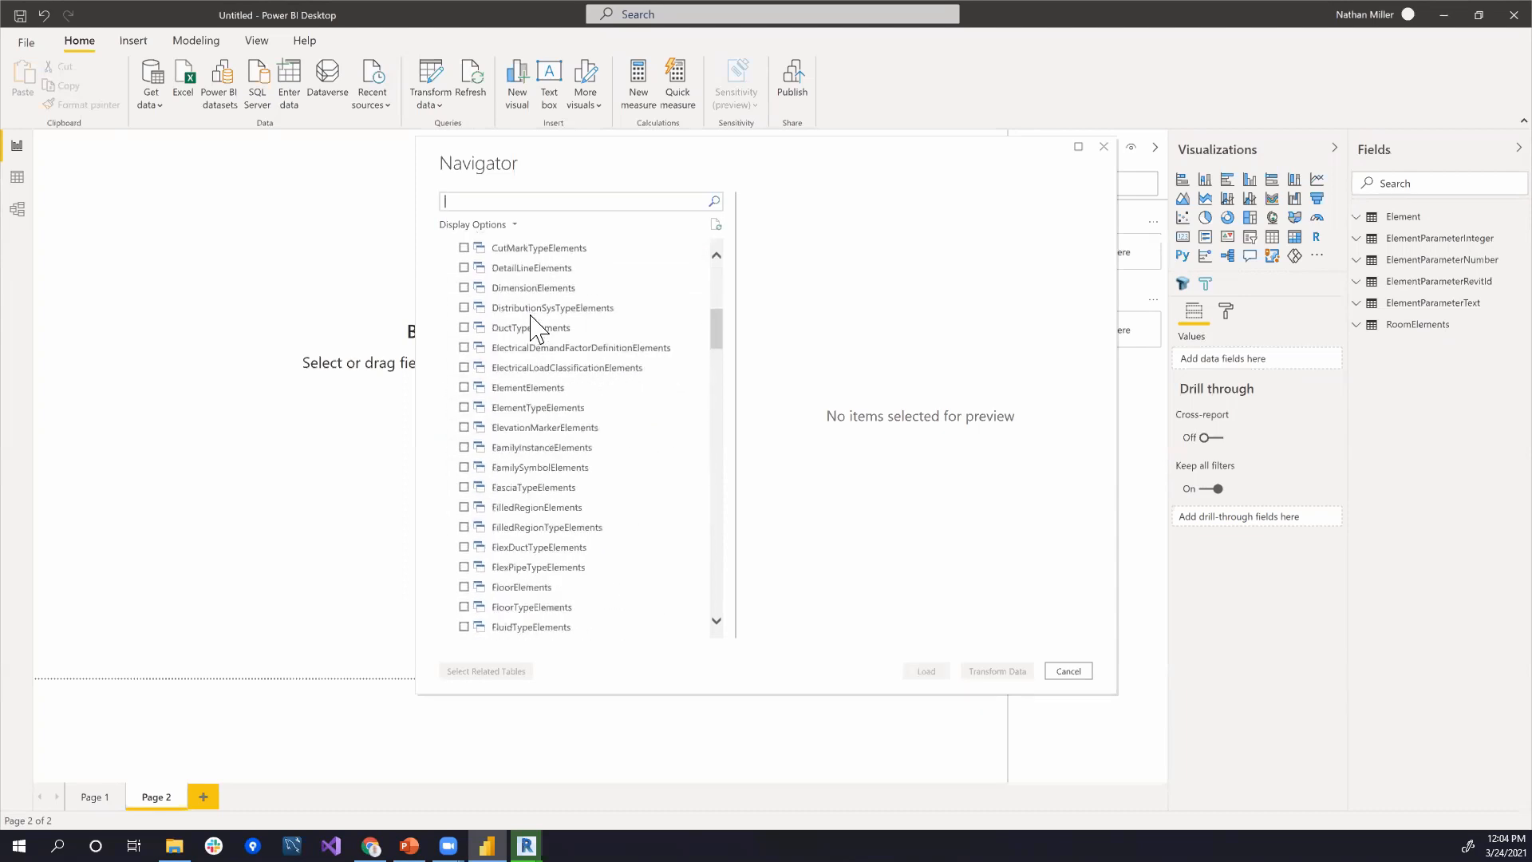
Step: Preview the FamilyInstanceElements and FamilySymbolElements tables, then cancel without loading them
{"action": "left_click", "coordinate": [464, 447]}
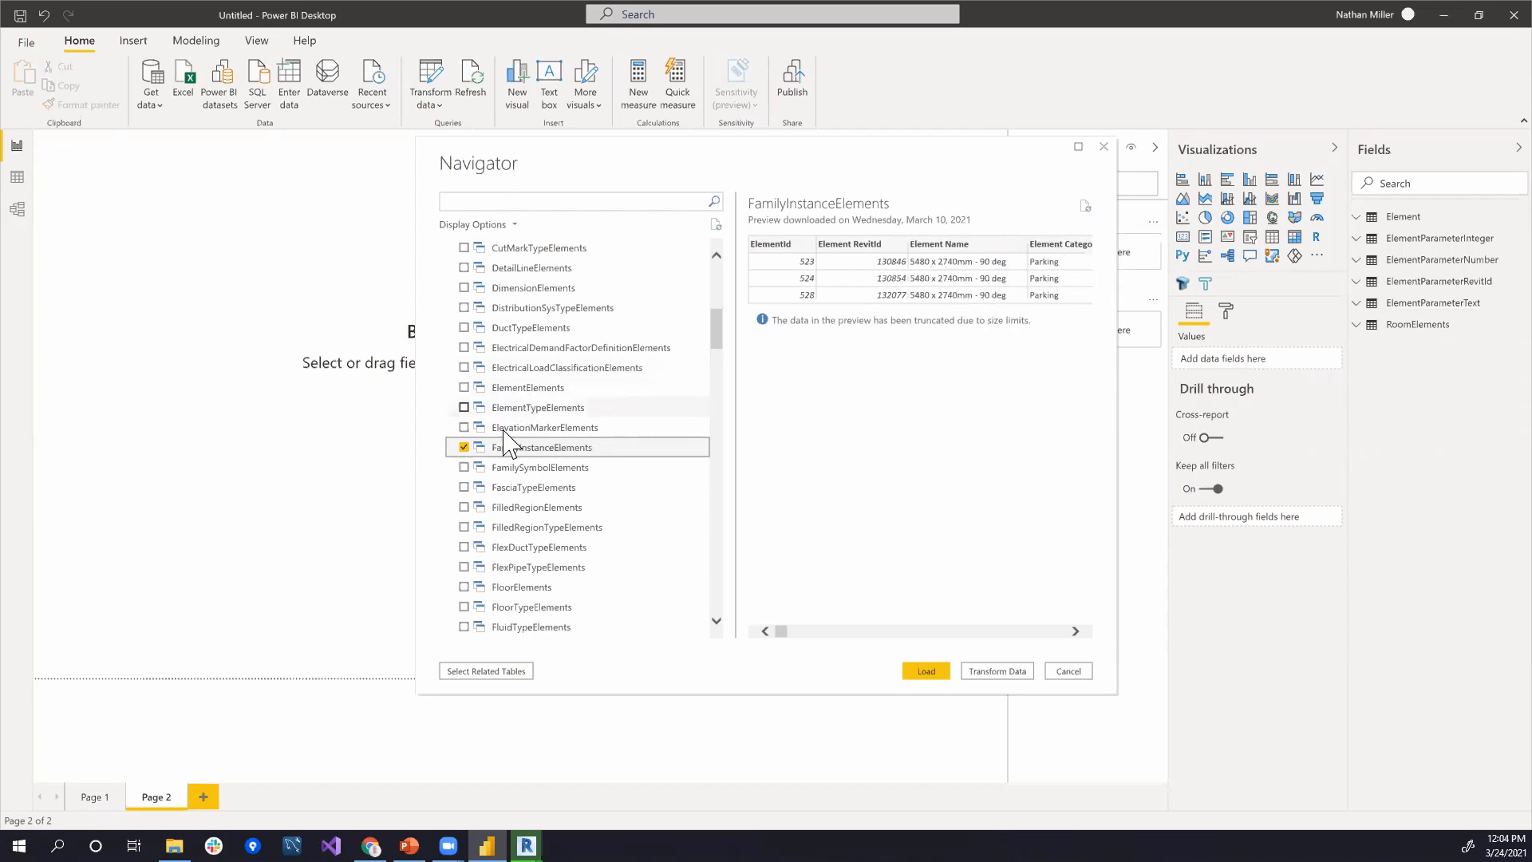
{"action": "left_click", "coordinate": [464, 468]}
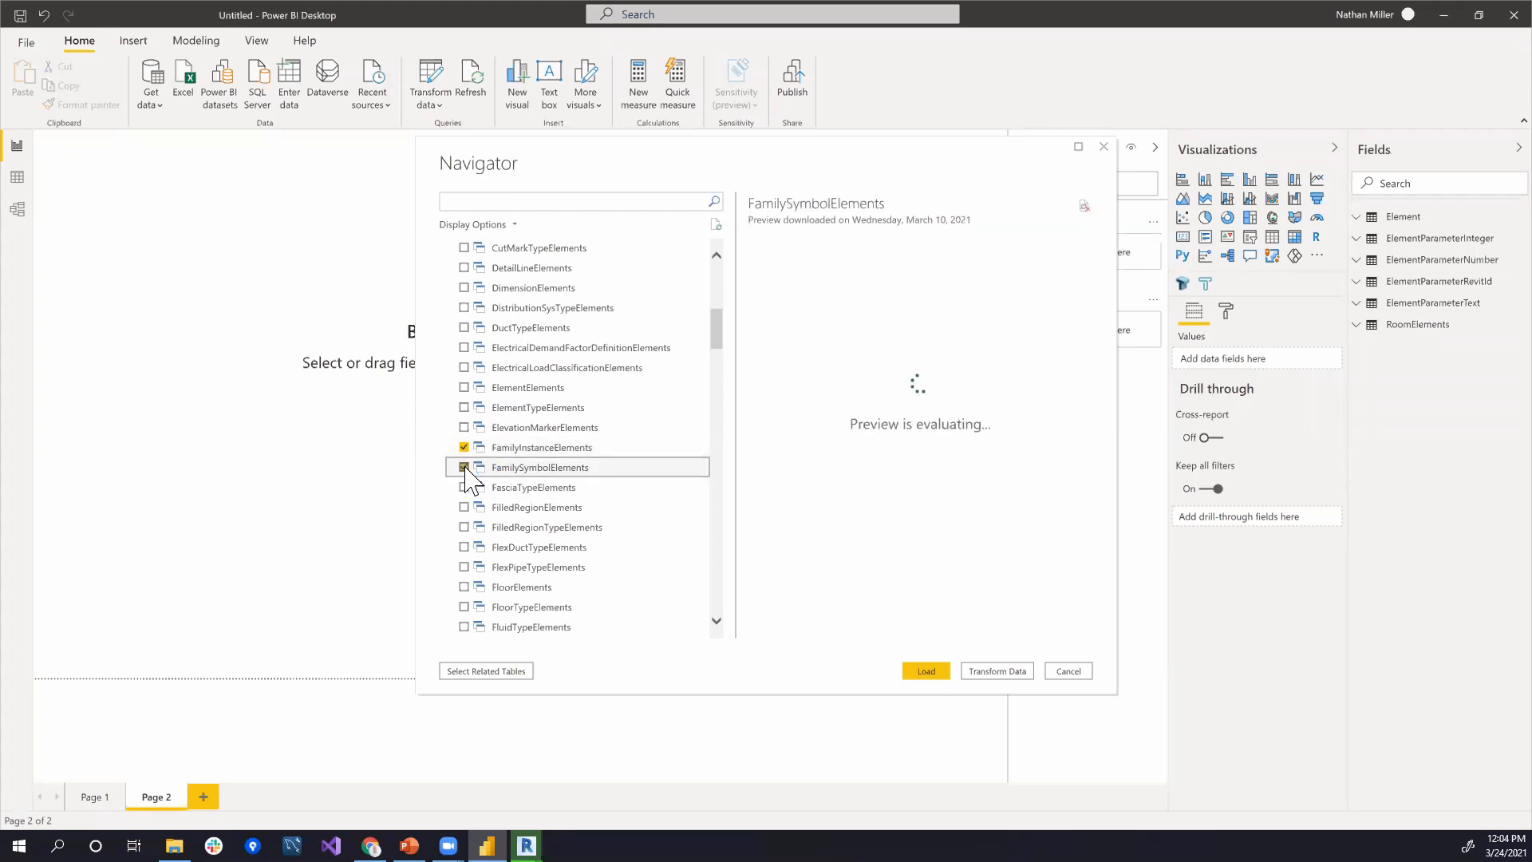
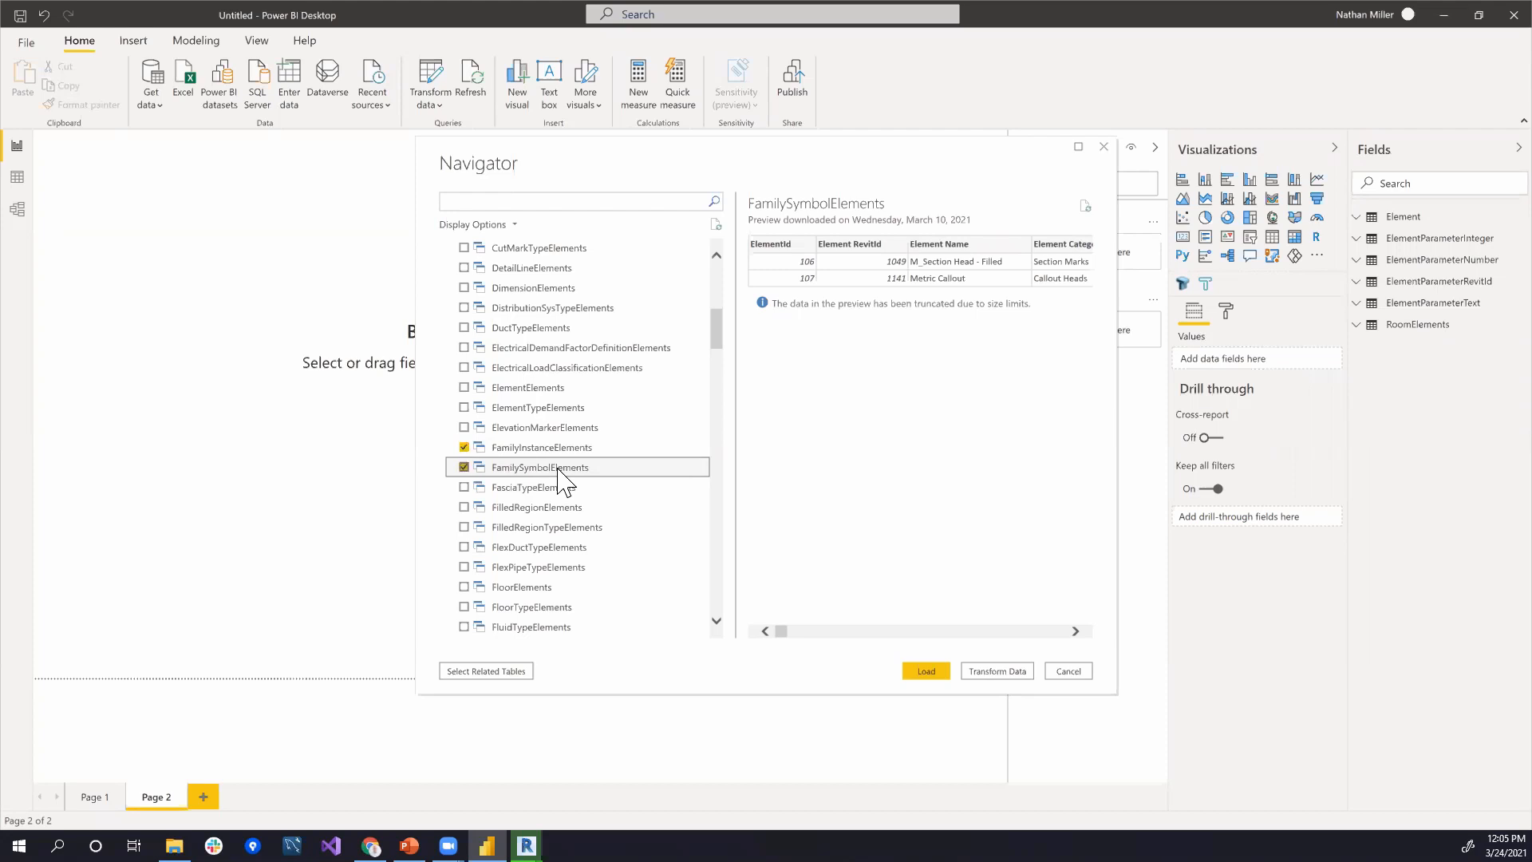
{"action": "left_click", "coordinate": [1070, 673]}
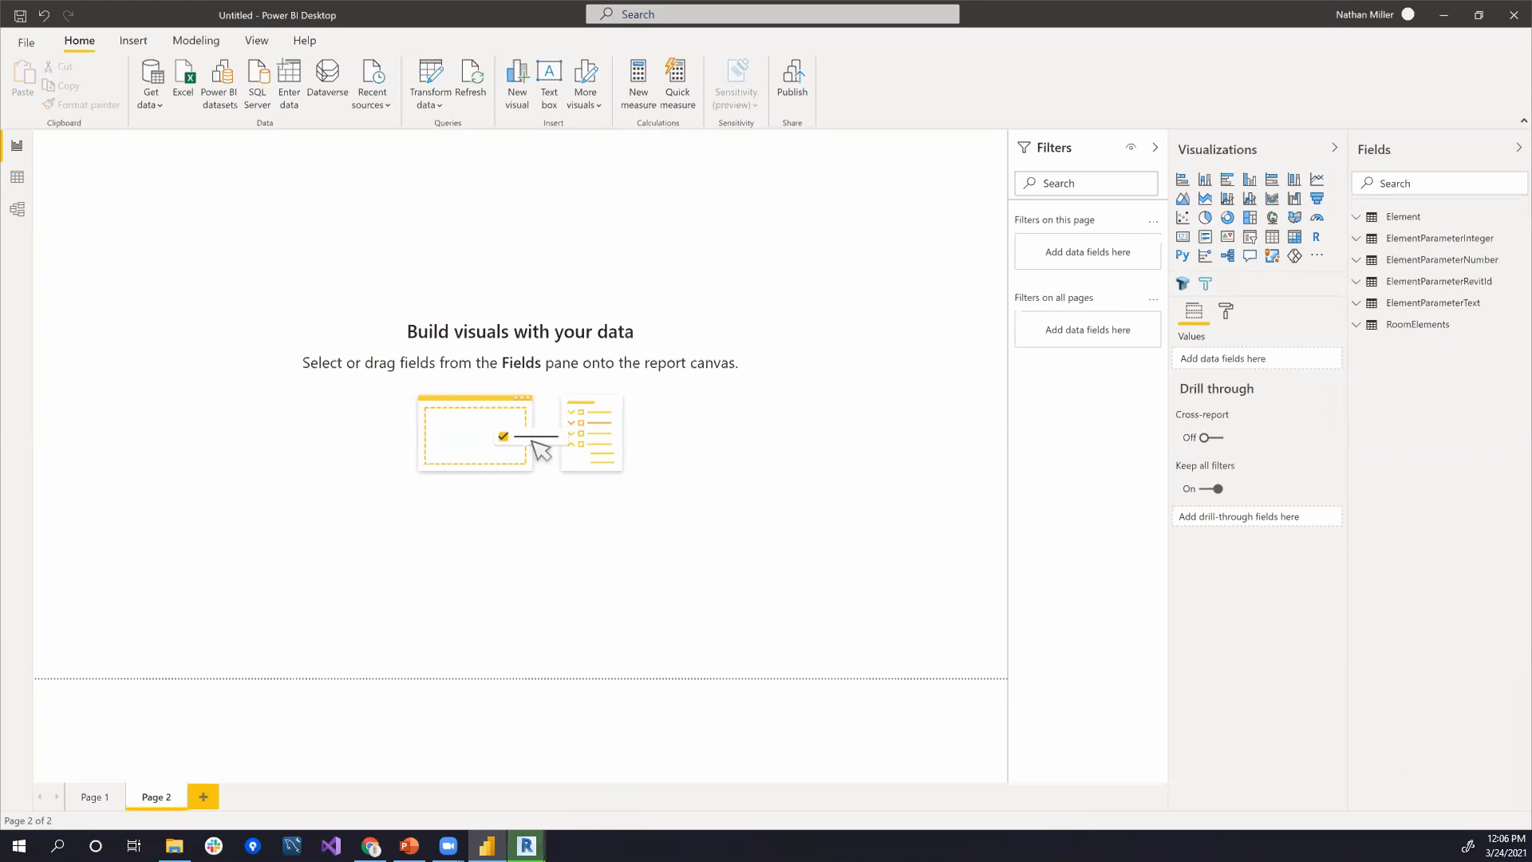
Step: Go to Page 1, cross-highlight the visuals by the Grids category in the bar chart and clear the highlight
{"action": "mouse_move", "coordinate": [526, 846]}
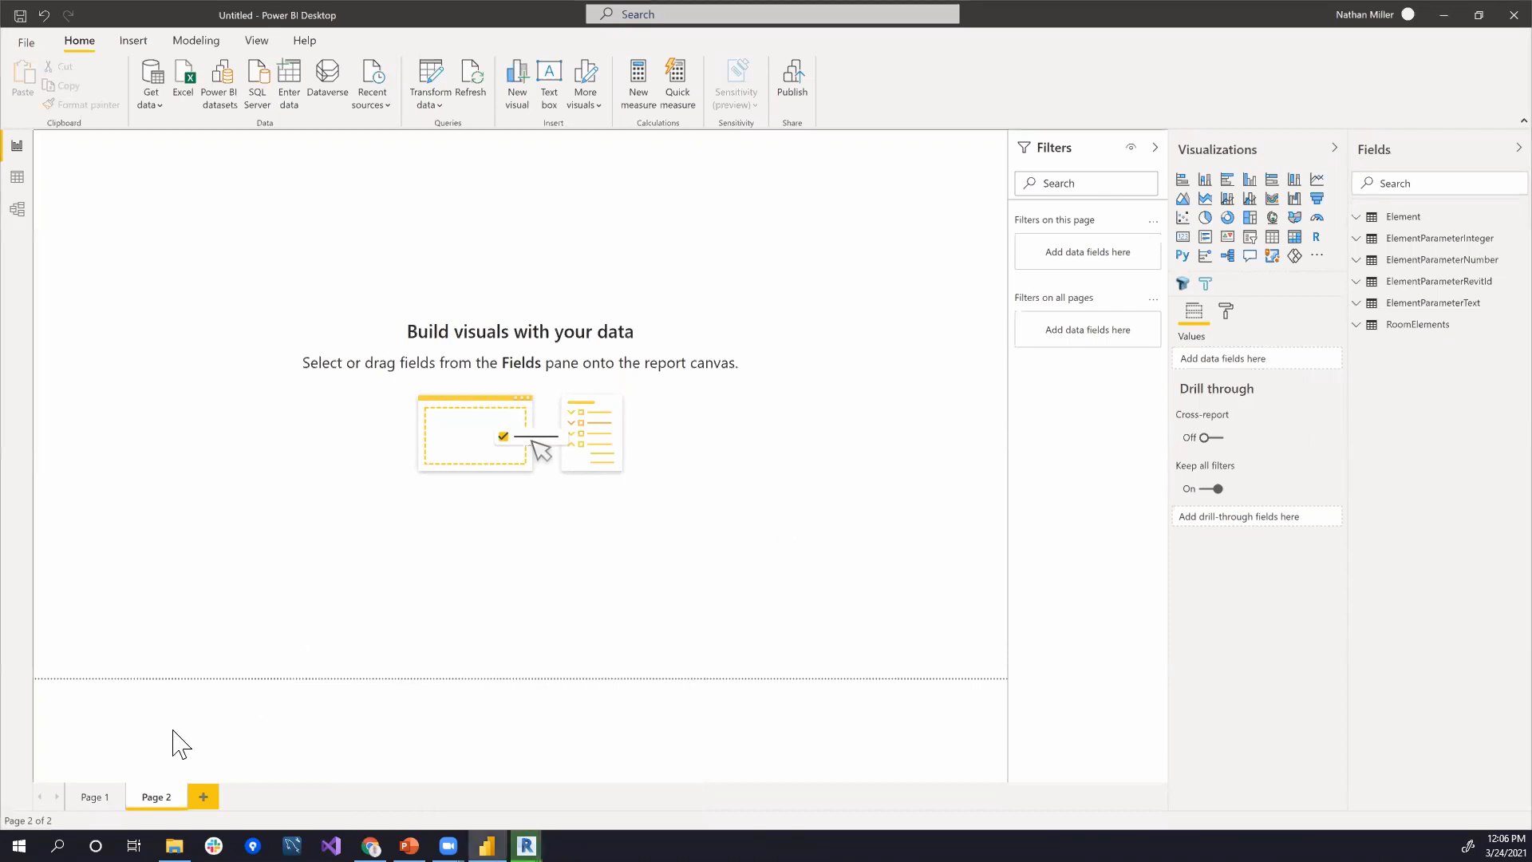
{"action": "left_click", "coordinate": [90, 800]}
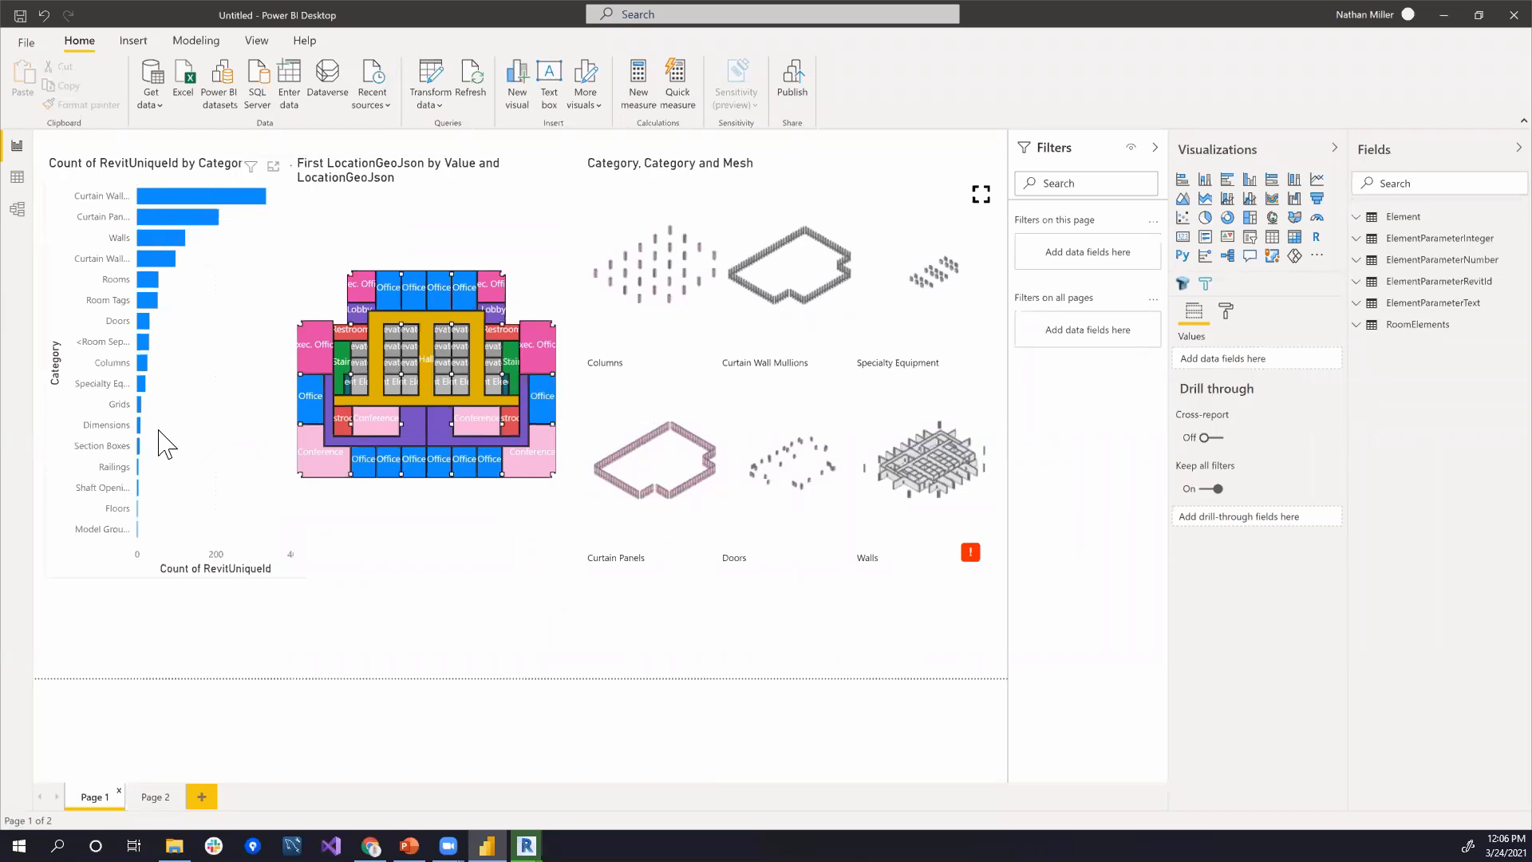
{"action": "left_click", "coordinate": [139, 407]}
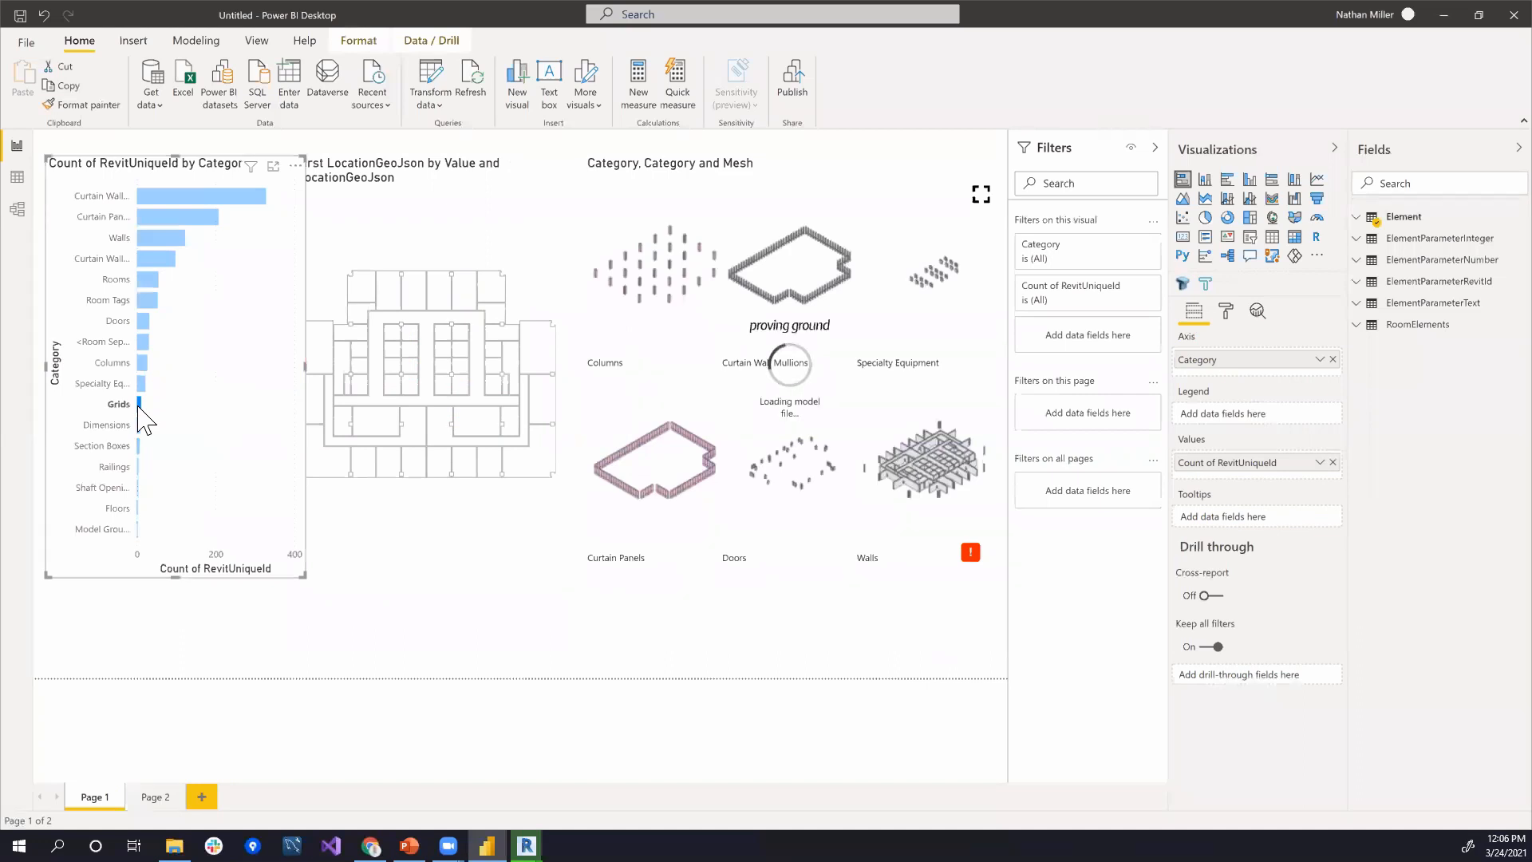
{"action": "left_click", "coordinate": [138, 407]}
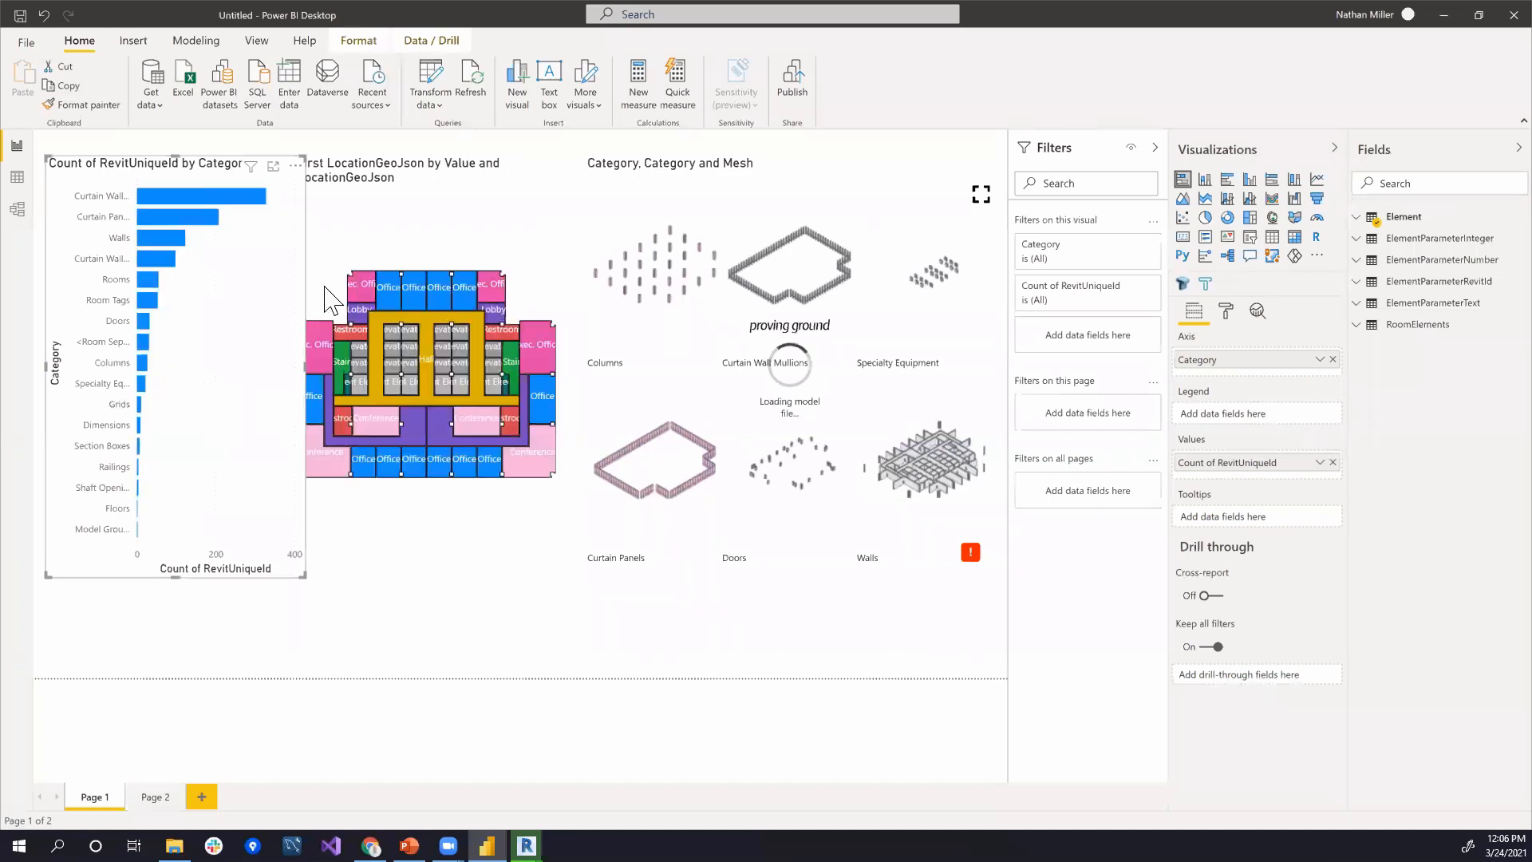
Step: Review the filters on Page 1's floor plan visual and try changing the visual's height
{"action": "left_click", "coordinate": [475, 184]}
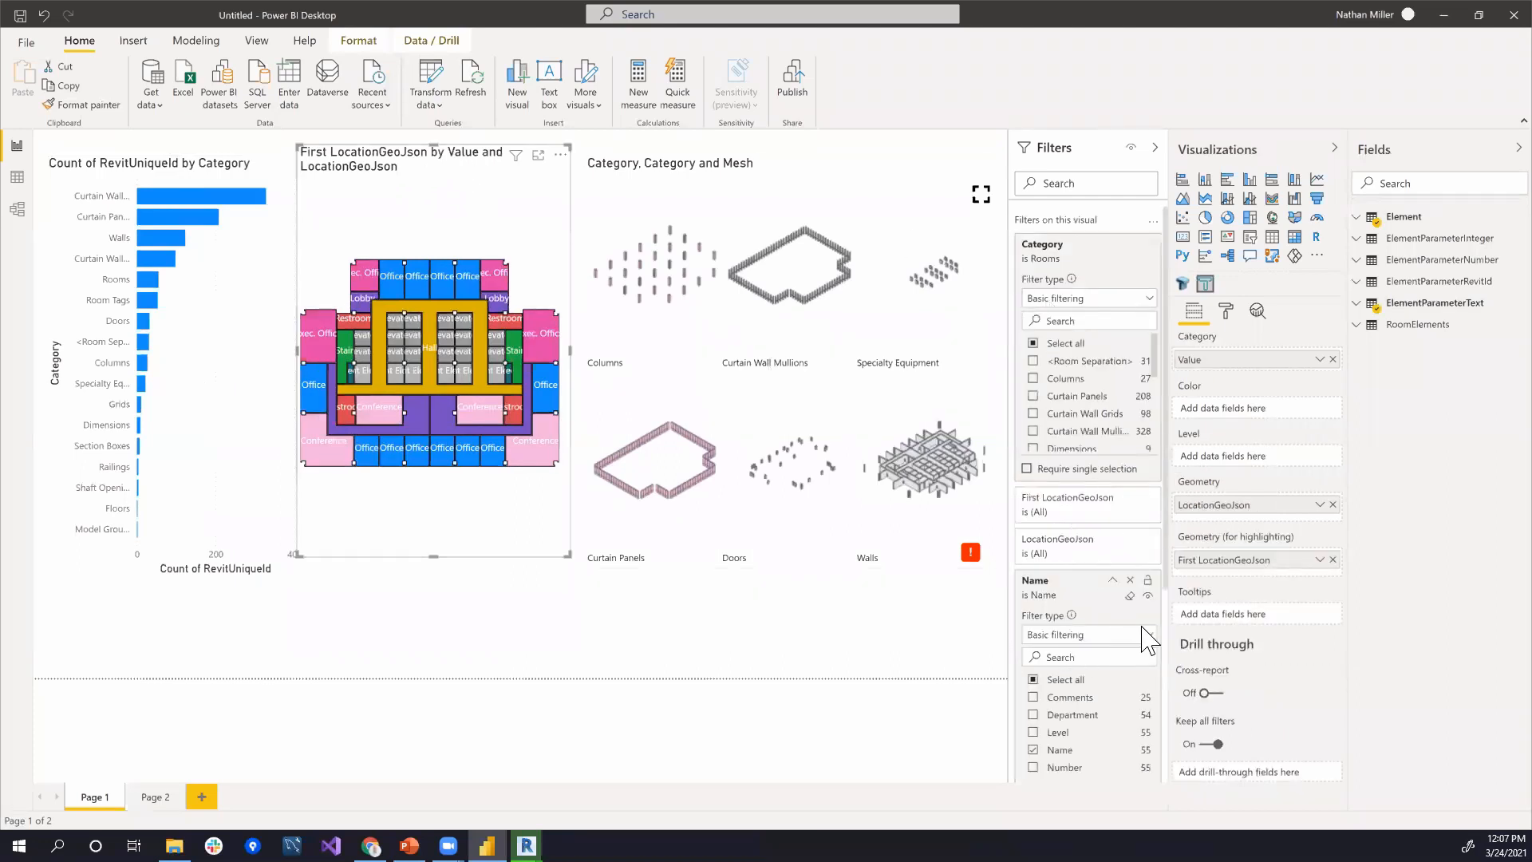
{"action": "scroll", "coordinate": [1146, 634], "scroll_direction": "down", "scroll_amount": 3}
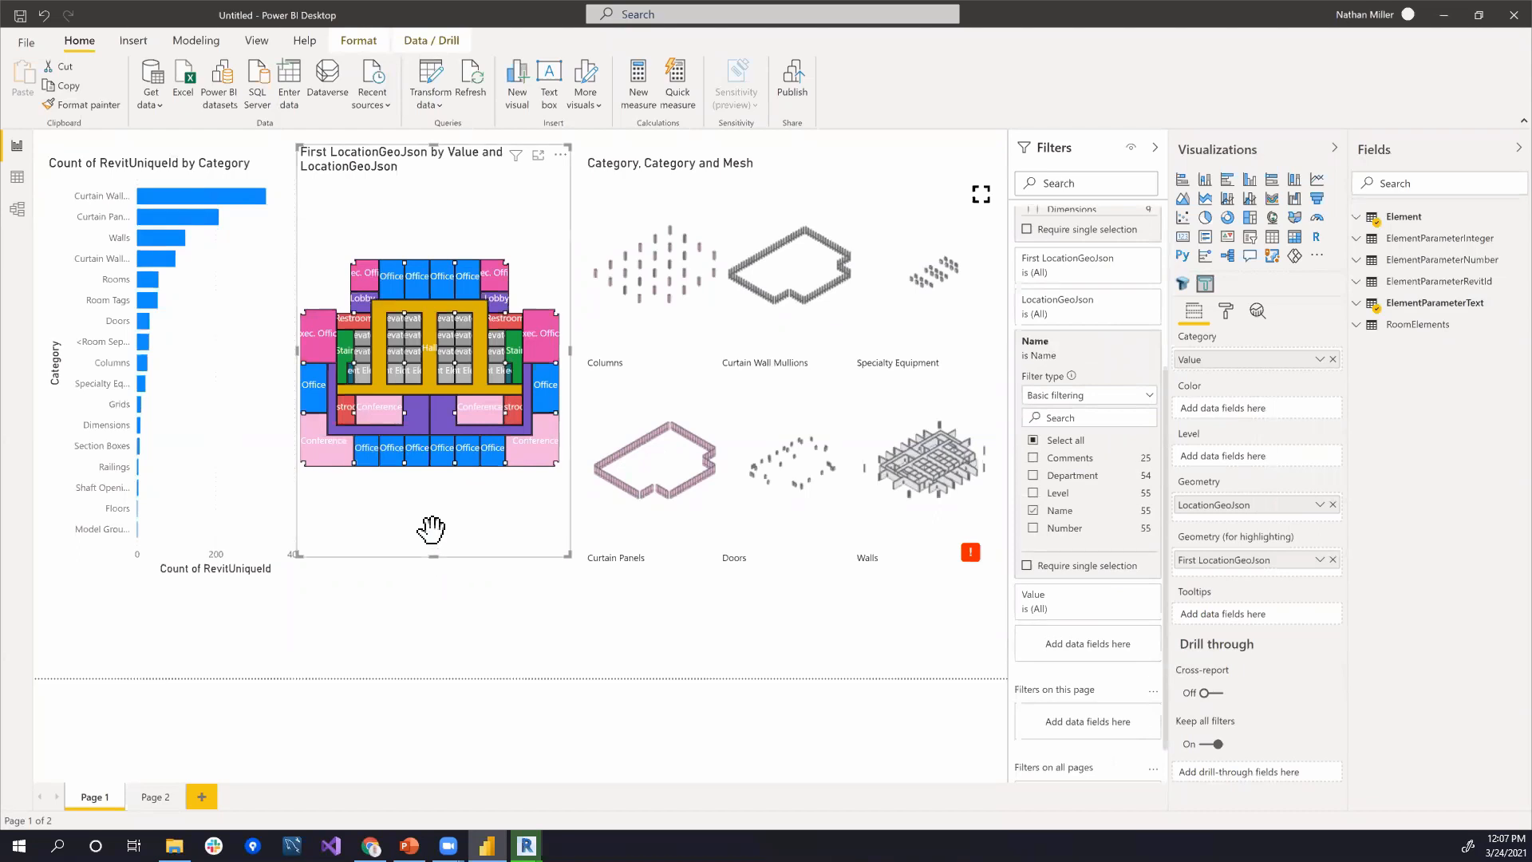
{"action": "left_click_drag", "start_coordinate": [479, 556], "coordinate": [478, 644]}
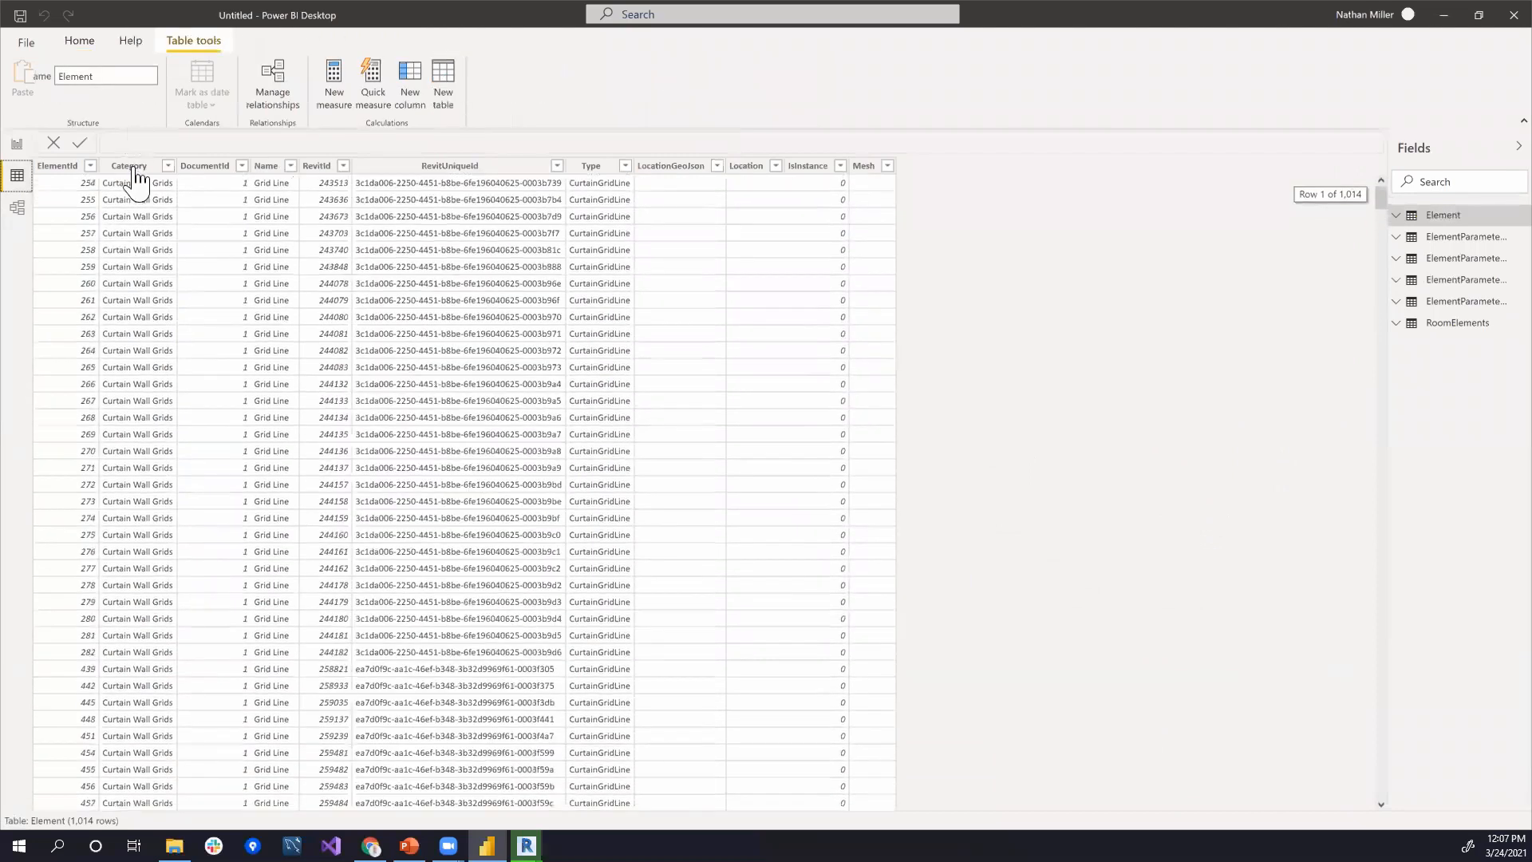
Step: In the data view, filter the Element table's Category column to show only Grids
{"action": "left_click", "coordinate": [129, 165]}
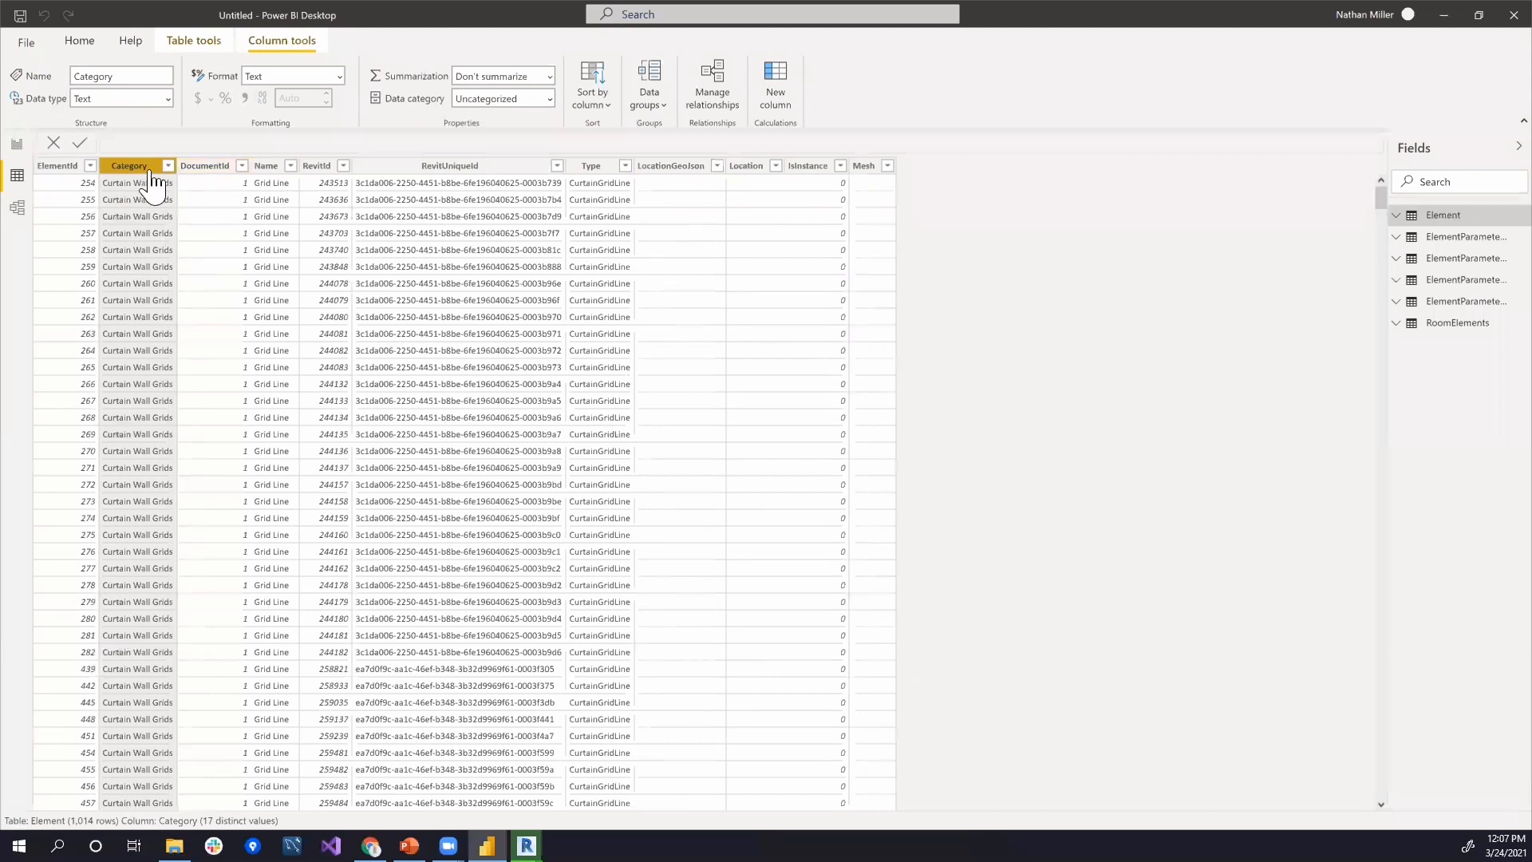
{"action": "scroll", "coordinate": [213, 326], "scroll_direction": "down", "scroll_amount": 5}
{"action": "scroll", "coordinate": [213, 325], "scroll_direction": "down", "scroll_amount": 20}
{"action": "scroll", "coordinate": [212, 326], "scroll_direction": "down", "scroll_amount": 20}
{"action": "scroll", "coordinate": [212, 326], "scroll_direction": "down", "scroll_amount": 20}
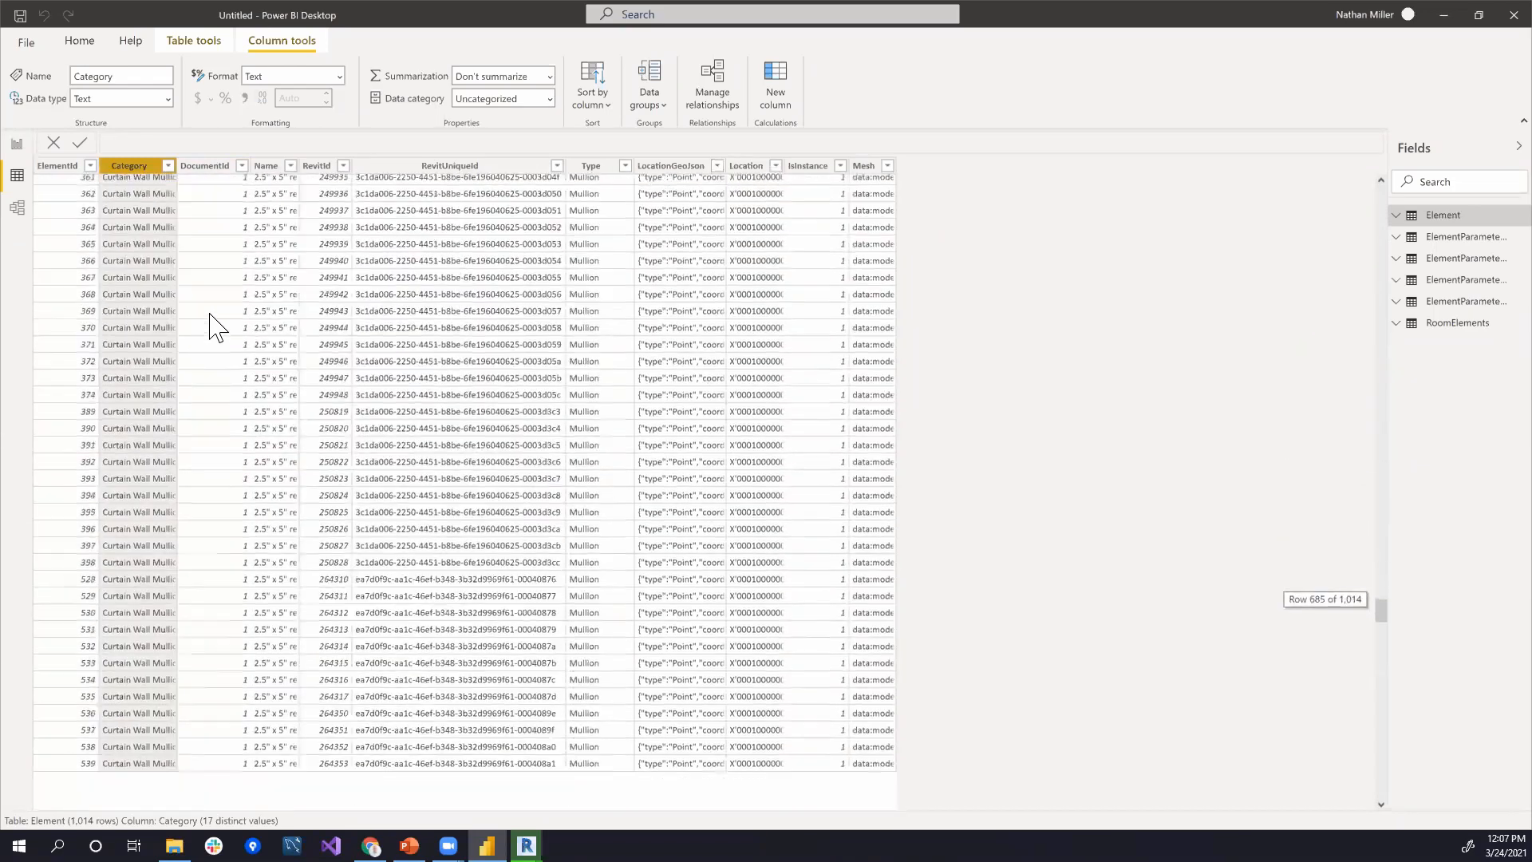
{"action": "scroll", "coordinate": [212, 326], "scroll_direction": "down", "scroll_amount": 20}
{"action": "scroll", "coordinate": [212, 325], "scroll_direction": "down", "scroll_amount": 5}
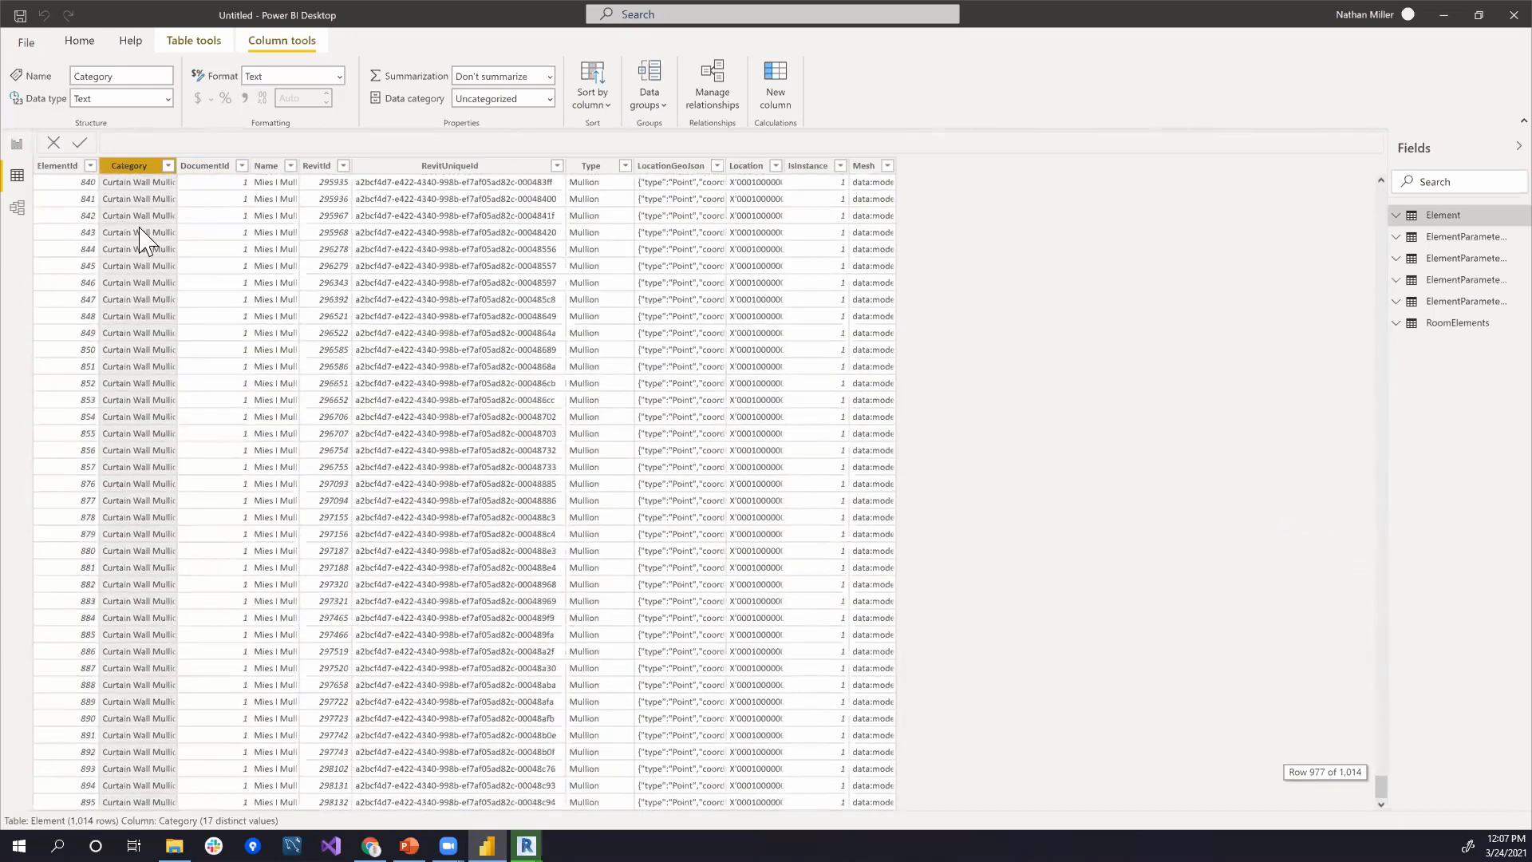
{"action": "left_click", "coordinate": [168, 166]}
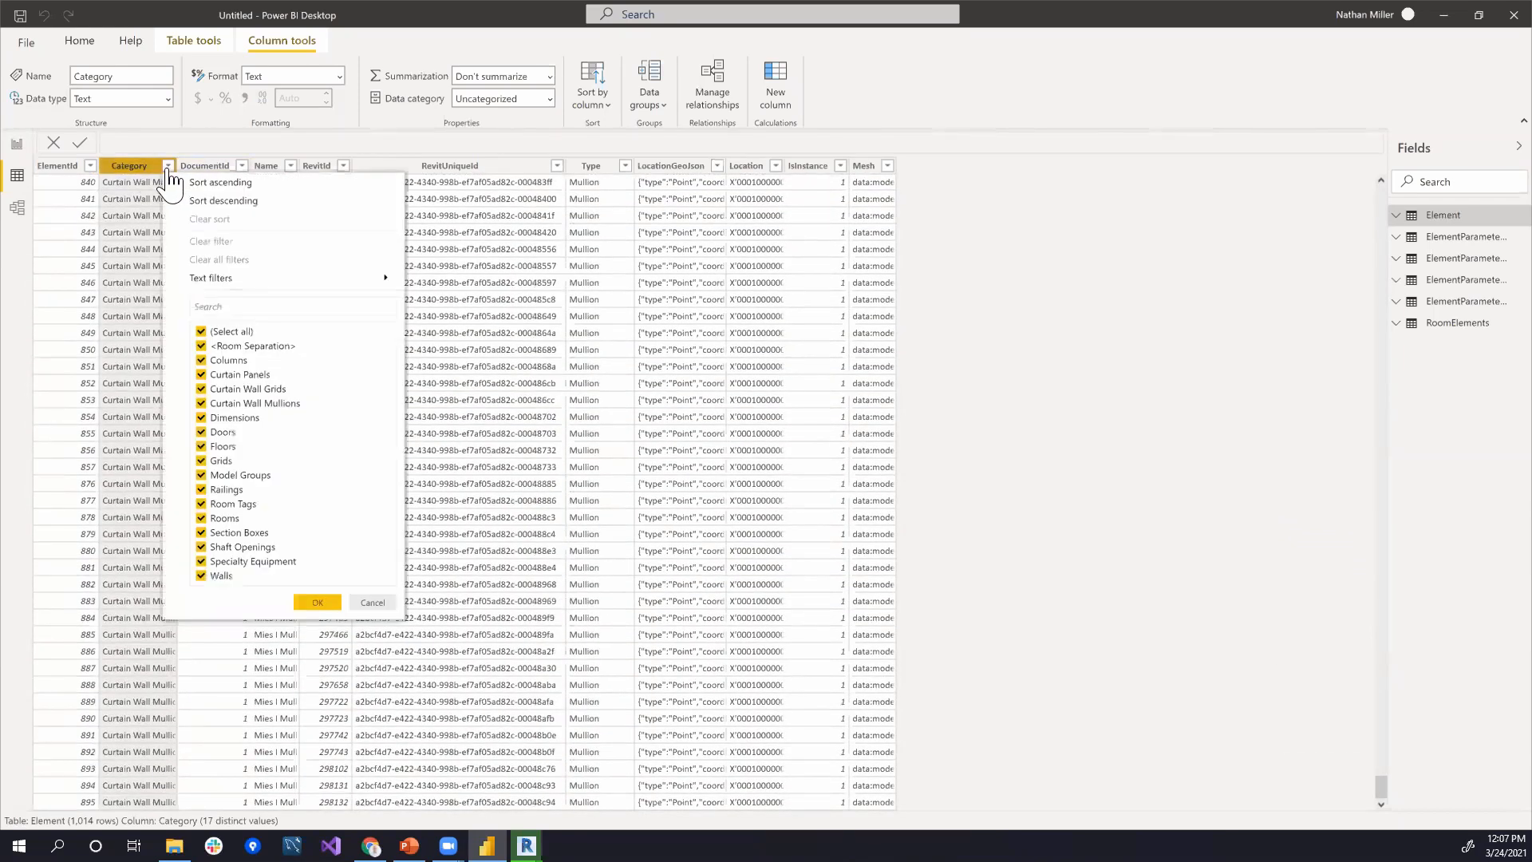
{"action": "left_click", "coordinate": [208, 332]}
{"action": "left_click", "coordinate": [202, 461]}
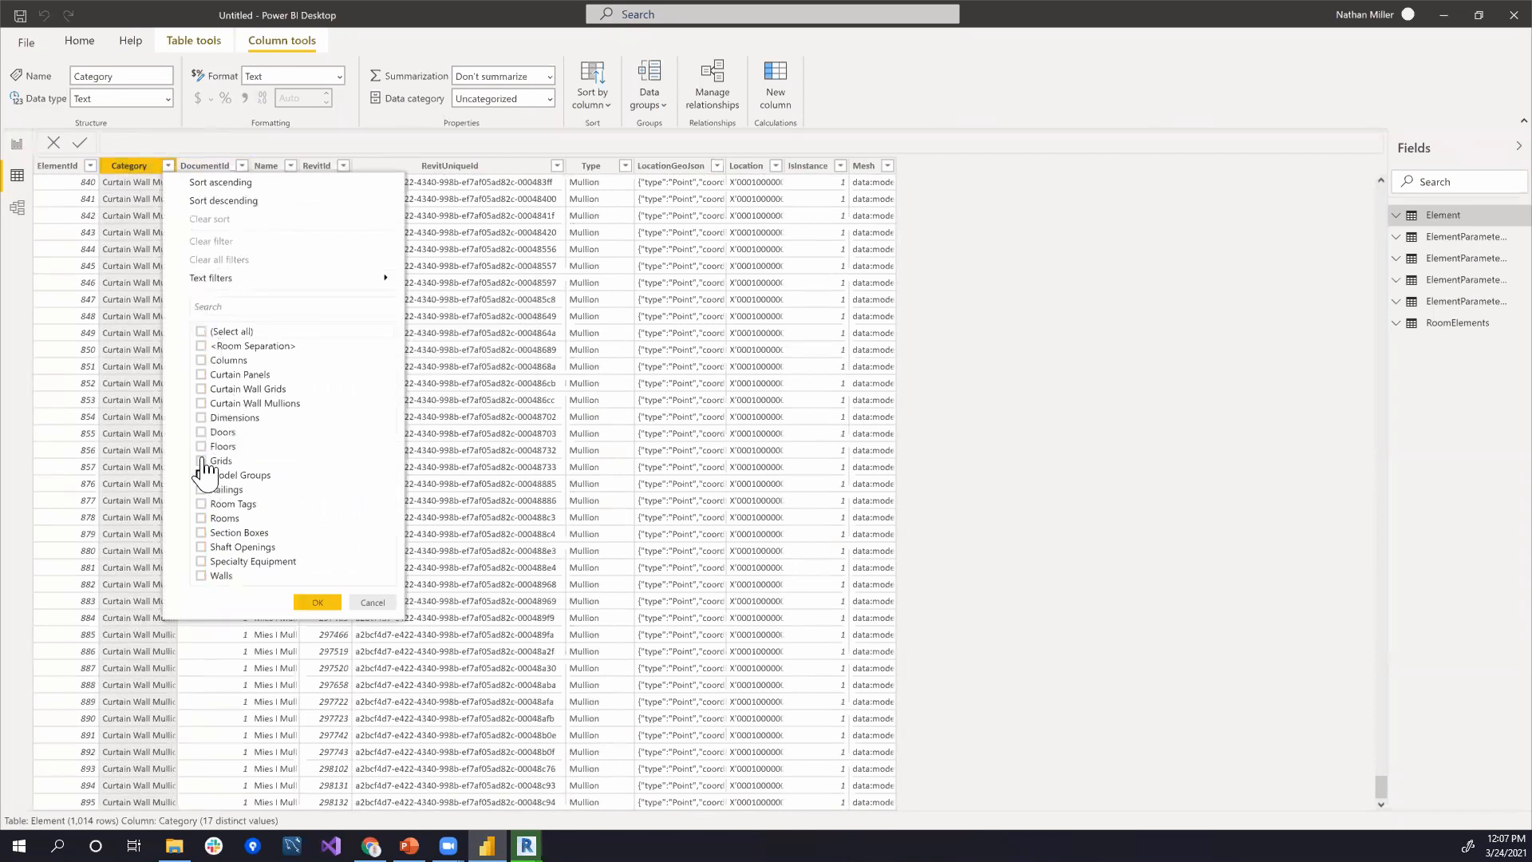
{"action": "left_click", "coordinate": [313, 606]}
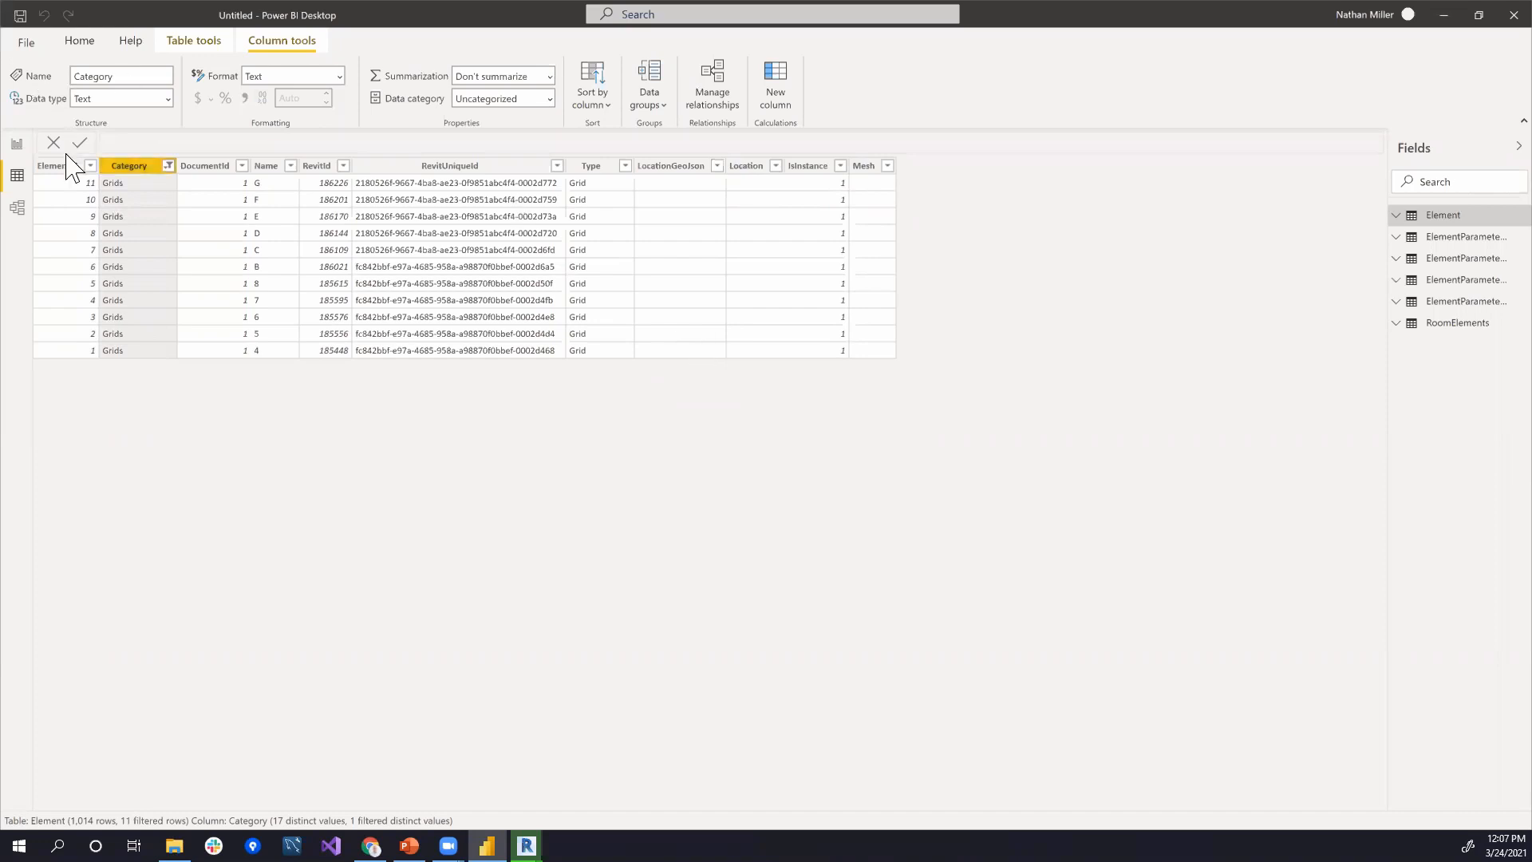
Step: Return to the report and stretch Page 1's floor plan visual down to about the bar chart's bottom edge, then deselect it
{"action": "left_click", "coordinate": [17, 144]}
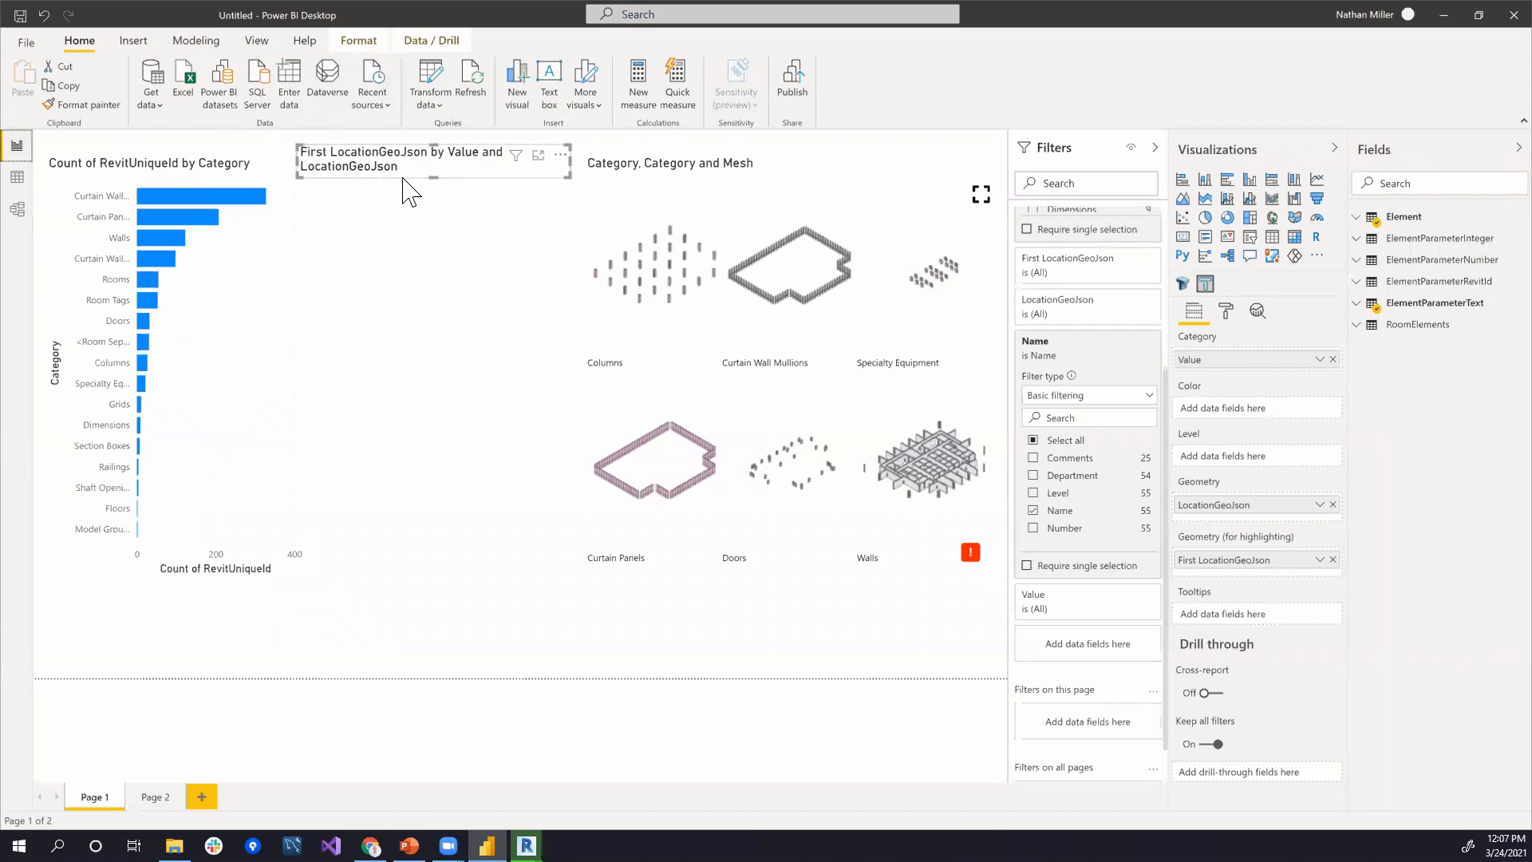
{"action": "left_click_drag", "start_coordinate": [435, 174], "coordinate": [446, 528]}
{"action": "left_click_drag", "start_coordinate": [446, 592], "coordinate": [450, 584]}
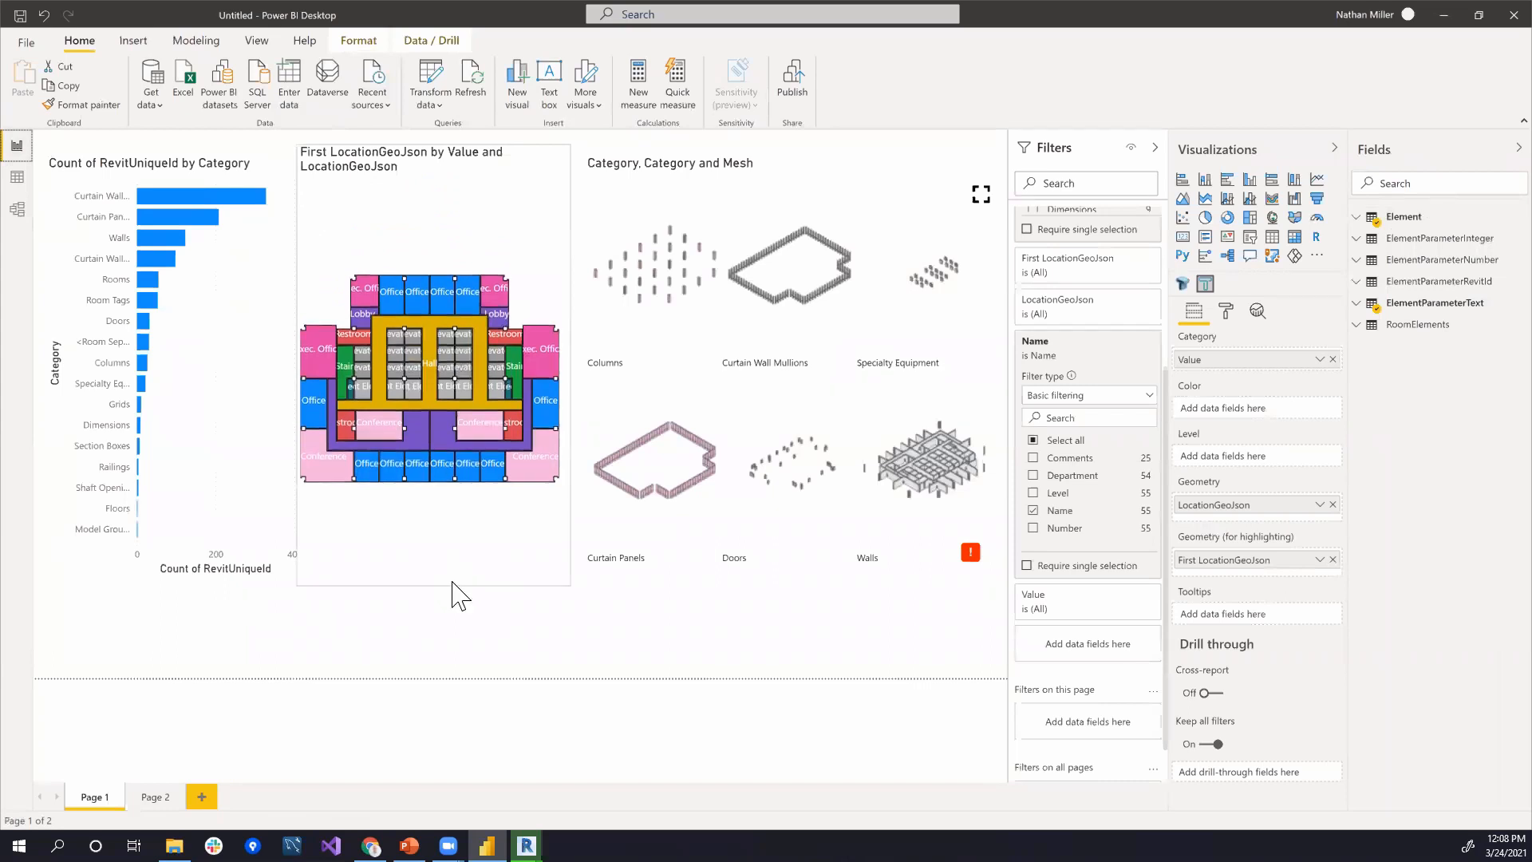
{"action": "left_click", "coordinate": [490, 615]}
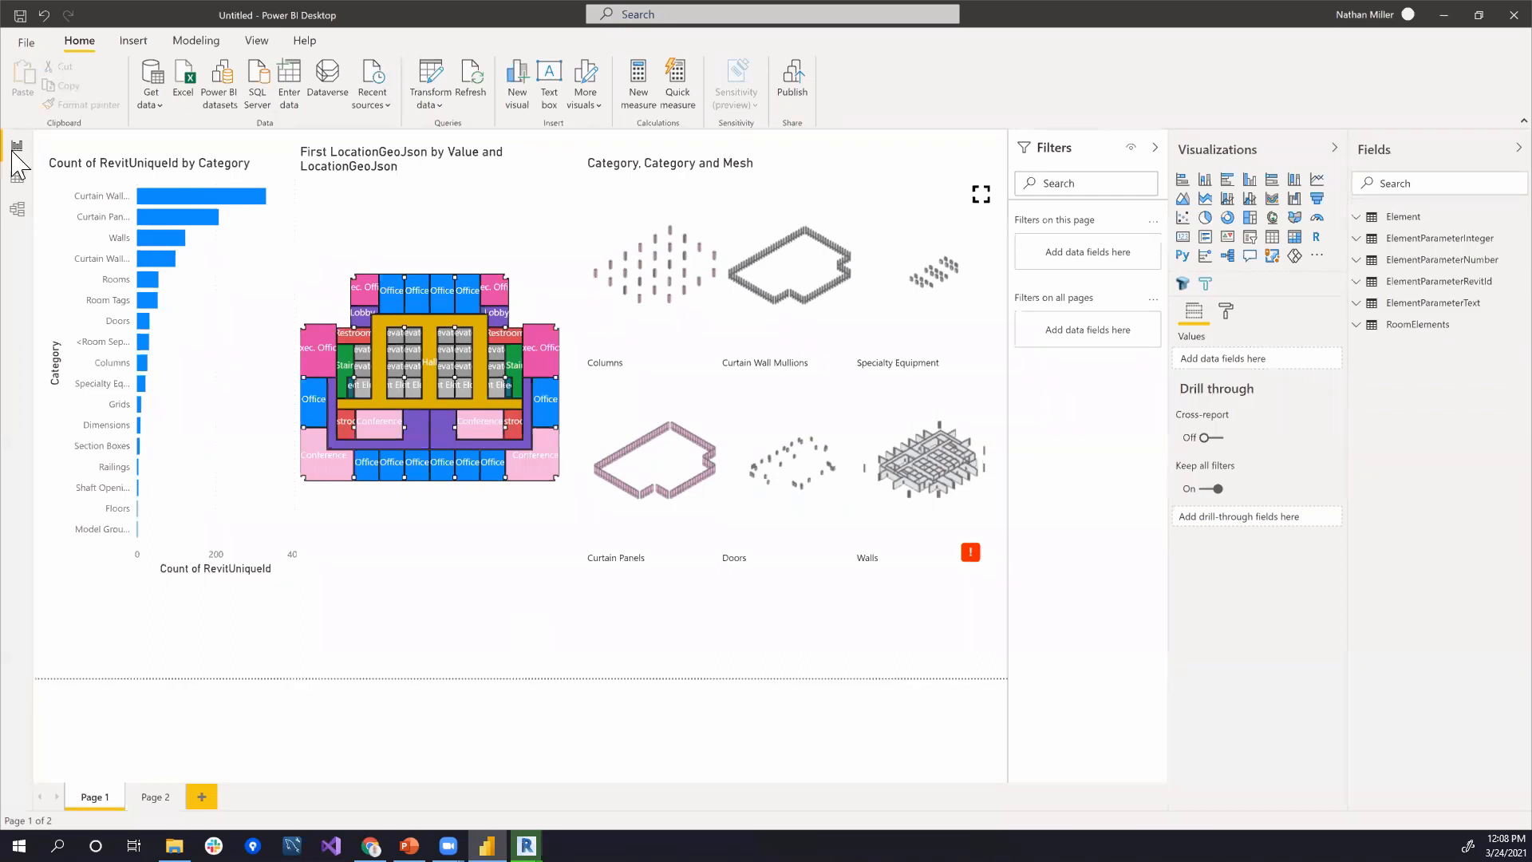
Step: Open the model view and examine the relationships linking Element to the ElementParameter tables and RoomElements
{"action": "left_click", "coordinate": [18, 209]}
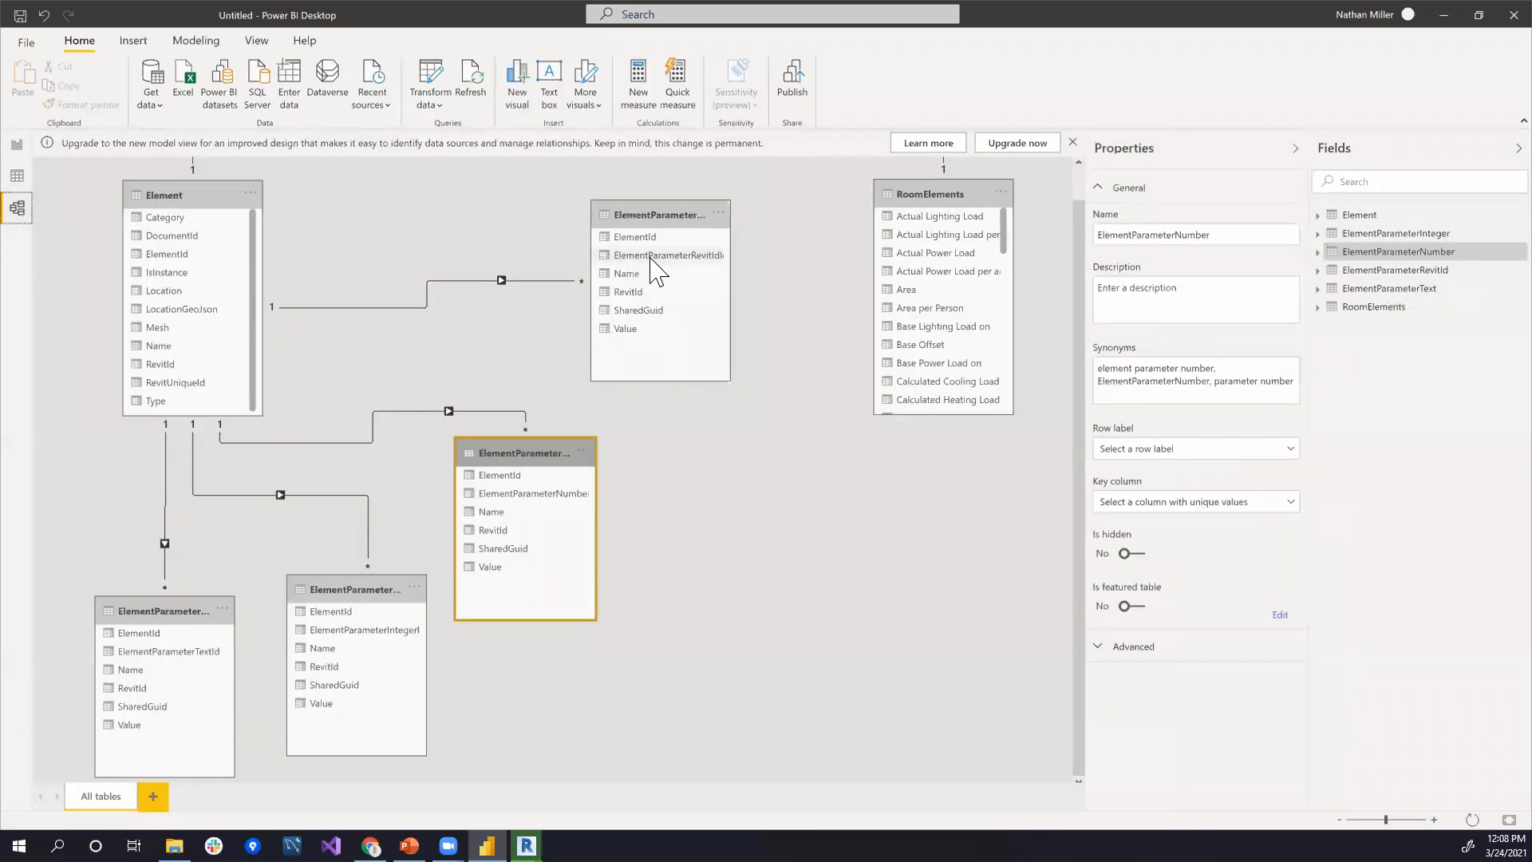
{"action": "left_click", "coordinate": [361, 231]}
{"action": "scroll", "coordinate": [391, 351], "scroll_direction": "up", "scroll_amount": 1}
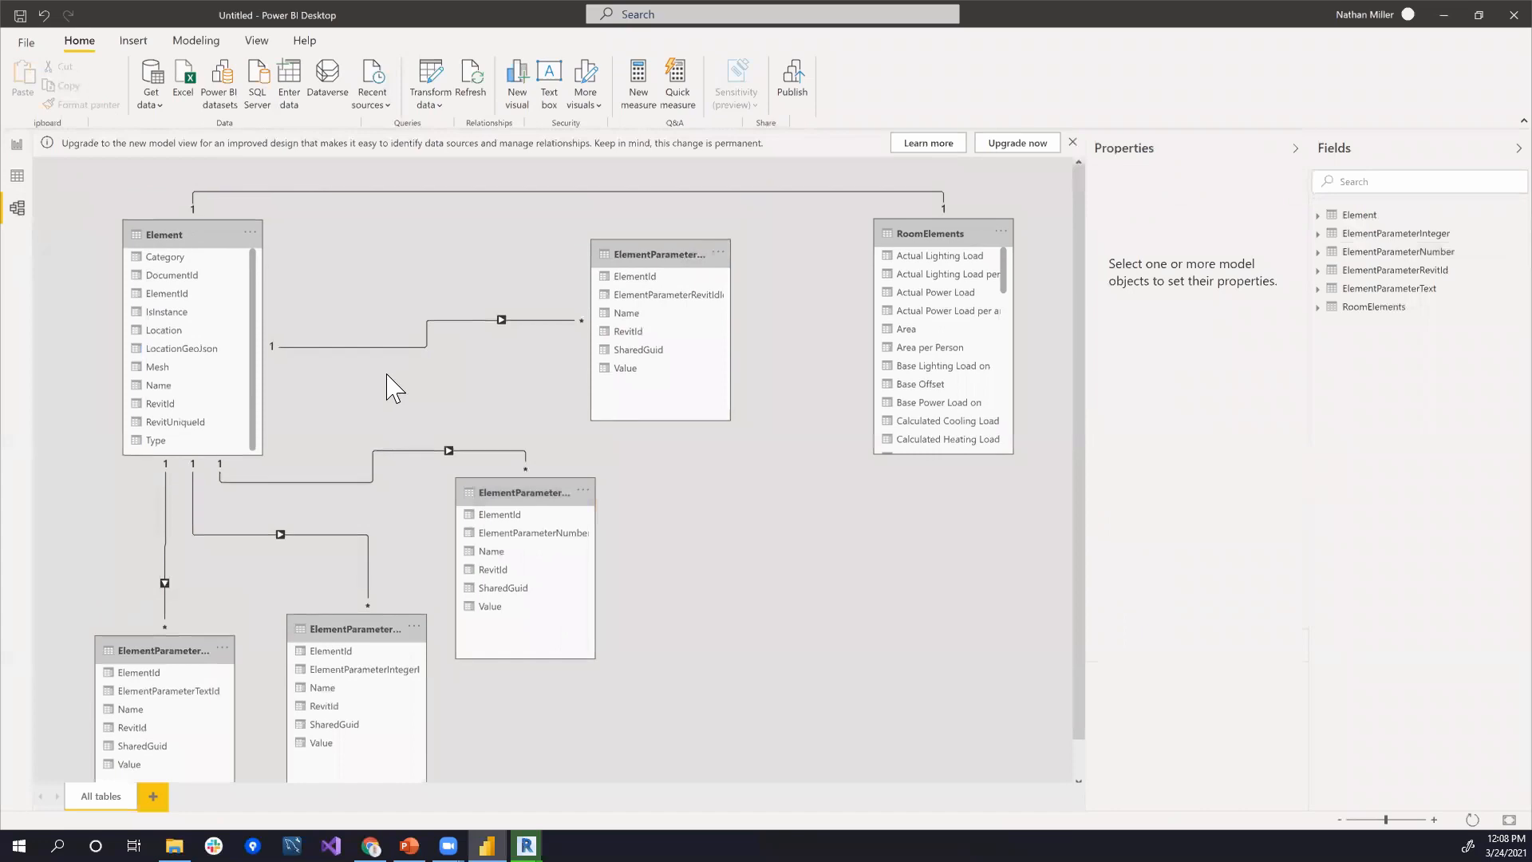
Step: Rearrange the relationship diagram by shifting the Element table and the ElementParameterRevitId table slightly from their current places
{"action": "scroll", "coordinate": [356, 266], "scroll_direction": "down", "scroll_amount": 1}
{"action": "scroll", "coordinate": [354, 269], "scroll_direction": "up", "scroll_amount": 1}
{"action": "scroll", "coordinate": [441, 455], "scroll_direction": "down", "scroll_amount": 1}
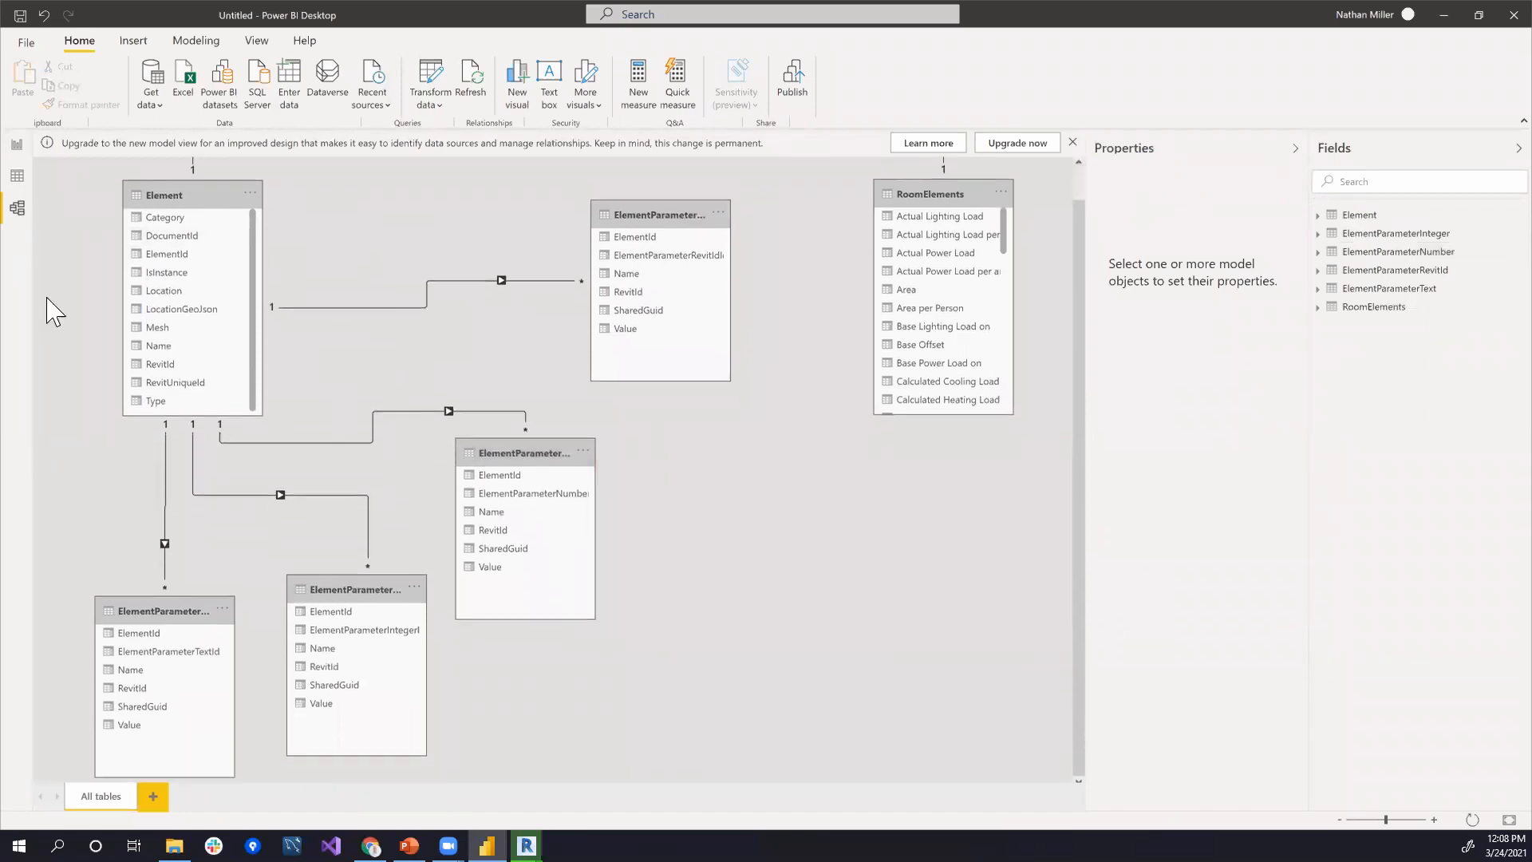
{"action": "left_click_drag", "start_coordinate": [162, 207], "coordinate": [110, 207]}
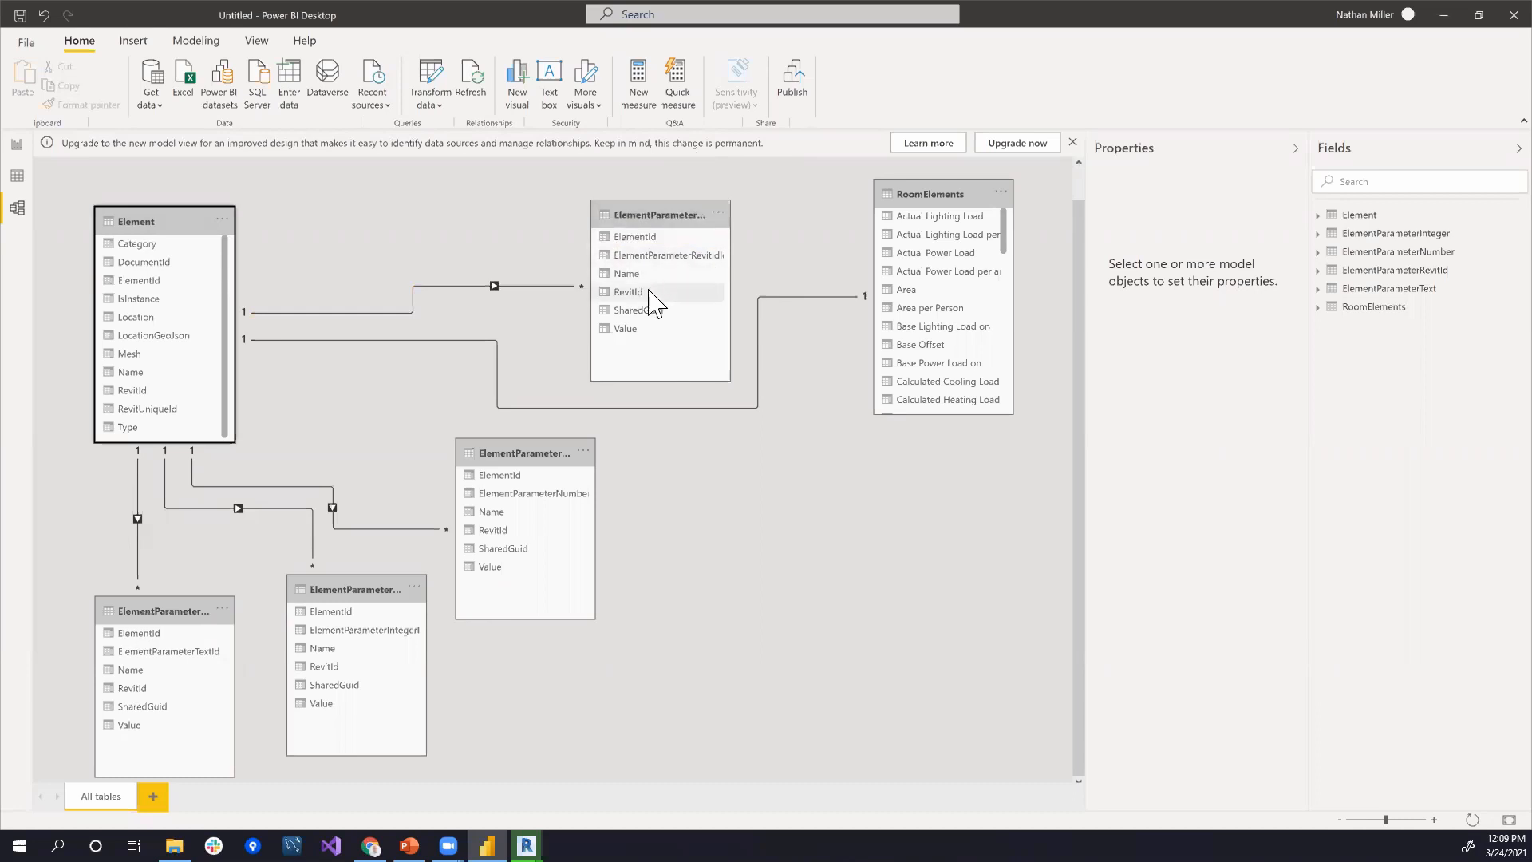
{"action": "mouse_move", "coordinate": [656, 210]}
{"action": "left_mouse_down"}
{"action": "mouse_move", "coordinate": [575, 194]}
{"action": "mouse_move", "coordinate": [629, 200]}
{"action": "left_mouse_up"}
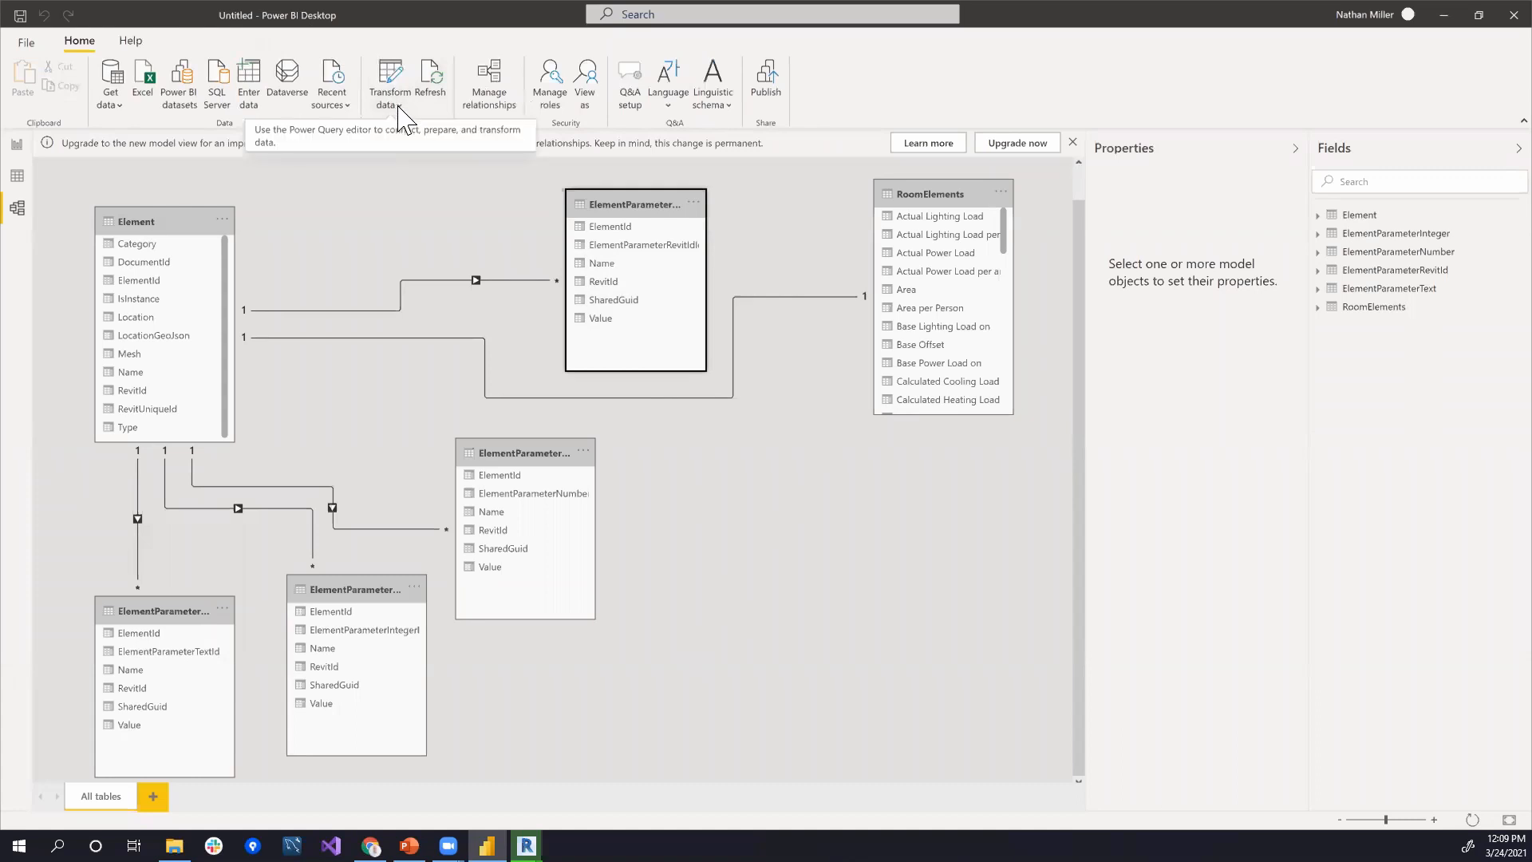
Step: Connect to the recently used ODBC source rac_advanced_sample_project.db to list its tables
{"action": "left_click", "coordinate": [401, 107]}
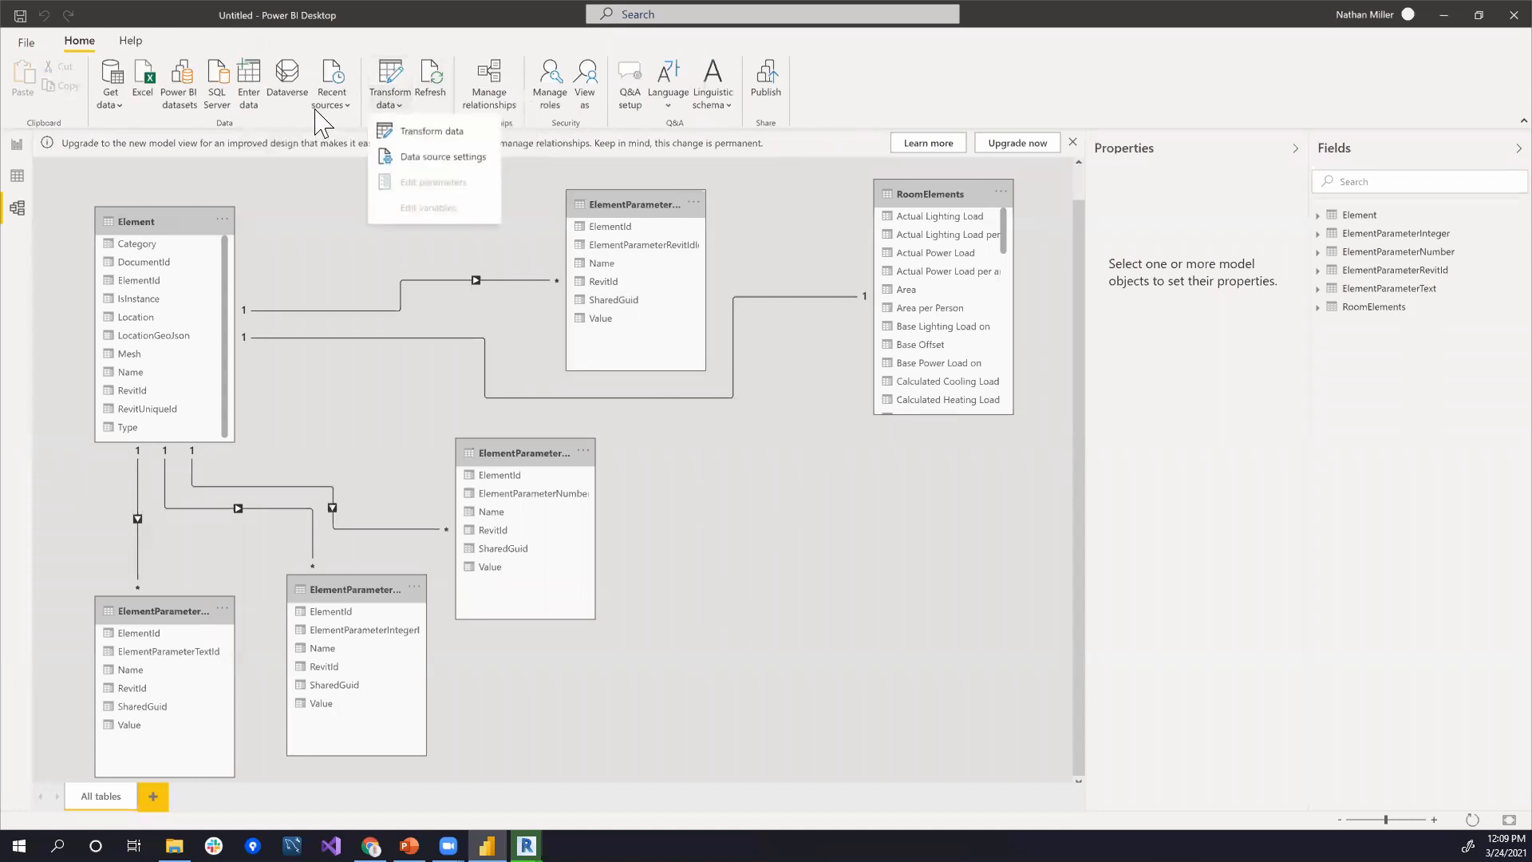
{"action": "left_click", "coordinate": [339, 107]}
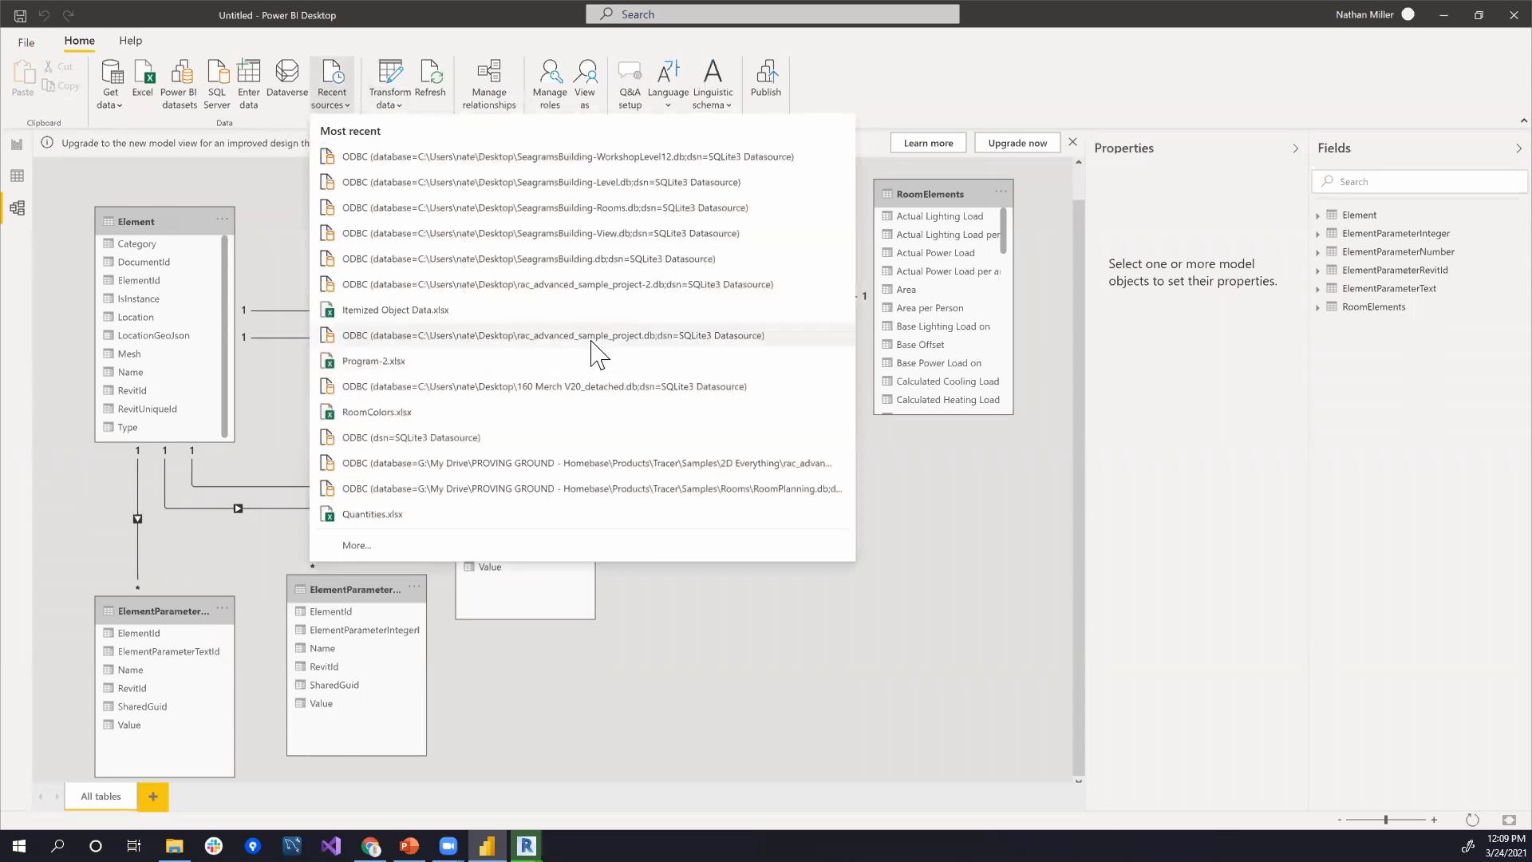
{"action": "left_click", "coordinate": [592, 341]}
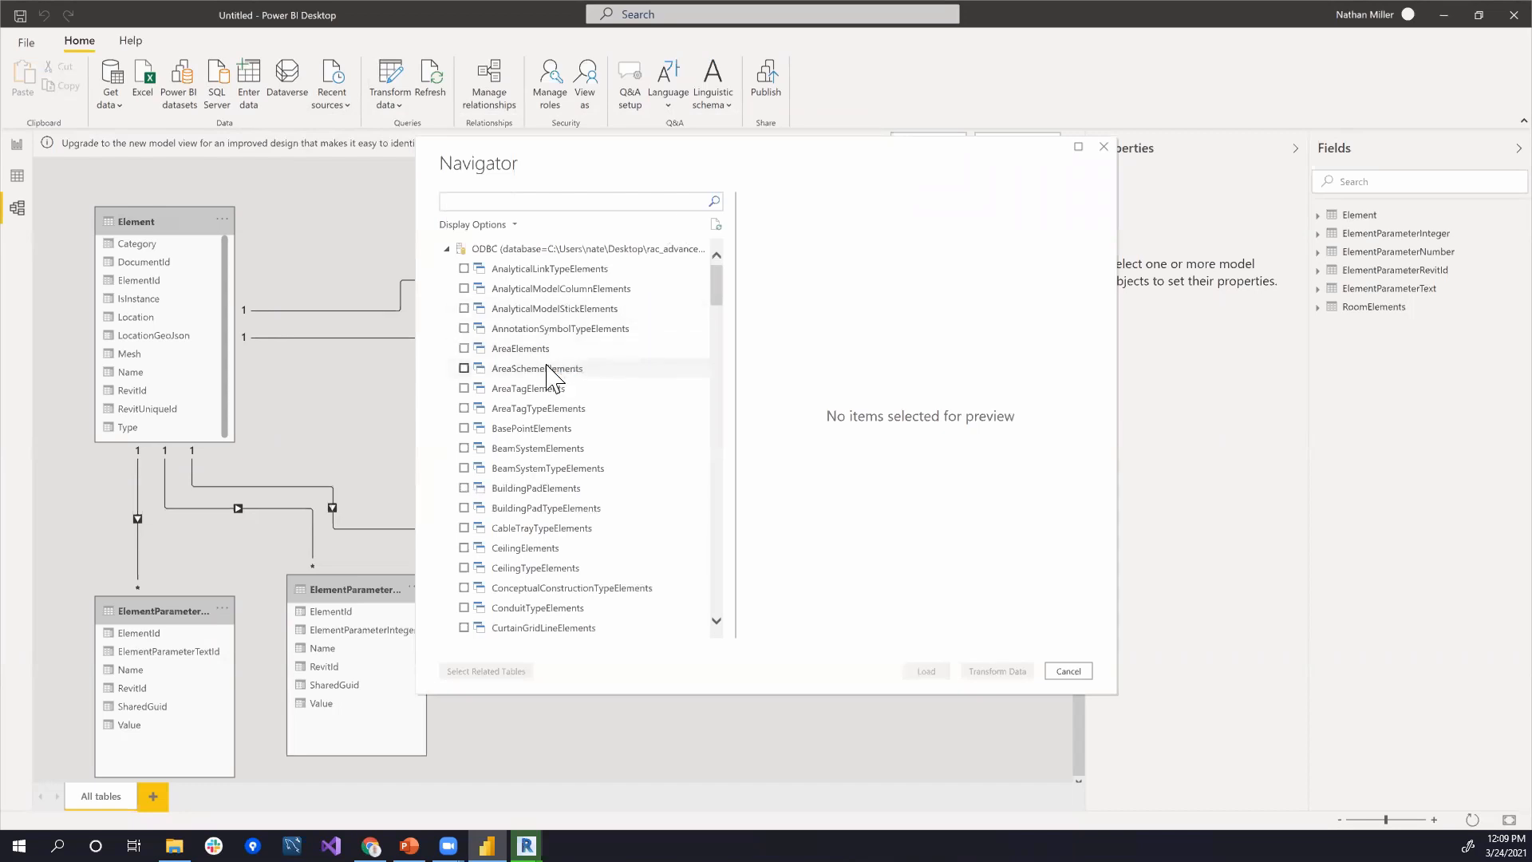
Step: Select the FamilyInstanceElements and FamilySymbolElements tables for import from the sample project database
{"action": "scroll", "coordinate": [554, 383], "scroll_direction": "down", "scroll_amount": 6}
{"action": "scroll", "coordinate": [558, 450], "scroll_direction": "down", "scroll_amount": 3}
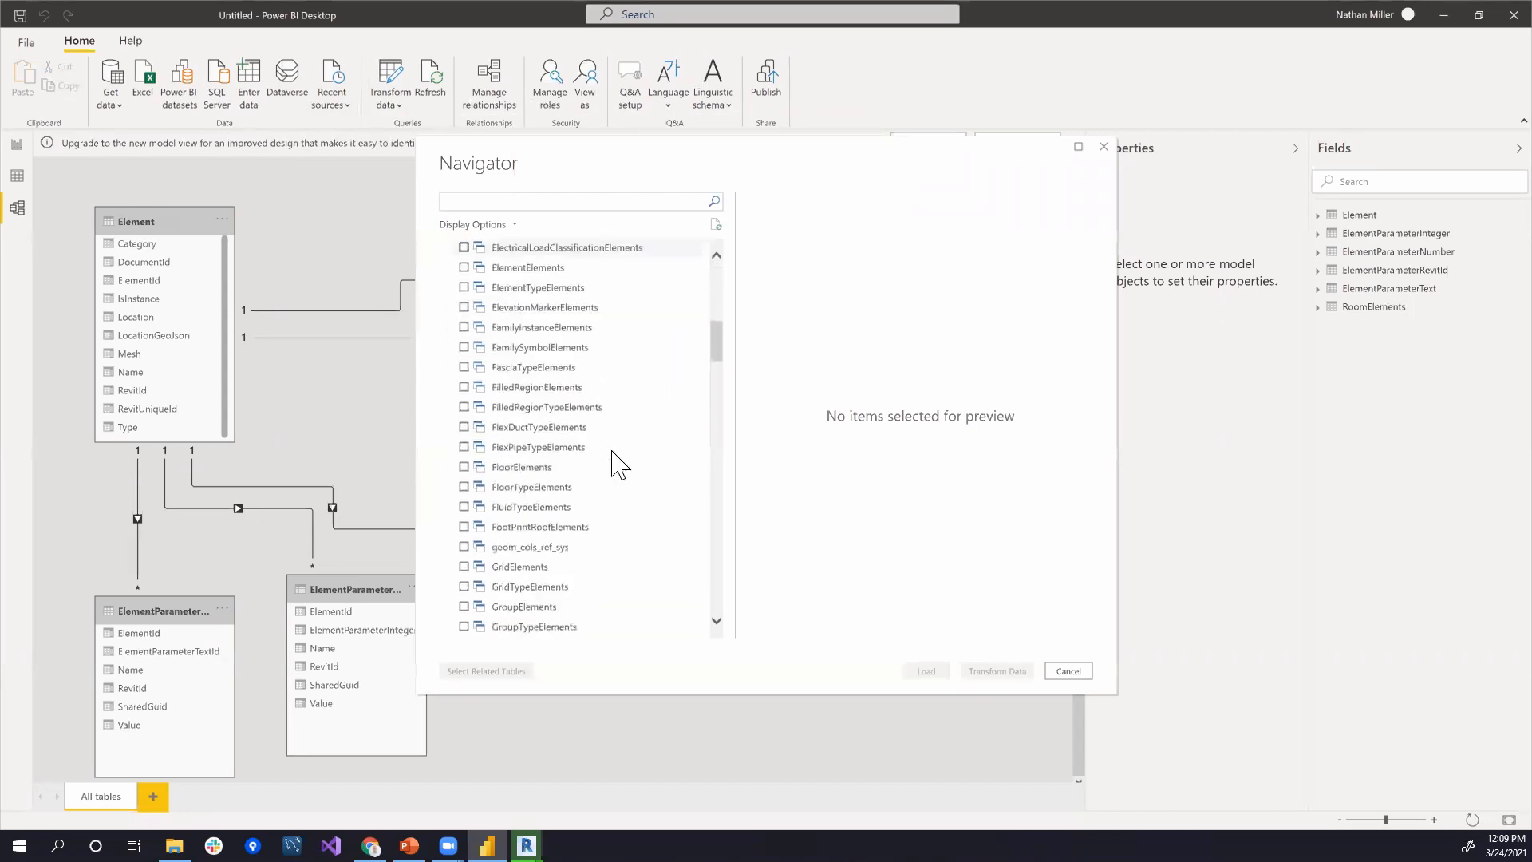
{"action": "left_click", "coordinate": [459, 370]}
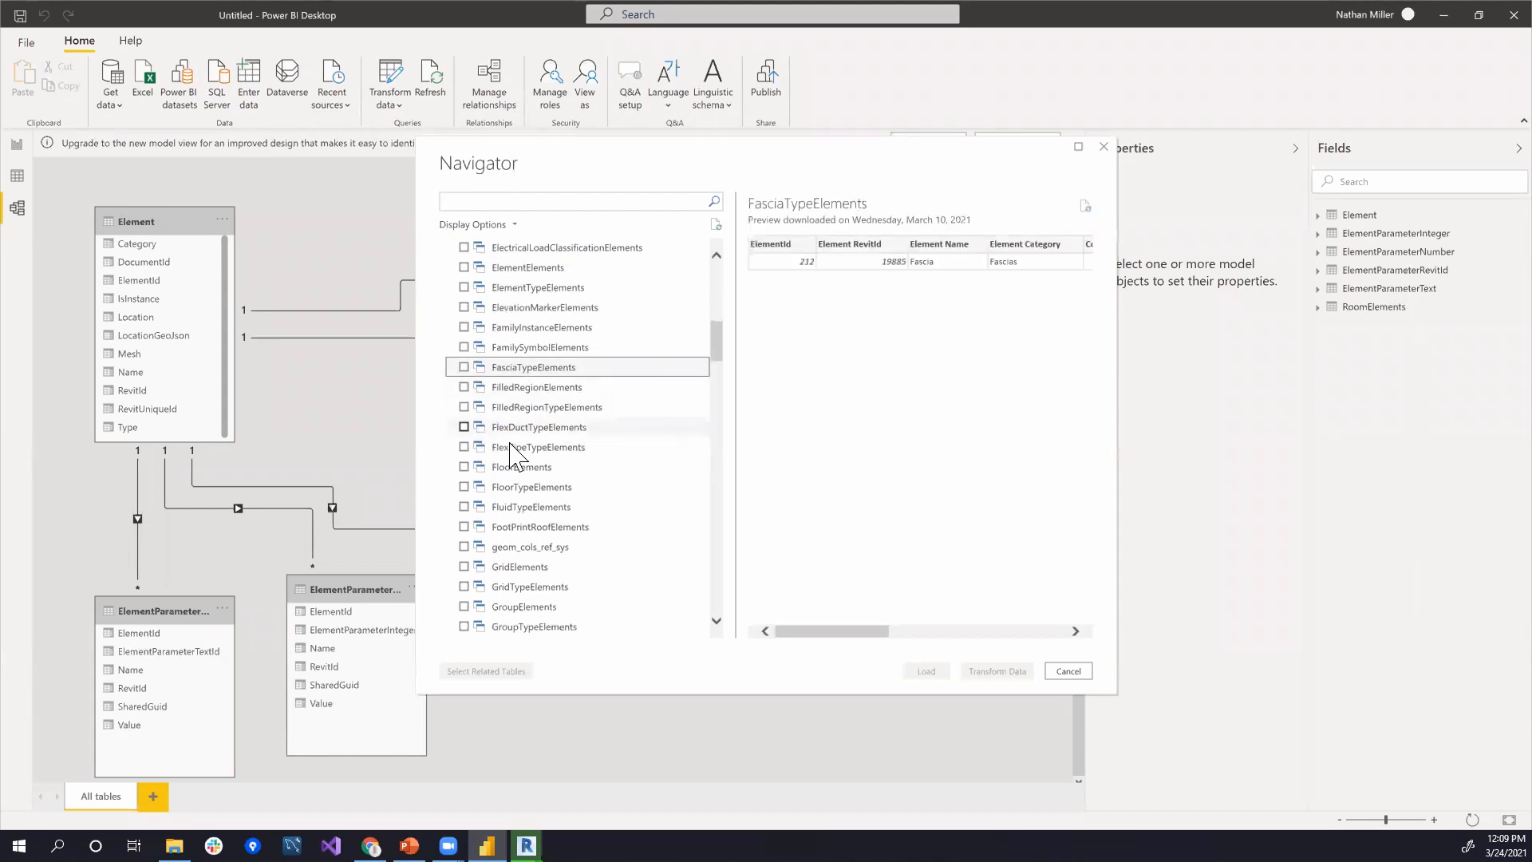
{"action": "left_click", "coordinate": [464, 328]}
{"action": "left_click", "coordinate": [465, 347]}
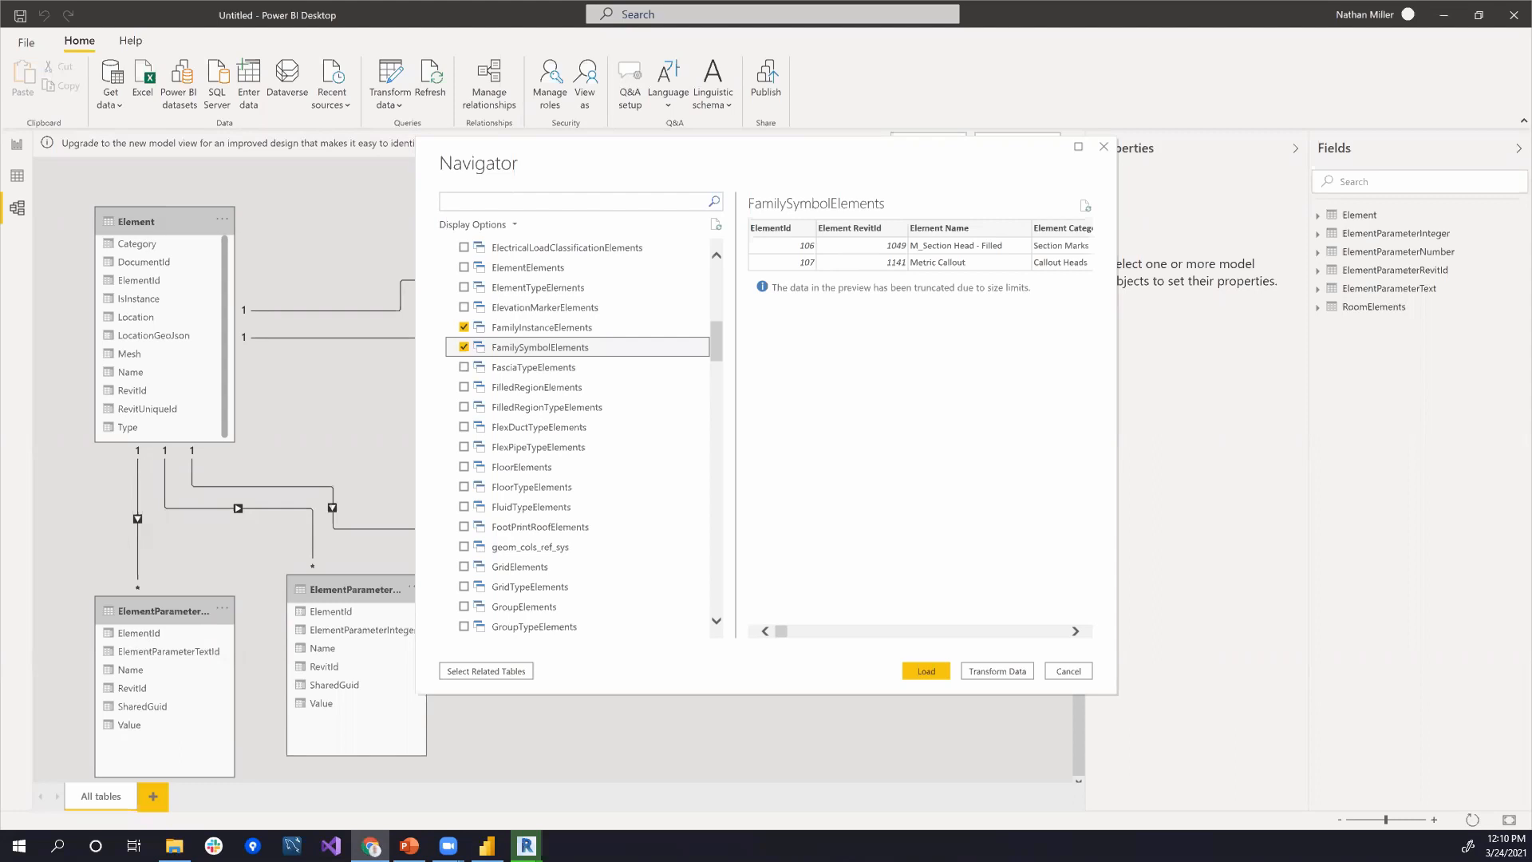
Step: Switch to Chrome, open the Tracer product page on the Proving Ground Apps site and skim its overview
{"action": "left_click_drag", "start_coordinate": [798, 0], "coordinate": [798, 2]}
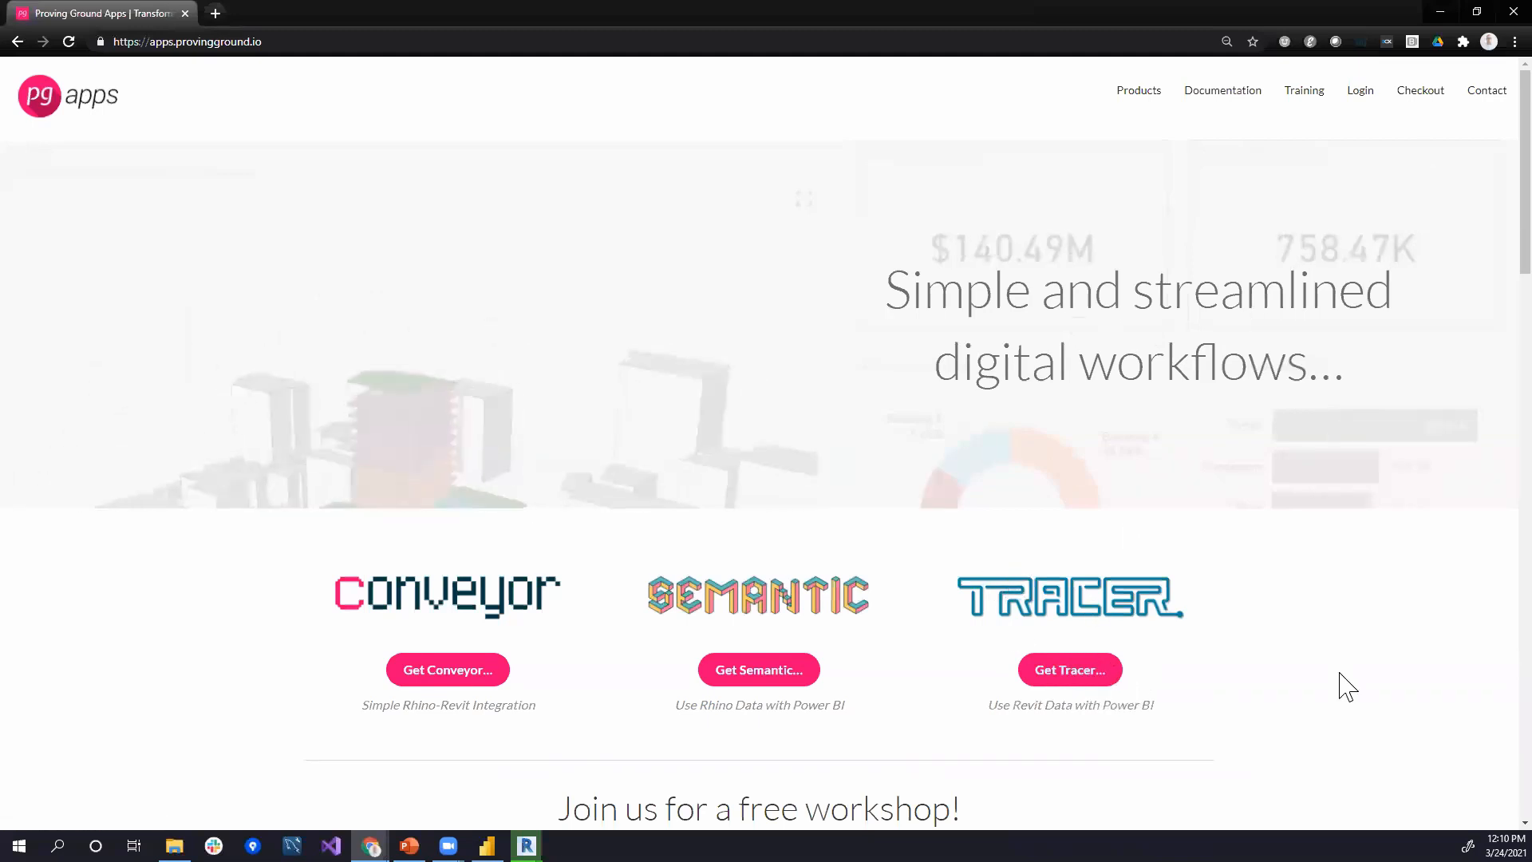
{"action": "left_click", "coordinate": [1062, 671]}
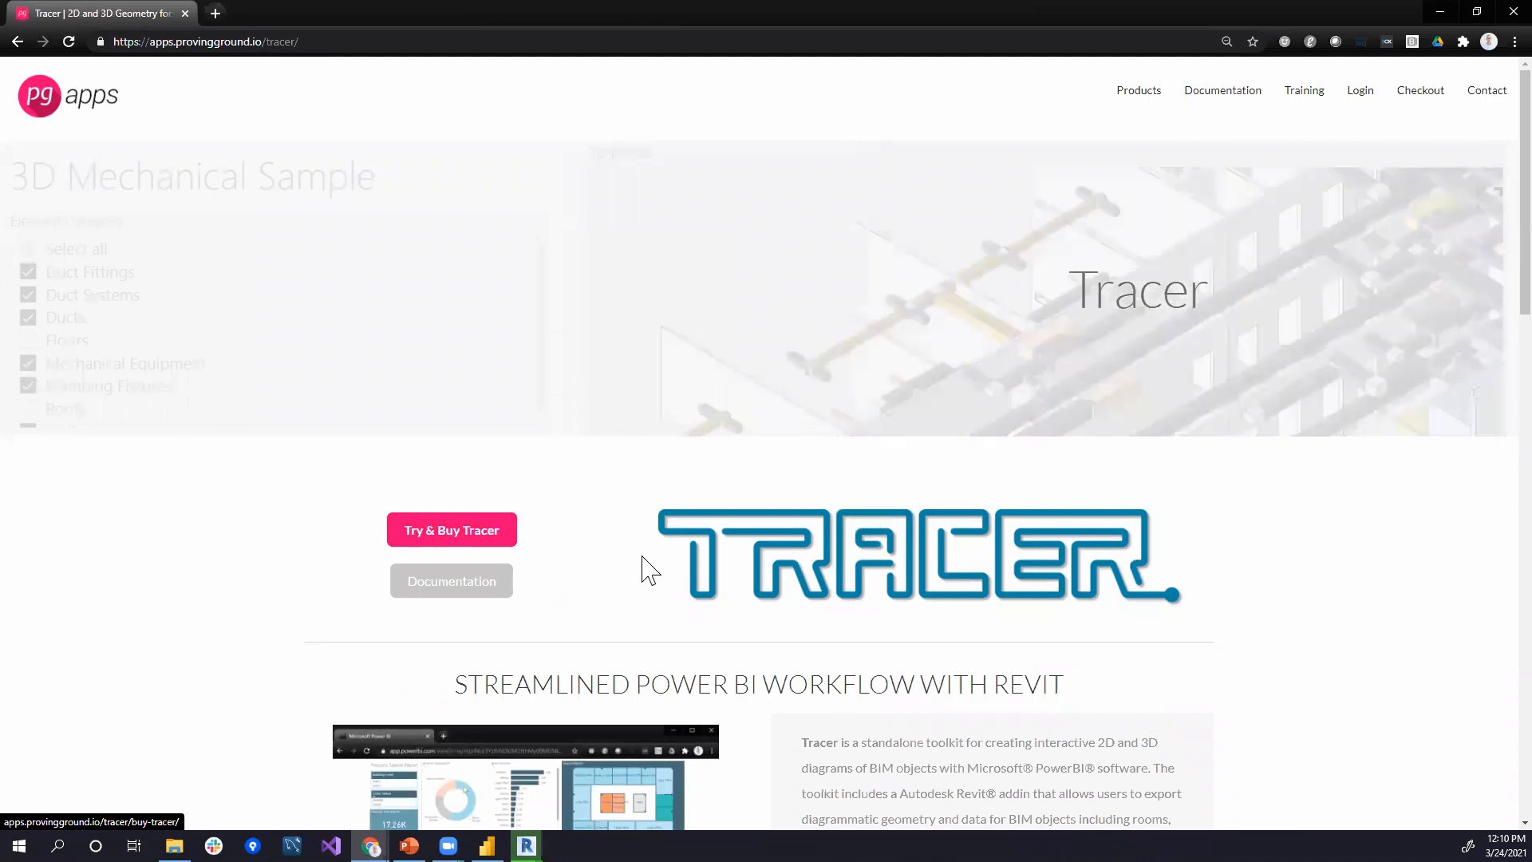
{"action": "scroll", "coordinate": [689, 578], "scroll_direction": "down", "scroll_amount": 3}
{"action": "scroll", "coordinate": [719, 587], "scroll_direction": "down", "scroll_amount": 6}
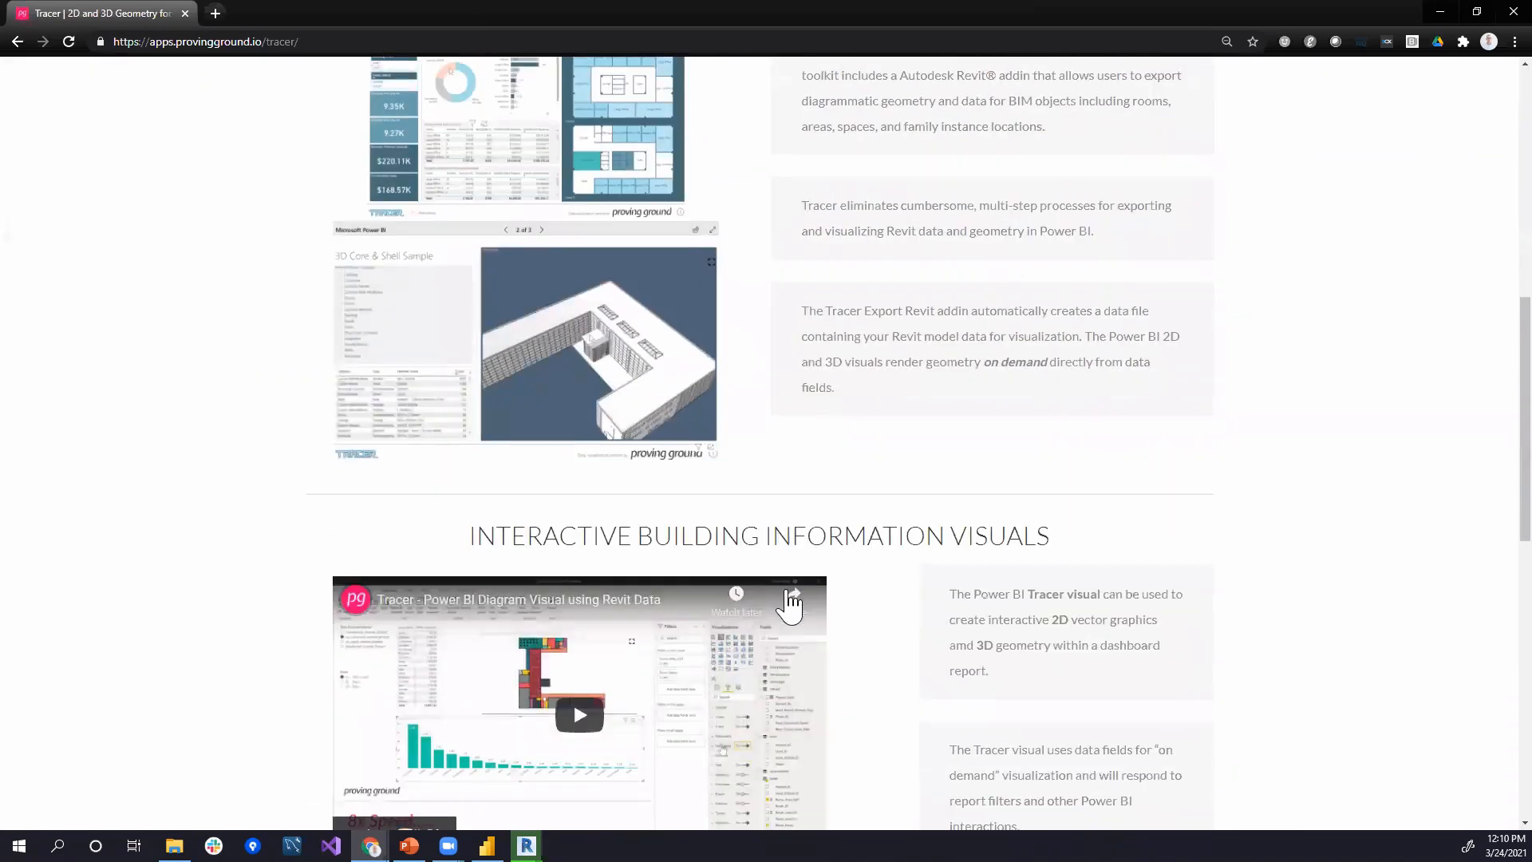
{"action": "scroll", "coordinate": [790, 606], "scroll_direction": "up", "scroll_amount": 2}
{"action": "scroll", "coordinate": [792, 602], "scroll_direction": "up", "scroll_amount": 6}
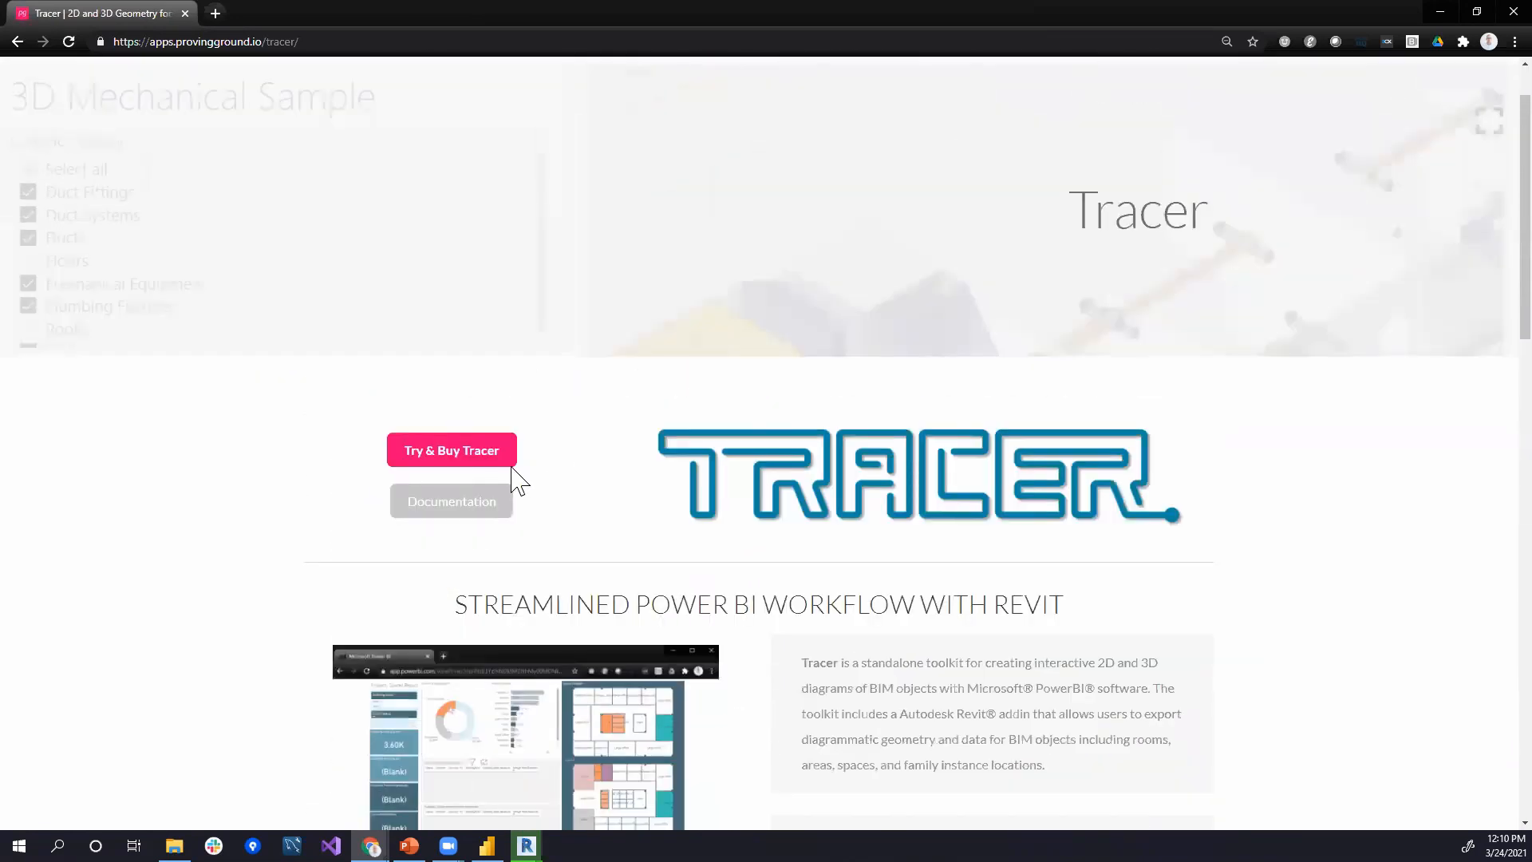
Step: Open the Tracer documentation and review its list of articles
{"action": "left_click", "coordinate": [470, 517]}
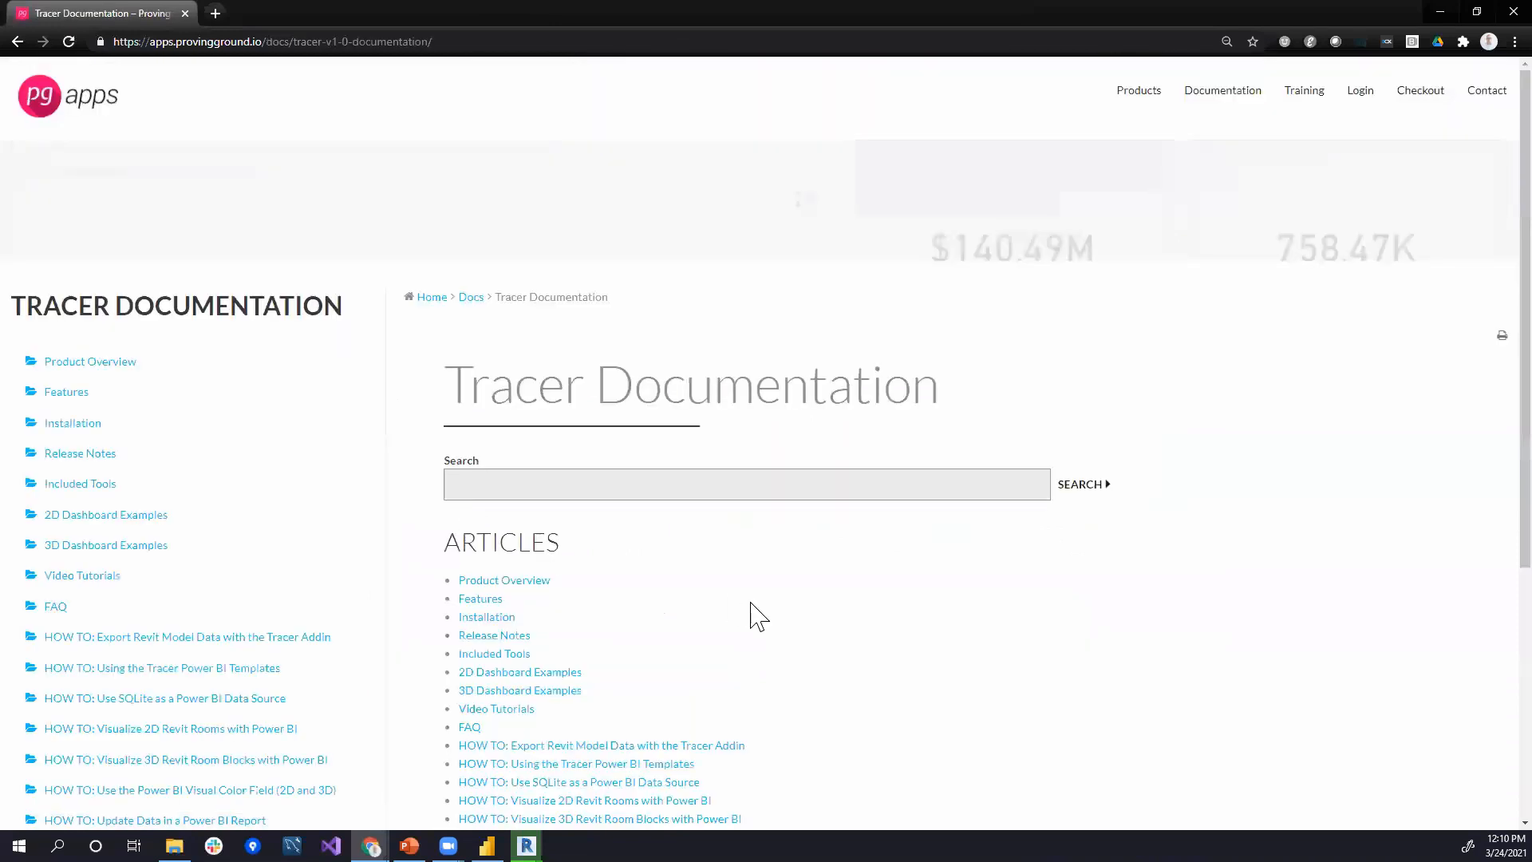
{"action": "scroll", "coordinate": [753, 615], "scroll_direction": "down", "scroll_amount": 4}
{"action": "scroll", "coordinate": [757, 617], "scroll_direction": "up", "scroll_amount": 3}
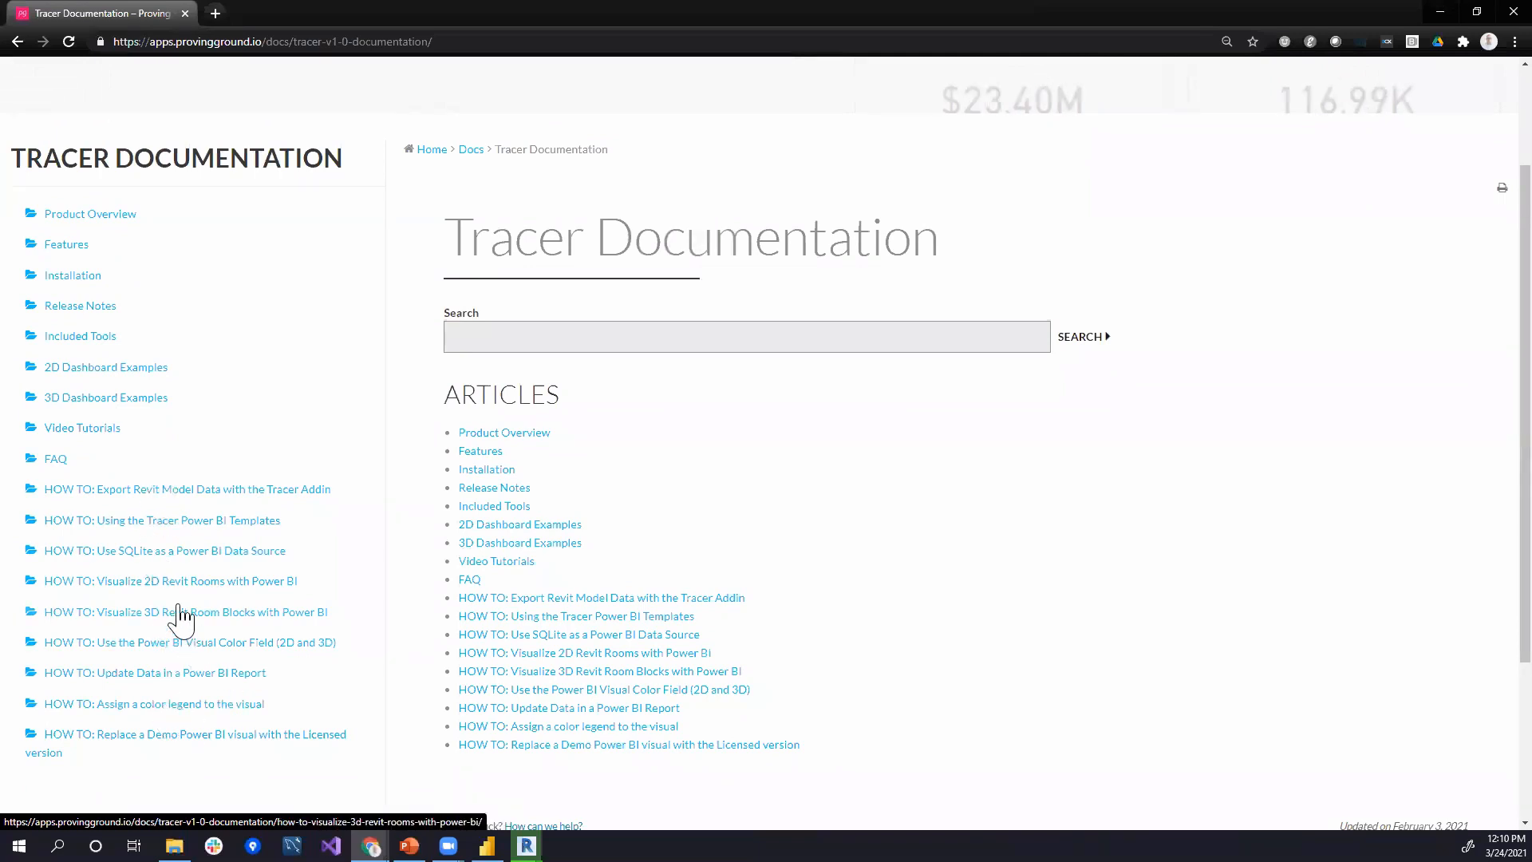
Step: Open the Video Tutorials article and examine the tutorials on exporting Revit models and building Tracer visuals
{"action": "left_click", "coordinate": [525, 562]}
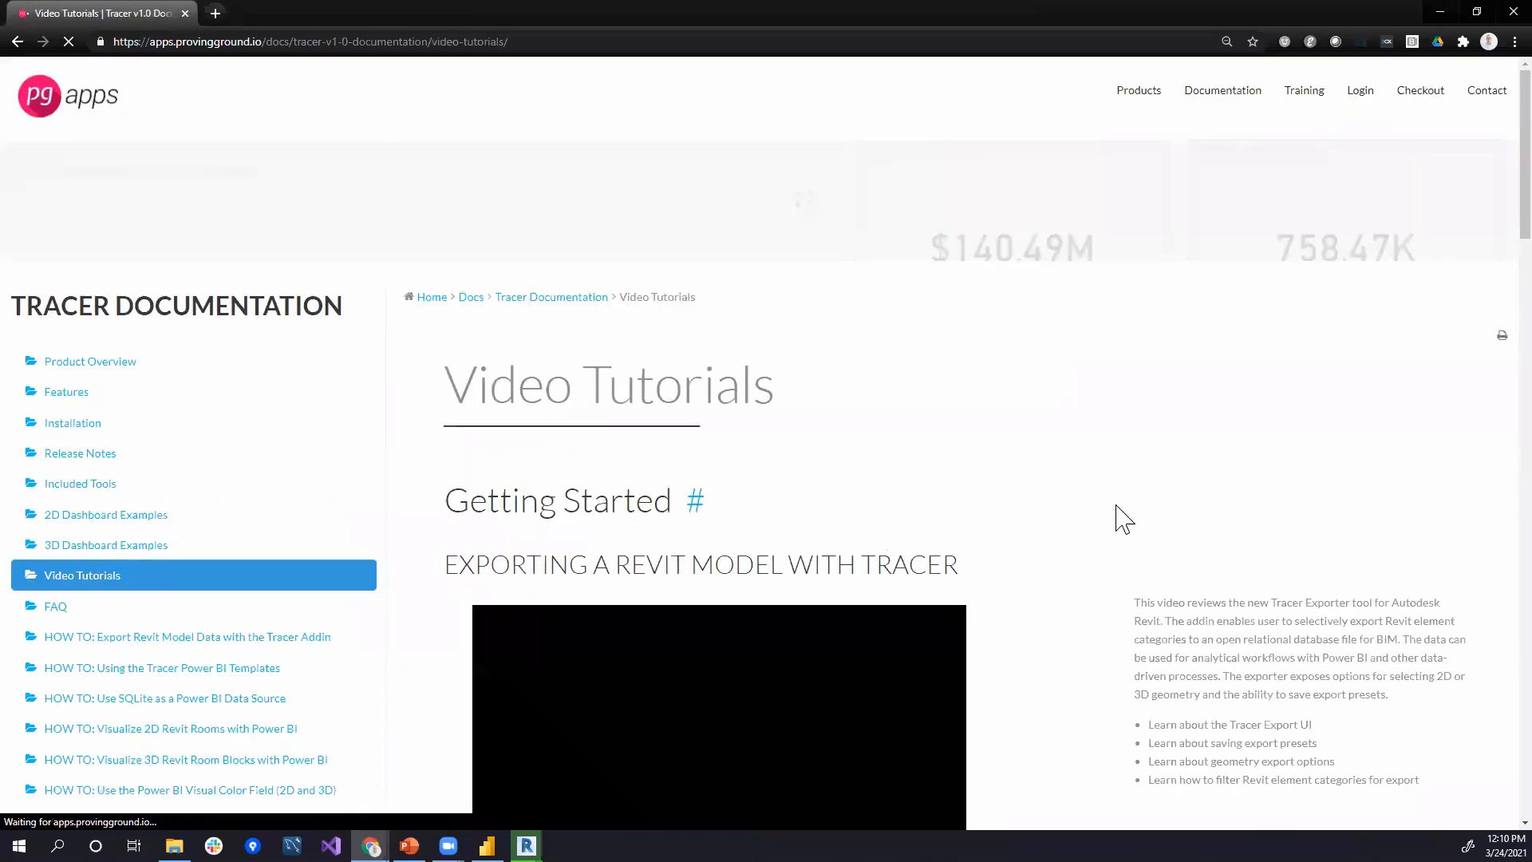
{"action": "scroll", "coordinate": [1101, 520], "scroll_direction": "down", "scroll_amount": 3}
{"action": "scroll", "coordinate": [1101, 519], "scroll_direction": "down", "scroll_amount": 2}
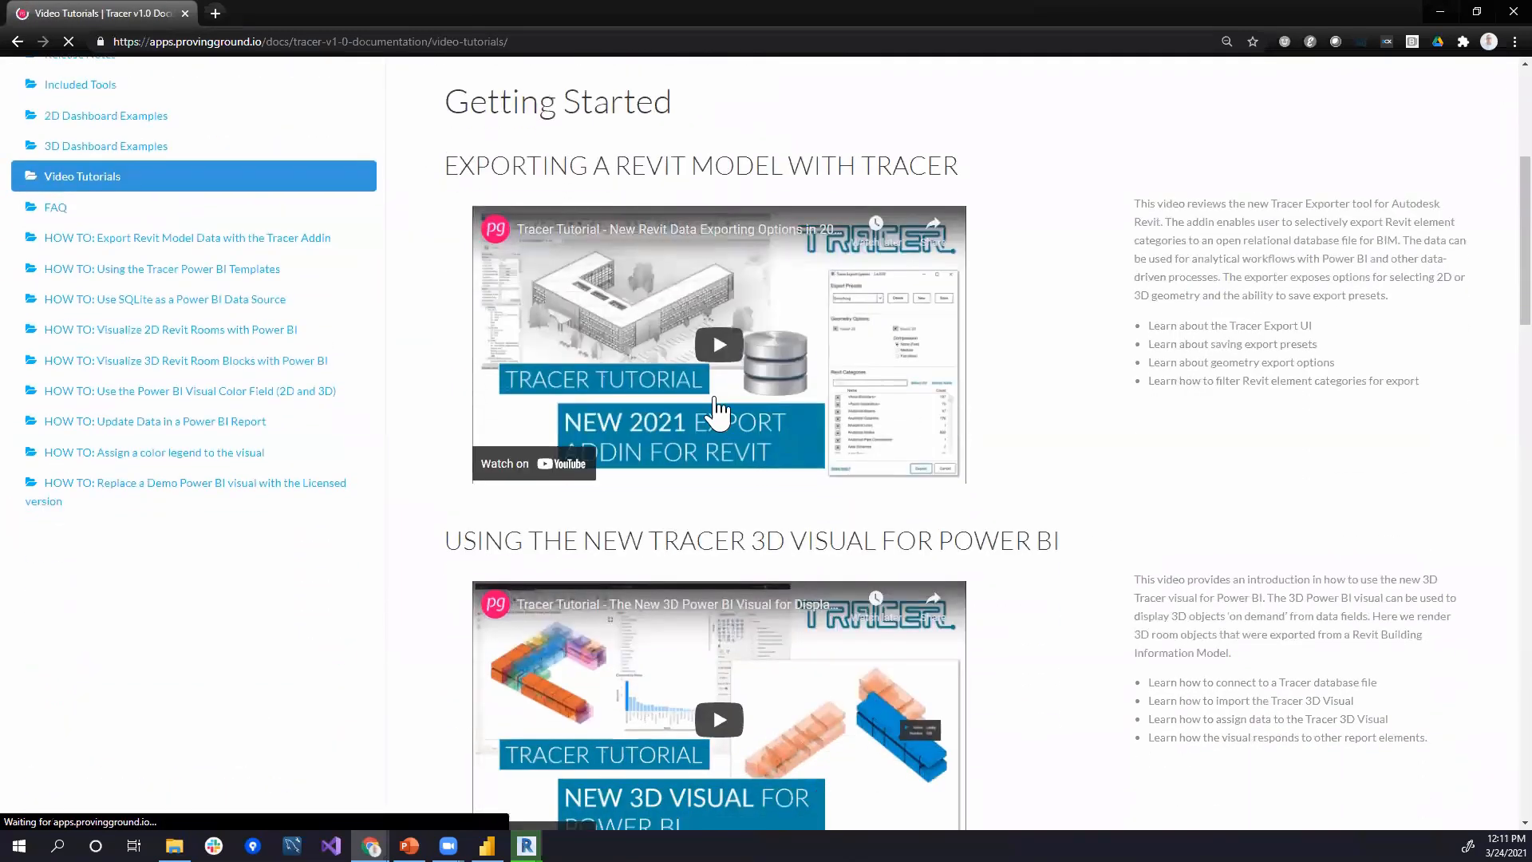
{"action": "scroll", "coordinate": [835, 423], "scroll_direction": "down", "scroll_amount": 2}
{"action": "scroll", "coordinate": [836, 423], "scroll_direction": "up", "scroll_amount": 5}
{"action": "scroll", "coordinate": [862, 418], "scroll_direction": "down", "scroll_amount": 1}
{"action": "scroll", "coordinate": [866, 431], "scroll_direction": "down", "scroll_amount": 4}
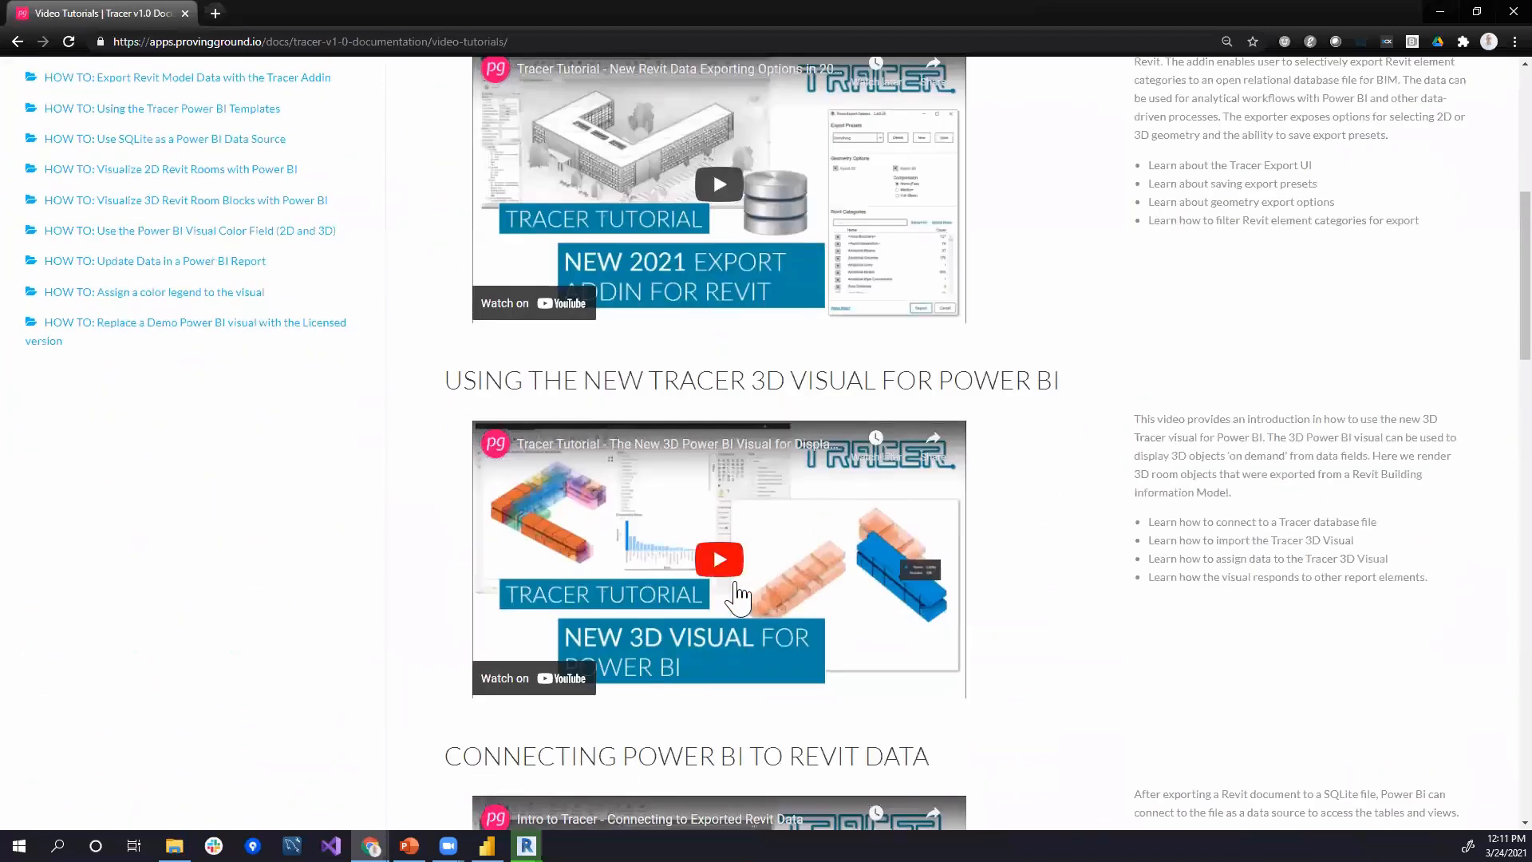
{"action": "scroll", "coordinate": [738, 594], "scroll_direction": "down", "scroll_amount": 11}
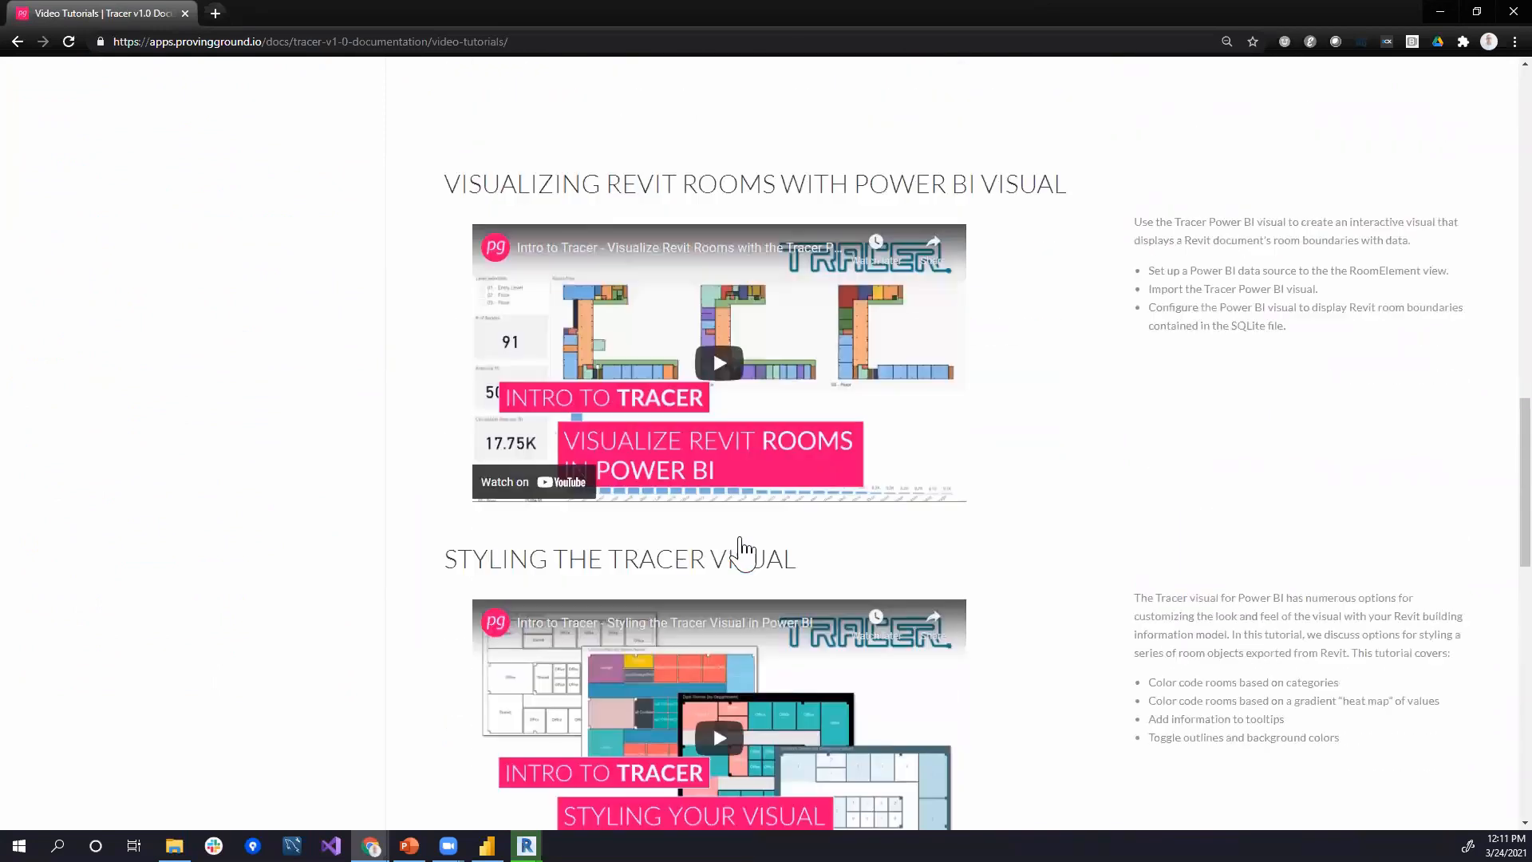
{"action": "scroll", "coordinate": [744, 551], "scroll_direction": "up", "scroll_amount": 20}
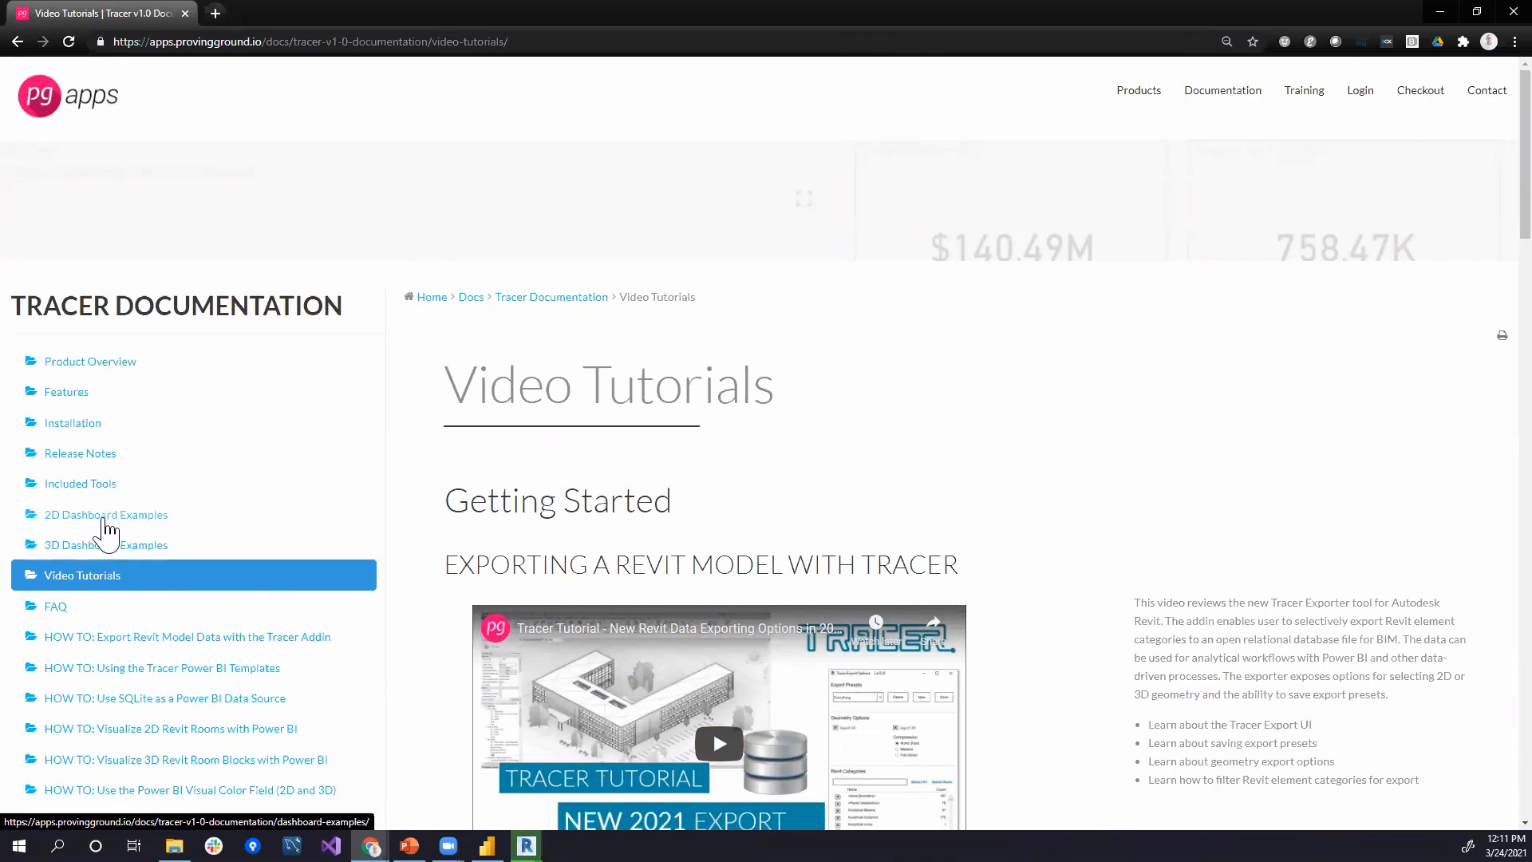
Step: From the 2D Dashboard Examples, view the Property Spaces and Occupancy Report dashboard and return to the examples page
{"action": "left_click", "coordinate": [105, 520]}
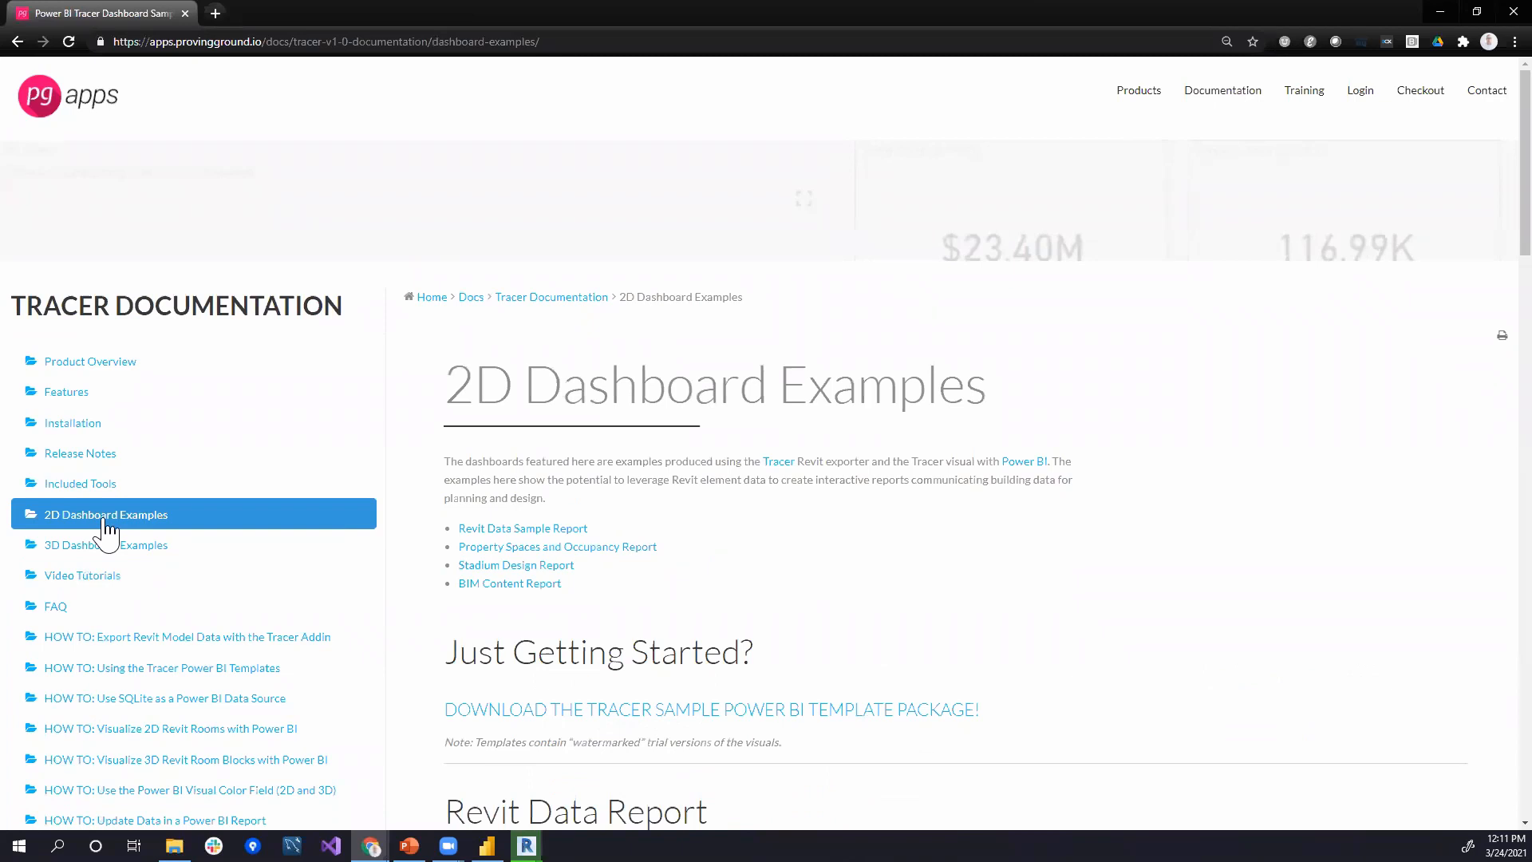
{"action": "scroll", "coordinate": [808, 564], "scroll_direction": "down", "scroll_amount": 9}
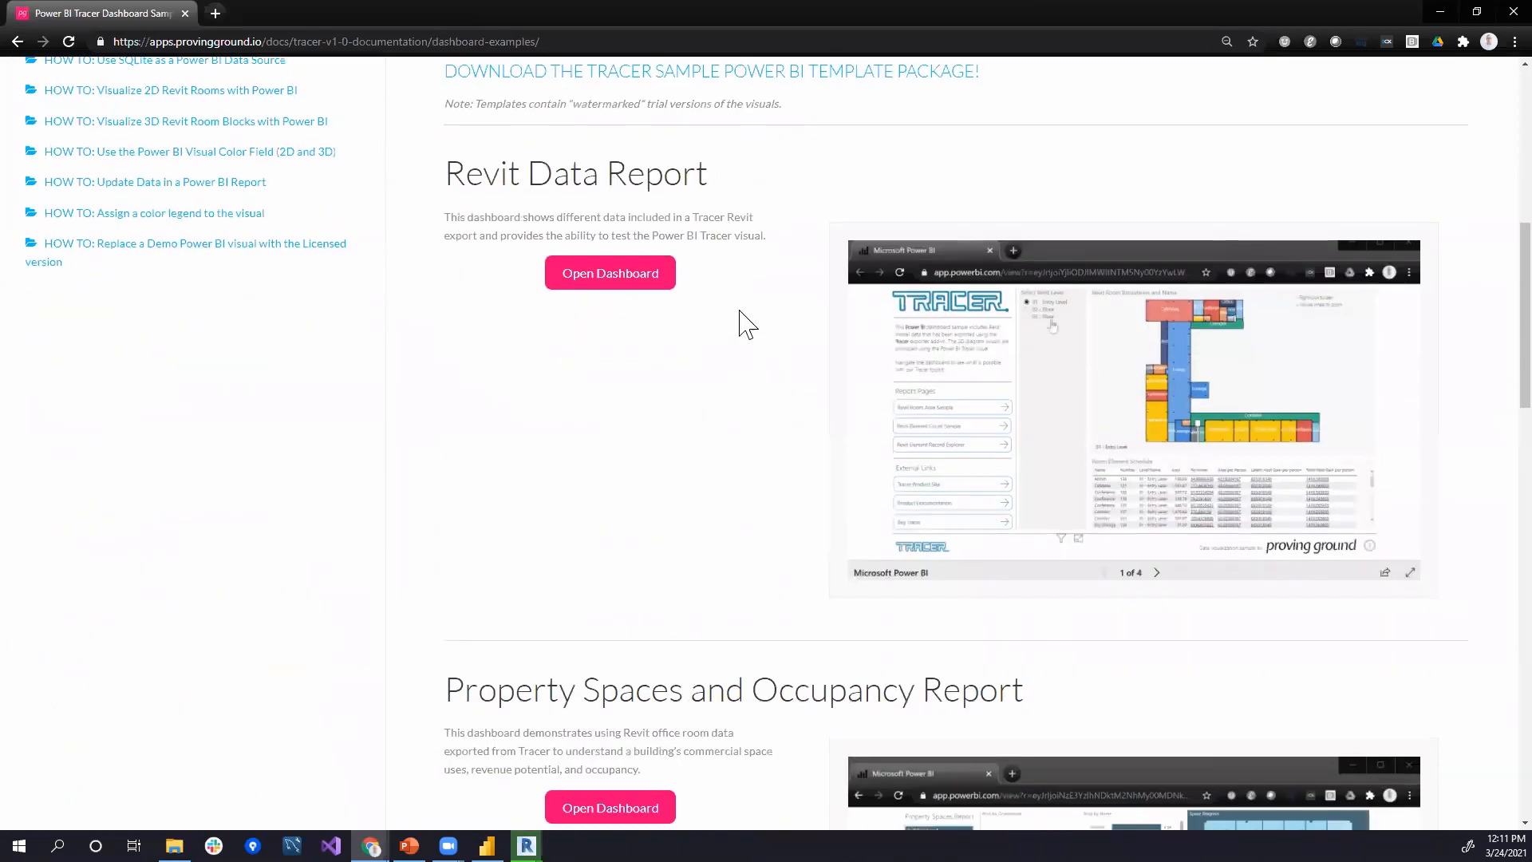
{"action": "scroll", "coordinate": [702, 339], "scroll_direction": "down", "scroll_amount": 5}
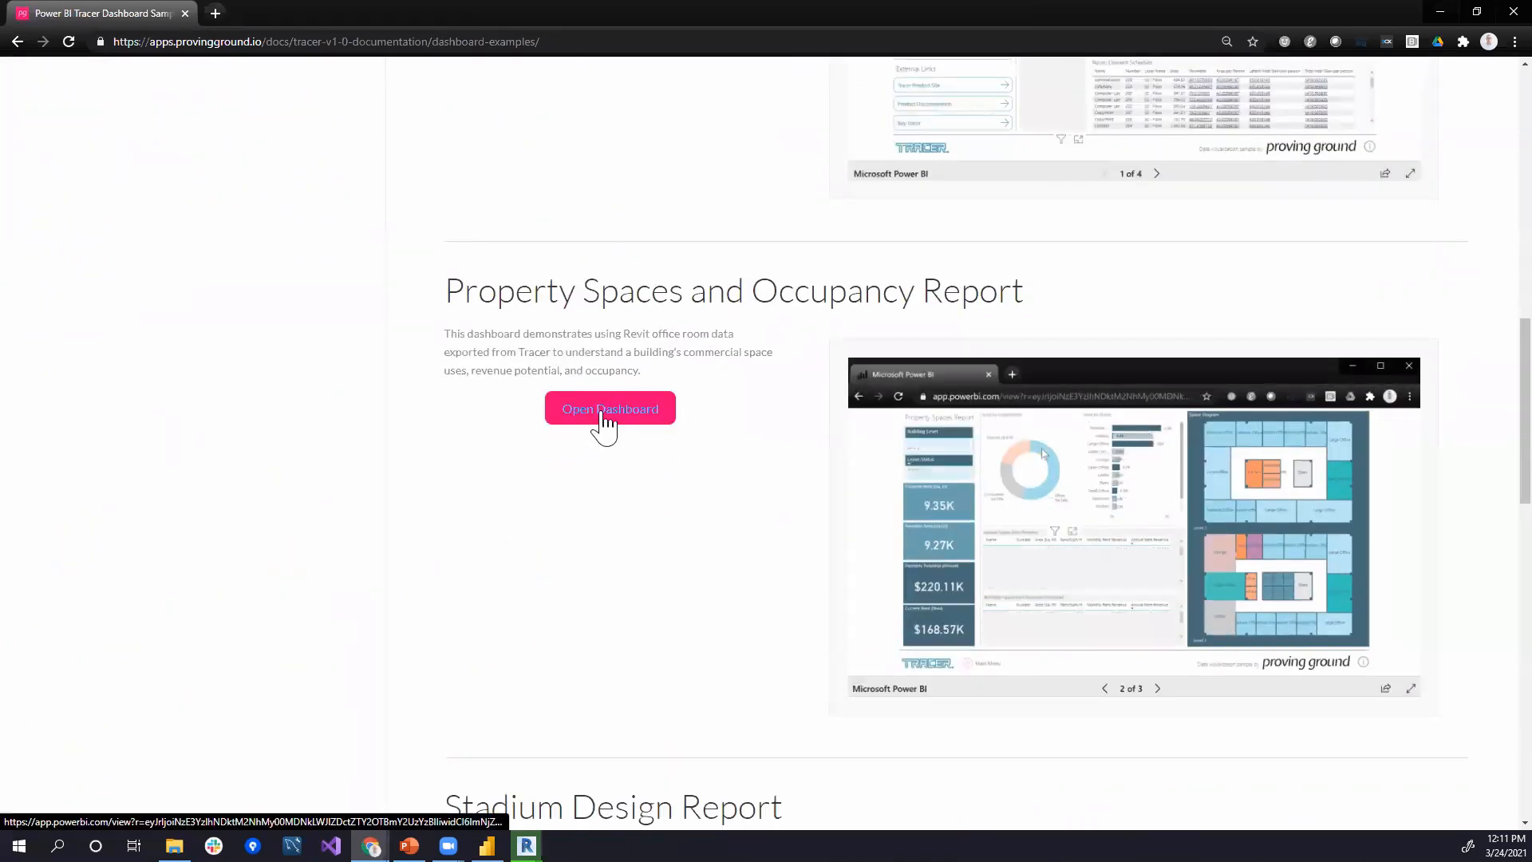
{"action": "left_click", "coordinate": [604, 410]}
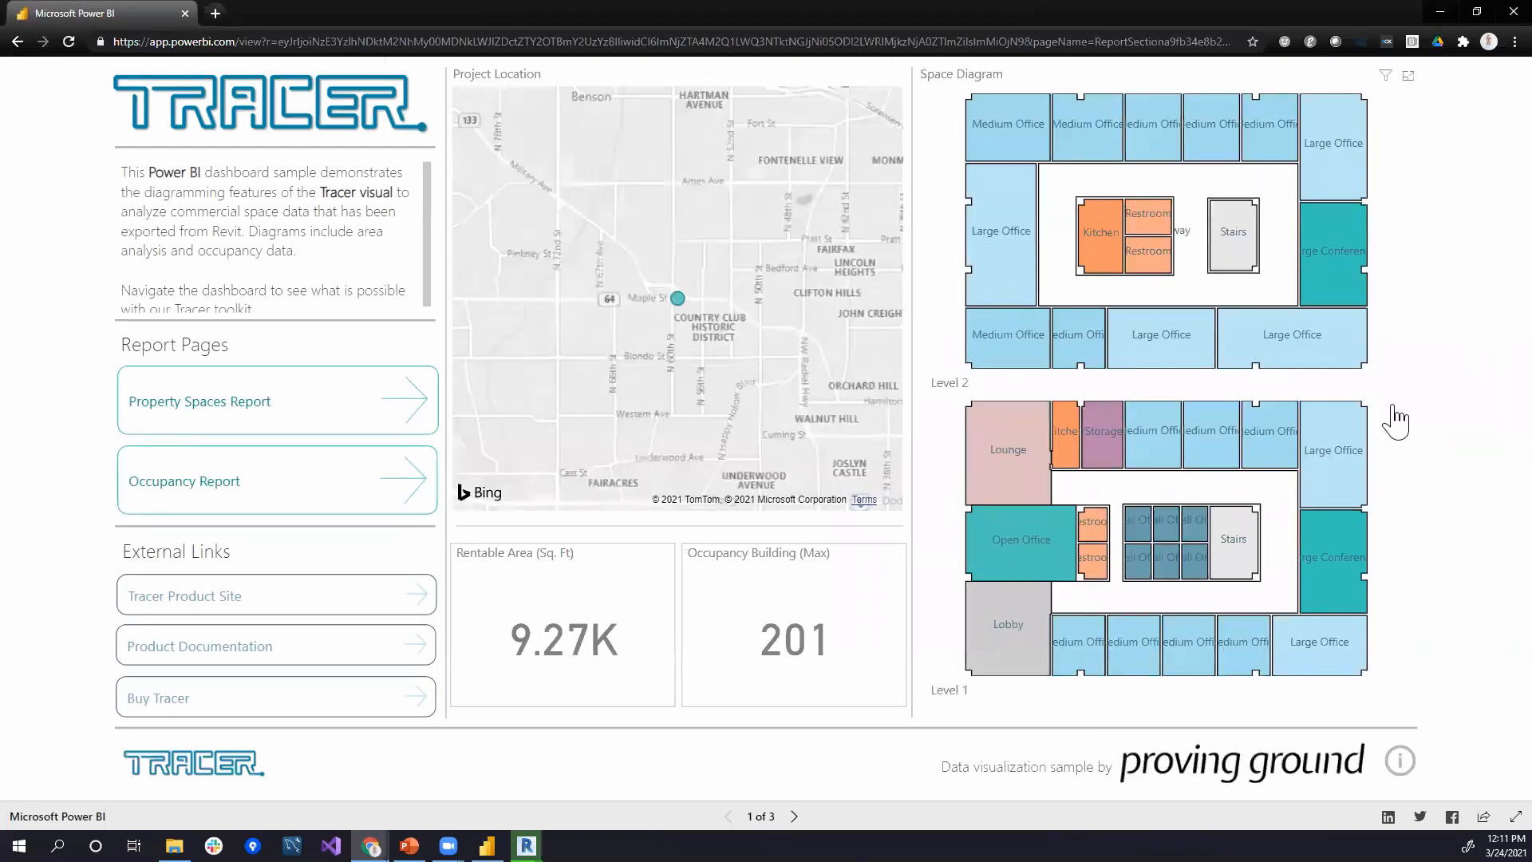
{"action": "left_click", "coordinate": [16, 43]}
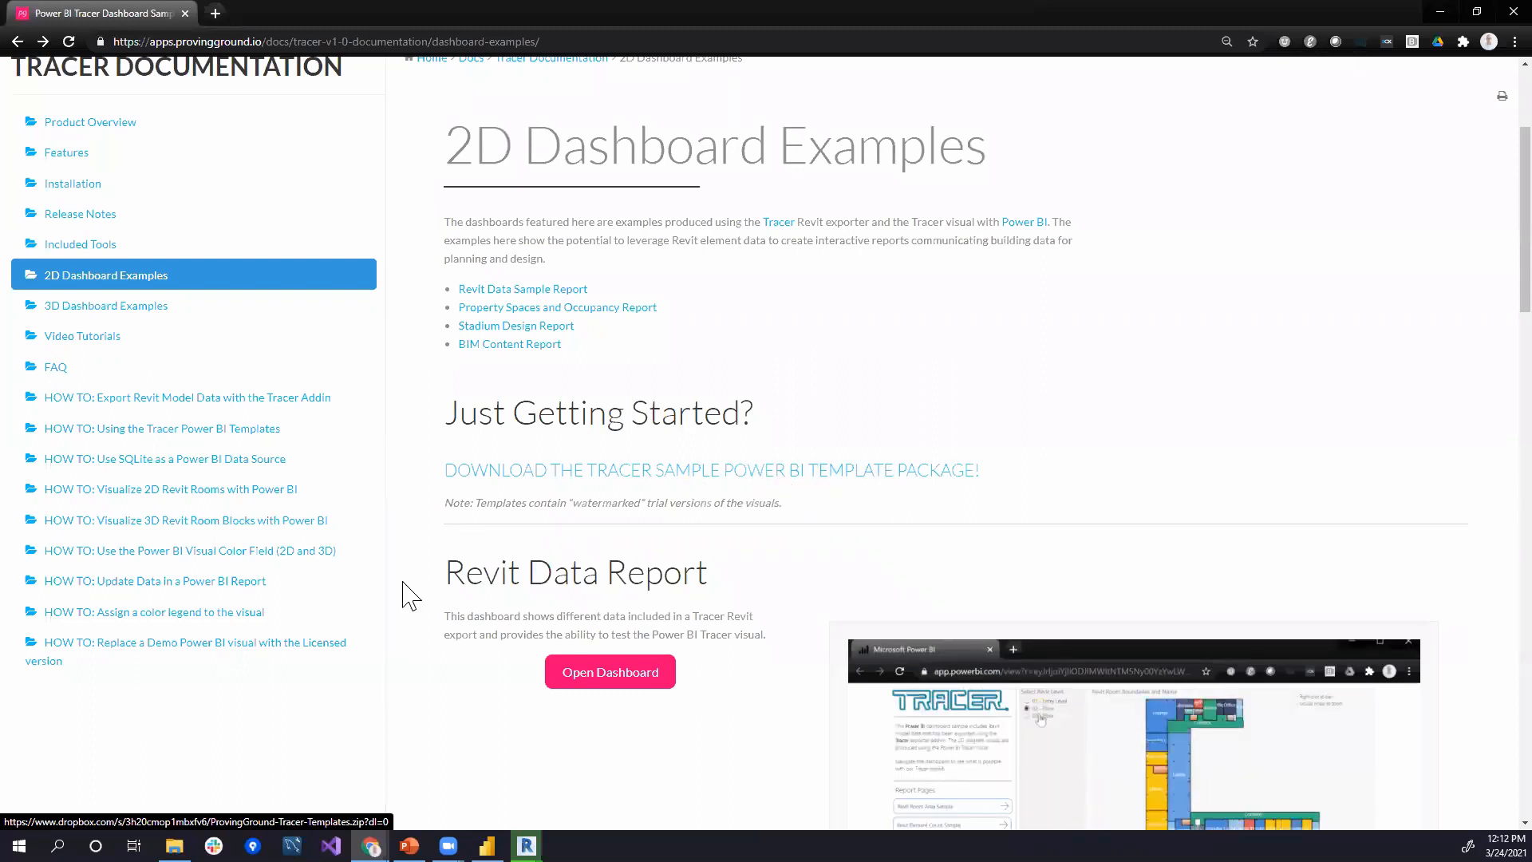
Step: Open the how-to article on replacing a demo Power BI visual with the licensed version and read through its instructions
{"action": "left_click", "coordinate": [259, 650]}
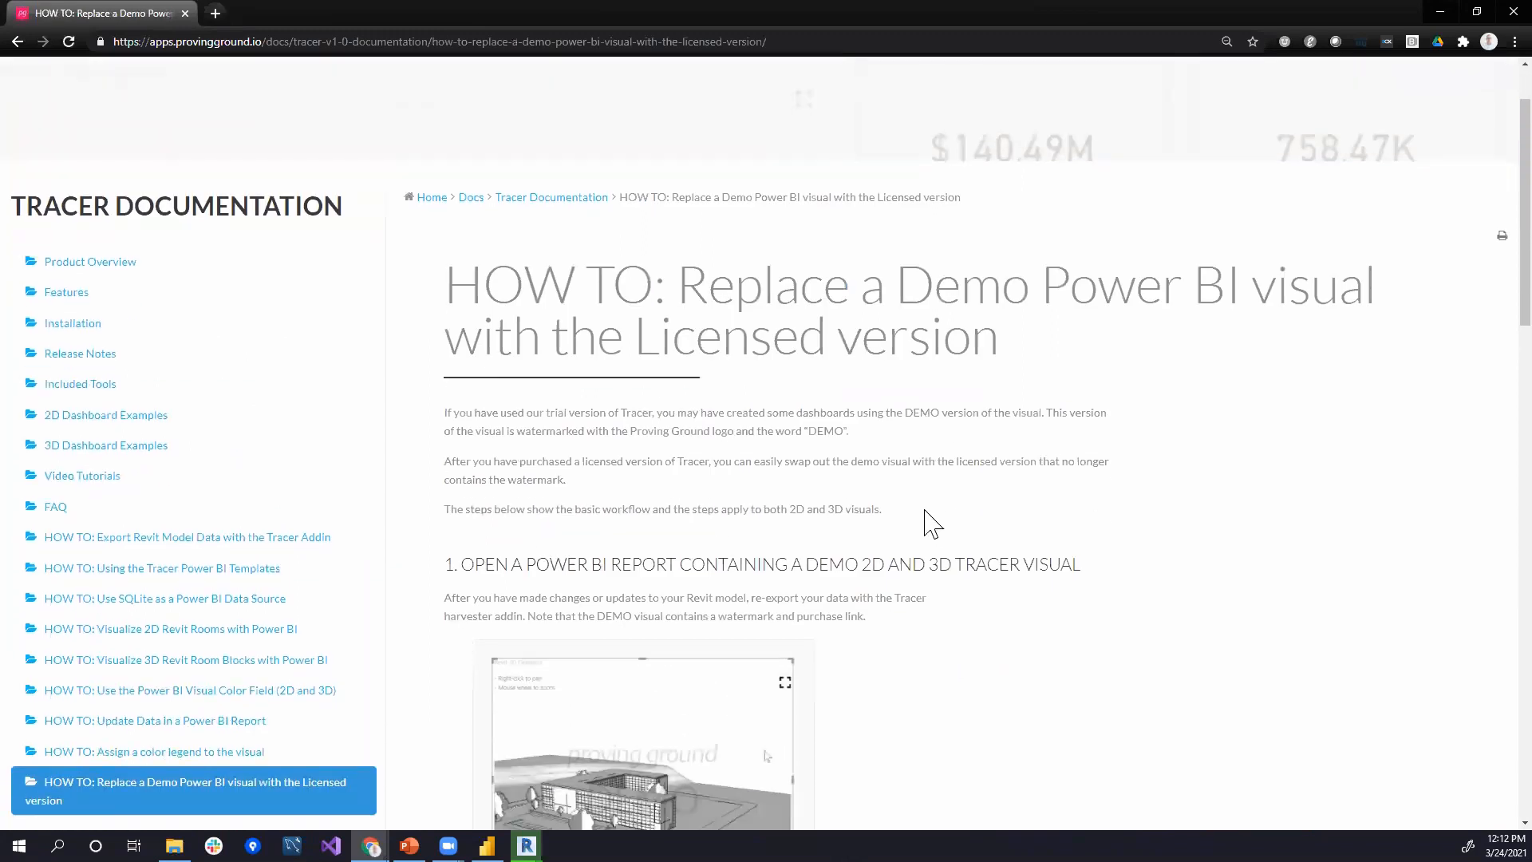
{"action": "scroll", "coordinate": [896, 533], "scroll_direction": "down", "scroll_amount": 4}
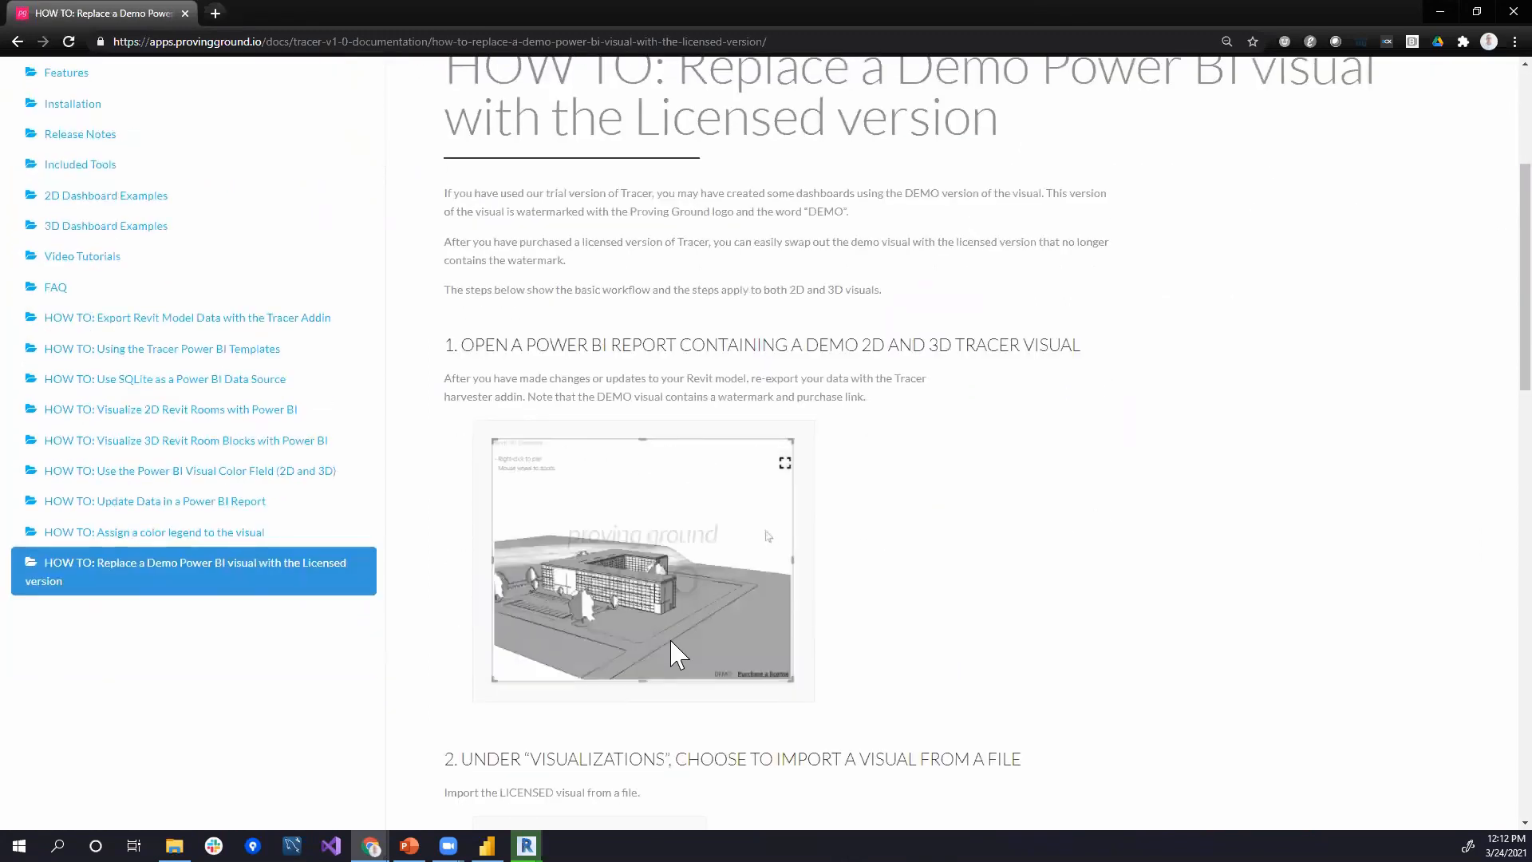
{"action": "scroll", "coordinate": [1014, 551], "scroll_direction": "down", "scroll_amount": 14}
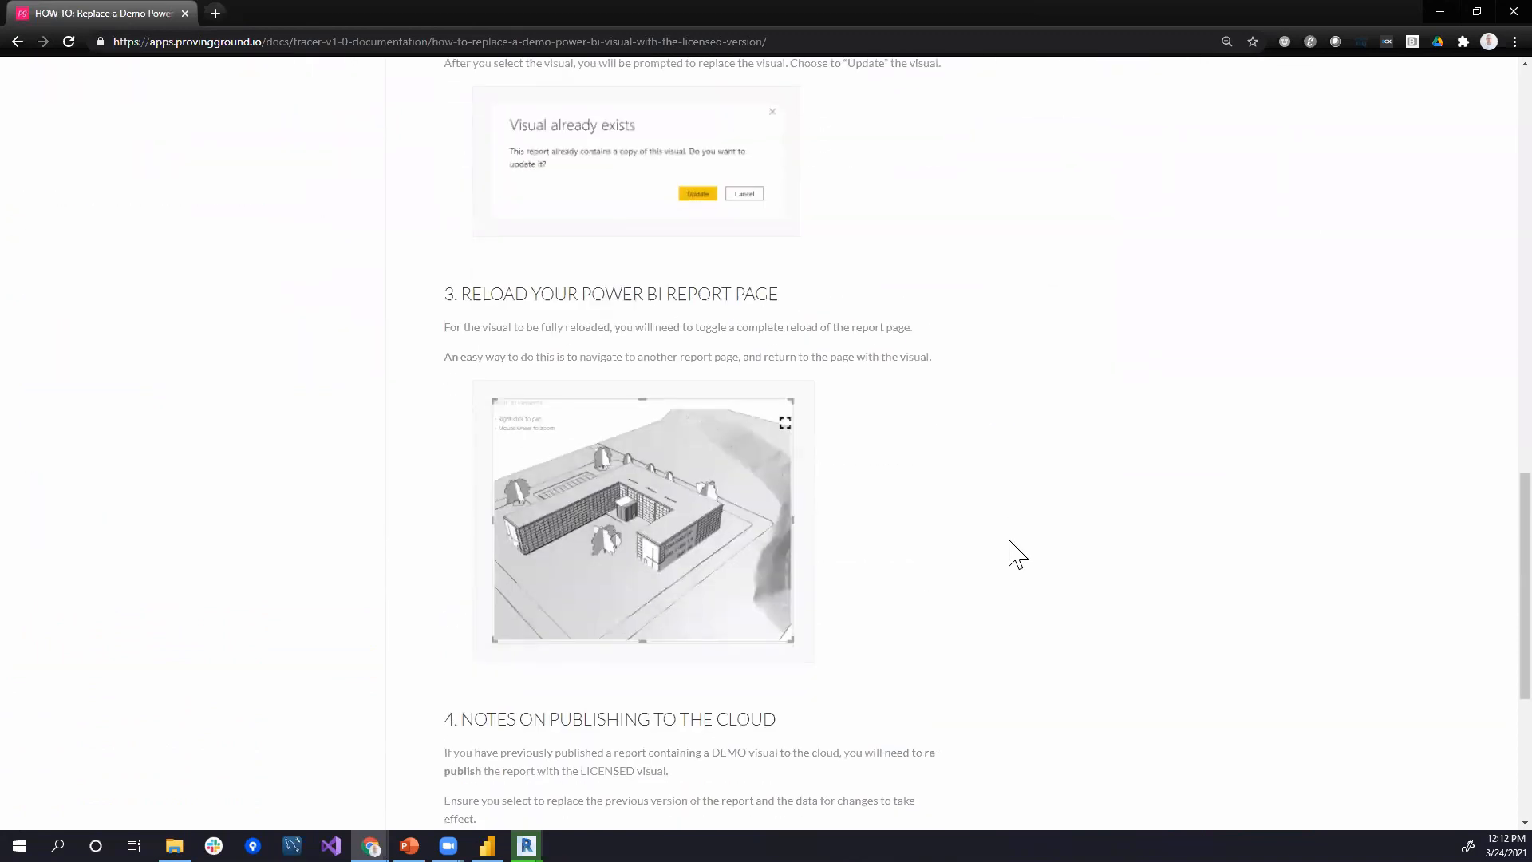
{"action": "scroll", "coordinate": [795, 475], "scroll_direction": "up", "scroll_amount": 6}
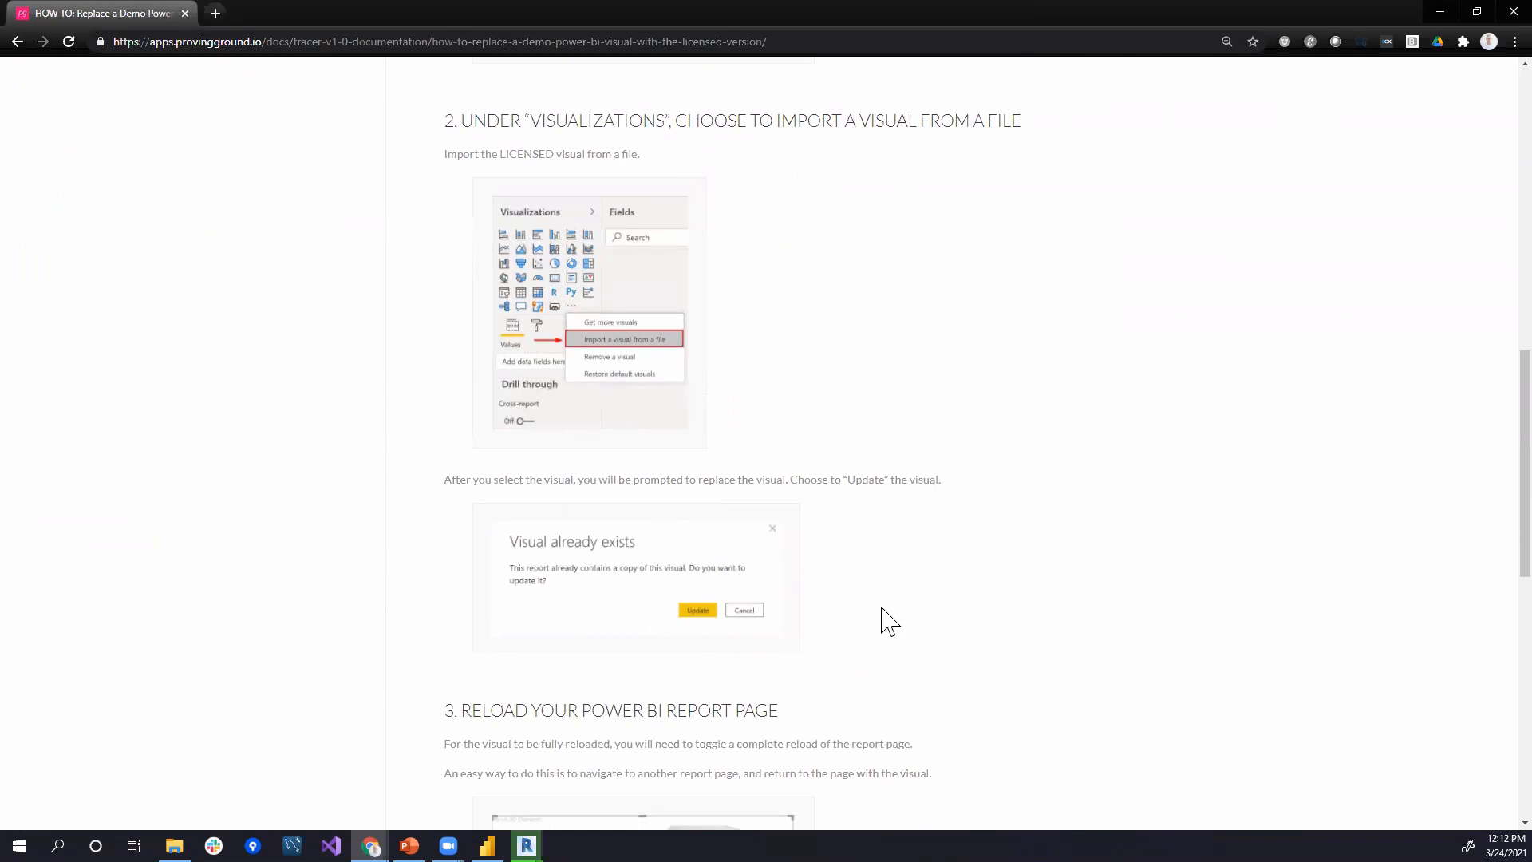
{"action": "scroll", "coordinate": [889, 621], "scroll_direction": "down", "scroll_amount": 5}
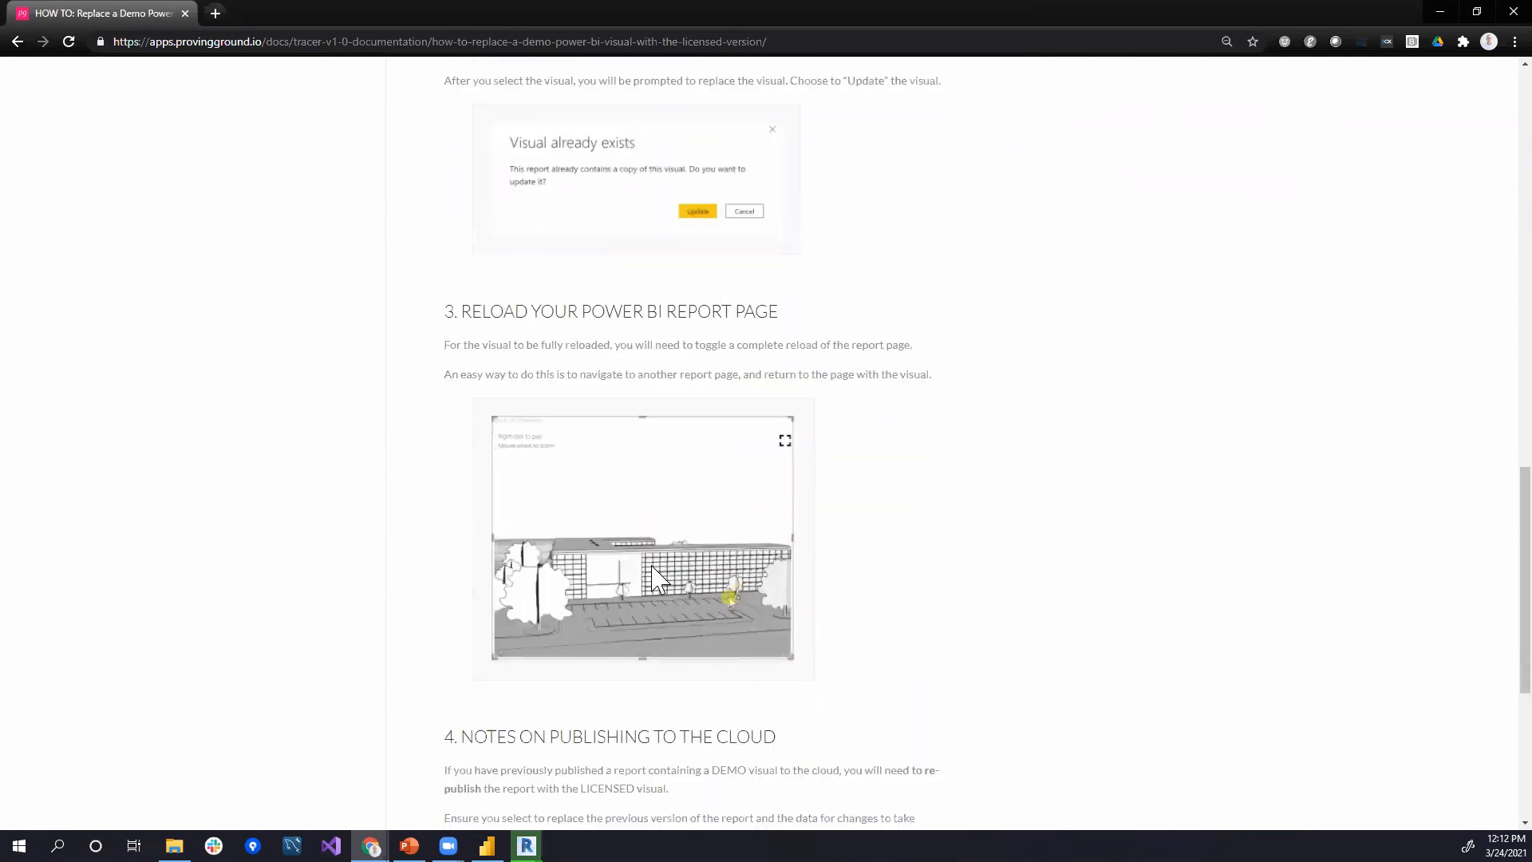
{"action": "scroll", "coordinate": [728, 602], "scroll_direction": "down", "scroll_amount": 4}
{"action": "scroll", "coordinate": [729, 597], "scroll_direction": "up", "scroll_amount": 20}
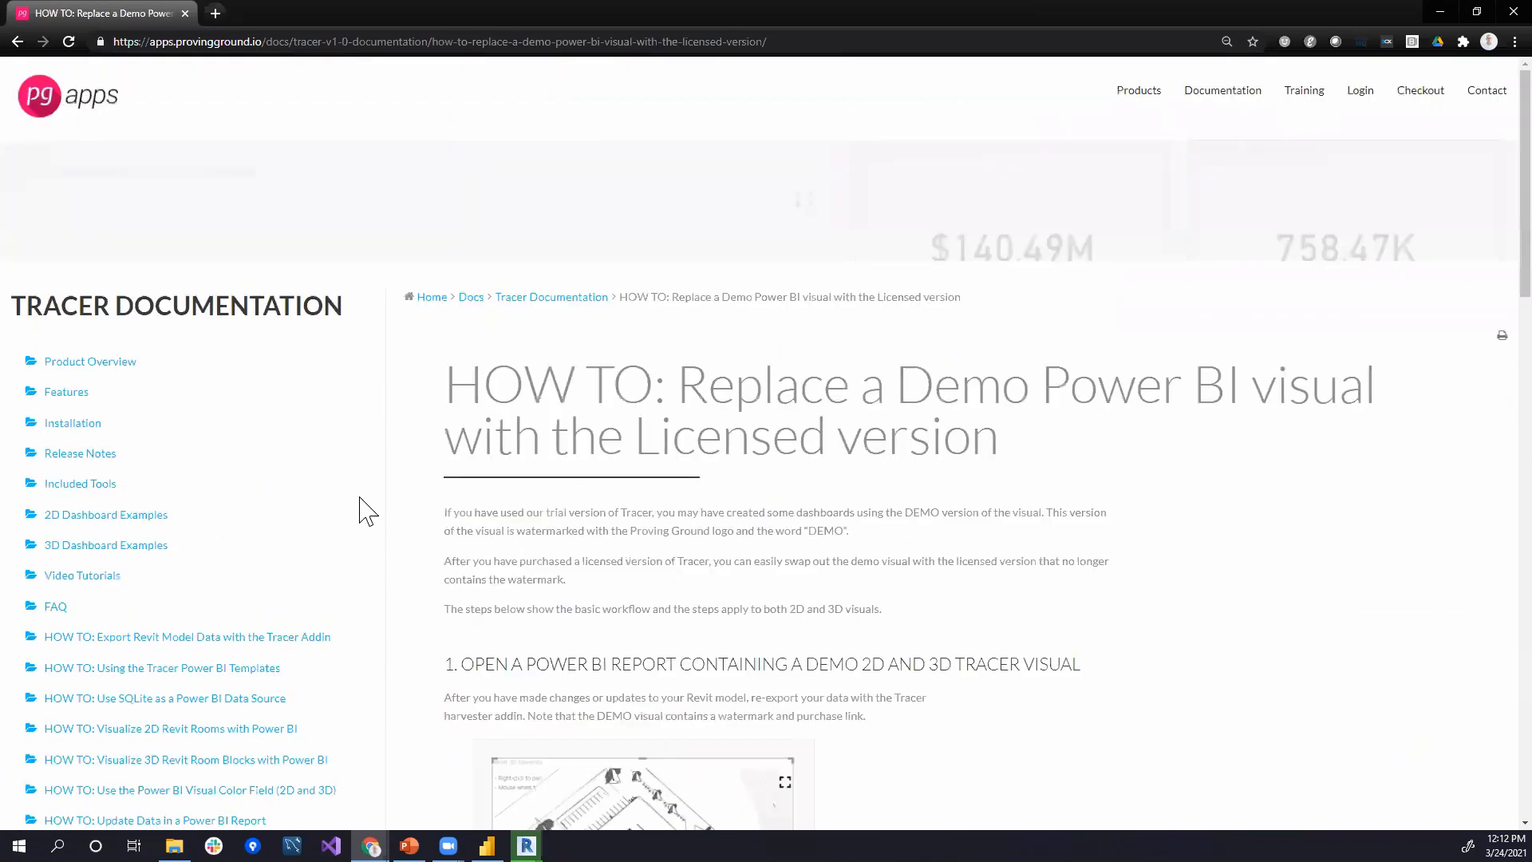
Step: Reopen the 2D Dashboard Examples and review the sample template package download and the featured reports
{"action": "left_click", "coordinate": [106, 516]}
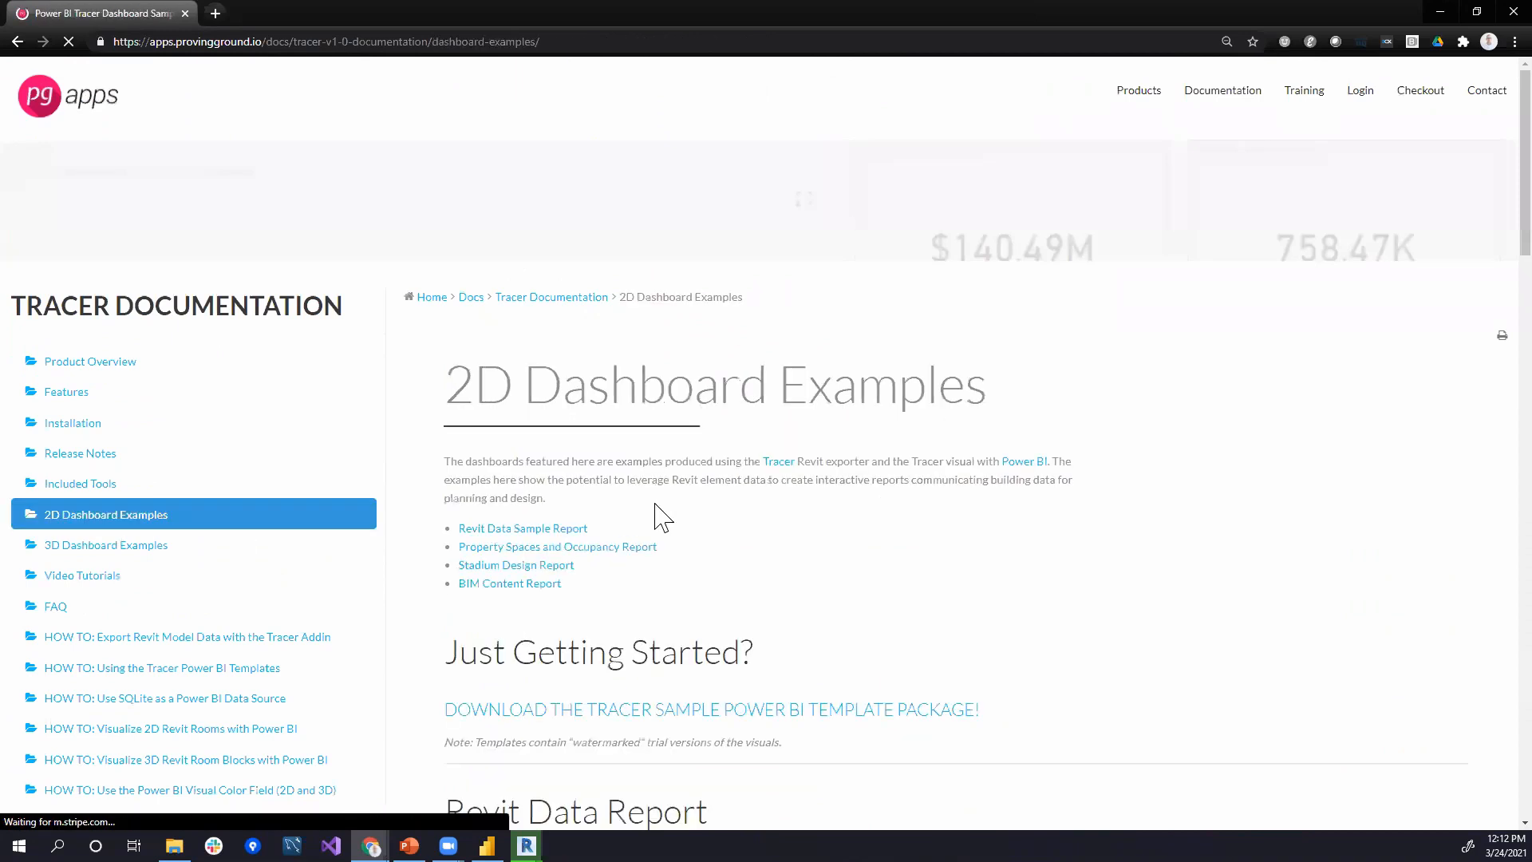
{"action": "scroll", "coordinate": [746, 571], "scroll_direction": "down", "scroll_amount": 7}
{"action": "scroll", "coordinate": [784, 558], "scroll_direction": "up", "scroll_amount": 3}
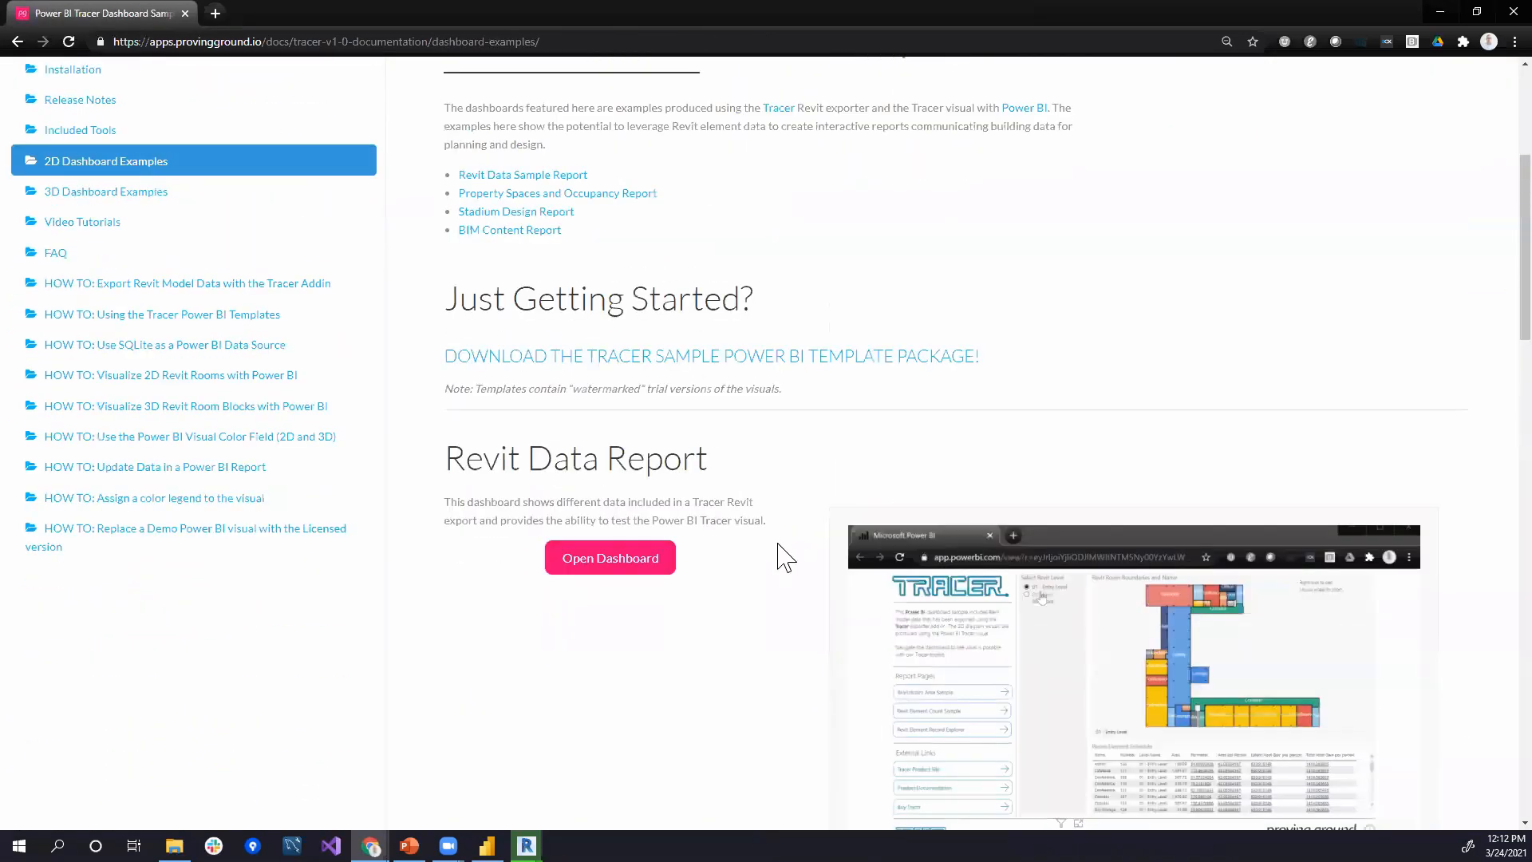
{"action": "scroll", "coordinate": [784, 557], "scroll_direction": "up", "scroll_amount": 1}
{"action": "scroll", "coordinate": [759, 547], "scroll_direction": "down", "scroll_amount": 2}
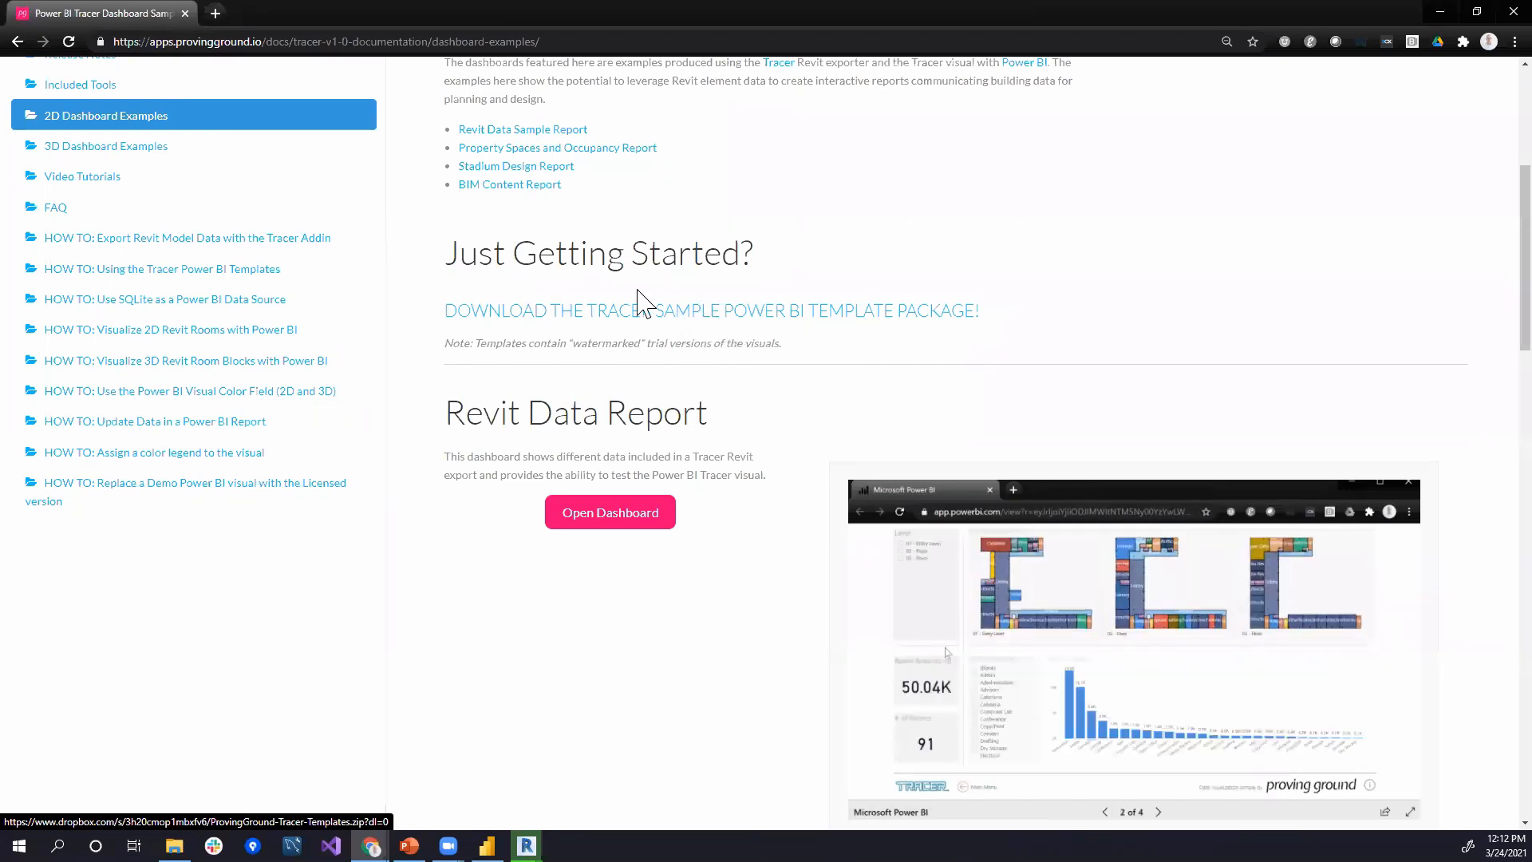
{"action": "scroll", "coordinate": [1009, 483], "scroll_direction": "down", "scroll_amount": 8}
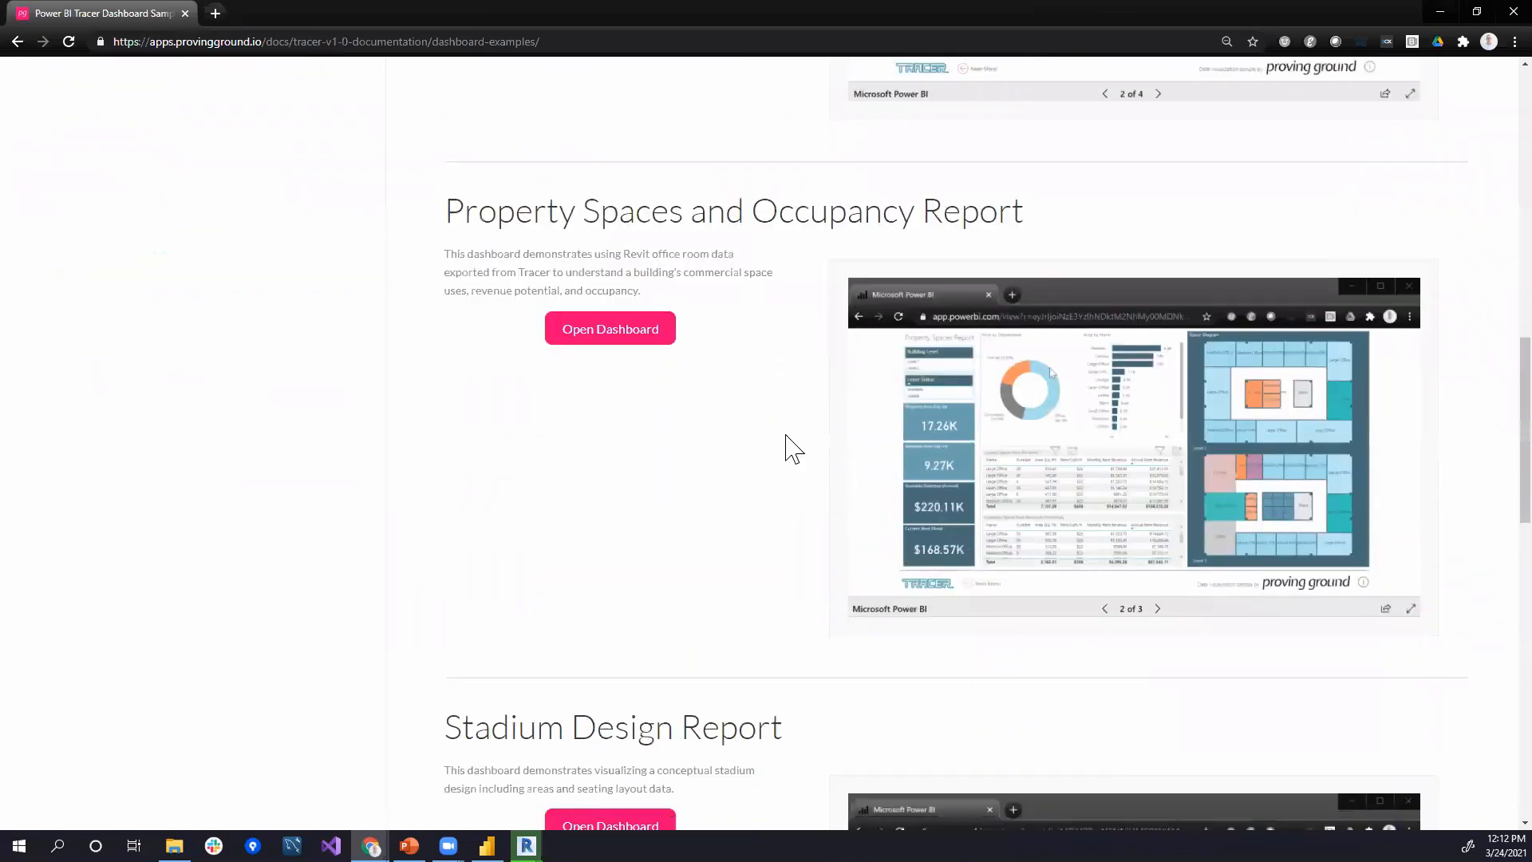
Step: Go to the 3D Dashboard Examples article, browse its featured reports, and open the Structural Elements dashboard
{"action": "scroll", "coordinate": [786, 450], "scroll_direction": "up", "scroll_amount": 15}
{"action": "left_click", "coordinate": [164, 546]}
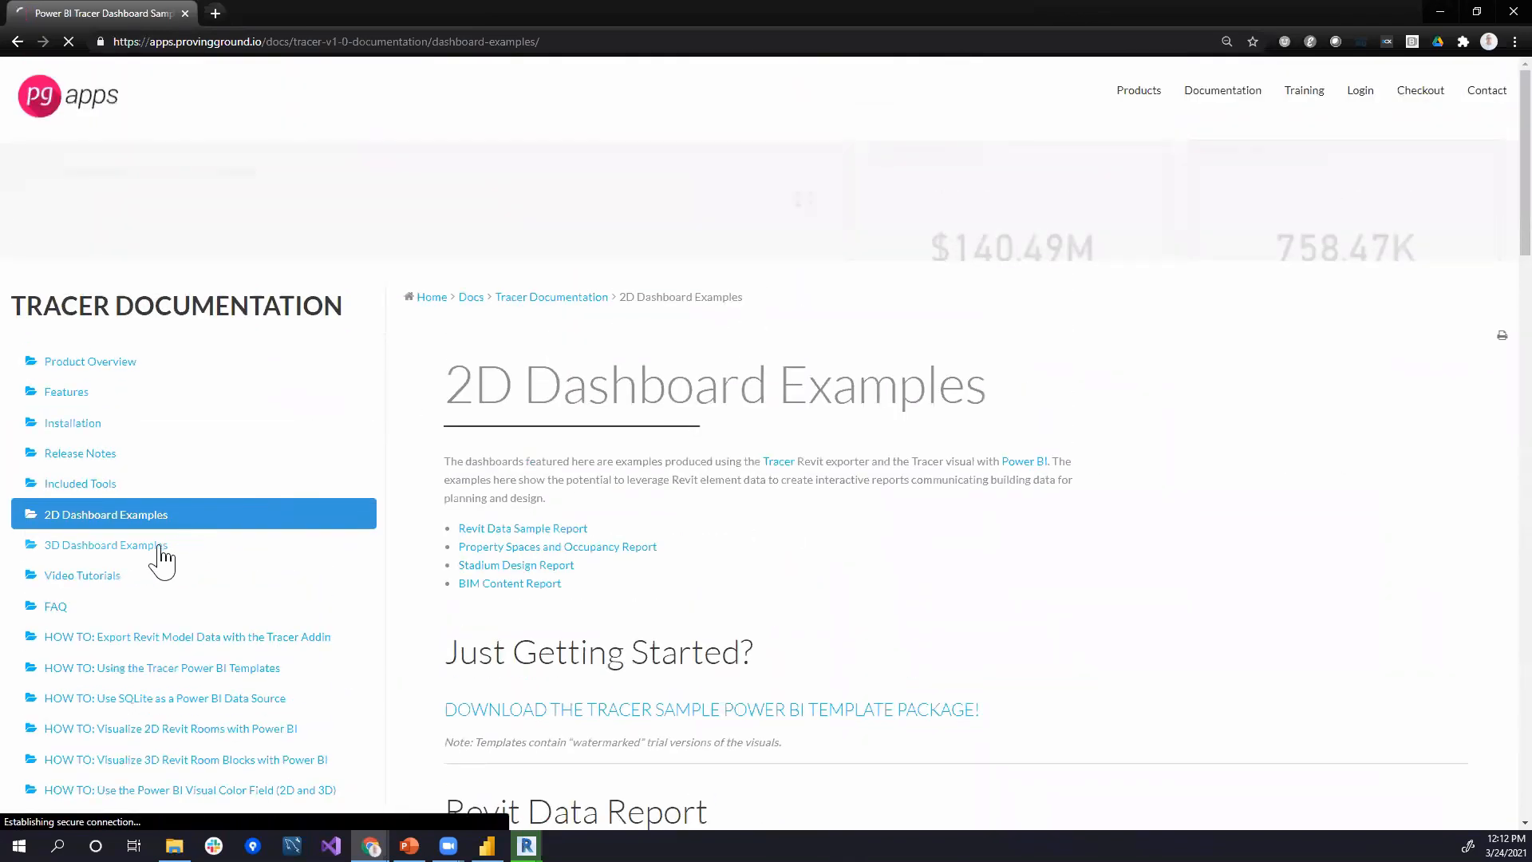
{"action": "scroll", "coordinate": [913, 582], "scroll_direction": "down", "scroll_amount": 7}
{"action": "scroll", "coordinate": [917, 585], "scroll_direction": "down", "scroll_amount": 8}
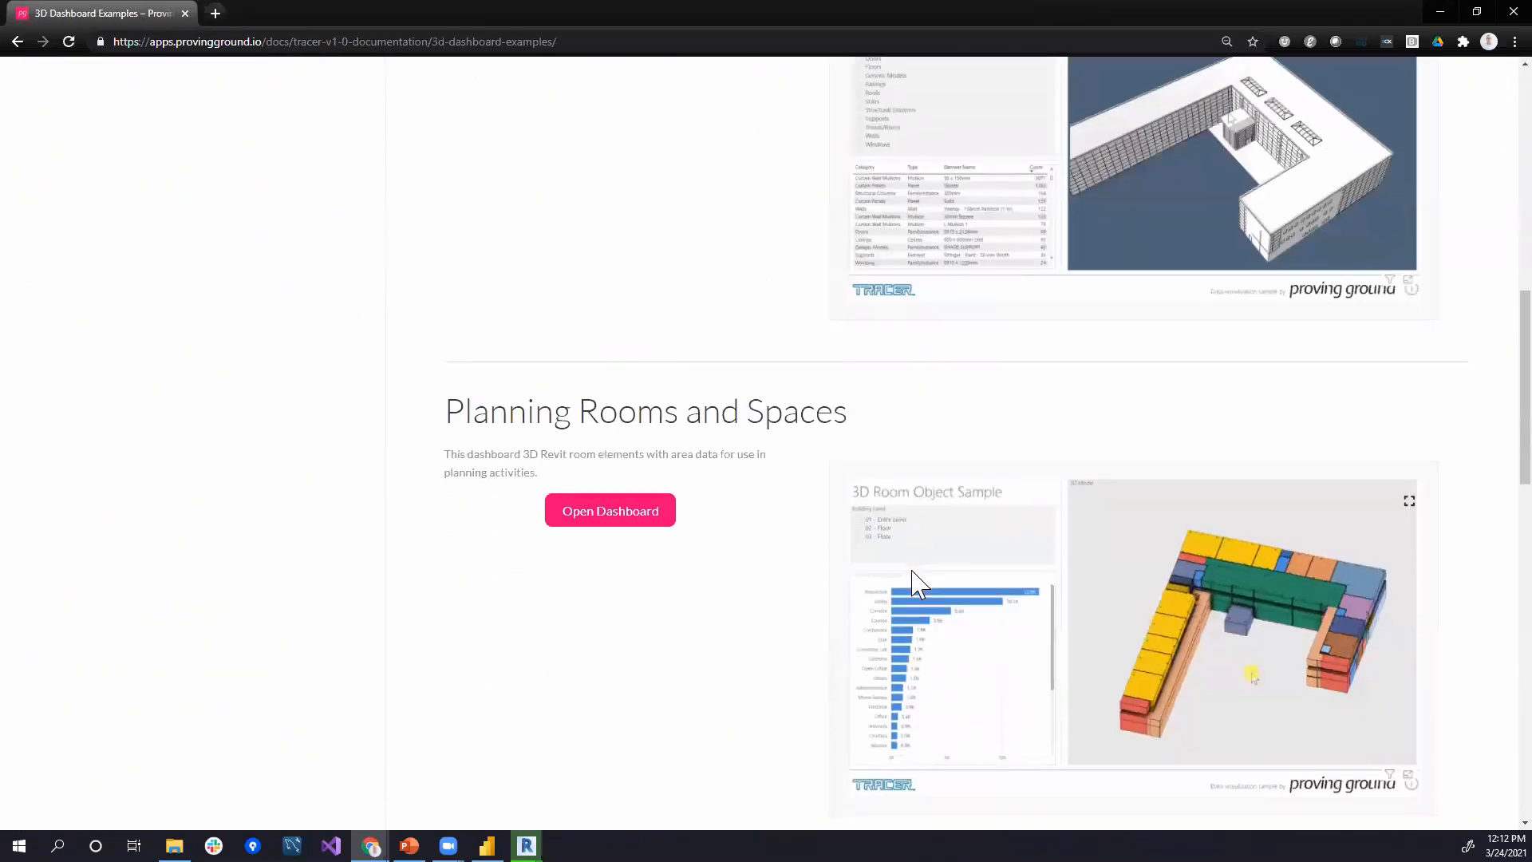
{"action": "scroll", "coordinate": [684, 462], "scroll_direction": "down", "scroll_amount": 4}
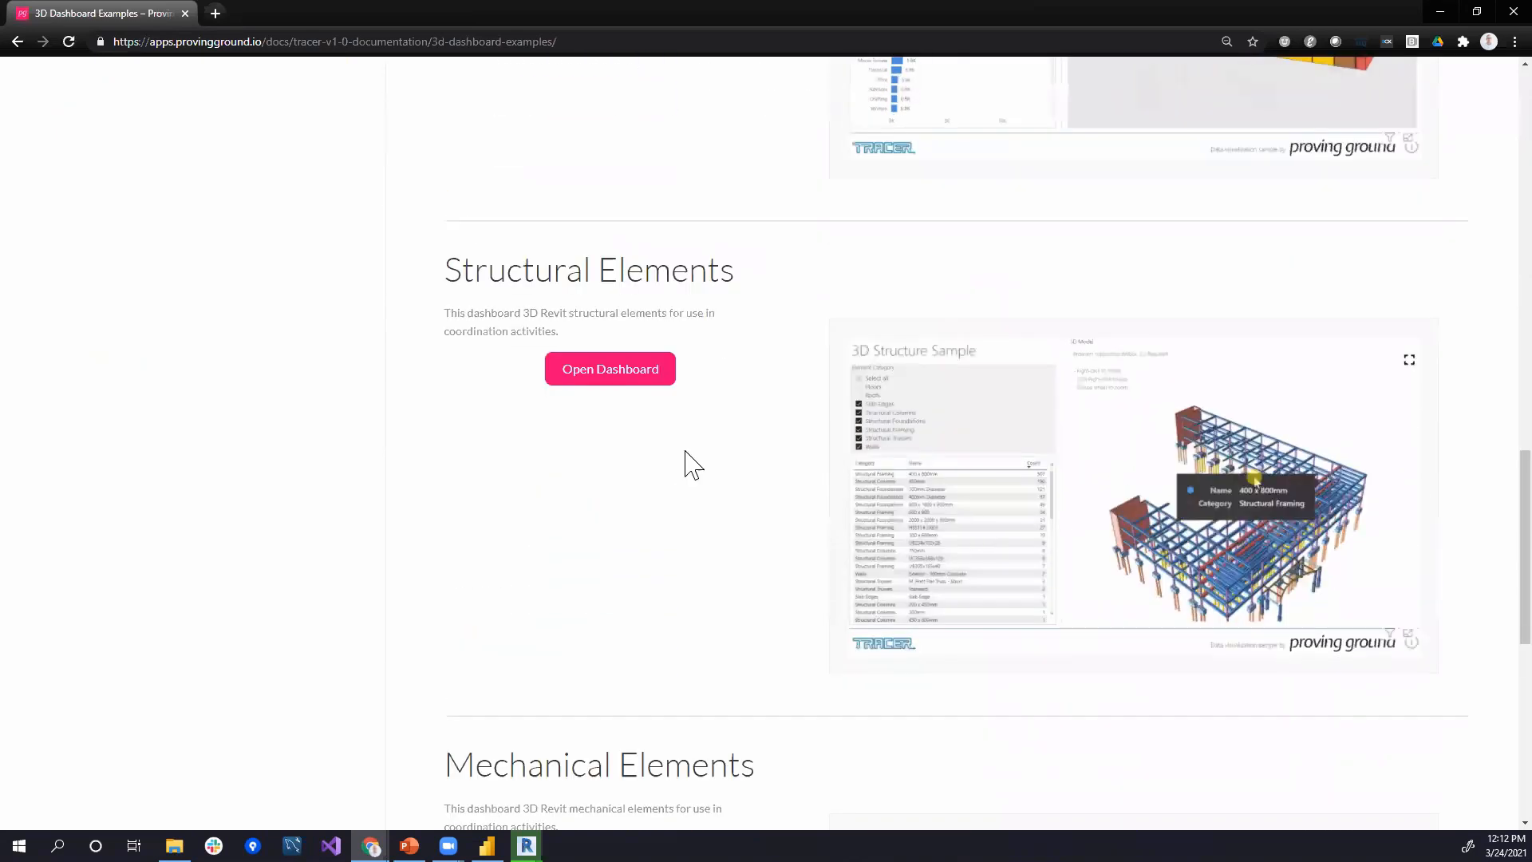
{"action": "left_click", "coordinate": [626, 212]}
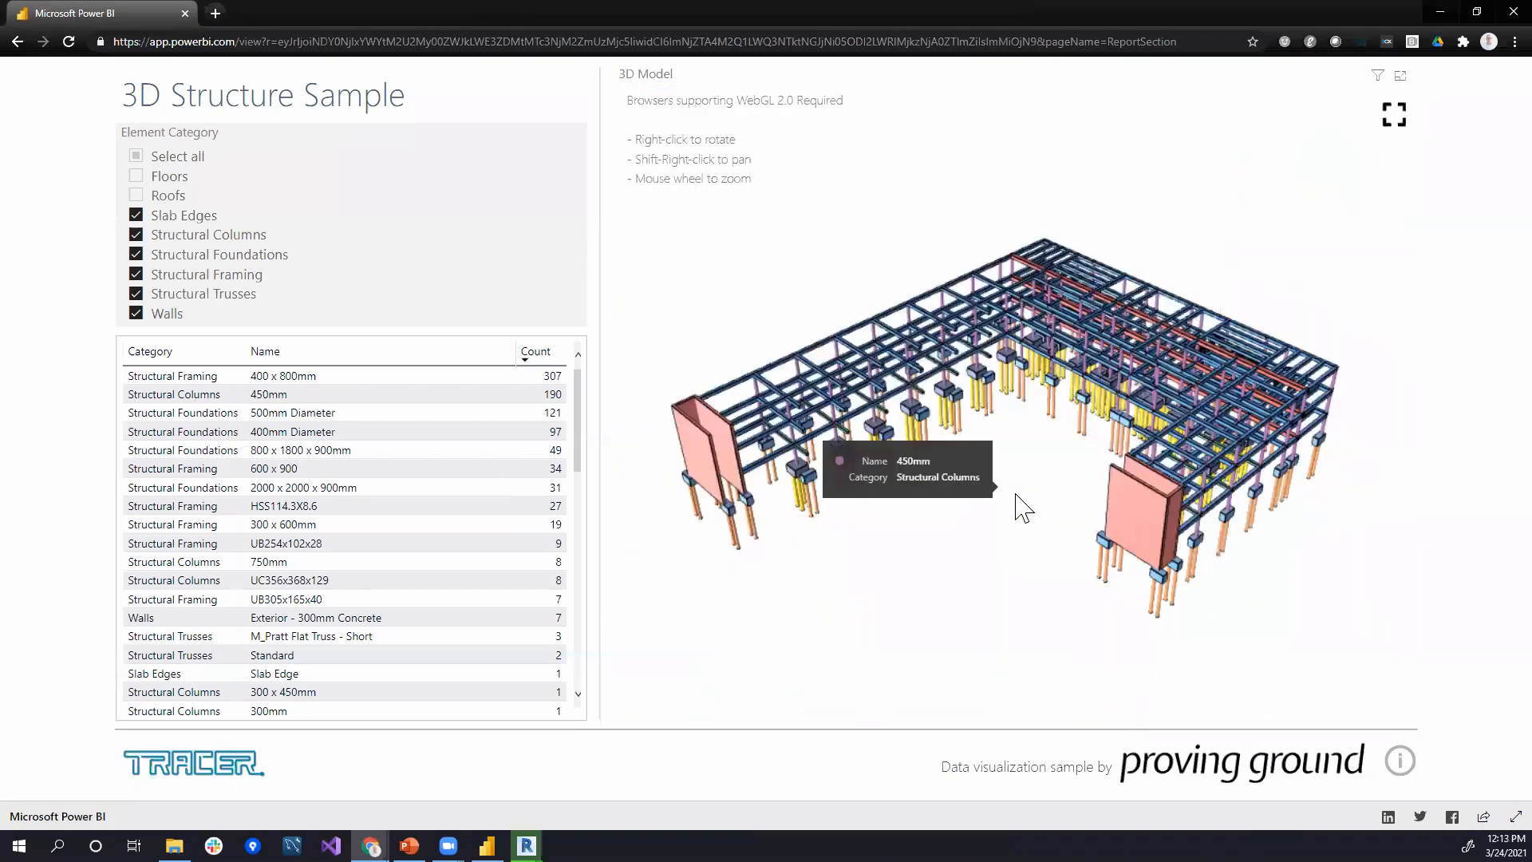
Step: Examine the 3D Structure Sample model from several angles and distances, inspecting its framing, columns and foundations and their element details
{"action": "mouse_move", "coordinate": [1019, 444]}
{"action": "left_mouse_down"}
{"action": "mouse_move", "coordinate": [1223, 418]}
{"action": "mouse_move", "coordinate": [997, 427]}
{"action": "left_mouse_up"}
{"action": "scroll", "coordinate": [993, 427], "scroll_direction": "up", "scroll_amount": 3}
{"action": "scroll", "coordinate": [993, 427], "scroll_direction": "up", "scroll_amount": 5}
{"action": "left_click_drag", "start_coordinate": [1149, 405], "coordinate": [900, 478]}
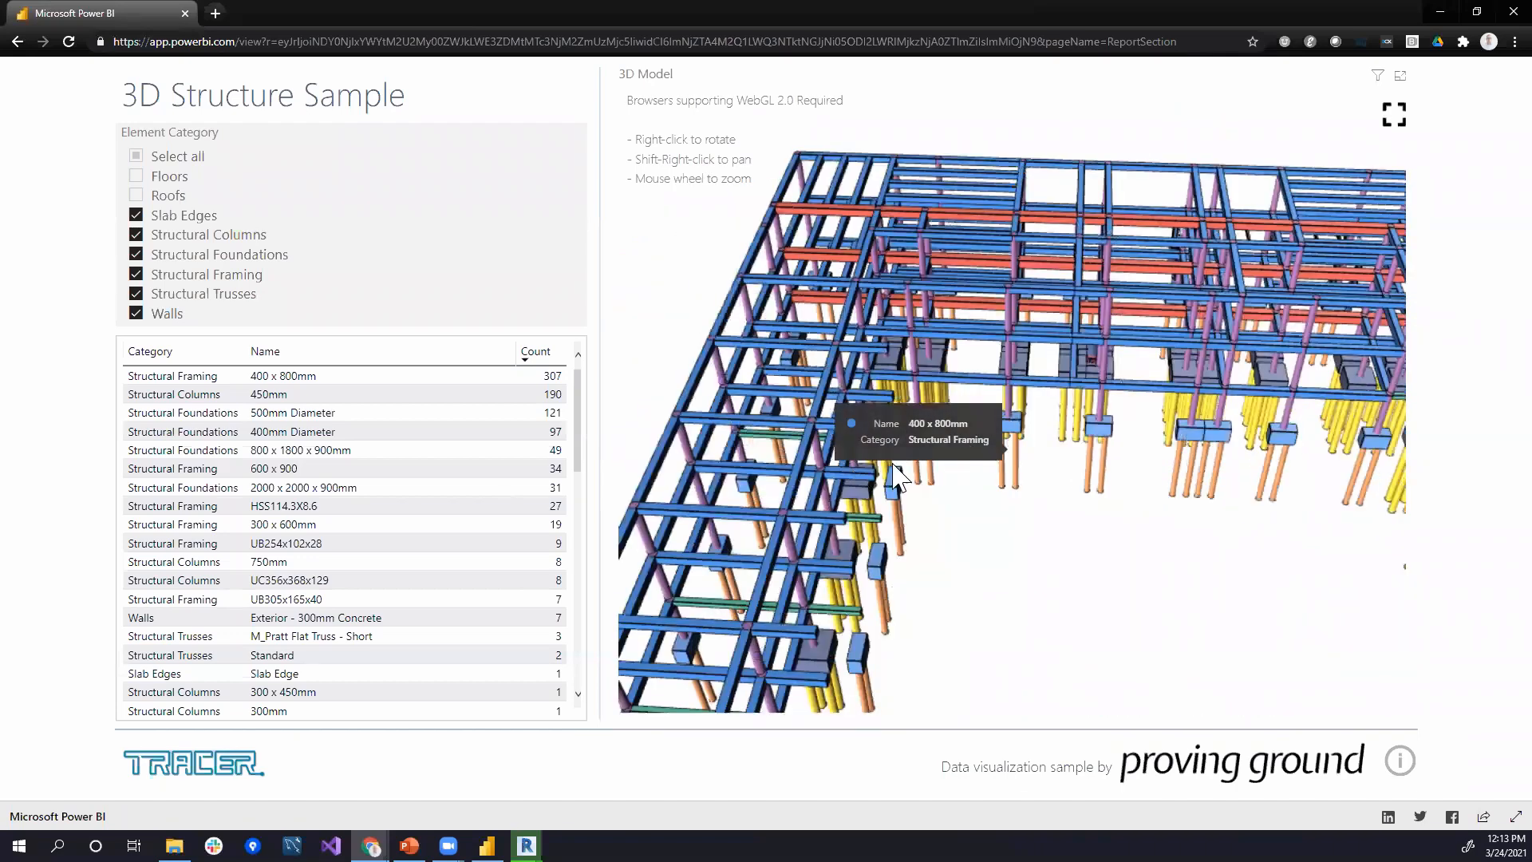
{"action": "scroll", "coordinate": [958, 469], "scroll_direction": "down", "scroll_amount": 5}
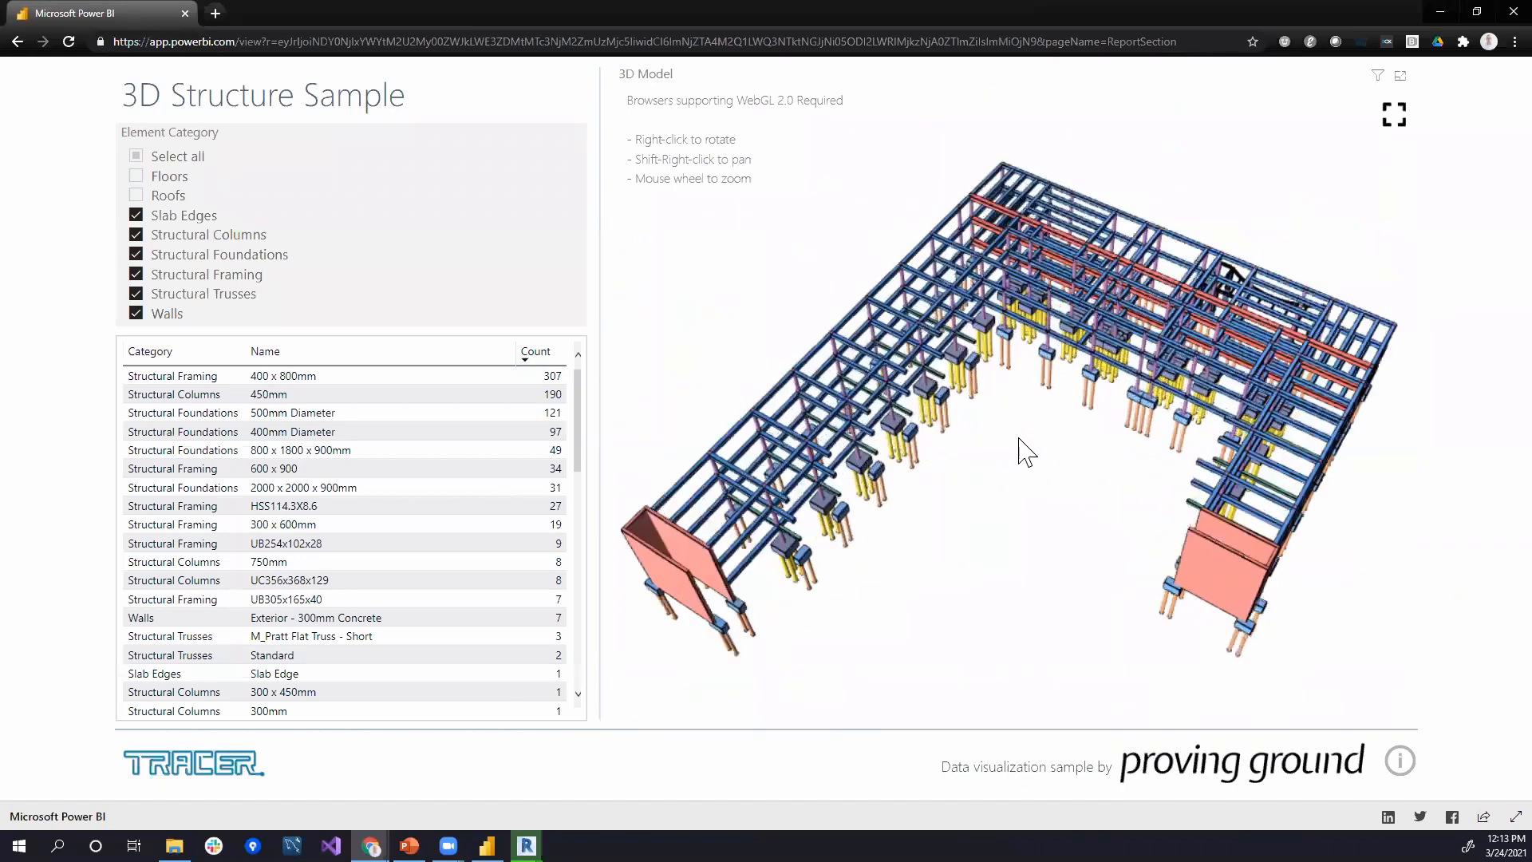
{"action": "scroll", "coordinate": [1025, 452], "scroll_direction": "up", "scroll_amount": 3}
{"action": "scroll", "coordinate": [1025, 452], "scroll_direction": "down", "scroll_amount": 5}
{"action": "scroll", "coordinate": [1025, 453], "scroll_direction": "up", "scroll_amount": 4}
{"action": "scroll", "coordinate": [1019, 448], "scroll_direction": "down", "scroll_amount": 3}
{"action": "scroll", "coordinate": [1070, 469], "scroll_direction": "up", "scroll_amount": 3}
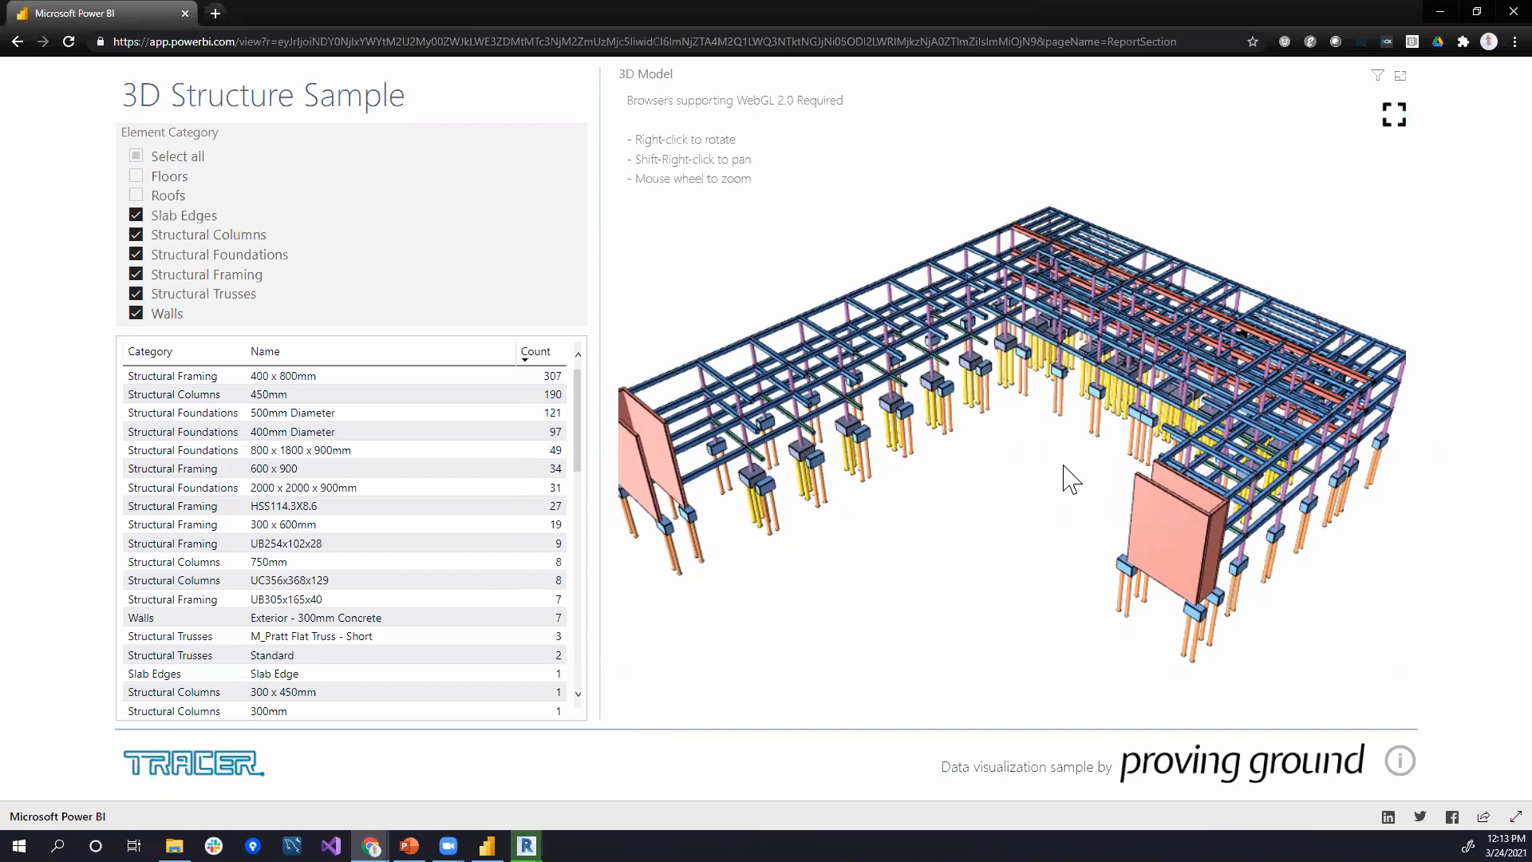
{"action": "mouse_move", "coordinate": [1146, 394]}
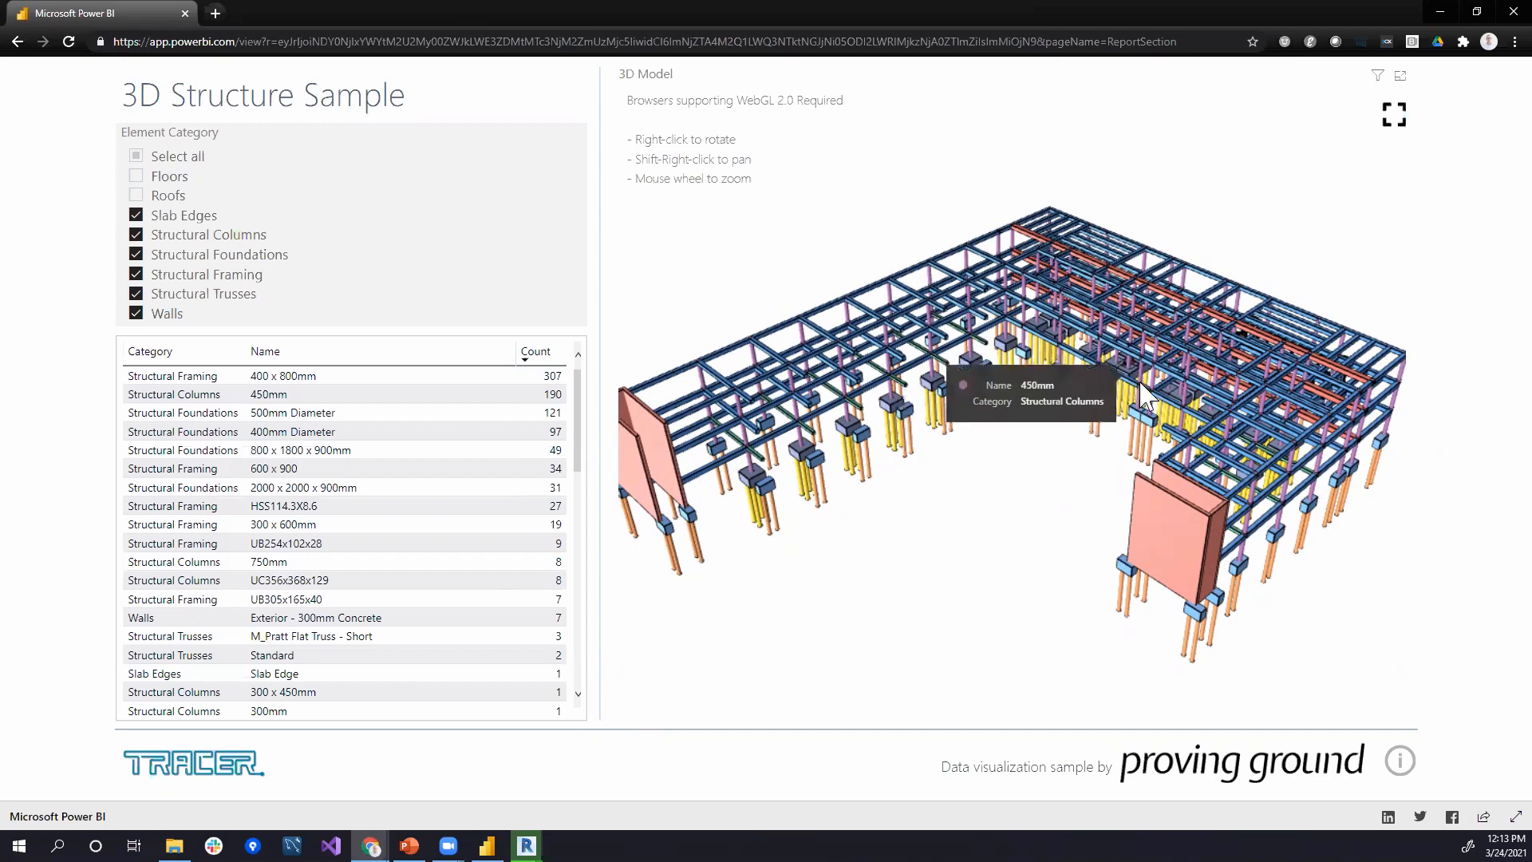